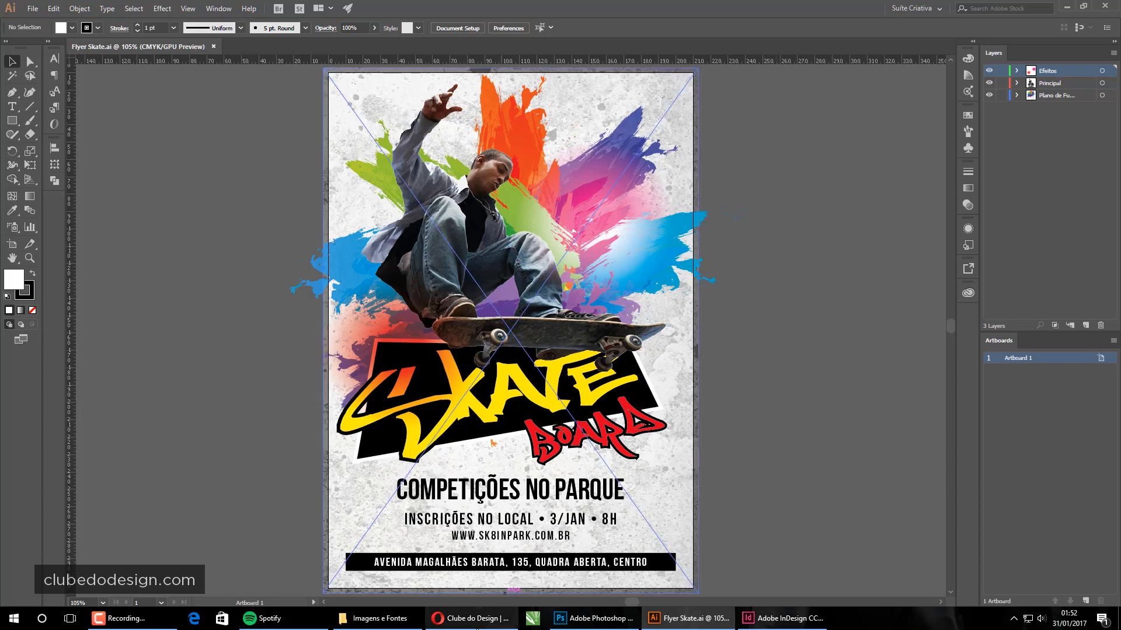
- Switch to the web browser and look over the clubedodesign.com home page and the stockunlimited.com image library
{"action": "left_click", "coordinate": [474, 619]}
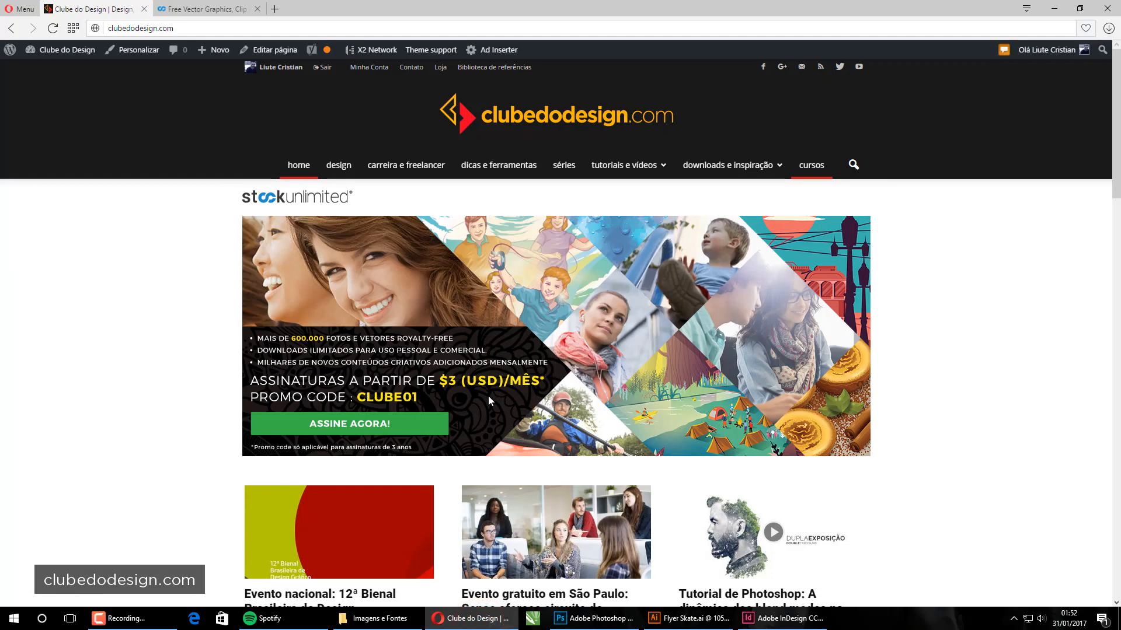
{"action": "scroll", "coordinate": [467, 400], "scroll_direction": "down", "scroll_amount": 1}
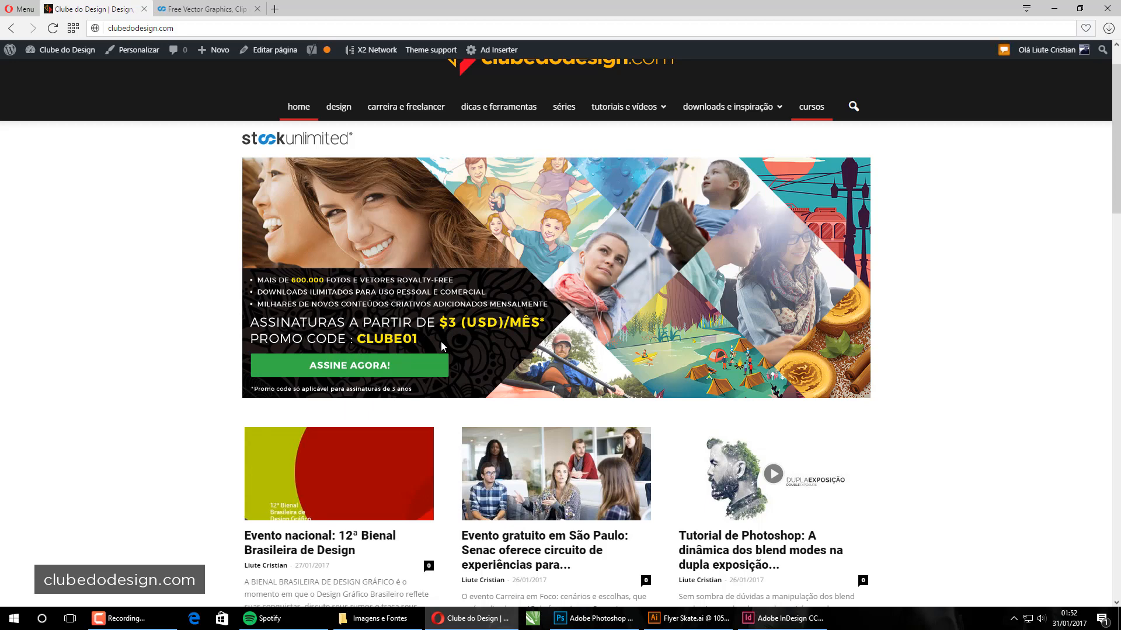
{"action": "left_click", "coordinate": [232, 10]}
{"action": "scroll", "coordinate": [512, 380], "scroll_direction": "down", "scroll_amount": 3}
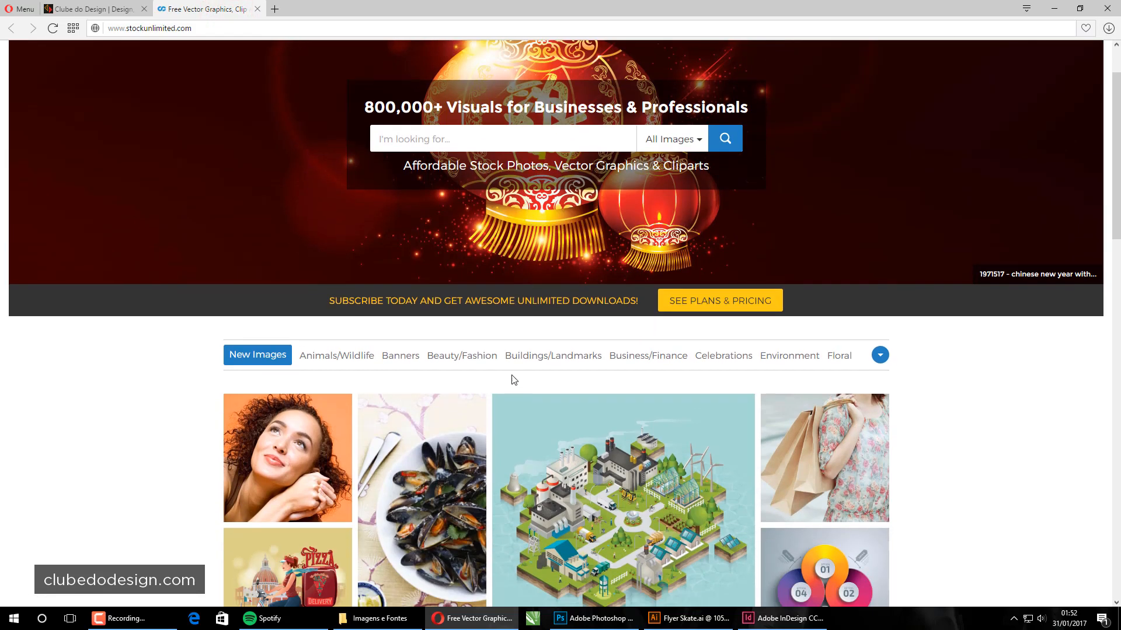
{"action": "scroll", "coordinate": [513, 380], "scroll_direction": "up", "scroll_amount": 3}
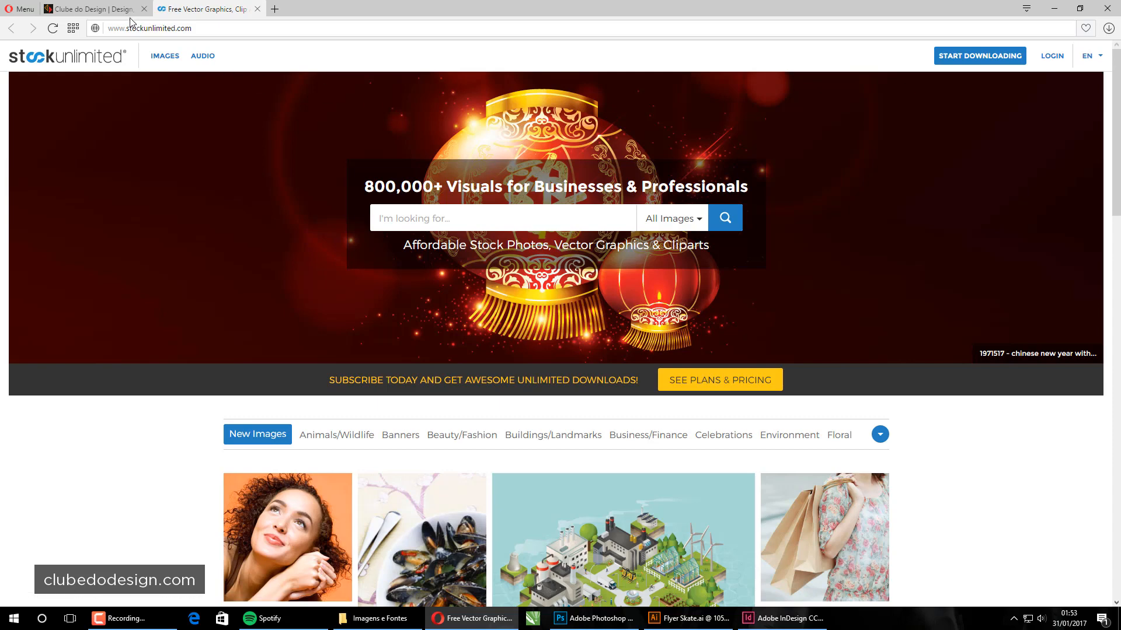
{"action": "left_click", "coordinate": [108, 10]}
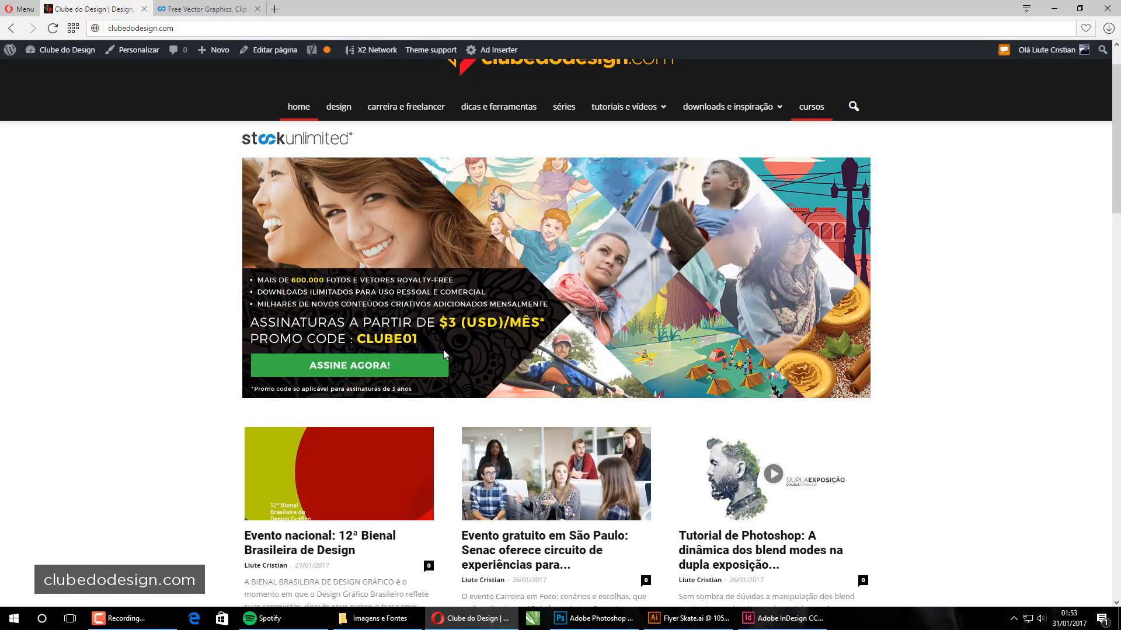
{"action": "left_click", "coordinate": [202, 10]}
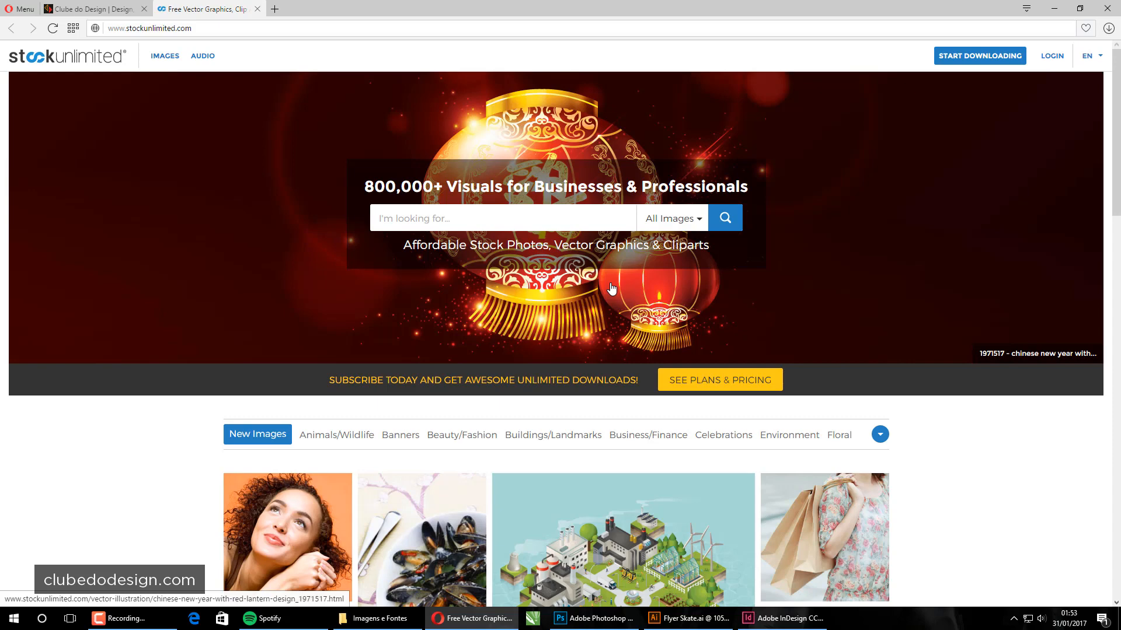
- Switch to Illustrator and view the Flyer Skate.ai artwork with nothing selected
{"action": "left_click", "coordinate": [688, 618]}
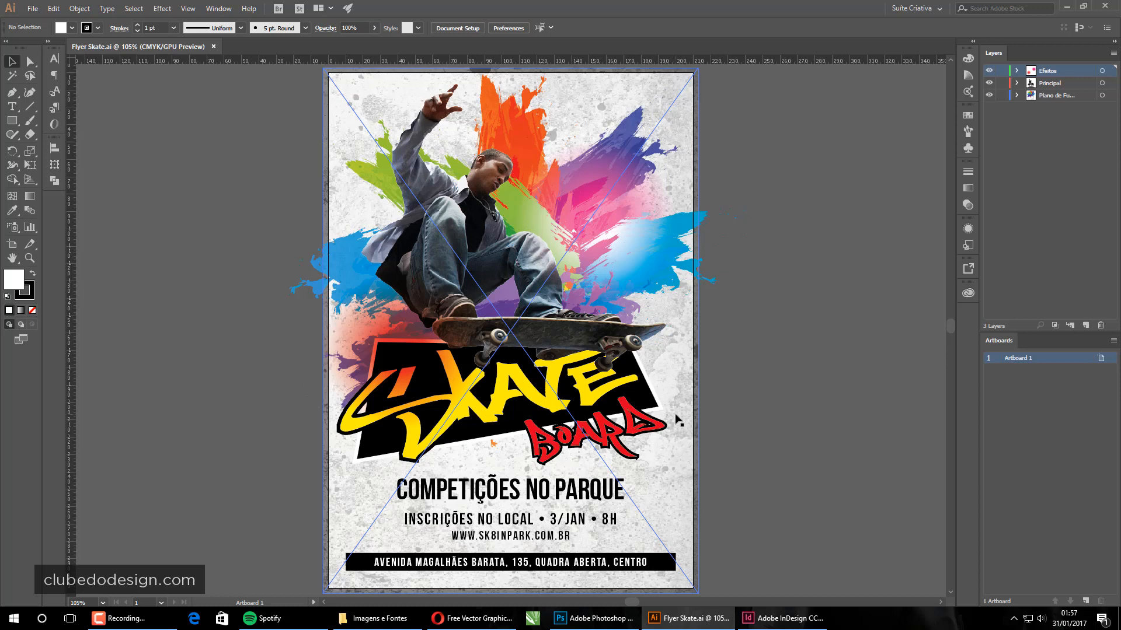
{"action": "left_click", "coordinate": [849, 293]}
{"action": "left_click", "coordinate": [813, 216]}
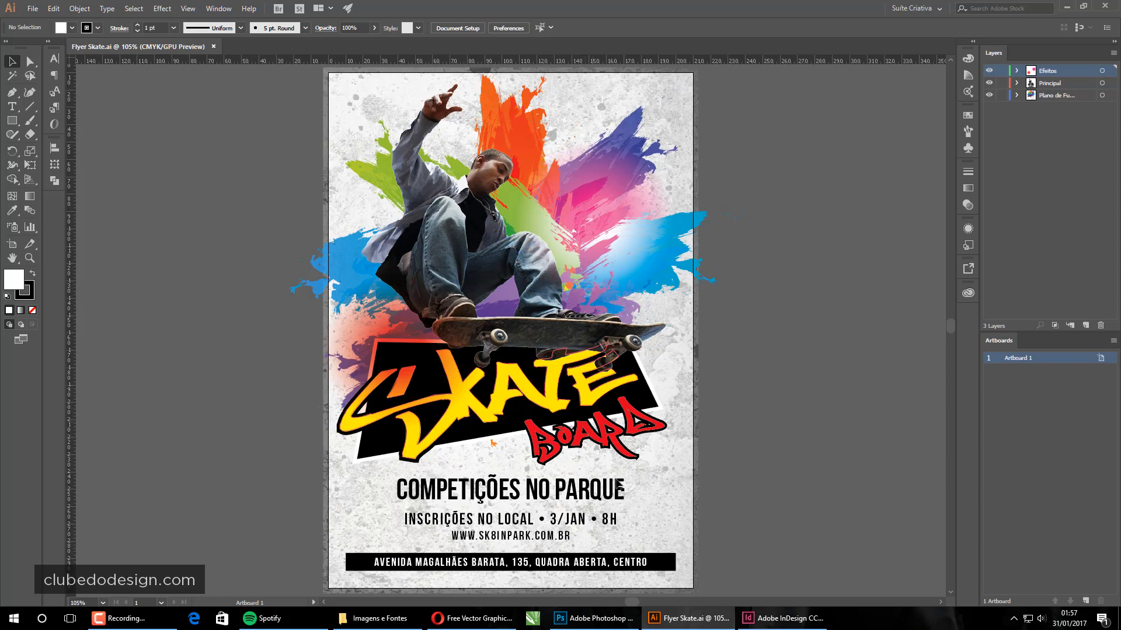
- Open Outdoor Skate.ai from the Projeto Gráfico folder, using its embedded color profile
{"action": "left_click", "coordinate": [367, 618]}
{"action": "left_click", "coordinate": [468, 270]}
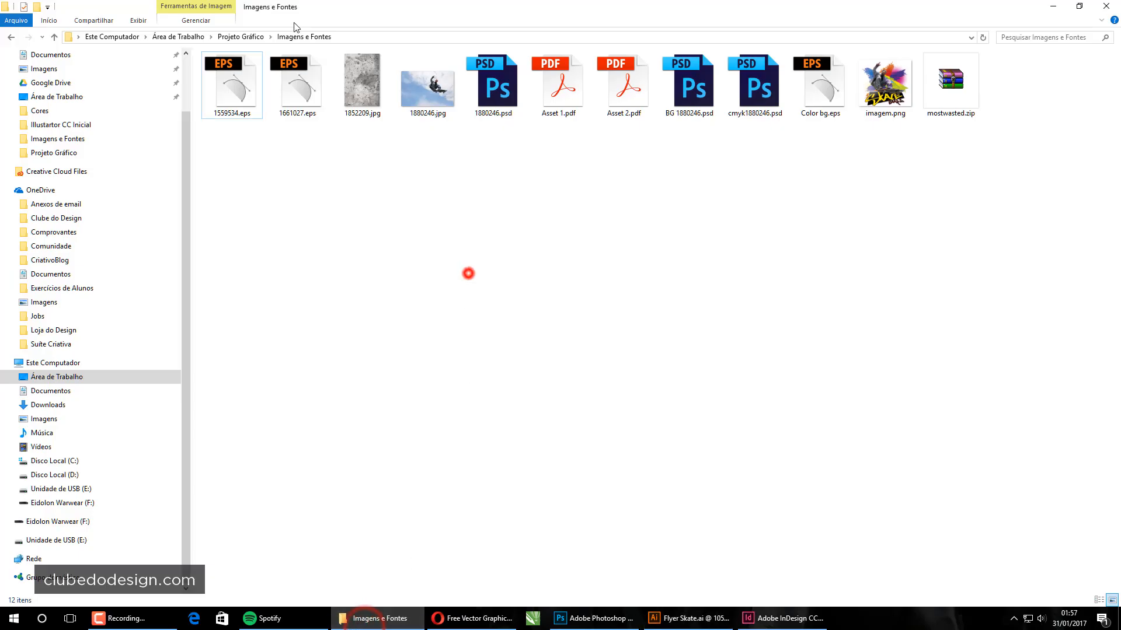
{"action": "left_click", "coordinate": [245, 36]}
{"action": "double_click", "coordinate": [241, 85]}
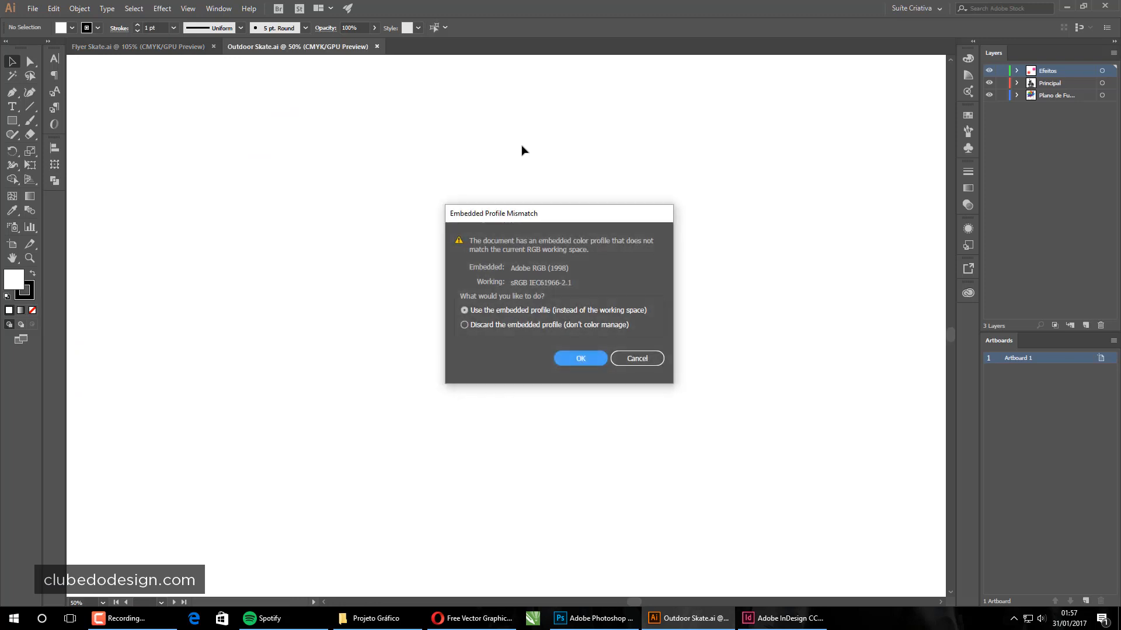
{"action": "left_click", "coordinate": [567, 355]}
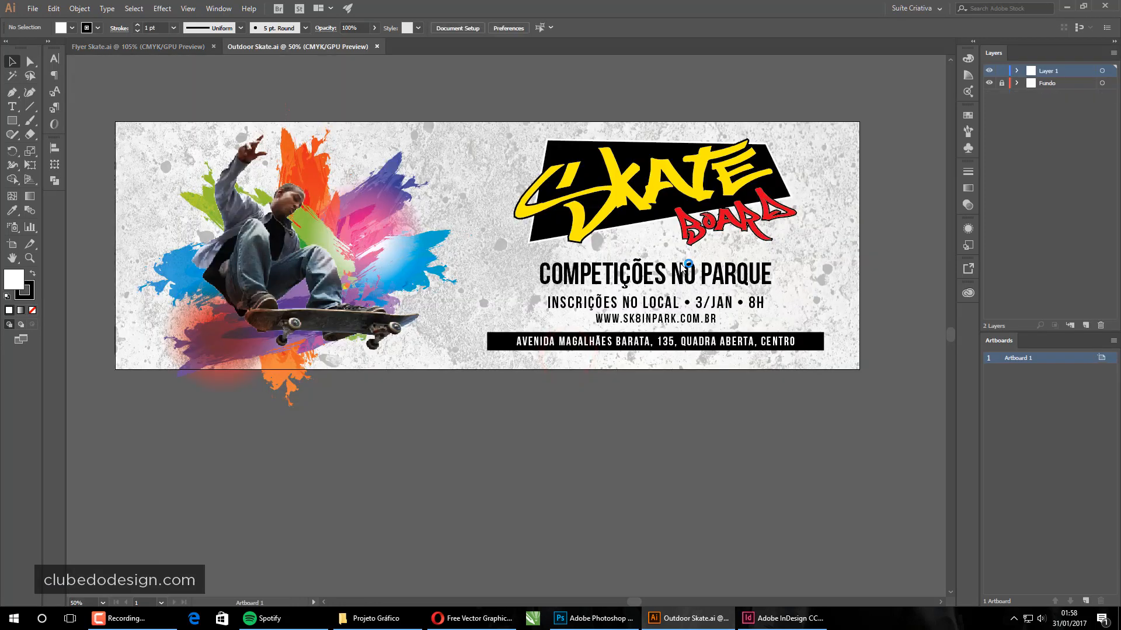
- Examine the horizontal layout of Outdoor Skate.ai and compare it with the vertical Flyer Skate.ai artwork
{"action": "left_click", "coordinate": [529, 447]}
{"action": "left_click_drag", "start_coordinate": [600, 295], "coordinate": [600, 295]}
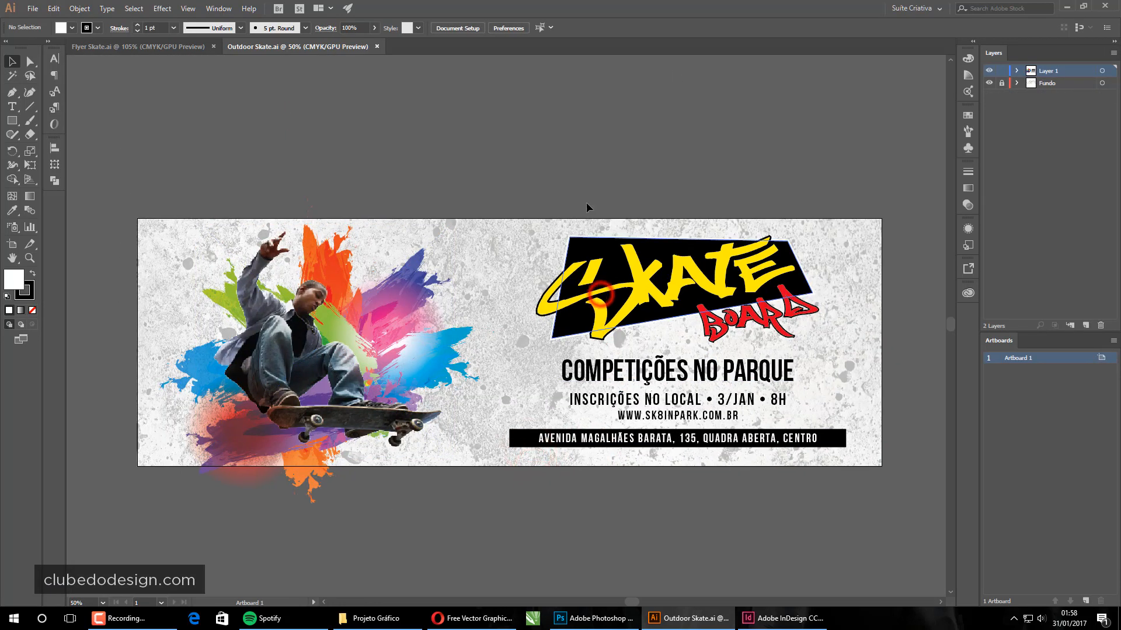
{"action": "left_click_drag", "start_coordinate": [588, 180], "coordinate": [570, 327]}
{"action": "left_click", "coordinate": [591, 499]}
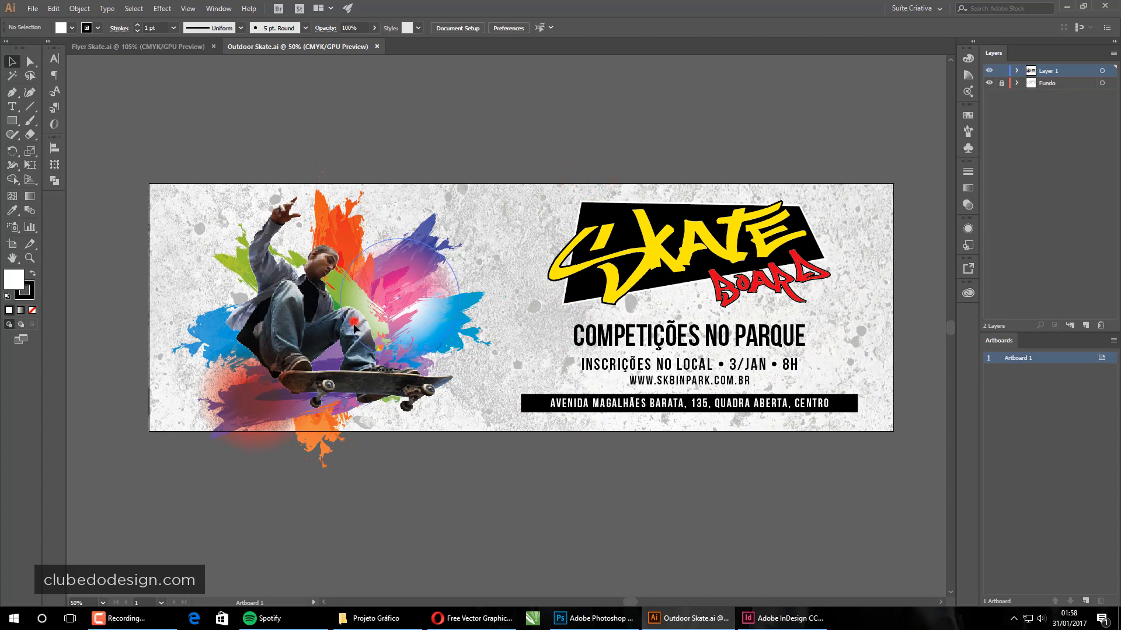
{"action": "left_click", "coordinate": [293, 279]}
{"action": "left_click", "coordinate": [239, 148]}
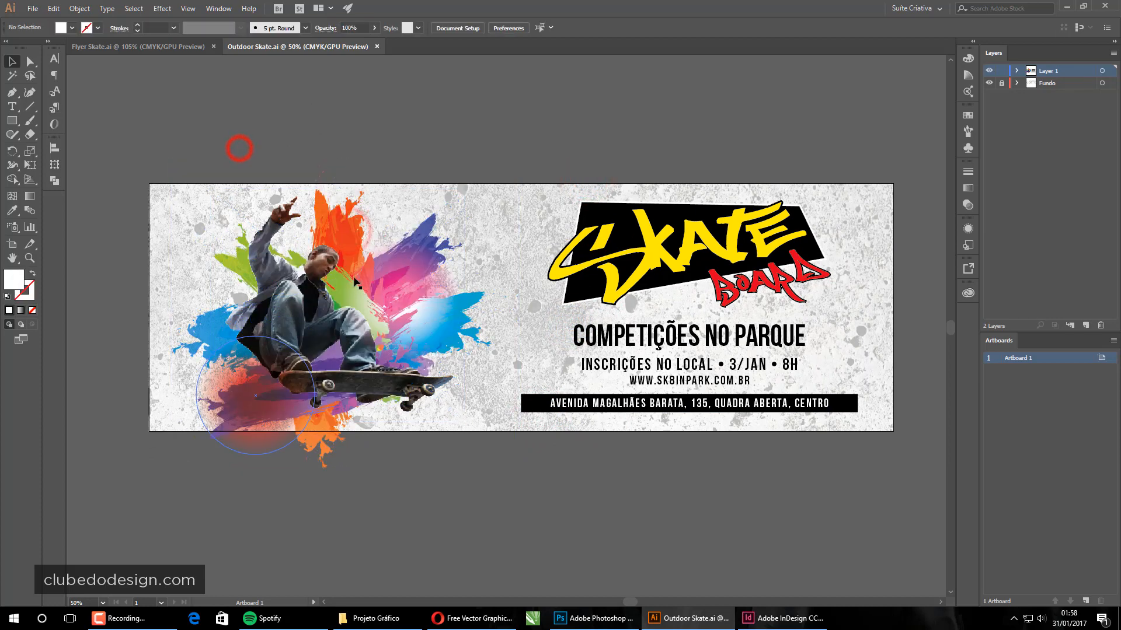
{"action": "left_click", "coordinate": [513, 561]}
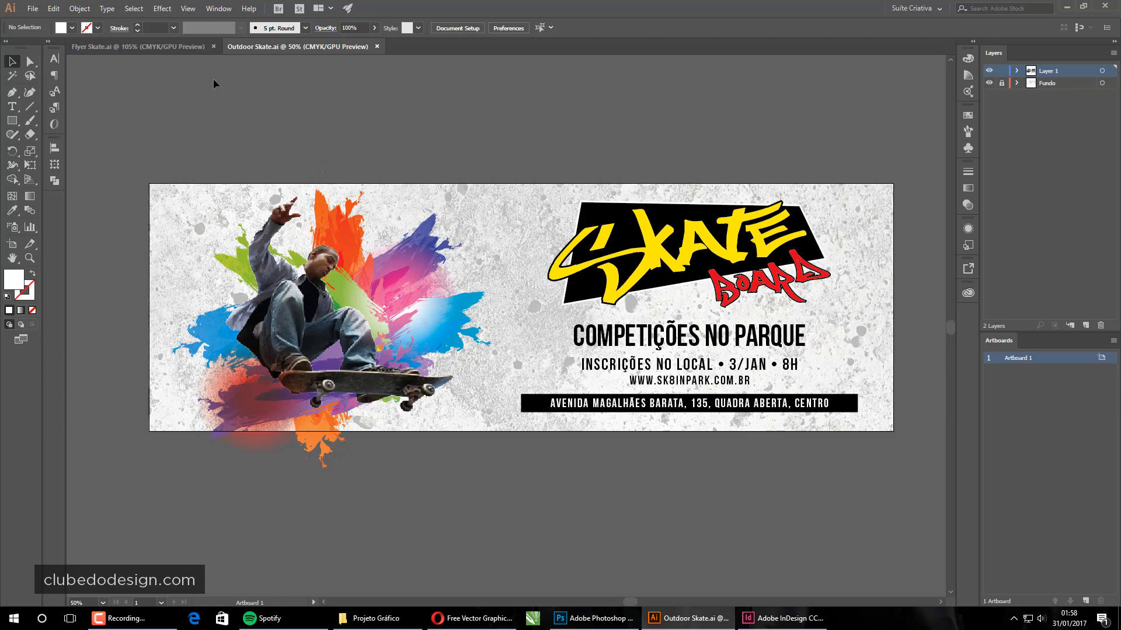
{"action": "left_click", "coordinate": [170, 47]}
{"action": "left_click", "coordinate": [284, 49]}
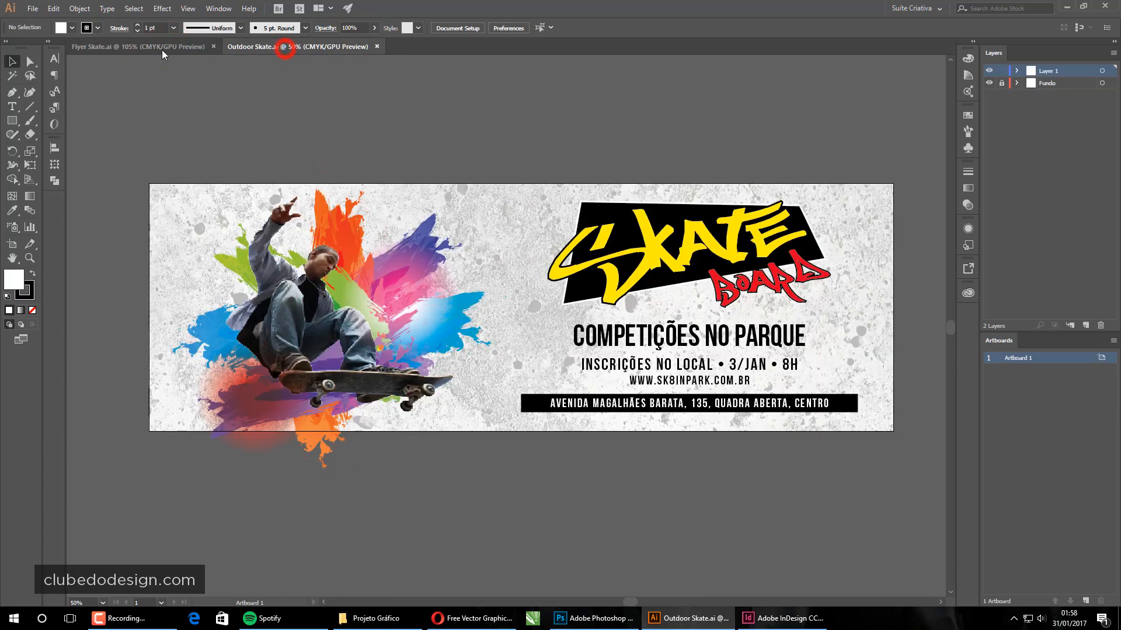
{"action": "left_click", "coordinate": [161, 48]}
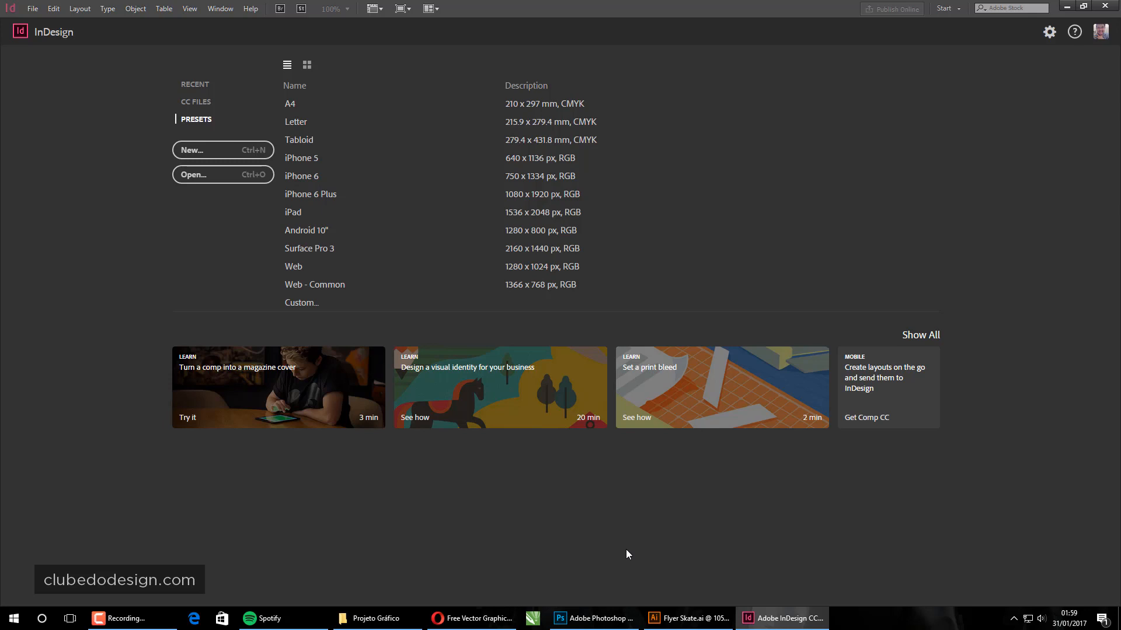
{"action": "left_click", "coordinate": [665, 618]}
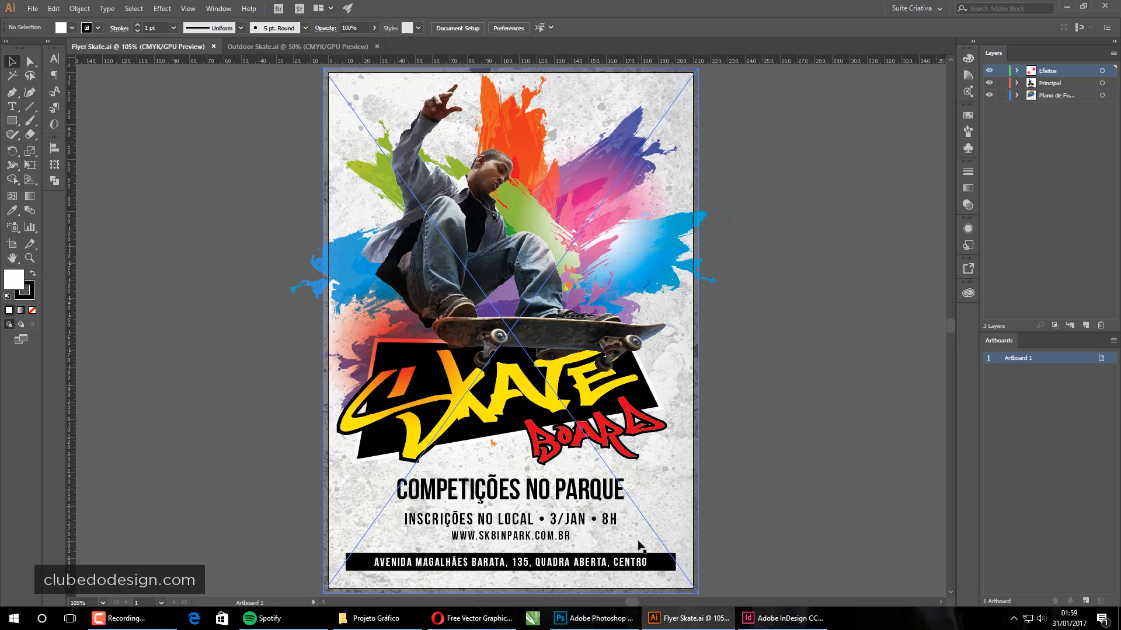
- Switch to InDesign and start a new document with the Print intent
{"action": "left_click", "coordinate": [782, 618]}
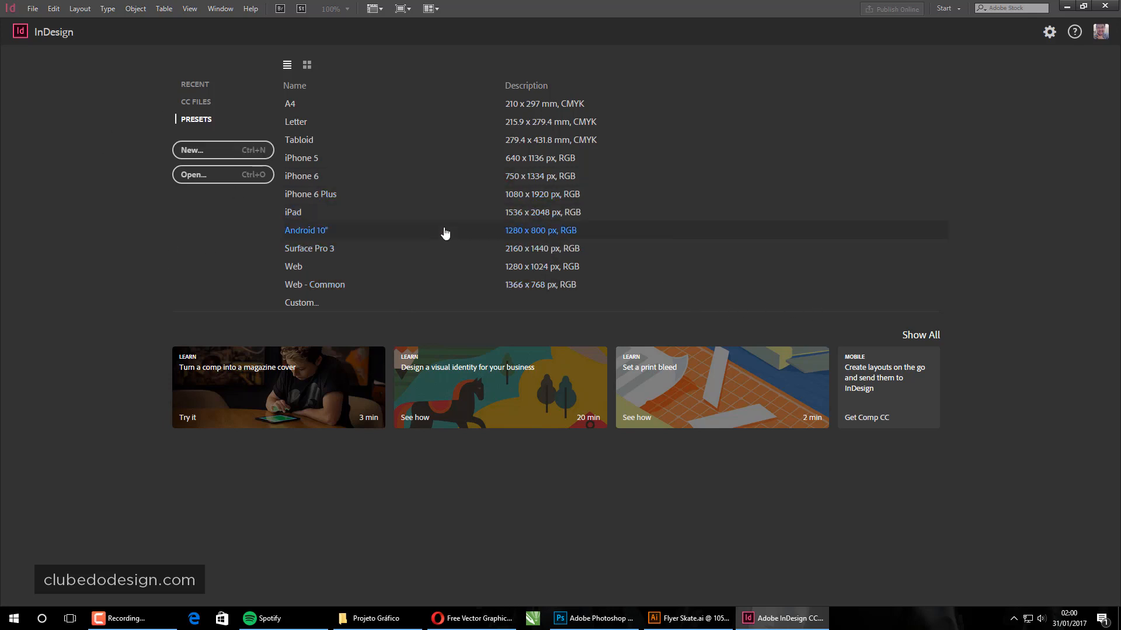
{"action": "left_click", "coordinate": [237, 153]}
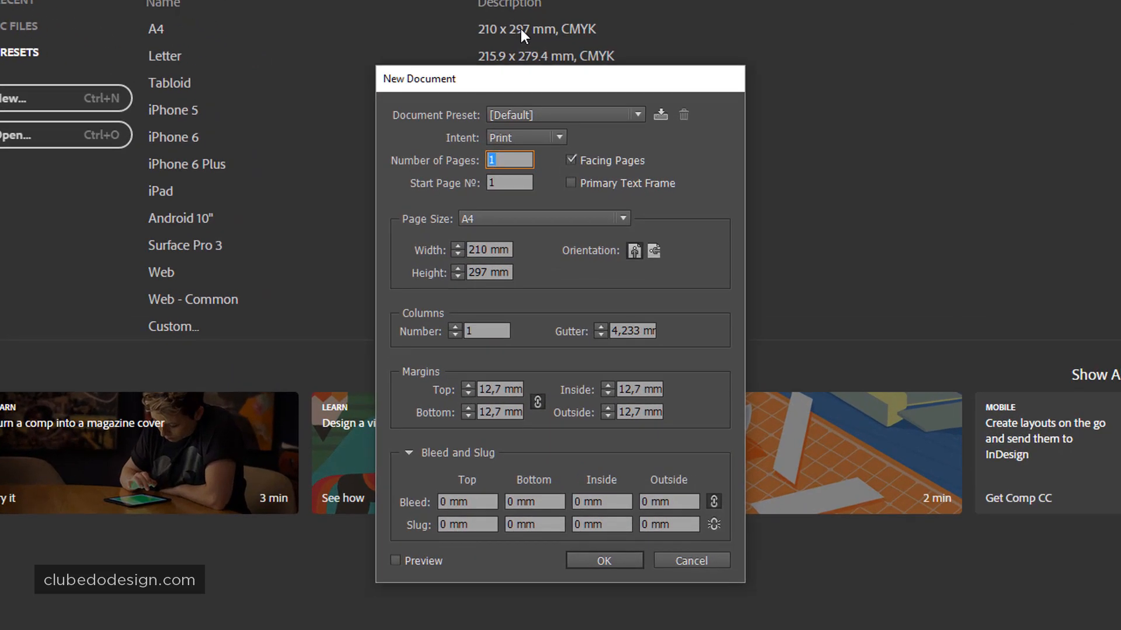
{"action": "left_click", "coordinate": [491, 115]}
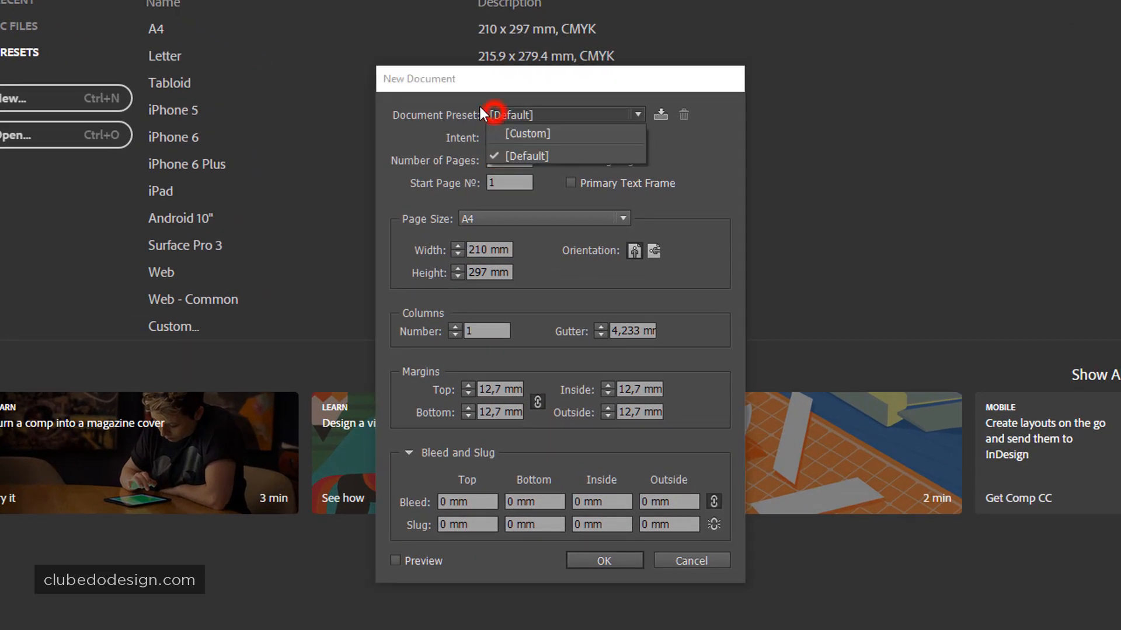
{"action": "left_click", "coordinate": [444, 115]}
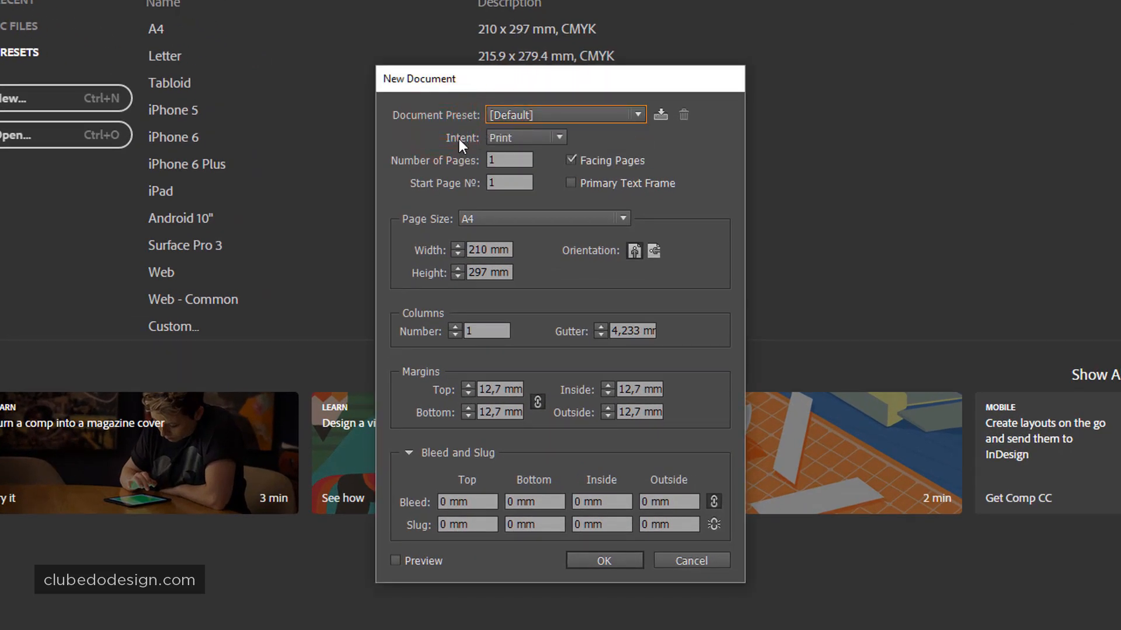
{"action": "left_click", "coordinate": [512, 142]}
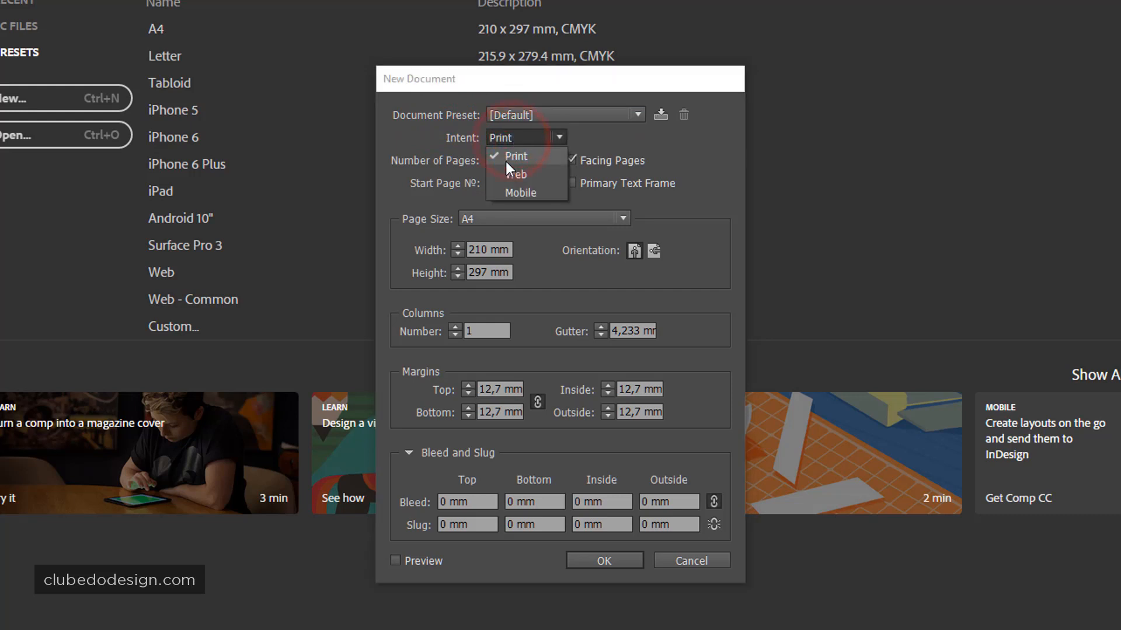
{"action": "left_click", "coordinate": [505, 158]}
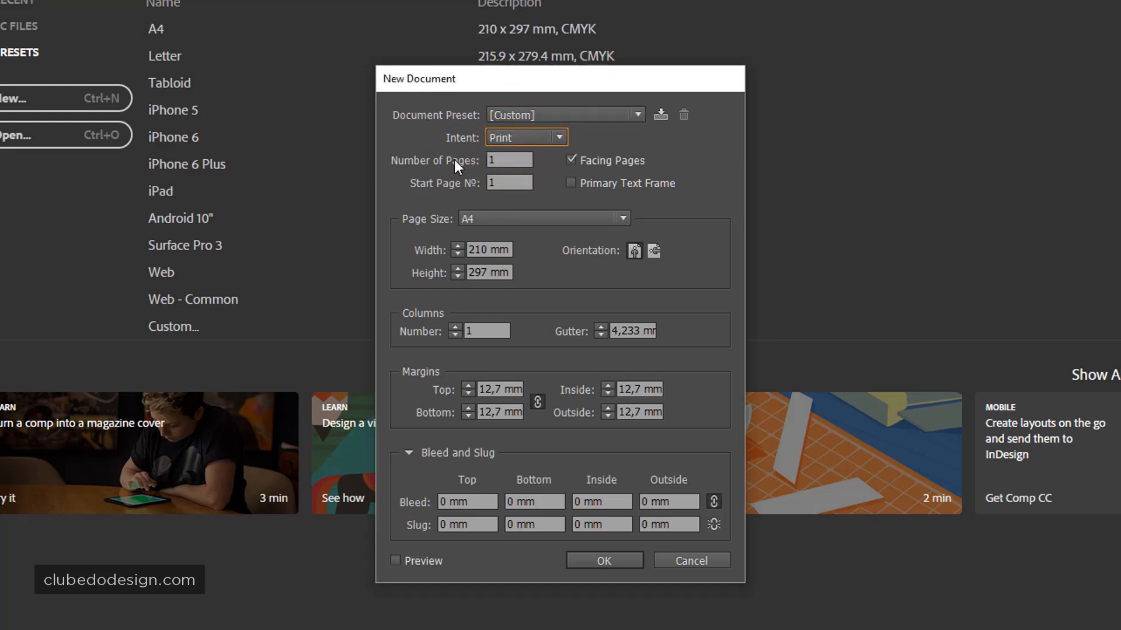
- Set the new document to 2 pages without facing pages, using the A5 page size
{"action": "double_click", "coordinate": [506, 161]}
{"action": "type", "text": "2"}
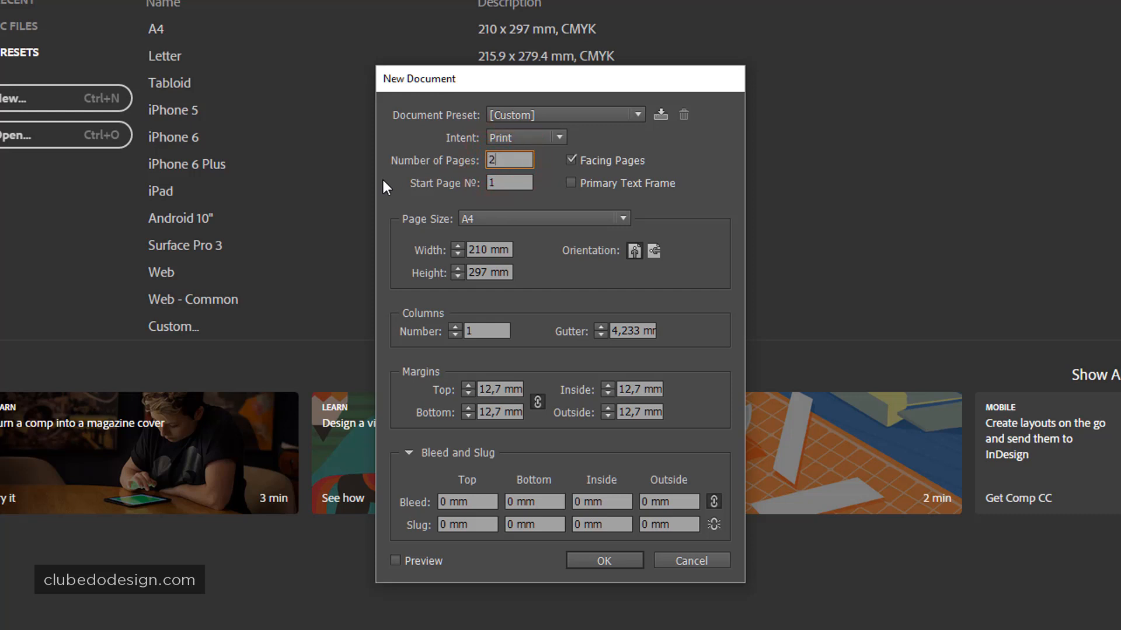
{"action": "left_click", "coordinate": [570, 160]}
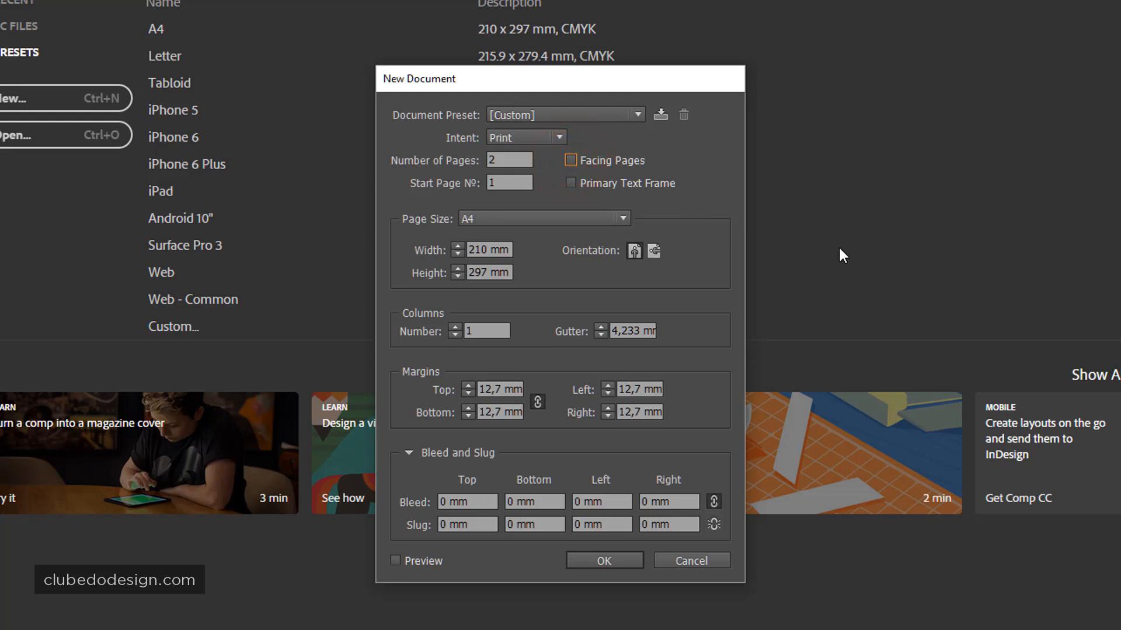
{"action": "left_click", "coordinate": [485, 218]}
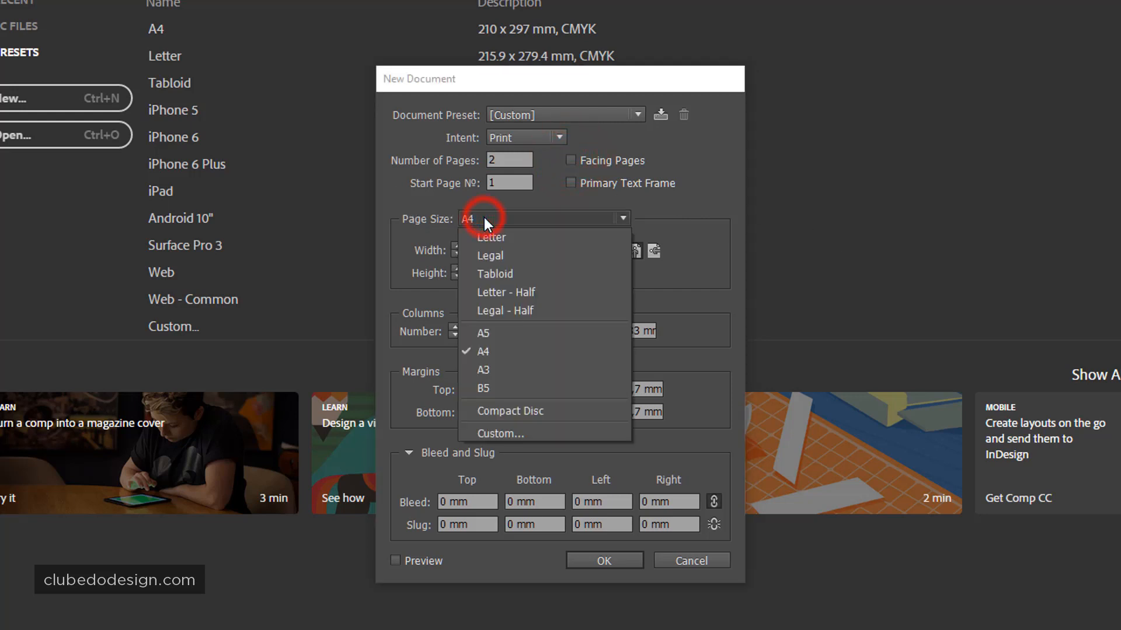
{"action": "left_click", "coordinate": [485, 333]}
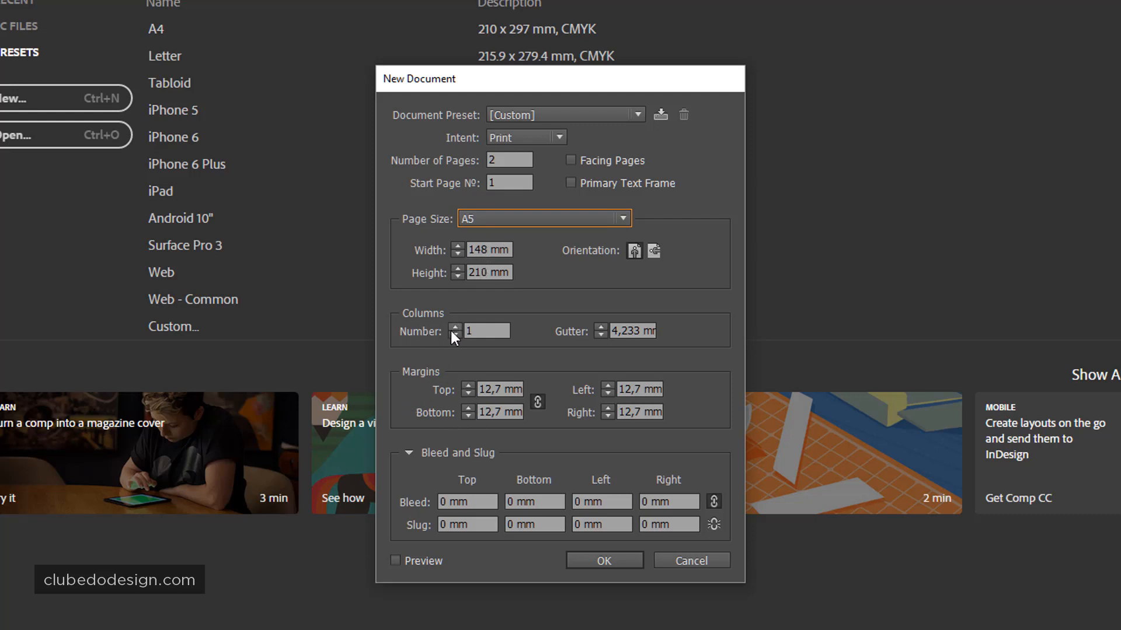
- Set the column gutter to 5 mm and all four margins to 8 mm
{"action": "left_click", "coordinate": [601, 327]}
{"action": "left_click", "coordinate": [468, 390]}
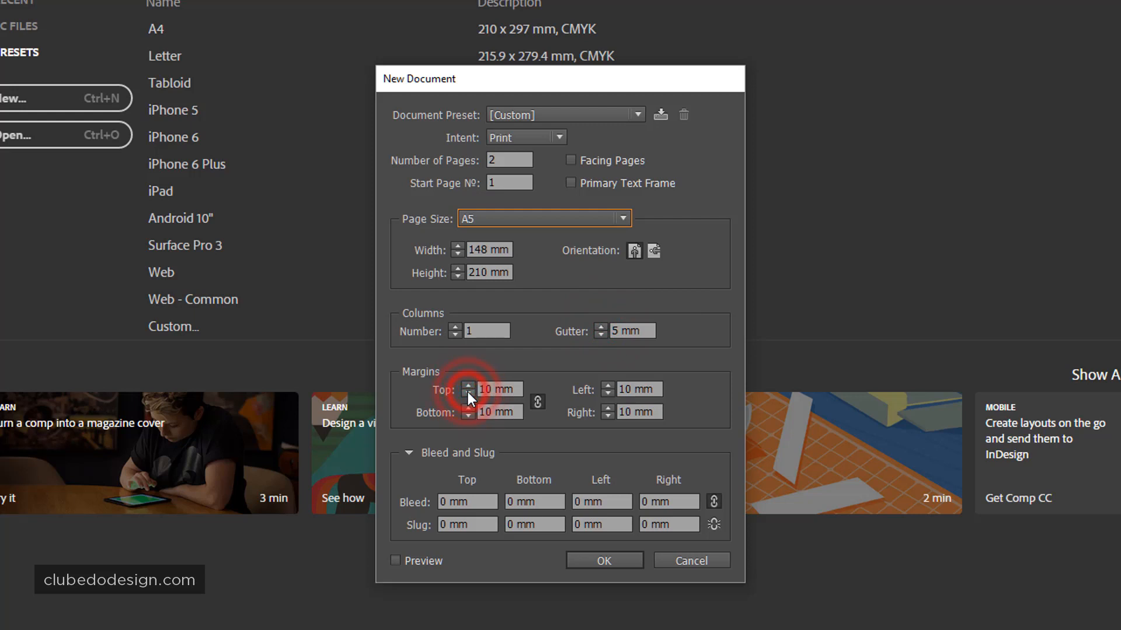
{"action": "left_click", "coordinate": [468, 392]}
{"action": "left_click", "coordinate": [468, 393]}
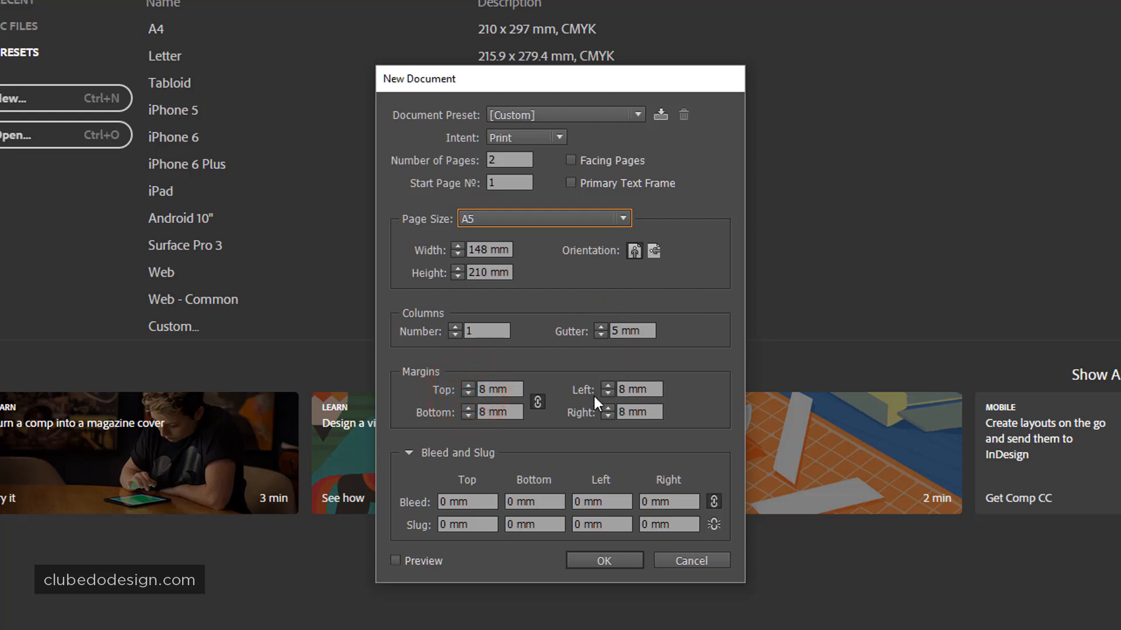
{"action": "left_click", "coordinate": [468, 387]}
{"action": "left_click", "coordinate": [467, 387]}
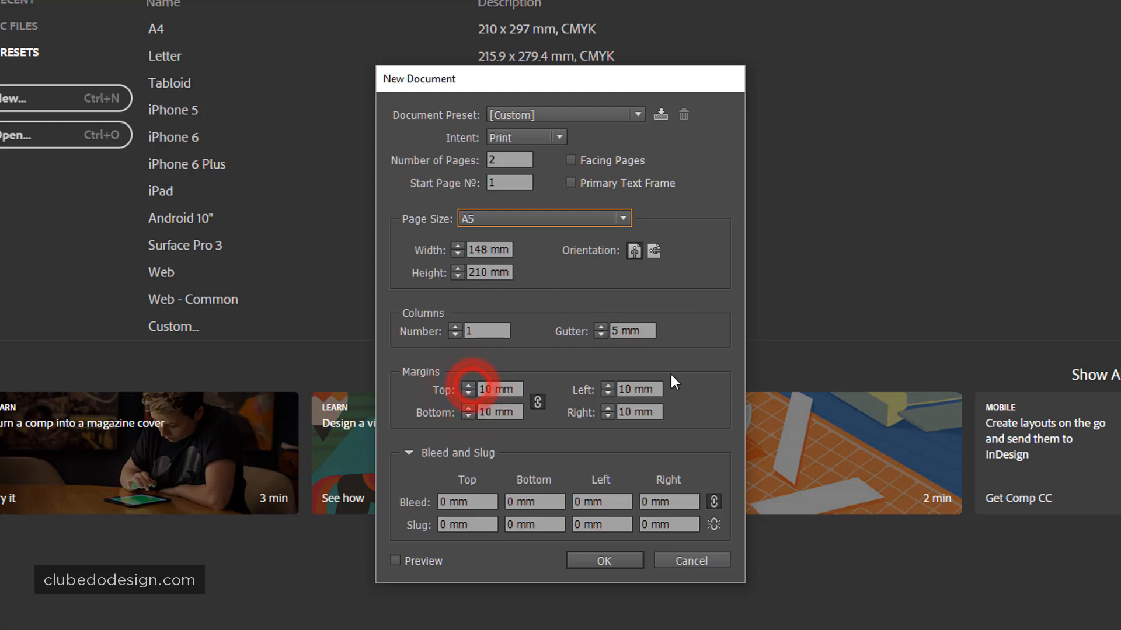
{"action": "left_click", "coordinate": [469, 393]}
{"action": "left_click", "coordinate": [469, 393]}
{"action": "left_click", "coordinate": [468, 393]}
{"action": "left_click", "coordinate": [468, 386]}
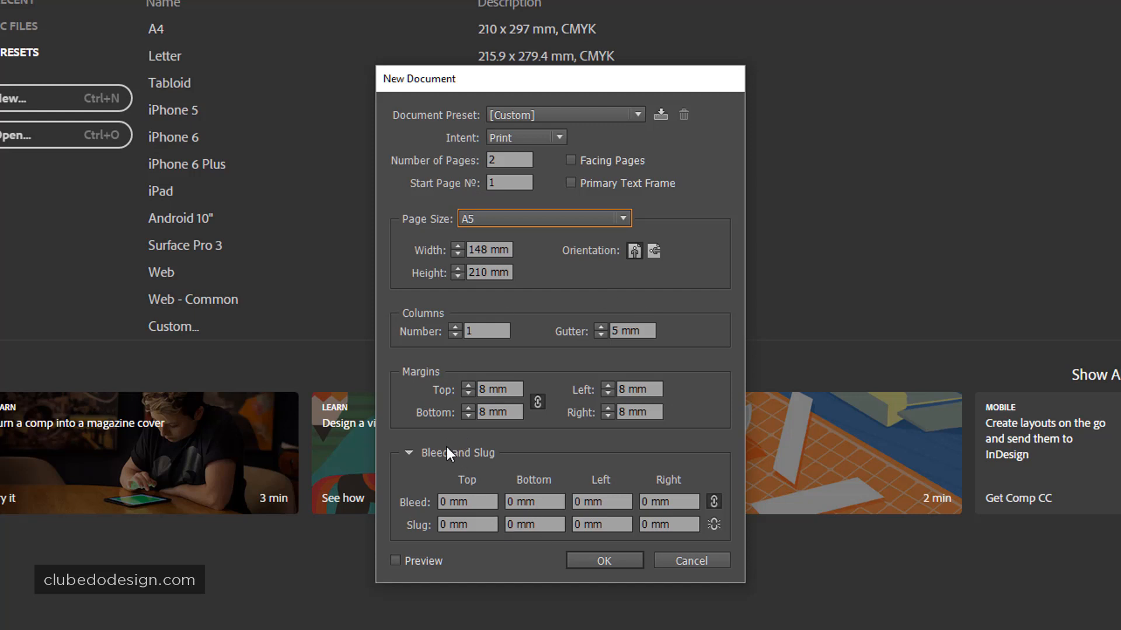
- Set the new document's linked bleed values to 3 mm
{"action": "left_click", "coordinate": [415, 457]}
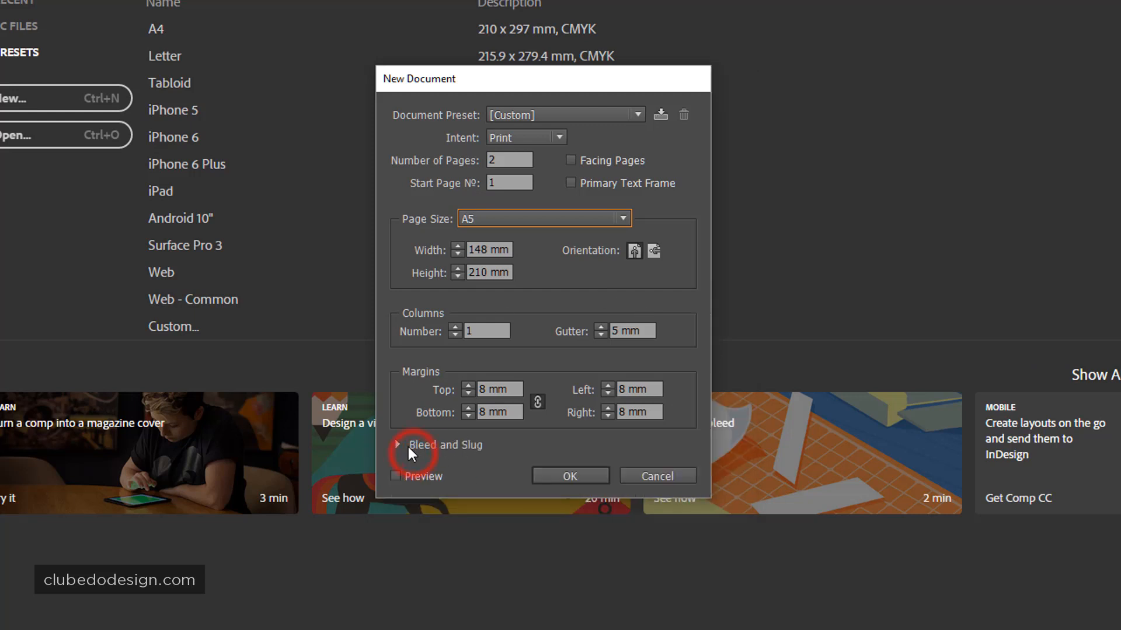
{"action": "left_click", "coordinate": [403, 445]}
{"action": "left_click", "coordinate": [470, 502]}
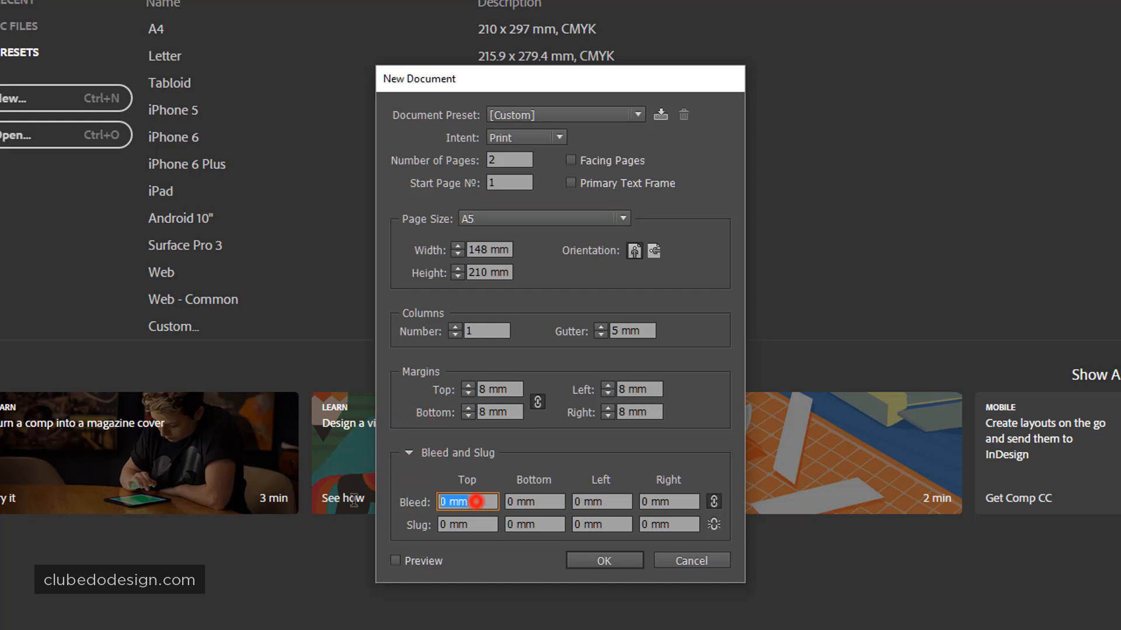
{"action": "type", "text": "3"}
{"action": "left_click", "coordinate": [533, 501]}
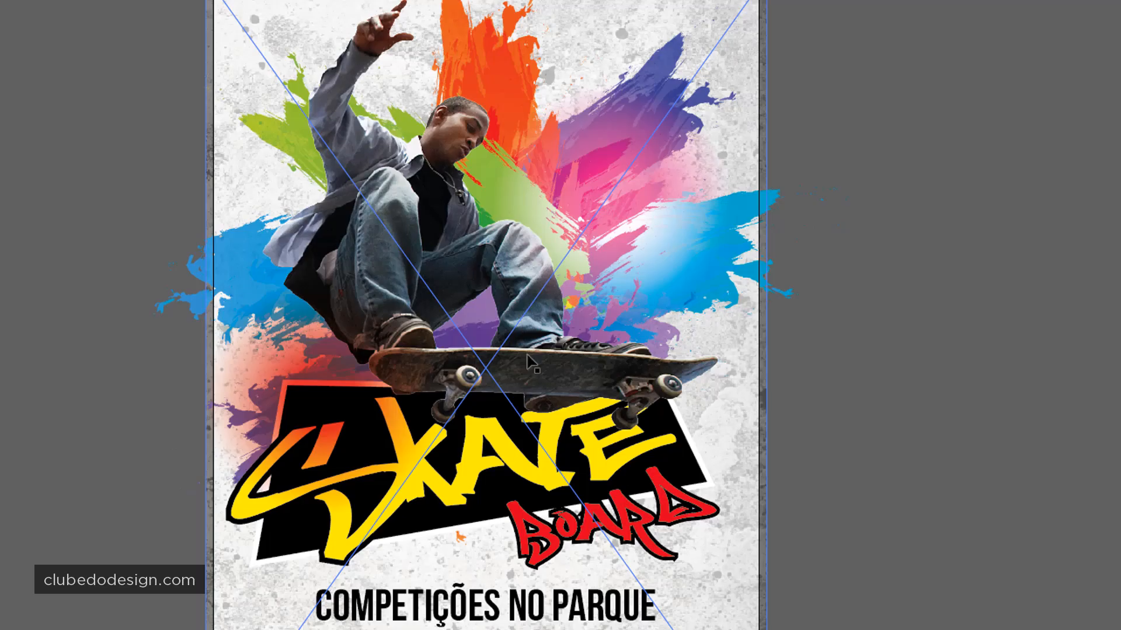
- Create the InDesign document with the chosen settings and reset the Essentials workspace
{"action": "key", "text": "w"}
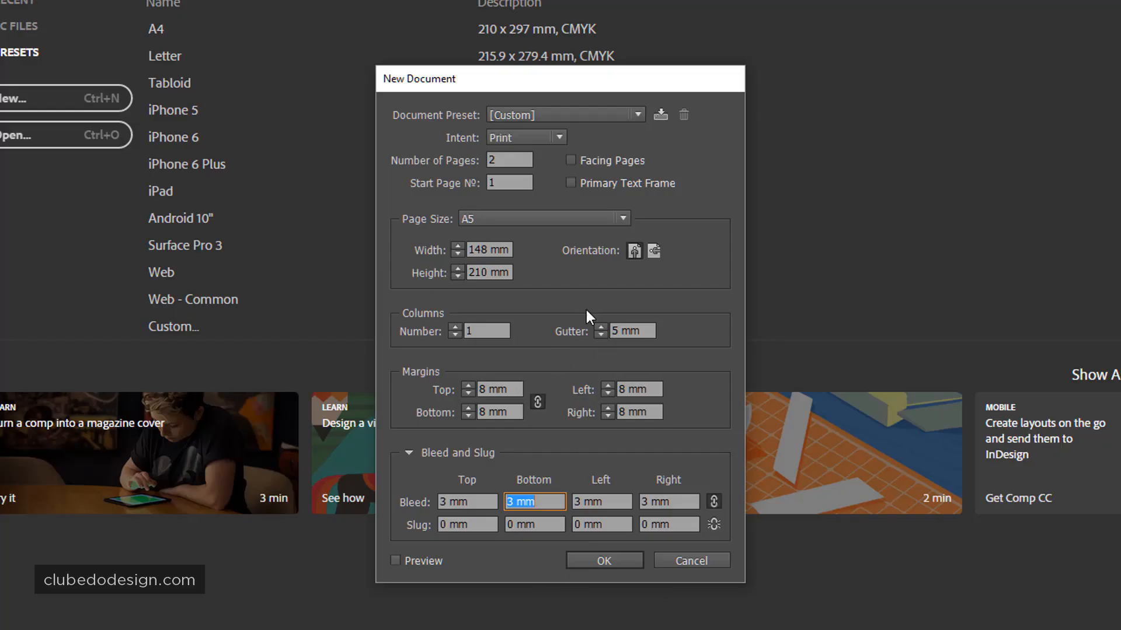
{"action": "left_click", "coordinate": [622, 559]}
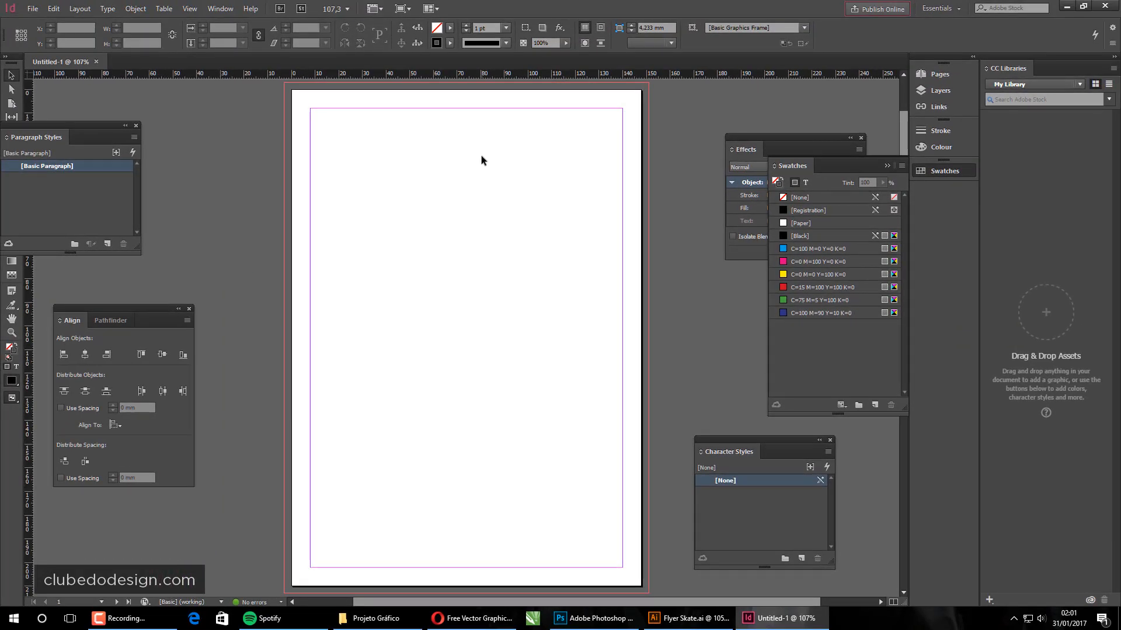
{"action": "left_click", "coordinate": [938, 8]}
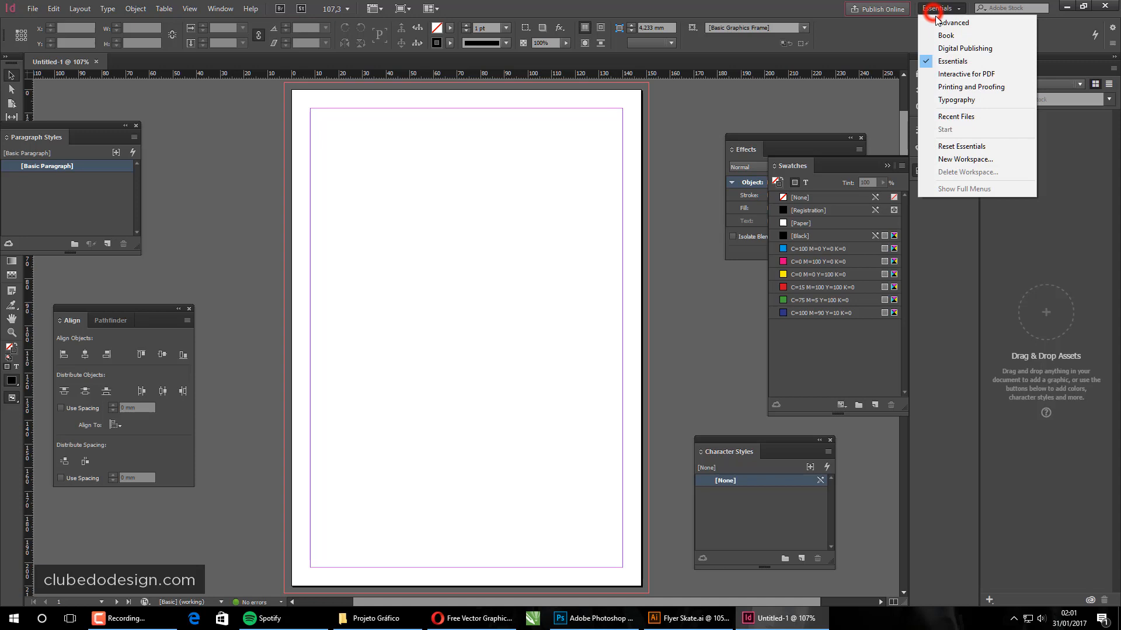
{"action": "left_click", "coordinate": [966, 145]}
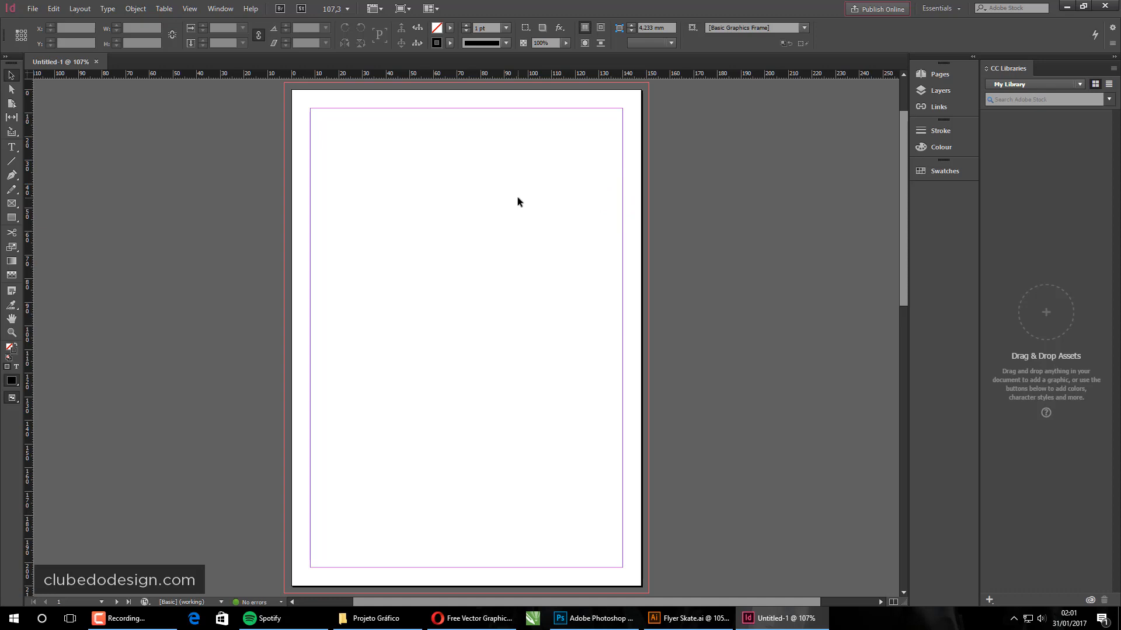
- Switch to Flyer Skate.ai in Illustrator and examine the paint splashes and the pink gradient glow ellipse behind the skater
{"action": "left_click", "coordinate": [689, 618]}
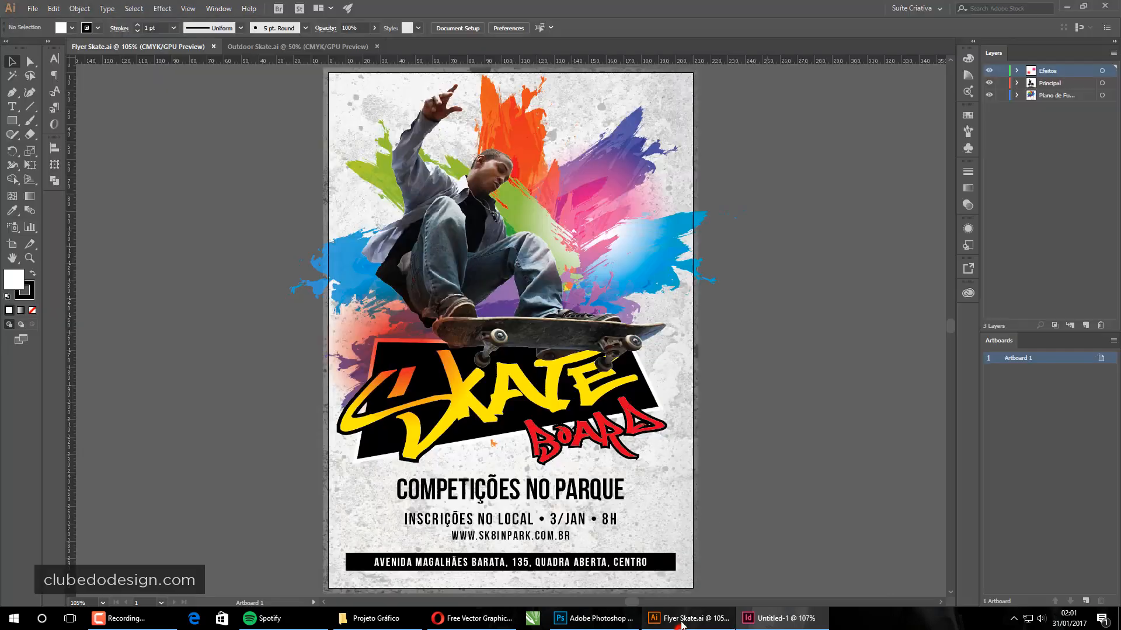
{"action": "left_click", "coordinate": [777, 232]}
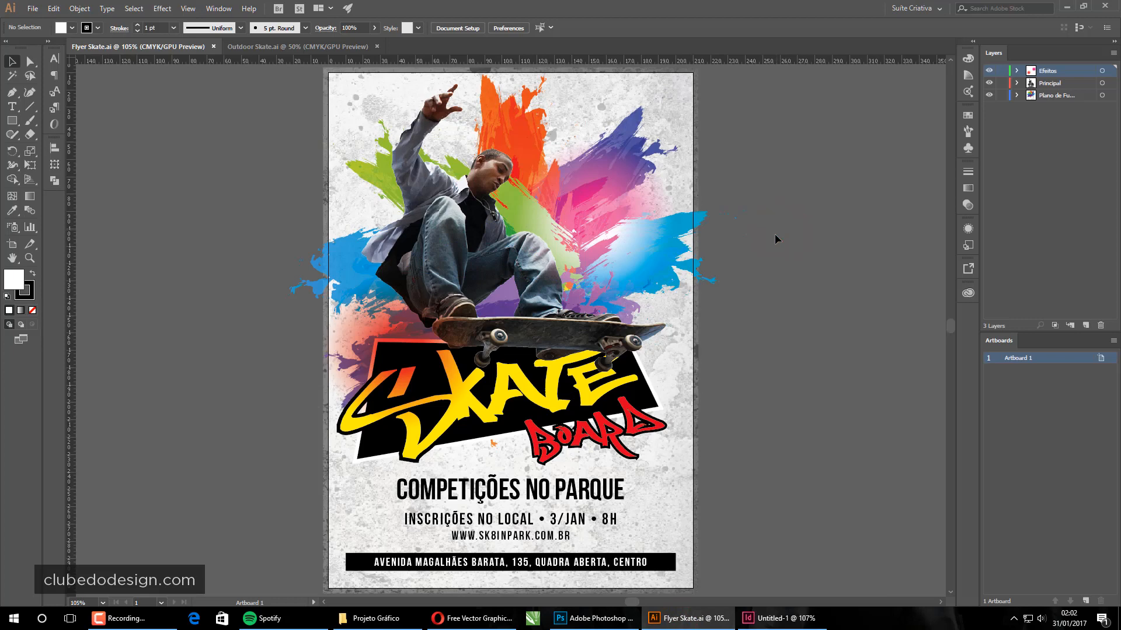
{"action": "left_click", "coordinate": [518, 118]}
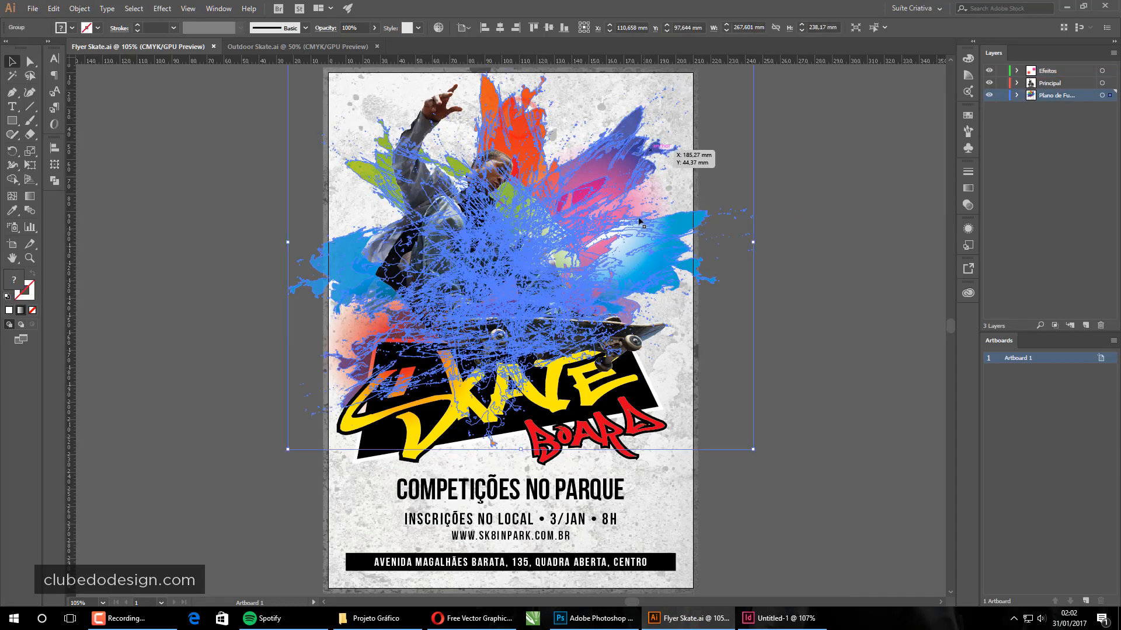
{"action": "left_click", "coordinate": [836, 250]}
{"action": "left_click", "coordinate": [662, 217]}
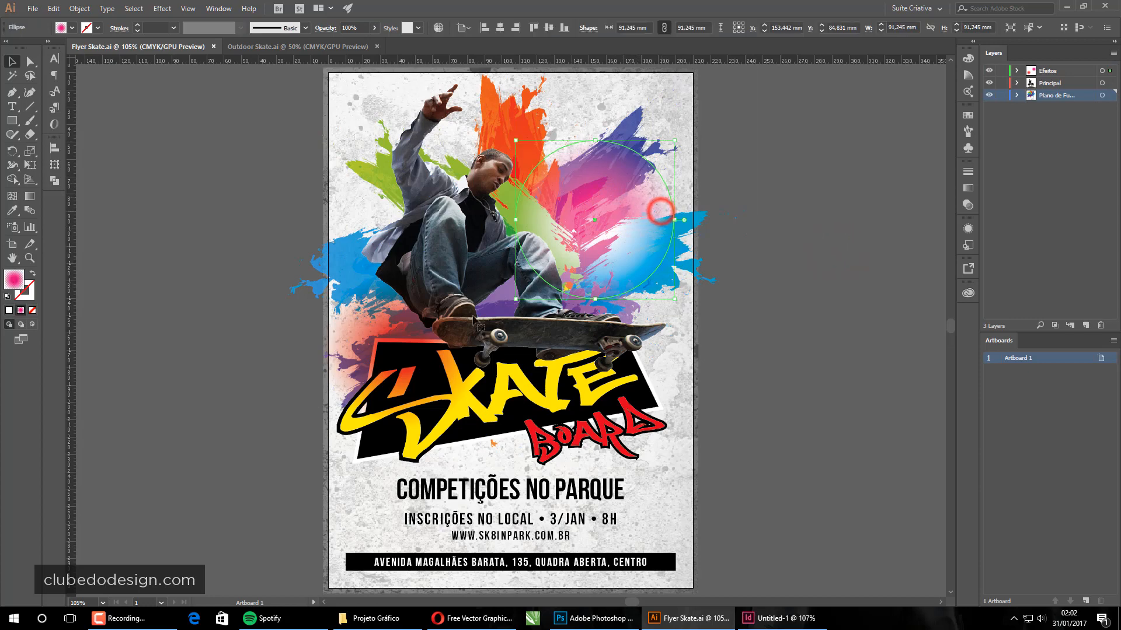
{"action": "left_click", "coordinate": [792, 250]}
{"action": "left_click", "coordinate": [646, 198]}
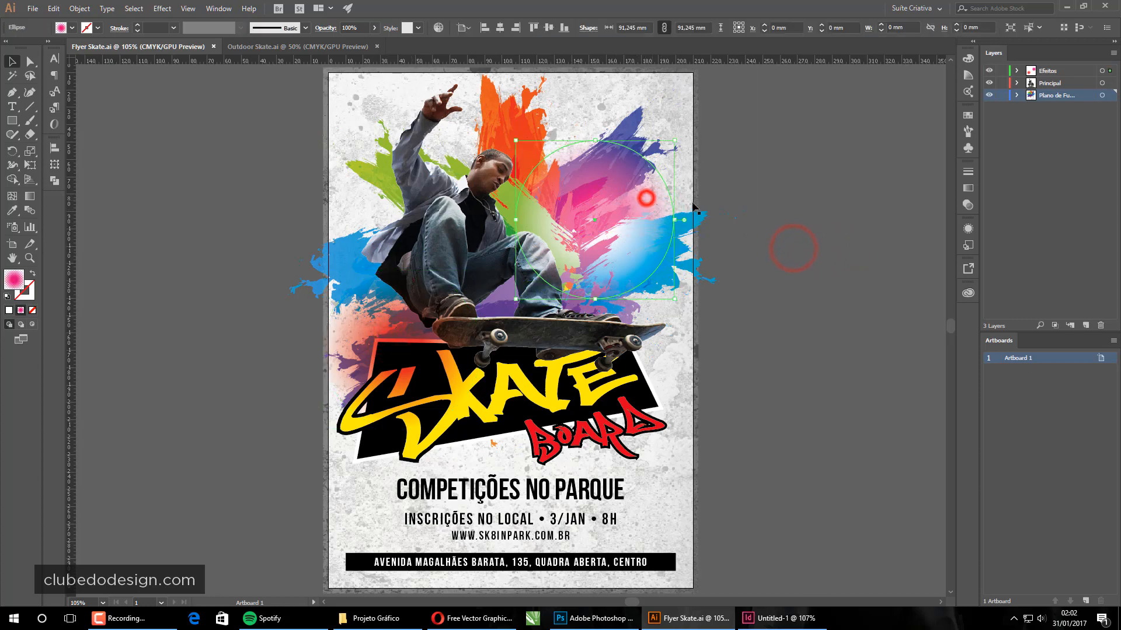
{"action": "left_click", "coordinate": [784, 159]}
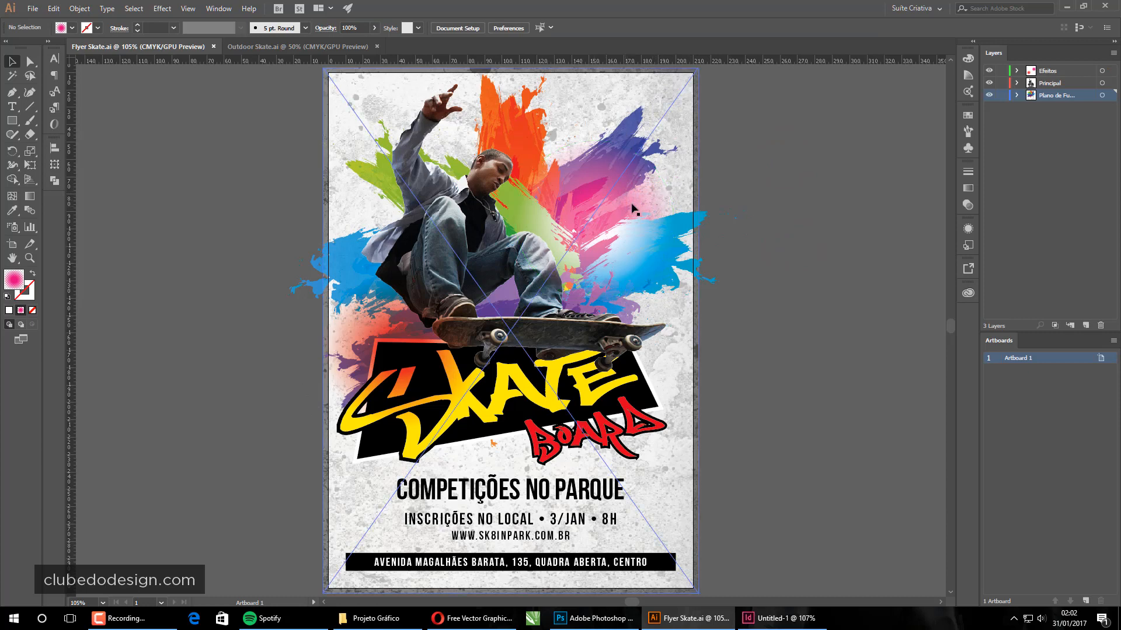
- Remove the coloured gradient glow ellipses from the top effects layer of the flyer
{"action": "left_click", "coordinate": [655, 188]}
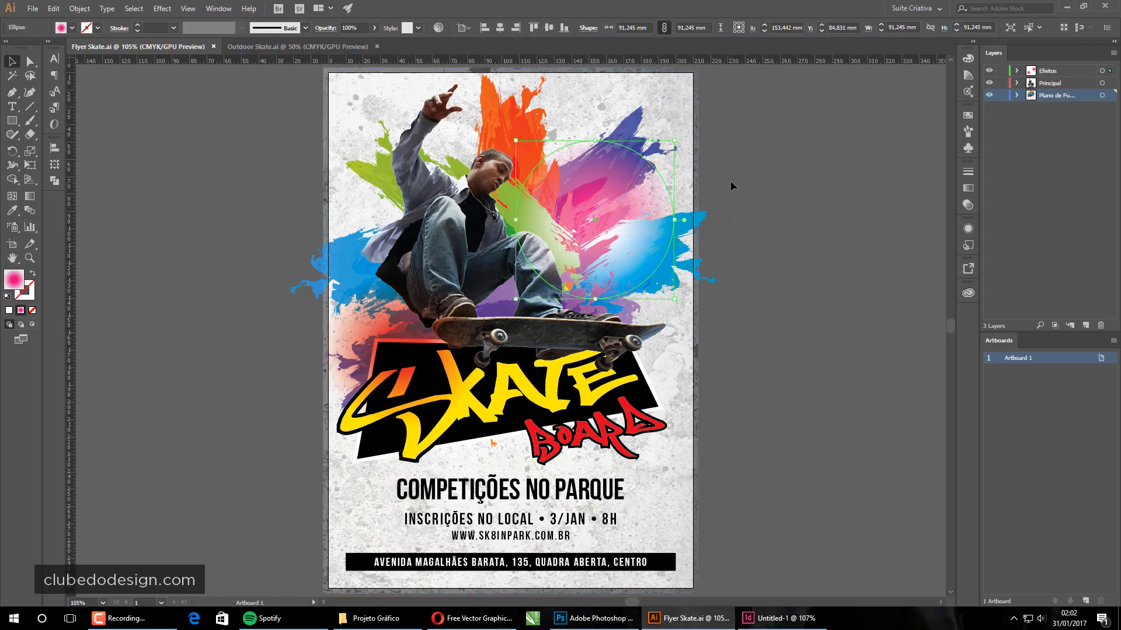
{"action": "key", "text": "ctrl+z"}
{"action": "key", "text": "ctrl+z"}
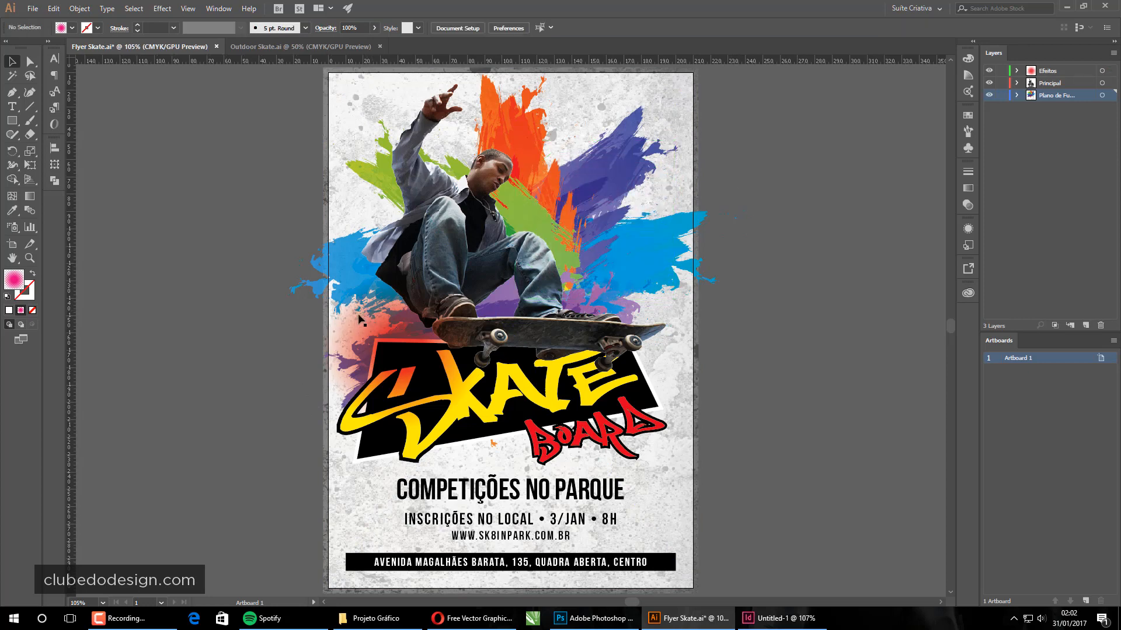
{"action": "key", "text": "ctrl+z"}
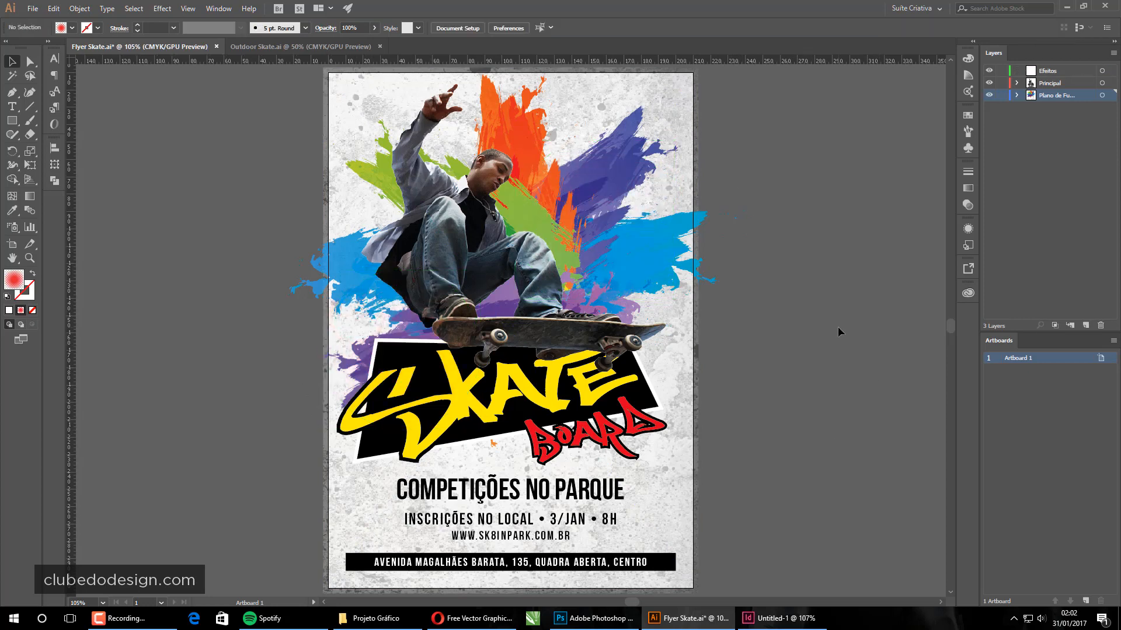
{"action": "left_click", "coordinate": [838, 327]}
- Identify the flyer's linked background texture and locate 1852209.jpg in the project's Imagens e Fontes folder
{"action": "left_click", "coordinate": [692, 104]}
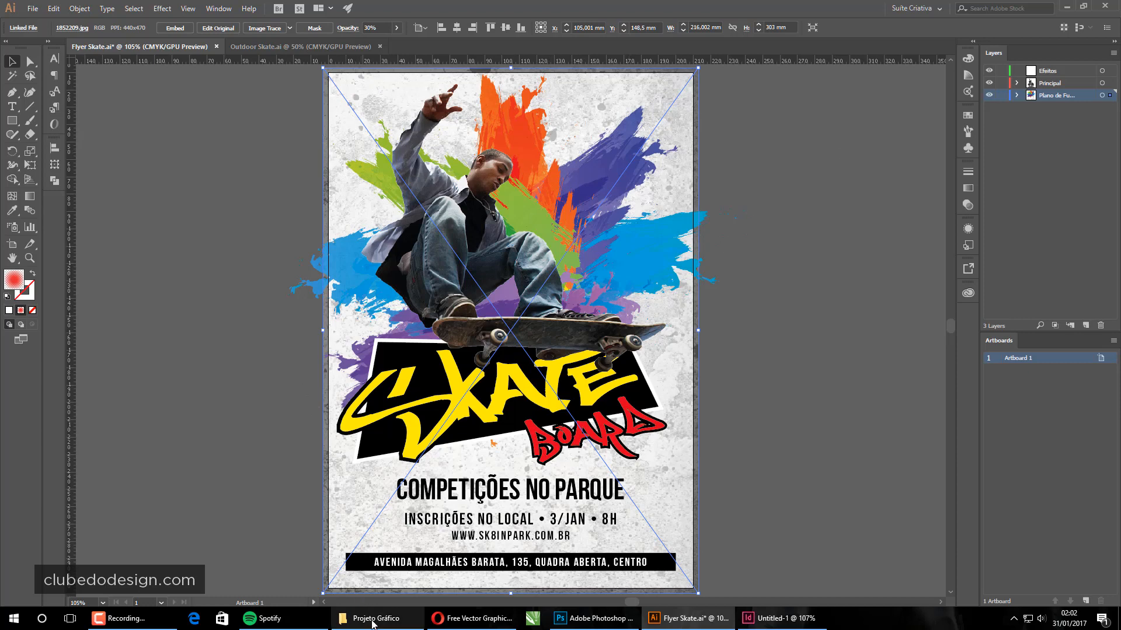
{"action": "left_click", "coordinate": [371, 619]}
{"action": "left_click", "coordinate": [605, 268]}
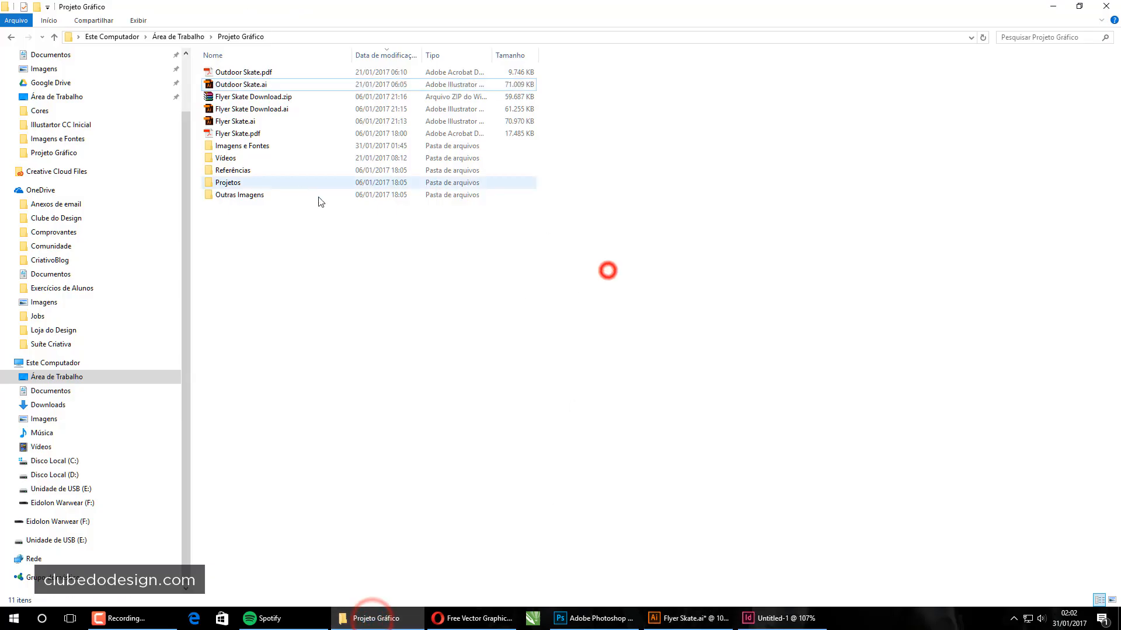
{"action": "double_click", "coordinate": [238, 147]}
{"action": "left_click", "coordinate": [508, 200]}
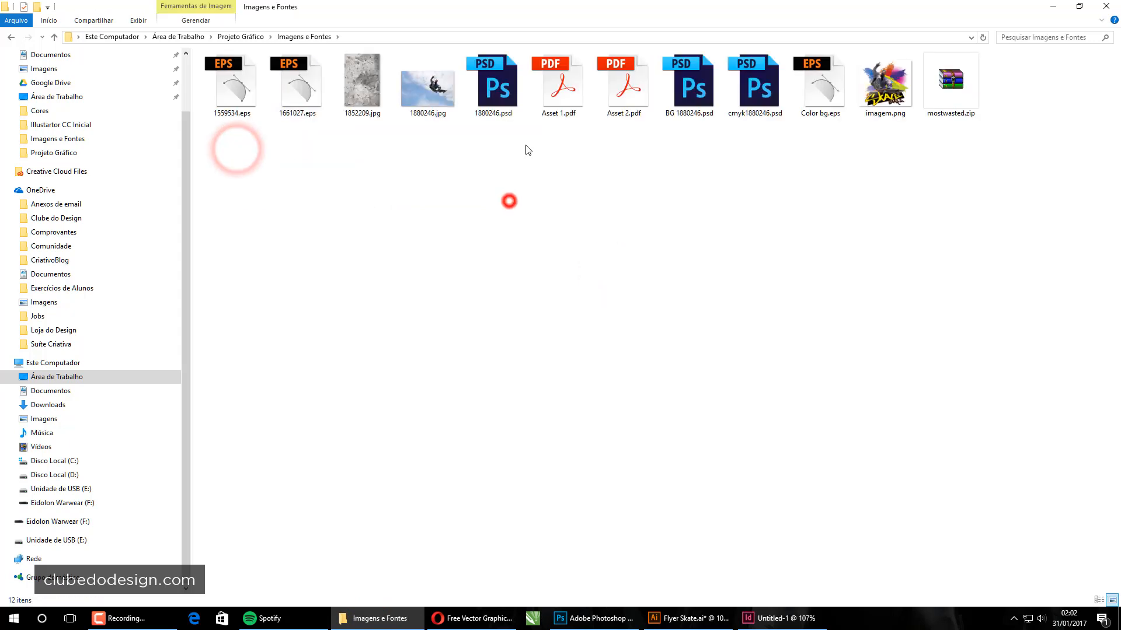
{"action": "left_click", "coordinate": [733, 288]}
{"action": "left_click", "coordinate": [366, 94]}
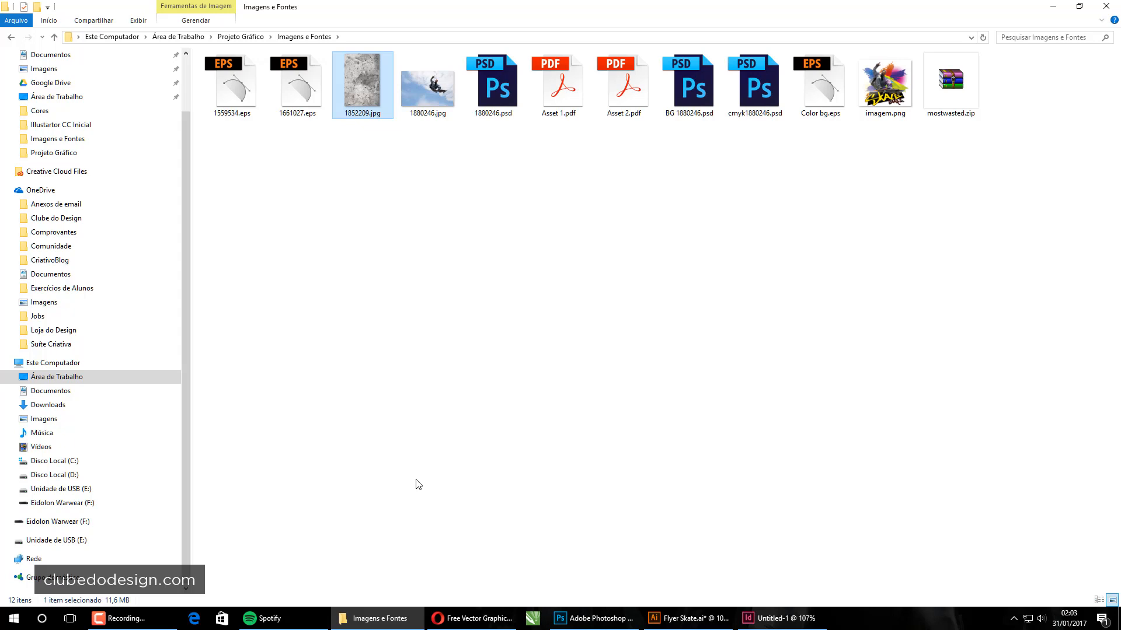
- Open 1852209.jpg in Adobe Photoshop CC 2017, leaving it as is without color management
{"action": "right_click", "coordinate": [369, 84]}
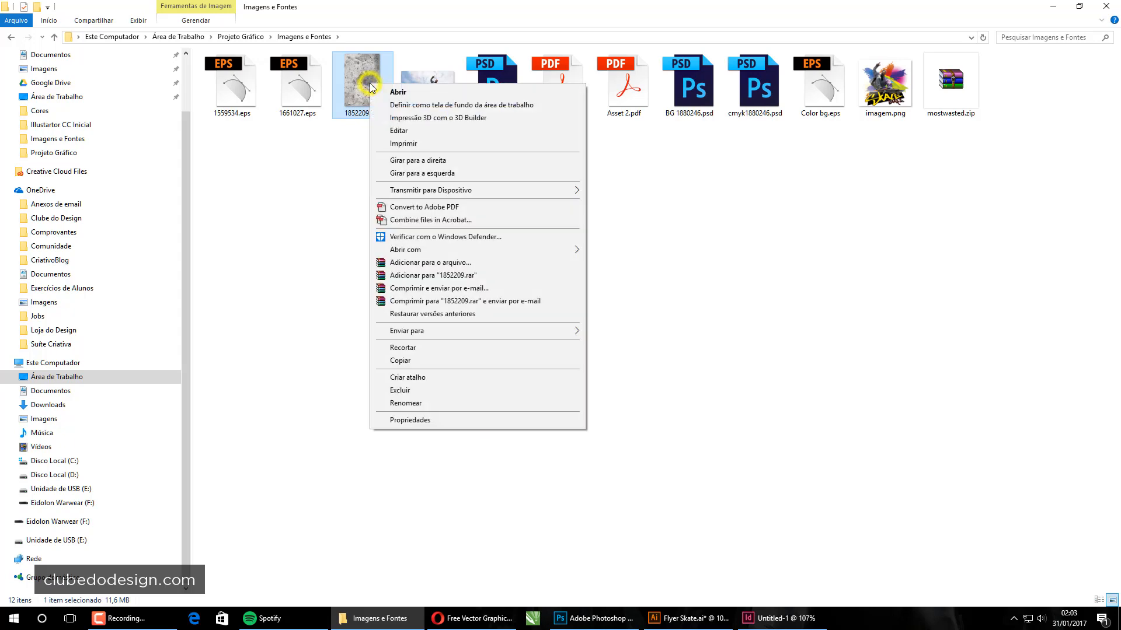
{"action": "left_click", "coordinate": [408, 251]}
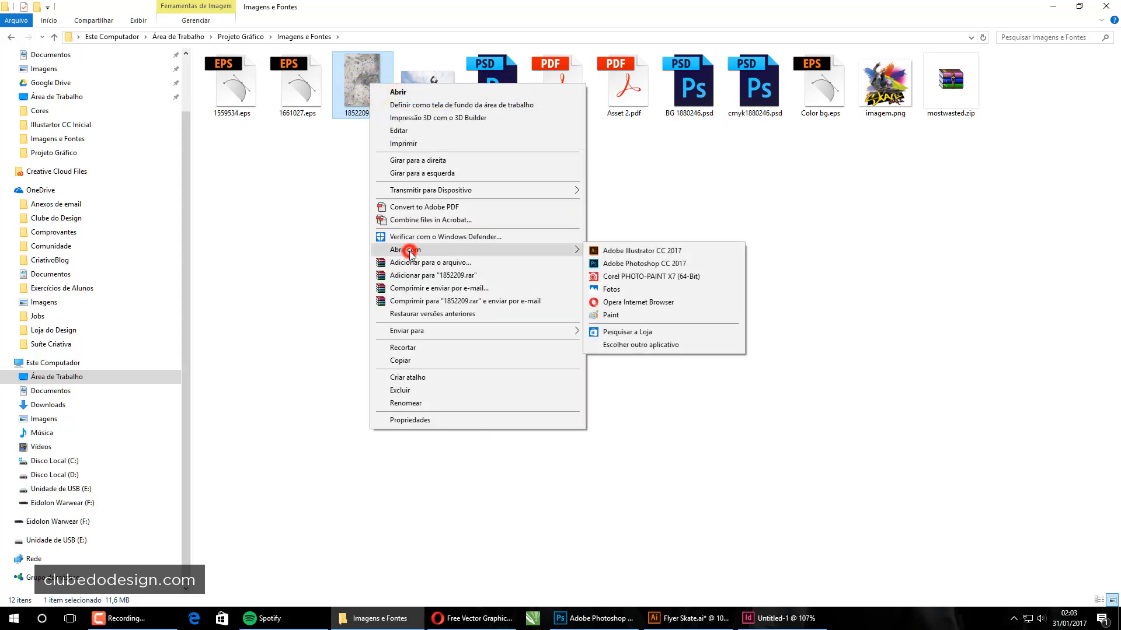
{"action": "left_click", "coordinate": [627, 264]}
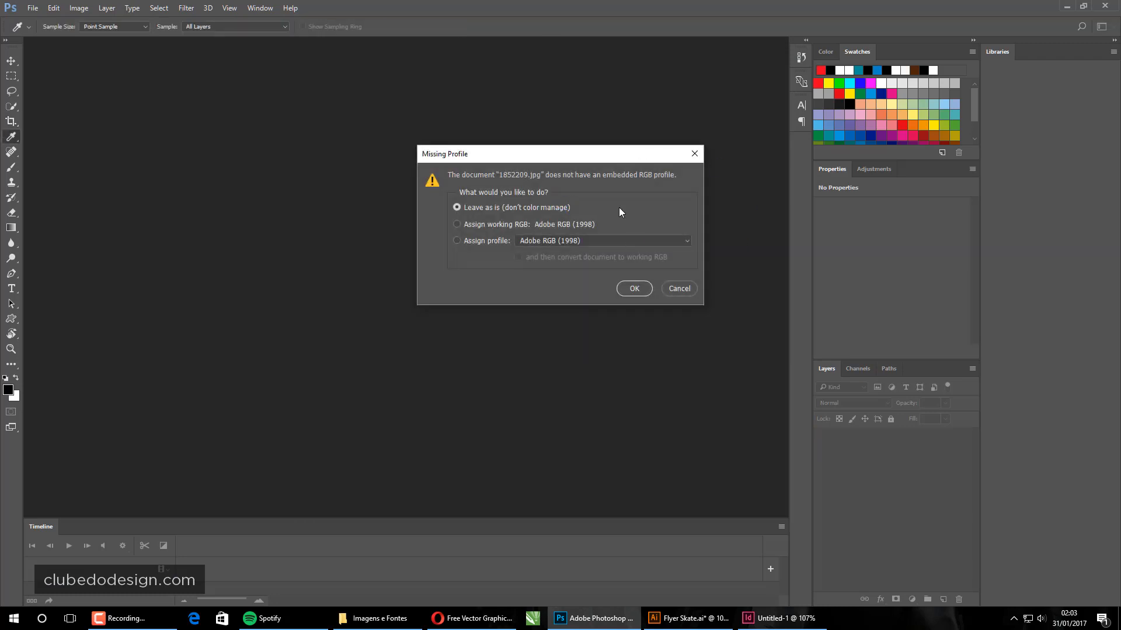
{"action": "left_click", "coordinate": [631, 289]}
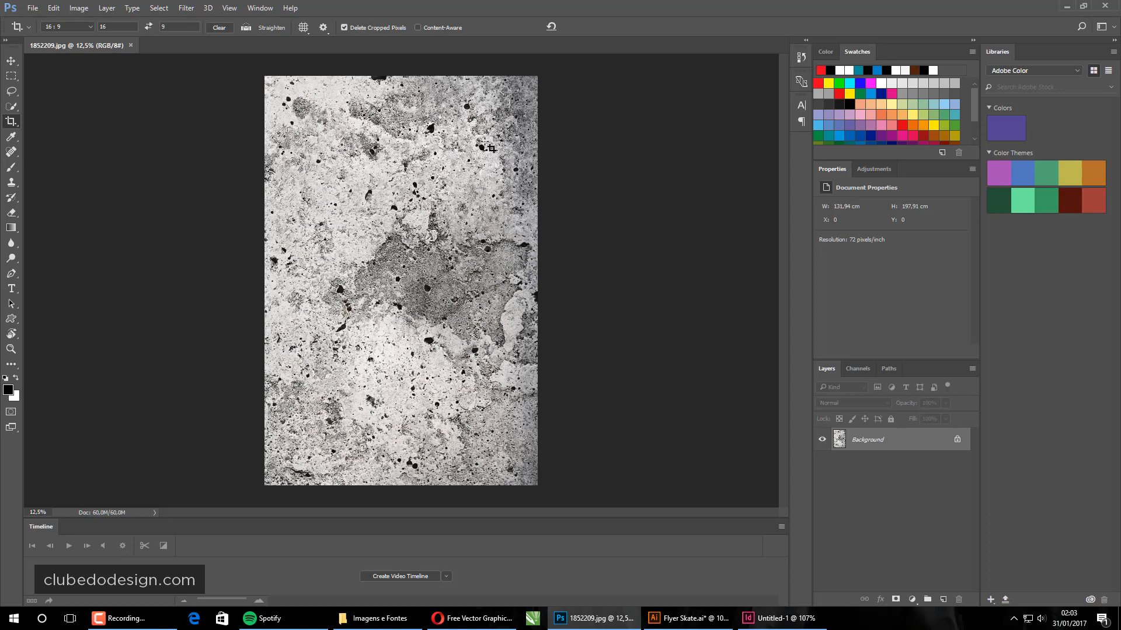
- In the texture's Image Size settings, disable resampling and set the resolution to 300 pixels/inch
{"action": "key", "text": "ctrl+alt"}
{"action": "key", "text": "ctrl+alt+i"}
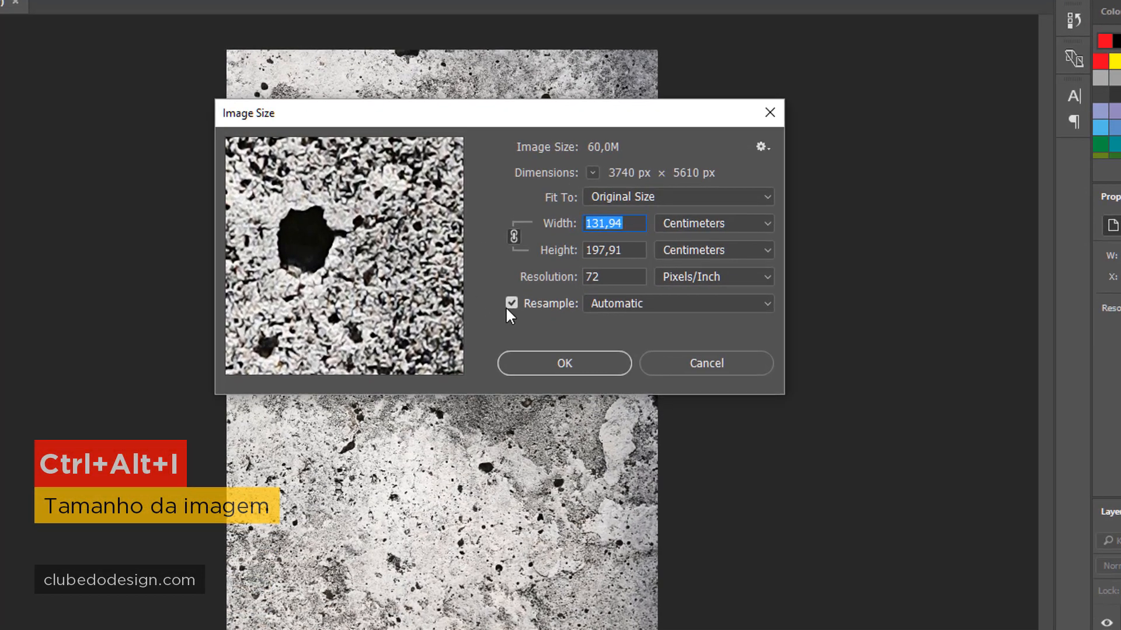
{"action": "left_click", "coordinate": [478, 270]}
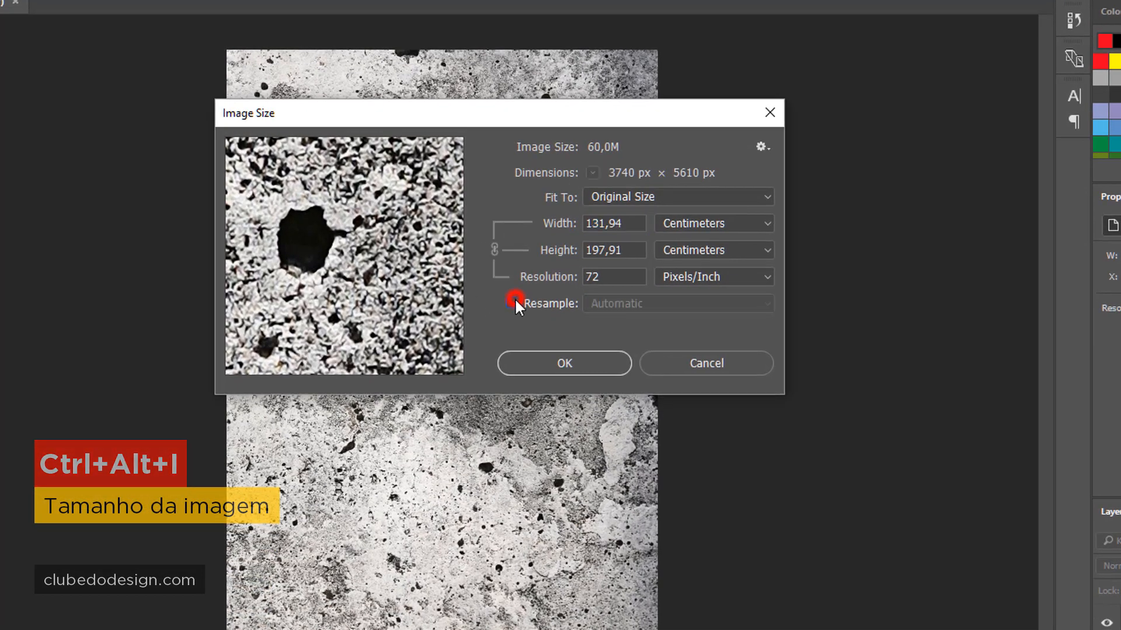
{"action": "double_click", "coordinate": [615, 270]}
{"action": "type", "text": "300"}
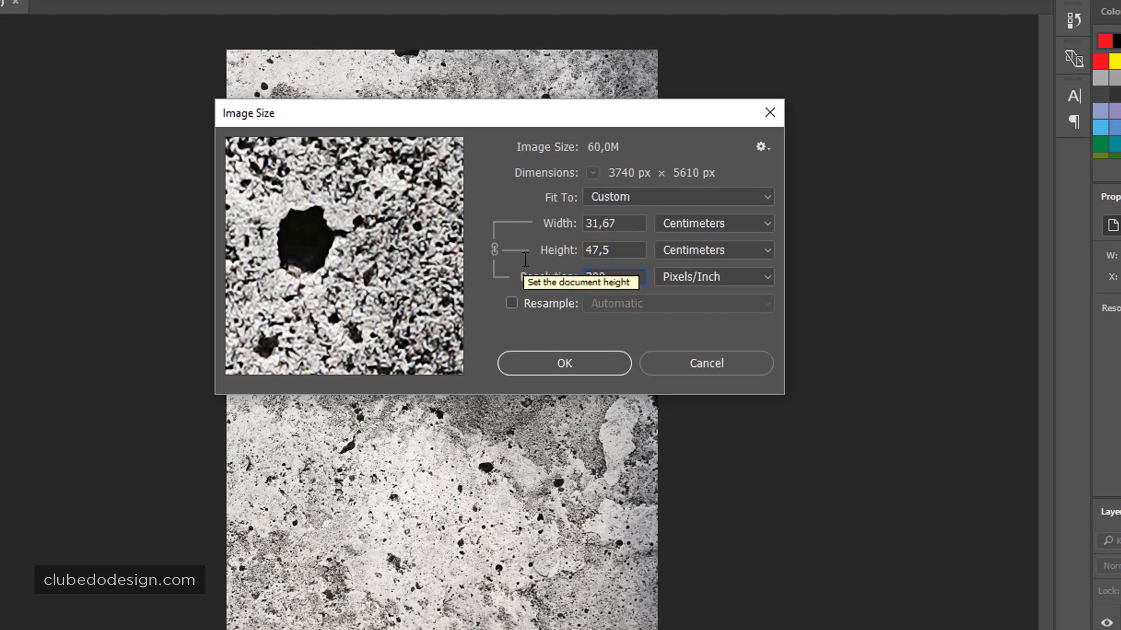
{"action": "left_click", "coordinate": [764, 277]}
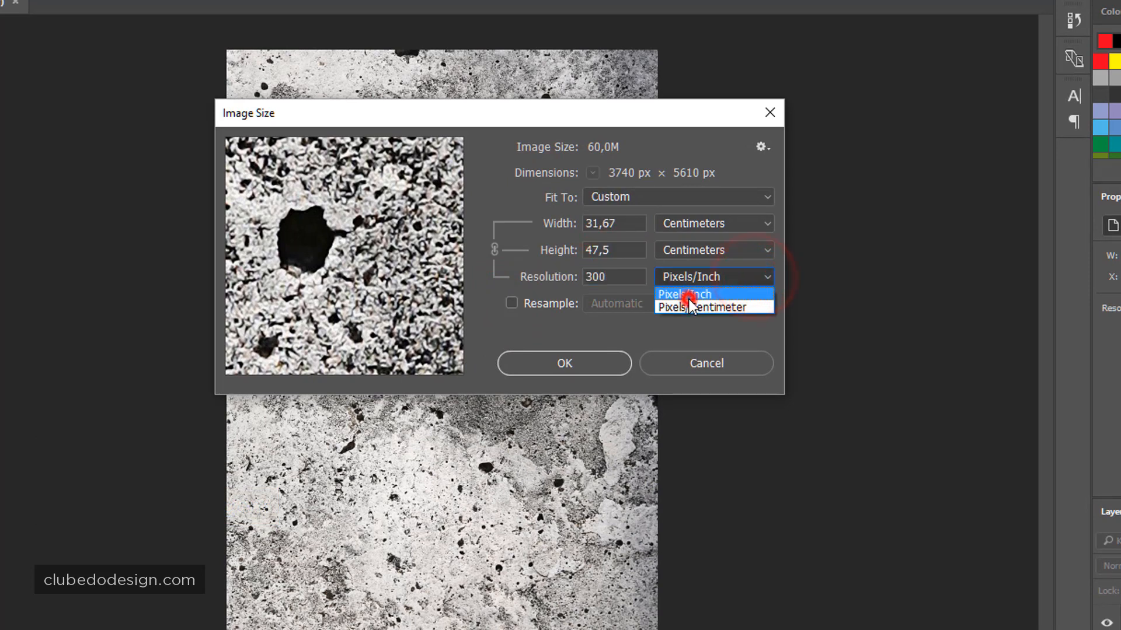
{"action": "left_click", "coordinate": [688, 295]}
{"action": "left_click", "coordinate": [614, 278]}
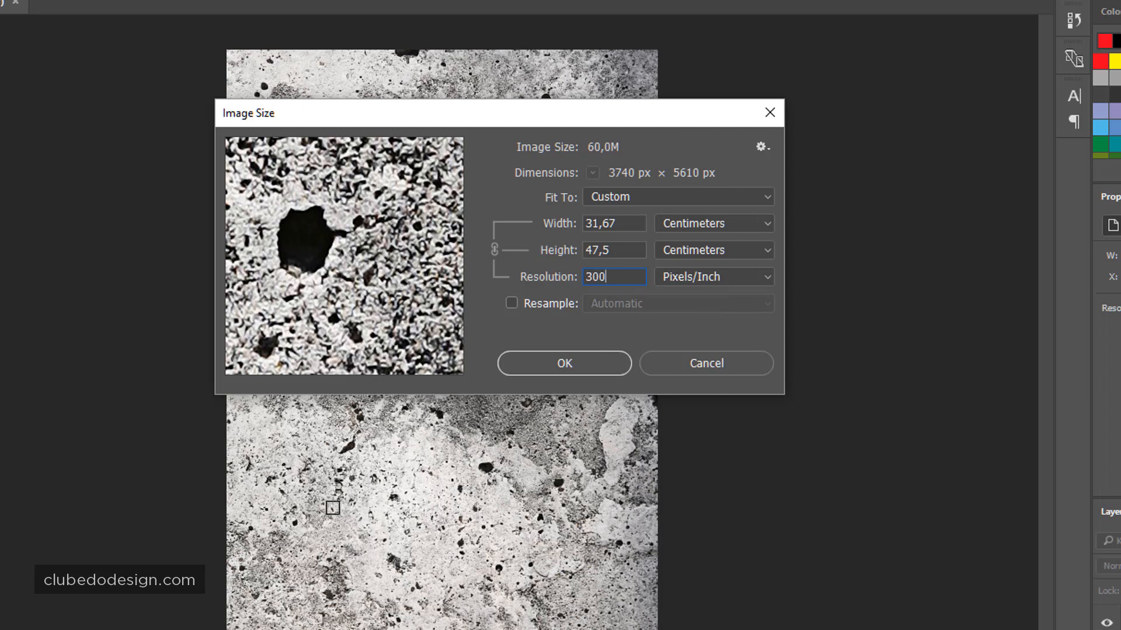
- Compare the texture's width and height with the page dimensions in the InDesign Document Setup
{"action": "left_click", "coordinate": [638, 255]}
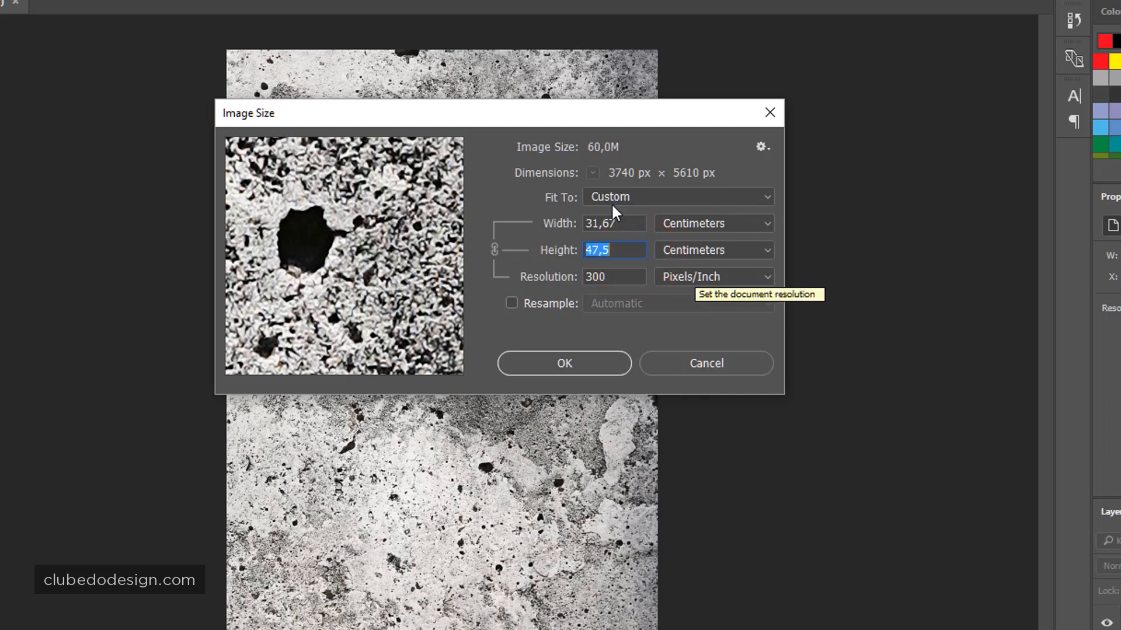
{"action": "left_click", "coordinate": [620, 224]}
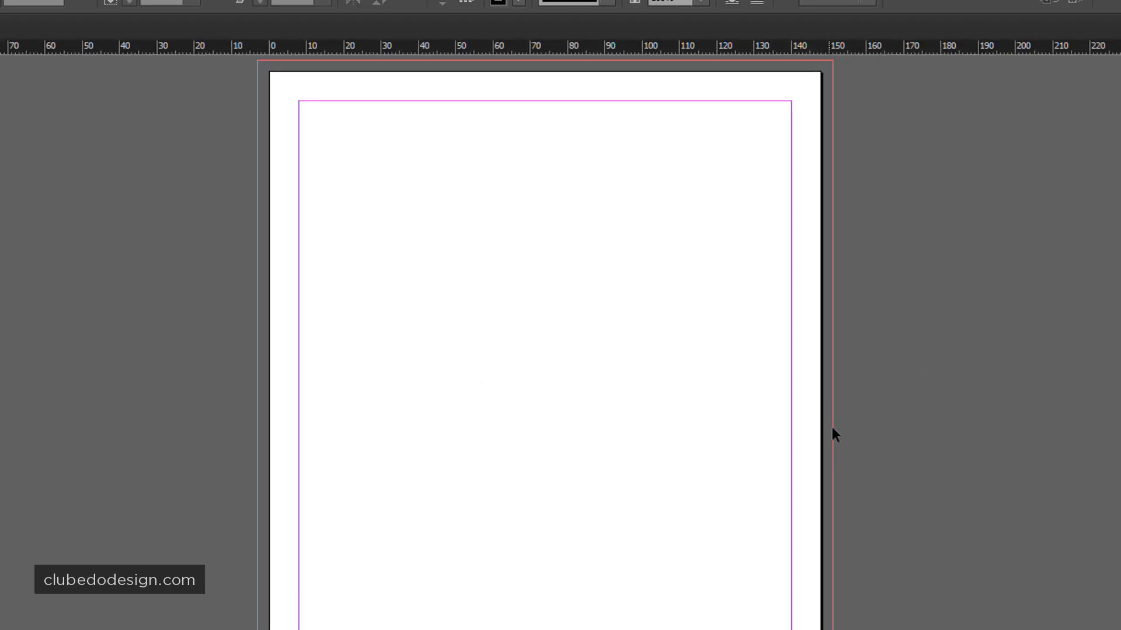
{"action": "left_click", "coordinate": [34, 8]}
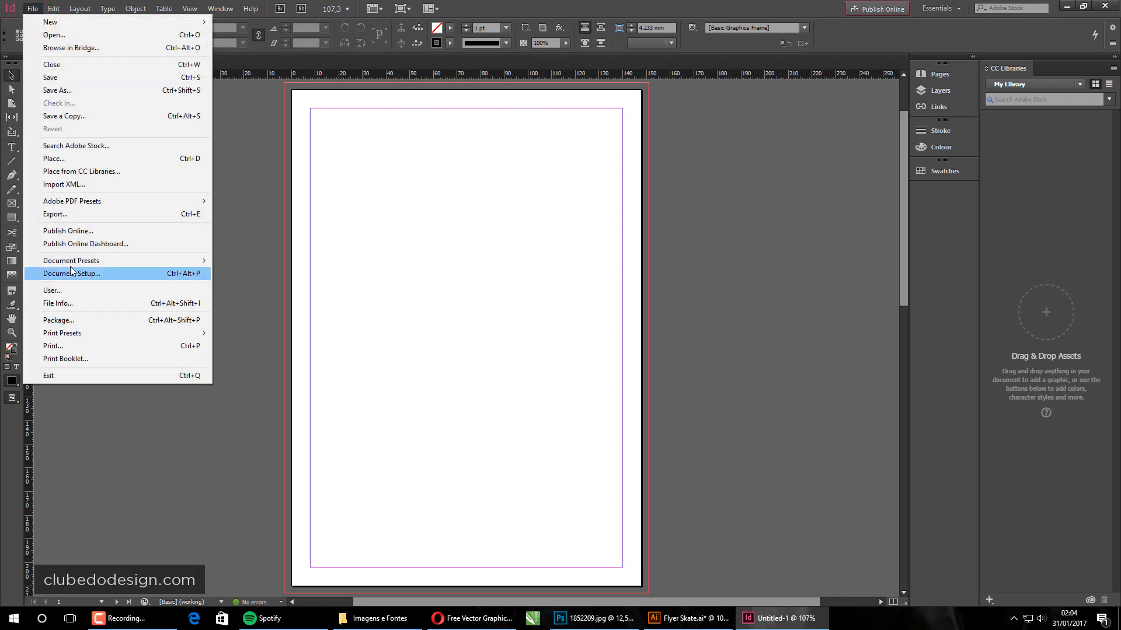
{"action": "left_click", "coordinate": [85, 274]}
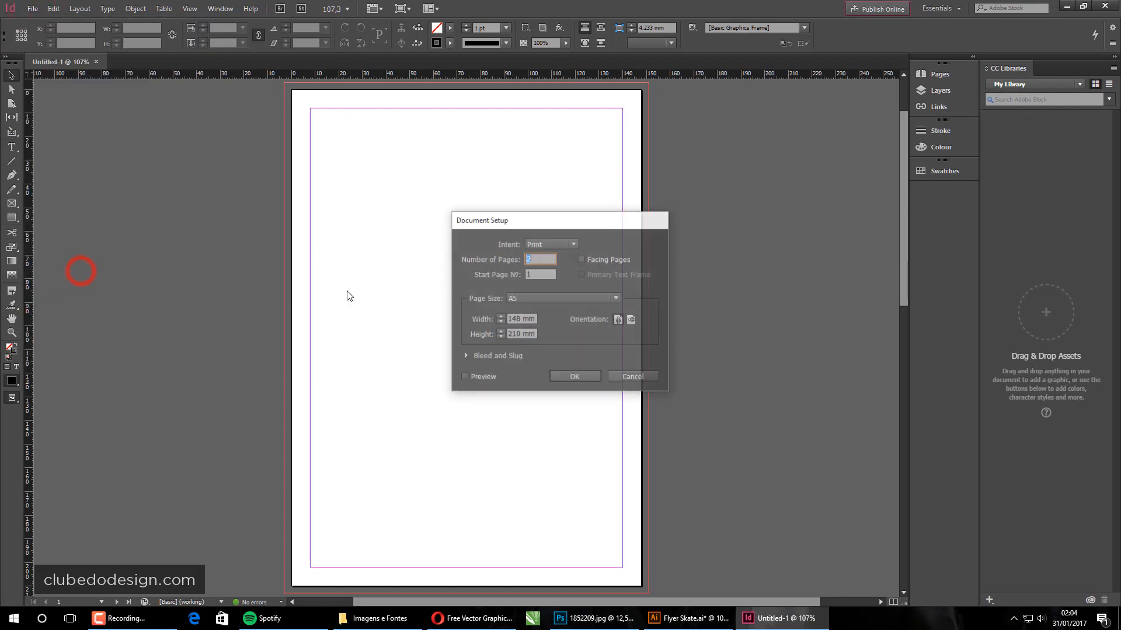
{"action": "left_click", "coordinate": [512, 318]}
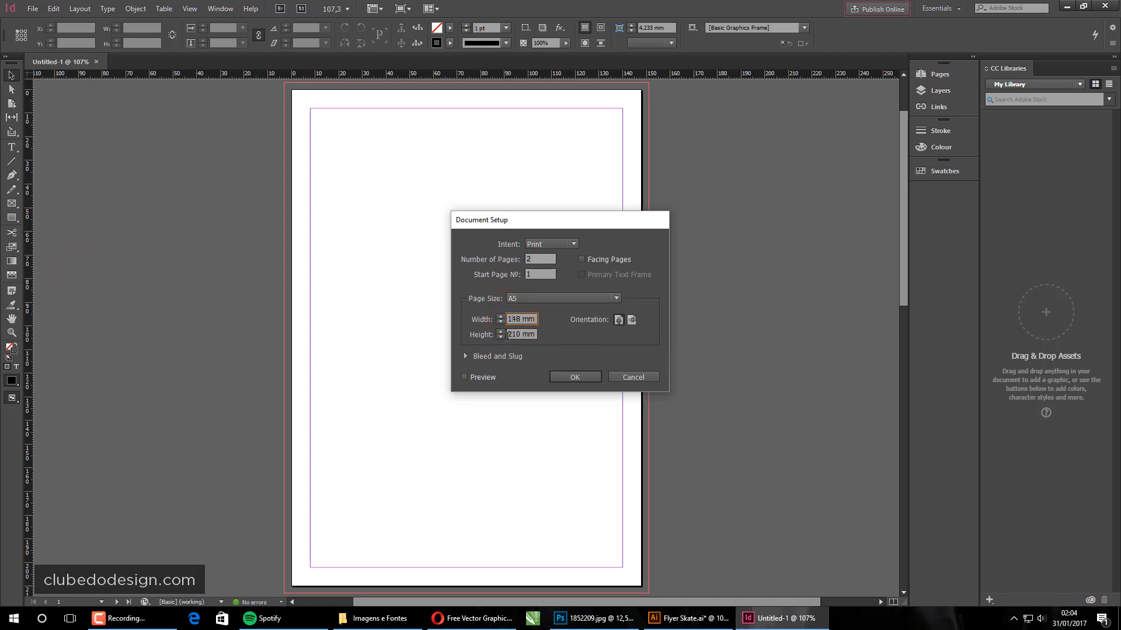
{"action": "left_click_drag", "start_coordinate": [509, 335], "coordinate": [529, 329]}
- Back in Photoshop, enable resampling and resize the texture proportionally to 16 cm wide by 24 cm high, keeping 300 pixels/inch
{"action": "left_click", "coordinate": [594, 618]}
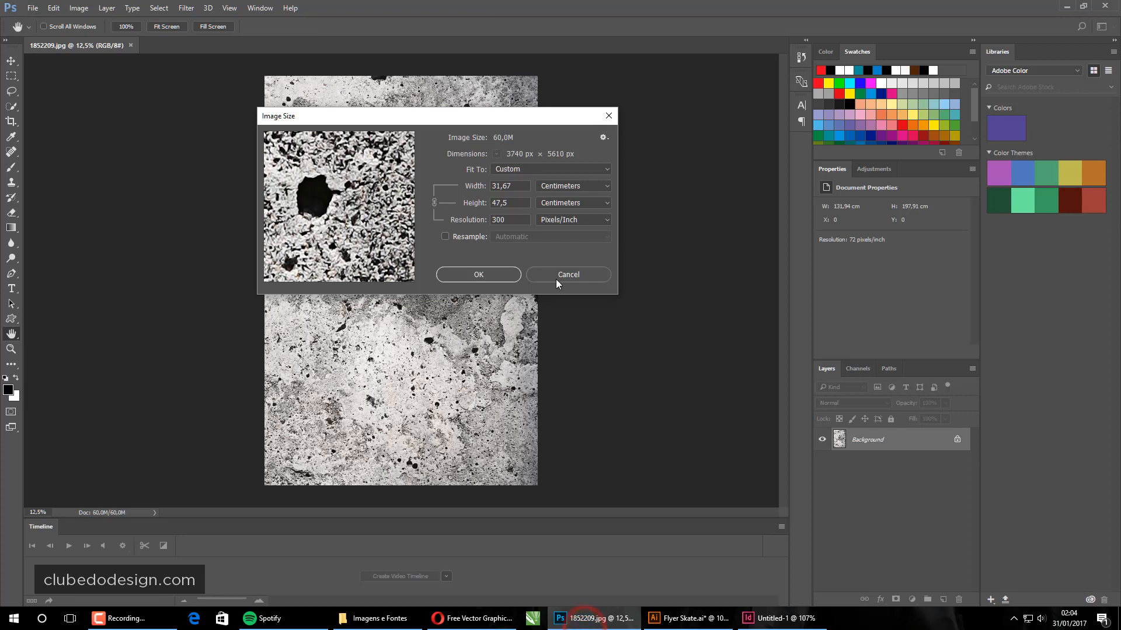
{"action": "left_click", "coordinate": [516, 202]}
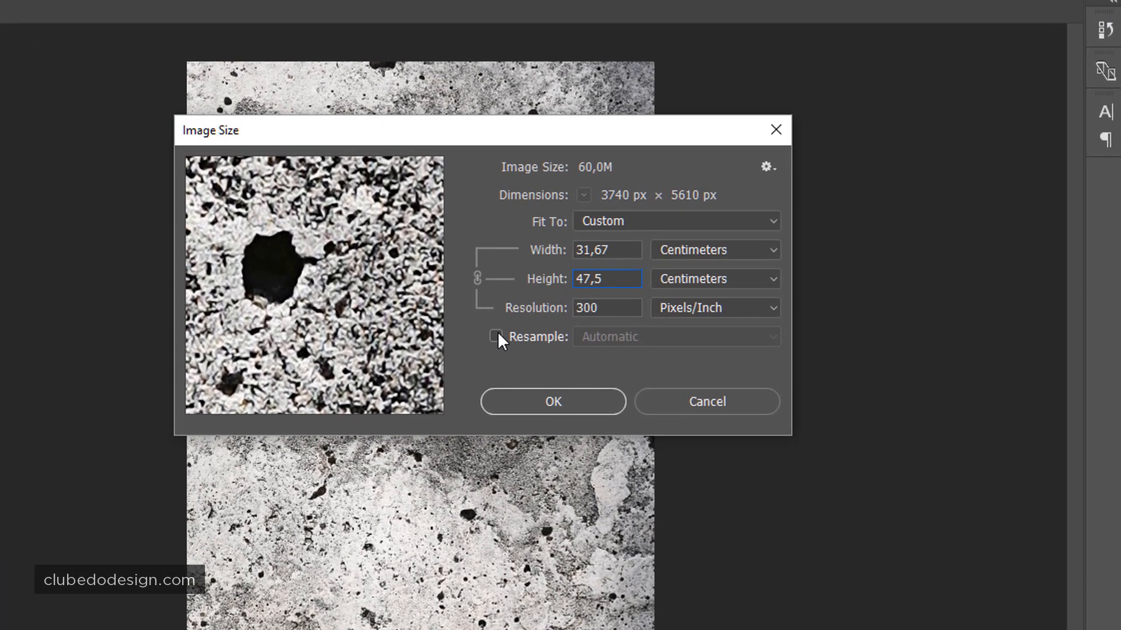
{"action": "left_click", "coordinate": [467, 280]}
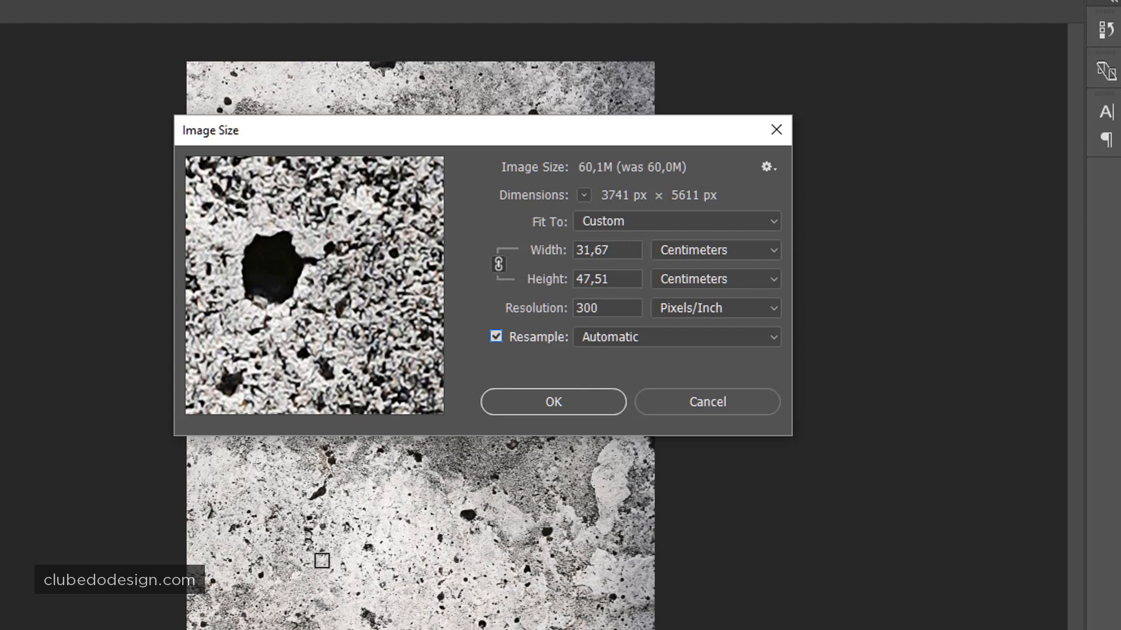
{"action": "left_click", "coordinate": [623, 281]}
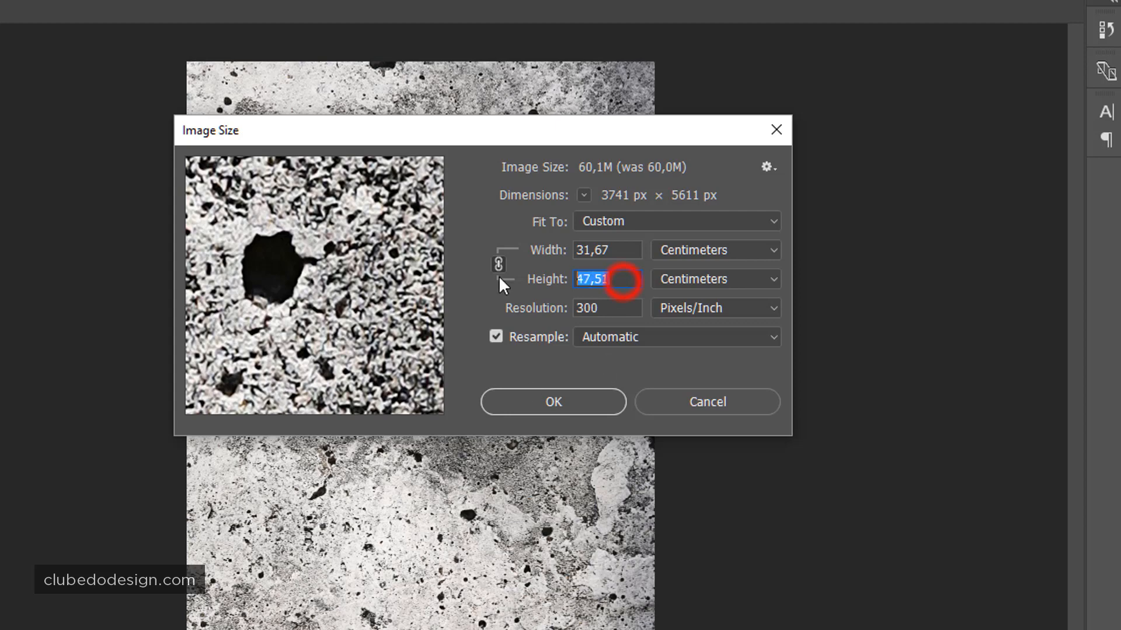
{"action": "type", "text": "21"}
{"action": "left_click", "coordinate": [588, 250]}
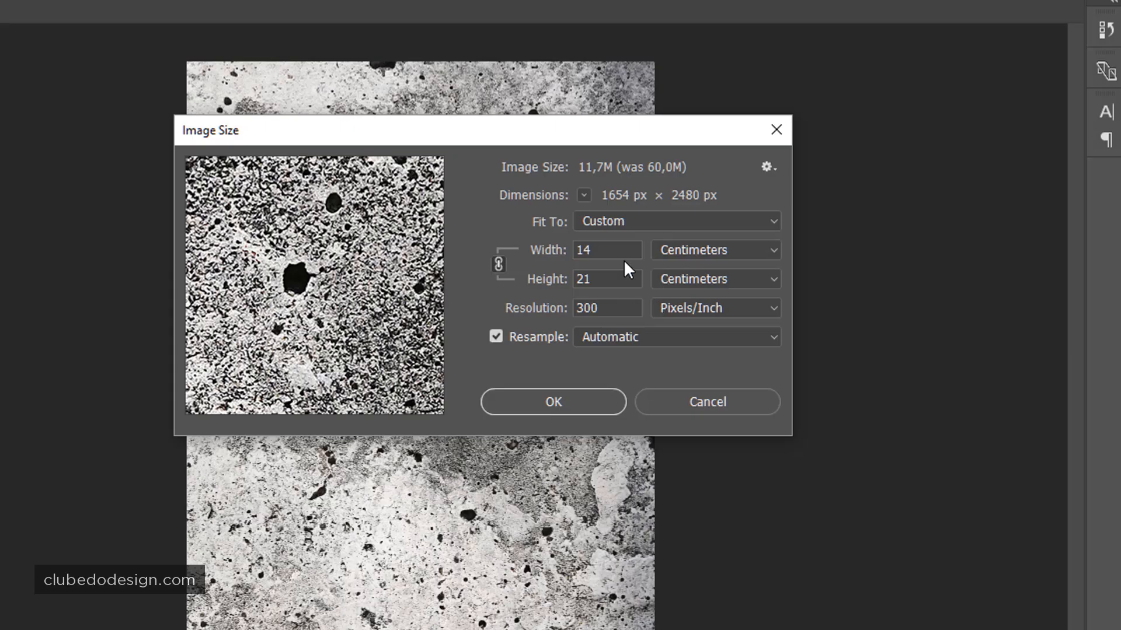
{"action": "type", "text": "15"}
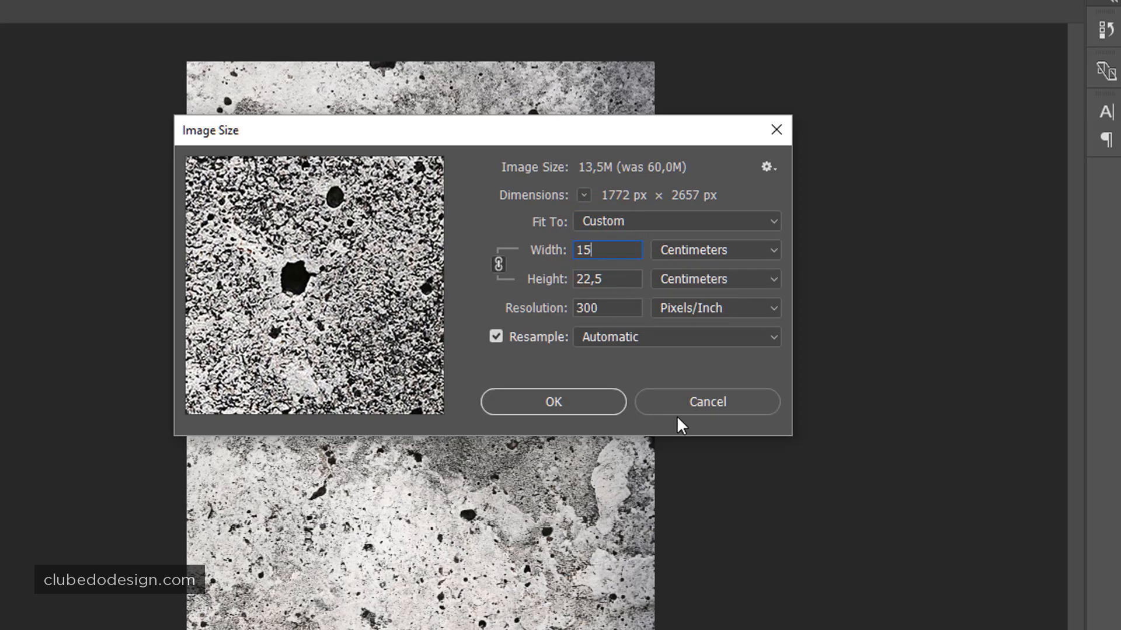
{"action": "left_click", "coordinate": [613, 249]}
{"action": "key", "text": "BackSpace"}
{"action": "type", "text": "6"}
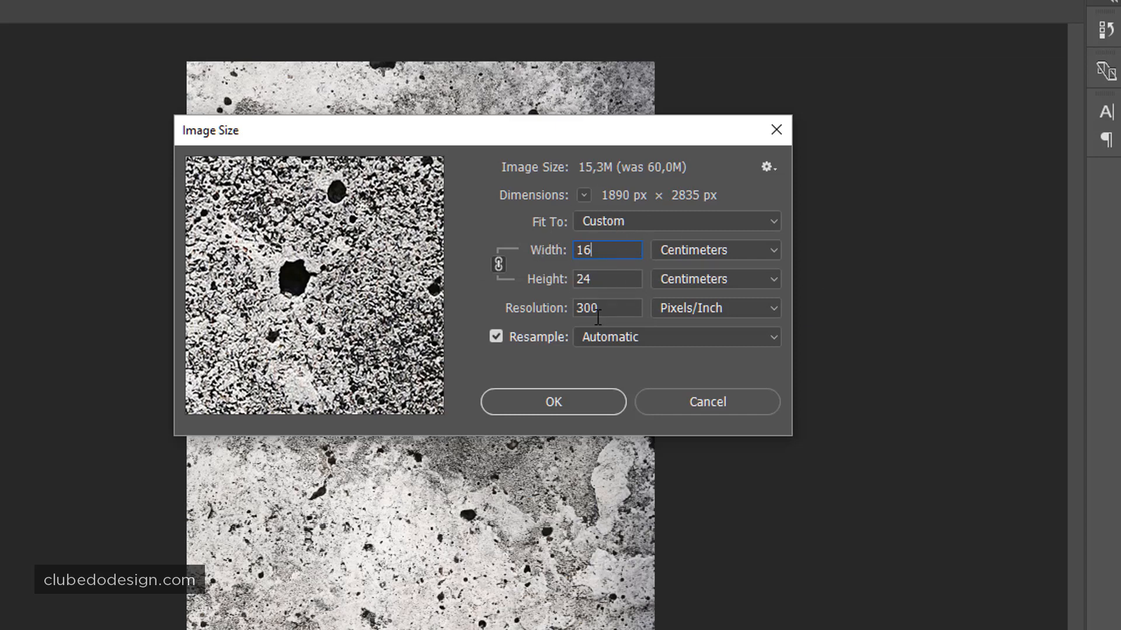
{"action": "double_click", "coordinate": [602, 278]}
{"action": "left_click", "coordinate": [577, 403]}
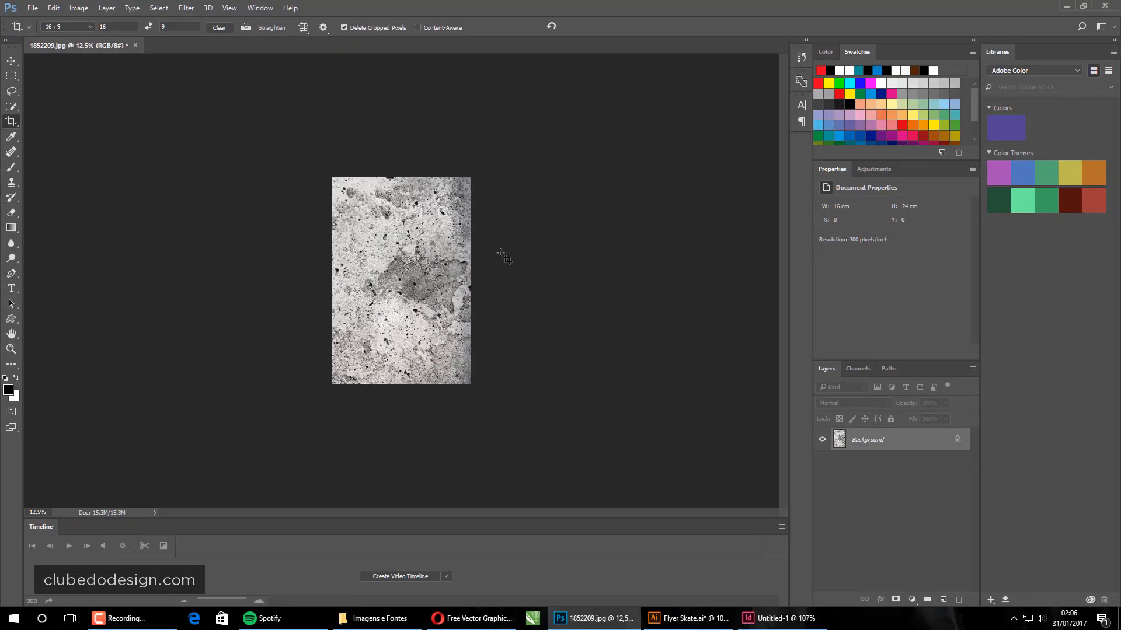
- Collapse the Timeline and convert the locked Background into a regular layer with the default settings
{"action": "key", "text": "ctrl+0"}
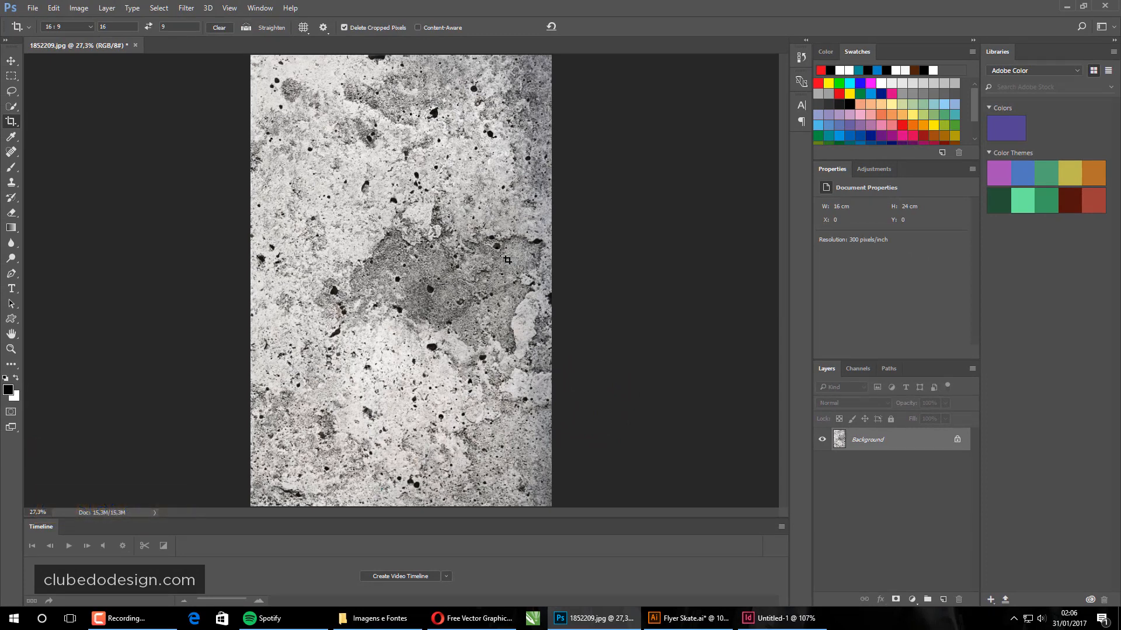
{"action": "left_click", "coordinate": [41, 528]}
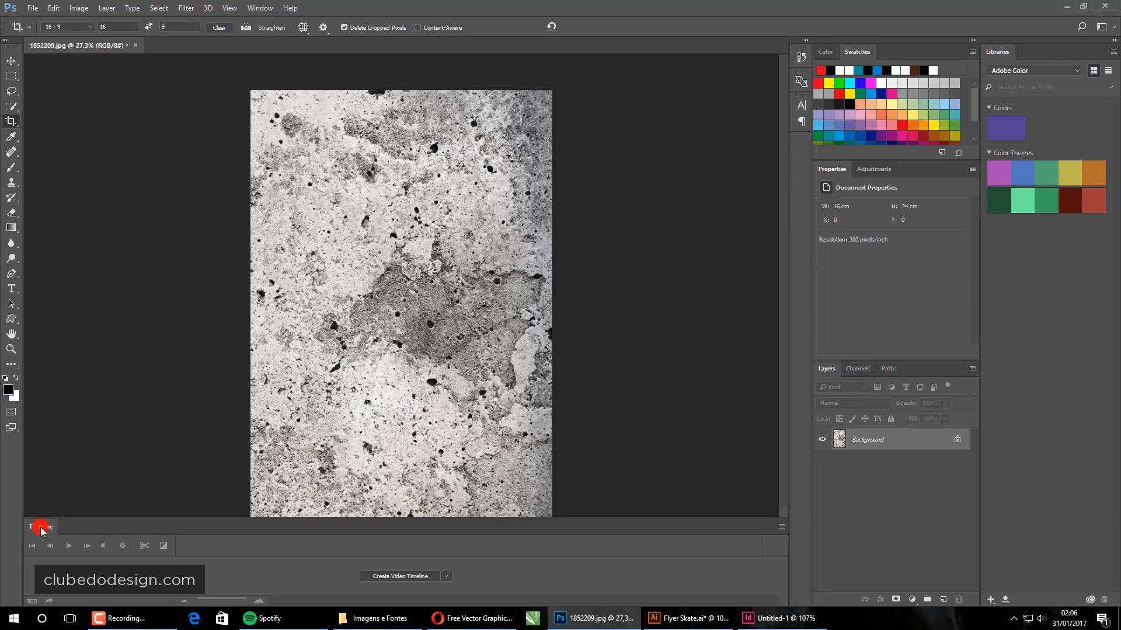
{"action": "key", "text": "ctrl+0"}
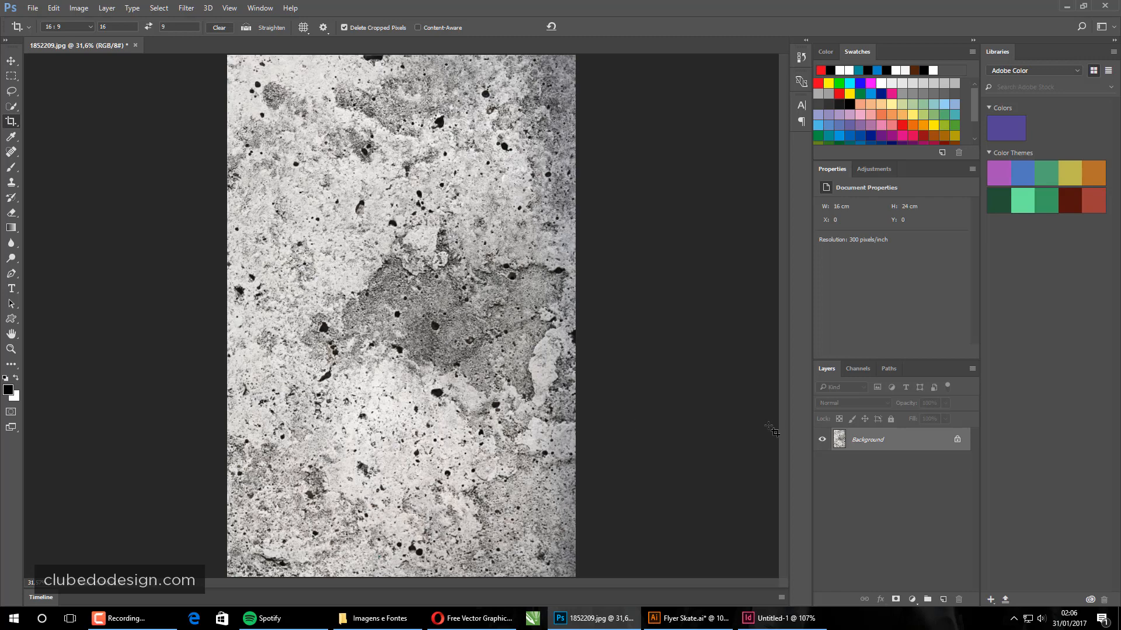
{"action": "double_click", "coordinate": [895, 442]}
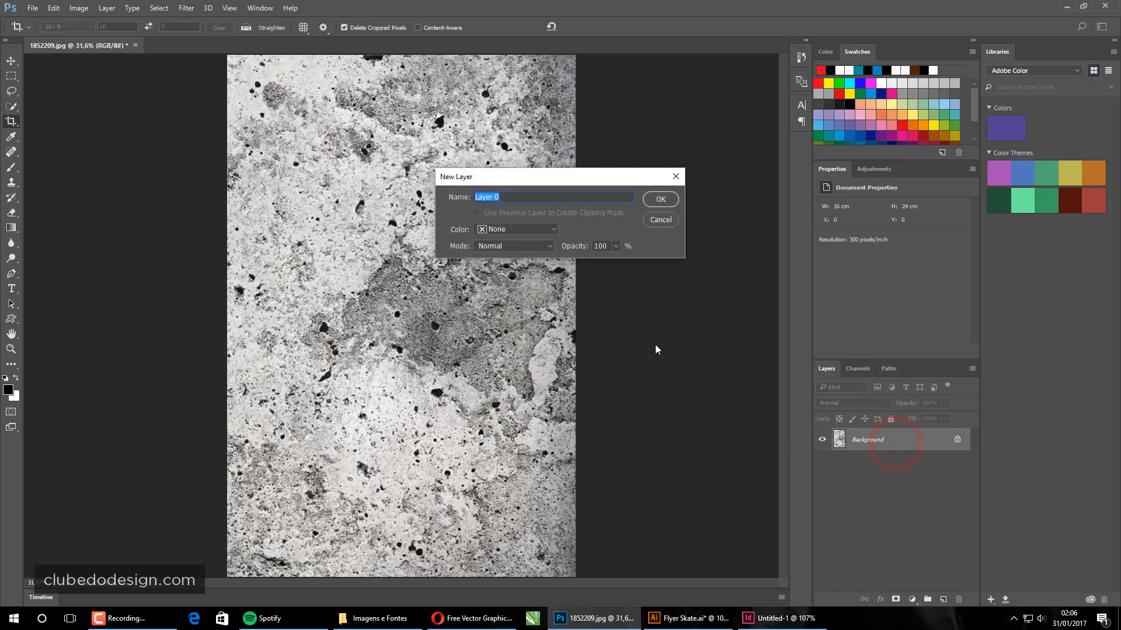
{"action": "left_click", "coordinate": [664, 201]}
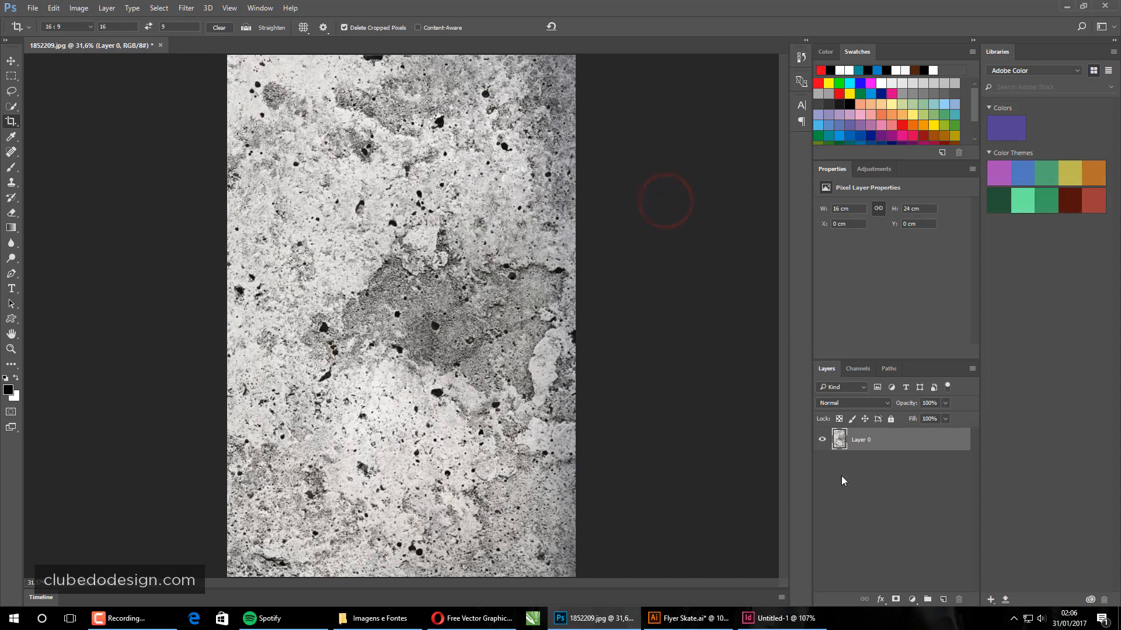
- Set the texture layer's opacity to 20% and flatten the image
{"action": "left_click", "coordinate": [936, 403]}
{"action": "type", "text": "20"}
{"action": "key", "text": "Return"}
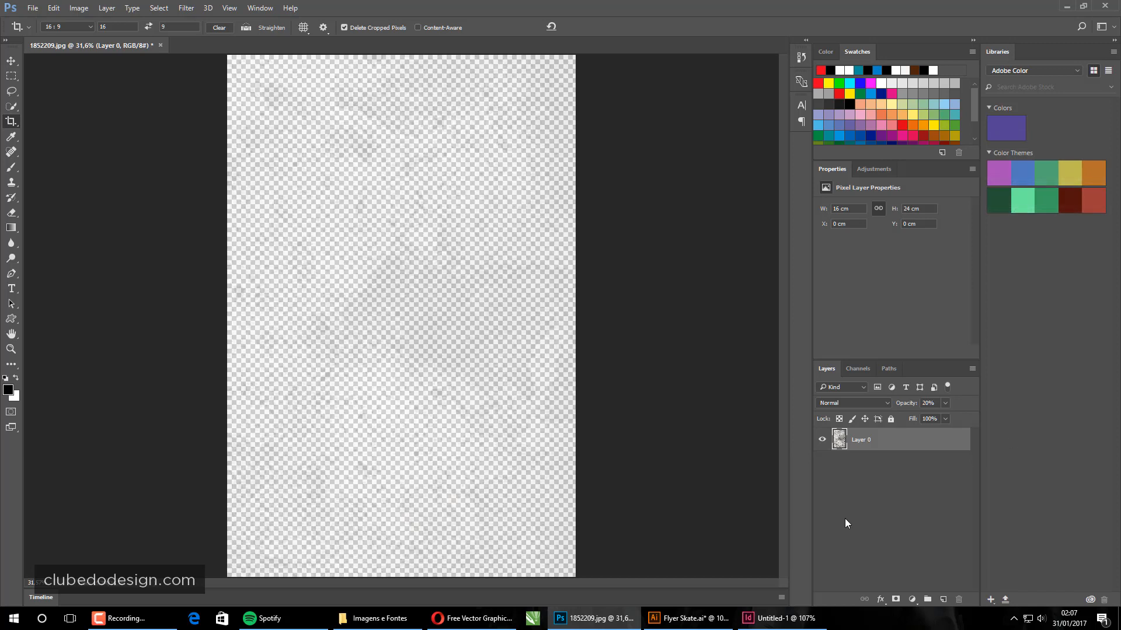
{"action": "left_click", "coordinate": [113, 9]}
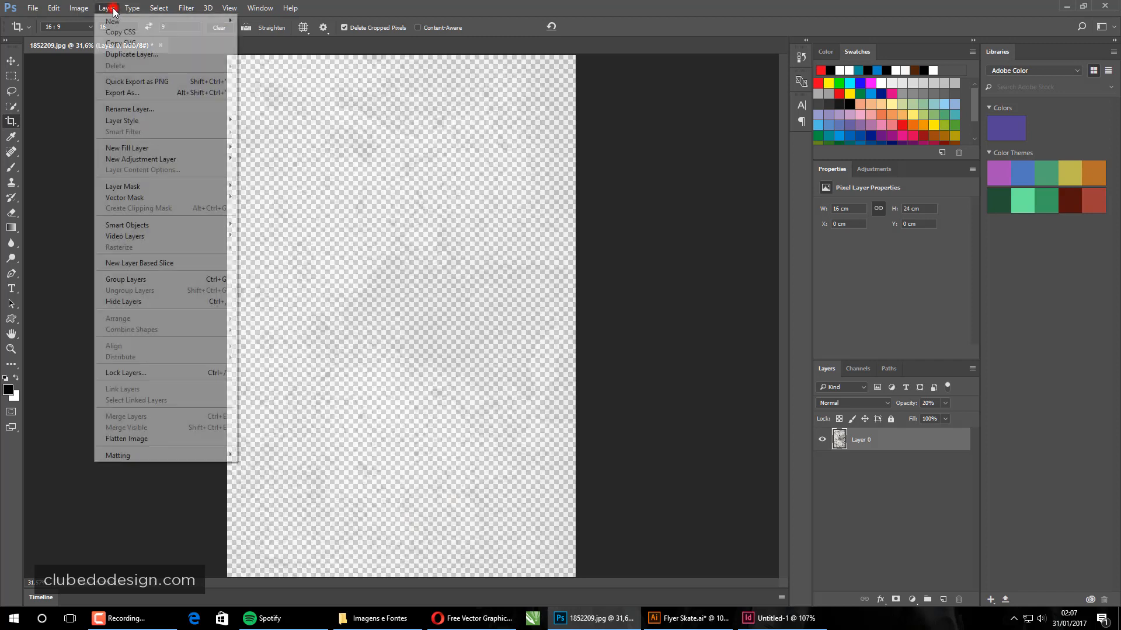
{"action": "left_click", "coordinate": [153, 436]}
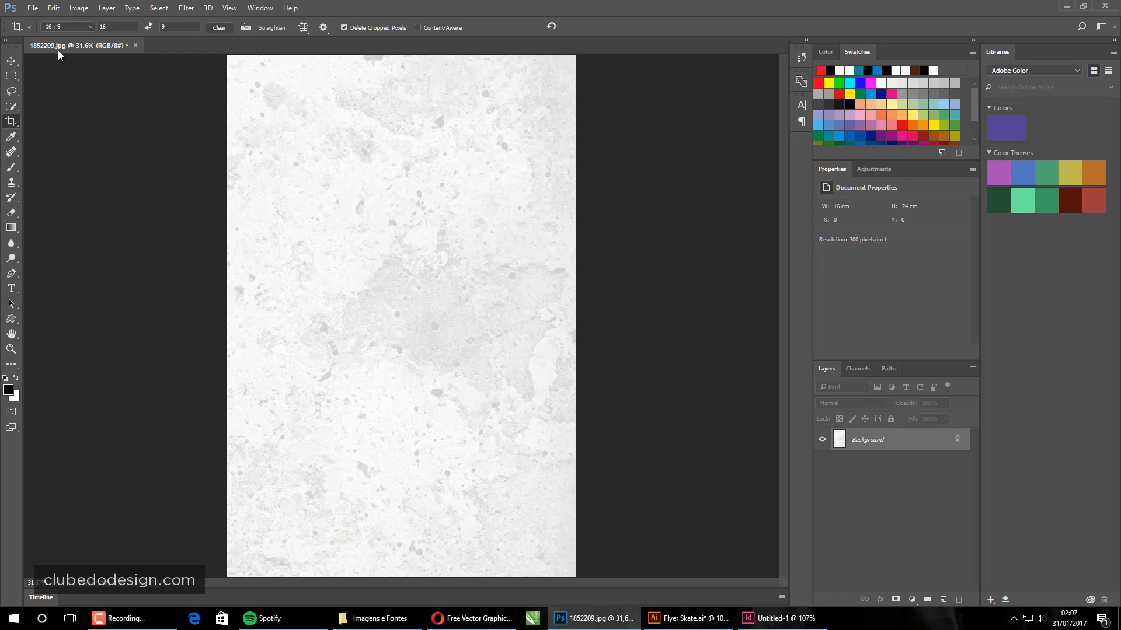
- Save the faded texture as BG 1852209.jpg in the Imagens e Fontes folder, with JPEG quality 8 and Baseline Optimized format
{"action": "left_click", "coordinate": [32, 8]}
{"action": "left_click", "coordinate": [60, 129]}
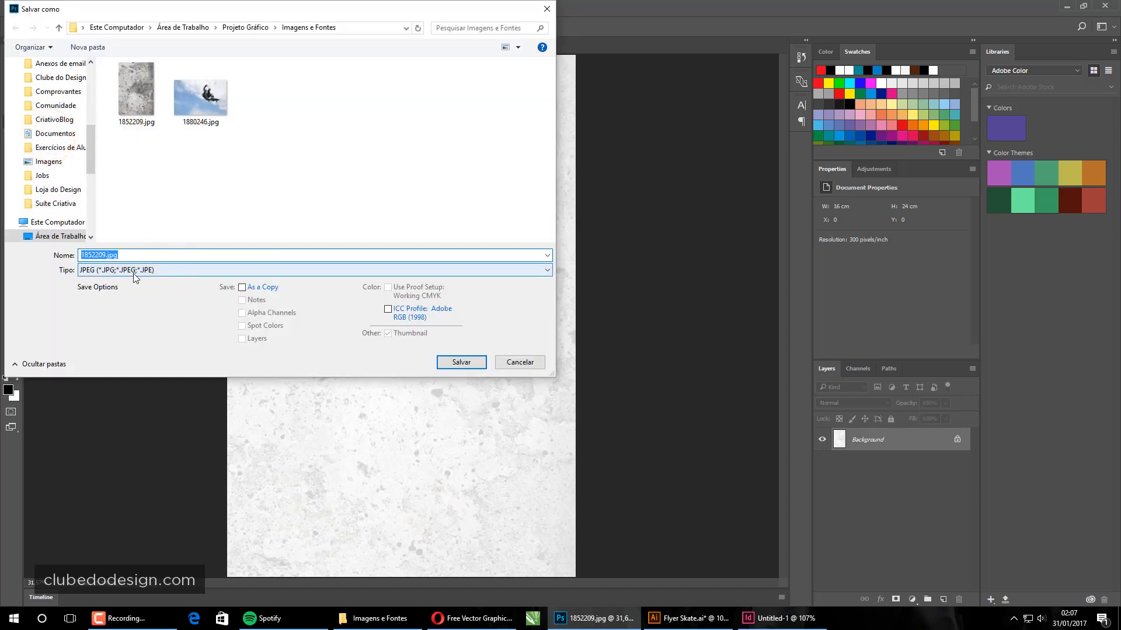
{"action": "left_click", "coordinate": [139, 254]}
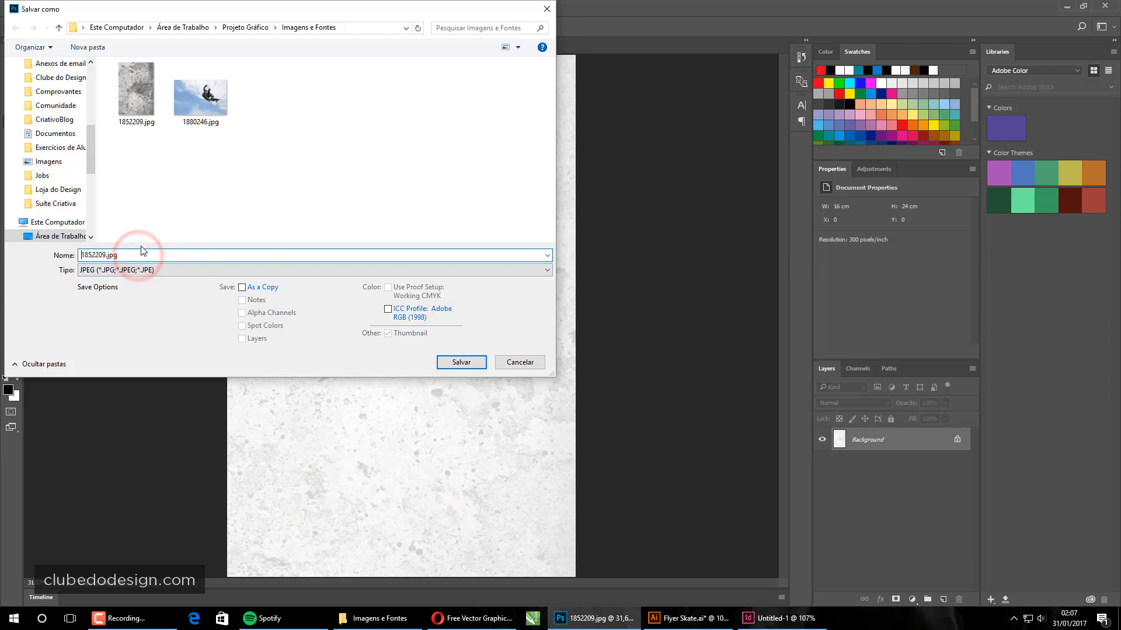
{"action": "key", "text": "Home"}
{"action": "type", "text": "BG"}
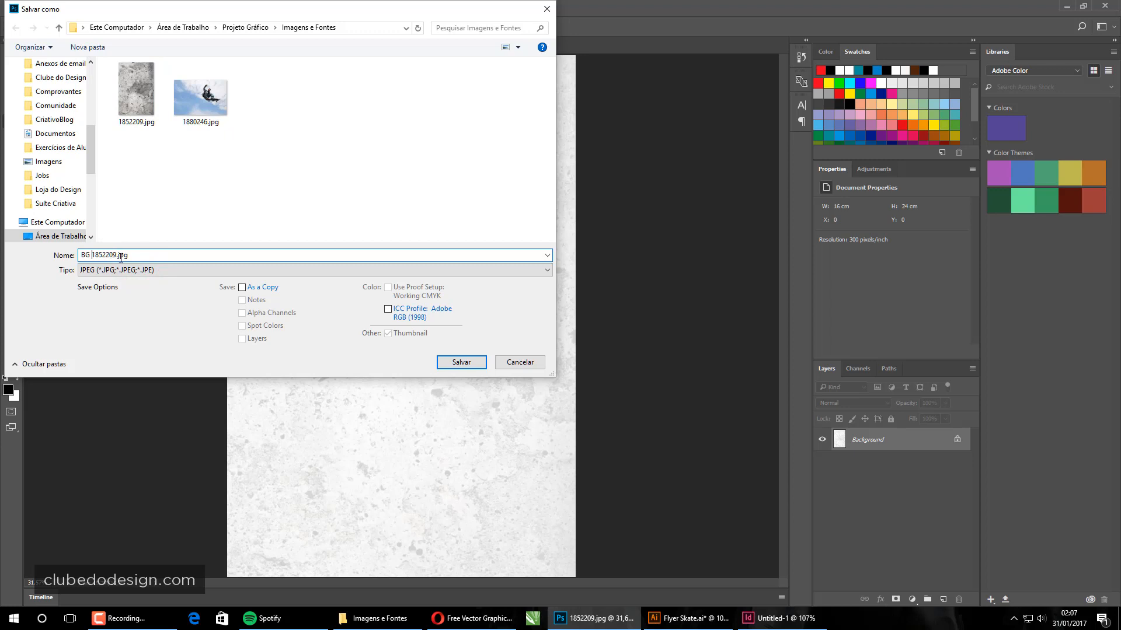
{"action": "left_click", "coordinate": [462, 362]}
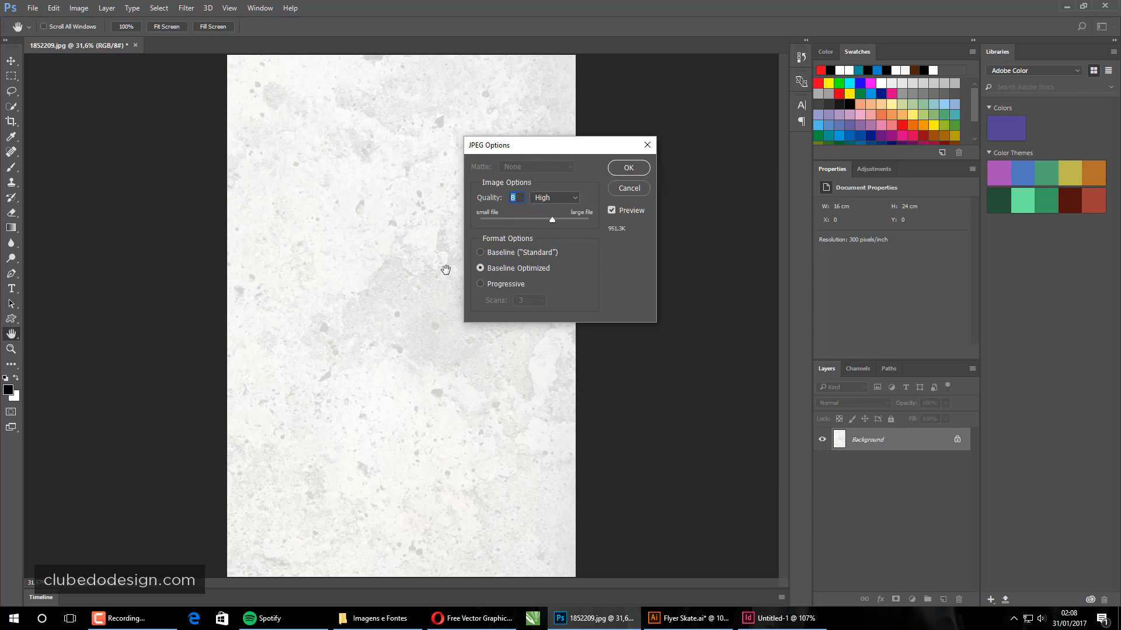
{"action": "left_click", "coordinate": [625, 170]}
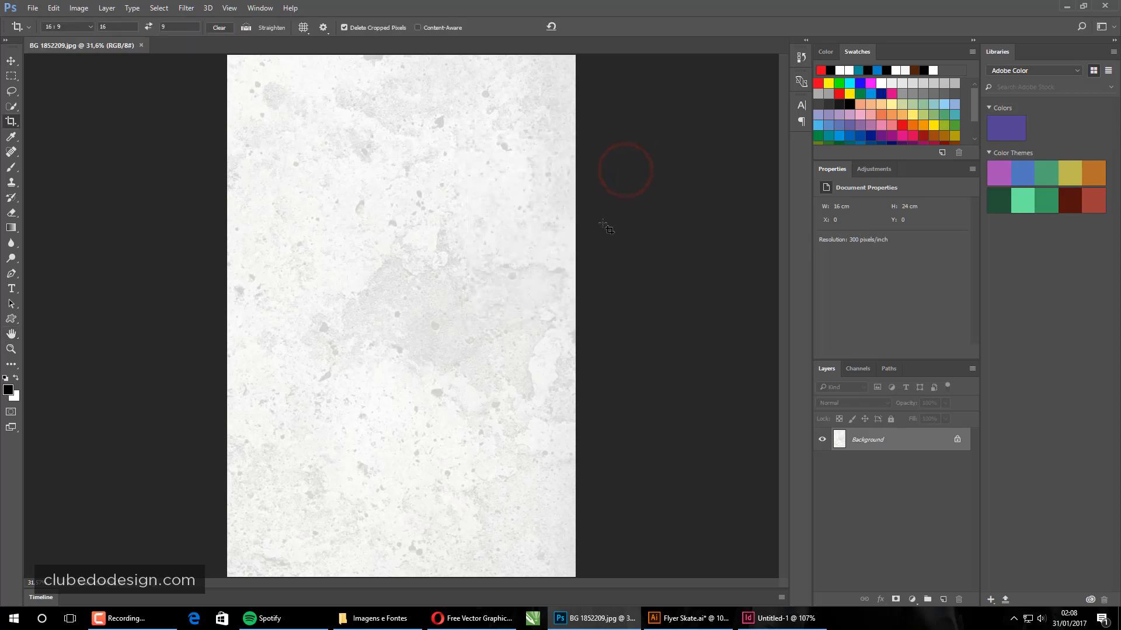
- In the Imagens e Fontes folder, compare the file sizes of BG 1852209.jpg and 1852209.jpg, and preview the new texture
{"action": "left_click", "coordinate": [399, 616]}
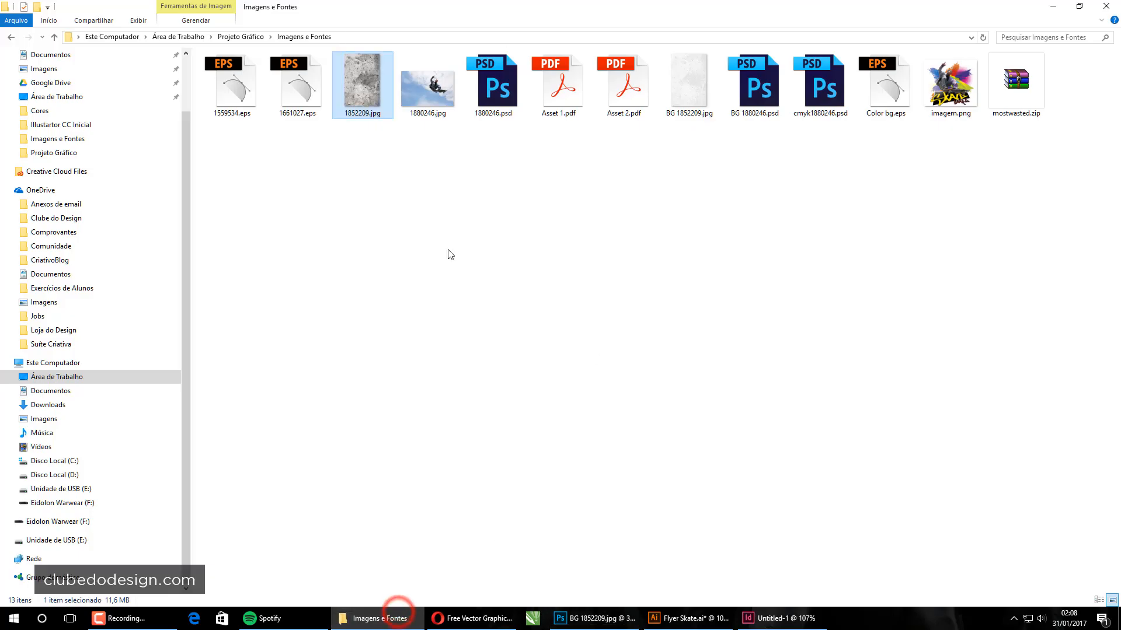
{"action": "left_click", "coordinate": [577, 282]}
{"action": "left_click", "coordinate": [675, 88]}
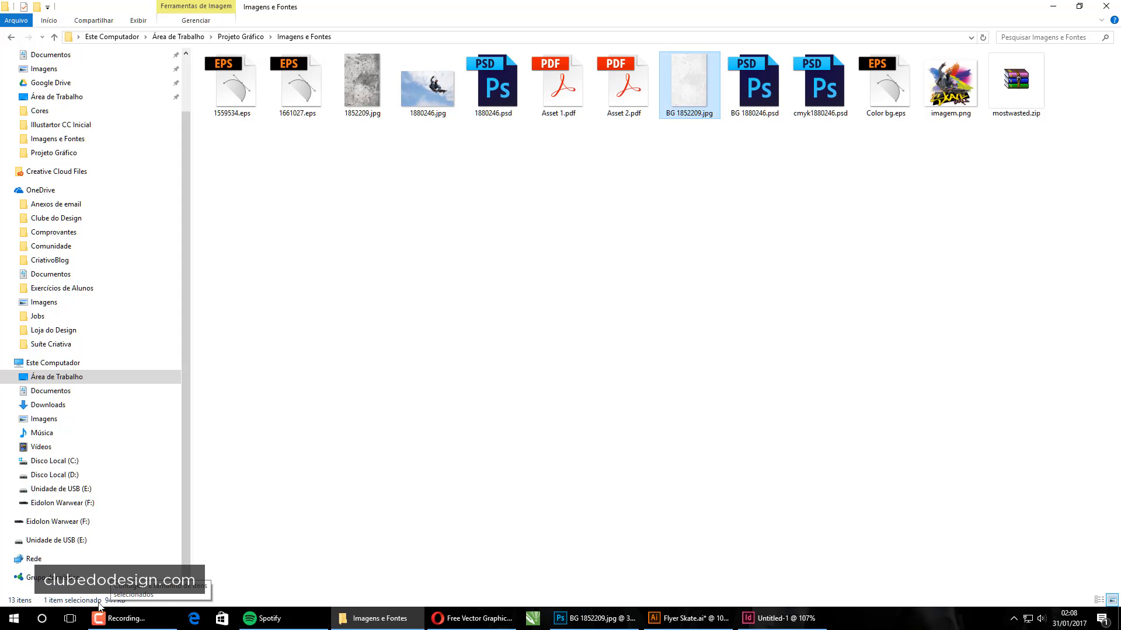
{"action": "left_click", "coordinate": [366, 115]}
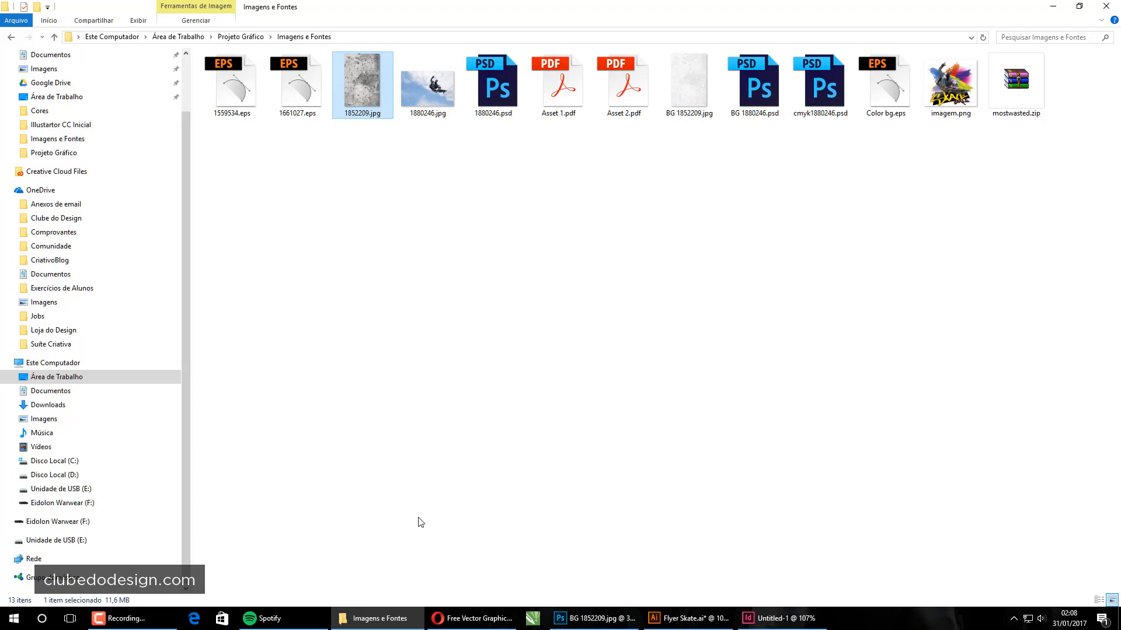
{"action": "double_click", "coordinate": [689, 79]}
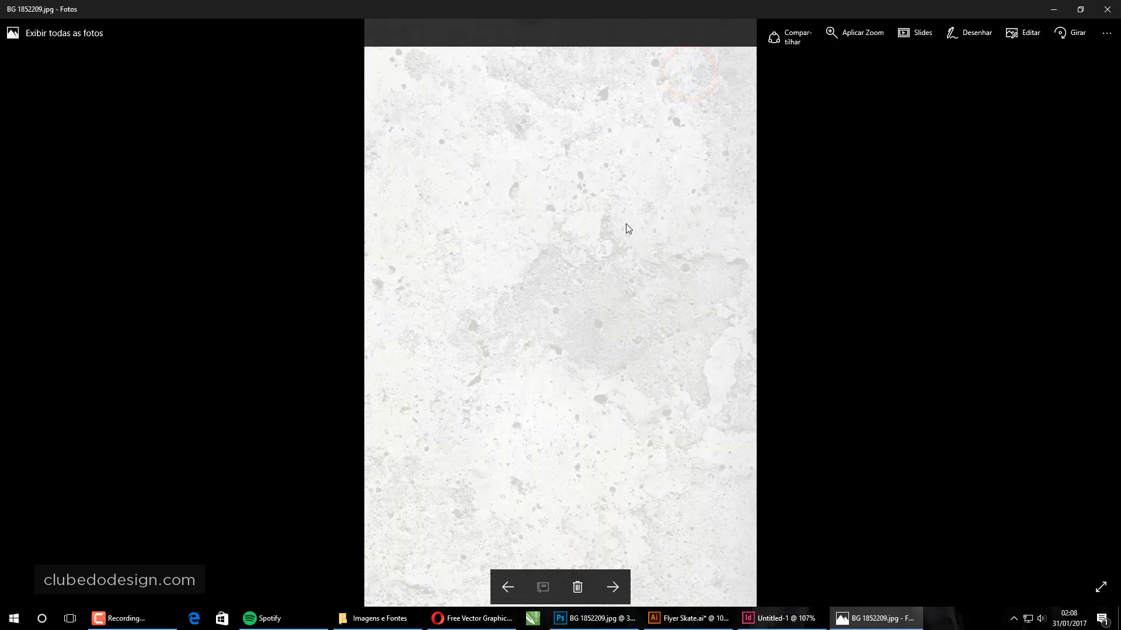
{"action": "left_click", "coordinate": [1106, 9]}
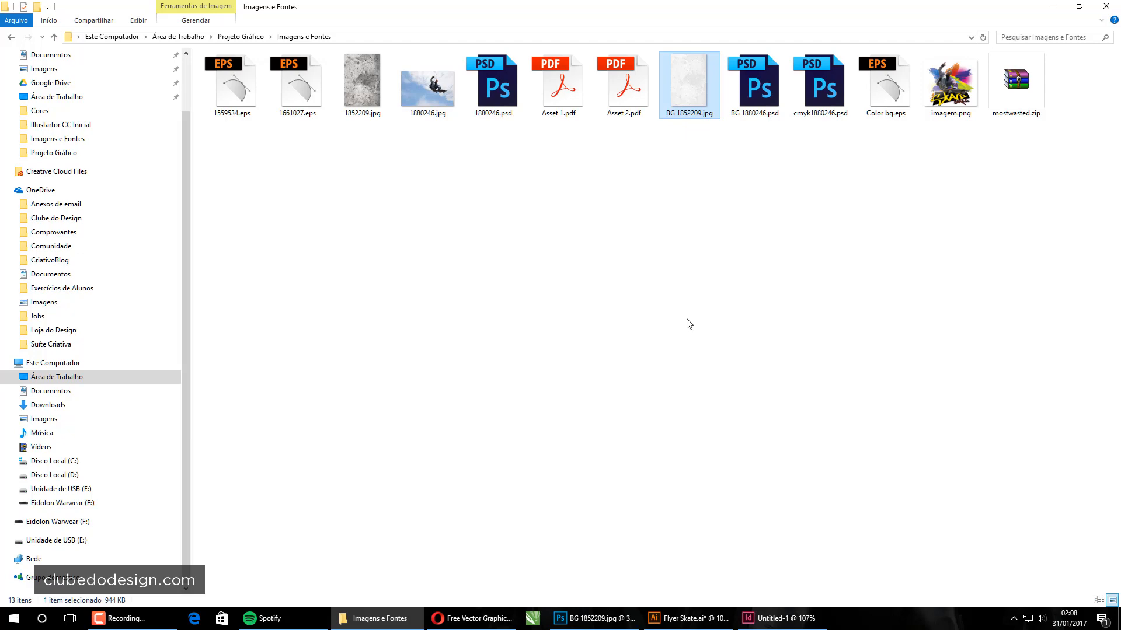
- Check the Image Size settings of BG 1852209.jpg in Photoshop without changing them, and close the file
{"action": "left_click", "coordinate": [583, 618]}
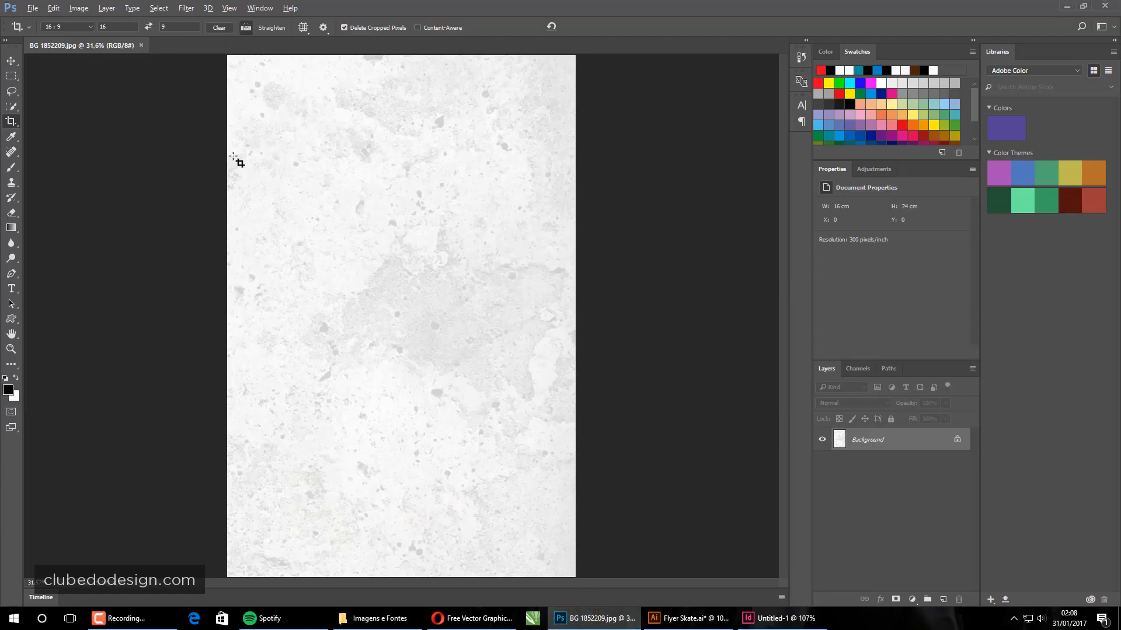
{"action": "key", "text": "ctrl+alt+i"}
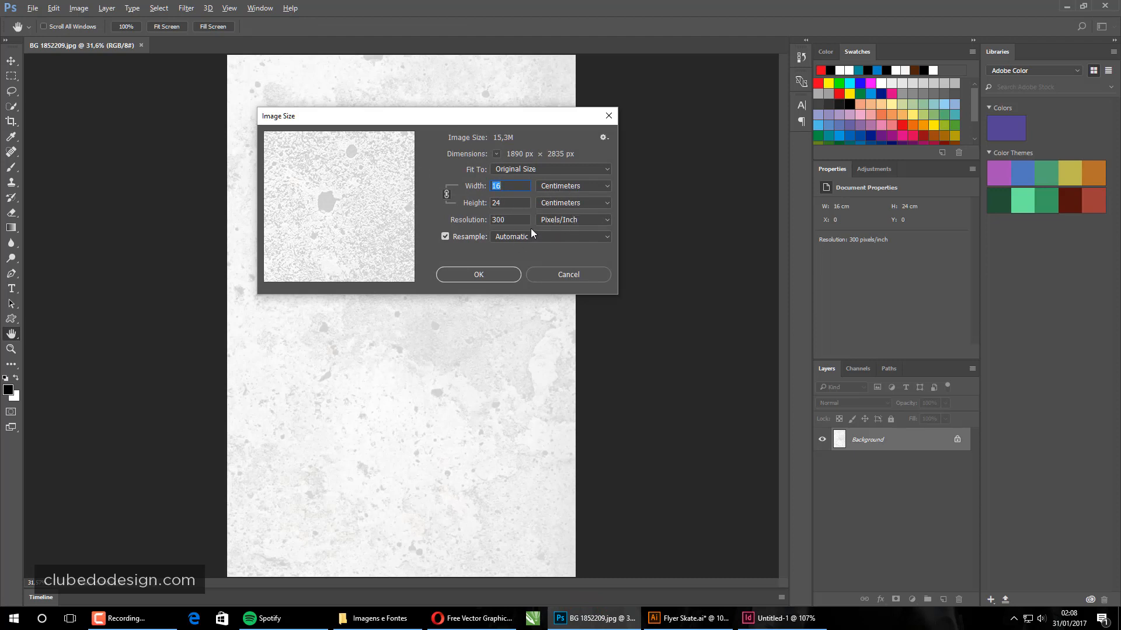
{"action": "left_click", "coordinate": [550, 274]}
{"action": "left_click", "coordinate": [140, 45]}
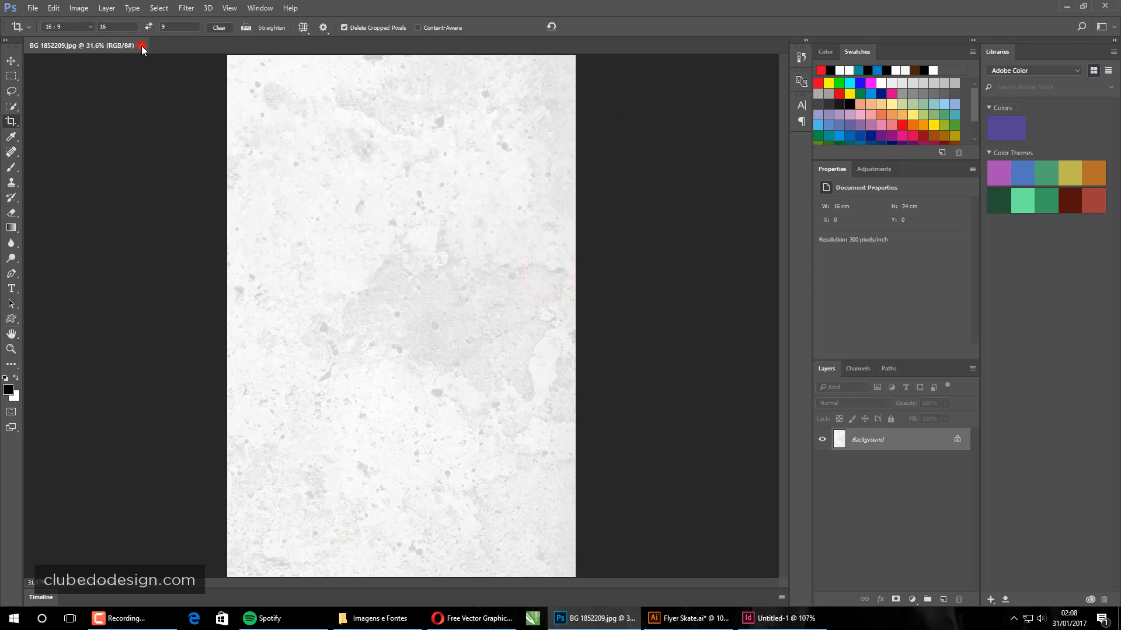
- In InDesign, cancel the Document Setup and place BG 1852209.jpg at full size, its top-left corner at about X 22 mm, Y 37 mm
{"action": "left_click", "coordinate": [811, 618]}
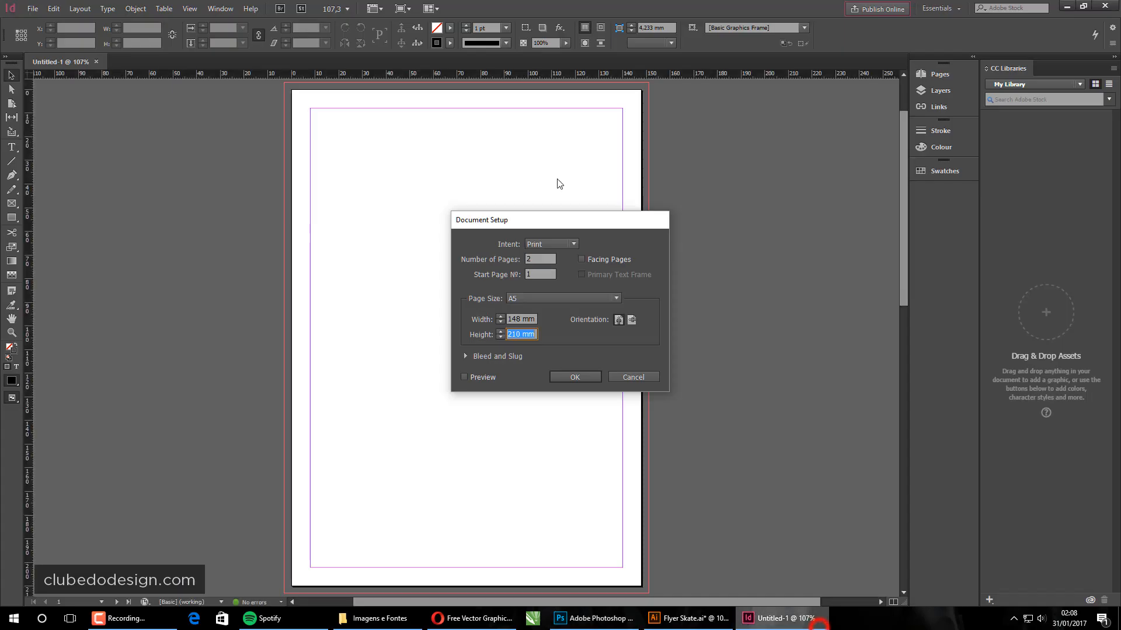
{"action": "left_click", "coordinate": [635, 378]}
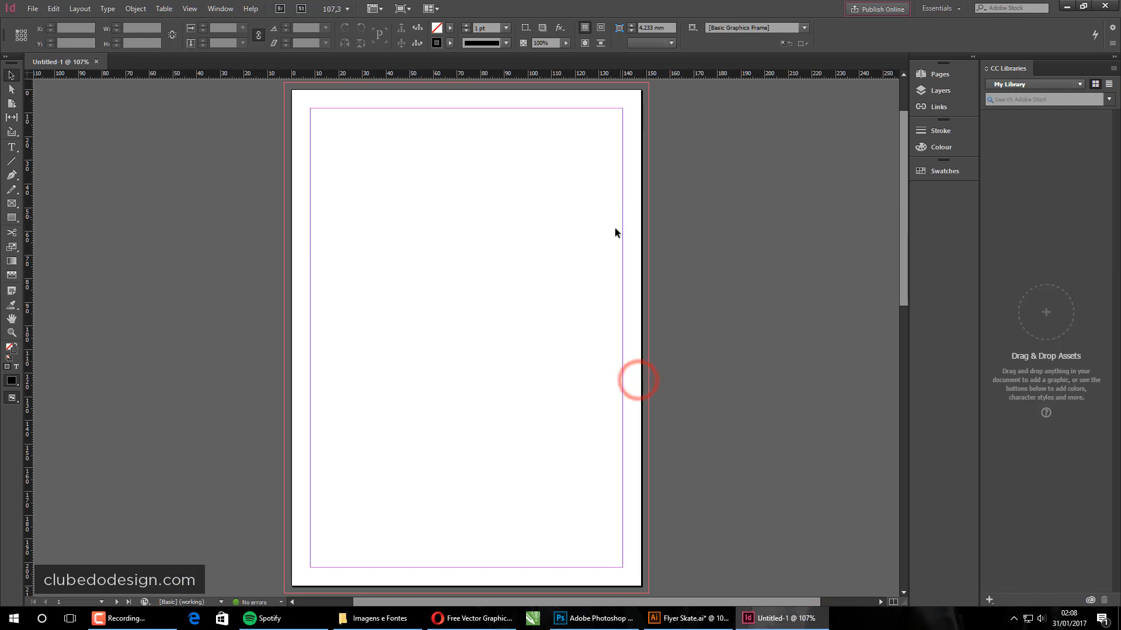
{"action": "left_click", "coordinate": [377, 619]}
{"action": "left_click", "coordinate": [665, 258]}
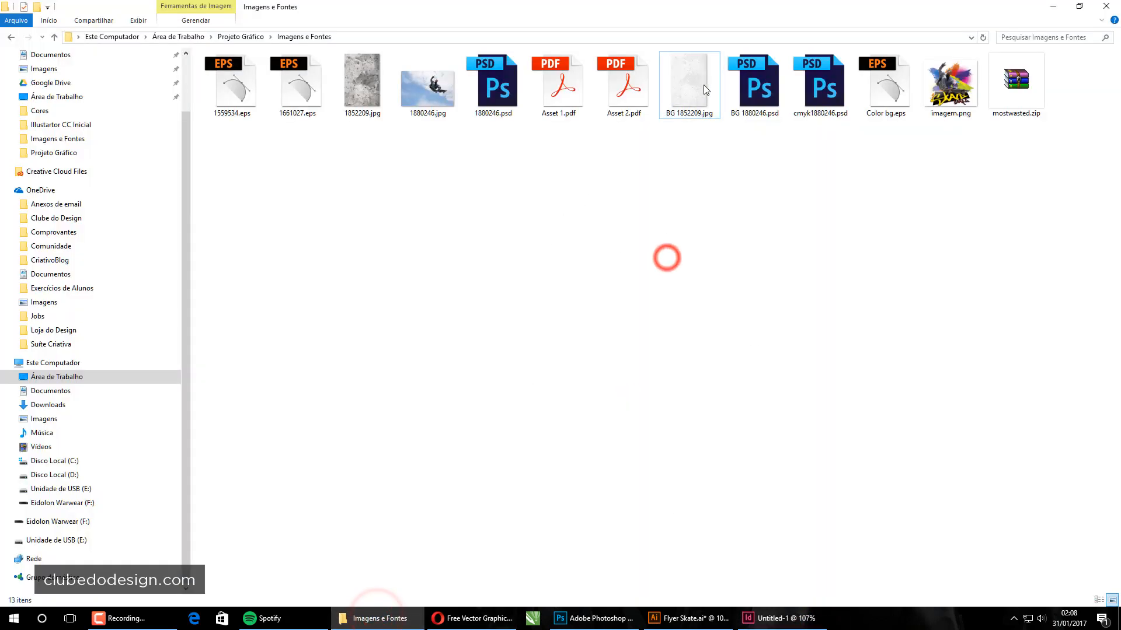
{"action": "left_click_drag", "start_coordinate": [701, 92], "coordinate": [412, 229]}
{"action": "left_click", "coordinate": [32, 8]}
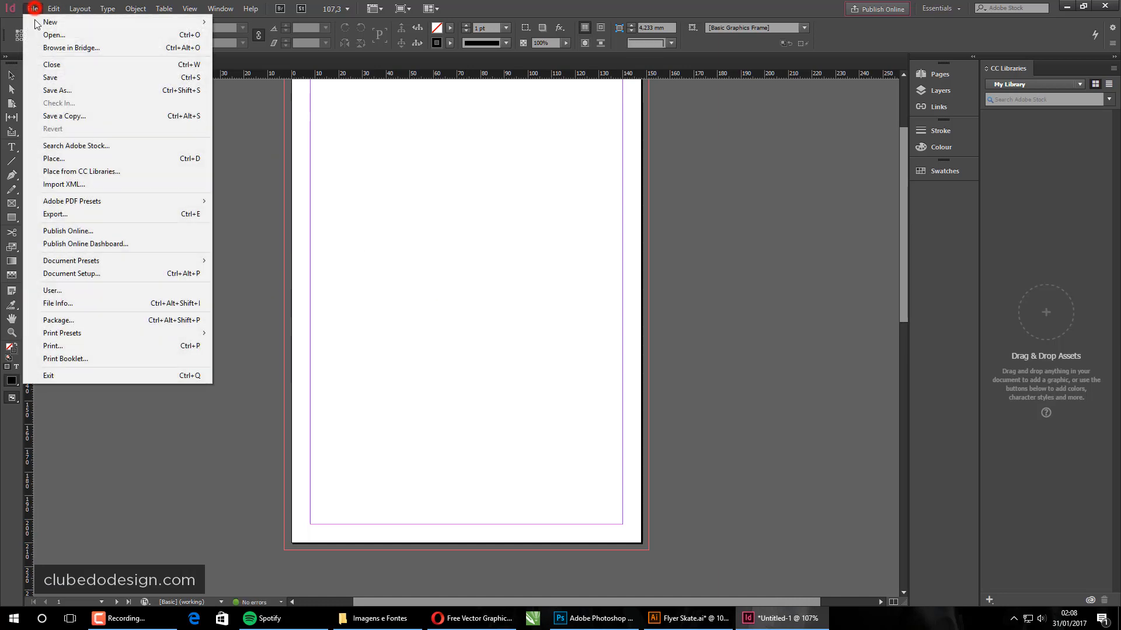
{"action": "left_click", "coordinate": [58, 163]}
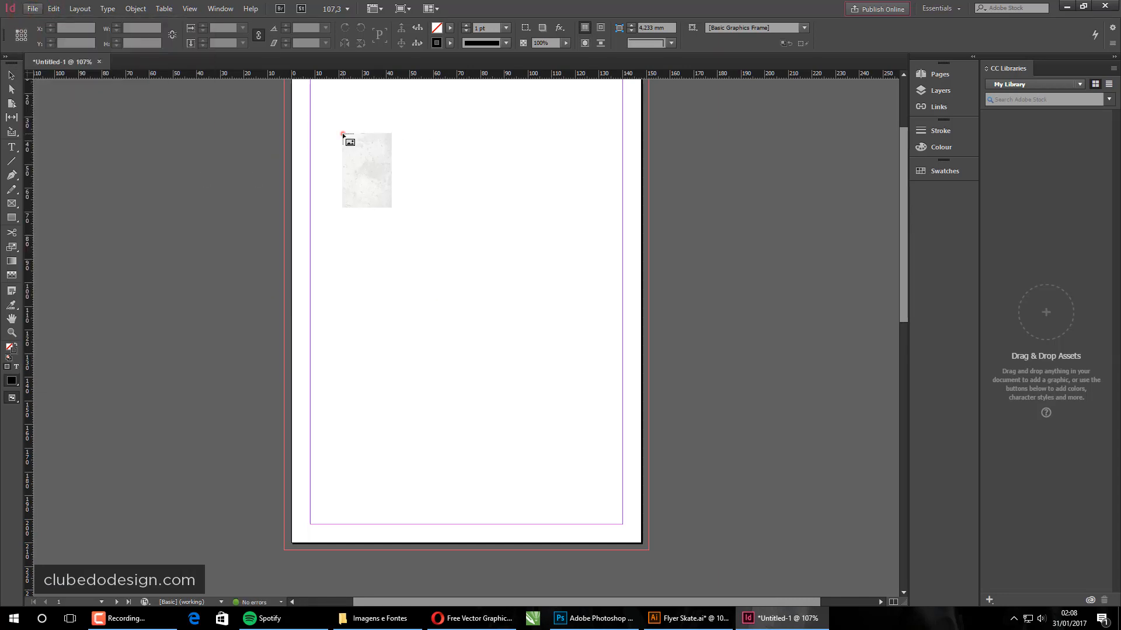
{"action": "left_click", "coordinate": [343, 133]}
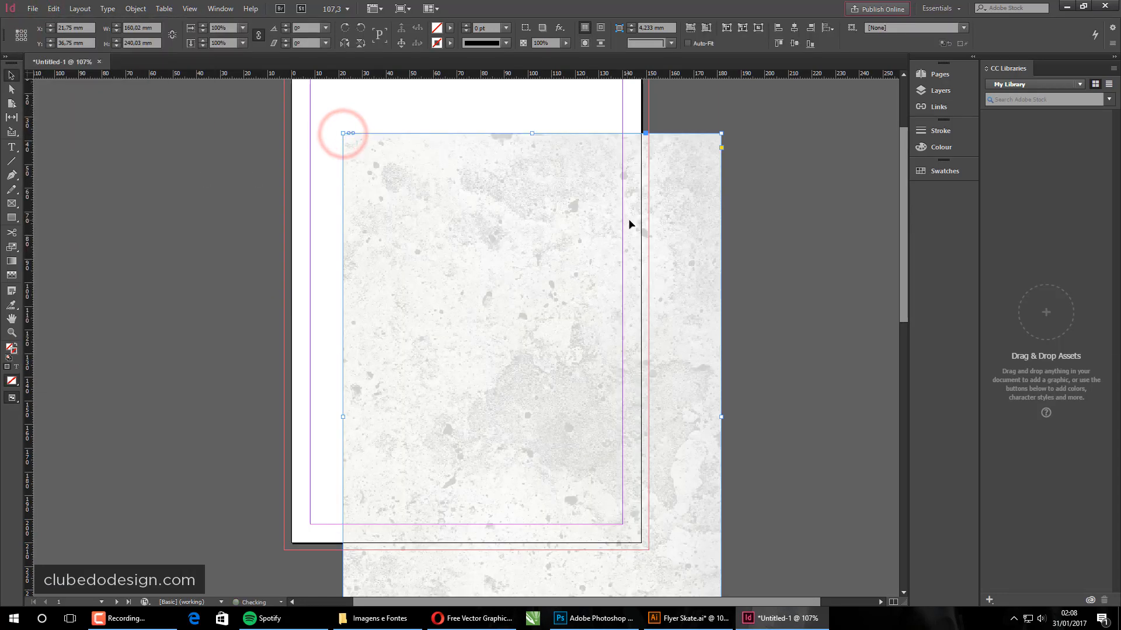
- Move the background texture over page 1 so its top-left corner sits at X -3 mm, Y -14 mm
{"action": "left_click_drag", "start_coordinate": [640, 218], "coordinate": [554, 262]}
{"action": "scroll", "coordinate": [595, 263], "scroll_direction": "up", "scroll_amount": 3}
{"action": "scroll", "coordinate": [633, 292], "scroll_direction": "down", "scroll_amount": 3}
{"action": "scroll", "coordinate": [583, 531], "scroll_direction": "down", "scroll_amount": 2}
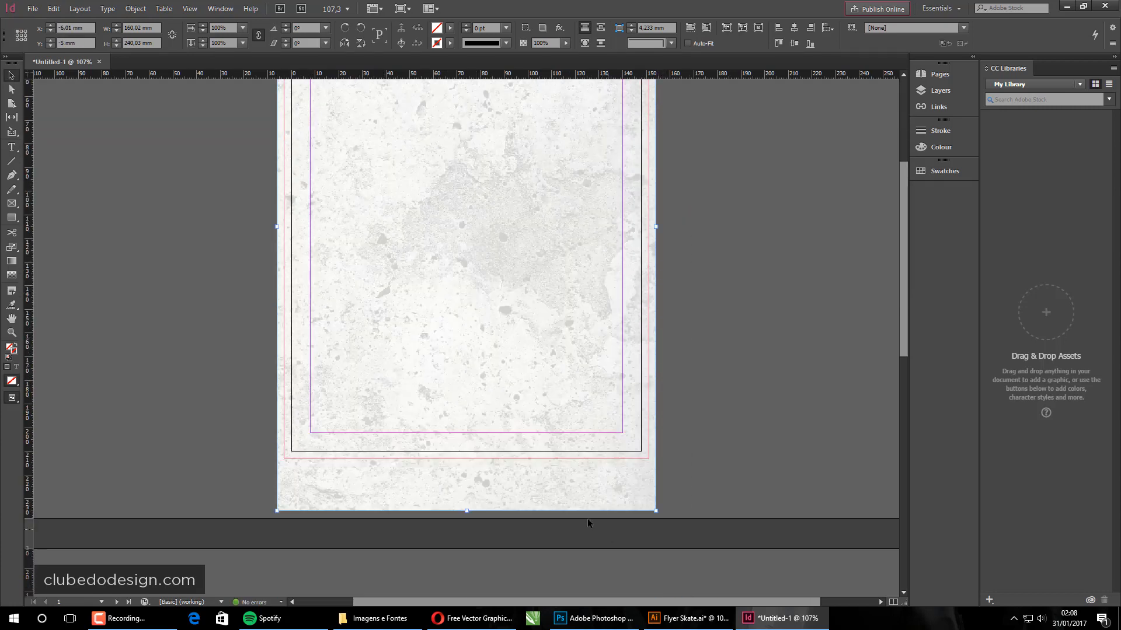
{"action": "left_click_drag", "start_coordinate": [587, 519], "coordinate": [570, 470]}
{"action": "scroll", "coordinate": [525, 234], "scroll_direction": "up", "scroll_amount": 5}
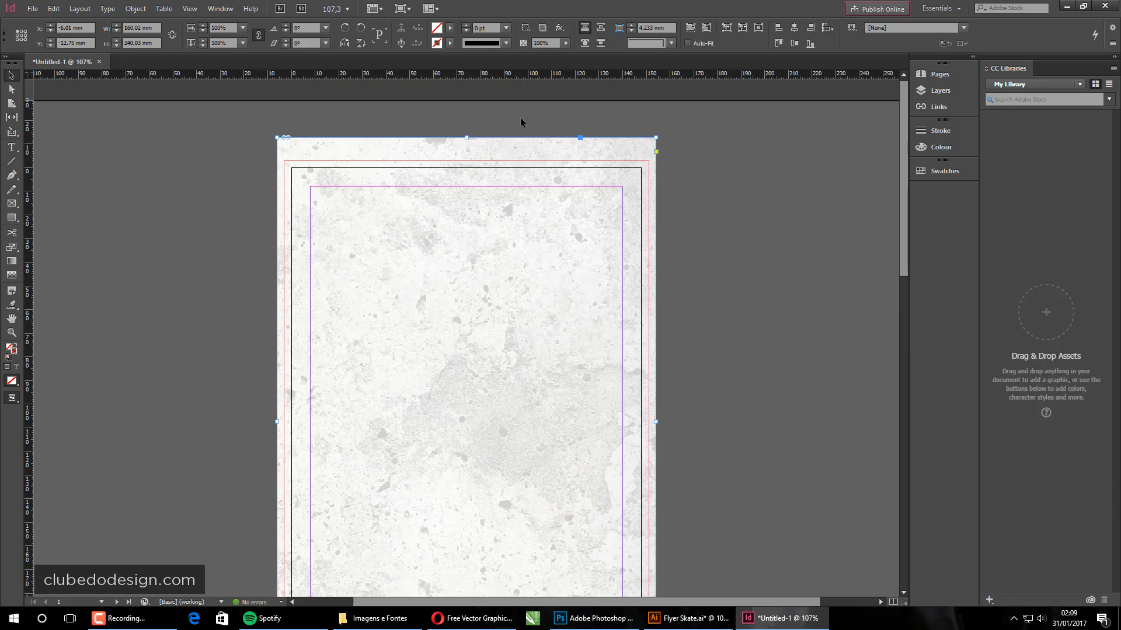
{"action": "left_click", "coordinate": [754, 219]}
{"action": "left_click_drag", "start_coordinate": [617, 226], "coordinate": [624, 223]}
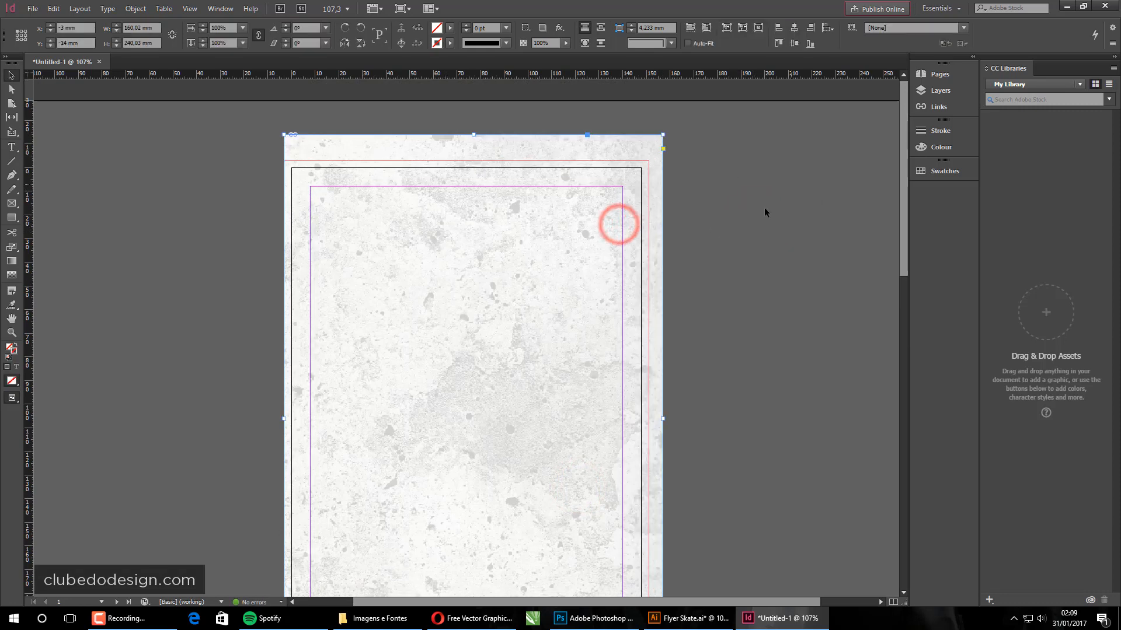
{"action": "scroll", "coordinate": [712, 271], "scroll_direction": "down", "scroll_amount": 5}
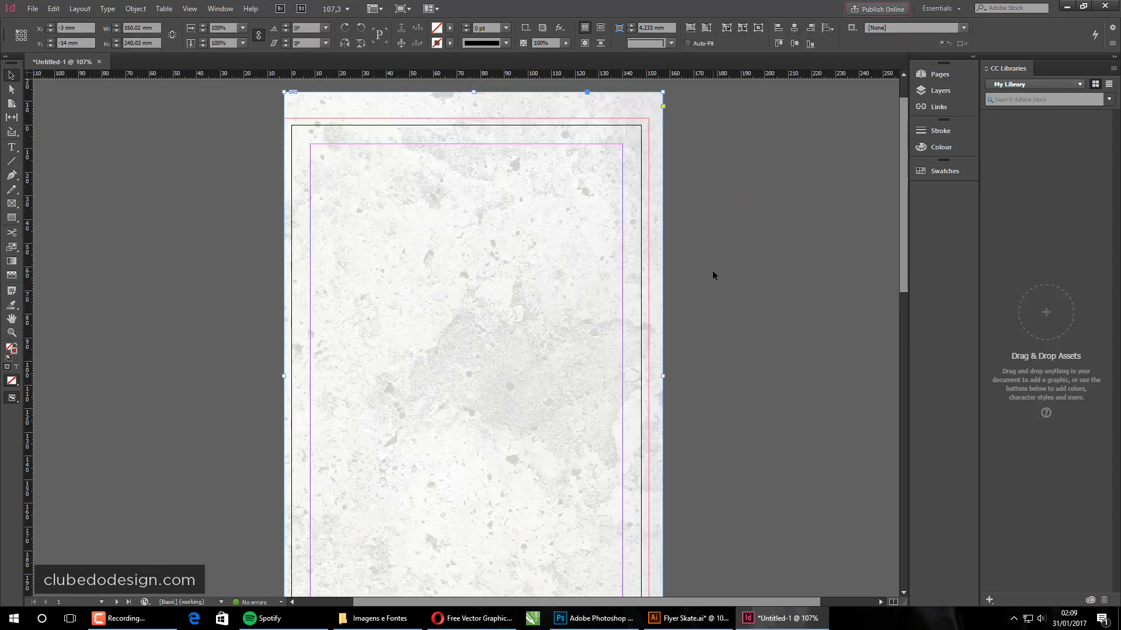
{"action": "scroll", "coordinate": [350, 350], "scroll_direction": "up", "scroll_amount": 5}
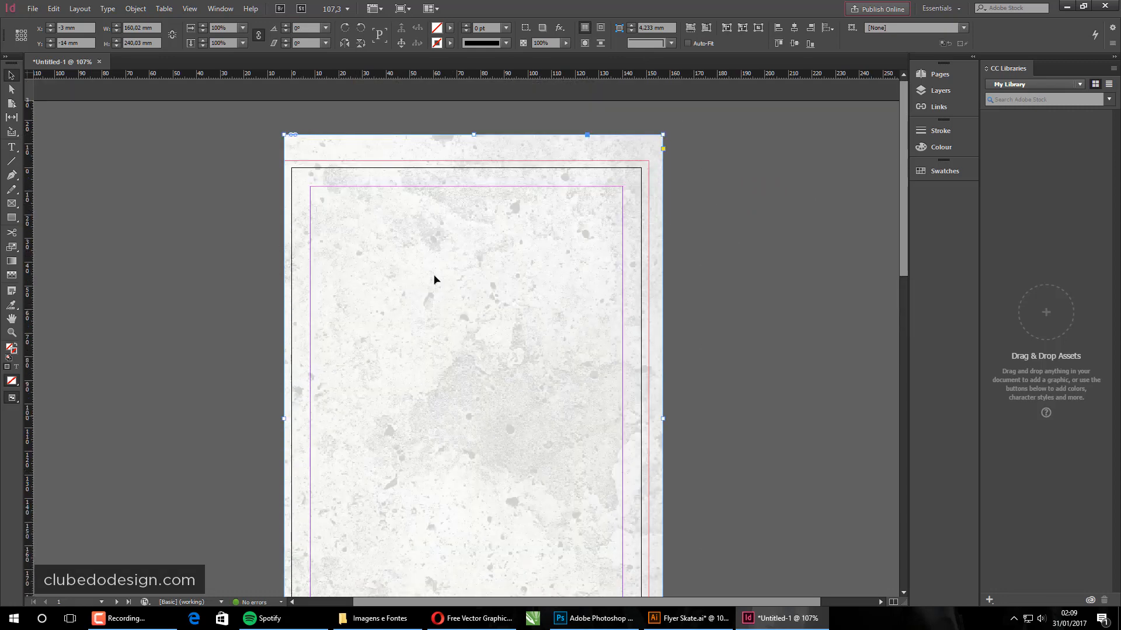
- Shift the texture image inside its frame to an offset of X 25.5 mm, Y 30.25 mm, leaving the frame in place
{"action": "left_click", "coordinate": [481, 305]}
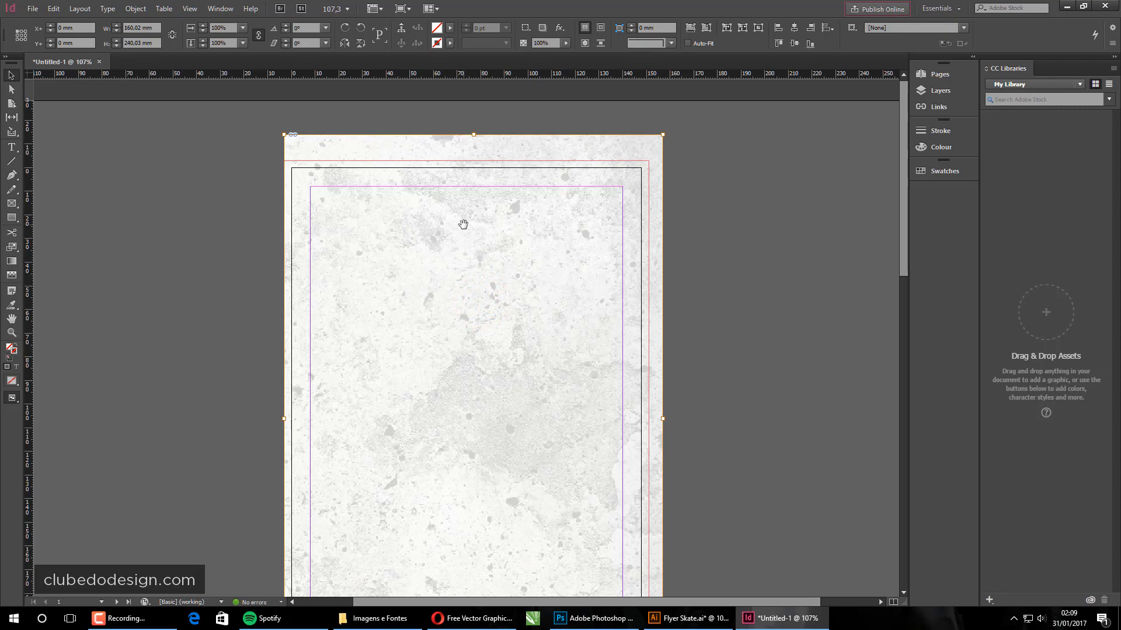
{"action": "left_click_drag", "start_coordinate": [488, 229], "coordinate": [500, 234]}
{"action": "left_click_drag", "start_coordinate": [495, 255], "coordinate": [507, 230]}
{"action": "left_click_drag", "start_coordinate": [483, 291], "coordinate": [488, 257]}
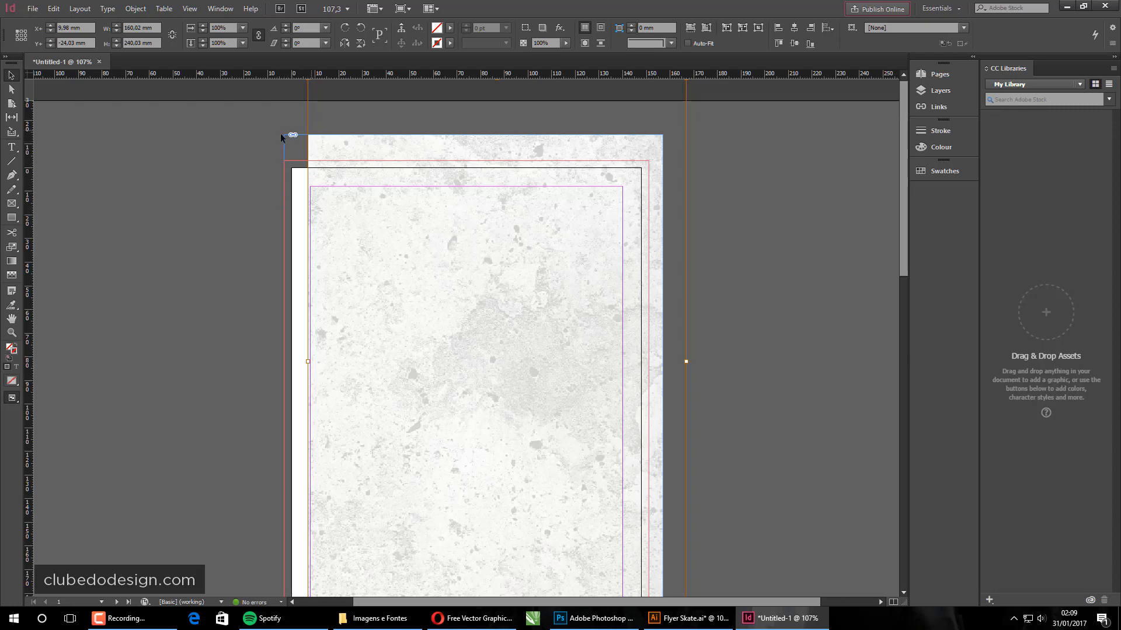
{"action": "left_click_drag", "start_coordinate": [443, 231], "coordinate": [481, 337]}
{"action": "left_click_drag", "start_coordinate": [509, 279], "coordinate": [566, 277]}
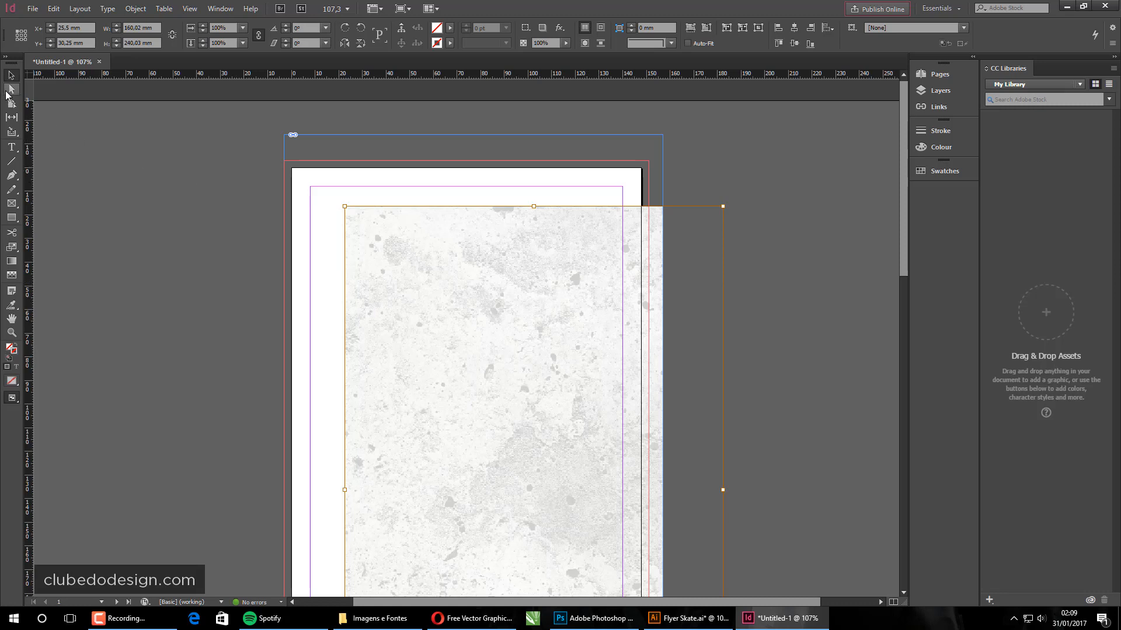
- Select the texture's frame on page 1, fit its content proportionally, and deselect it
{"action": "left_click", "coordinate": [424, 211]}
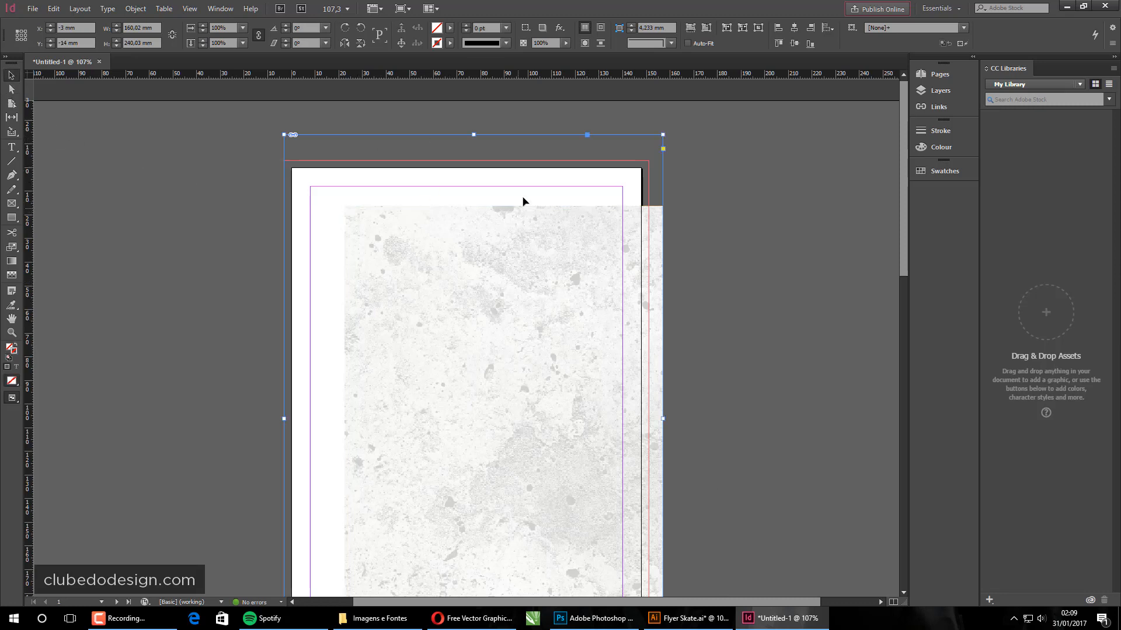
{"action": "left_click", "coordinate": [621, 225]}
{"action": "scroll", "coordinate": [501, 262], "scroll_direction": "down", "scroll_amount": 3}
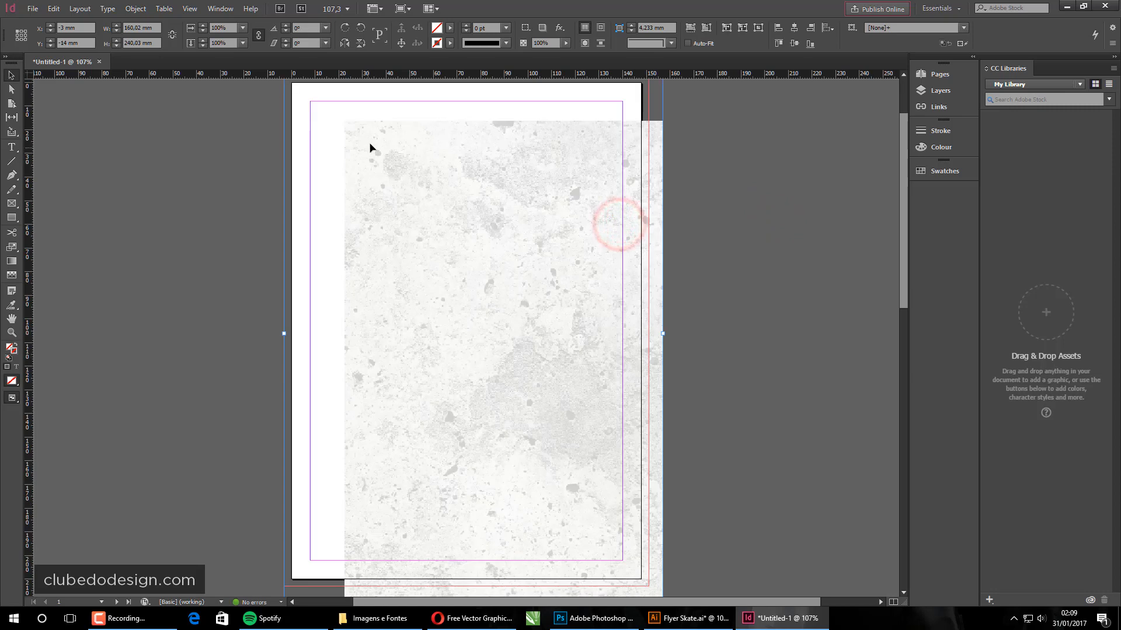
{"action": "scroll", "coordinate": [529, 181], "scroll_direction": "up", "scroll_amount": 3}
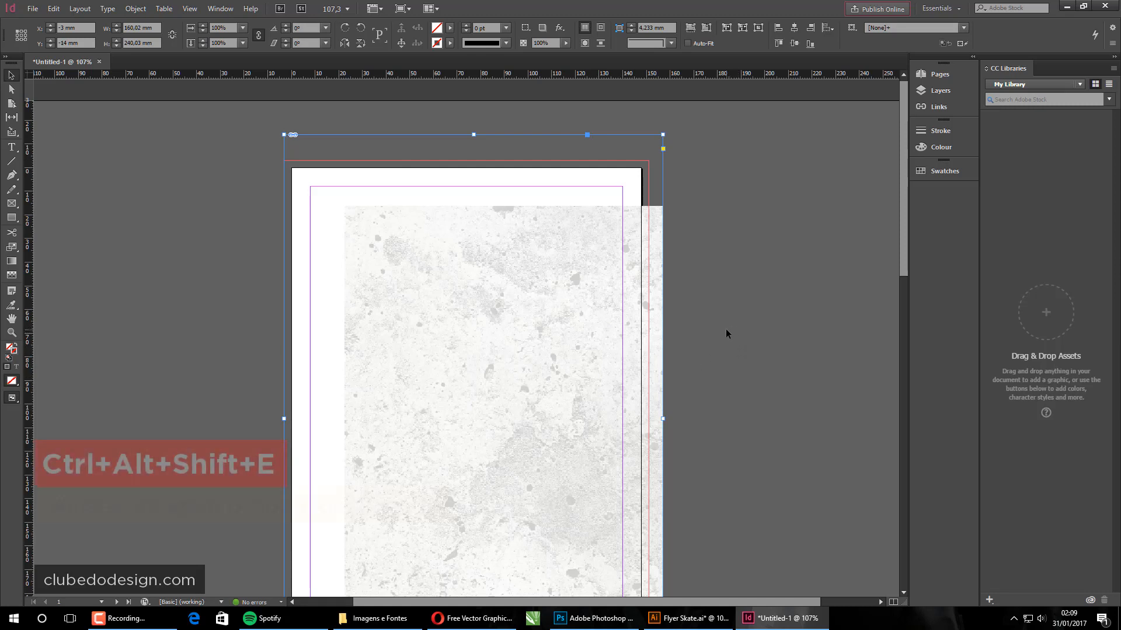
{"action": "key", "text": "ctrl+alt+shift+e"}
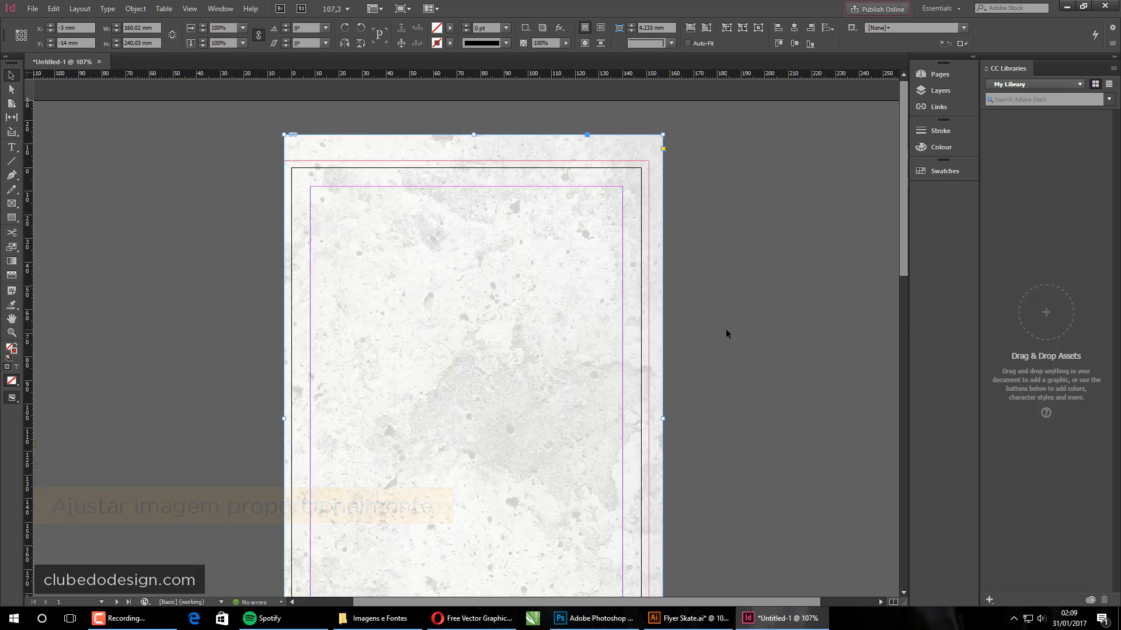
{"action": "left_click", "coordinate": [756, 302]}
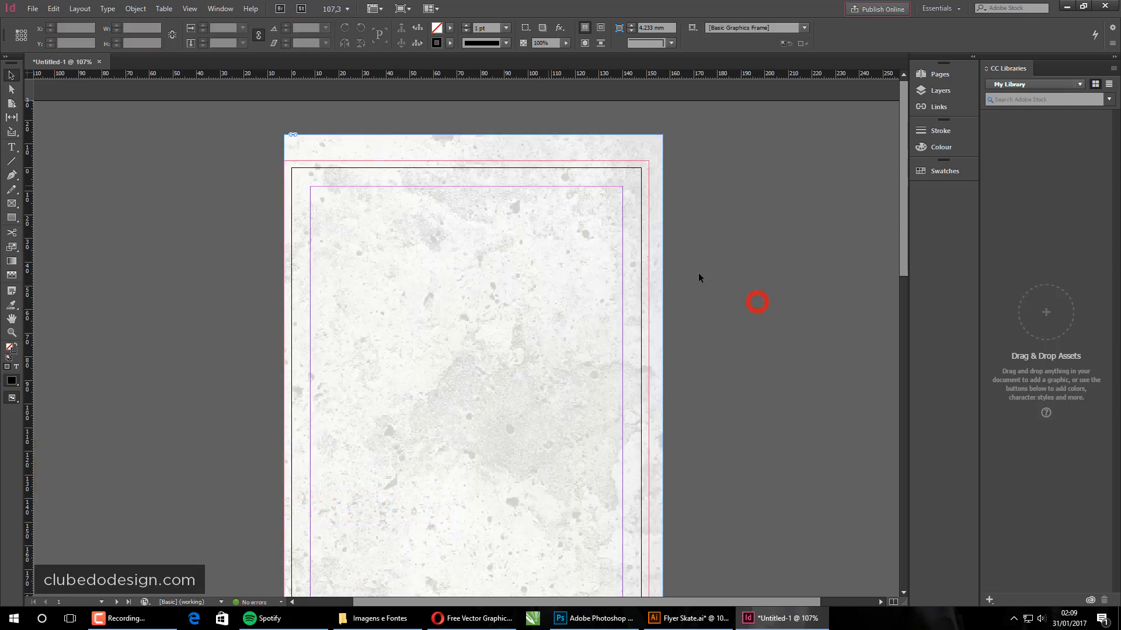
- Move the texture with its frame to the upper-left bleed corner of page 1, at X -3 mm, Y -3 mm
{"action": "left_click", "coordinate": [756, 244]}
{"action": "left_click_drag", "start_coordinate": [454, 222], "coordinate": [598, 269]}
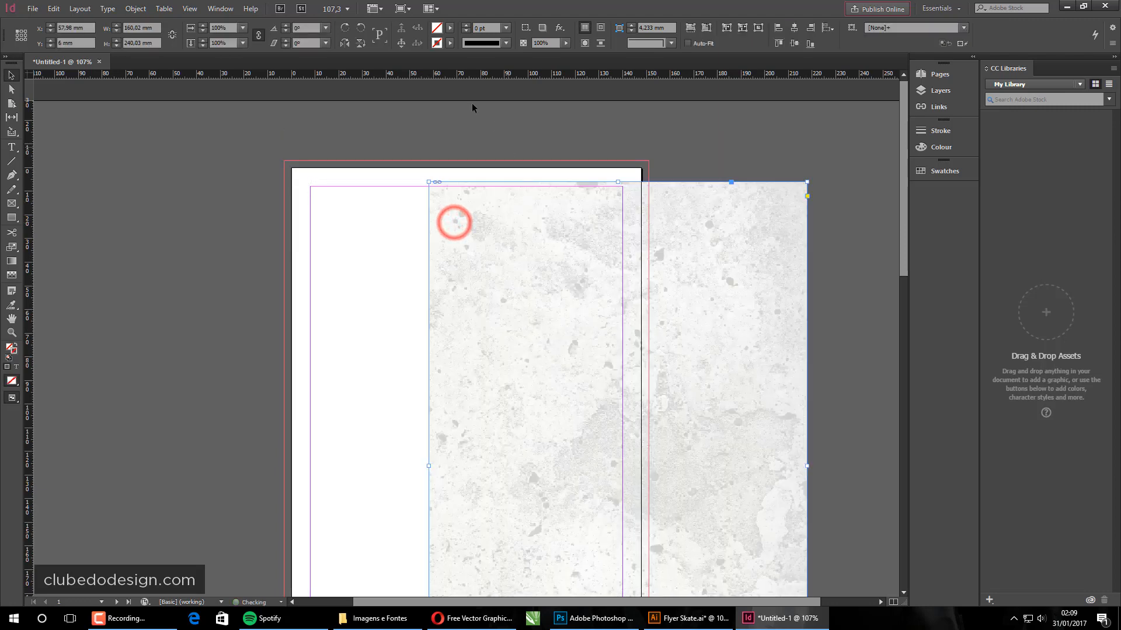
{"action": "left_click_drag", "start_coordinate": [480, 258], "coordinate": [286, 158]}
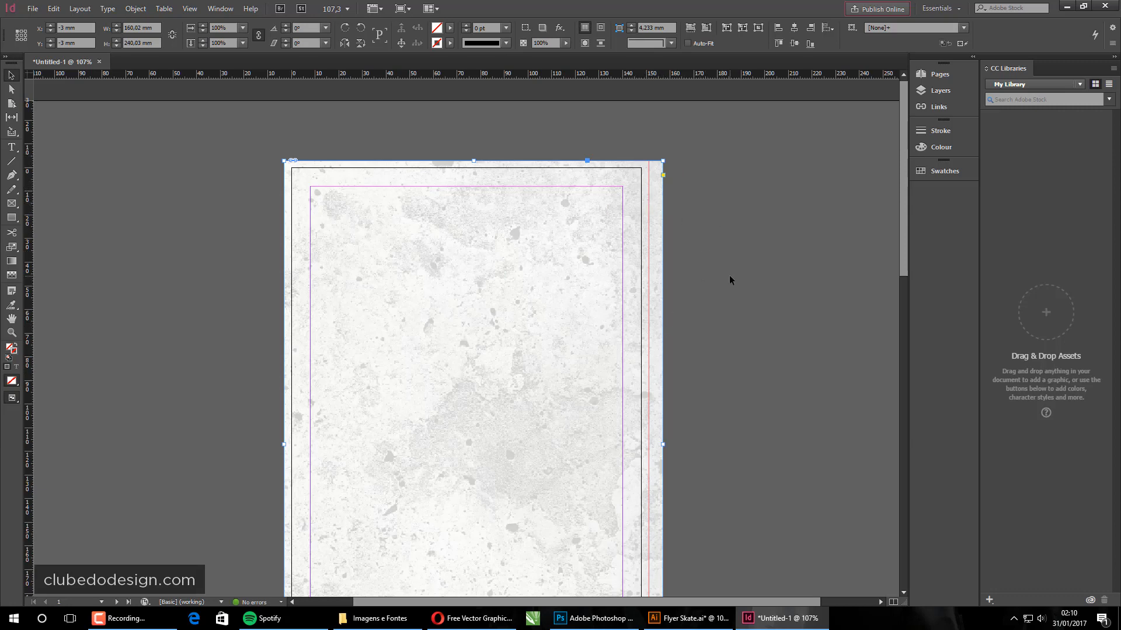
- Crop the texture frame's right and bottom edges to the bleed lines of page 1, making it 154 × 216 mm, and deselect it
{"action": "scroll", "coordinate": [730, 275], "scroll_direction": "down", "scroll_amount": 3}
{"action": "left_click_drag", "start_coordinate": [661, 358], "coordinate": [648, 358]}
{"action": "scroll", "coordinate": [702, 338], "scroll_direction": "down", "scroll_amount": 1}
{"action": "scroll", "coordinate": [498, 524], "scroll_direction": "down", "scroll_amount": 3}
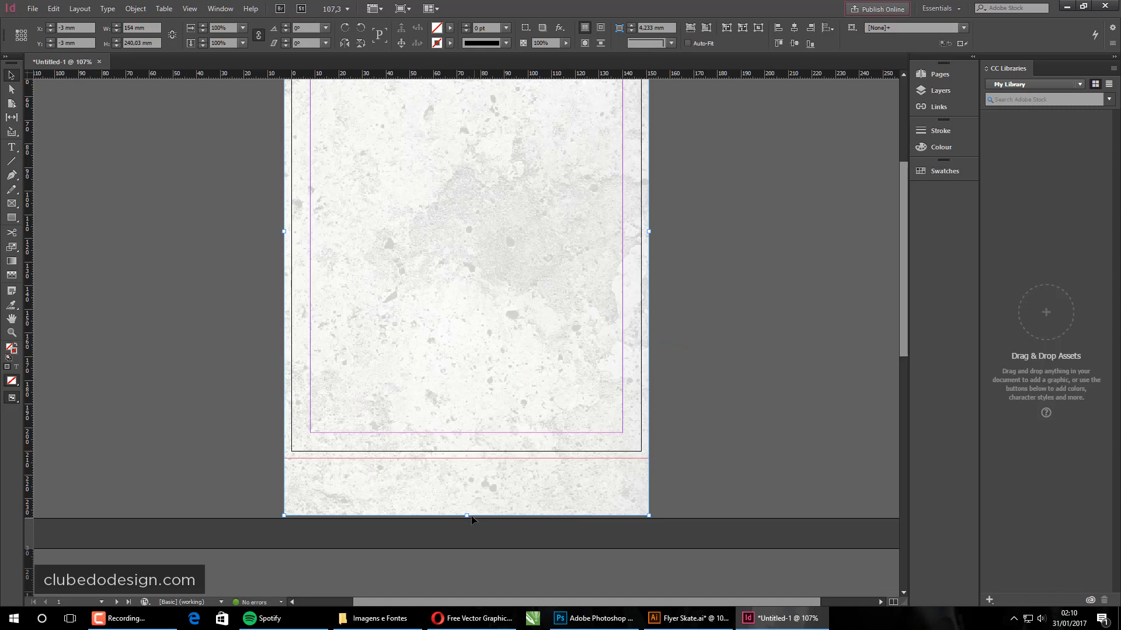
{"action": "left_click_drag", "start_coordinate": [467, 515], "coordinate": [467, 458]}
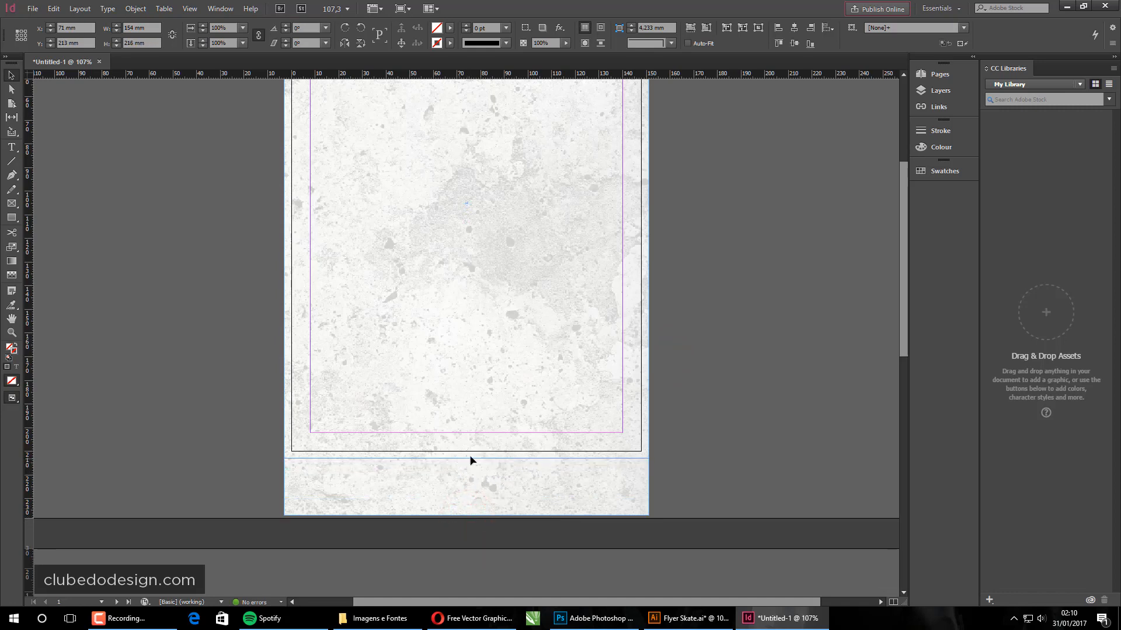
{"action": "left_click", "coordinate": [805, 248]}
{"action": "scroll", "coordinate": [790, 275], "scroll_direction": "up", "scroll_amount": 3}
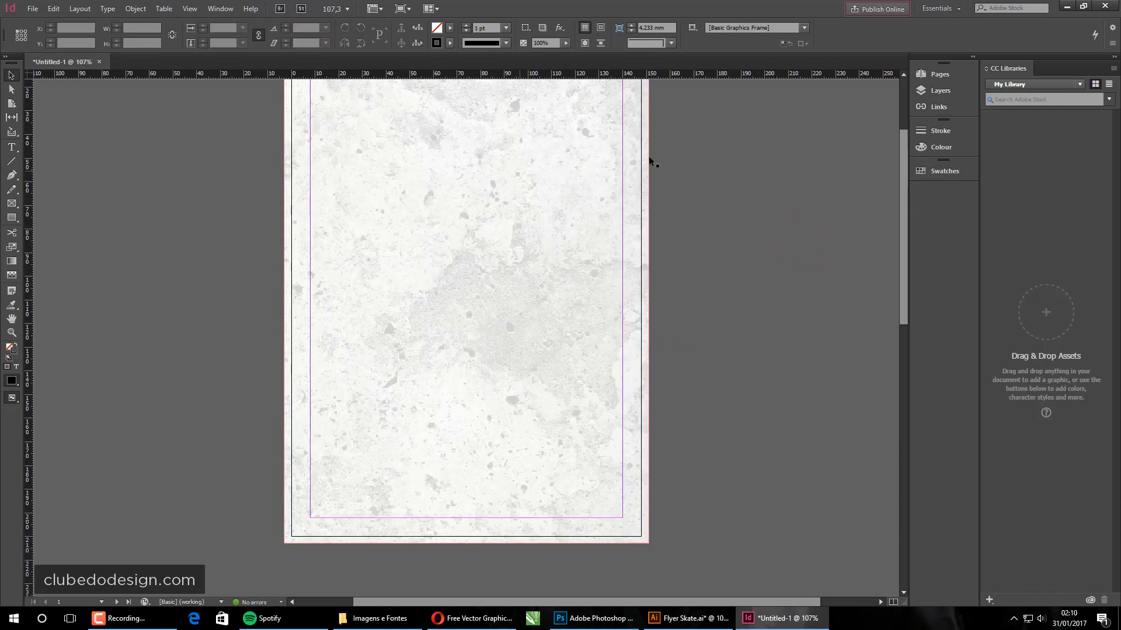
- Try cropping the texture frame to 109 × 163.25 mm from its lower-right corner, and undo the change
{"action": "left_click", "coordinate": [620, 353]}
{"action": "scroll", "coordinate": [649, 452], "scroll_direction": "down", "scroll_amount": 3}
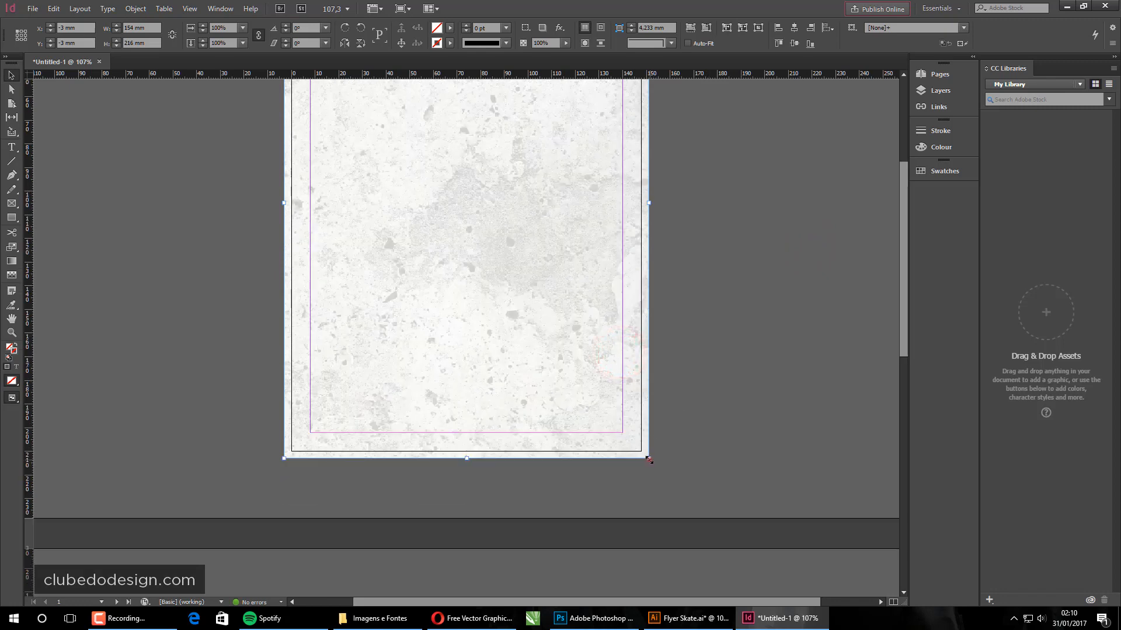
{"action": "left_click_drag", "start_coordinate": [648, 459], "coordinate": [541, 333]}
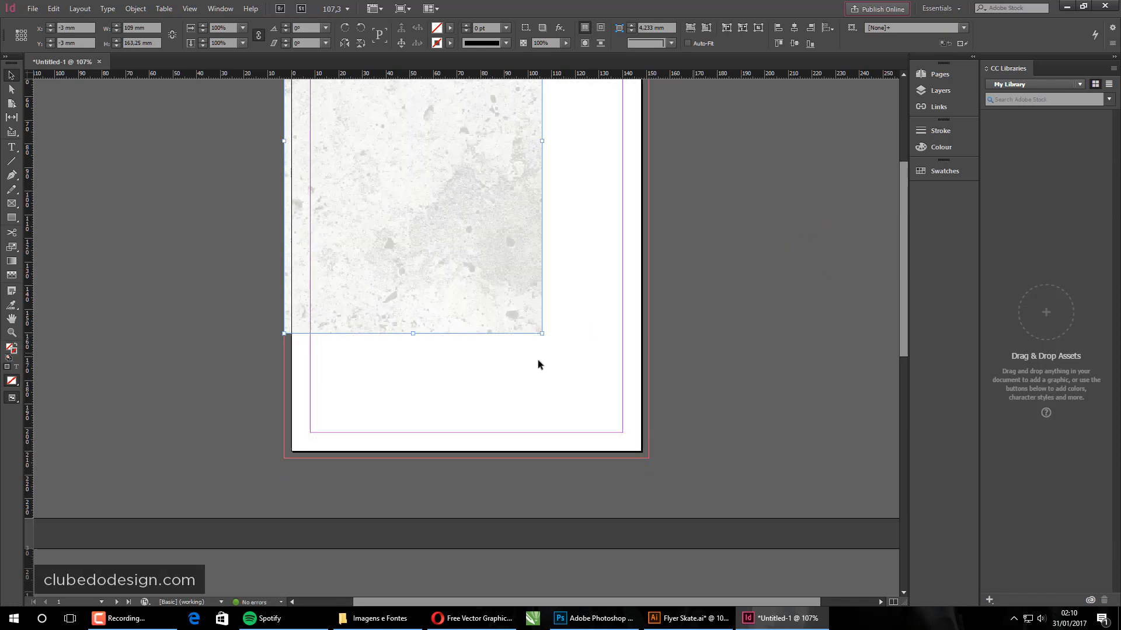
{"action": "key", "text": "ctrl+z"}
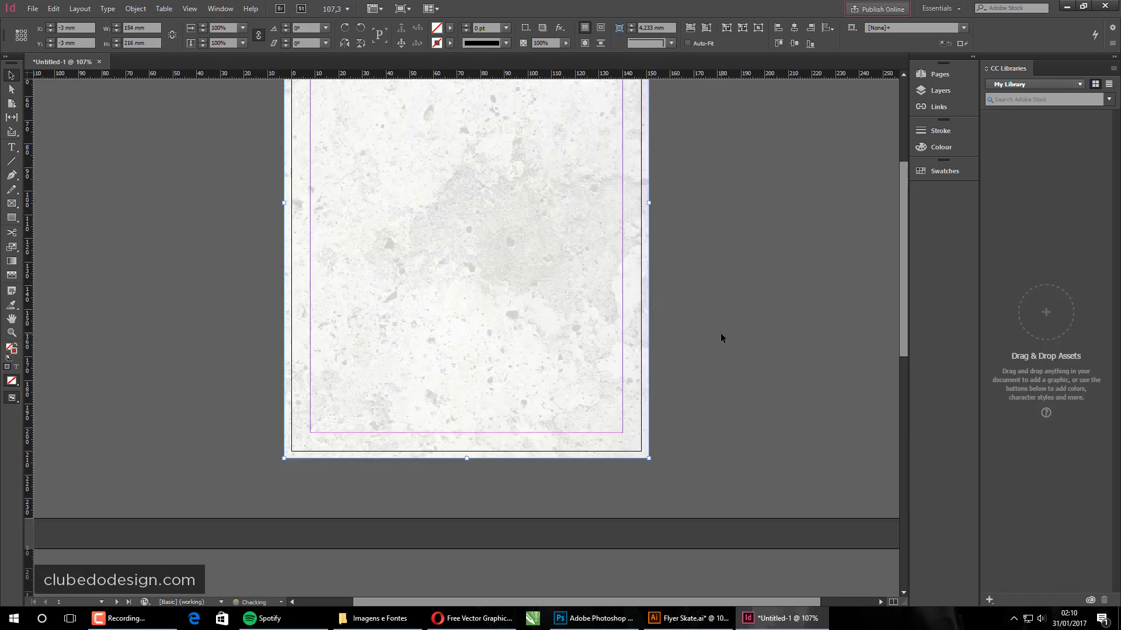
- Try expanding the texture frame to fit its full image, then undo the change and deselect the frame
{"action": "double_click", "coordinate": [649, 460]}
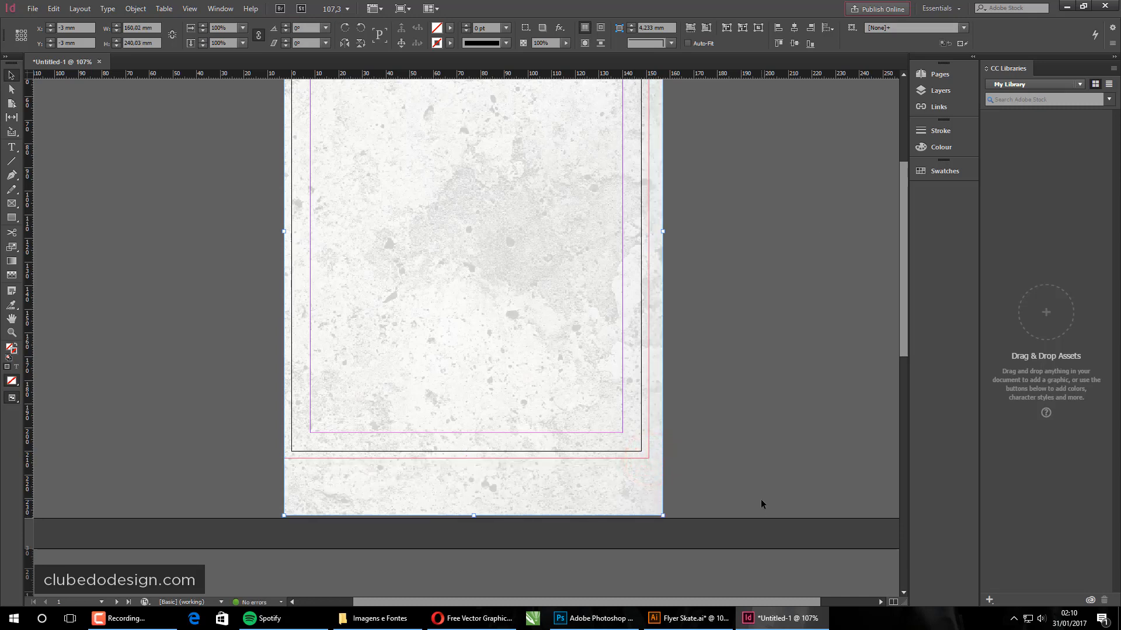
{"action": "key", "text": "ctrl+z"}
{"action": "left_click", "coordinate": [715, 394]}
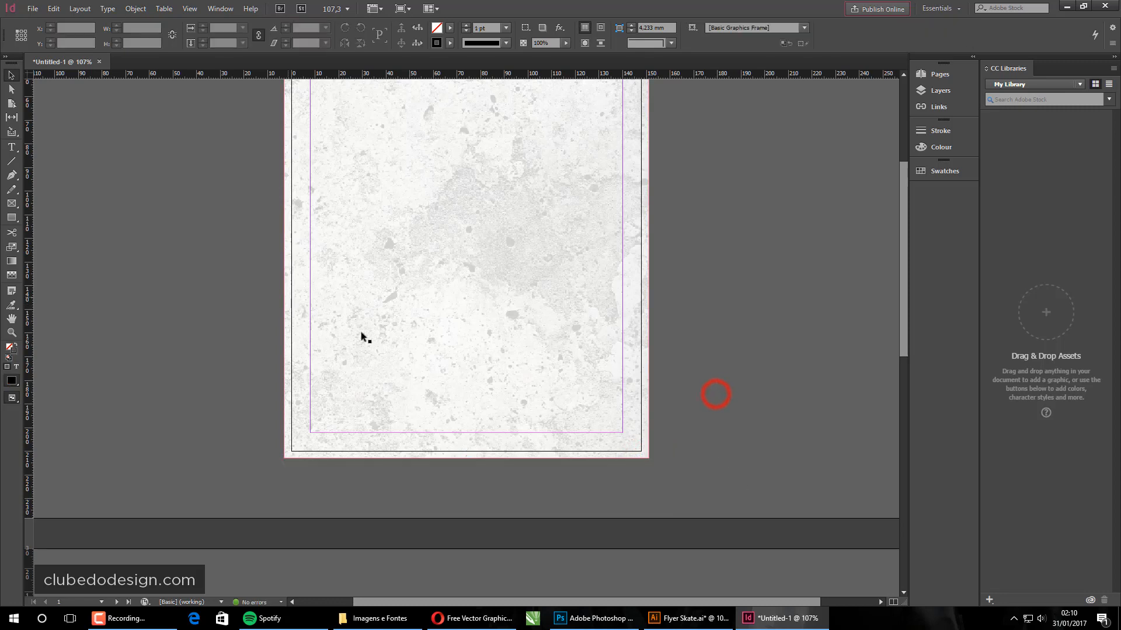
{"action": "scroll", "coordinate": [675, 373], "scroll_direction": "up", "scroll_amount": 3}
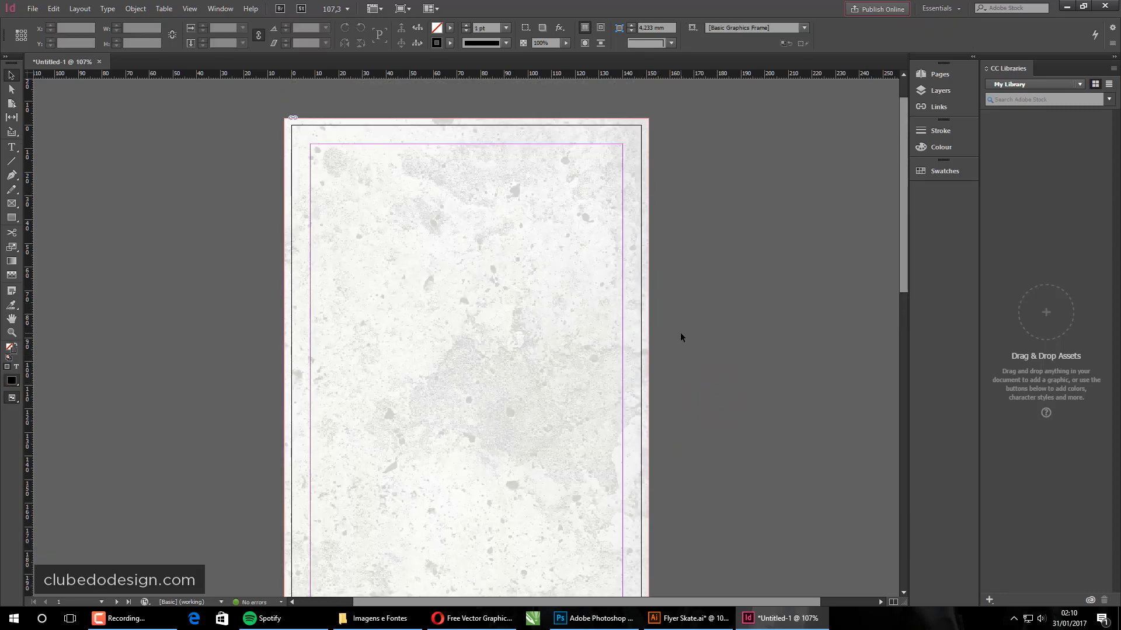
- Duplicate the texture frame from page 1 onto page 2, placing the copy's top-left corner at X -3 mm, Y 0 mm
{"action": "left_click", "coordinate": [588, 249]}
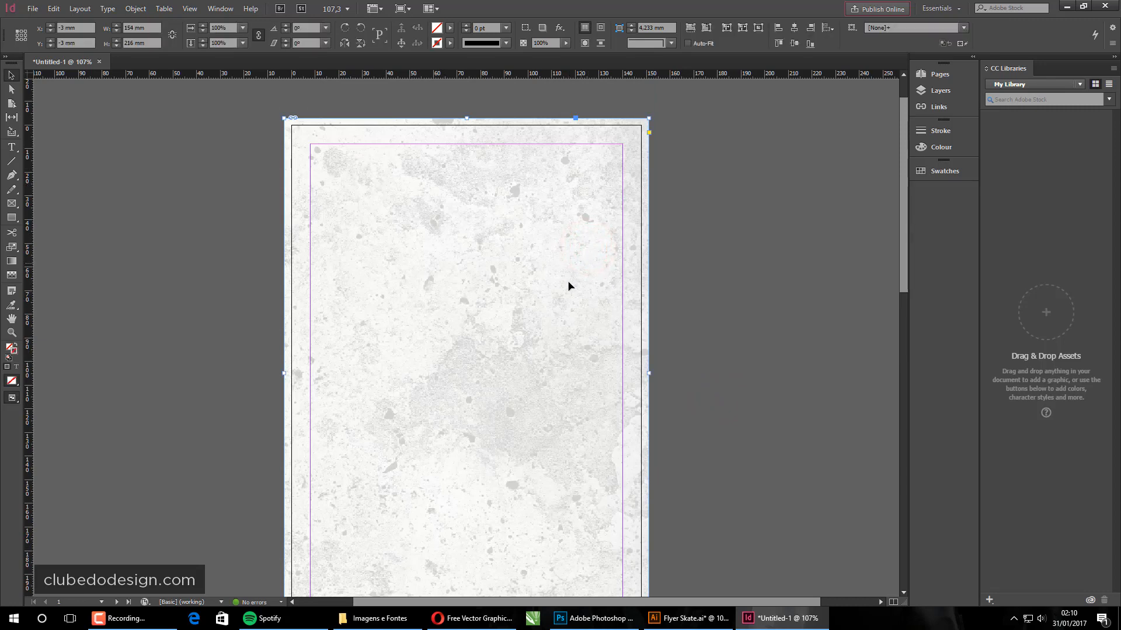
{"action": "left_click", "coordinate": [580, 296], "text": "ctrl+alt"}
{"action": "left_click_drag", "start_coordinate": [555, 417], "coordinate": [549, 251]}
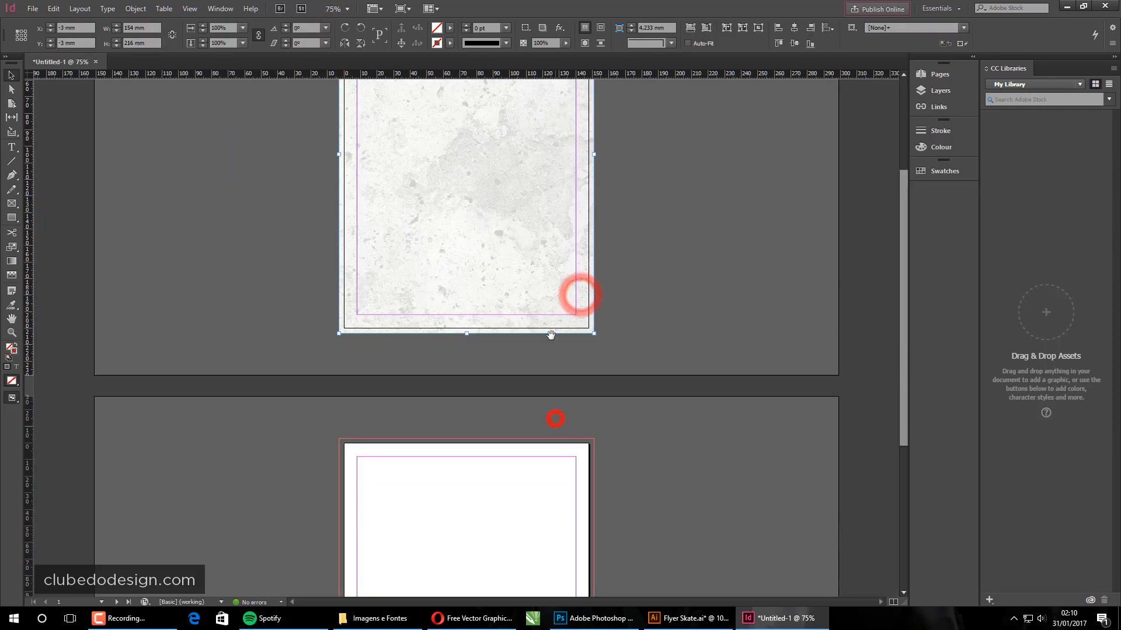
{"action": "left_click_drag", "start_coordinate": [553, 385], "coordinate": [531, 171]}
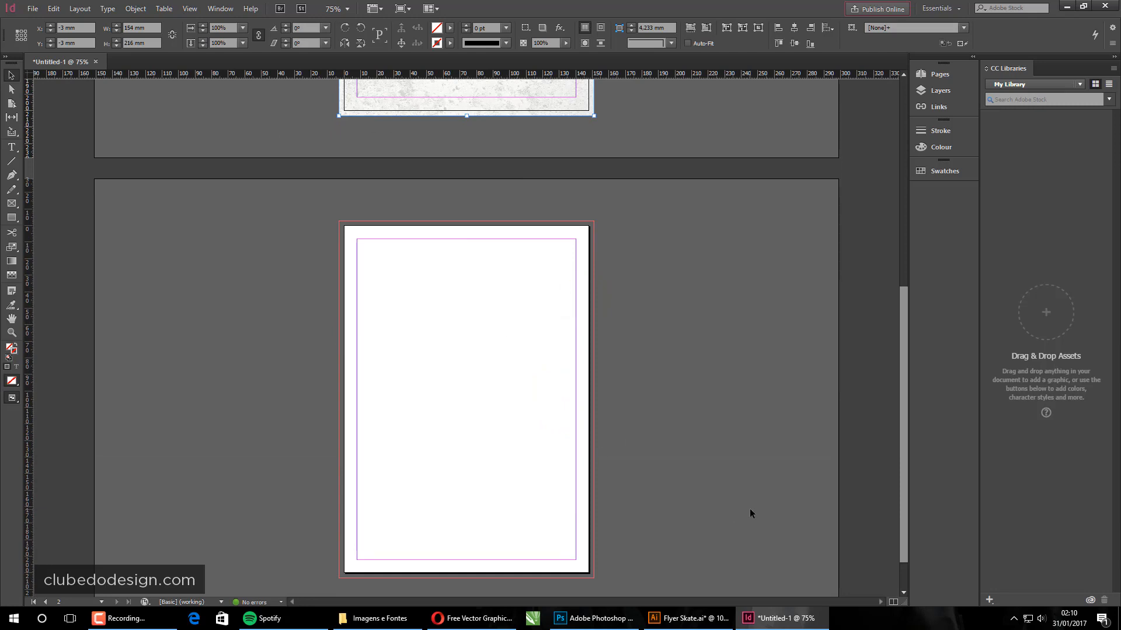
{"action": "scroll", "coordinate": [750, 513], "scroll_direction": "up", "scroll_amount": 5}
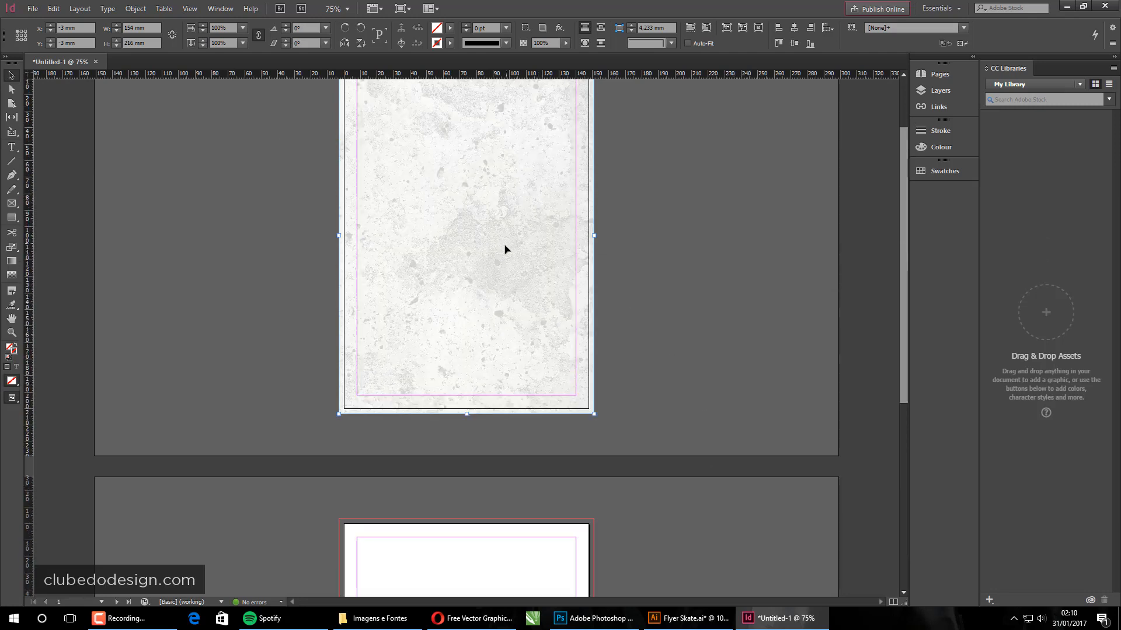
{"action": "left_click", "coordinate": [498, 195], "text": "ctrl+alt"}
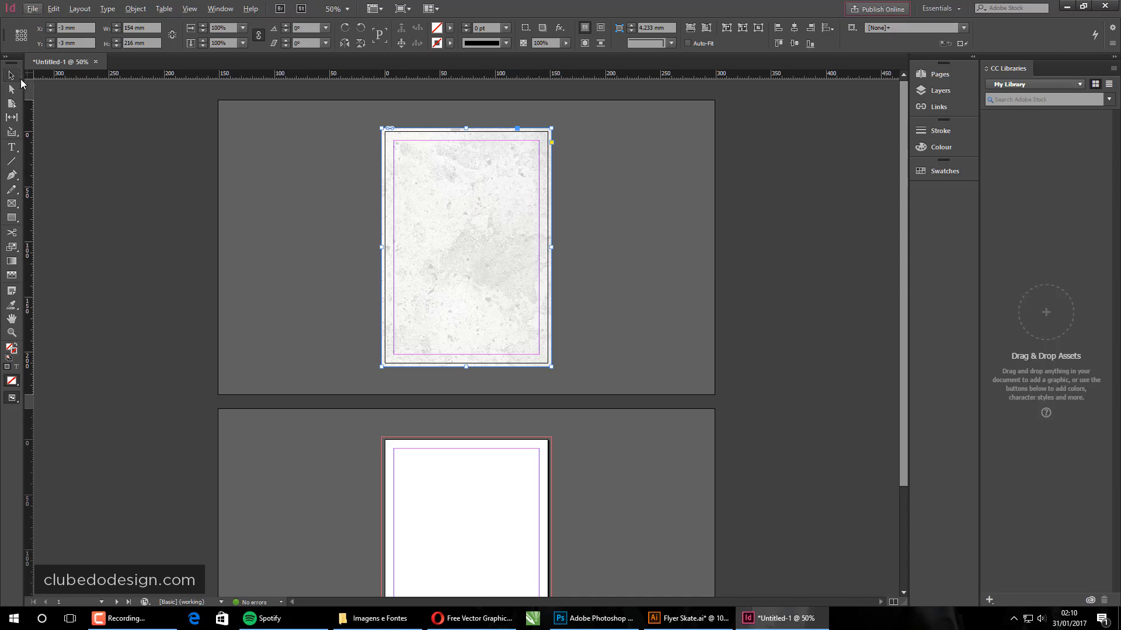
{"action": "left_click_drag", "start_coordinate": [497, 146], "coordinate": [498, 461]}
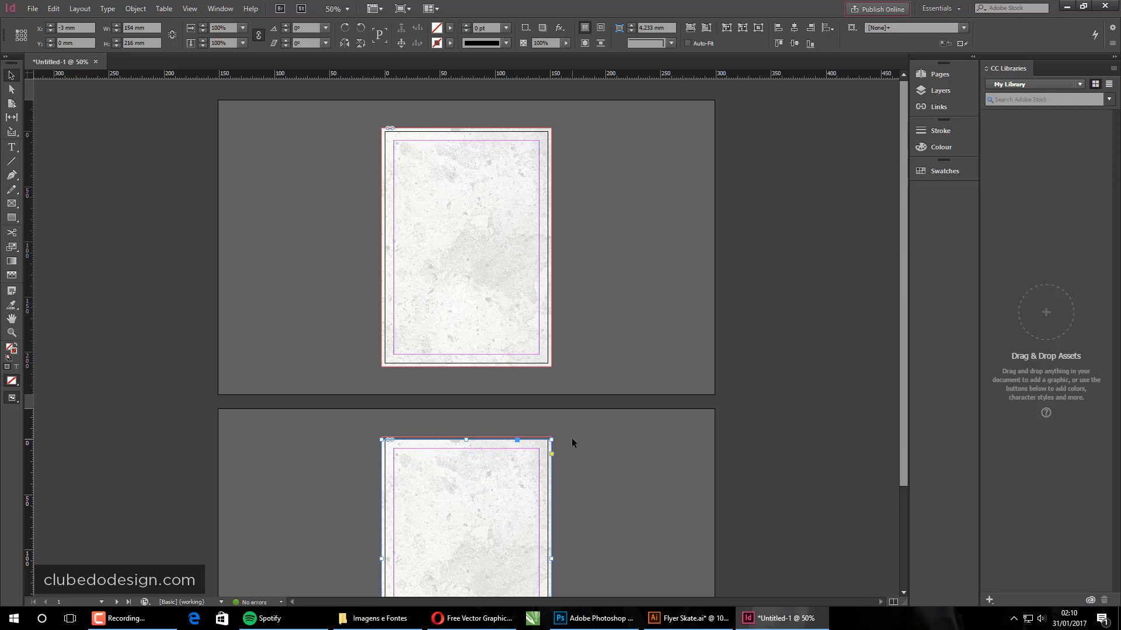
- Check the Smart Guides setting among the grids and guides options without changing it, and deselect the texture copy
{"action": "left_click", "coordinate": [189, 8]}
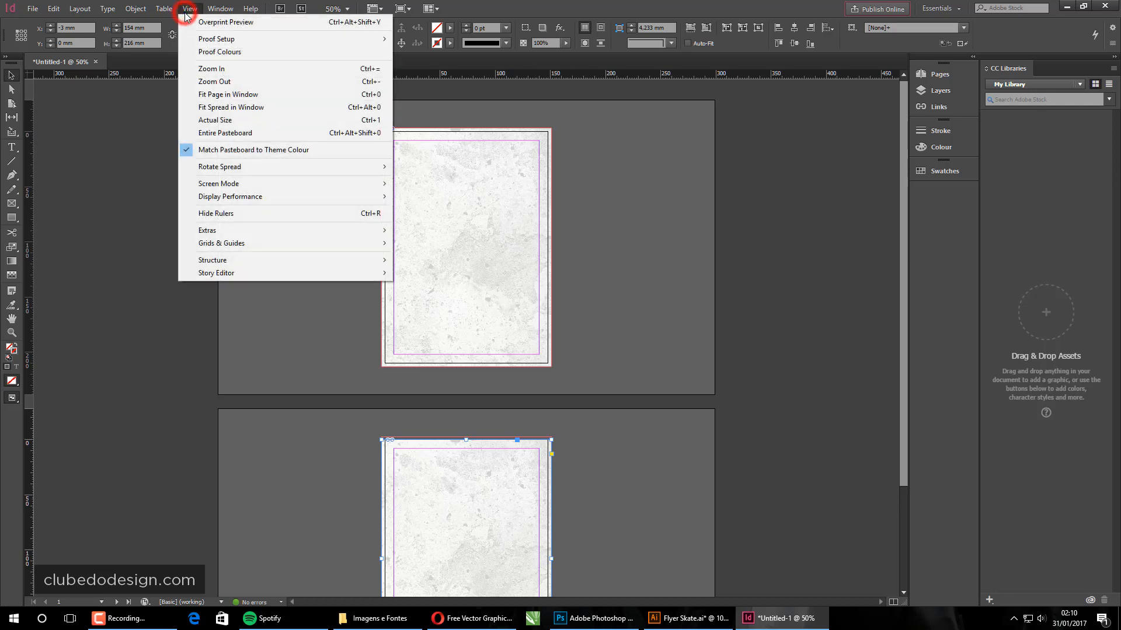
{"action": "left_click", "coordinate": [227, 244]}
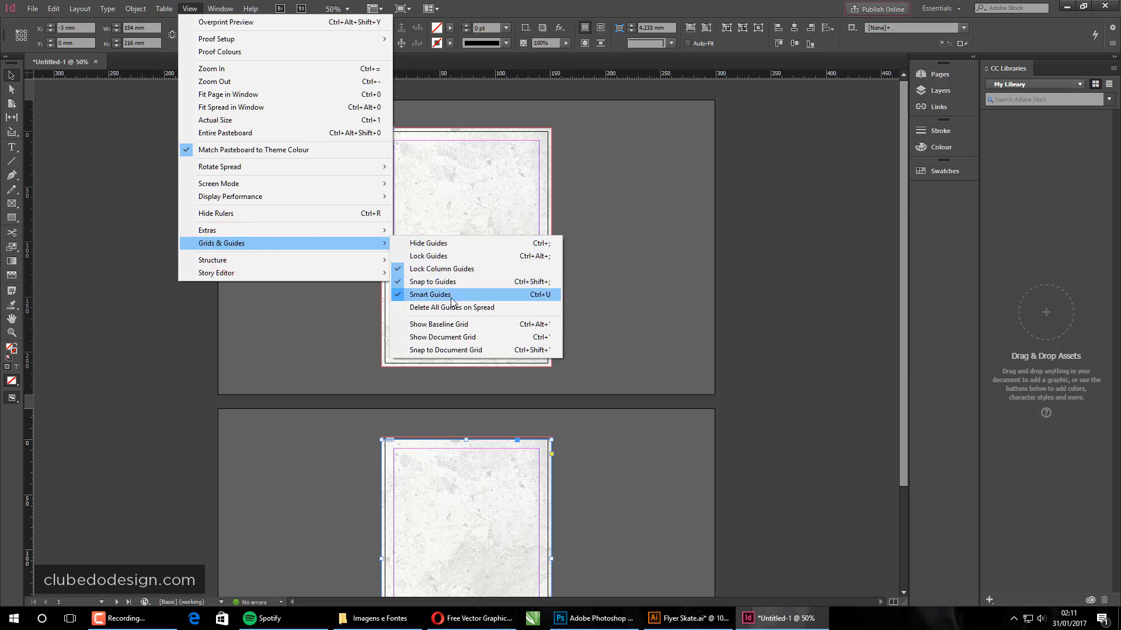
{"action": "left_click", "coordinate": [668, 252]}
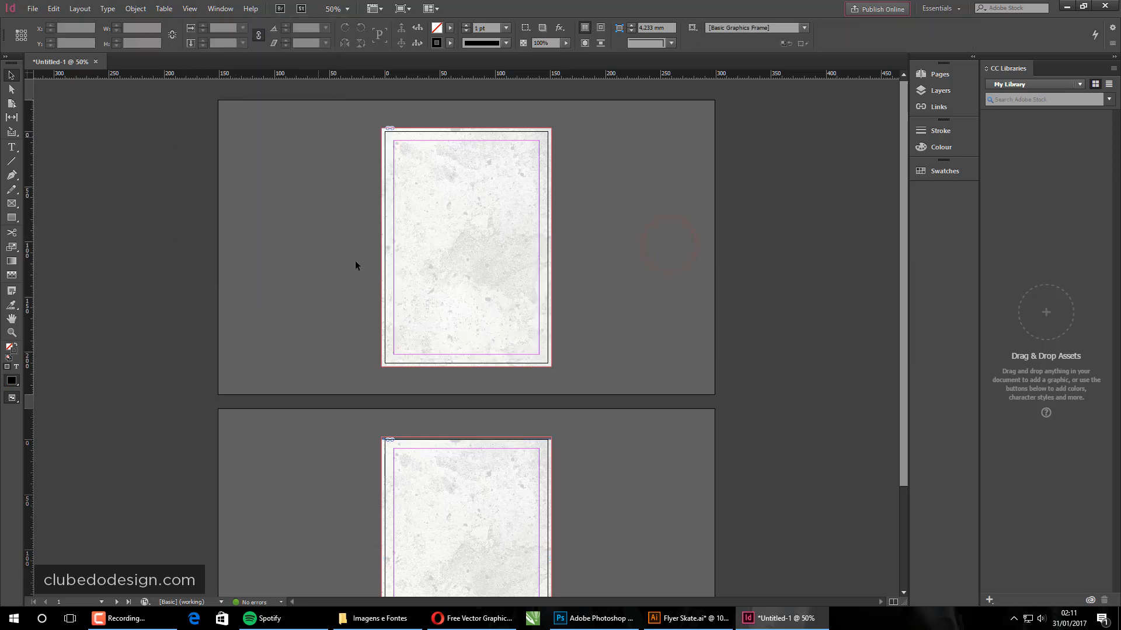
- Bring up the Align options for positioning the page 2 texture
{"action": "scroll", "coordinate": [603, 458], "scroll_direction": "down", "scroll_amount": 1}
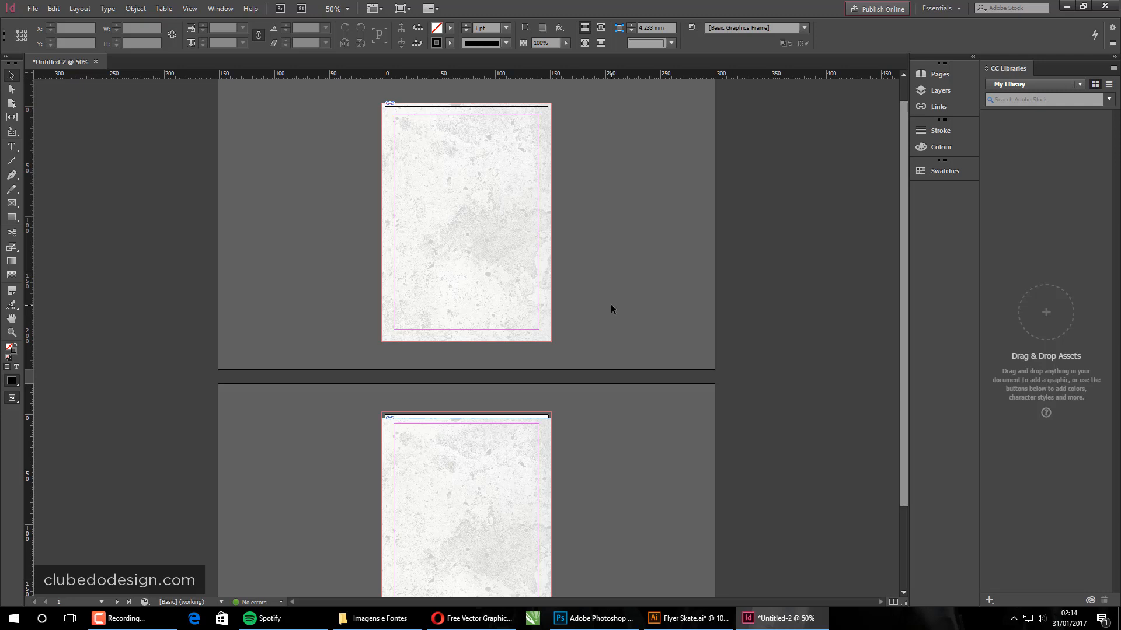
{"action": "left_click", "coordinate": [559, 432]}
{"action": "left_click", "coordinate": [218, 9]}
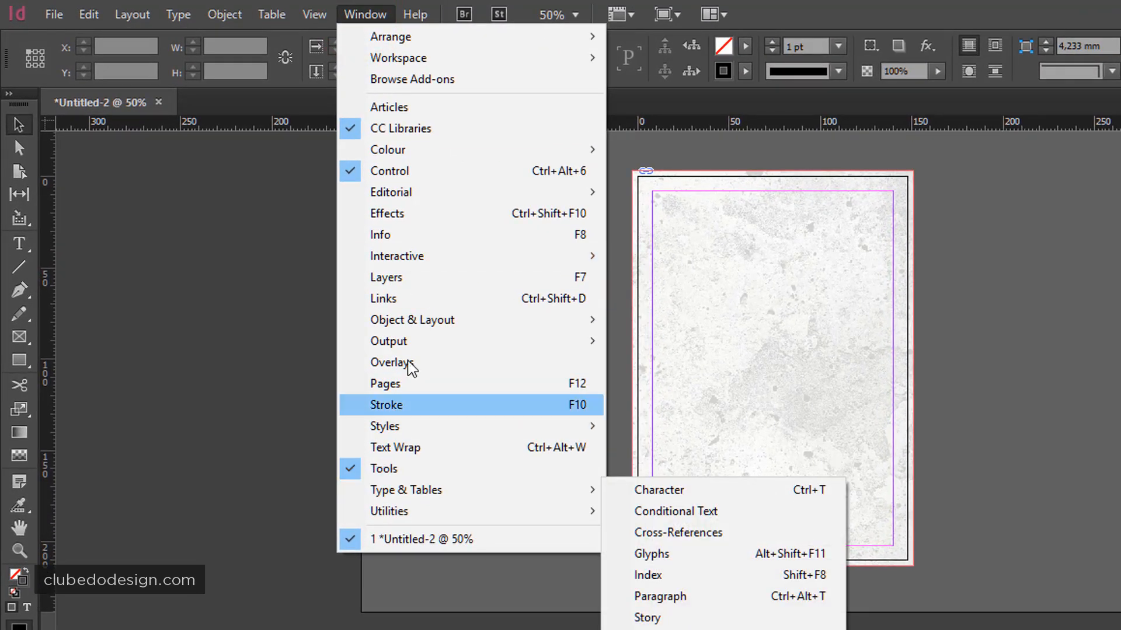
{"action": "left_click", "coordinate": [422, 301]}
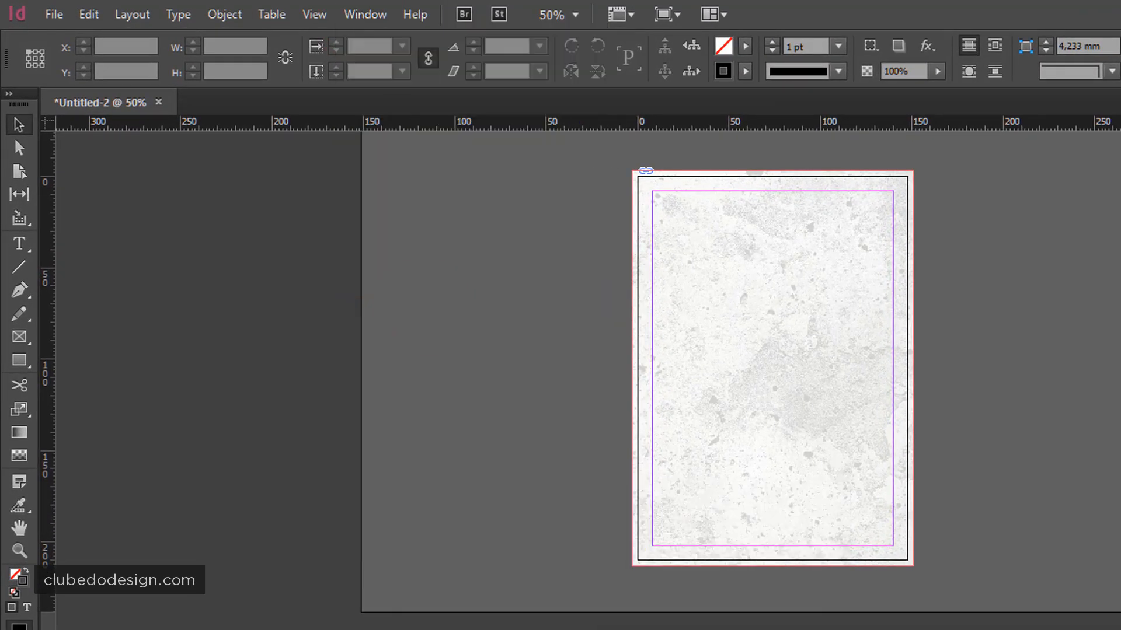
{"action": "left_click", "coordinate": [363, 16]}
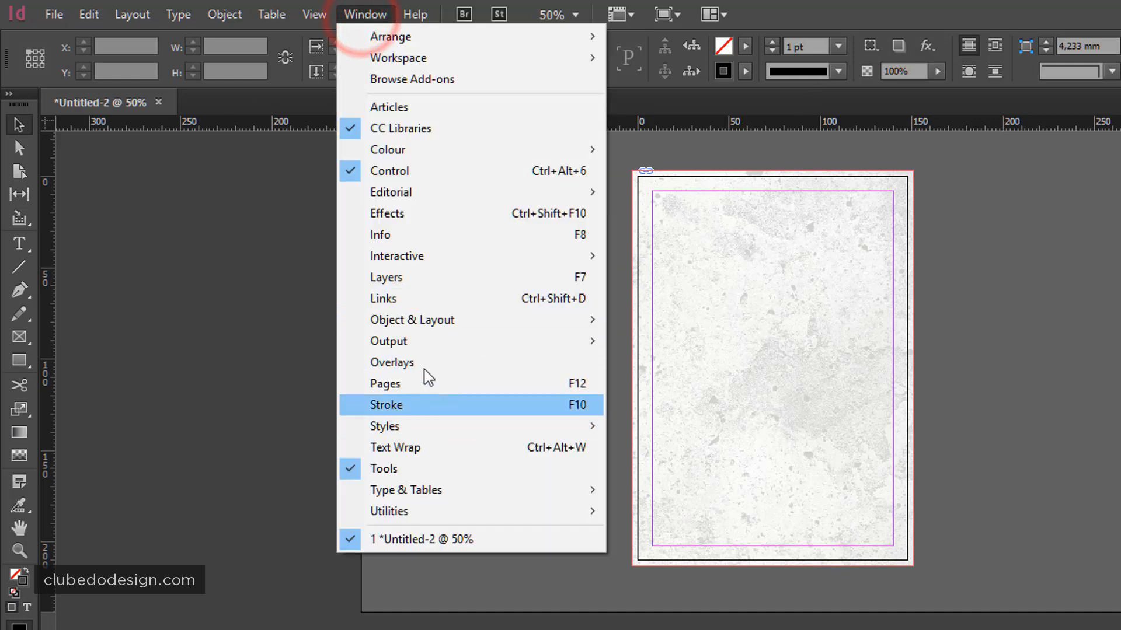
{"action": "left_click", "coordinate": [385, 320]}
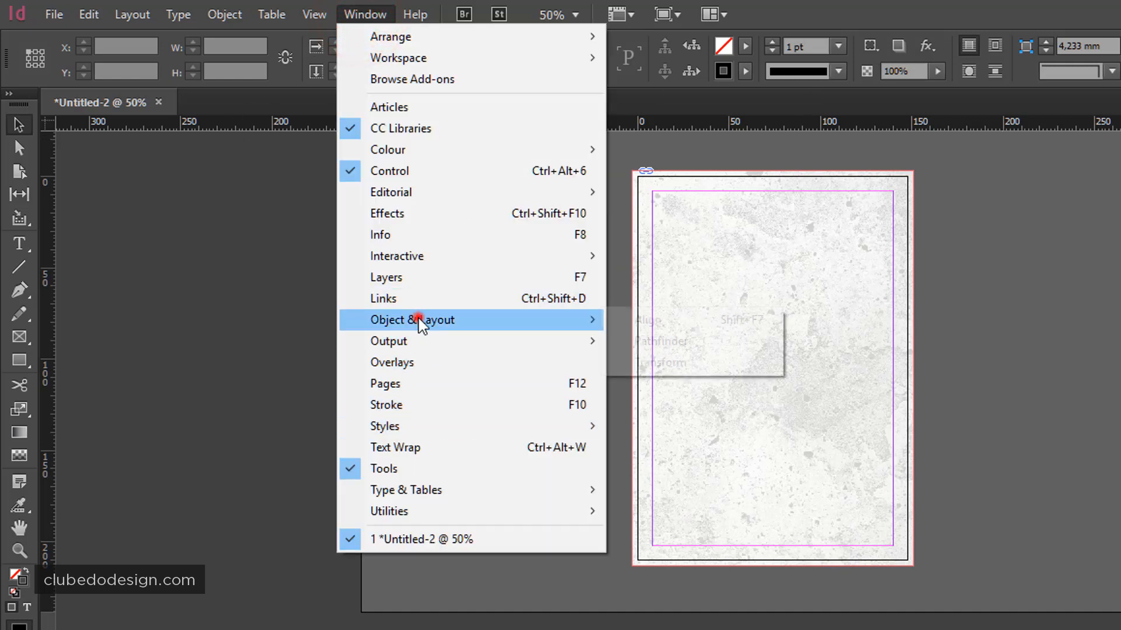
{"action": "left_click", "coordinate": [698, 320]}
{"action": "left_click", "coordinate": [744, 334]}
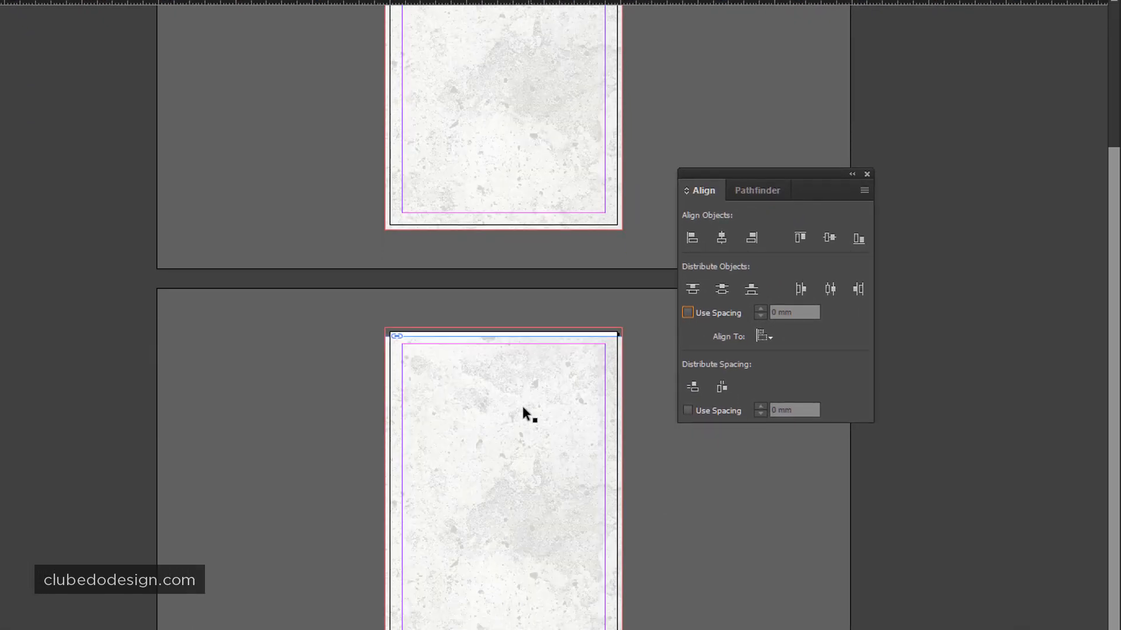
- Centre the page 2 texture horizontally and vertically with alignment set to Align to Page
{"action": "left_click", "coordinate": [561, 356]}
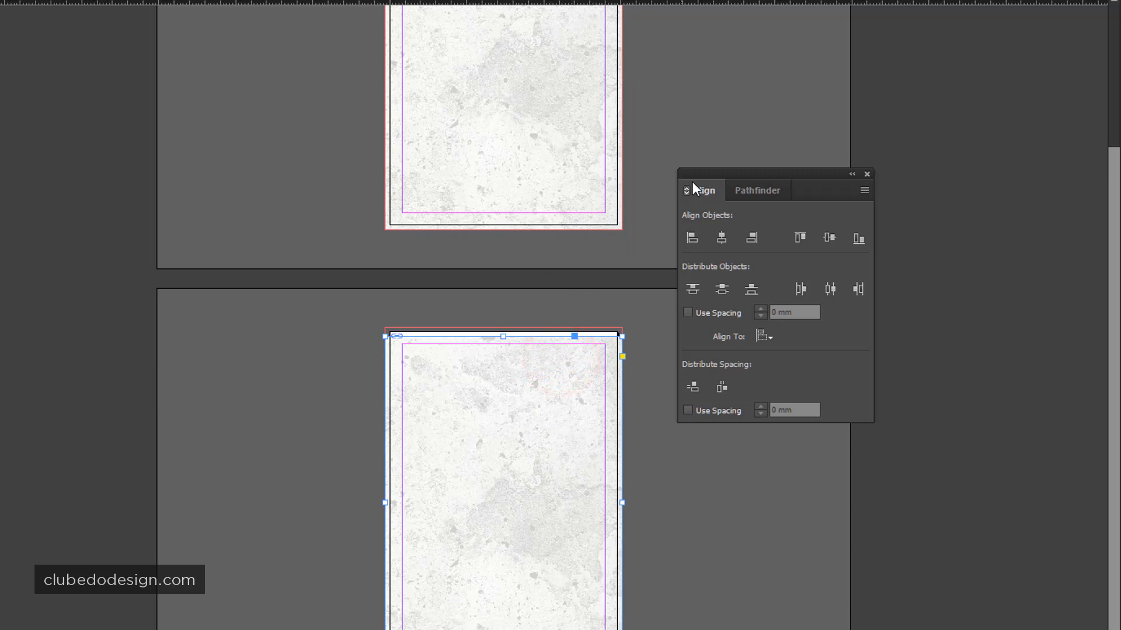
{"action": "left_click", "coordinate": [766, 336]}
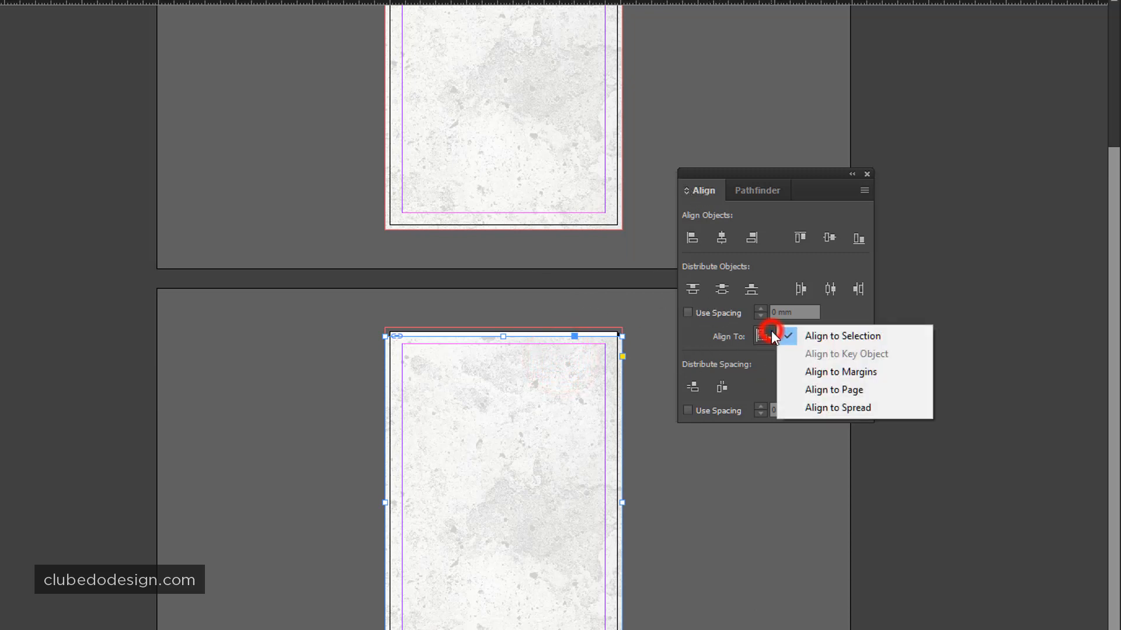
{"action": "left_click", "coordinate": [848, 398]}
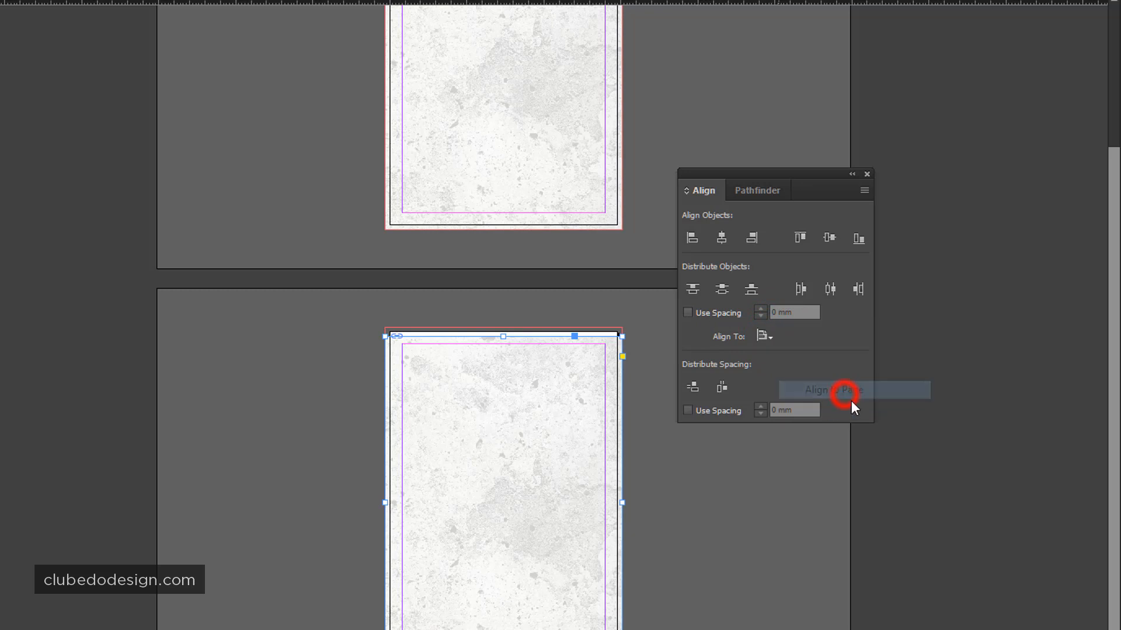
{"action": "left_click", "coordinate": [722, 240]}
{"action": "left_click", "coordinate": [829, 238]}
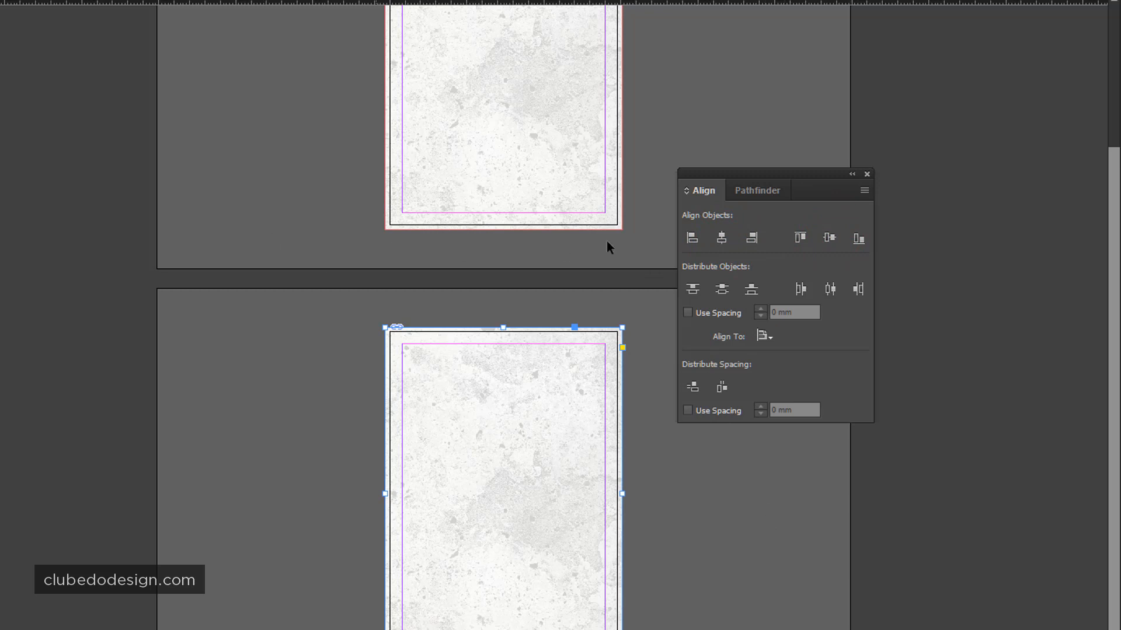
- Deselect the texture, set the alignment reference back to Align to Selection, and close the Align options
{"action": "left_click", "coordinate": [835, 550]}
{"action": "left_click", "coordinate": [764, 337]}
{"action": "left_click", "coordinate": [830, 335]}
{"action": "left_click", "coordinate": [726, 591]}
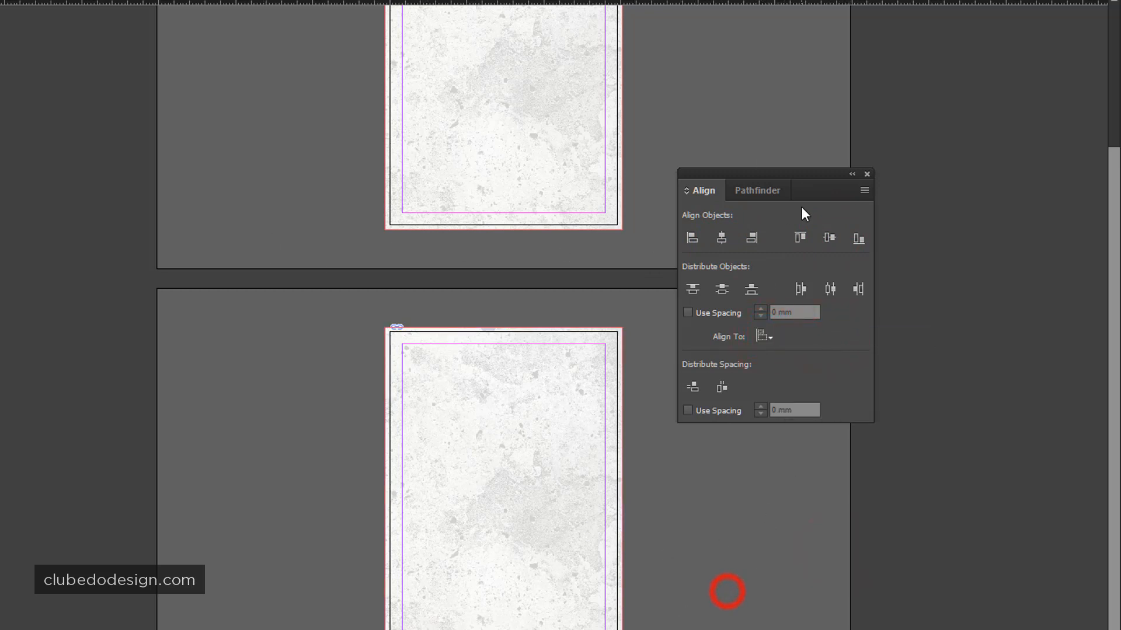
{"action": "left_click_drag", "start_coordinate": [803, 174], "coordinate": [774, 74]}
{"action": "left_click", "coordinate": [838, 74]}
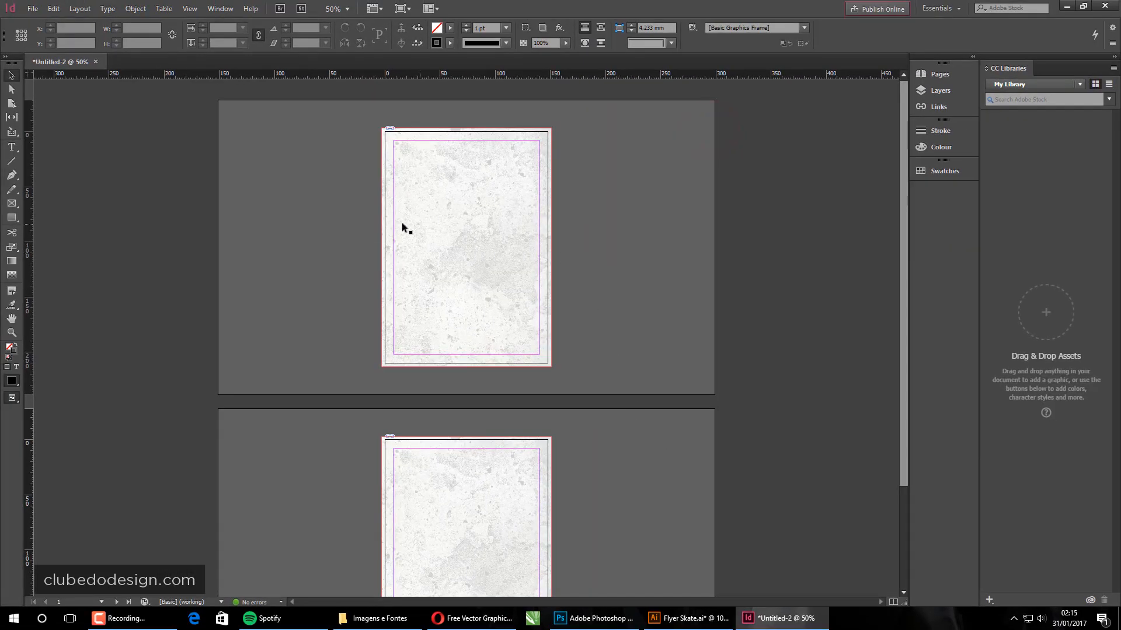
- Switch to Illustrator and copy the black plate with the Skate and Board lettering from Flyer Skate.ai
{"action": "left_click_drag", "start_coordinate": [356, 114], "coordinate": [593, 385]}
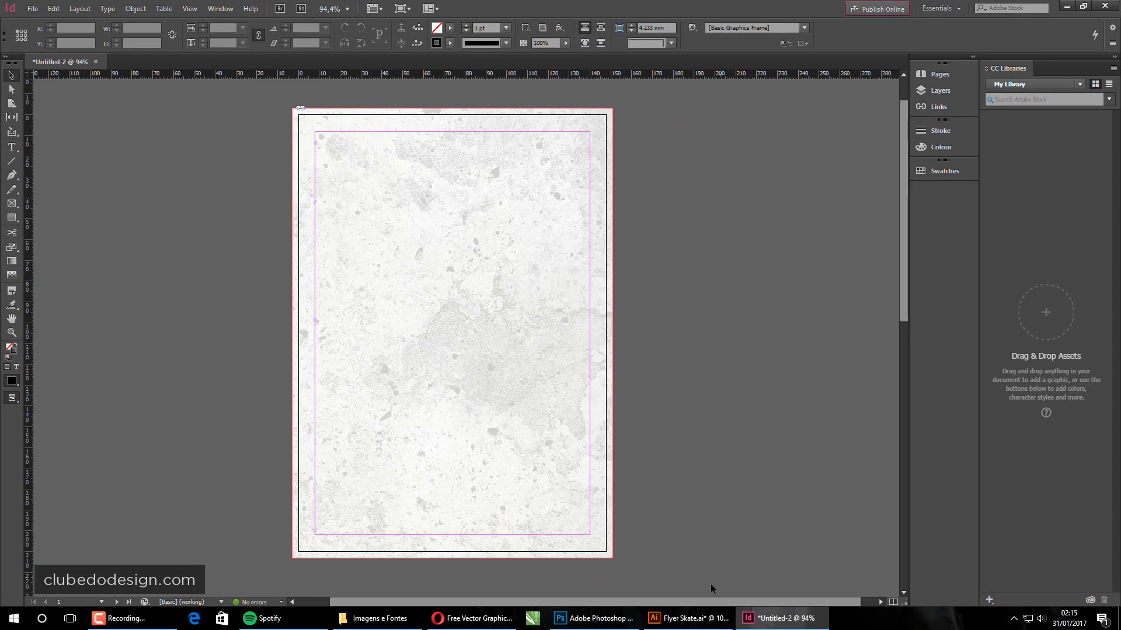
{"action": "left_click", "coordinate": [688, 619]}
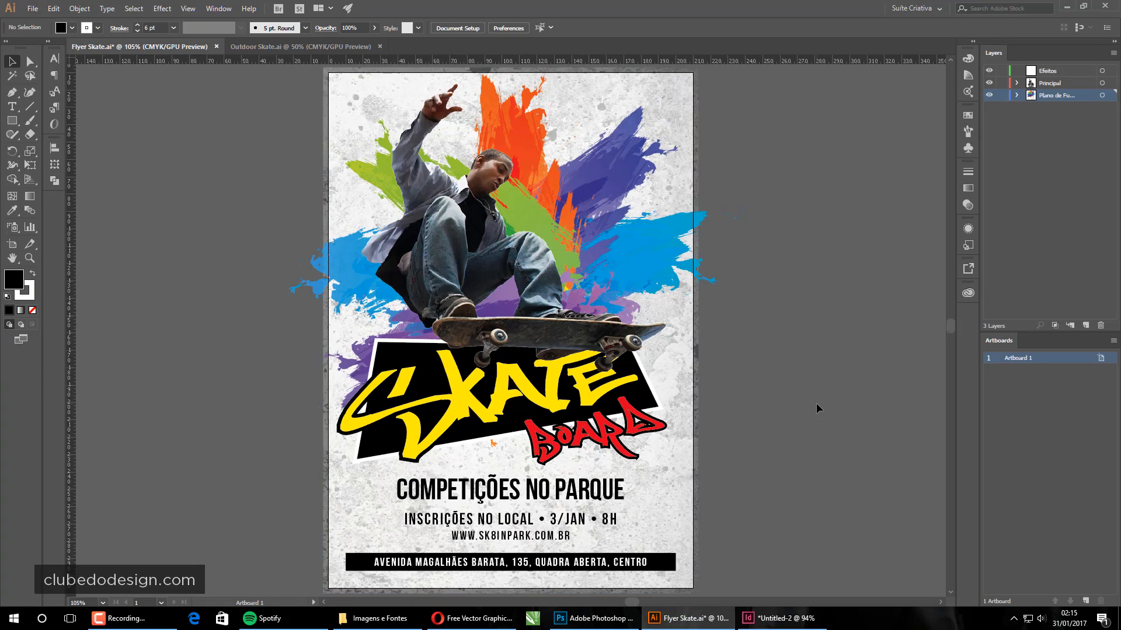
{"action": "left_click", "coordinate": [373, 351]}
{"action": "left_click", "coordinate": [757, 395]}
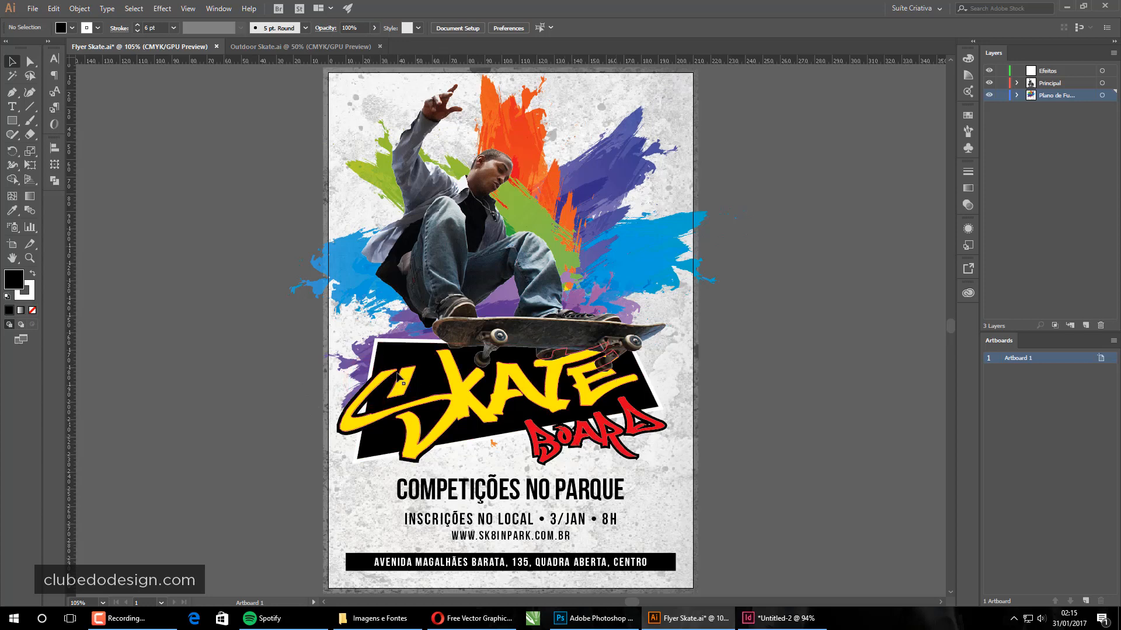
{"action": "left_click", "coordinate": [853, 413]}
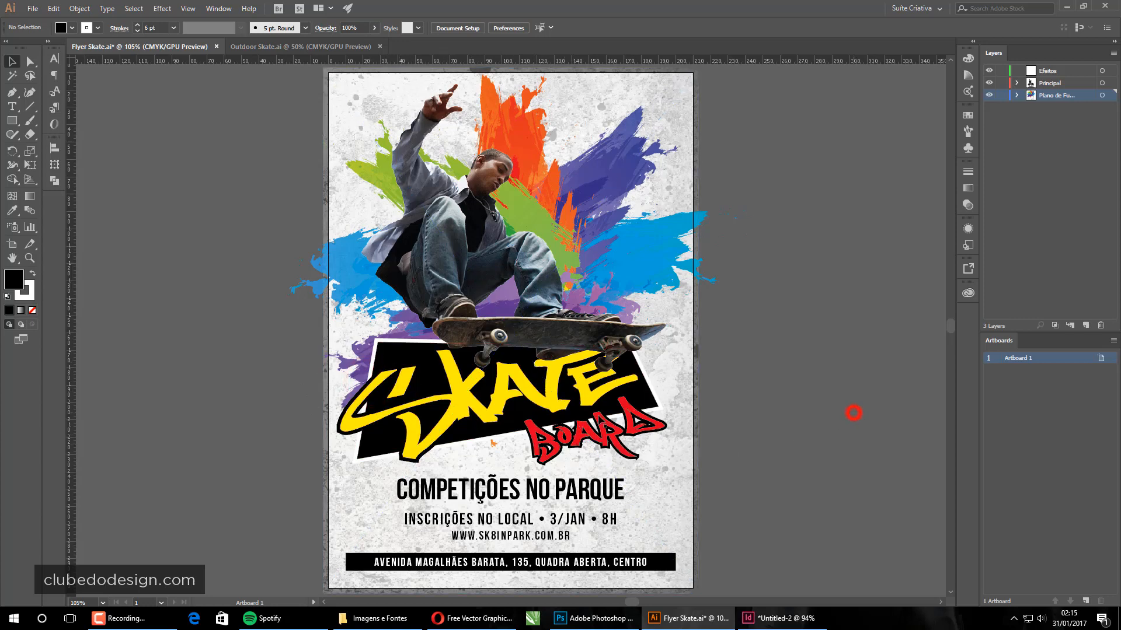
{"action": "left_click", "coordinate": [374, 349]}
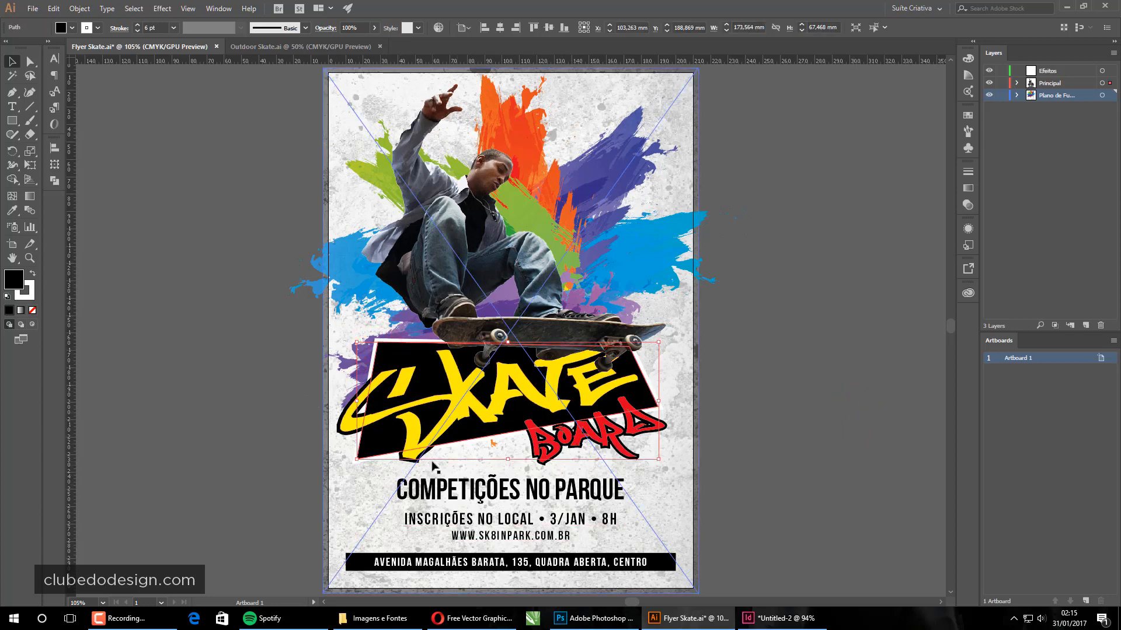
{"action": "left_click", "coordinate": [351, 433], "text": "shift"}
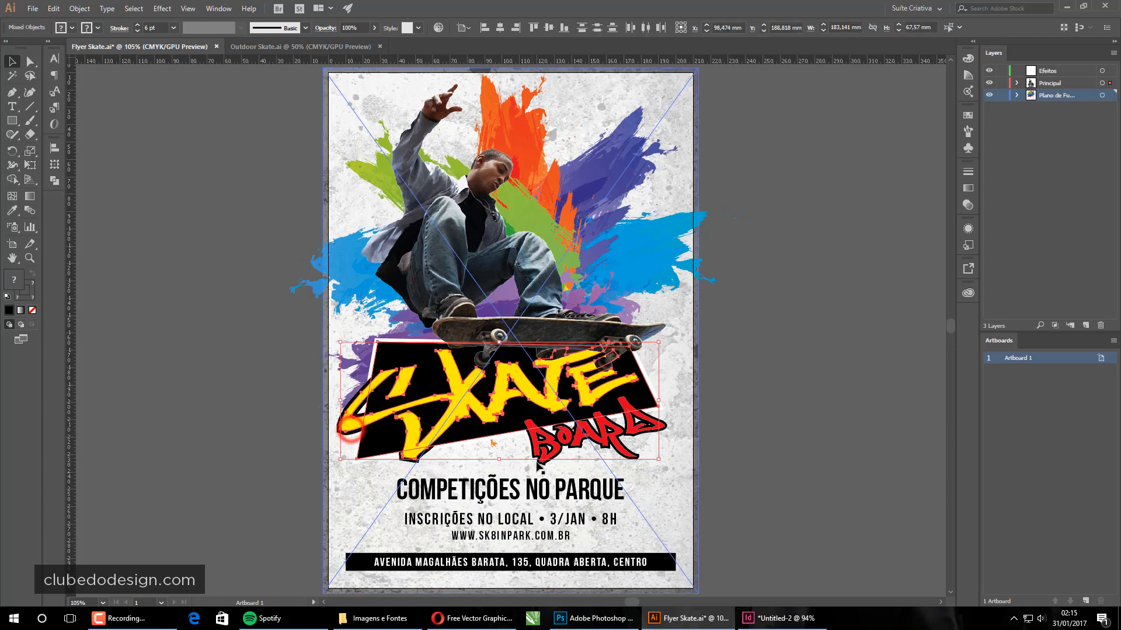
{"action": "left_click", "coordinate": [548, 460], "text": "shift"}
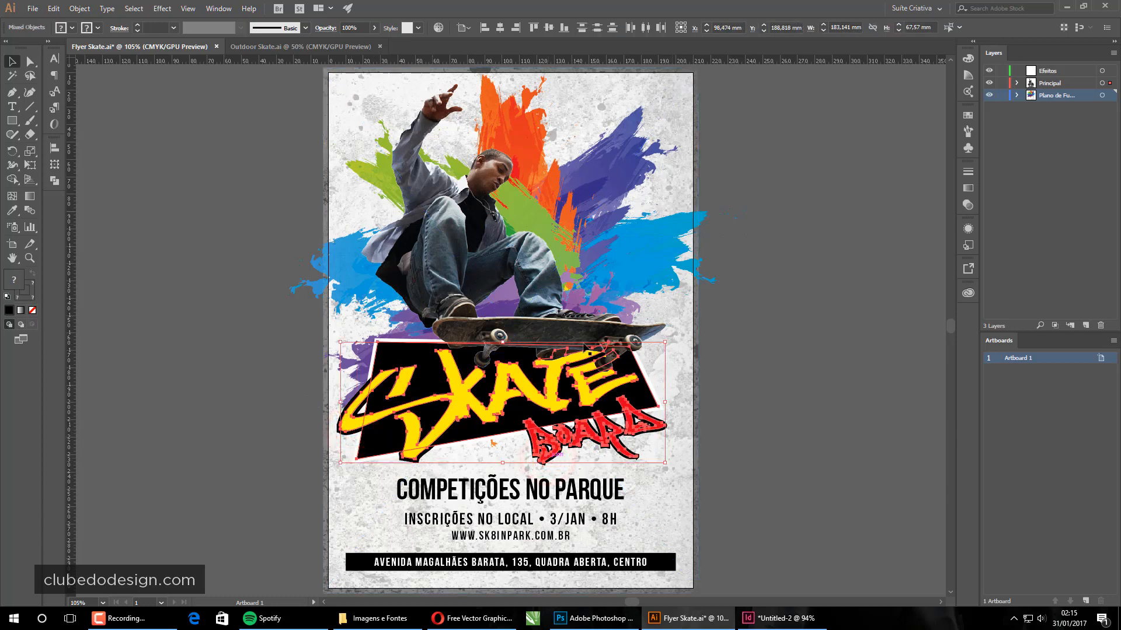
{"action": "left_click_drag", "start_coordinate": [530, 355], "coordinate": [641, 410]}
{"action": "left_click", "coordinate": [644, 415]}
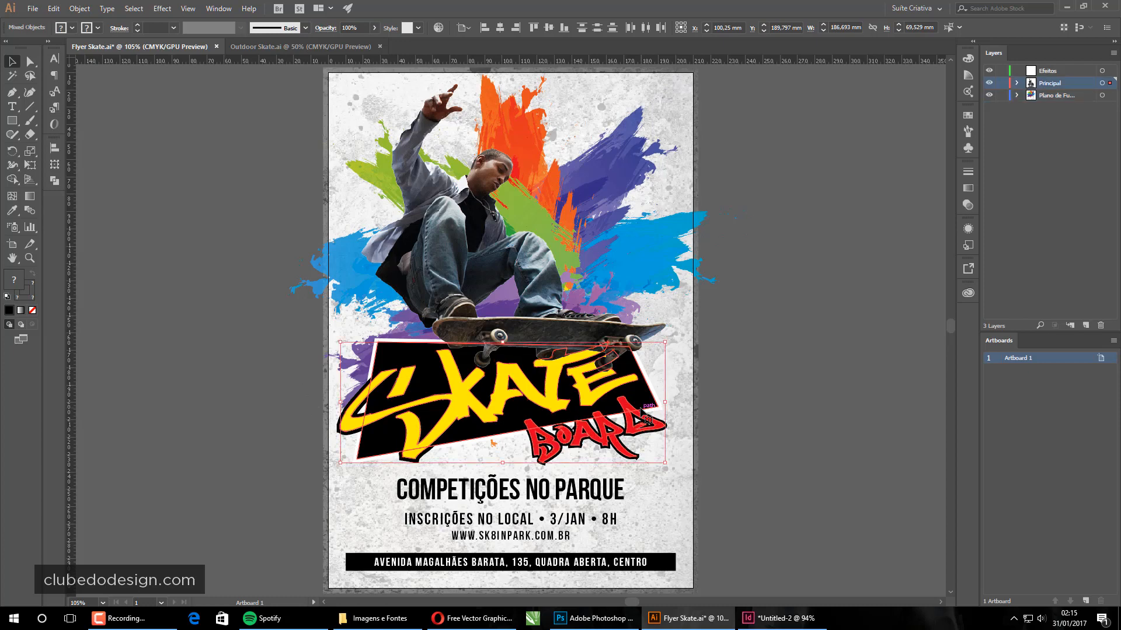
- Switch back to InDesign and paste the Skate Board logo onto page 1, rechecking the flyer in Illustrator
{"action": "left_click", "coordinate": [746, 617]}
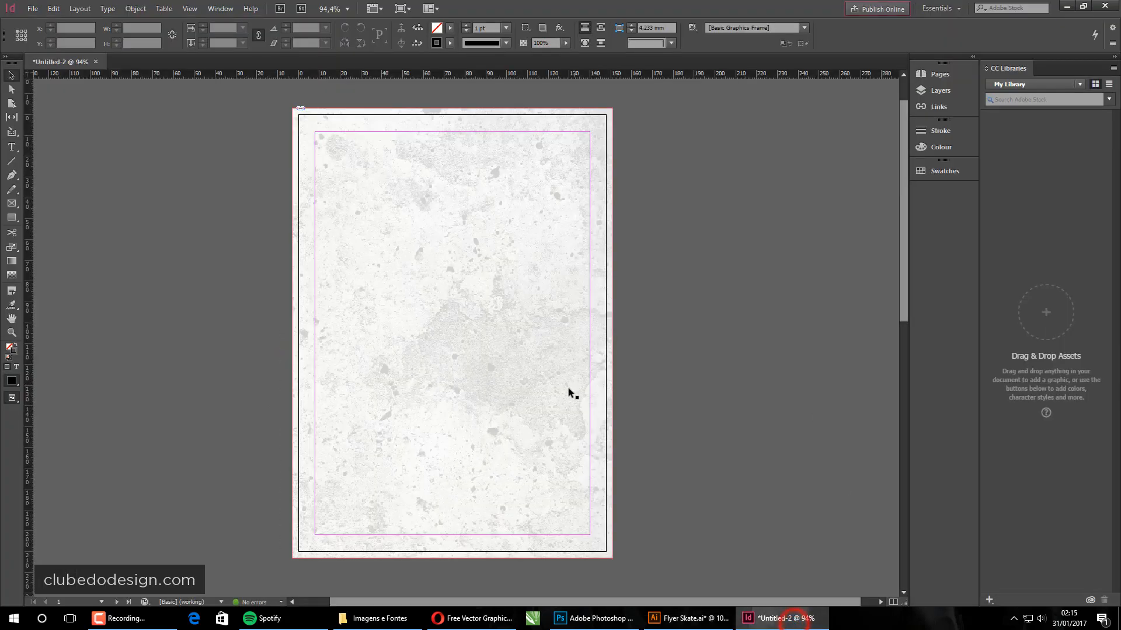
{"action": "key", "text": "ctrl+v"}
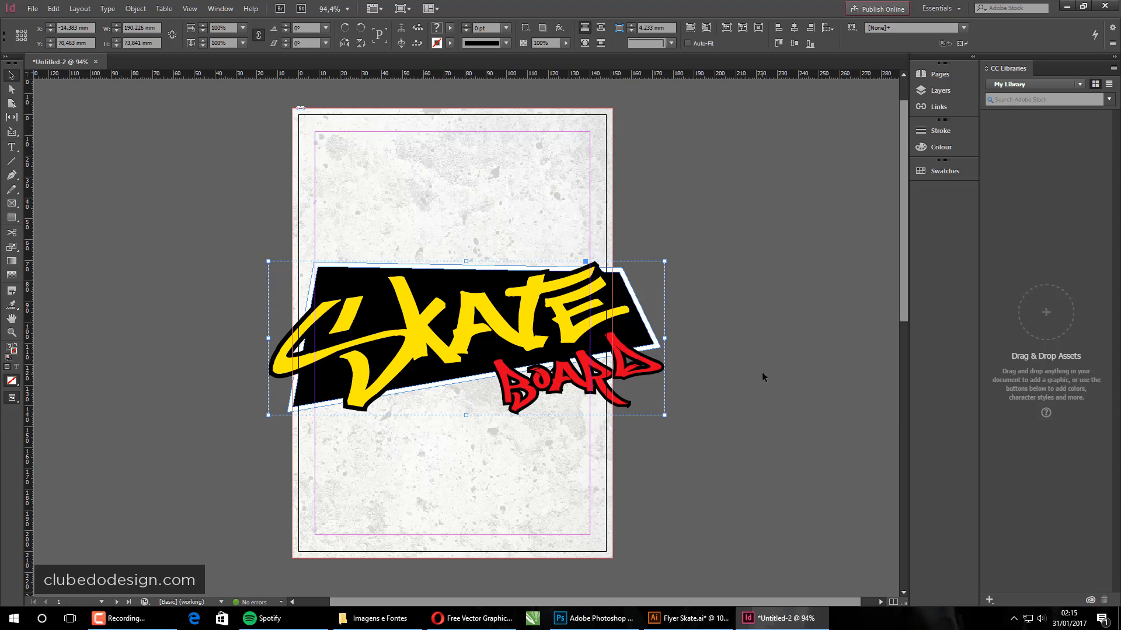
{"action": "left_click", "coordinate": [715, 619]}
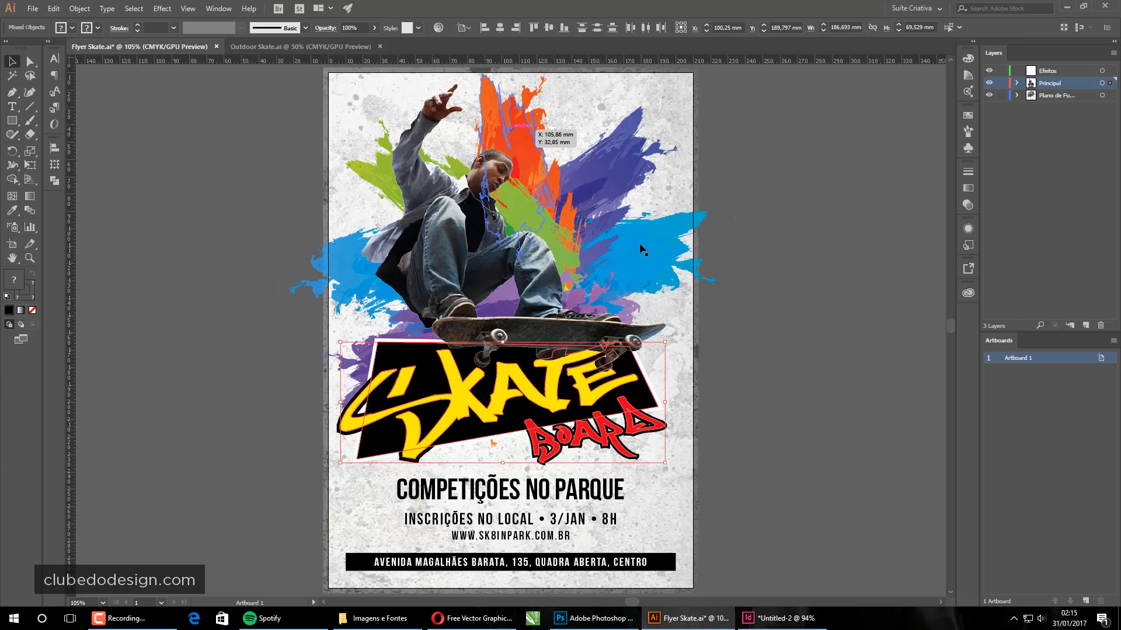
{"action": "left_click", "coordinate": [782, 619]}
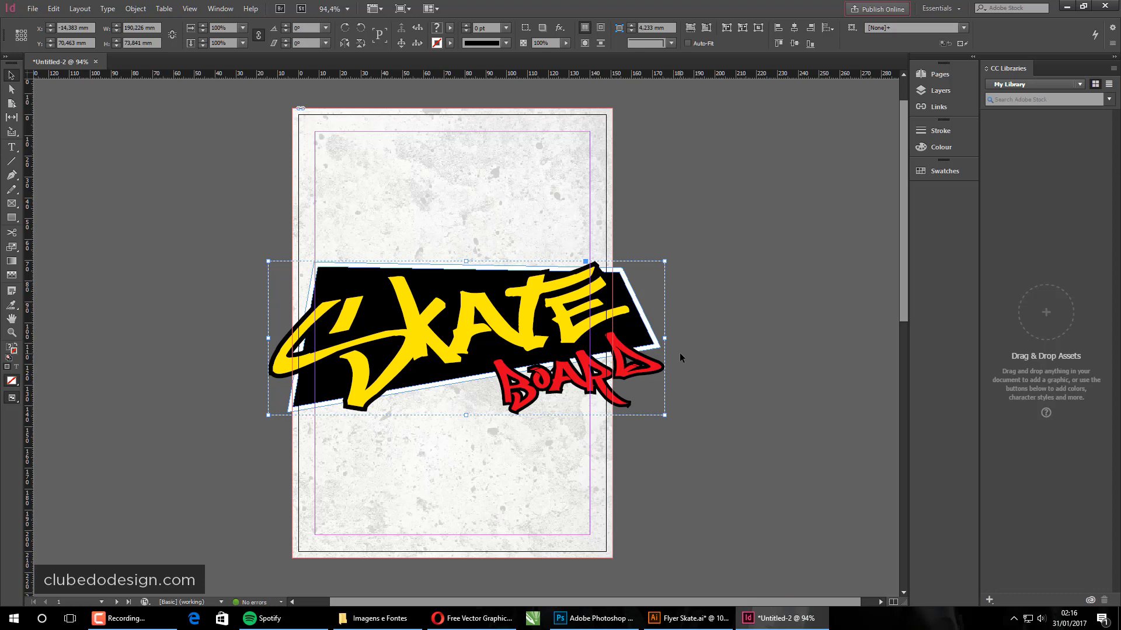
- Move the Skate Board logo to X 8 mm, Y 54.333 mm and scale it proportionally to about 132 × 51.2 mm between the side margins
{"action": "left_click_drag", "start_coordinate": [368, 302], "coordinate": [415, 269]}
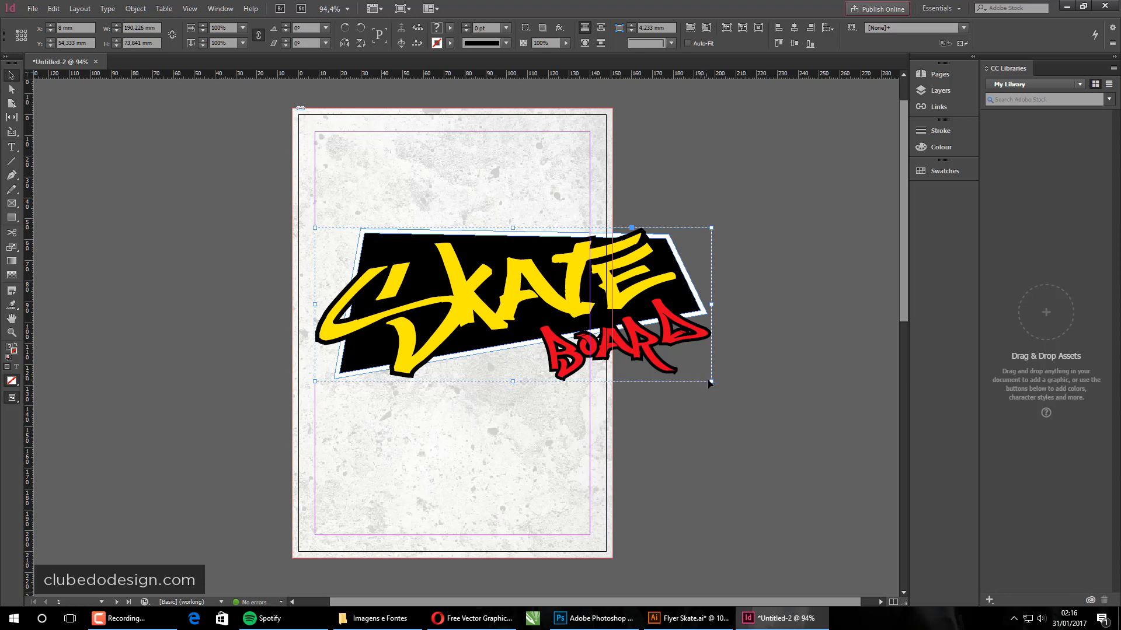
{"action": "left_click_drag", "start_coordinate": [709, 383], "coordinate": [589, 334]}
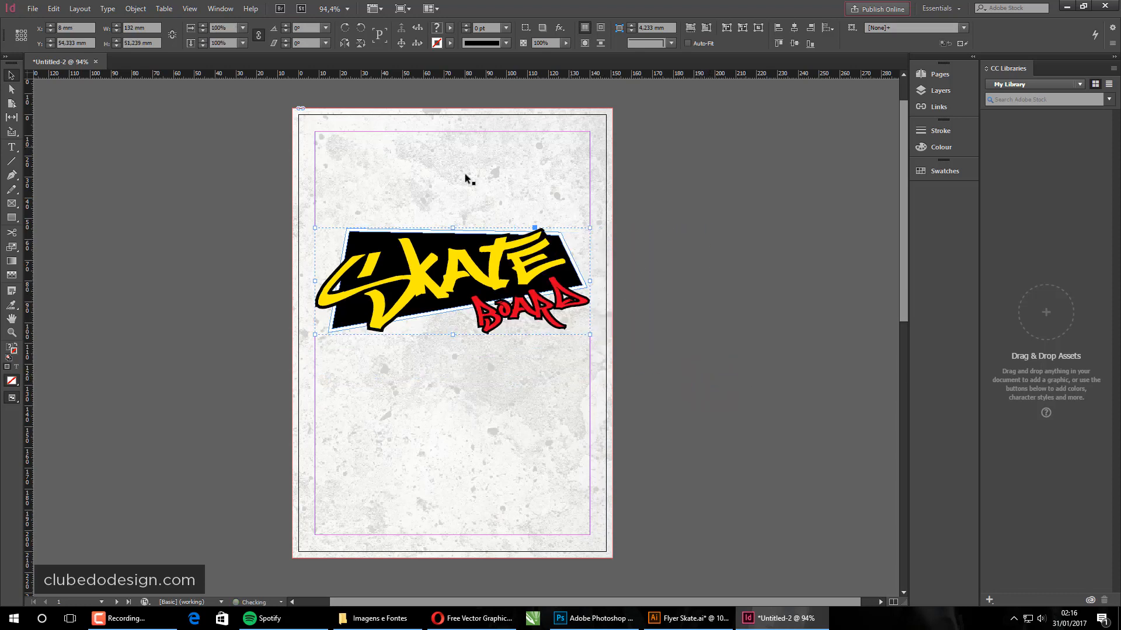
{"action": "left_click", "coordinate": [751, 287]}
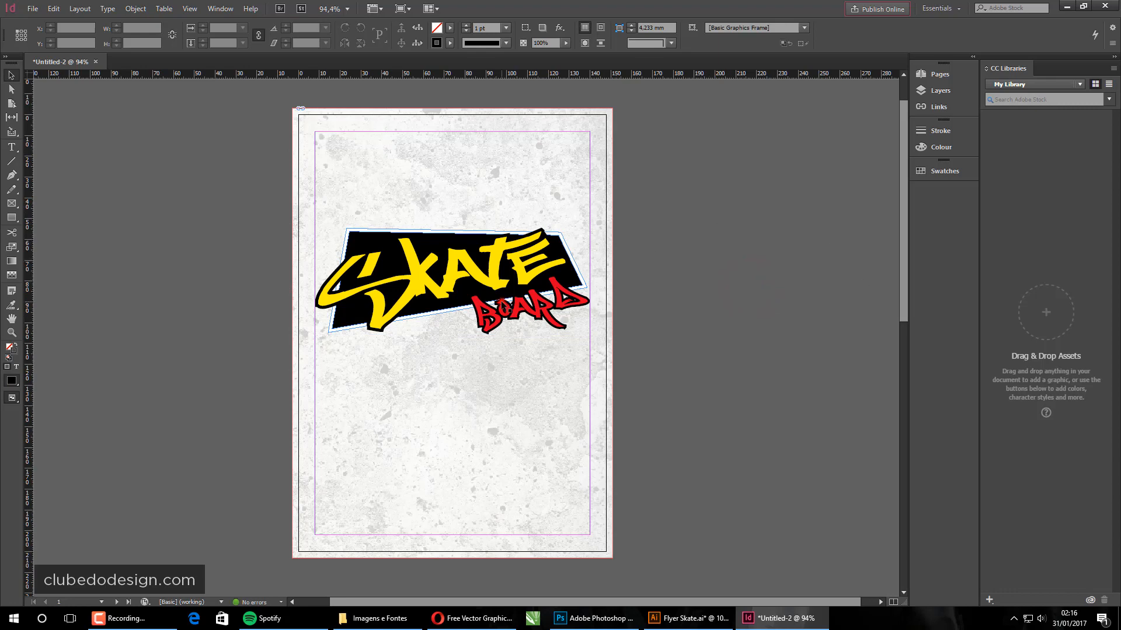
- Move the Skate Board logo slightly down on page 1, deselect it, and hide the frame edges
{"action": "left_click_drag", "start_coordinate": [538, 233], "coordinate": [538, 257]}
{"action": "left_click", "coordinate": [750, 295]}
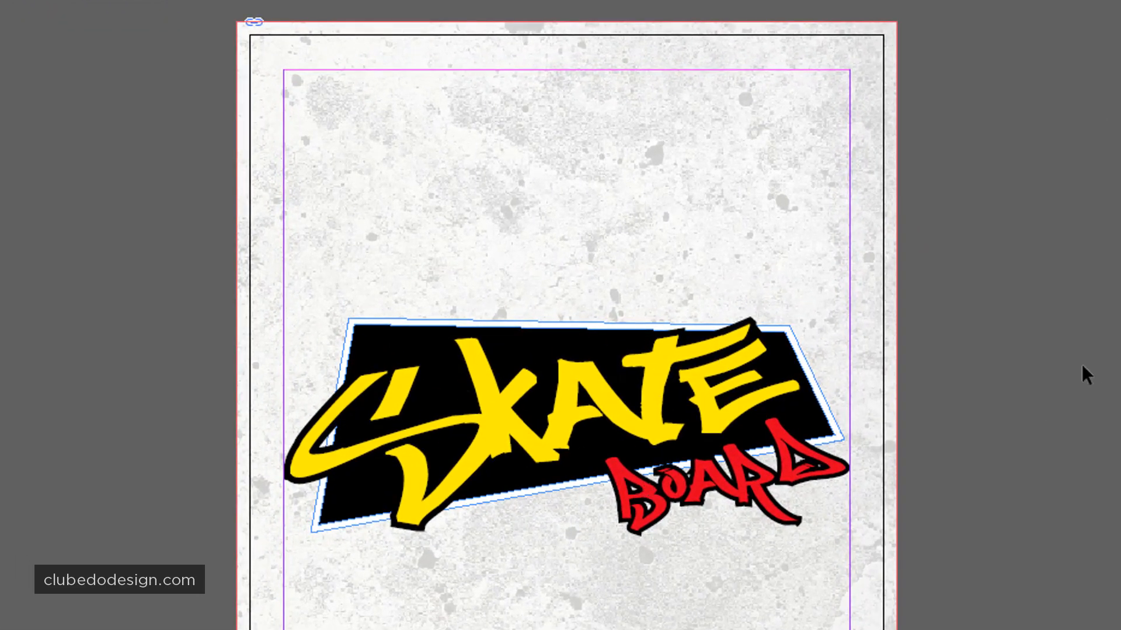
{"action": "key", "text": "ctrl+h"}
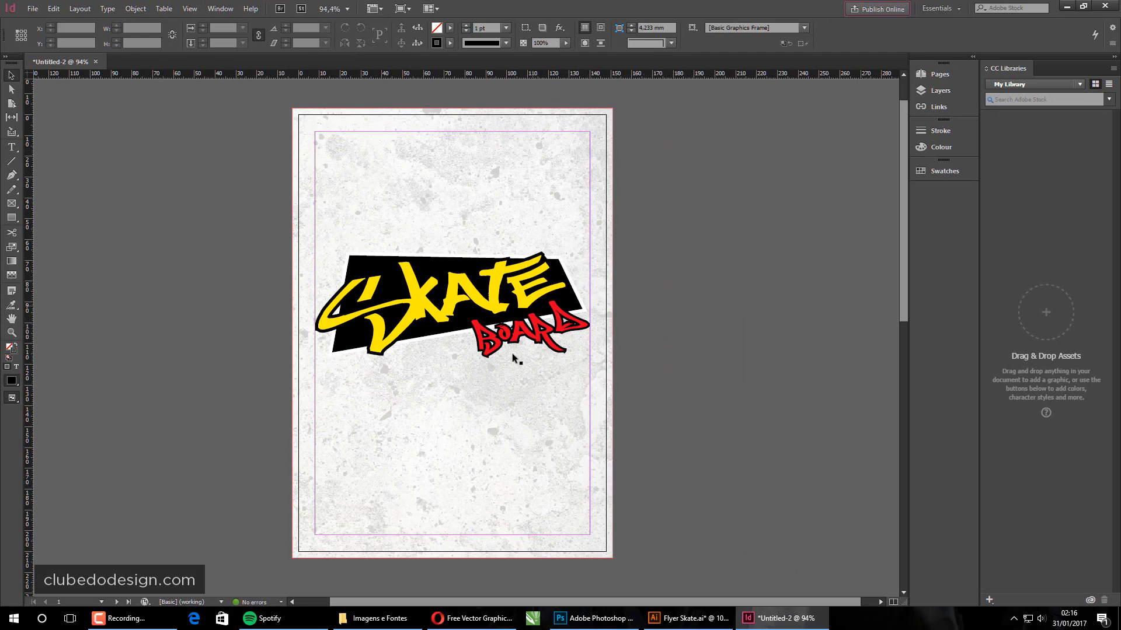
- Bring 1880246.psd from the Imagens e Fontes folder into InDesign, placing it about 76.5 × 70.4 mm on the pasteboard beside page 1
{"action": "left_click", "coordinate": [593, 618]}
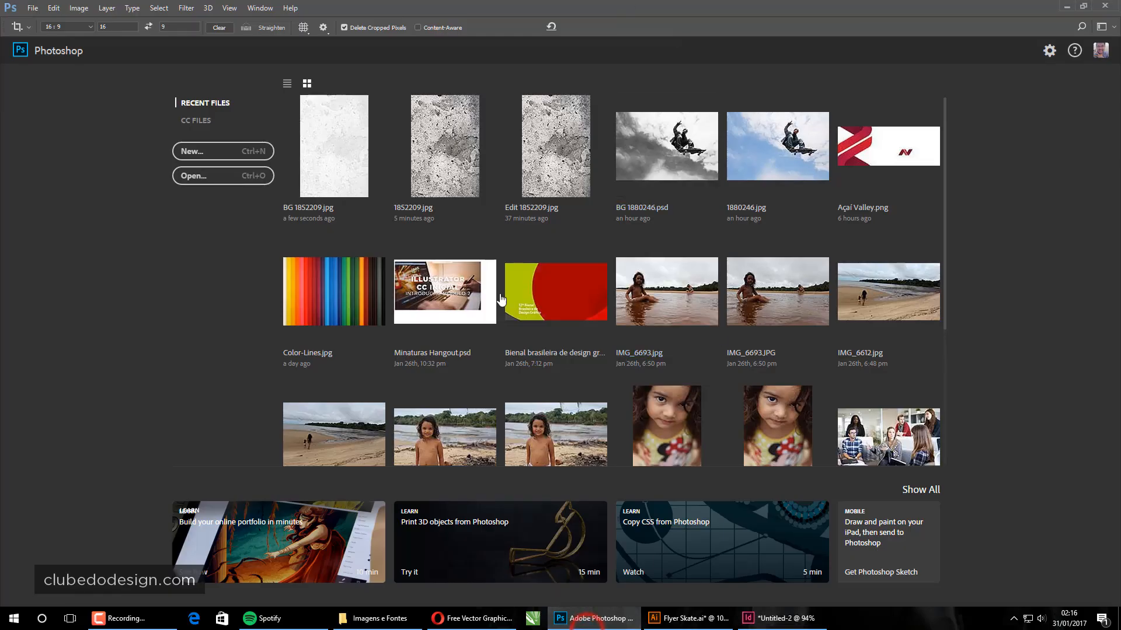
{"action": "left_click", "coordinate": [698, 618]}
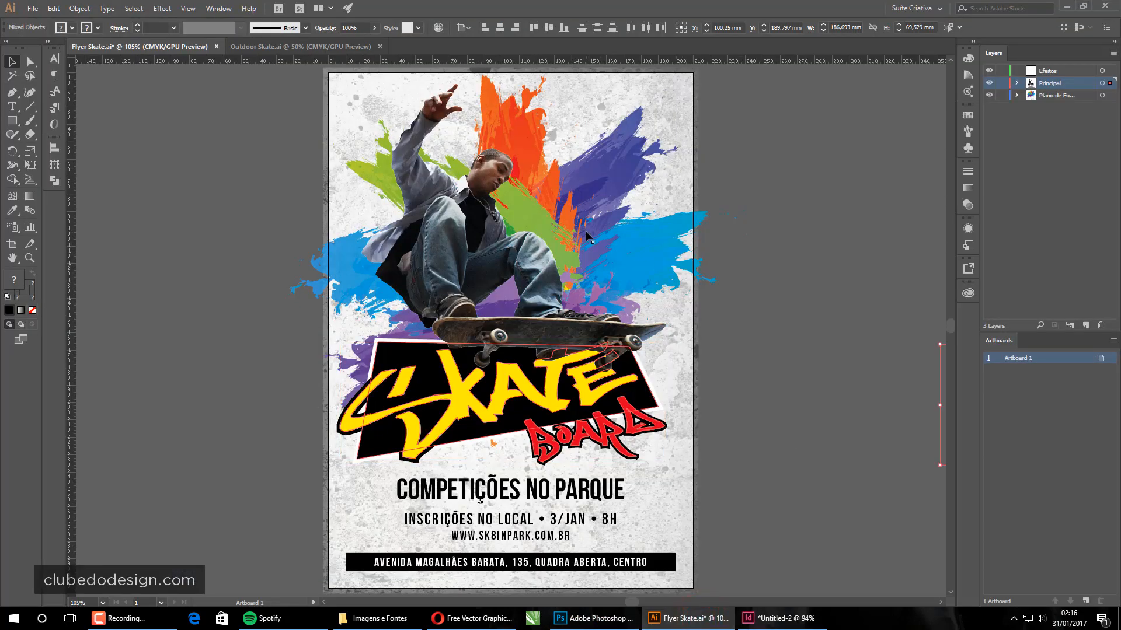
{"action": "left_click", "coordinate": [378, 618]}
{"action": "left_click", "coordinate": [619, 253]}
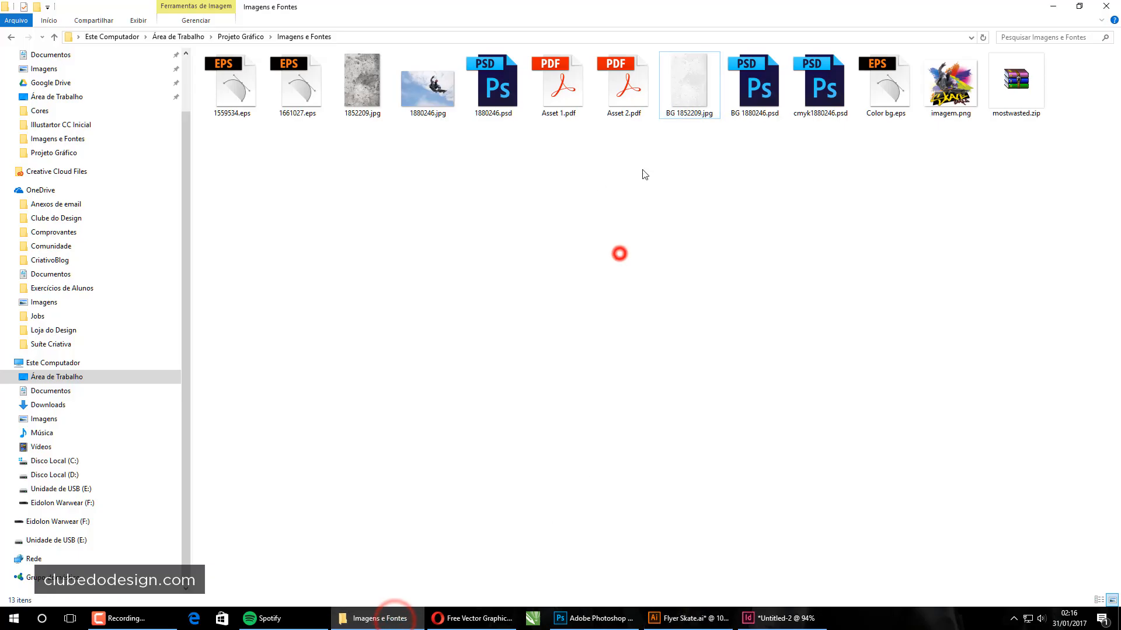
{"action": "left_click", "coordinate": [502, 78]}
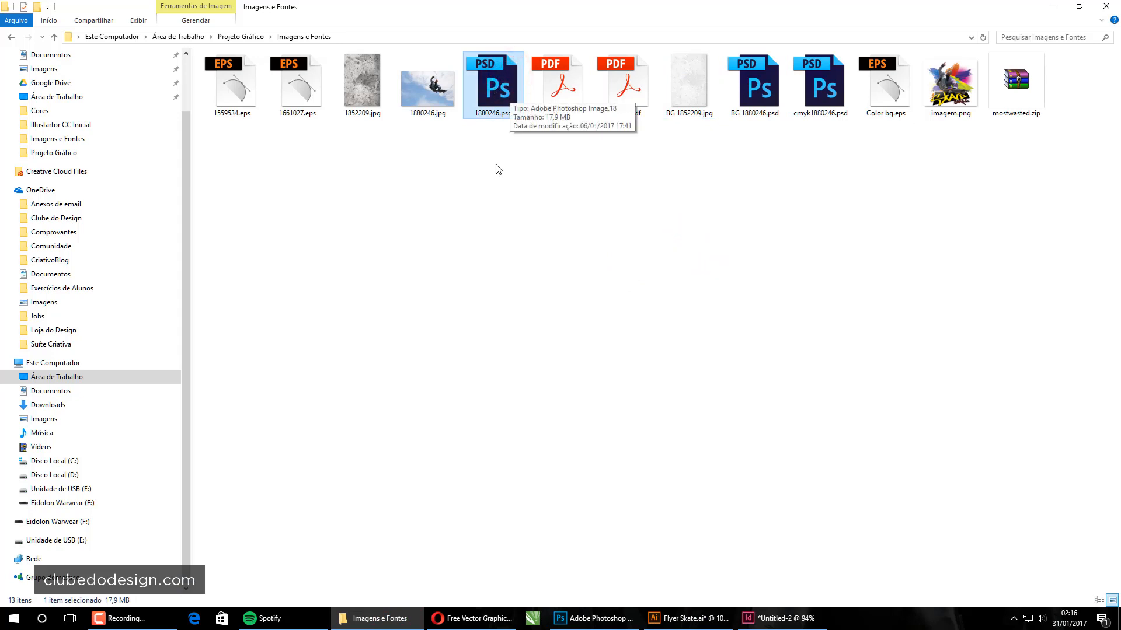
{"action": "left_click_drag", "start_coordinate": [507, 101], "coordinate": [683, 253]}
{"action": "left_click_drag", "start_coordinate": [739, 188], "coordinate": [739, 188]}
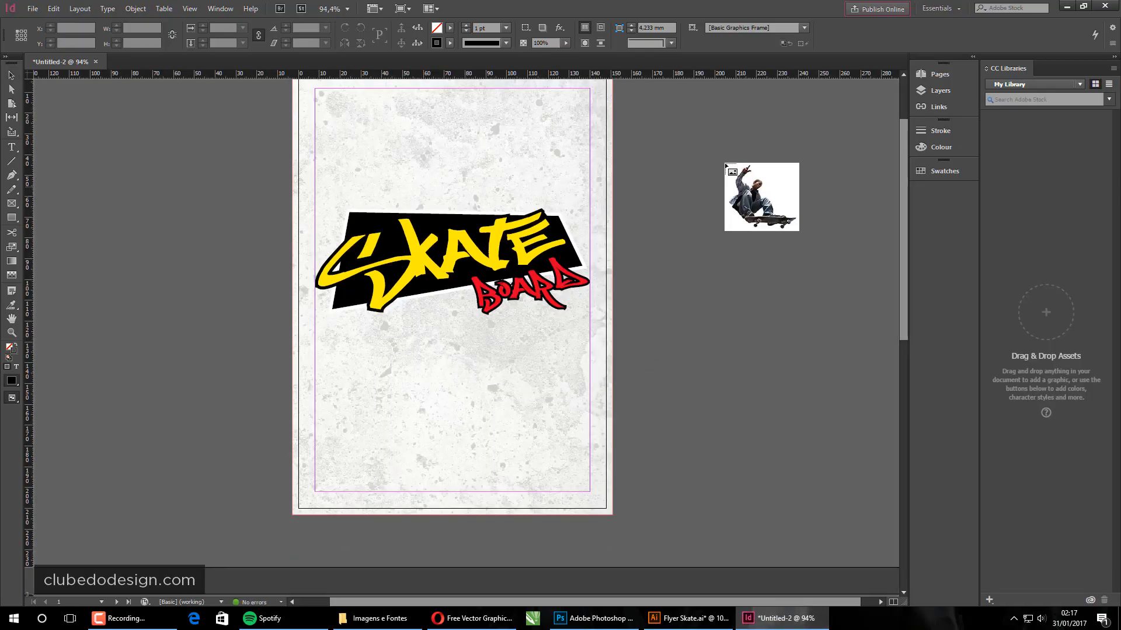
{"action": "left_click_drag", "start_coordinate": [675, 103], "coordinate": [835, 249]}
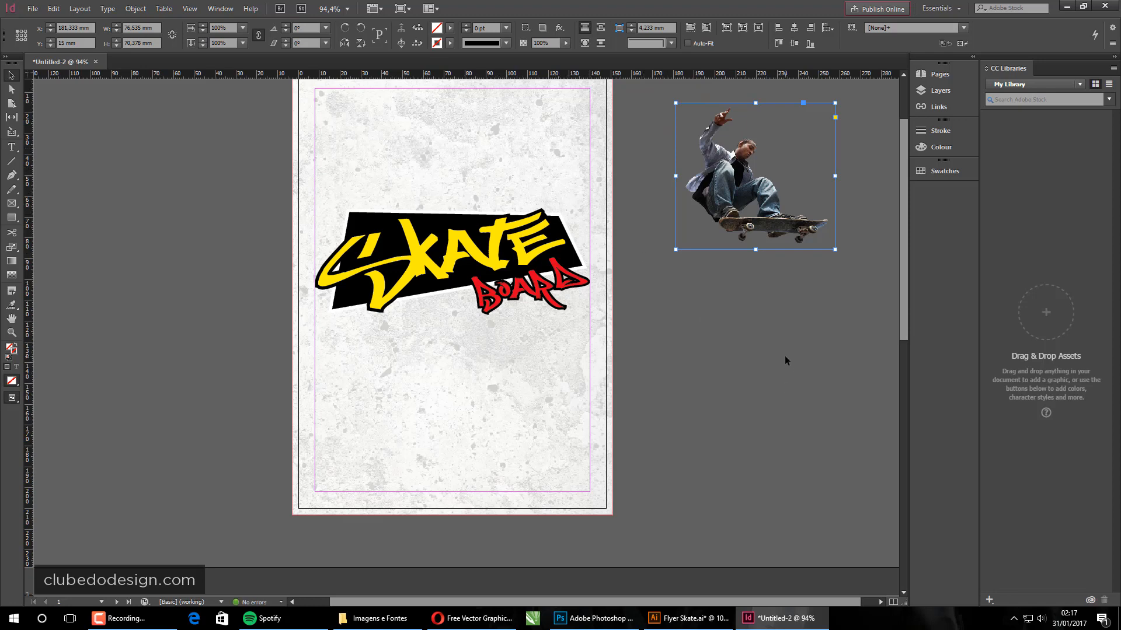
- Move the skater image onto page 1 over the Skate Board logo and scale it proportionally to about 137.7 × 126.6 mm
{"action": "scroll", "coordinate": [776, 380], "scroll_direction": "up", "scroll_amount": 3}
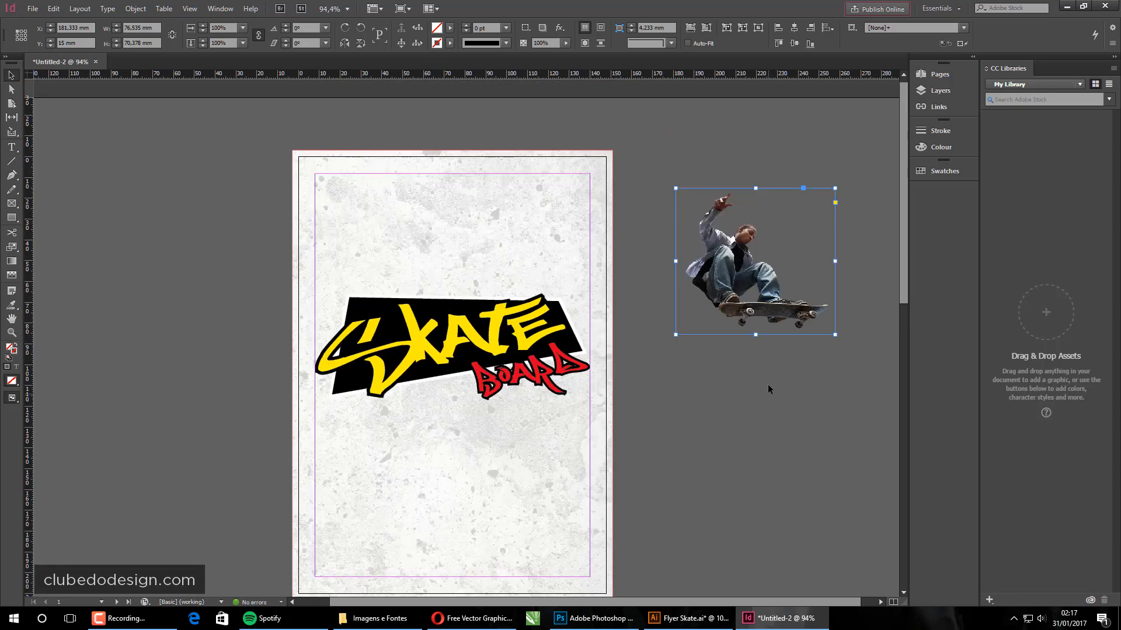
{"action": "left_click_drag", "start_coordinate": [743, 310], "coordinate": [438, 297]}
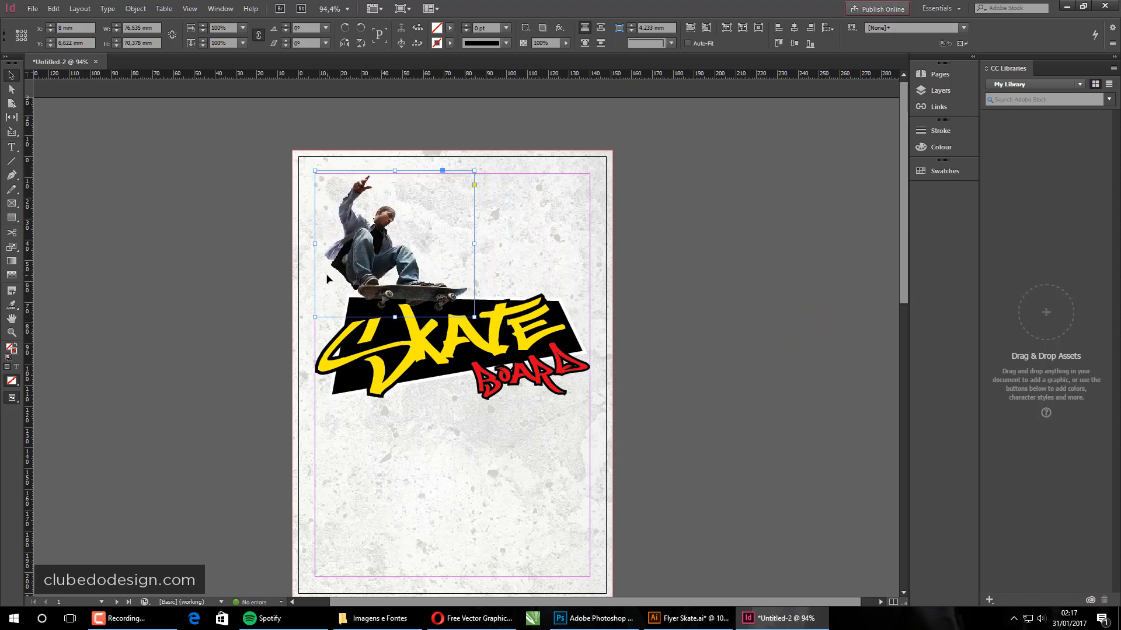
{"action": "left_click_drag", "start_coordinate": [474, 317], "coordinate": [591, 322]}
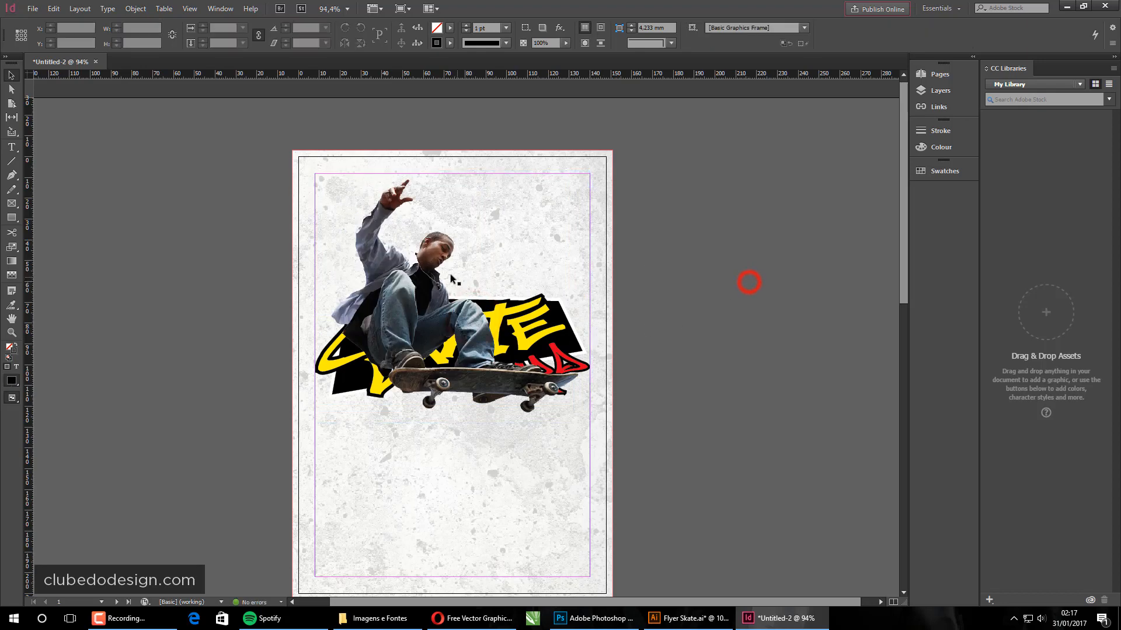
{"action": "left_click_drag", "start_coordinate": [438, 265], "coordinate": [426, 251]}
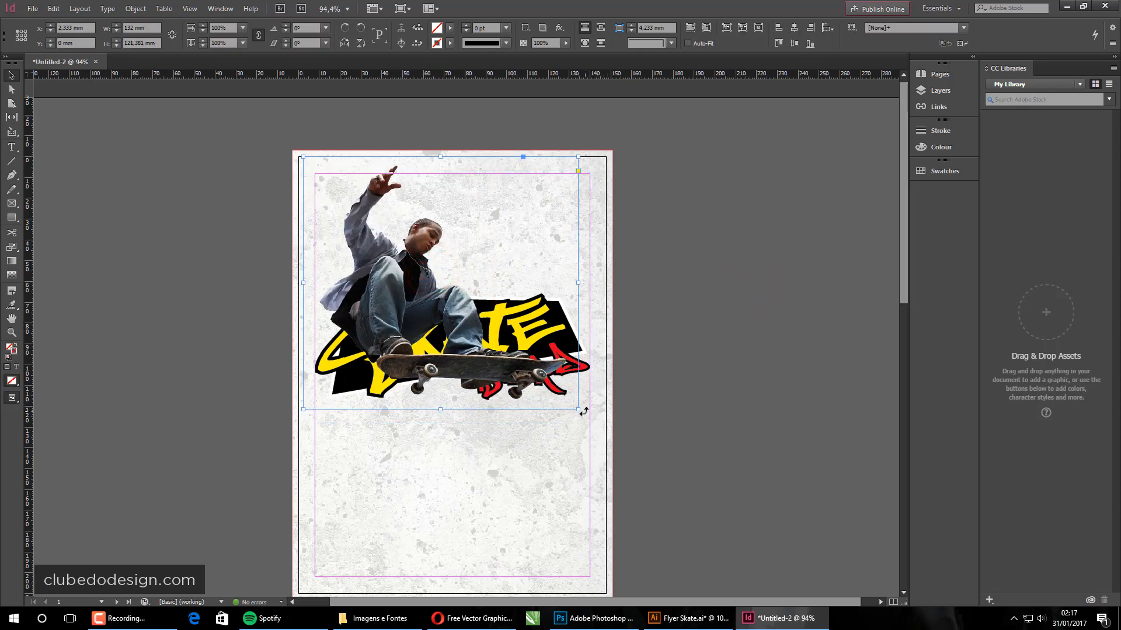
{"action": "left_click_drag", "start_coordinate": [577, 408], "coordinate": [590, 420]}
{"action": "left_click", "coordinate": [723, 384]}
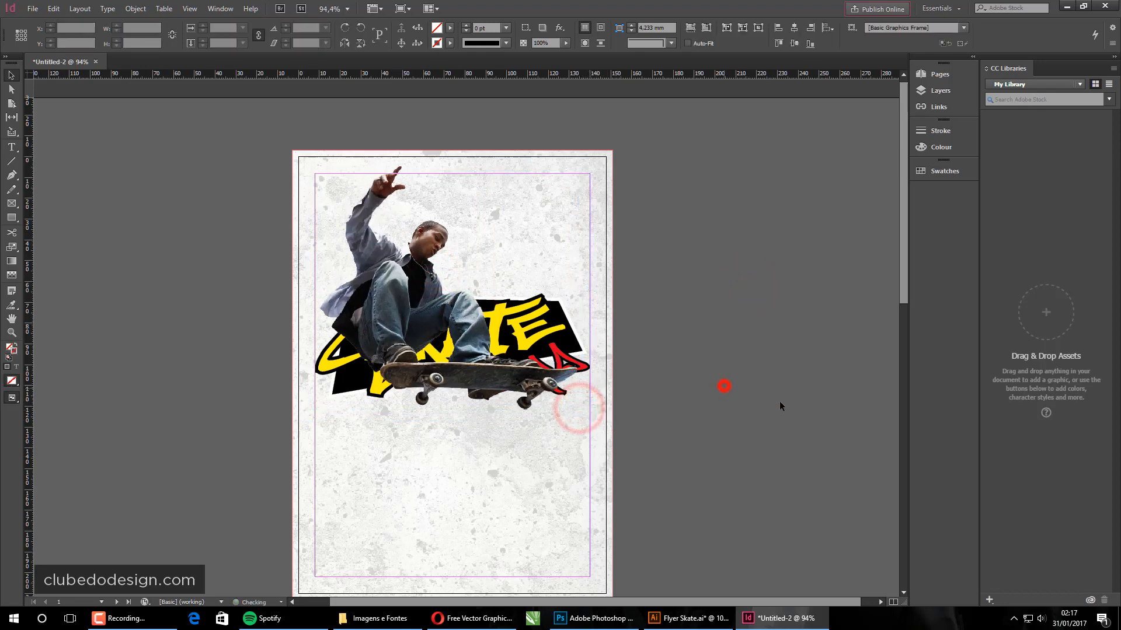
- Move the skater up past the page's upper edge and shift the Skate Board logo down to separate the two
{"action": "left_click", "coordinate": [348, 366]}
{"action": "left_click_drag", "start_coordinate": [364, 369], "coordinate": [403, 315]}
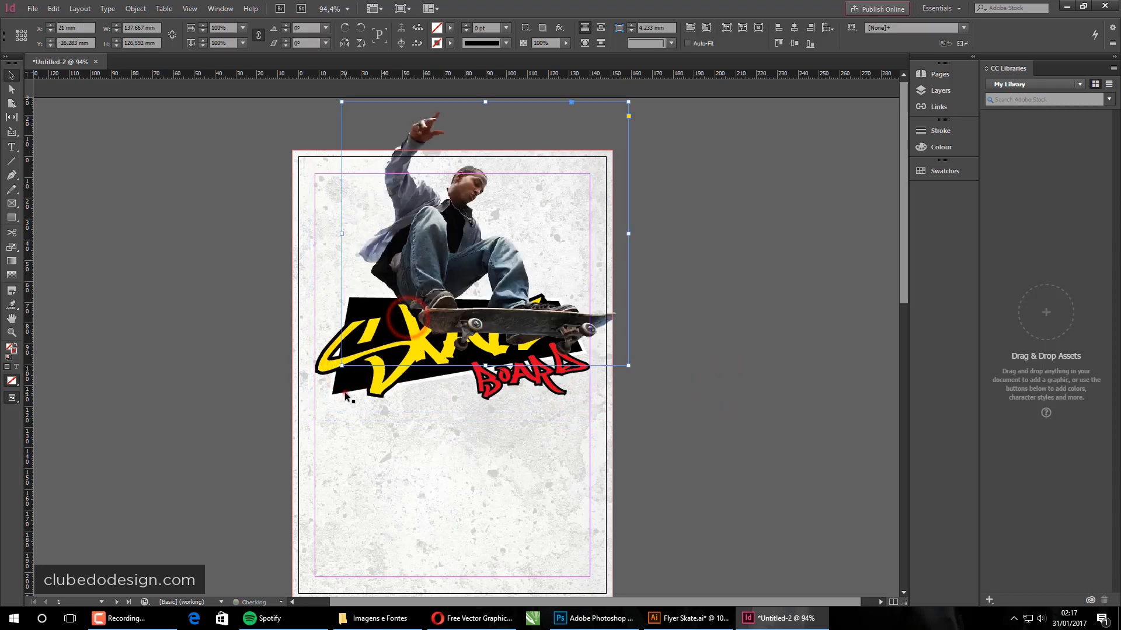
{"action": "left_click", "coordinate": [345, 394]}
{"action": "left_click_drag", "start_coordinate": [383, 391], "coordinate": [385, 468]}
{"action": "left_click", "coordinate": [653, 365]}
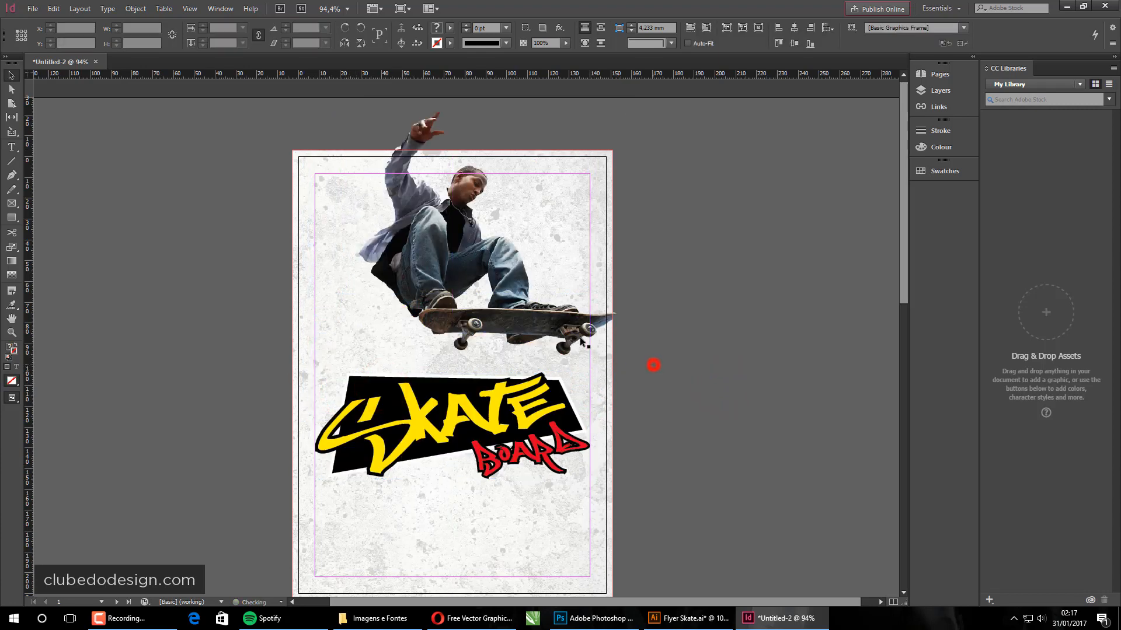
- Bring the skater back inside page 1 so the skateboard overlaps the upper edge of the logo
{"action": "left_click_drag", "start_coordinate": [571, 332], "coordinate": [520, 344]}
{"action": "left_click", "coordinate": [685, 355]}
{"action": "left_click", "coordinate": [704, 361]}
{"action": "left_click", "coordinate": [697, 342]}
{"action": "key", "text": "ctrl+0"}
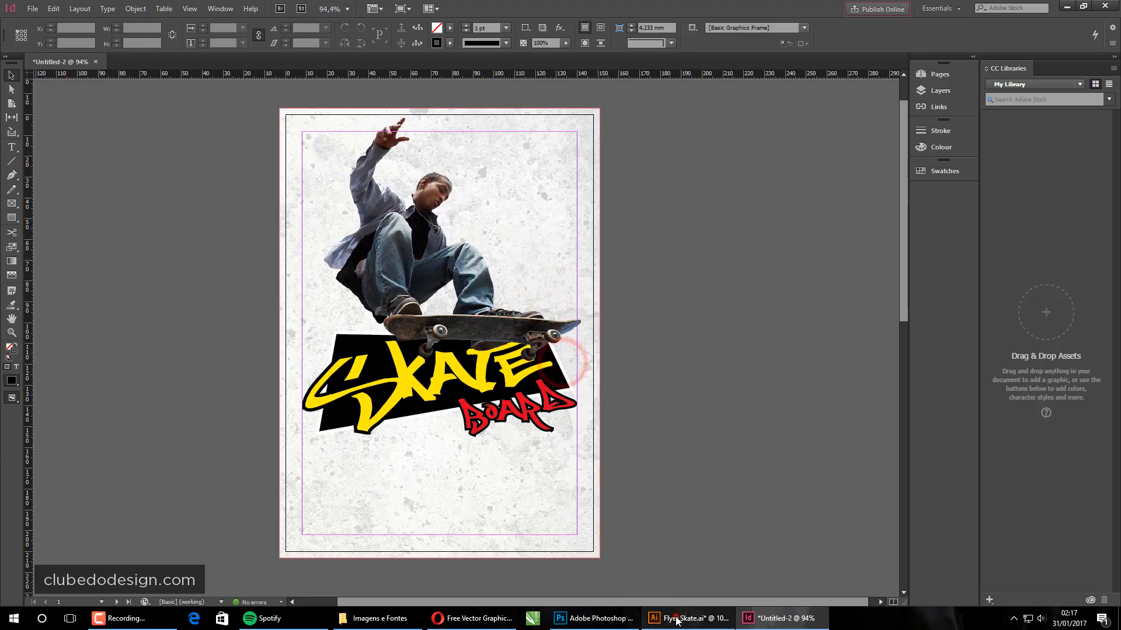
- Nudge the skater slightly left and down on page 1, then deselect it
{"action": "left_click", "coordinate": [677, 620]}
{"action": "left_click", "coordinate": [677, 620]}
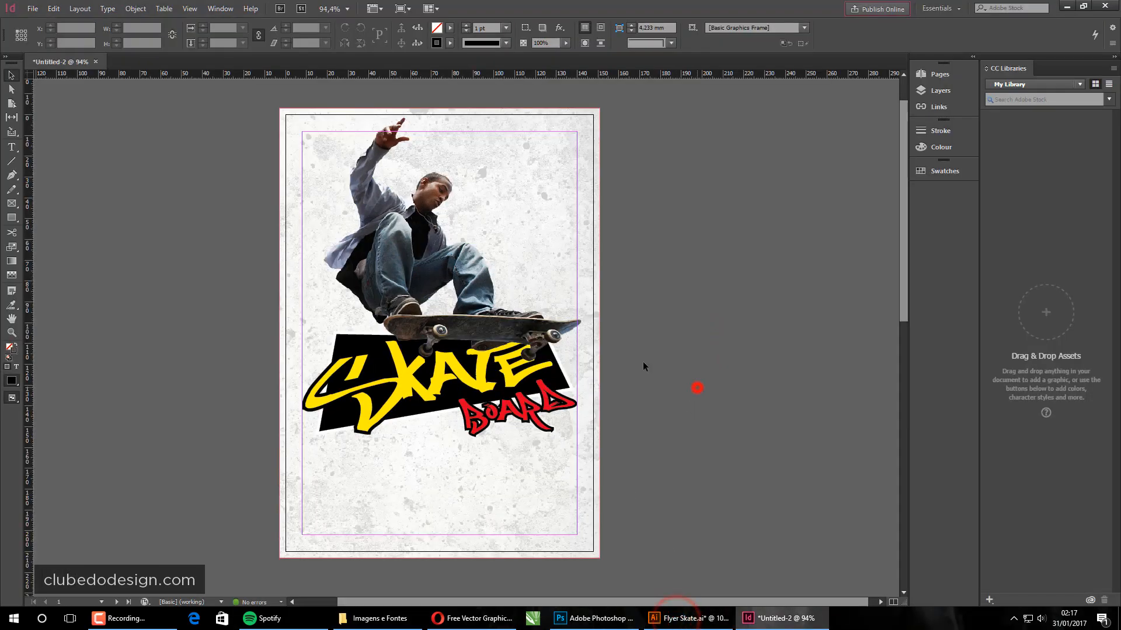
{"action": "left_click", "coordinate": [697, 387]}
{"action": "left_click", "coordinate": [418, 238]}
{"action": "left_click_drag", "start_coordinate": [426, 216], "coordinate": [419, 221]}
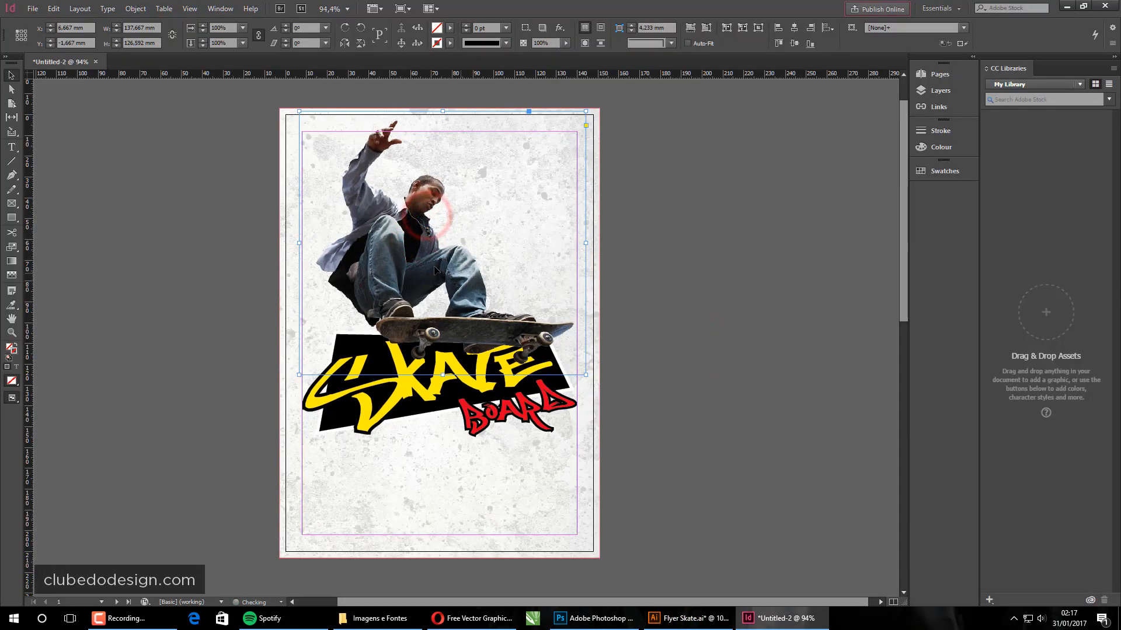
{"action": "left_click_drag", "start_coordinate": [433, 267], "coordinate": [437, 266]}
{"action": "left_click", "coordinate": [678, 298]}
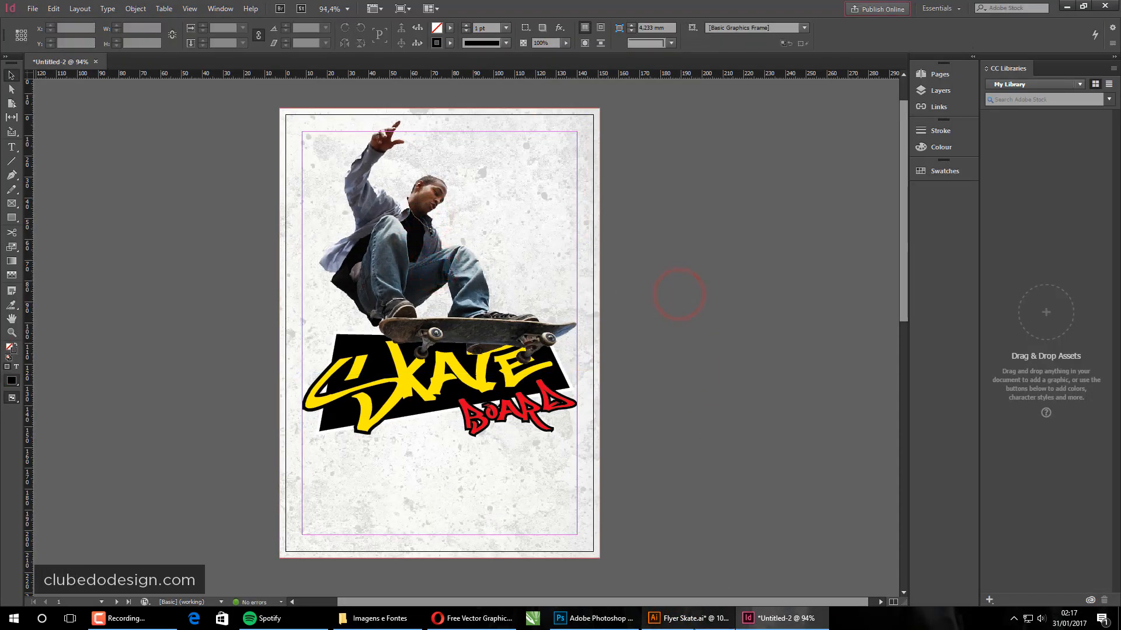
- Switch to Flyer Skate.ai in Illustrator and examine the paint splash behind the skater
{"action": "left_click", "coordinate": [688, 620]}
{"action": "left_click", "coordinate": [727, 262]}
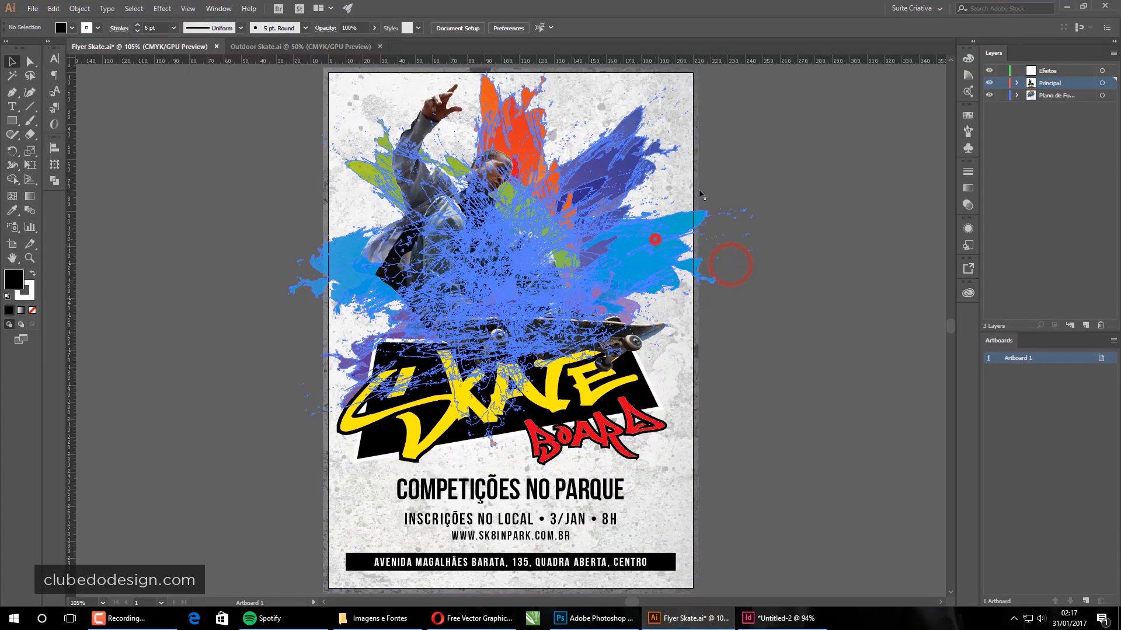
{"action": "left_click", "coordinate": [843, 263]}
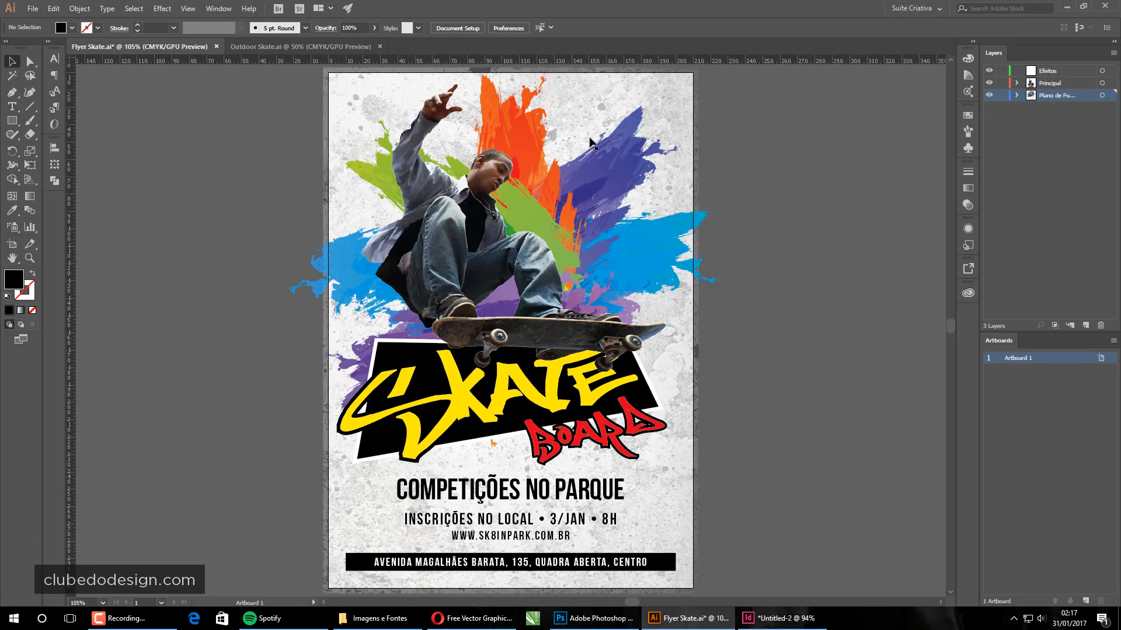
- Try moving the paint splash group up and to the right of the skater, then undo the move
{"action": "left_click", "coordinate": [696, 228]}
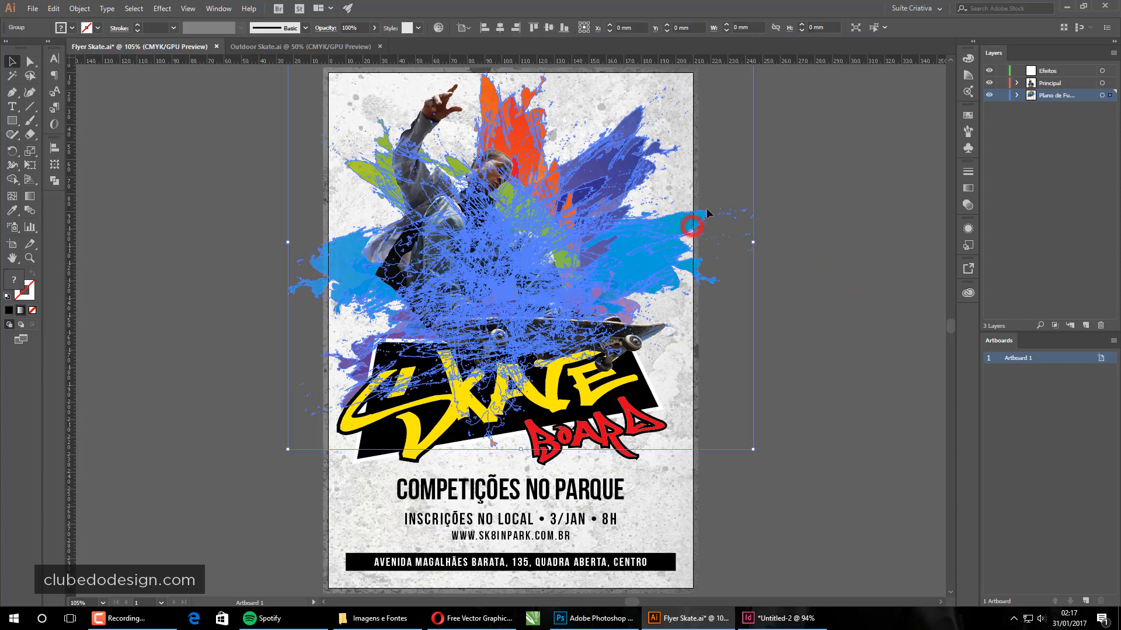
{"action": "left_click_drag", "start_coordinate": [652, 236], "coordinate": [907, 150]}
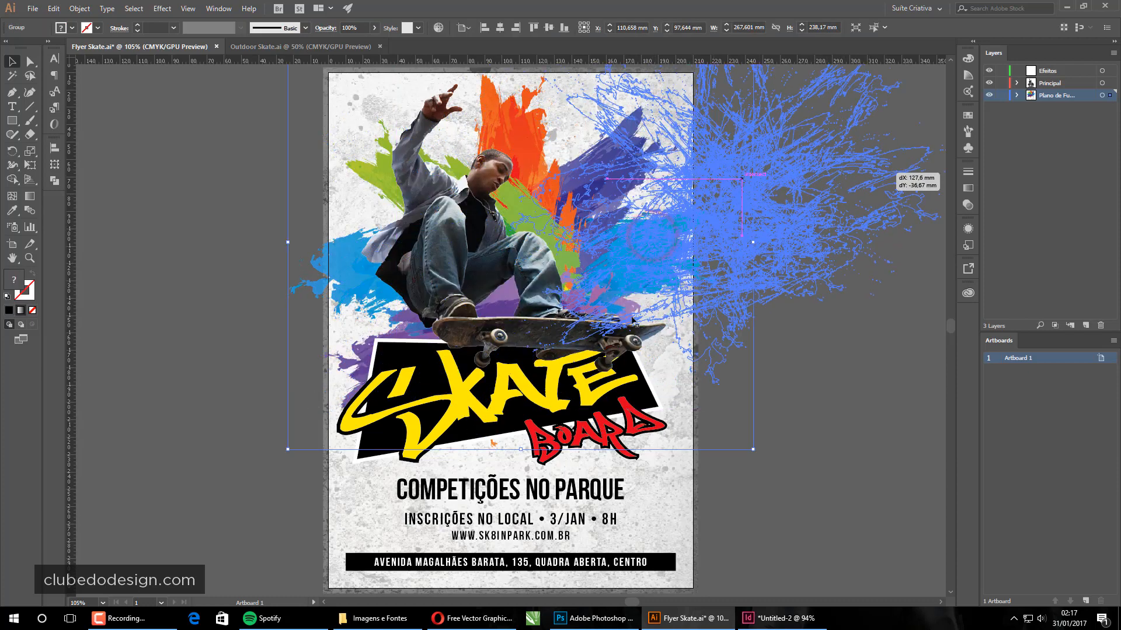
{"action": "left_click", "coordinate": [810, 536]}
{"action": "left_click", "coordinate": [789, 481]}
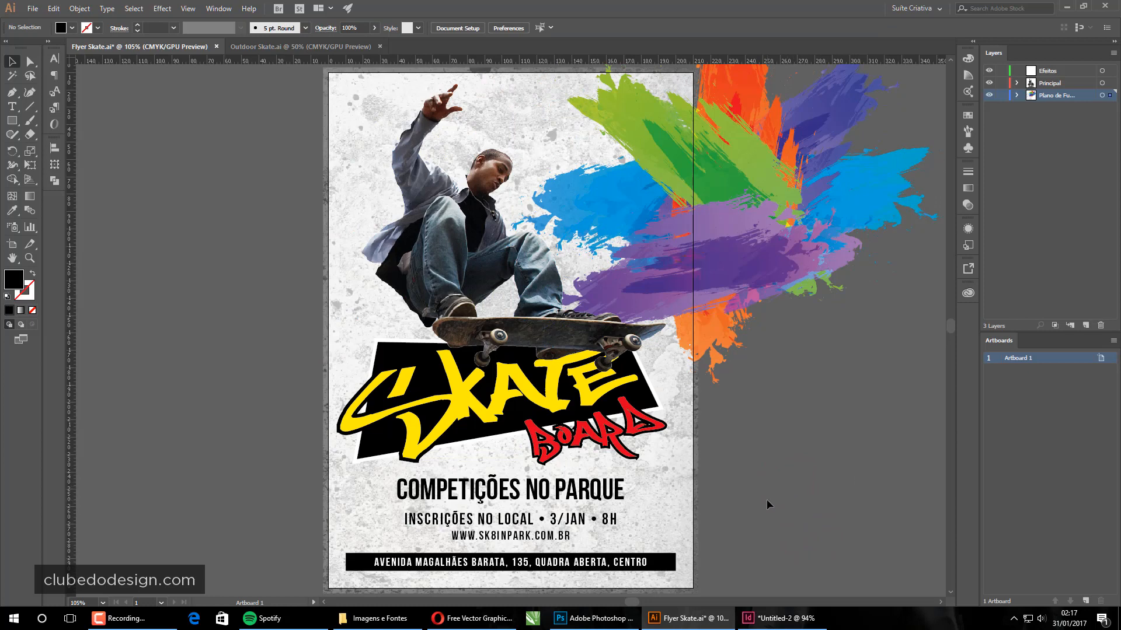
{"action": "key", "text": "ctrl+z"}
{"action": "left_click", "coordinate": [783, 451]}
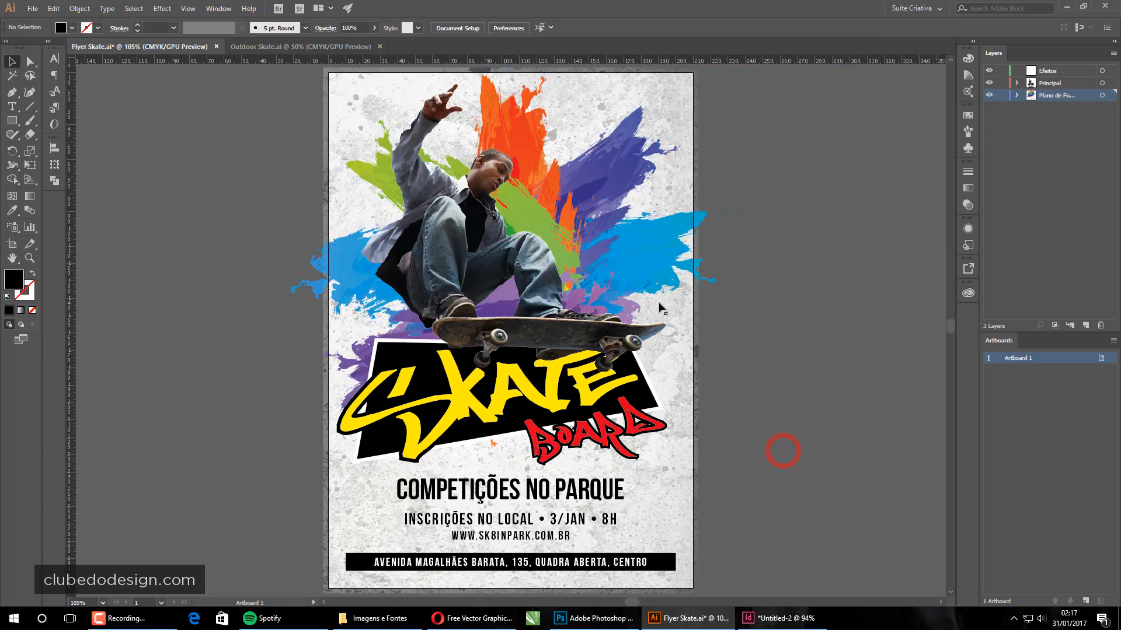
- Unlock the skater image in the Principal layer of Flyer Skate.ai and delete it
{"action": "left_click", "coordinate": [1017, 84]}
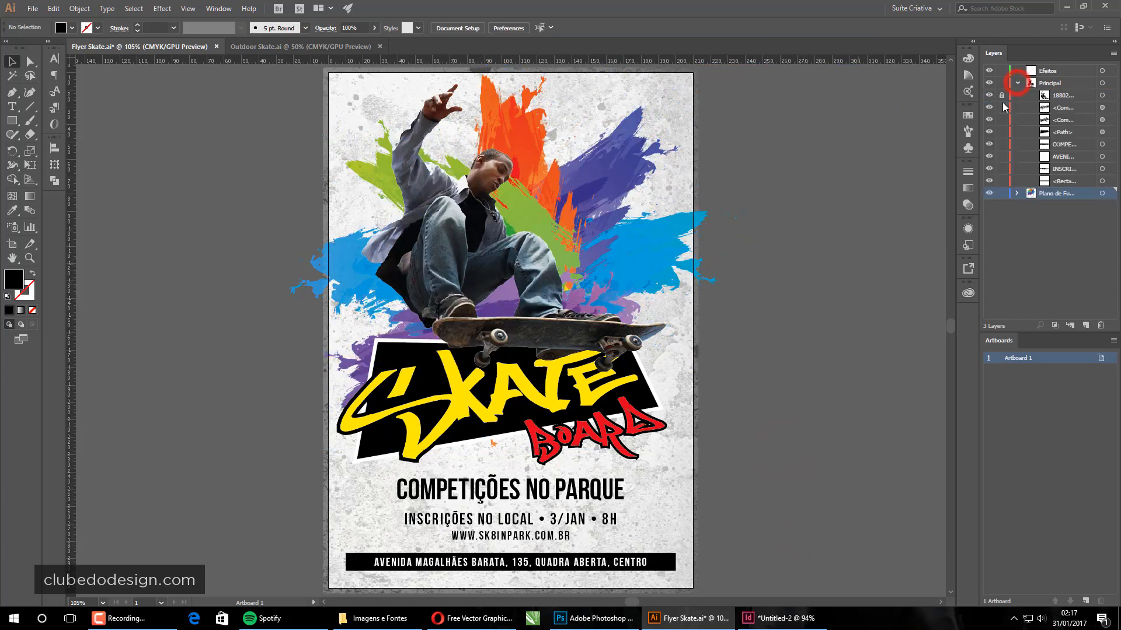
{"action": "left_click", "coordinate": [526, 239]}
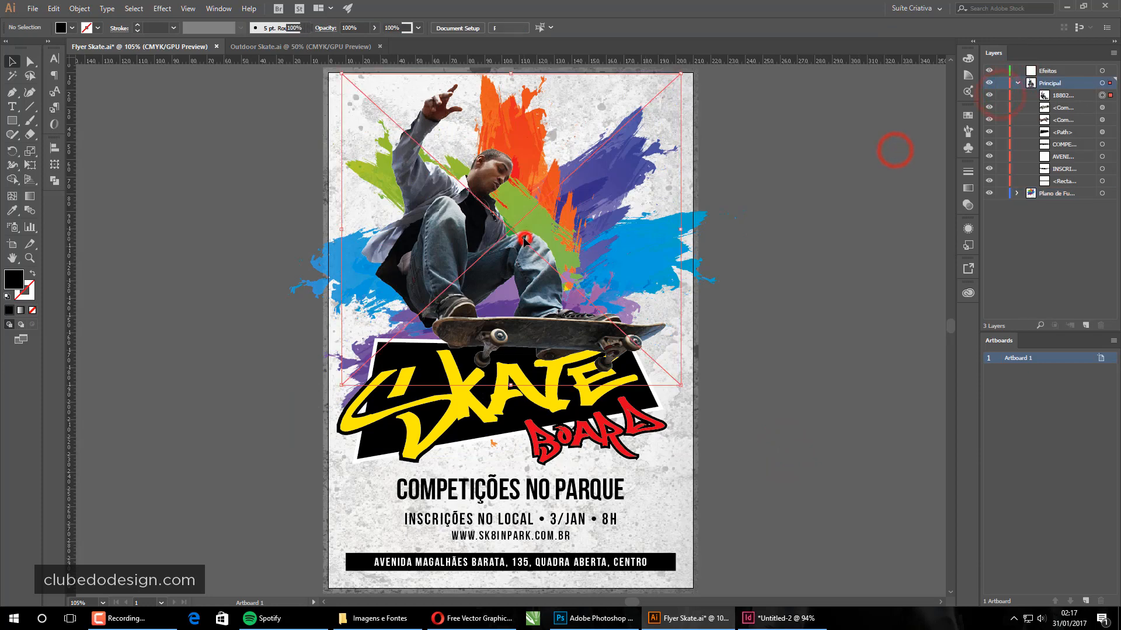
{"action": "key", "text": "Delete"}
- Delete the yellow Skate lettering, the red Board lettering and the black shape behind them from the flyer
{"action": "left_click", "coordinate": [591, 414]}
{"action": "key", "text": "Delete"}
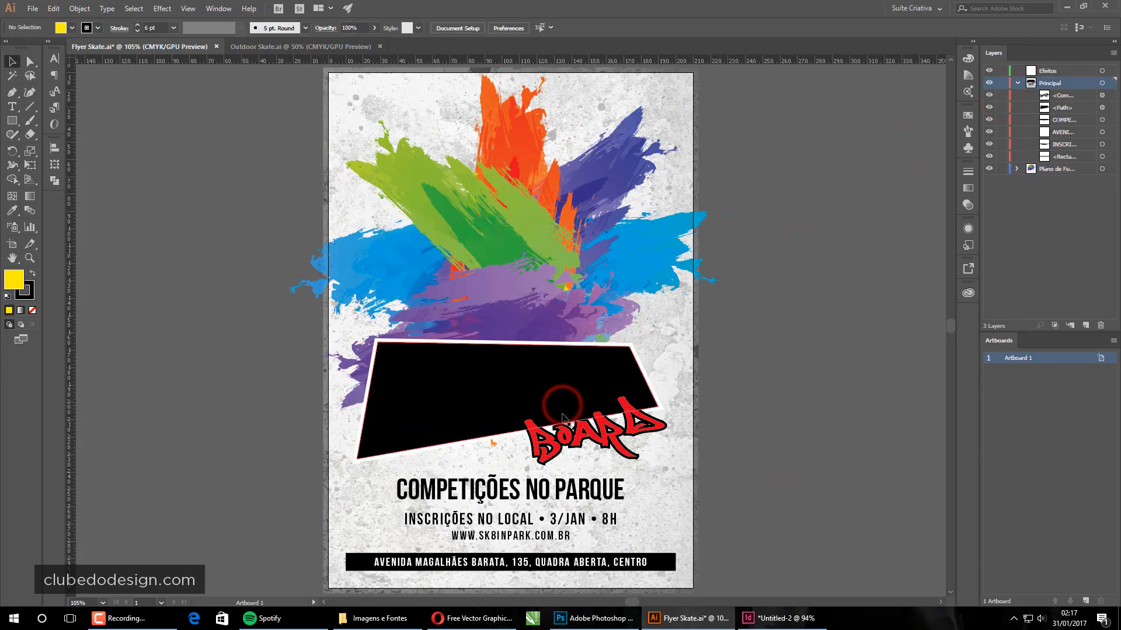
{"action": "left_click", "coordinate": [551, 414]}
{"action": "key", "text": "Delete"}
{"action": "left_click", "coordinate": [545, 405]}
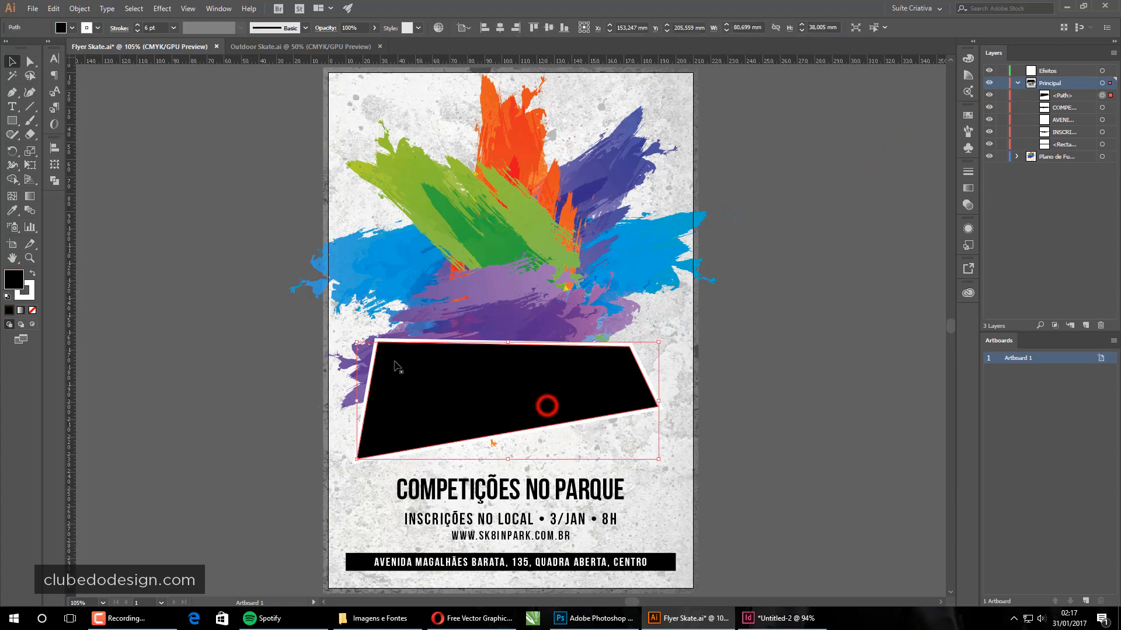
{"action": "key", "text": "Delete"}
{"action": "left_click", "coordinate": [810, 383]}
{"action": "left_click", "coordinate": [788, 302]}
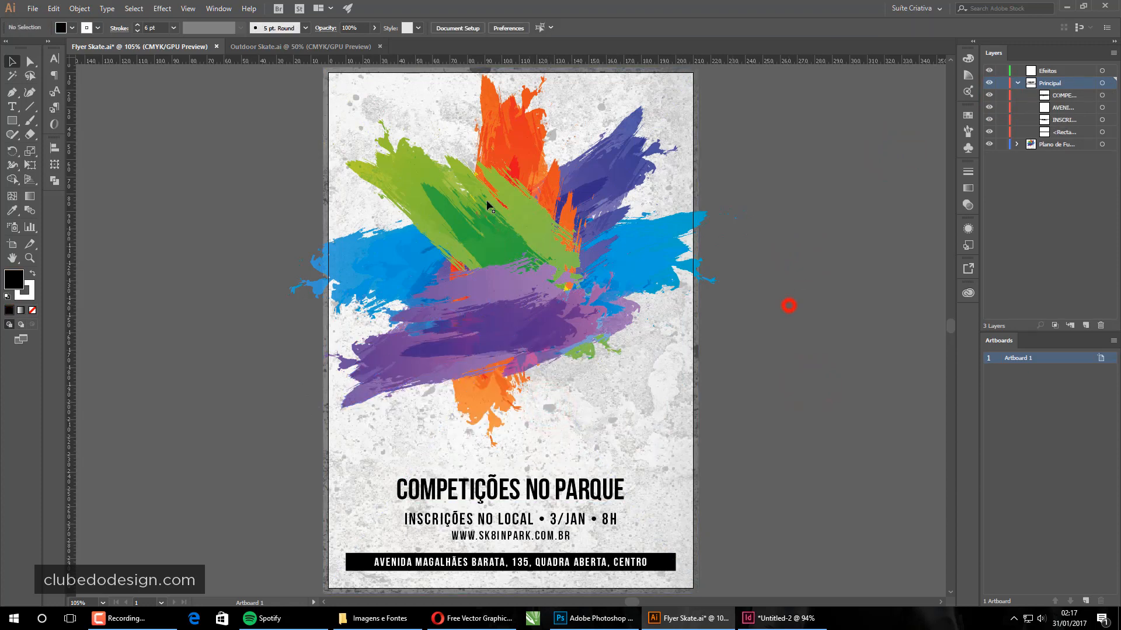
- Delete the concrete texture background from the Plano de Fundo layer, leaving the paint splash in place
{"action": "left_click", "coordinate": [481, 207]}
{"action": "left_click", "coordinate": [752, 361]}
{"action": "left_click", "coordinate": [683, 360]}
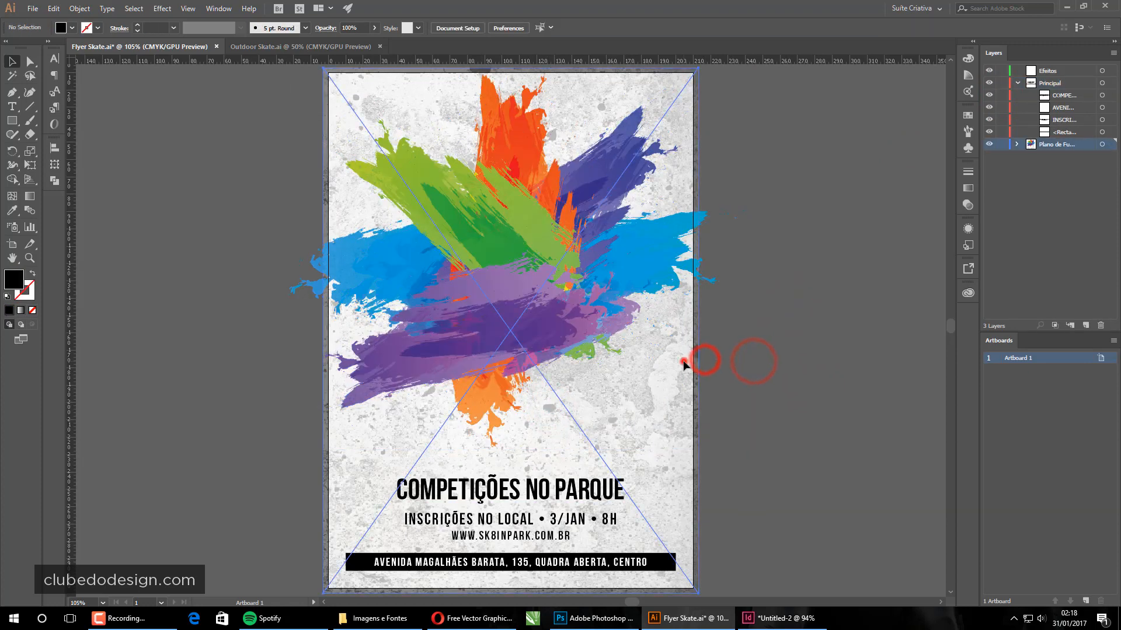
{"action": "key", "text": "Delete"}
{"action": "left_click", "coordinate": [782, 318]}
{"action": "left_click", "coordinate": [848, 407]}
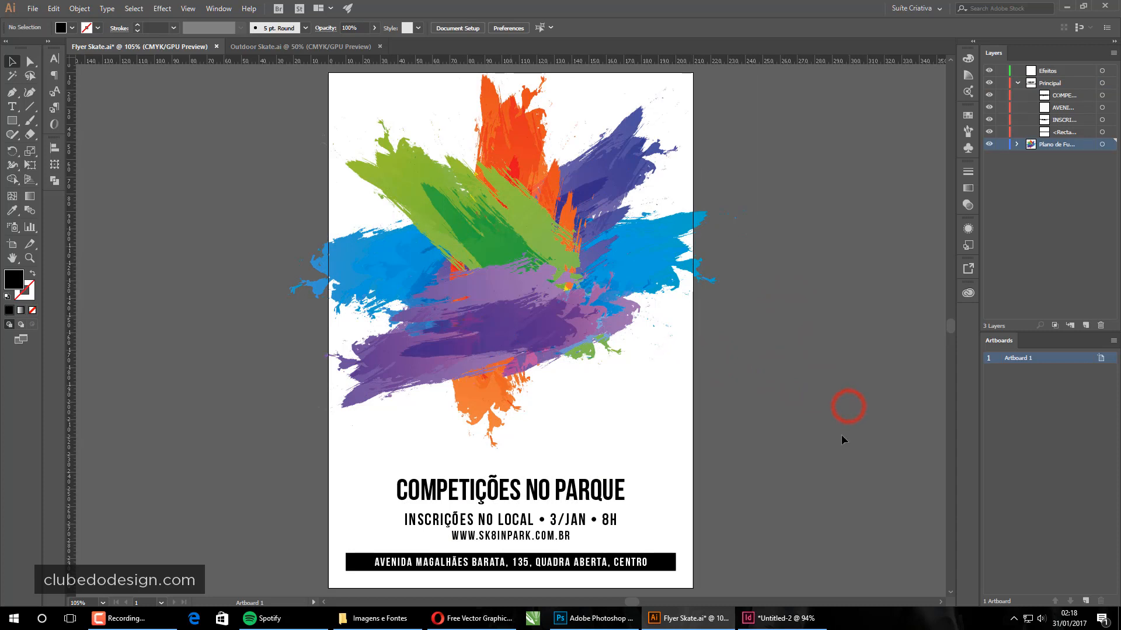
- Select the whole paint splash group, open Asset Export and dismiss its introductory tip
{"action": "left_click_drag", "start_coordinate": [243, 85], "coordinate": [729, 384]}
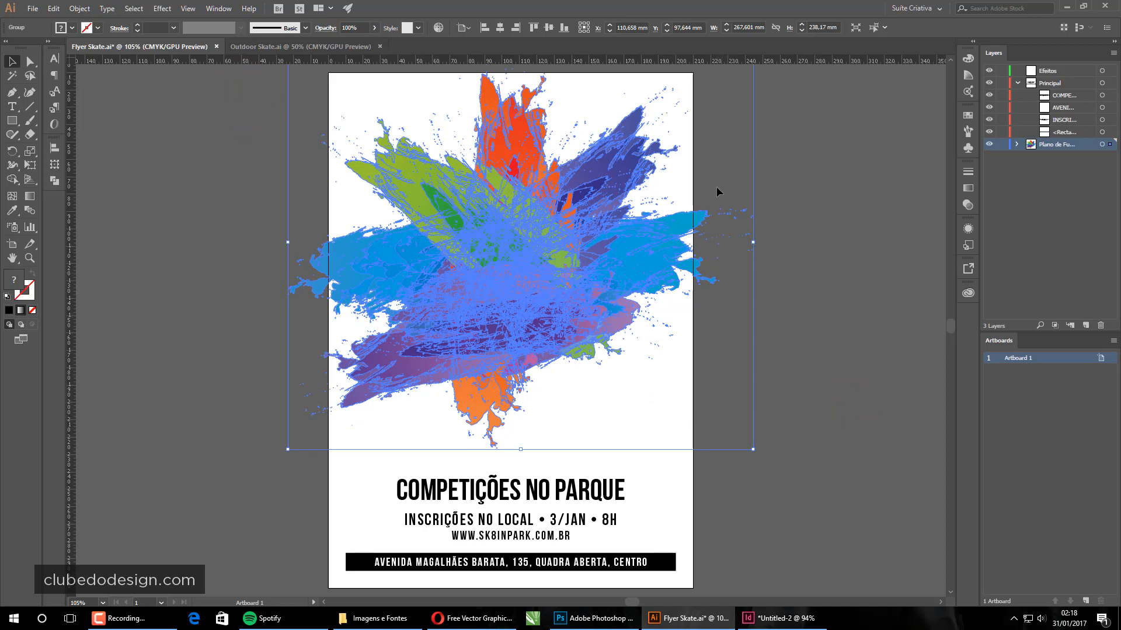
{"action": "left_click", "coordinate": [389, 304]}
{"action": "left_click", "coordinate": [967, 270]}
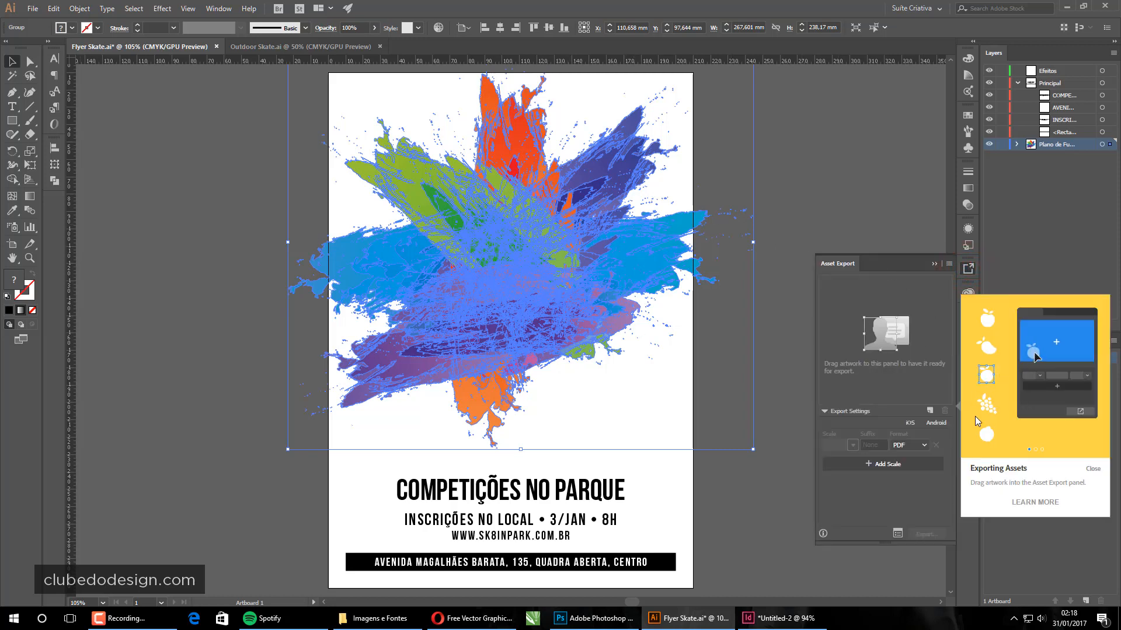
{"action": "left_click", "coordinate": [1092, 469]}
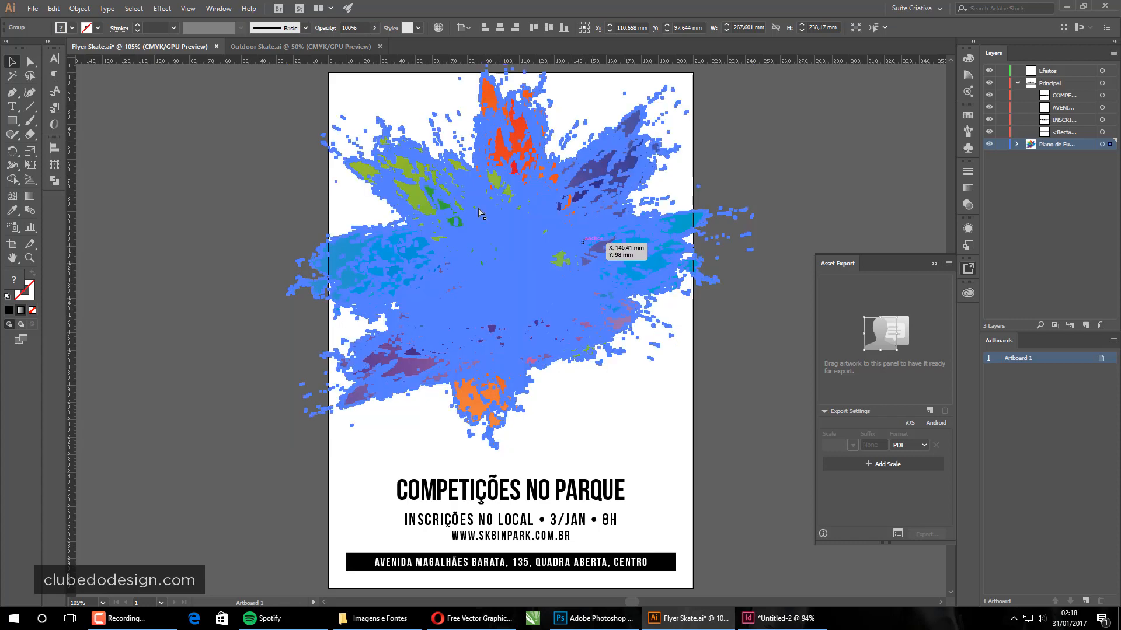
- Create a new print document in Illustrator with the Letter preset, 215.9 × 279.4 mm, in CMYK
{"action": "left_click", "coordinate": [32, 9]}
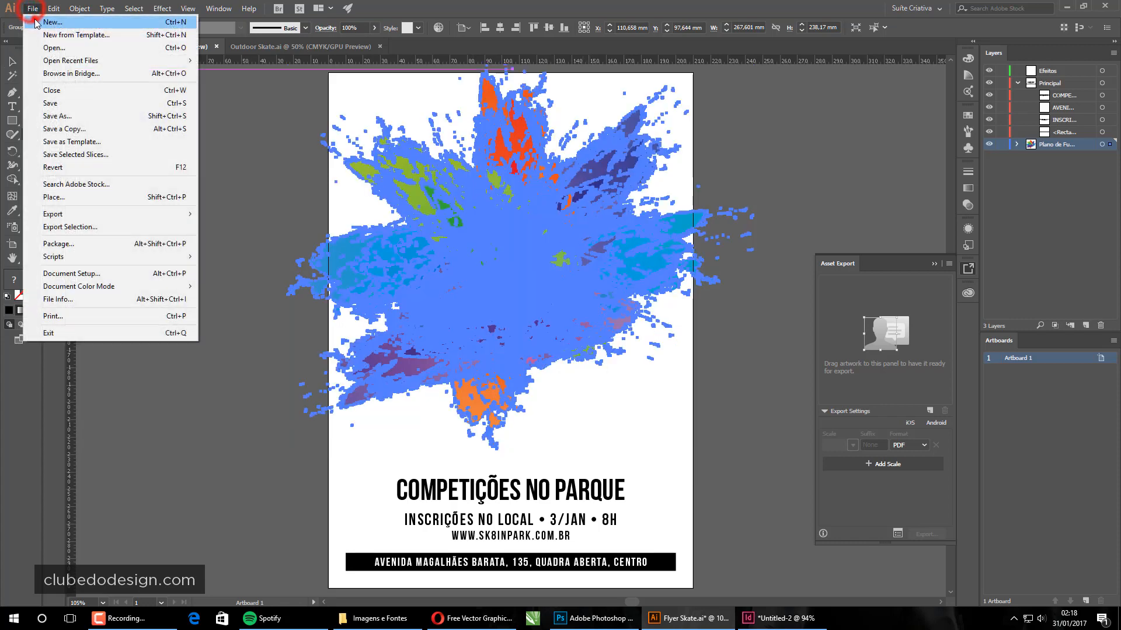
{"action": "left_click", "coordinate": [42, 17]}
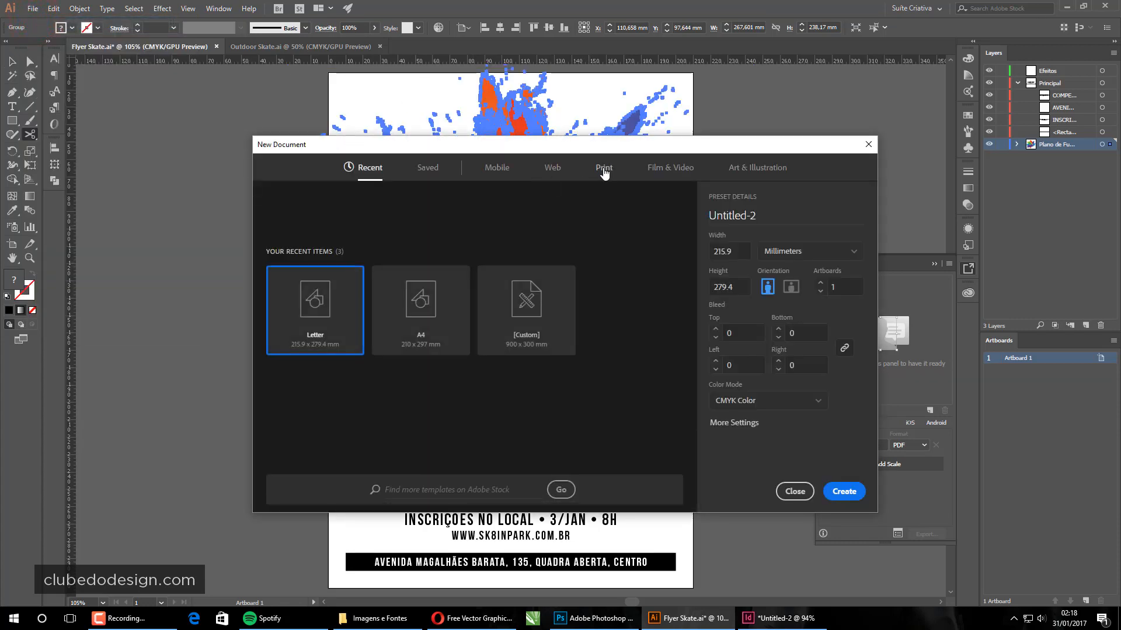
{"action": "left_click", "coordinate": [604, 167]}
{"action": "left_click", "coordinate": [845, 491]}
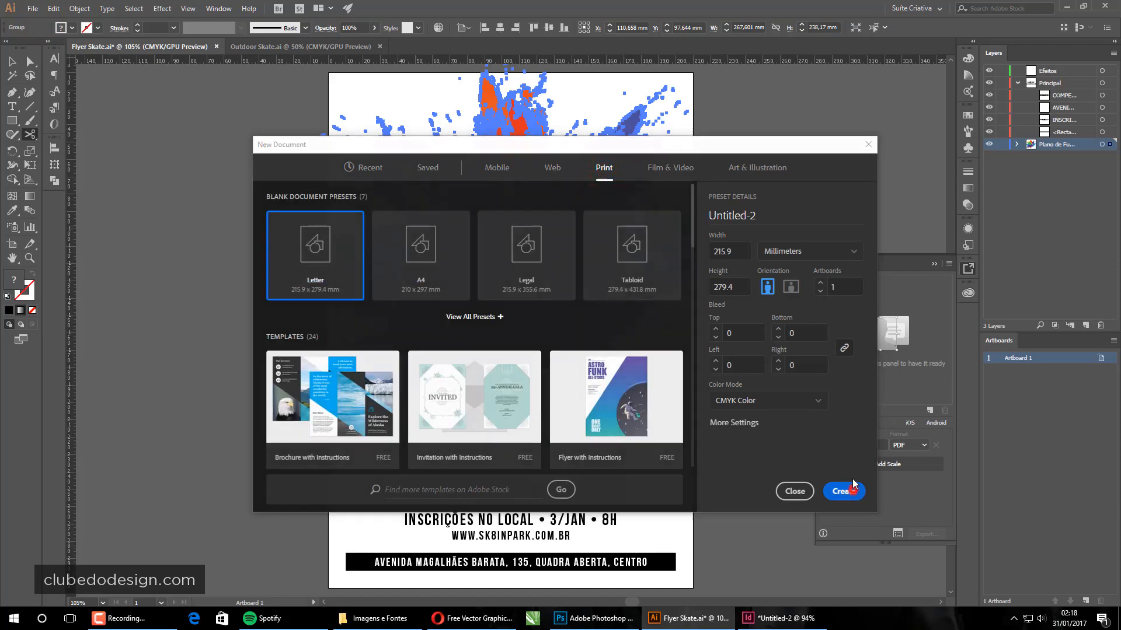
- Paste the copied Skate Board logo into the new Letter document, then undo the paste
{"action": "key", "text": "ctrl+v"}
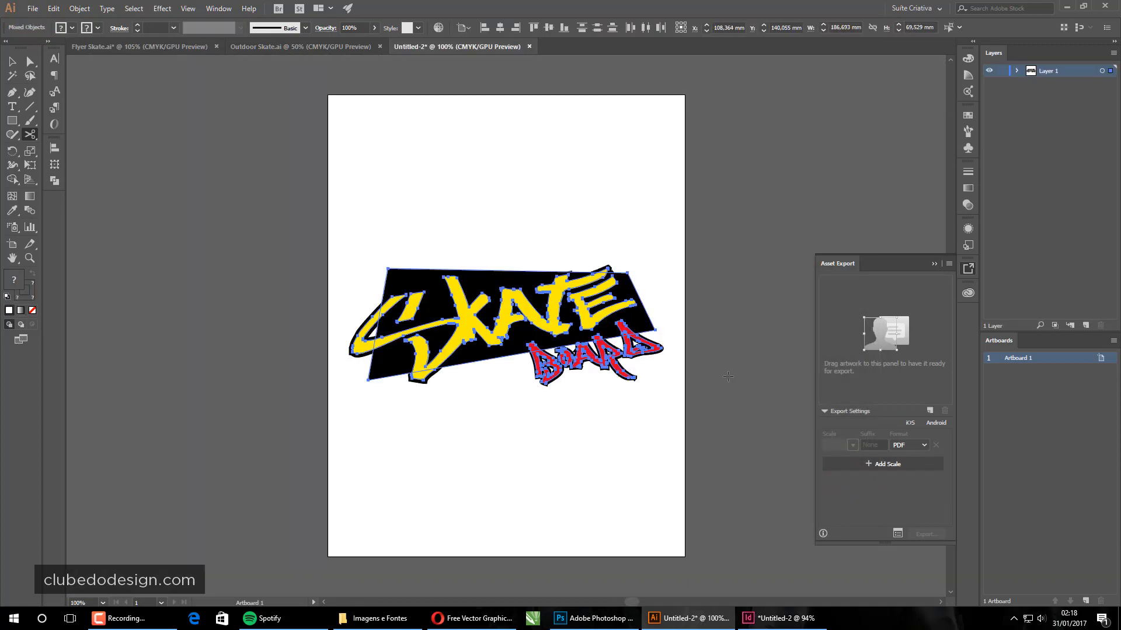
{"action": "left_click", "coordinate": [292, 178]}
{"action": "key", "text": "ctrl+z"}
- Copy the paint splash group from Flyer Skate.ai into the new Letter document and position it over the artboard
{"action": "left_click", "coordinate": [173, 46]}
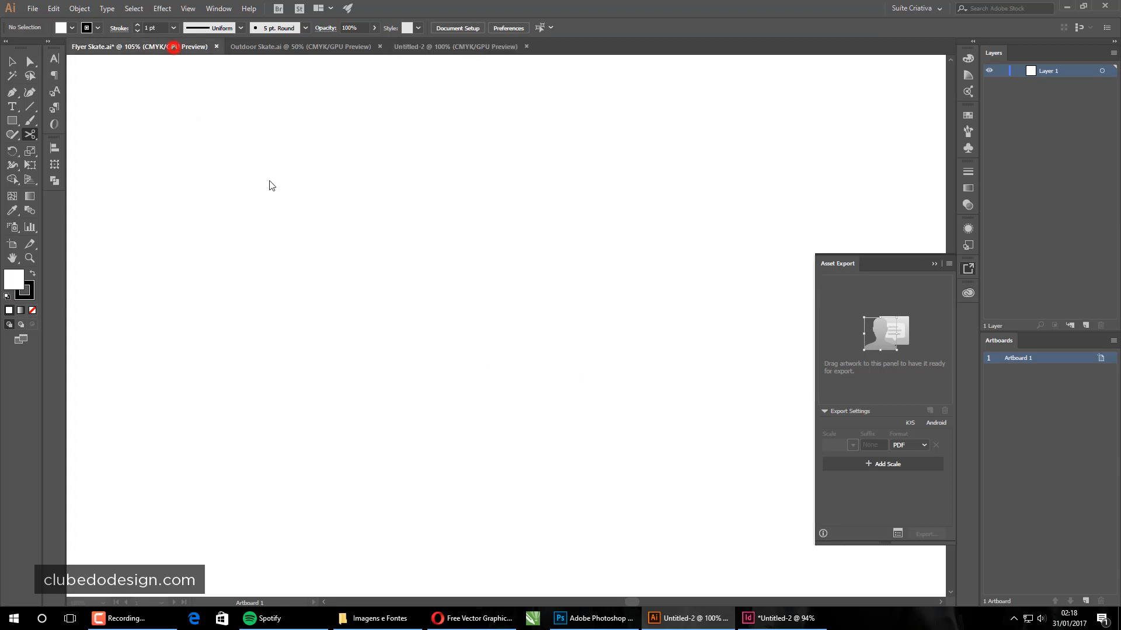
{"action": "key", "text": "v"}
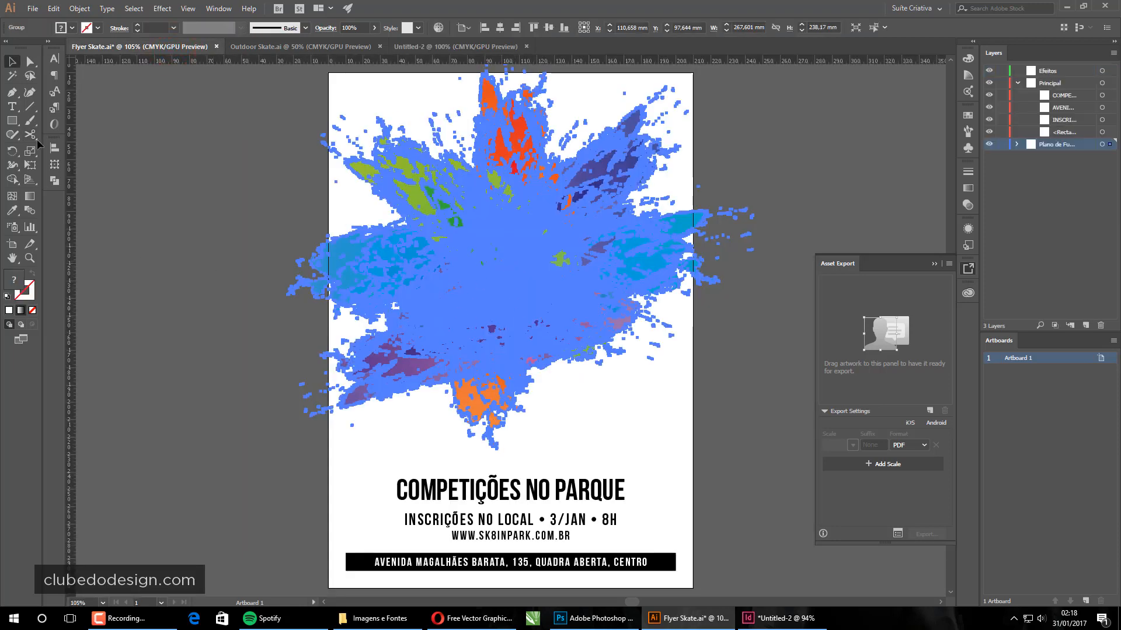
{"action": "left_click", "coordinate": [290, 220]}
{"action": "left_click_drag", "start_coordinate": [495, 270], "coordinate": [438, 180]}
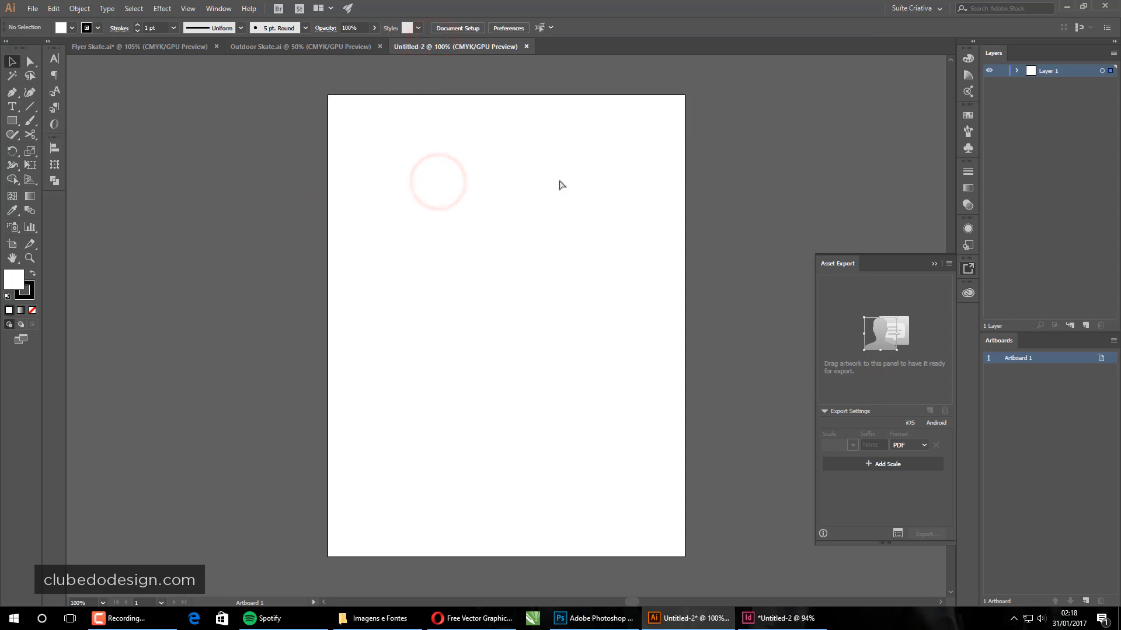
{"action": "left_click_drag", "start_coordinate": [514, 312], "coordinate": [523, 354]}
- Fit the artboard to the paint splash group, about 267.6 × 238.17 mm, and deselect the artwork
{"action": "left_click", "coordinate": [21, 247]}
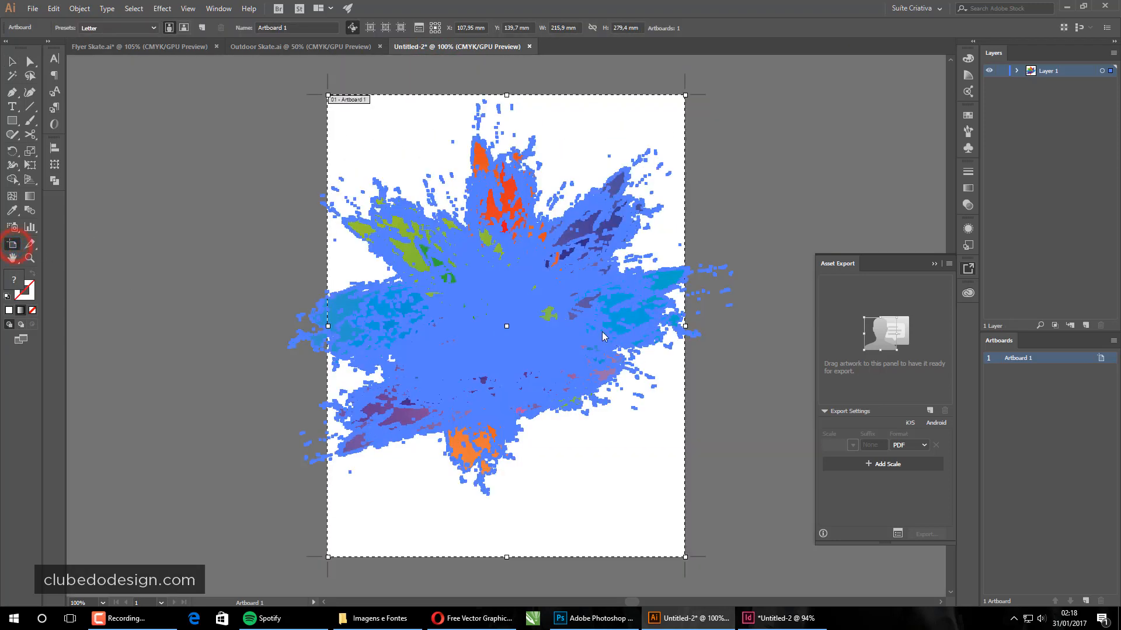
{"action": "left_click", "coordinate": [529, 316]}
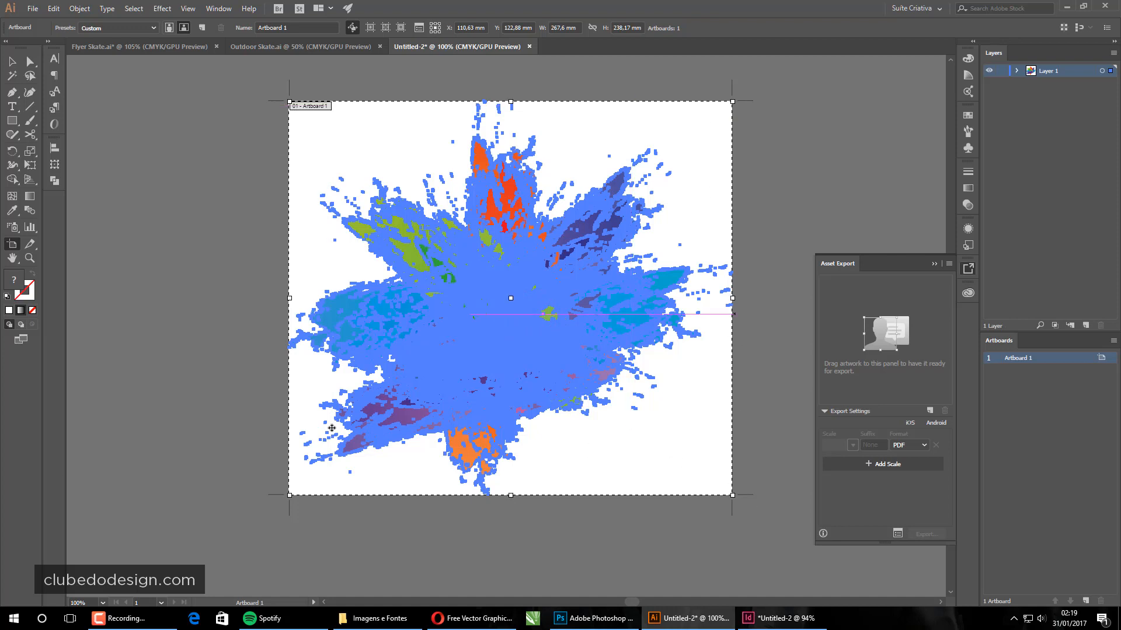
{"action": "left_click", "coordinate": [13, 63]}
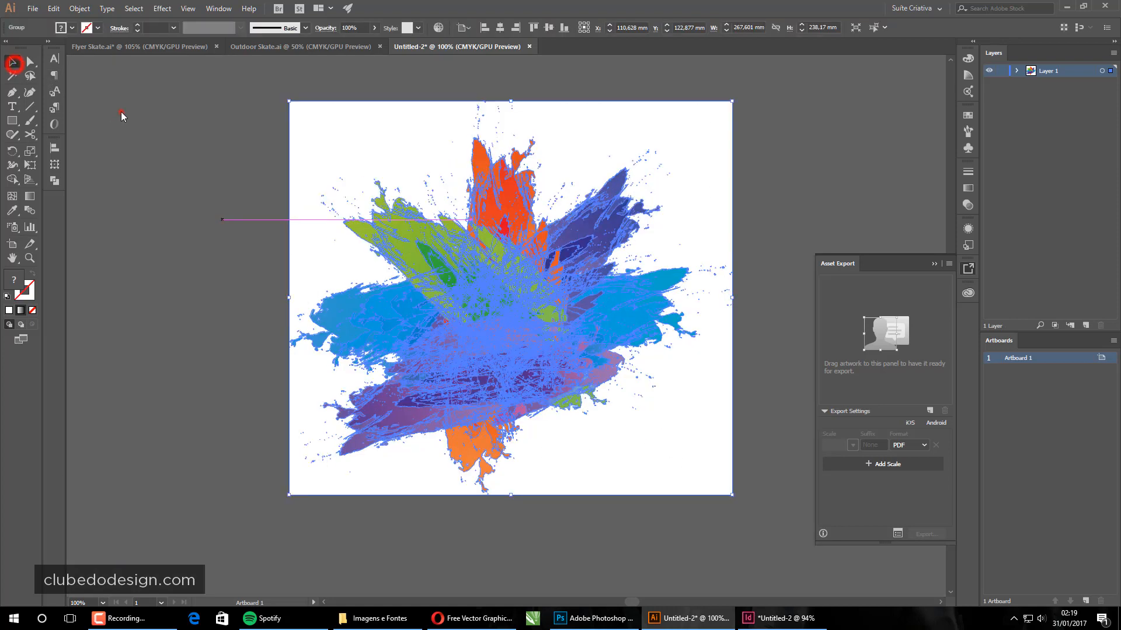
{"action": "left_click", "coordinate": [121, 116]}
- Review the file formats offered by Export As, then check the Save As options, cancelling both without saving
{"action": "key", "text": "alt+f"}
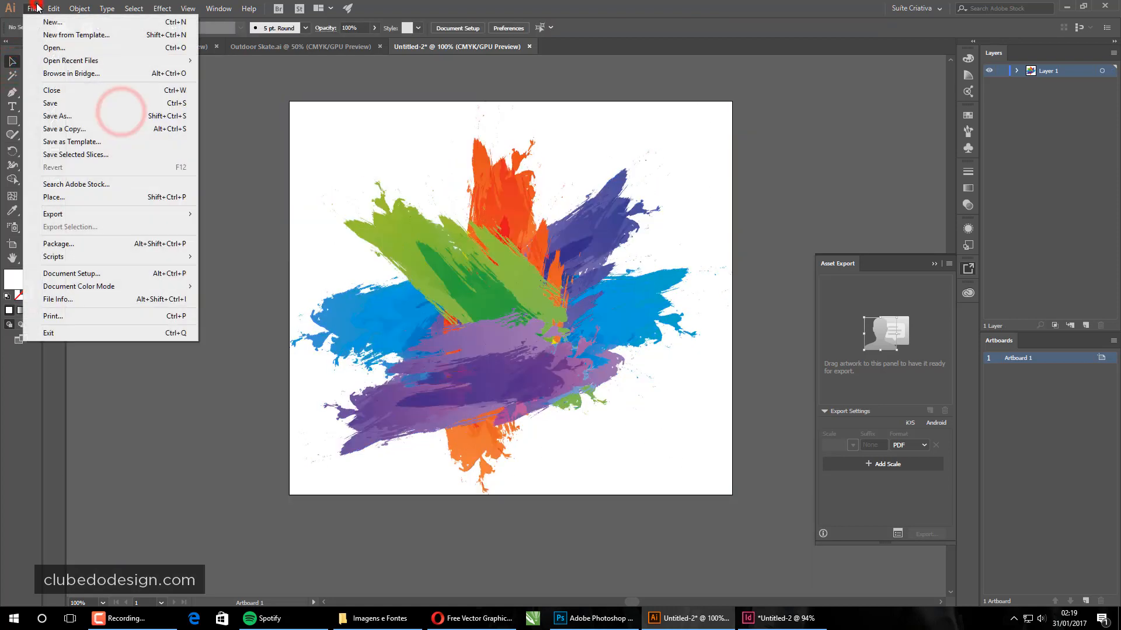
{"action": "left_click", "coordinate": [68, 216]}
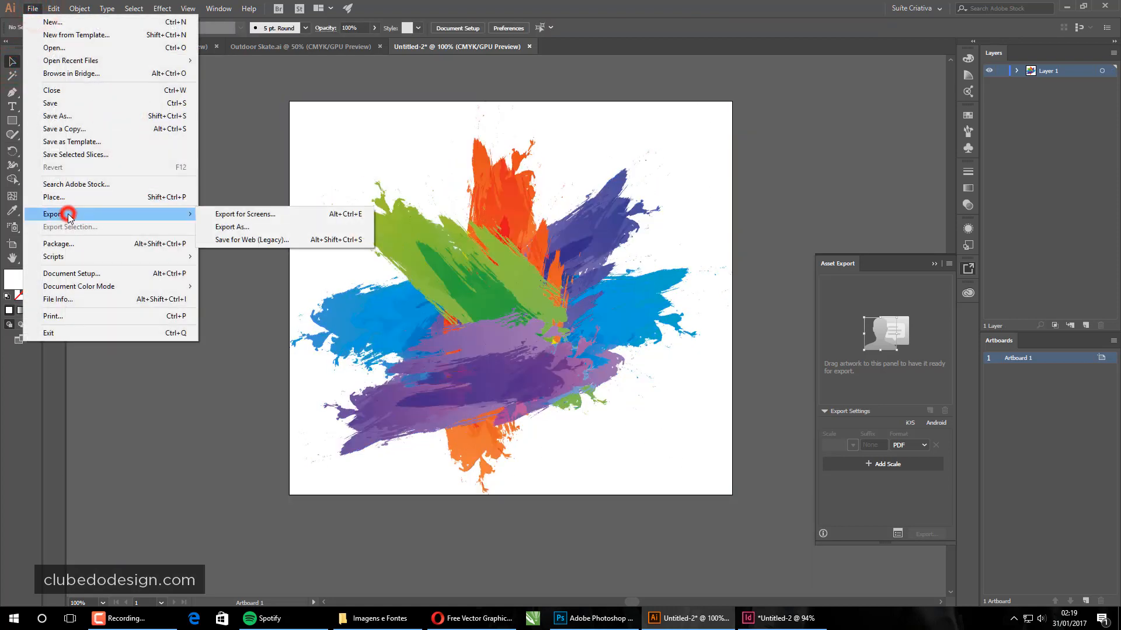
{"action": "left_click", "coordinate": [263, 226]}
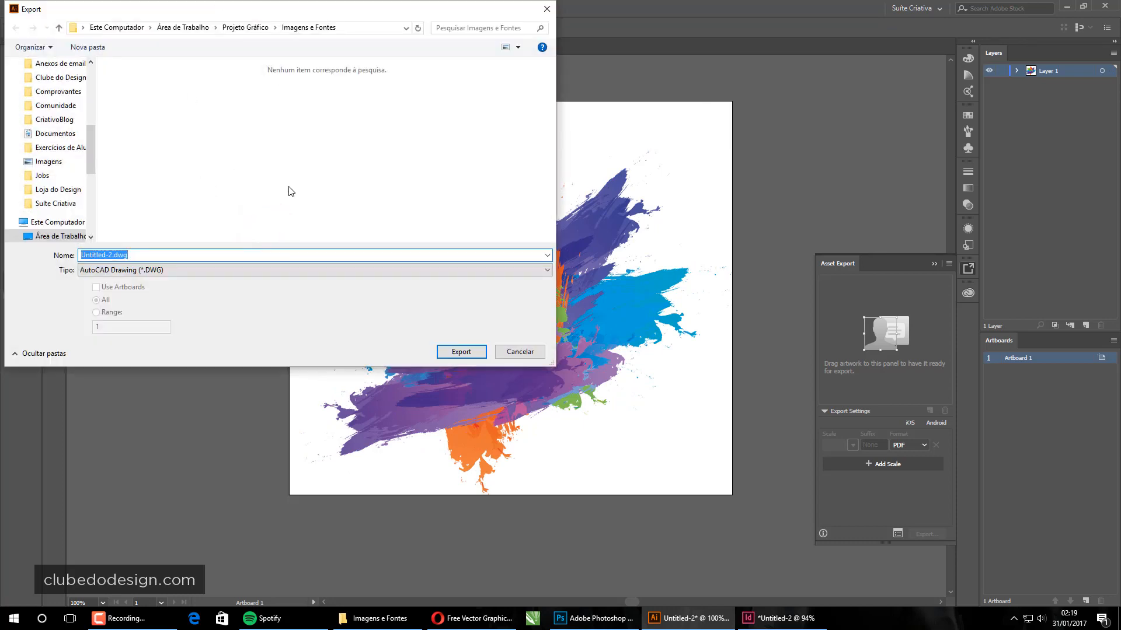
{"action": "left_click", "coordinate": [155, 271]}
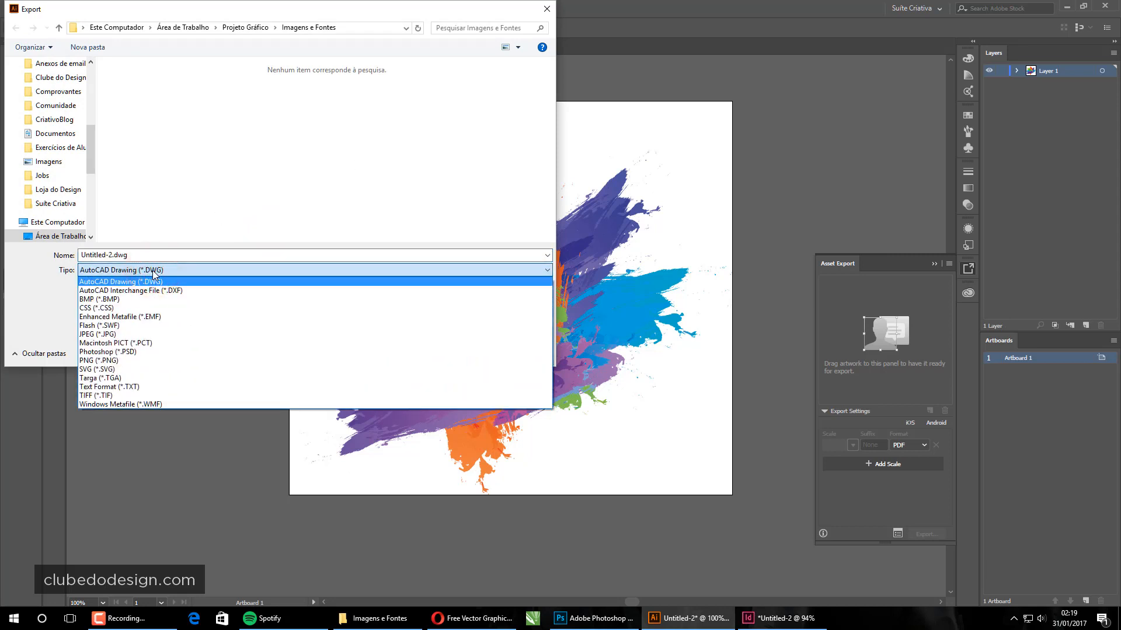
{"action": "left_click", "coordinate": [547, 9]}
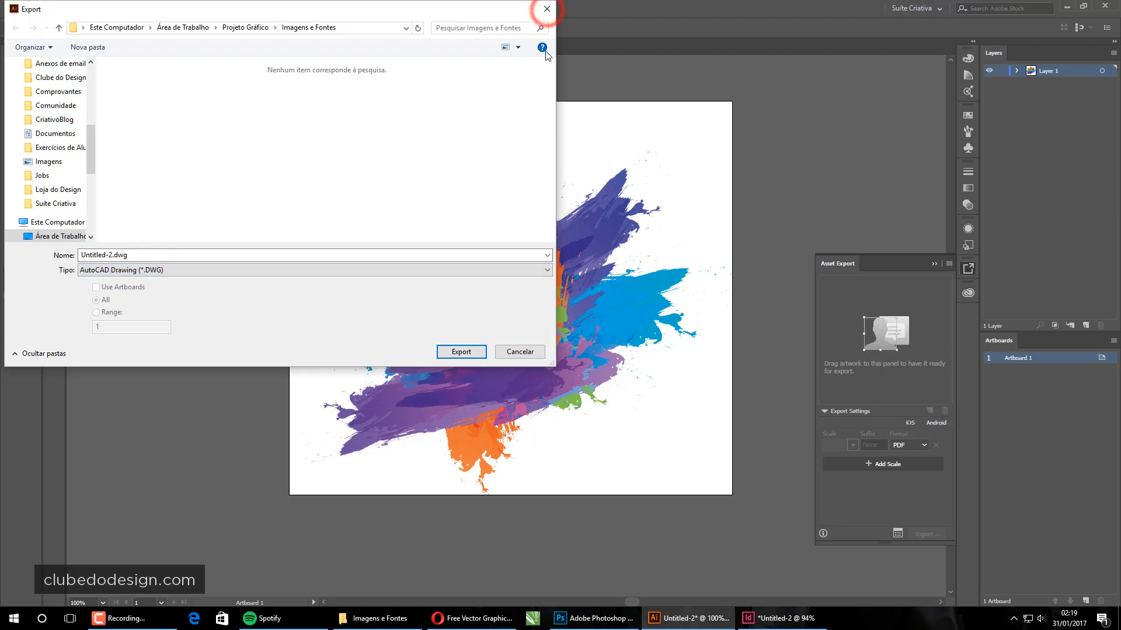
{"action": "key", "text": "ctrl+shift+s"}
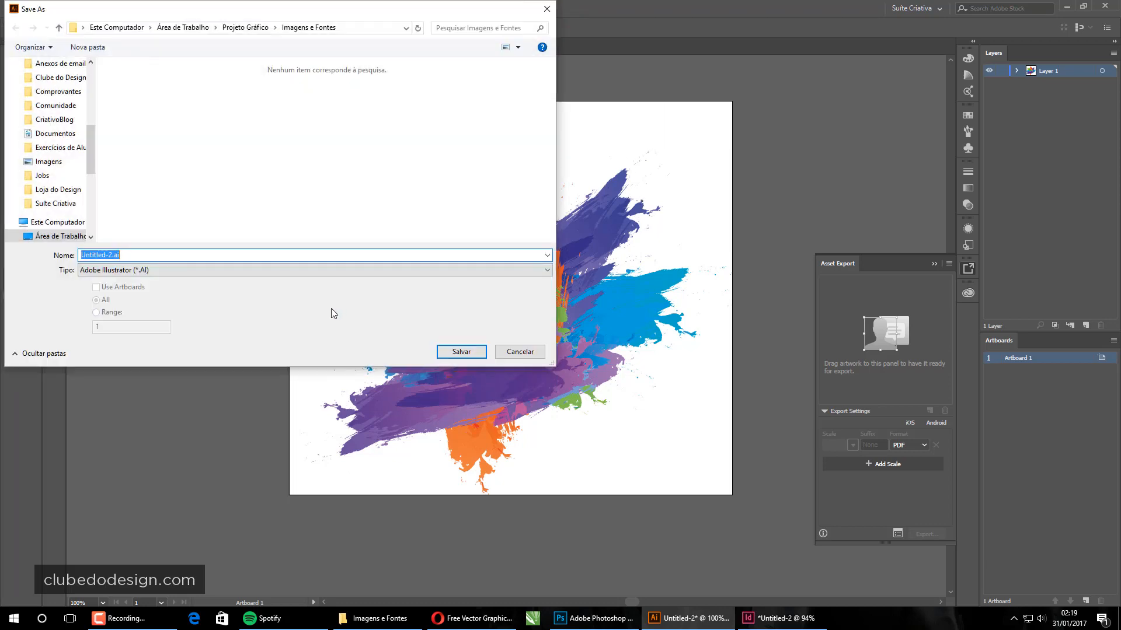
{"action": "key", "text": "Escape"}
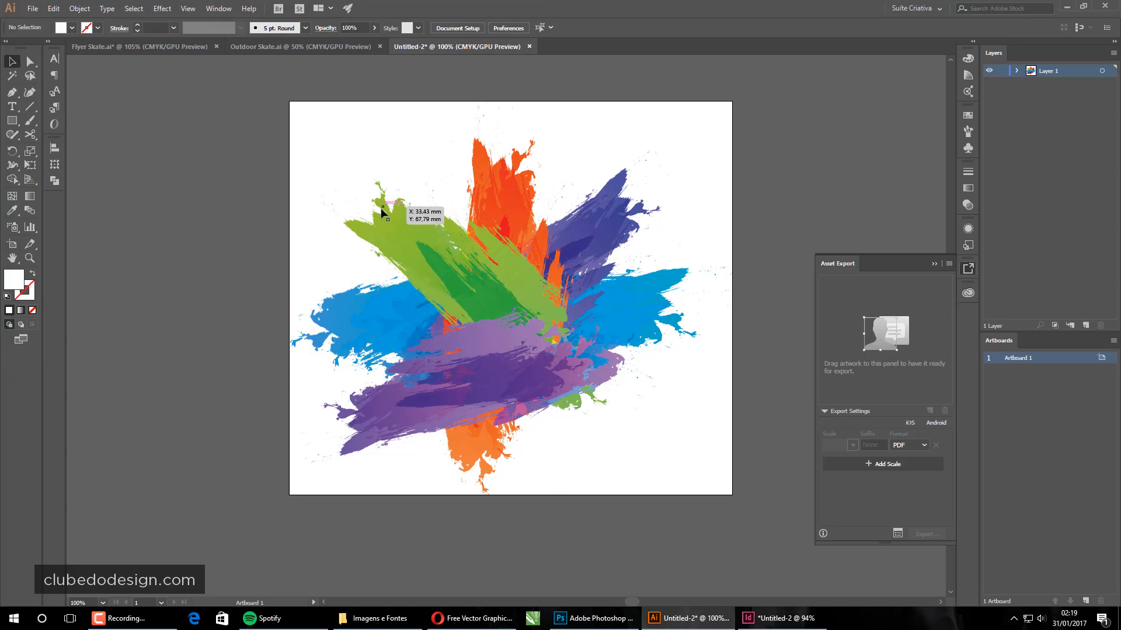
- Switch to Flyer Skate.ai and add the whole paint splash group to Asset Export as a single asset
{"action": "left_click", "coordinate": [304, 47]}
{"action": "left_click", "coordinate": [150, 47]}
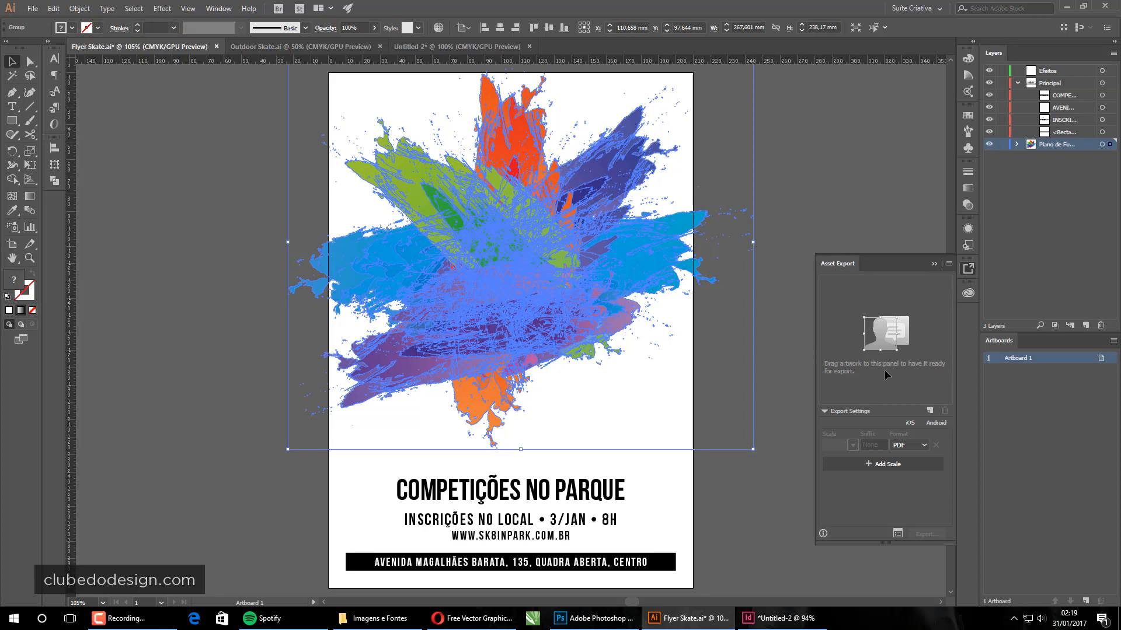
{"action": "left_click", "coordinate": [218, 9]}
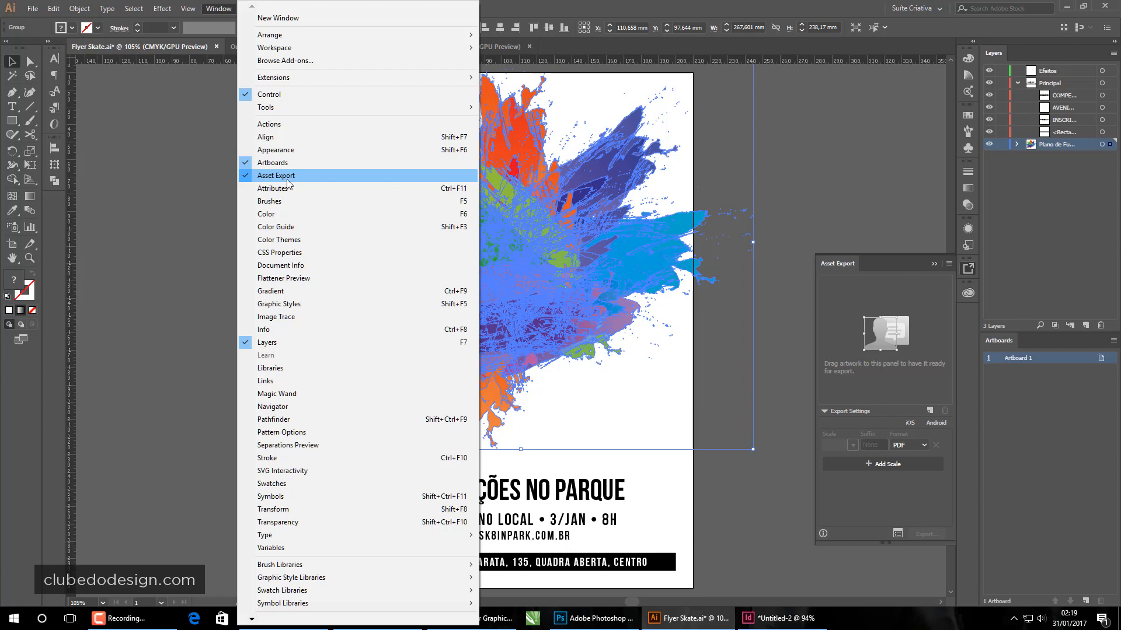
{"action": "left_click", "coordinate": [132, 195]}
{"action": "left_click", "coordinate": [444, 243]}
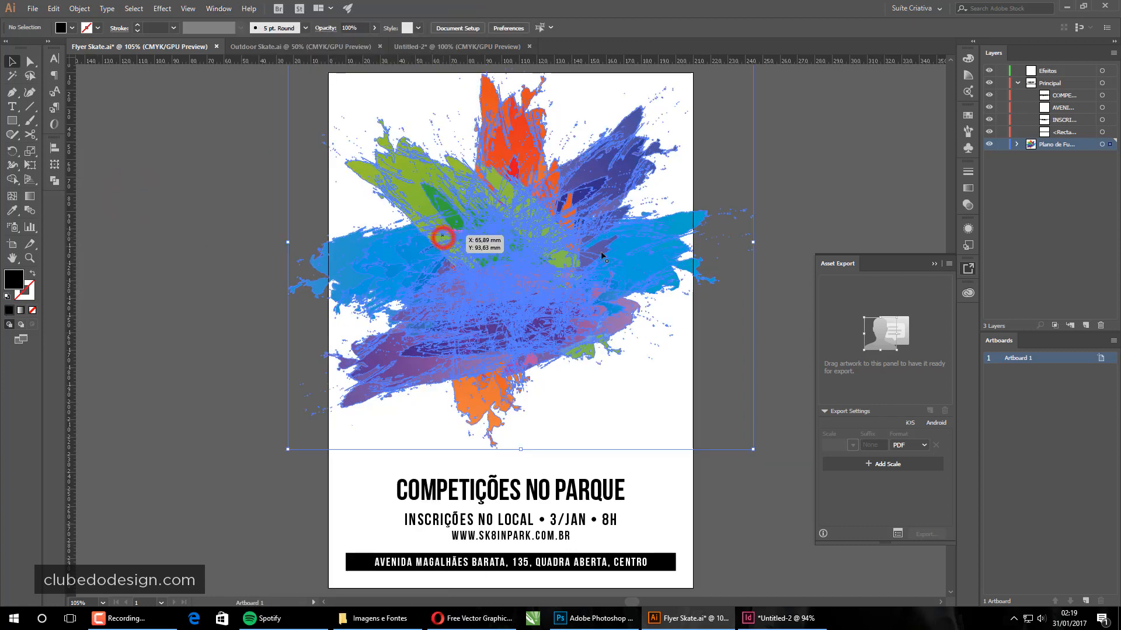
{"action": "left_click_drag", "start_coordinate": [535, 227], "coordinate": [779, 235]}
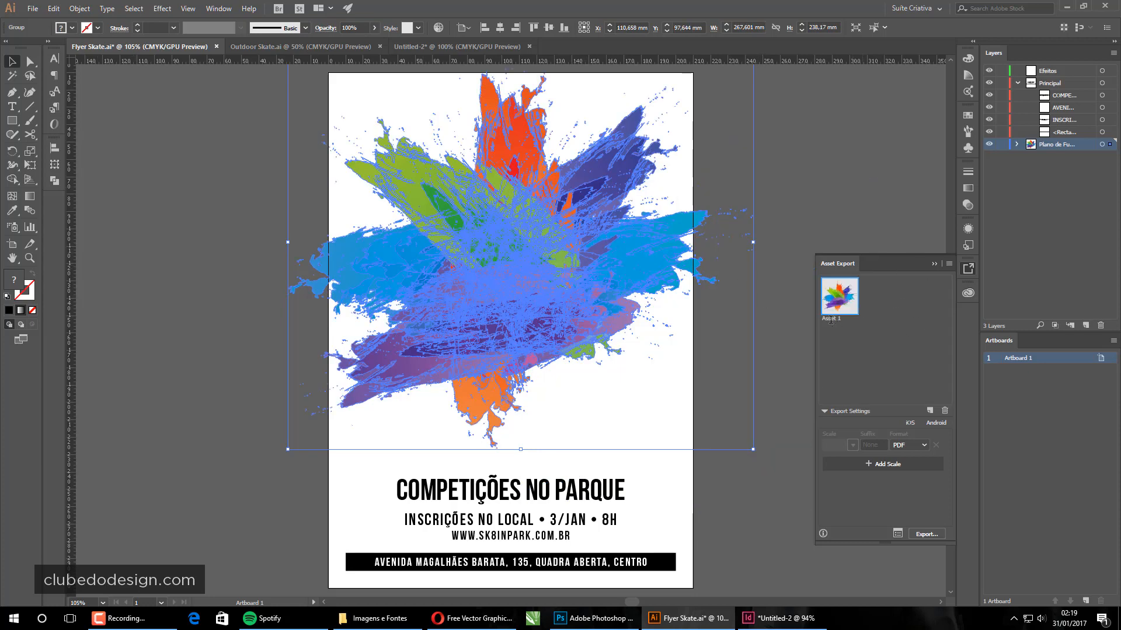
- Rename the paint splash asset as BG Color
{"action": "double_click", "coordinate": [829, 318]}
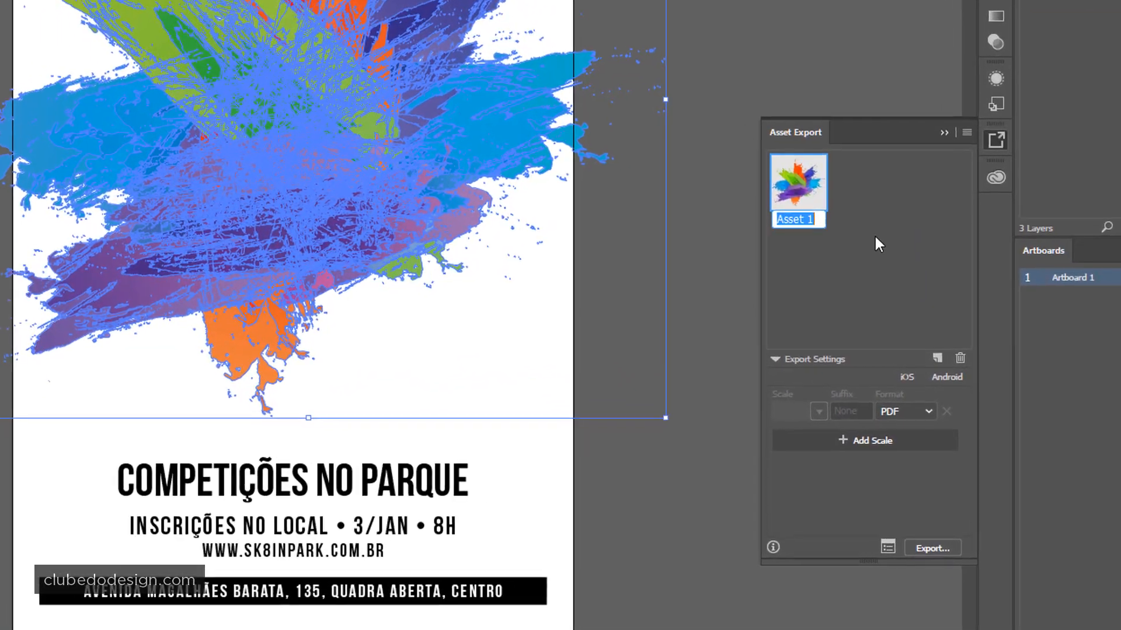
{"action": "type", "text": "BG Color"}
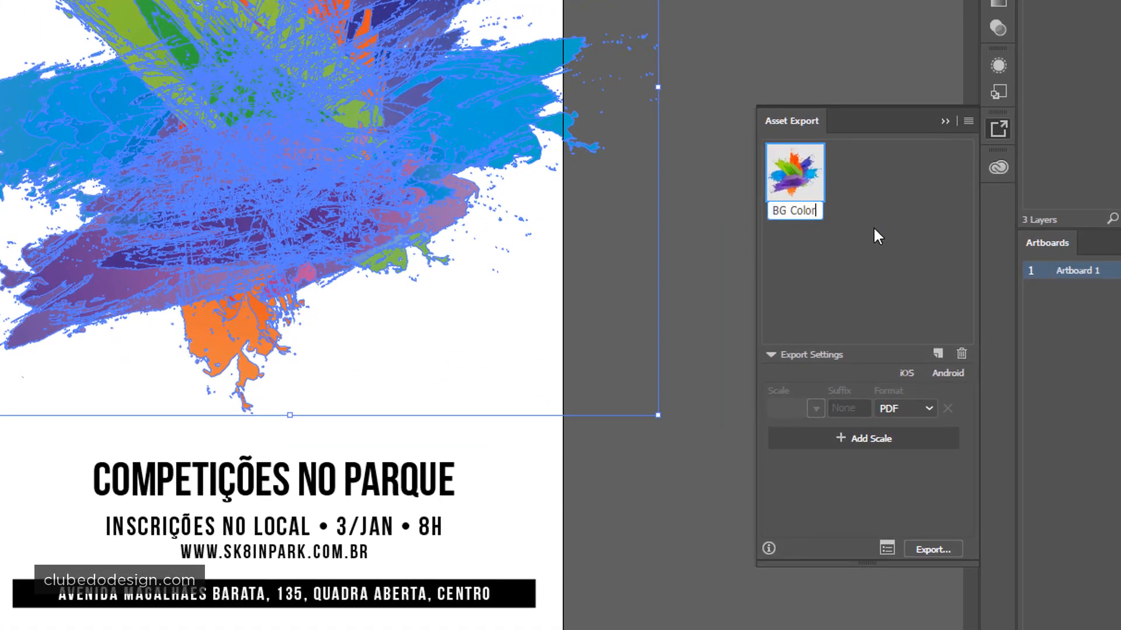
{"action": "left_click", "coordinate": [924, 221]}
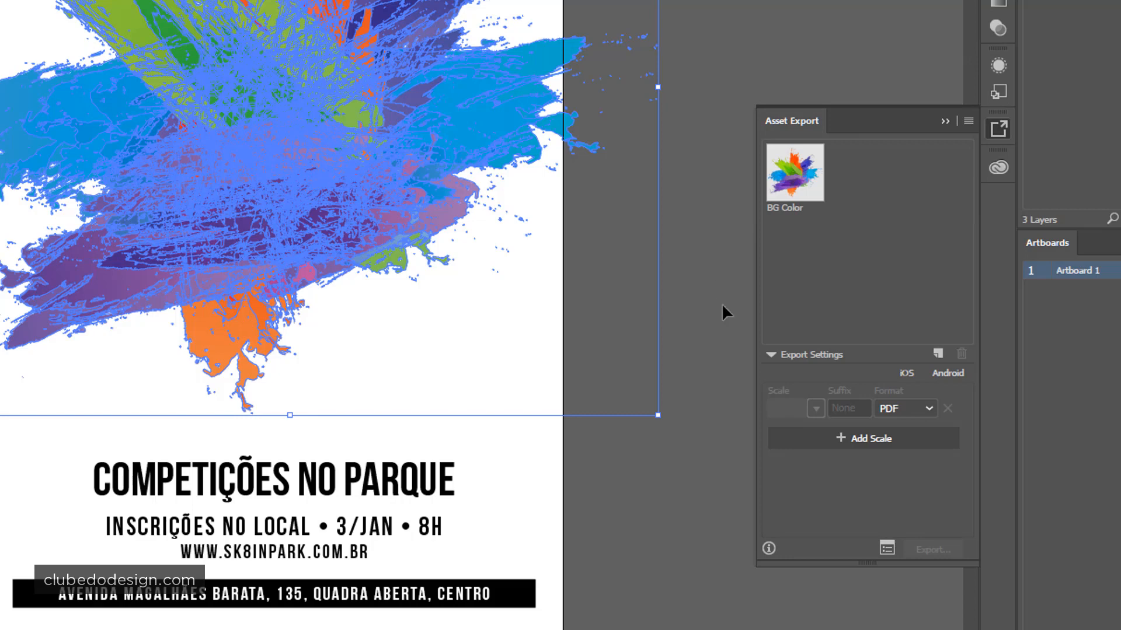
- Check the Export for Screens options, cancel without exporting, and select the BG Color asset
{"action": "left_click", "coordinate": [882, 548]}
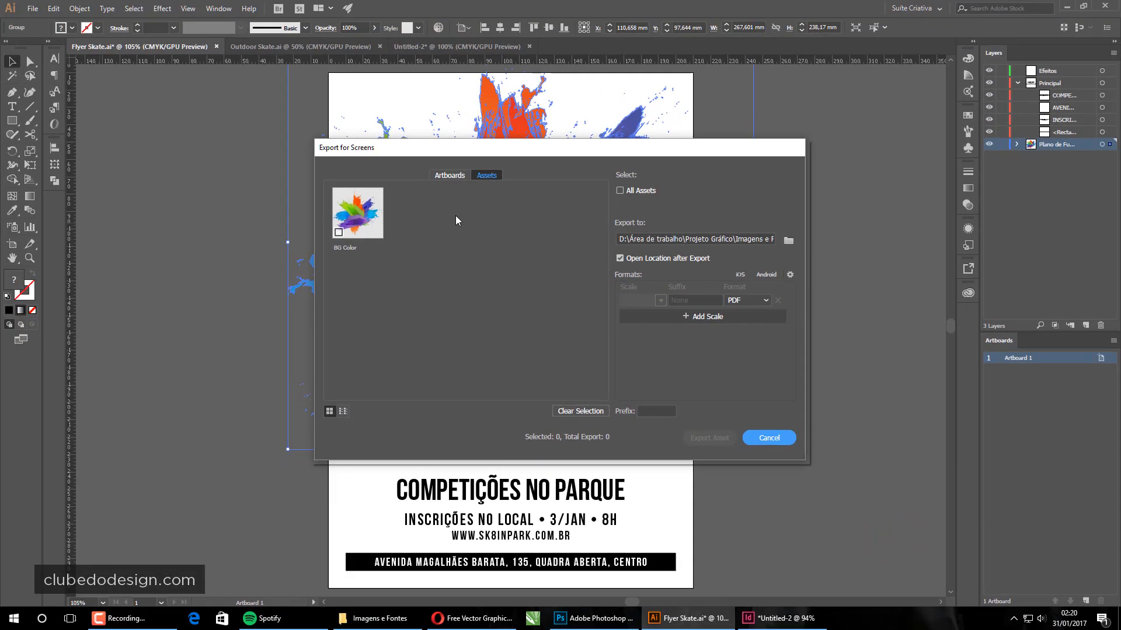
{"action": "left_click", "coordinate": [761, 440]}
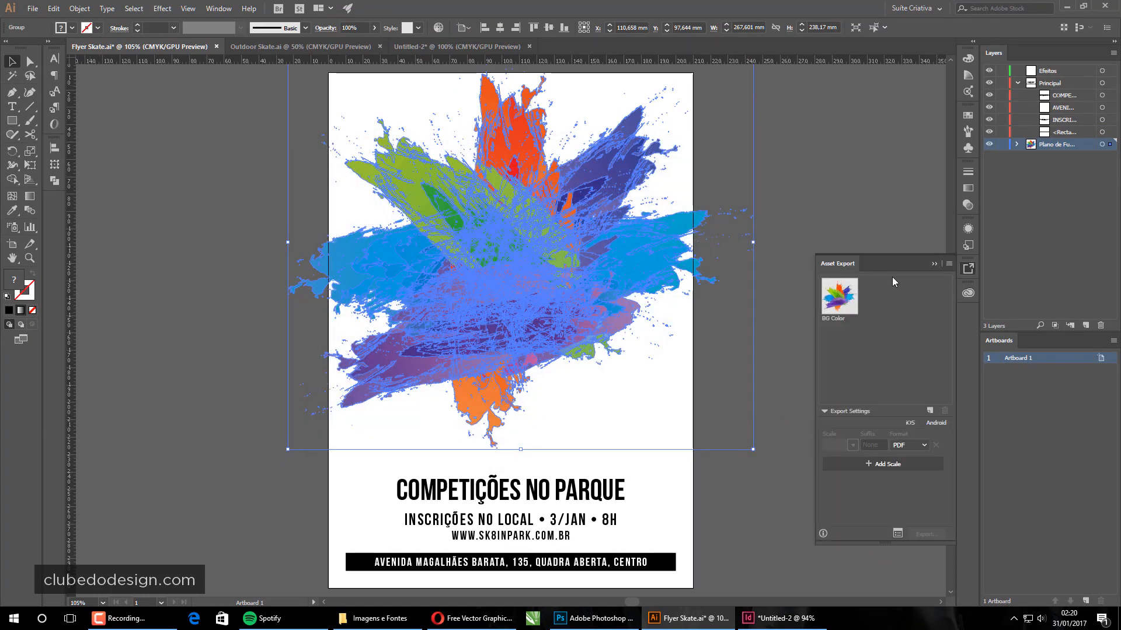
{"action": "left_click", "coordinate": [836, 302]}
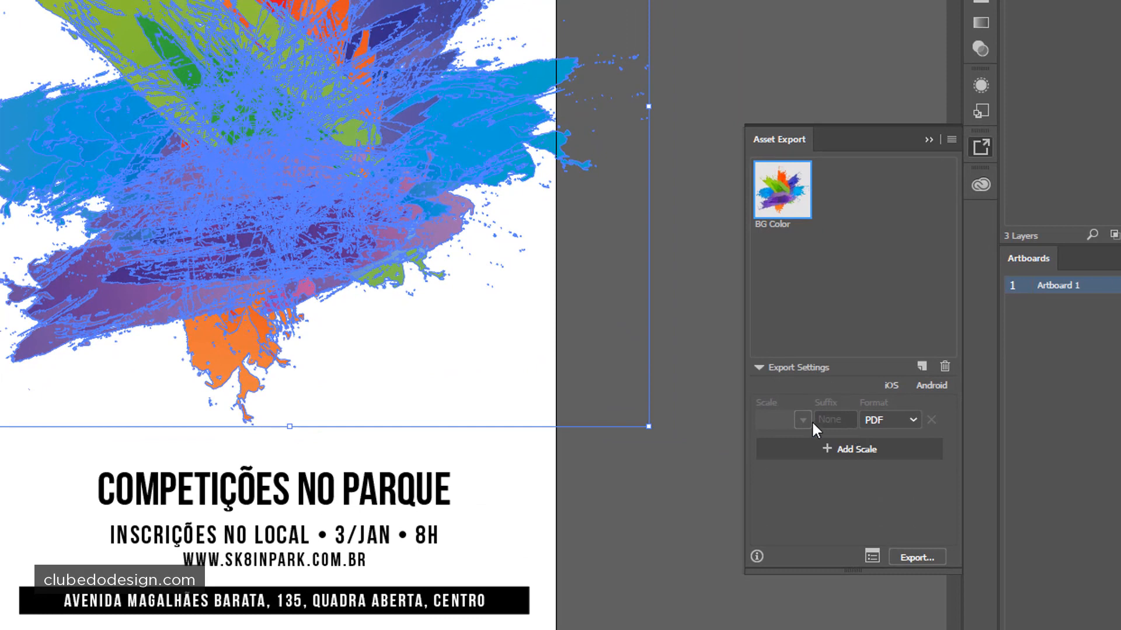
- Add three extra export outputs for the BG Color asset: 2x PNG 8, 3x PNG 8 and SVG
{"action": "left_click", "coordinate": [830, 450]}
{"action": "left_click", "coordinate": [842, 476]}
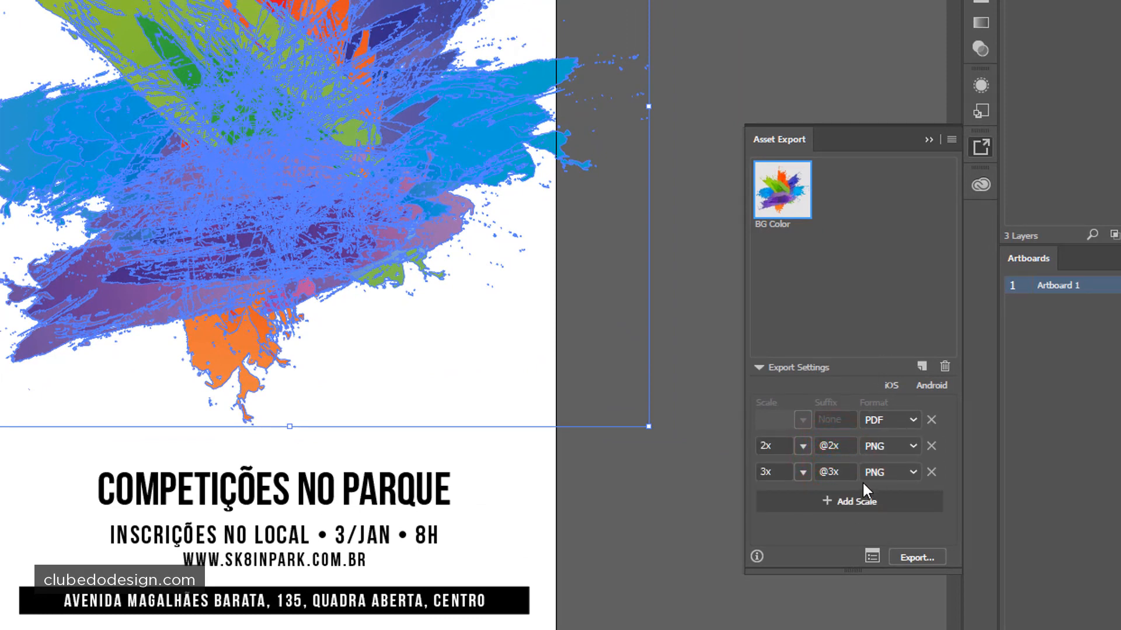
{"action": "left_click", "coordinate": [884, 445]}
{"action": "left_click", "coordinate": [895, 477]}
{"action": "left_click", "coordinate": [895, 474]}
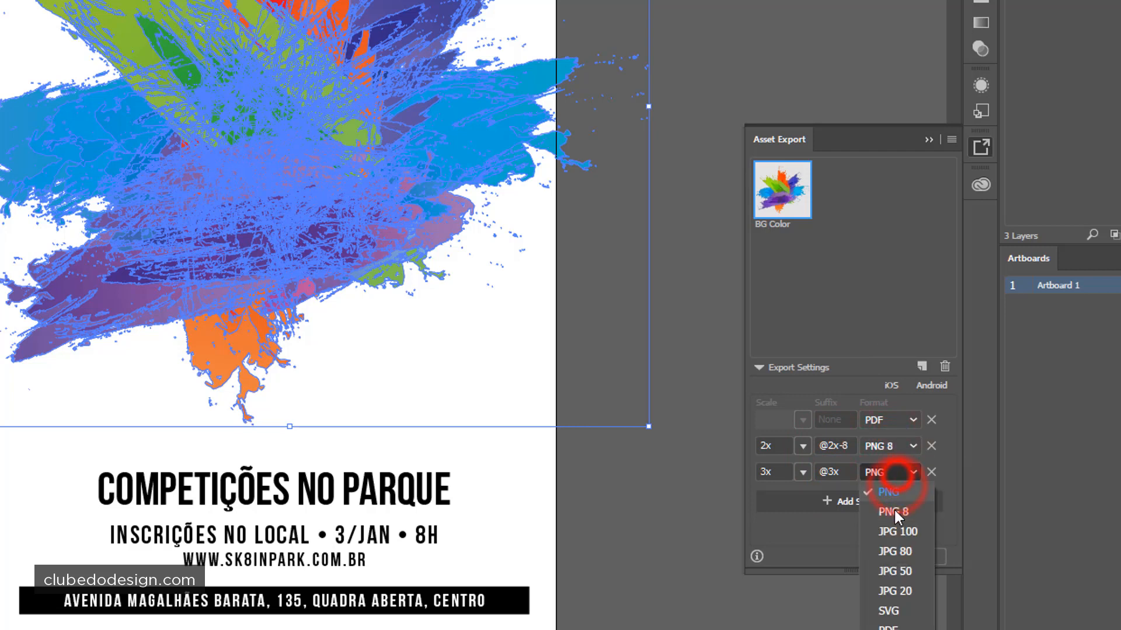
{"action": "left_click", "coordinate": [894, 510]}
{"action": "left_click", "coordinate": [881, 503]}
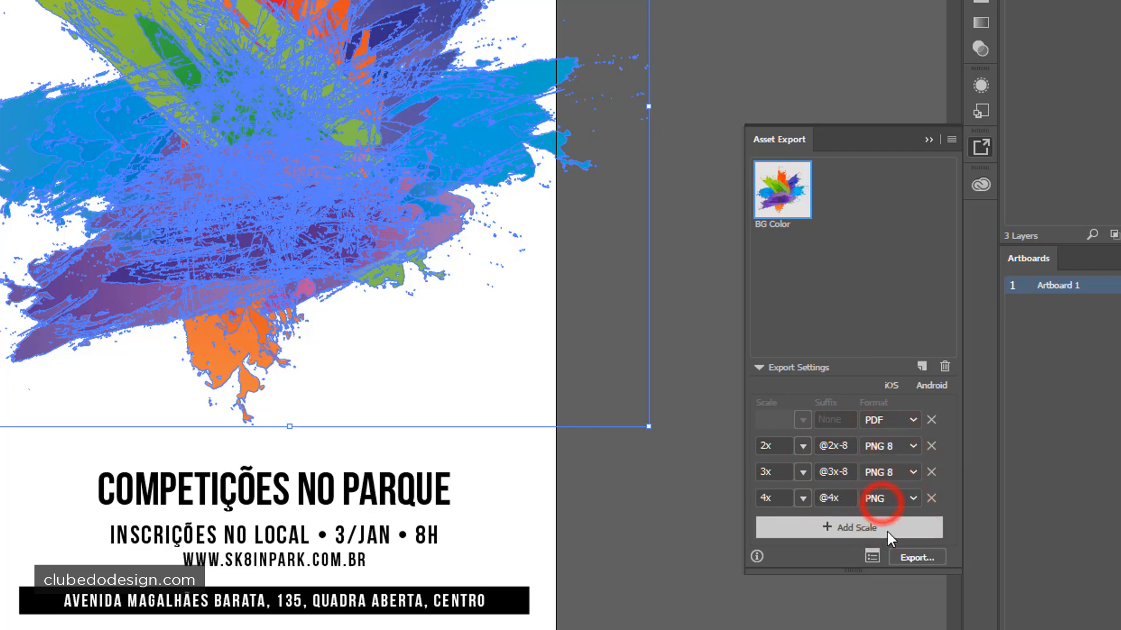
{"action": "left_click", "coordinate": [911, 499]}
{"action": "left_click", "coordinate": [888, 624]}
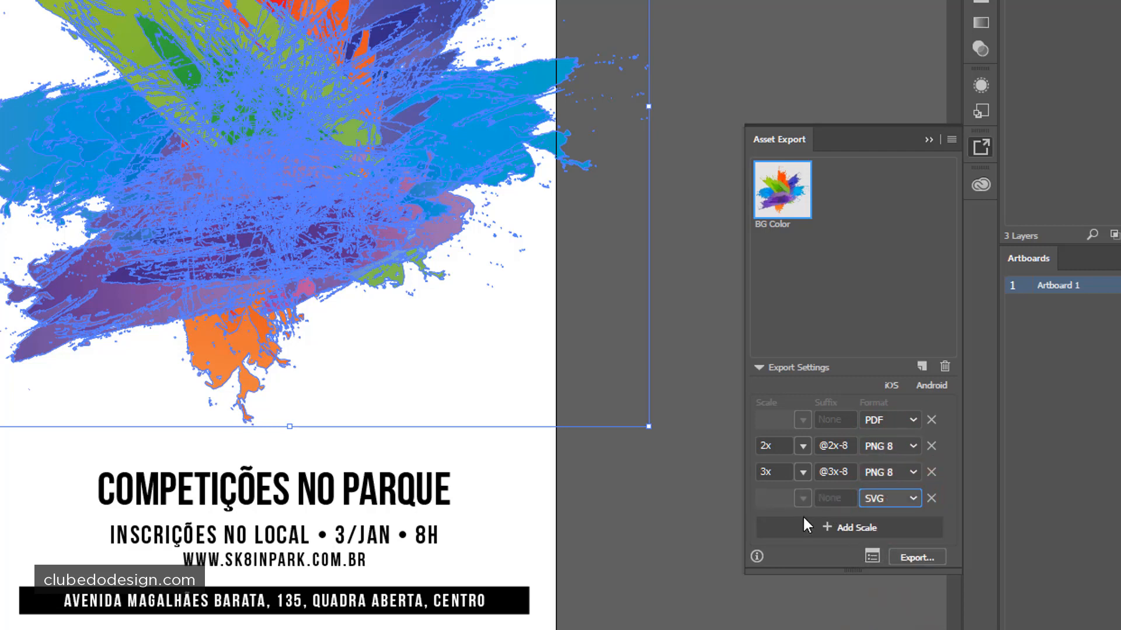
- Remove the SVG, 3x and 2x export outputs and keep PDF as the BG Color asset's only format
{"action": "left_click", "coordinate": [931, 498]}
{"action": "left_click", "coordinate": [931, 472]}
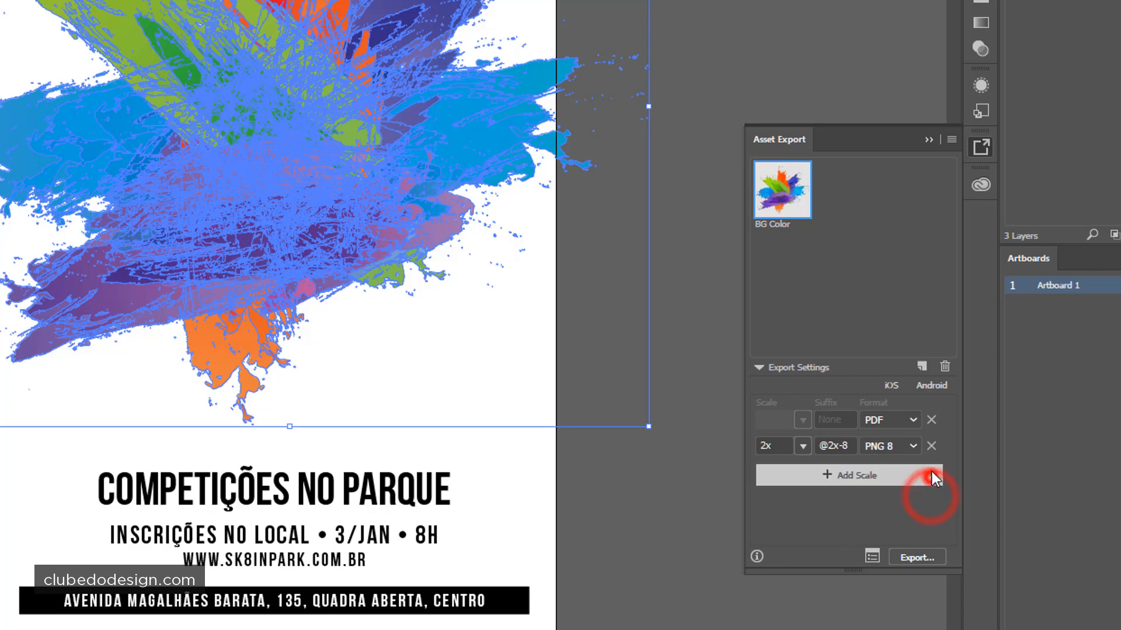
{"action": "left_click", "coordinate": [931, 446]}
{"action": "left_click", "coordinate": [882, 419]}
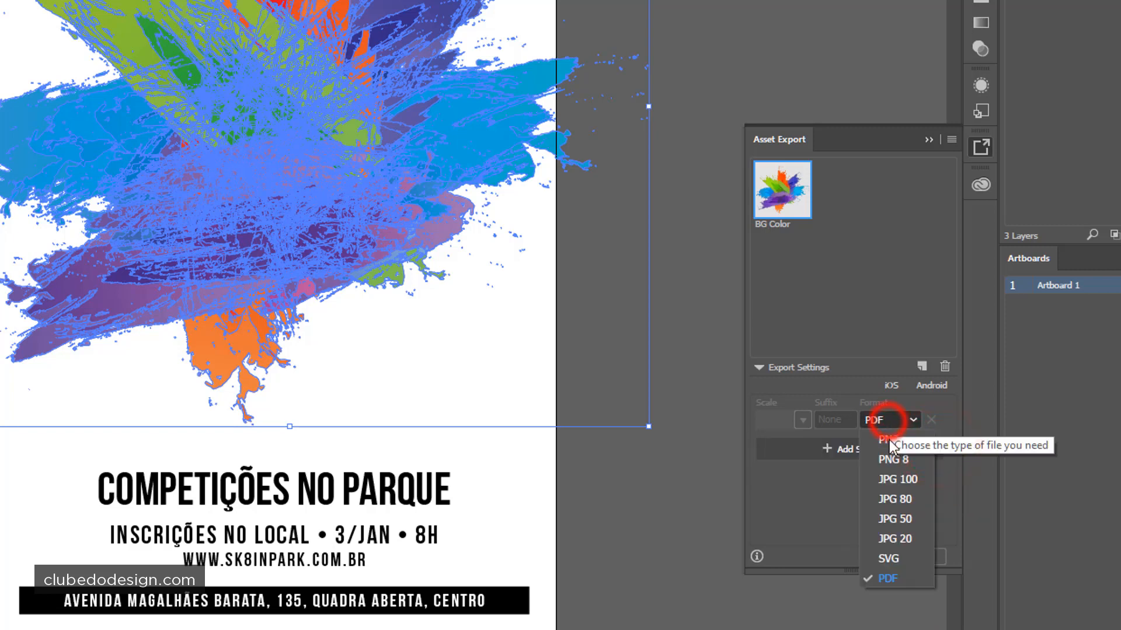
{"action": "left_click", "coordinate": [883, 575]}
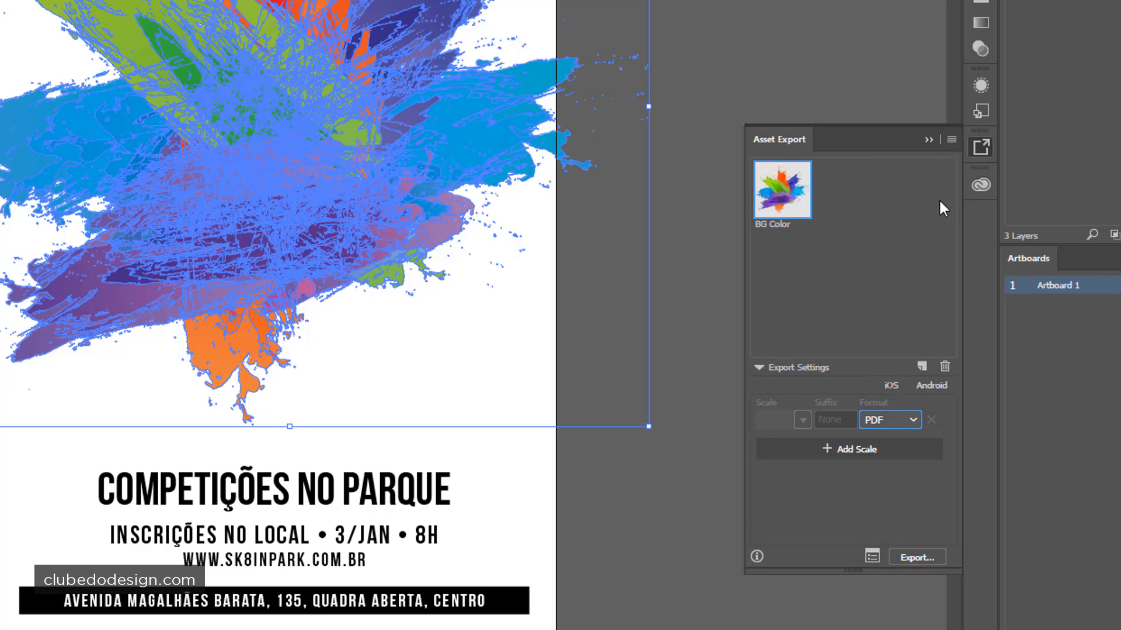
- Review the export Format Settings and the Export for Screens options for the BG Color asset, cancelling both
{"action": "left_click", "coordinate": [951, 140]}
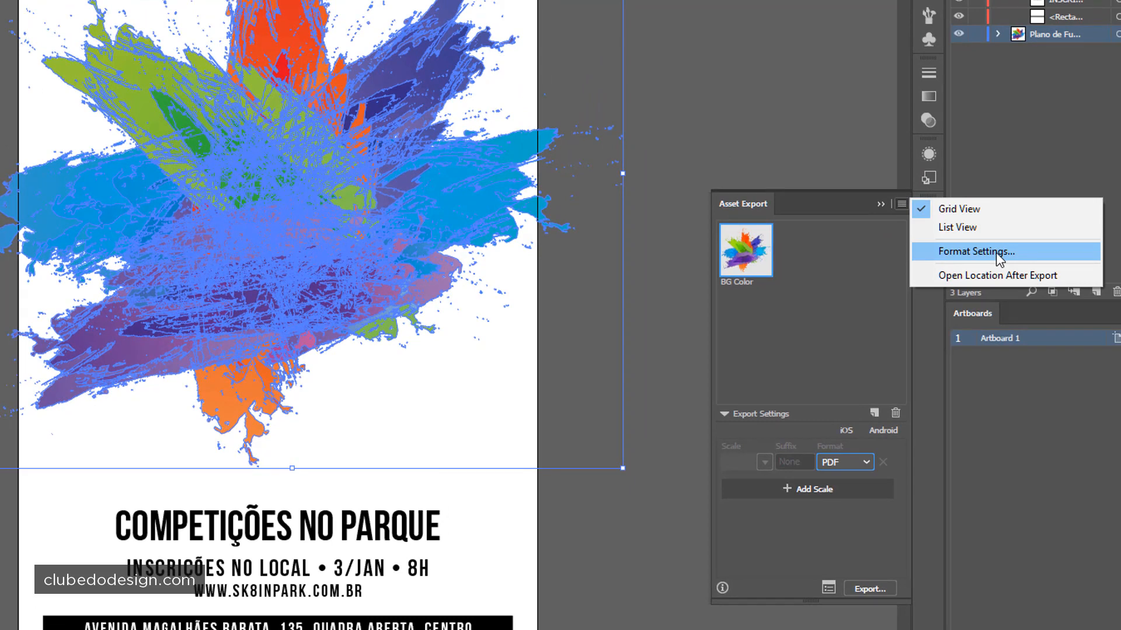
{"action": "left_click", "coordinate": [995, 252]}
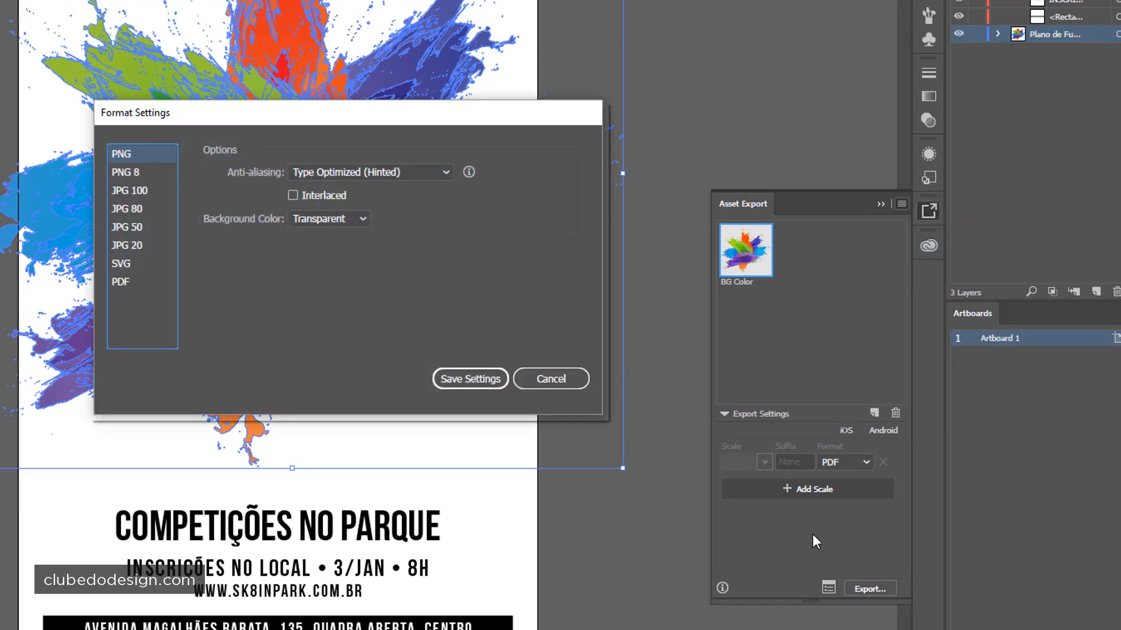
{"action": "left_click", "coordinate": [572, 383]}
{"action": "left_click", "coordinate": [828, 587]}
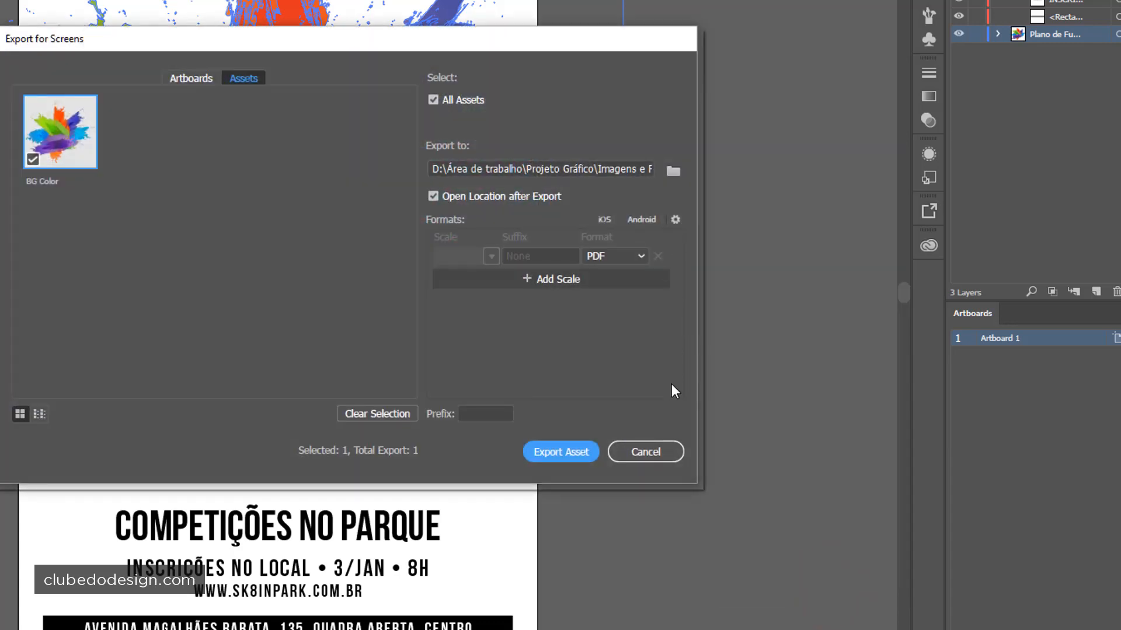
{"action": "left_click", "coordinate": [643, 454]}
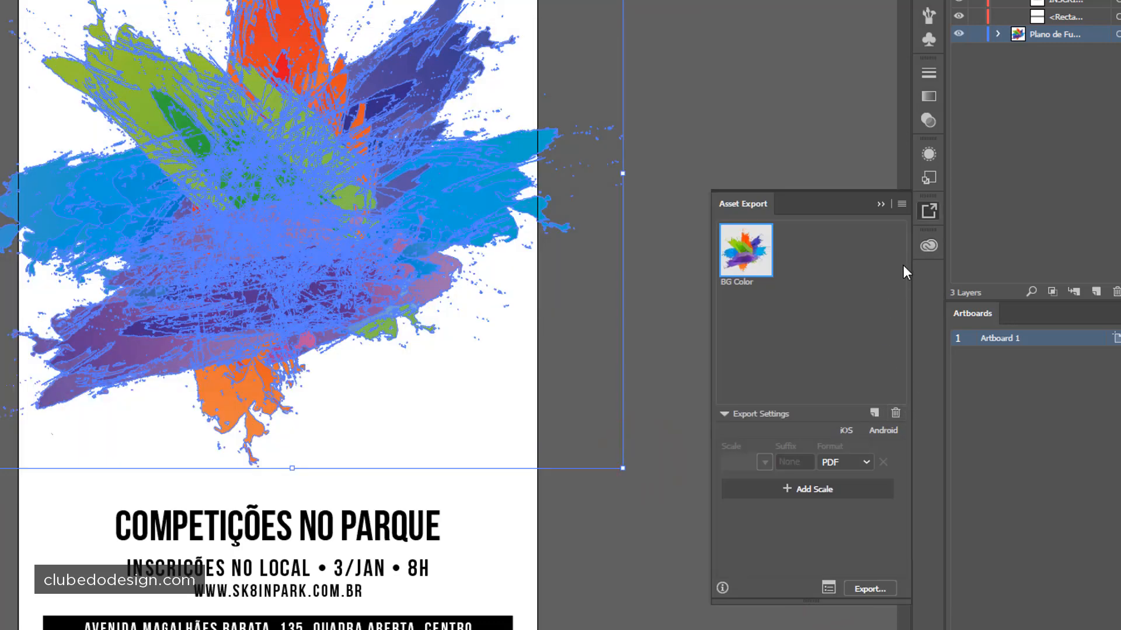
- In the export Format Settings, set the PDF format's preset to [PDF/X-1a:2001] and save the settings
{"action": "left_click", "coordinate": [901, 206]}
{"action": "left_click", "coordinate": [964, 252]}
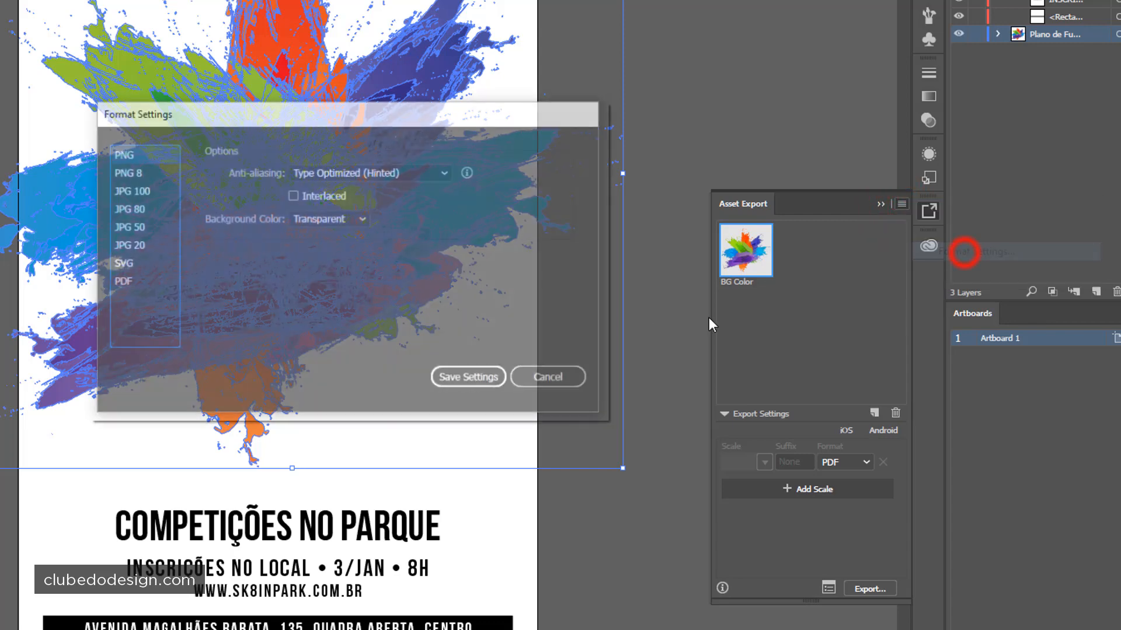
{"action": "left_click", "coordinate": [131, 282]}
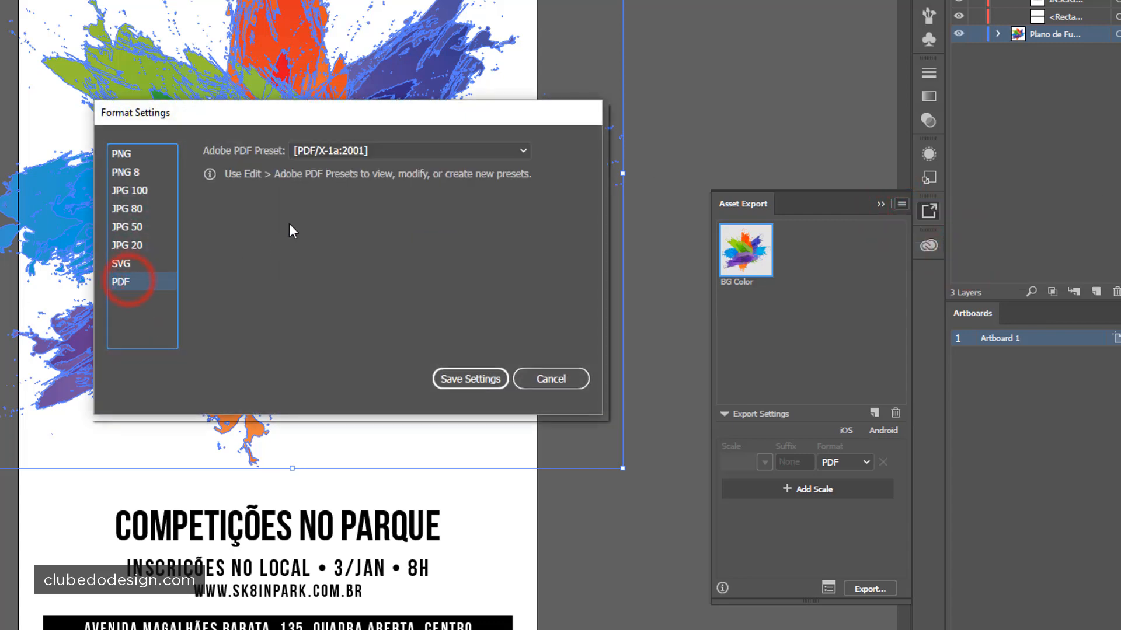
{"action": "left_click", "coordinate": [394, 152]}
{"action": "left_click", "coordinate": [310, 205]}
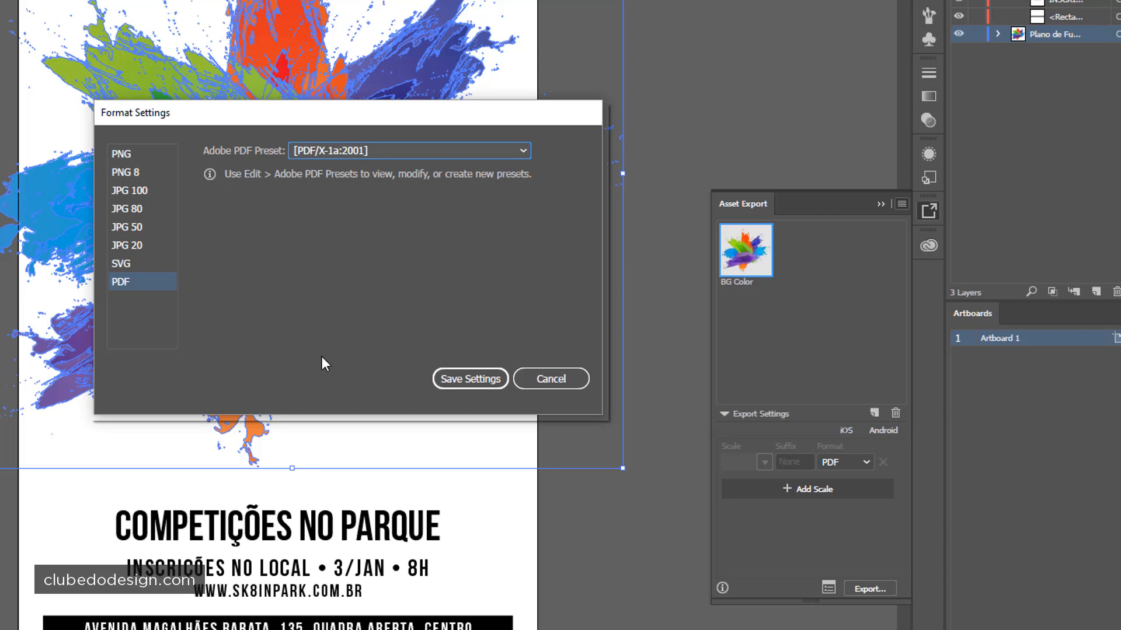
{"action": "left_click", "coordinate": [349, 151]}
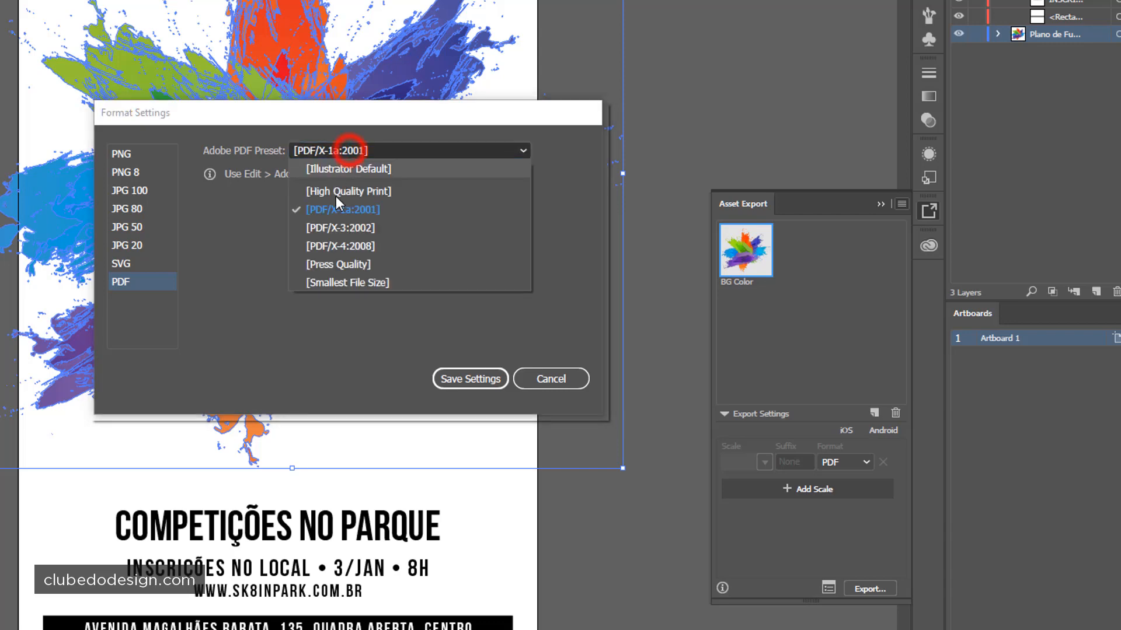
{"action": "left_click", "coordinate": [338, 209]}
{"action": "left_click", "coordinate": [470, 379]}
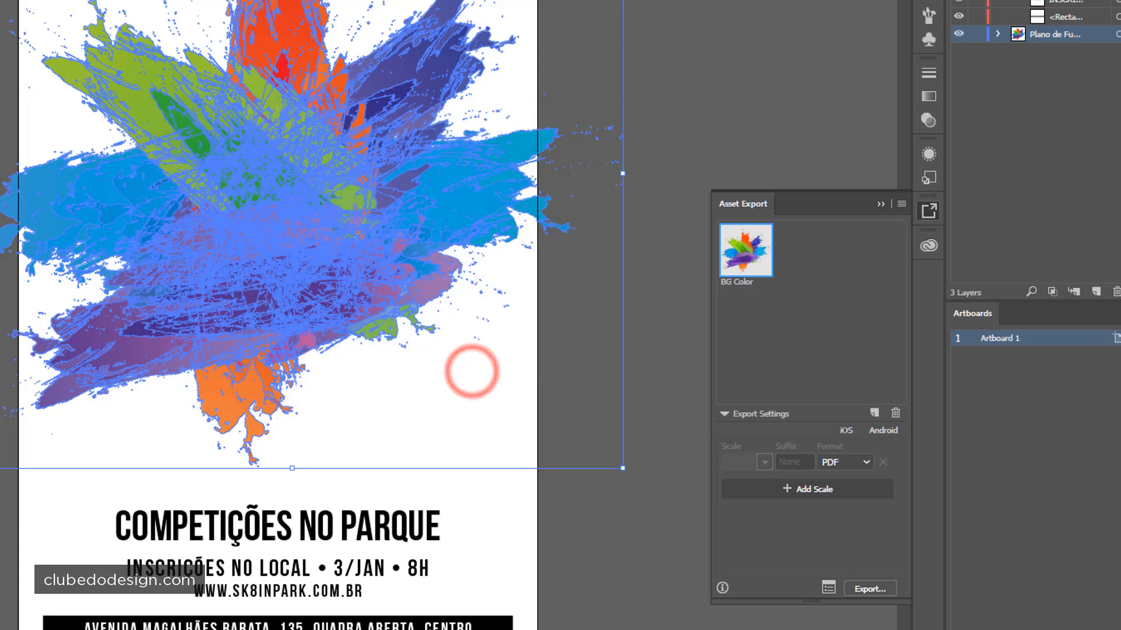
- Export the BG Color asset as PDF into the Imagens e Fontes folder, leaving the missing CMYK profile as is (don't color manage)
{"action": "left_click", "coordinate": [844, 464]}
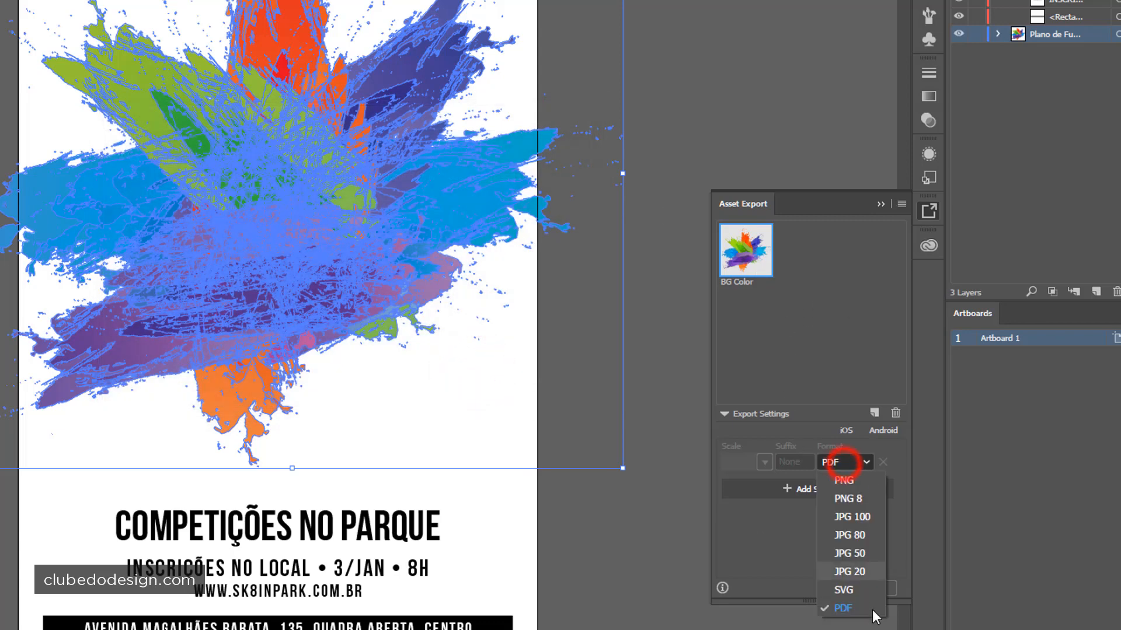
{"action": "left_click", "coordinate": [831, 602]}
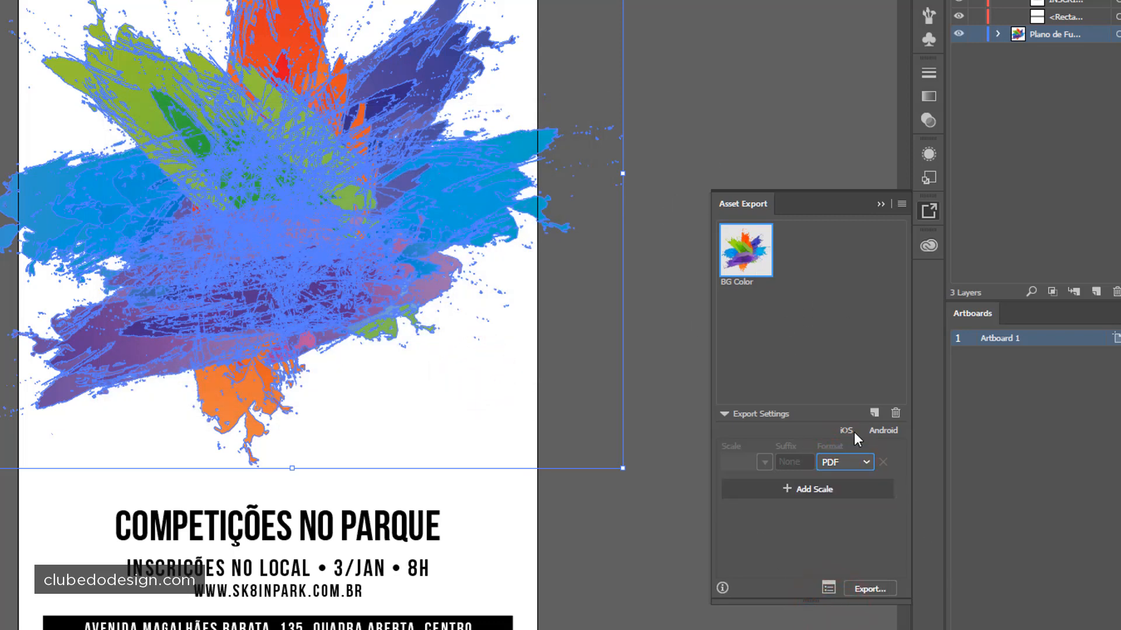
{"action": "left_click", "coordinate": [870, 589]}
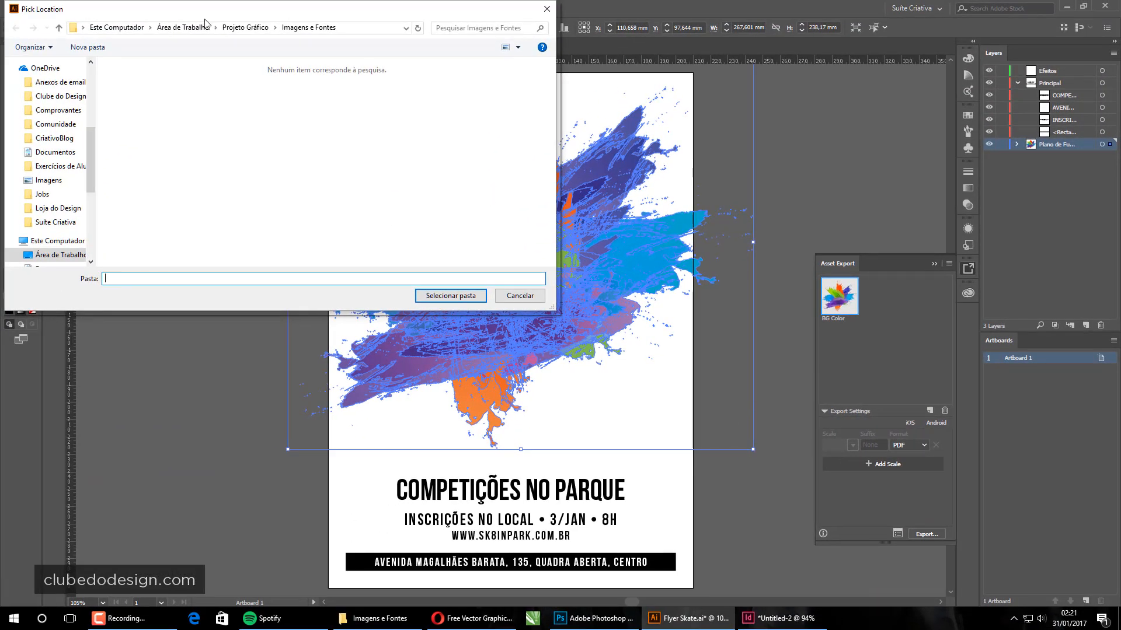
{"action": "left_click", "coordinate": [295, 28]}
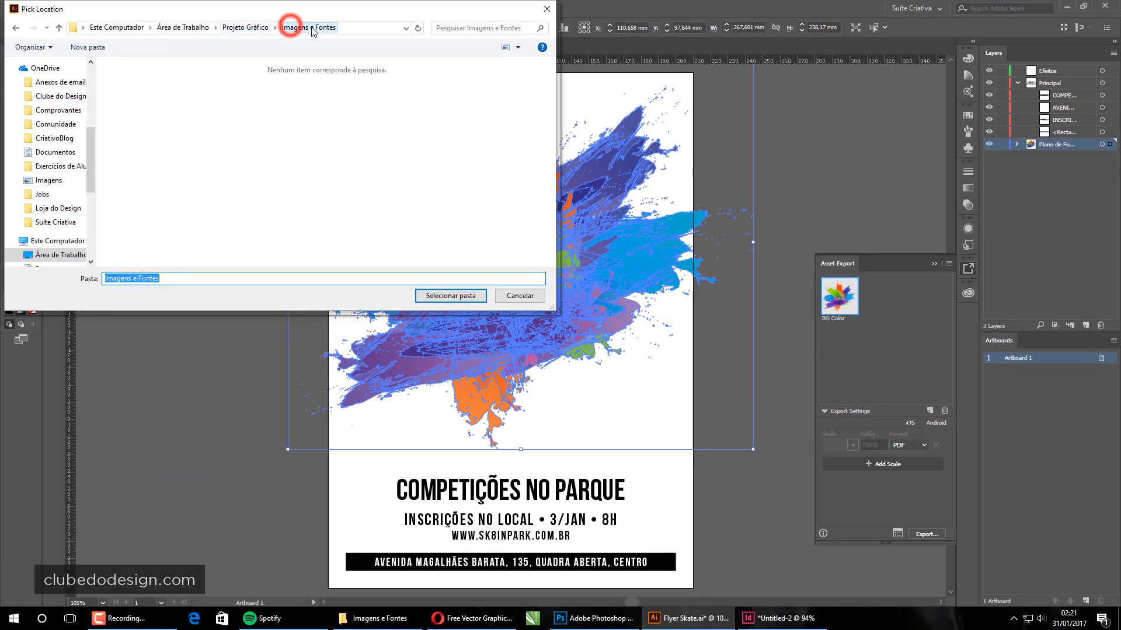
{"action": "left_click", "coordinate": [348, 88]}
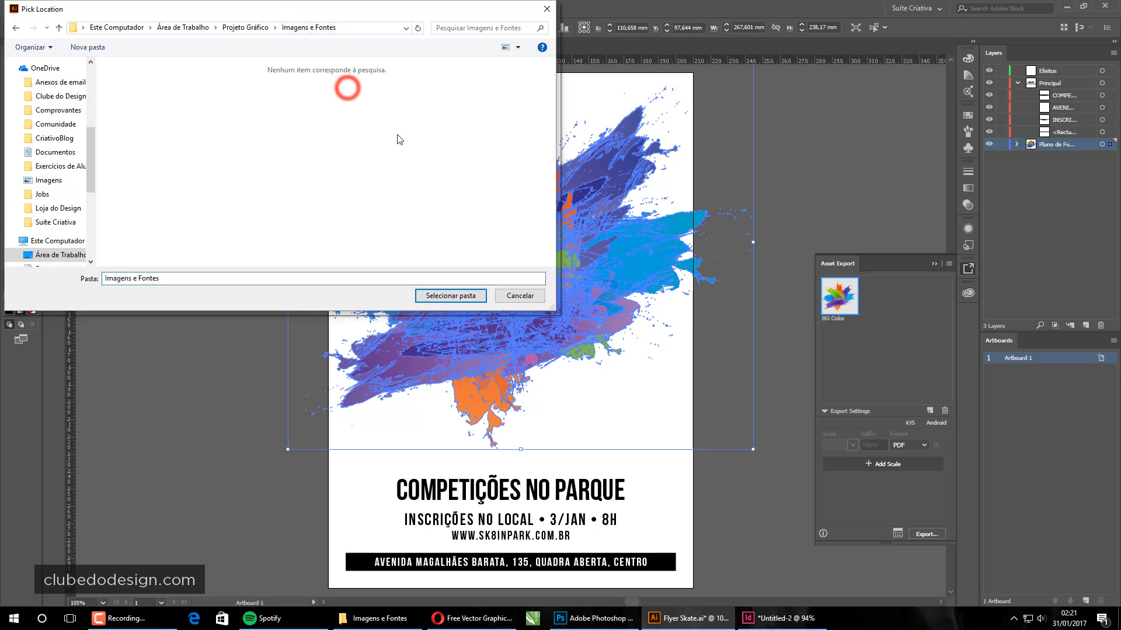
{"action": "left_click", "coordinate": [447, 296]}
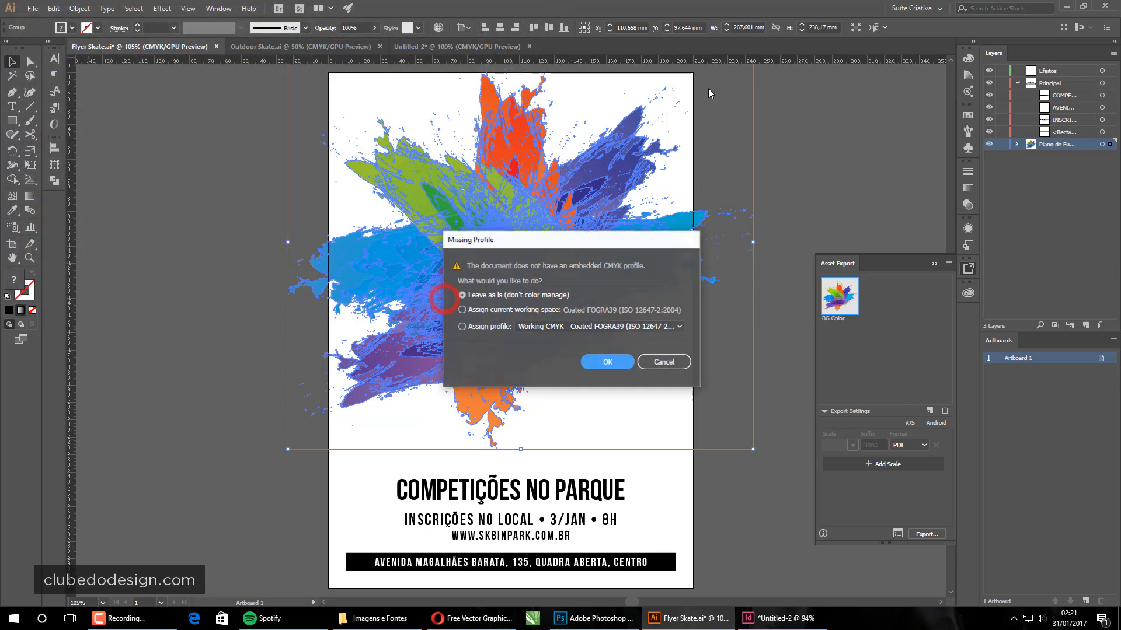
{"action": "left_click", "coordinate": [610, 364]}
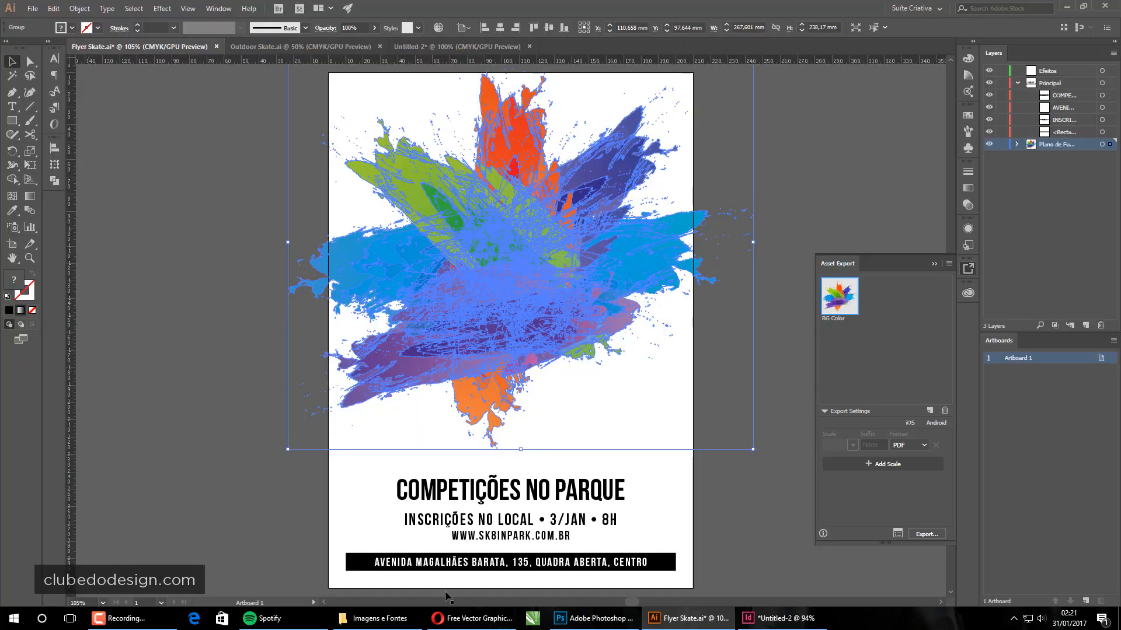
- Open the exported BG Color.pdf from the Imagens e Fontes folder in Acrobat to check it, and close it again
{"action": "left_click", "coordinate": [403, 620]}
{"action": "left_click", "coordinate": [506, 303]}
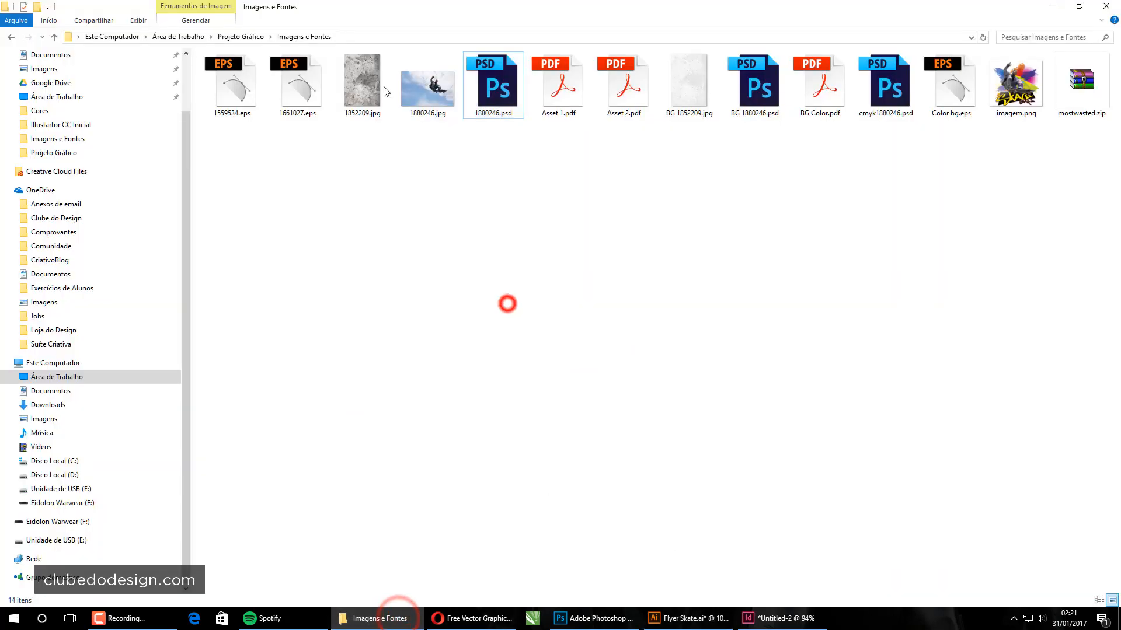
{"action": "left_click", "coordinate": [559, 218]}
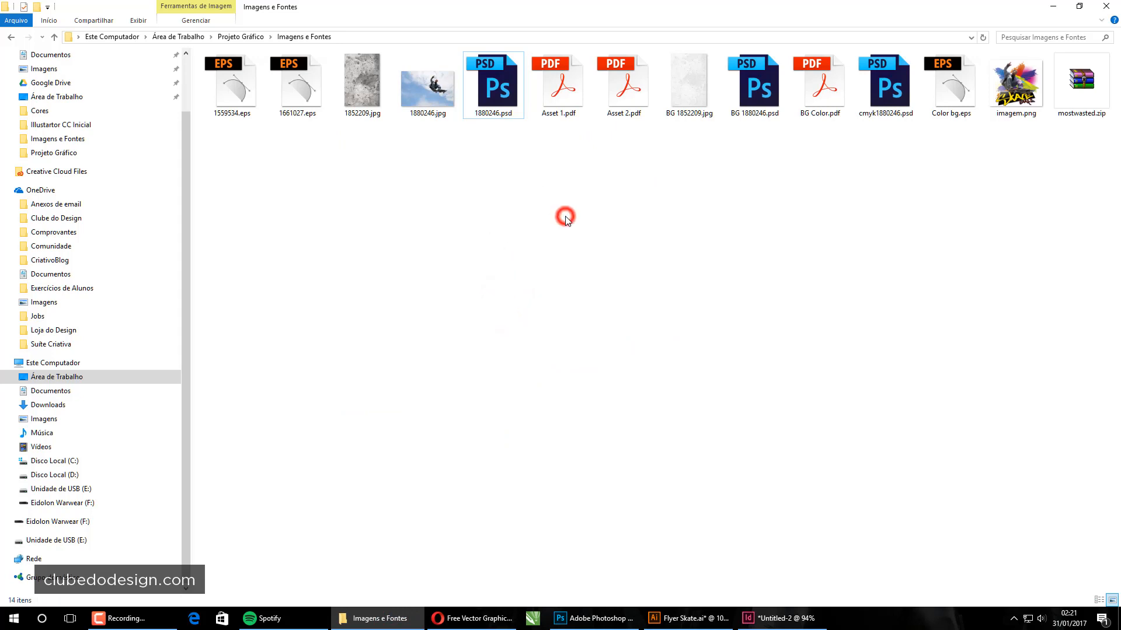
{"action": "left_click", "coordinate": [814, 66]}
{"action": "double_click", "coordinate": [819, 83]}
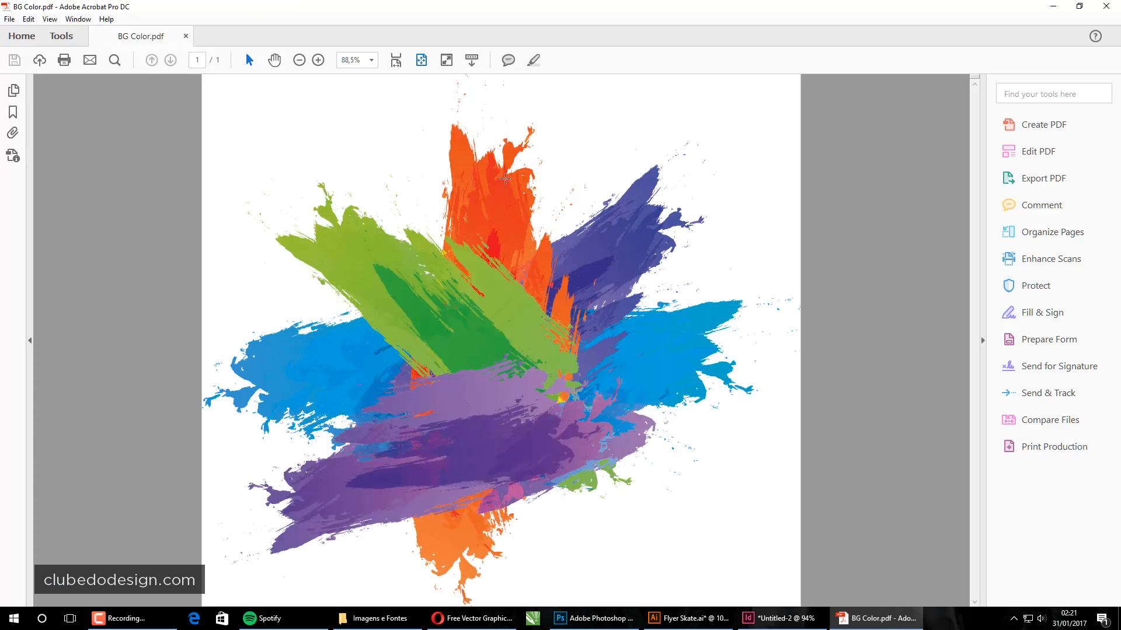
{"action": "left_click", "coordinate": [1106, 6]}
{"action": "left_click", "coordinate": [798, 399]}
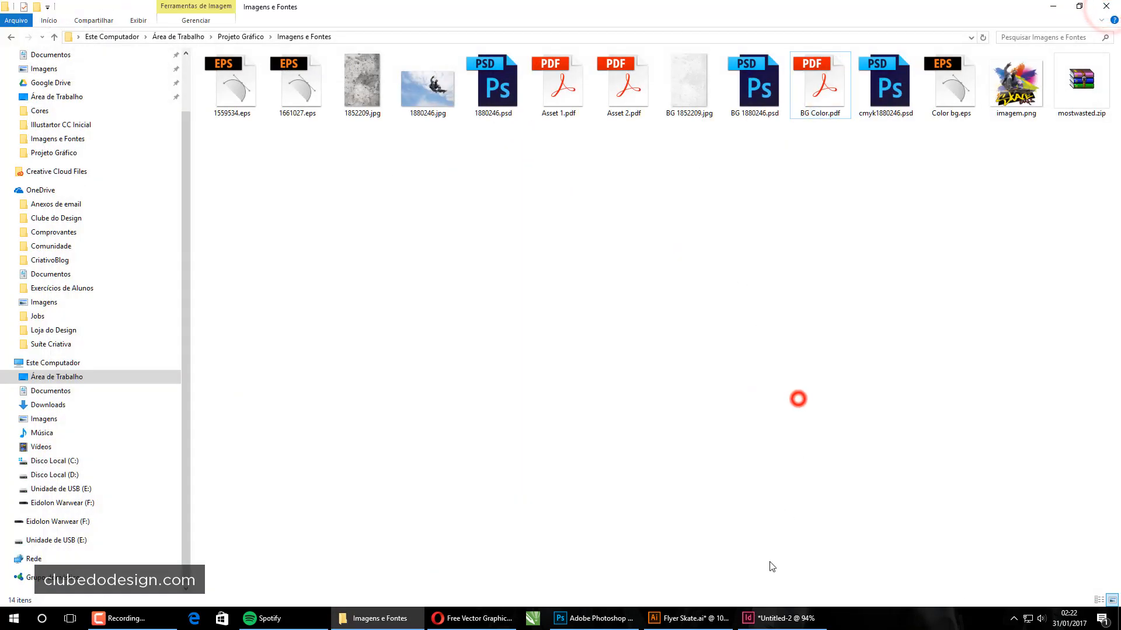
{"action": "left_click", "coordinate": [688, 618]}
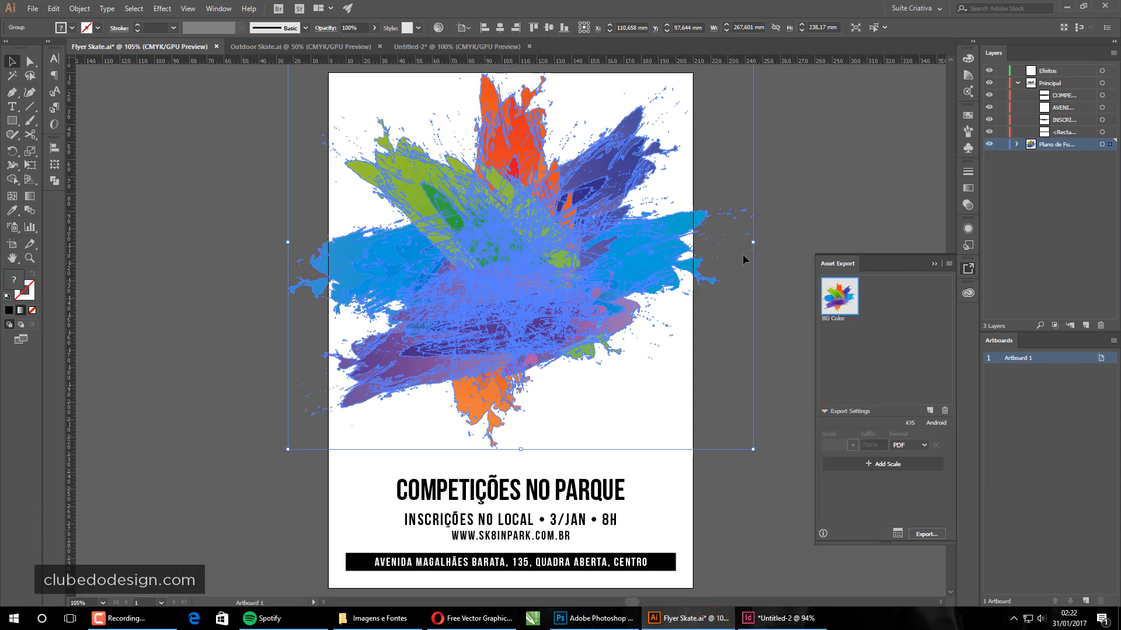
{"action": "left_click", "coordinate": [437, 48]}
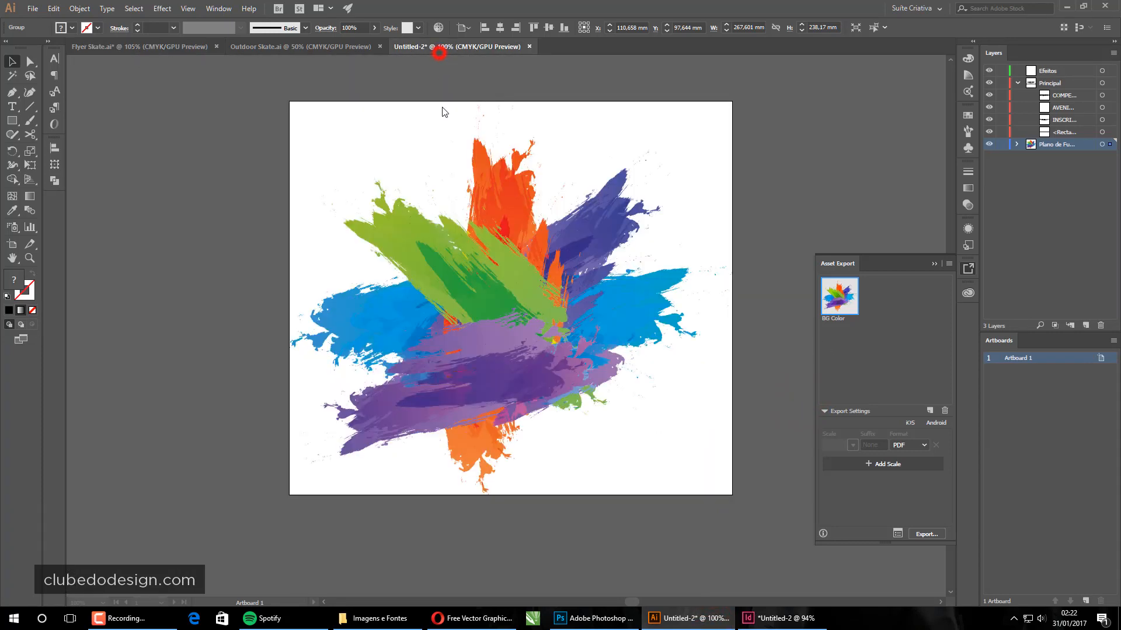
{"action": "left_click", "coordinate": [159, 45]}
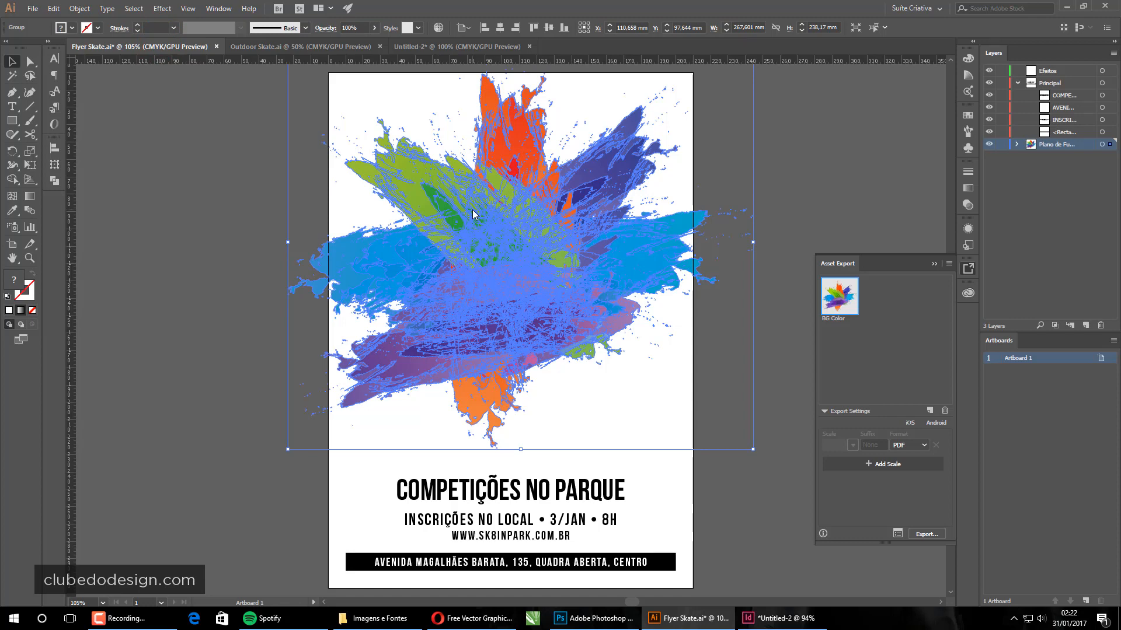
{"action": "left_click", "coordinate": [782, 619]}
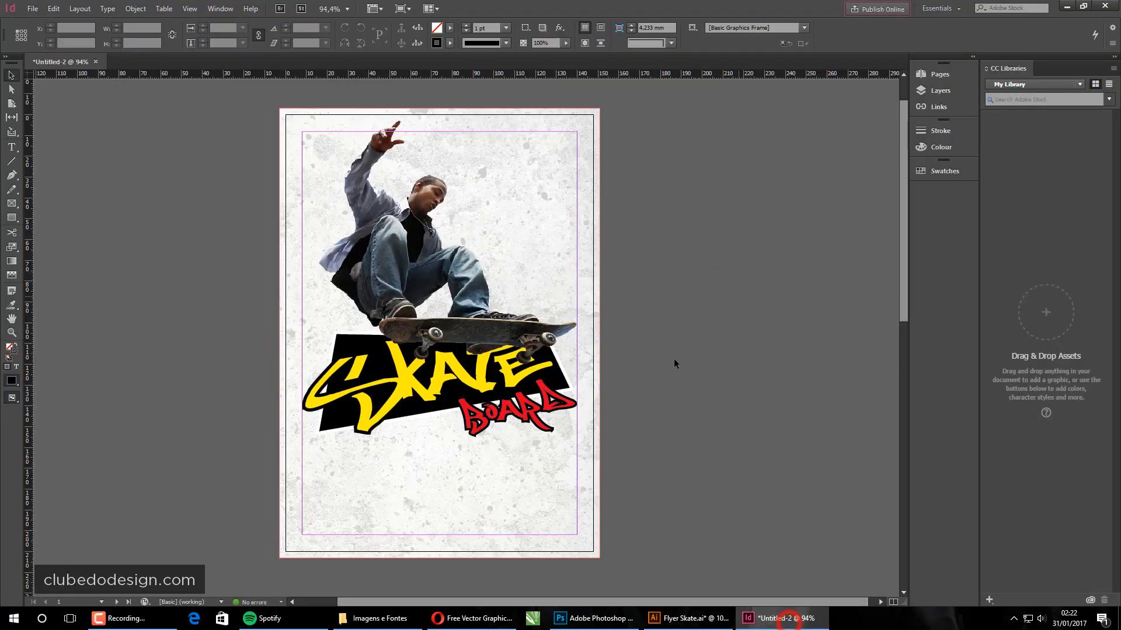
{"action": "left_click", "coordinate": [796, 624]}
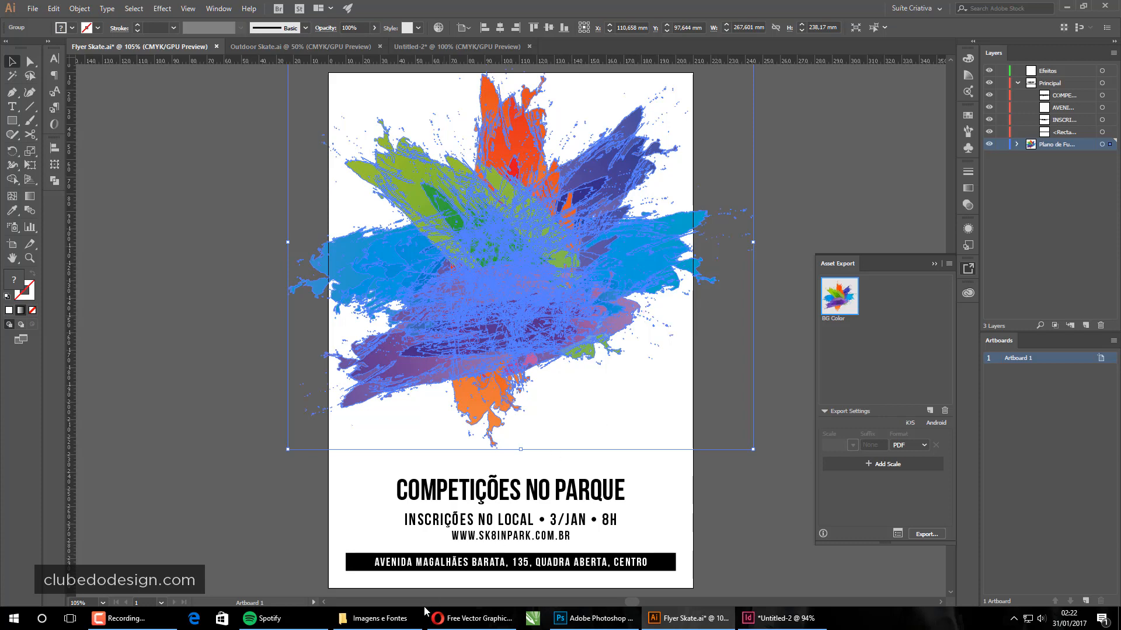
- Place BG Color.pdf from the Imagens e Fontes folder into the InDesign flyer, beside the page, about 94 by 83 mm
{"action": "left_click", "coordinate": [402, 619]}
{"action": "left_click", "coordinate": [816, 81]}
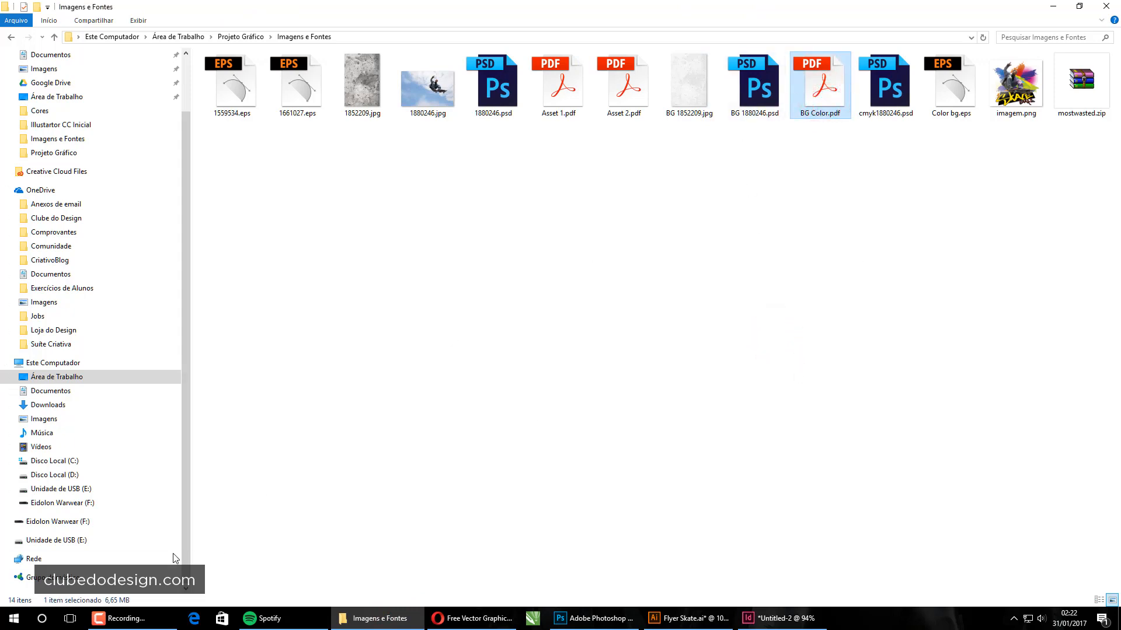
{"action": "left_click", "coordinate": [950, 409]}
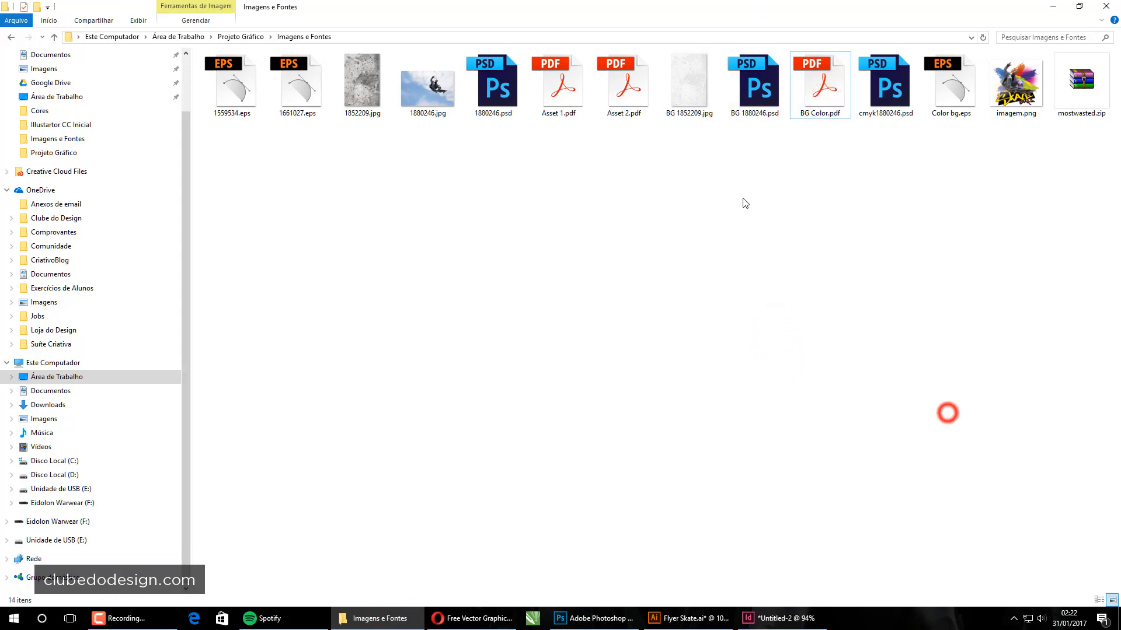
{"action": "left_click", "coordinate": [822, 87]}
{"action": "left_click_drag", "start_coordinate": [800, 76], "coordinate": [751, 284]}
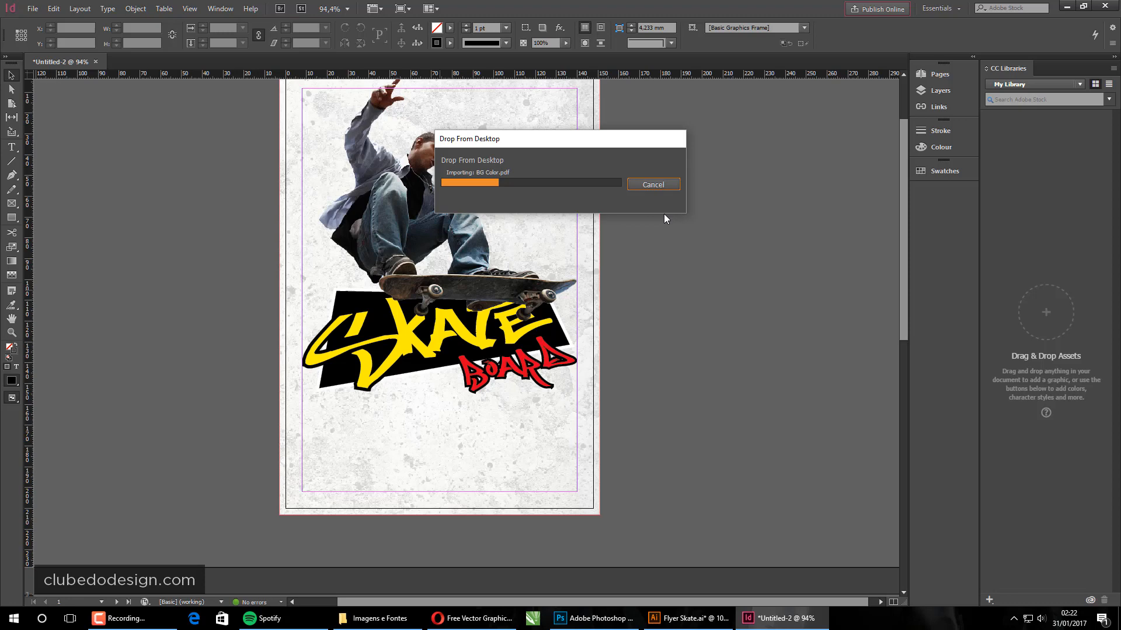
{"action": "mouse_move", "coordinate": [632, 125]}
{"action": "left_mouse_down"}
{"action": "mouse_move", "coordinate": [733, 195]}
{"action": "mouse_move", "coordinate": [829, 286]}
{"action": "left_mouse_up"}
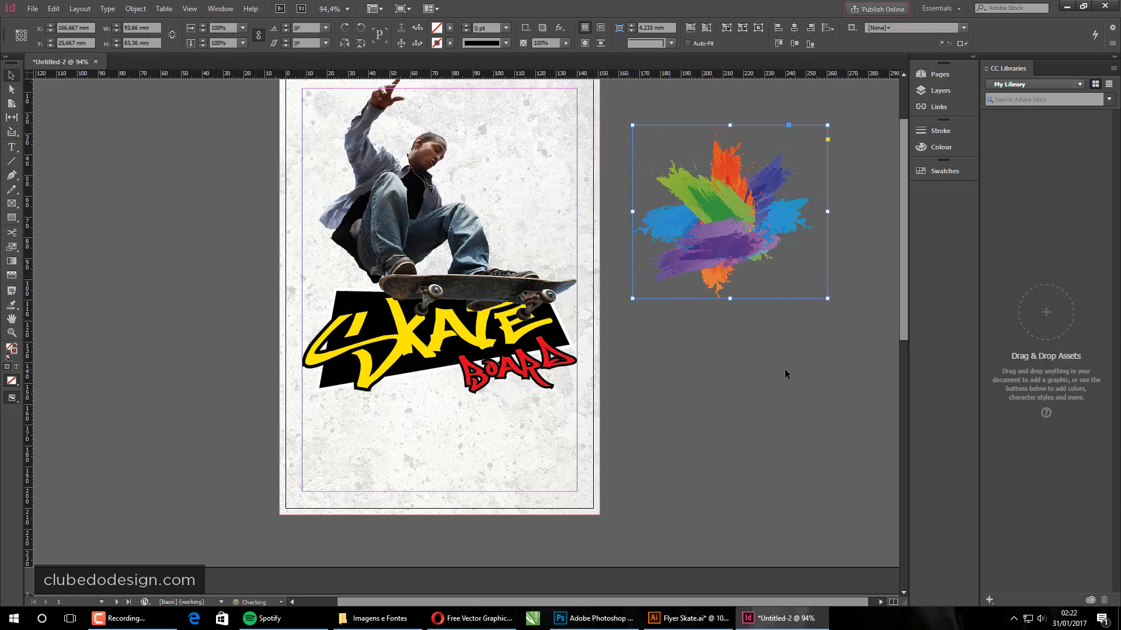
{"action": "left_click", "coordinate": [784, 370]}
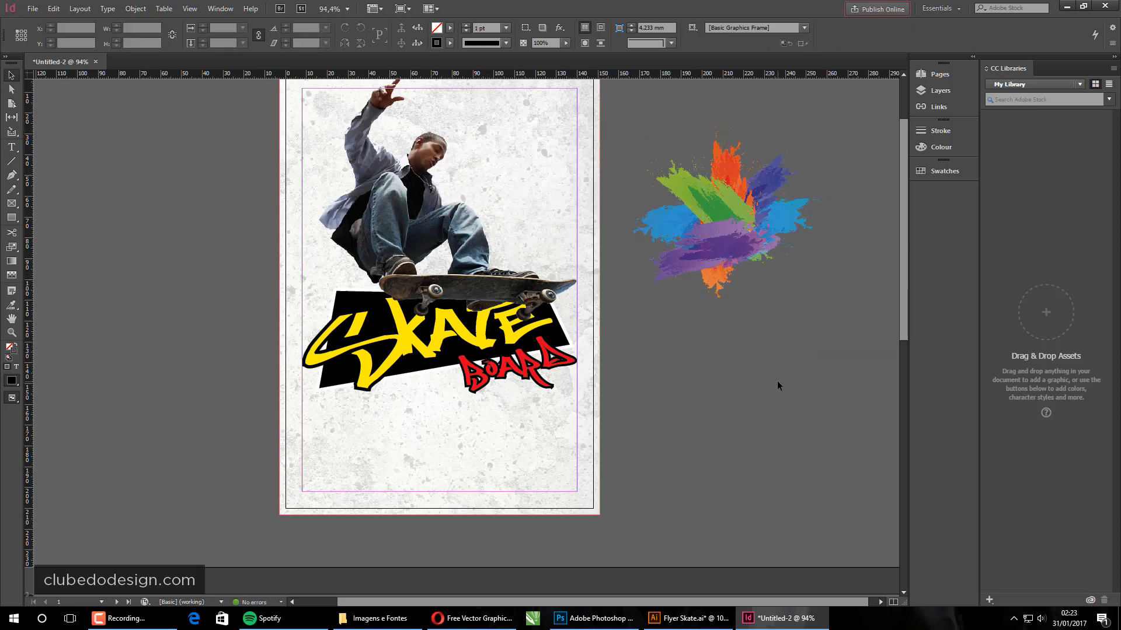
- Move the paint splash onto the flyer page, enlarge it to roughly double size and position it over the skater
{"action": "scroll", "coordinate": [776, 380], "scroll_direction": "up", "scroll_amount": 2}
{"action": "left_click_drag", "start_coordinate": [768, 274], "coordinate": [411, 214]}
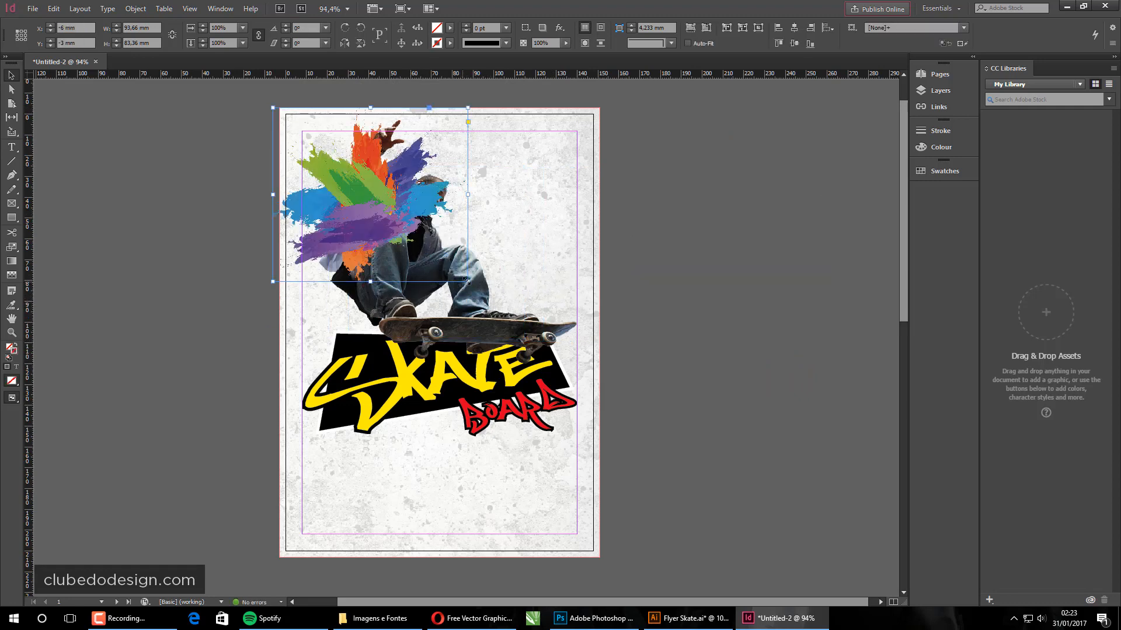
{"action": "left_click_drag", "start_coordinate": [469, 281], "coordinate": [673, 432]}
{"action": "left_click_drag", "start_coordinate": [587, 274], "coordinate": [567, 218]}
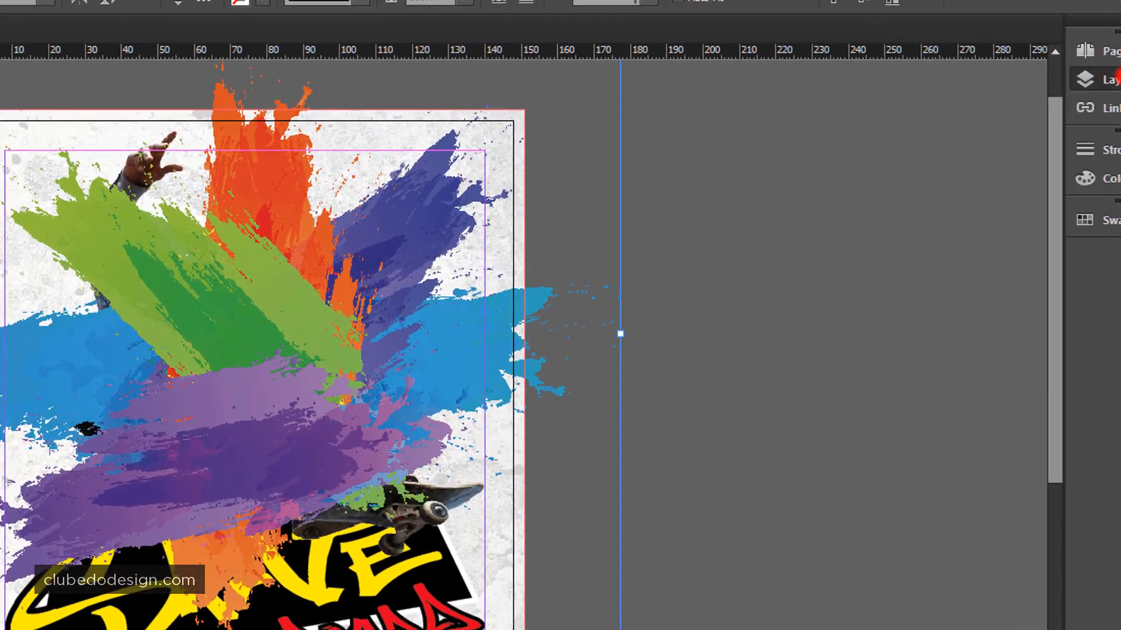
- Reorder BG Color.pdf below the logo group and just above BG 1852209.jpg, and toggle the background texture's visibility off and on
{"action": "left_click", "coordinate": [938, 91]}
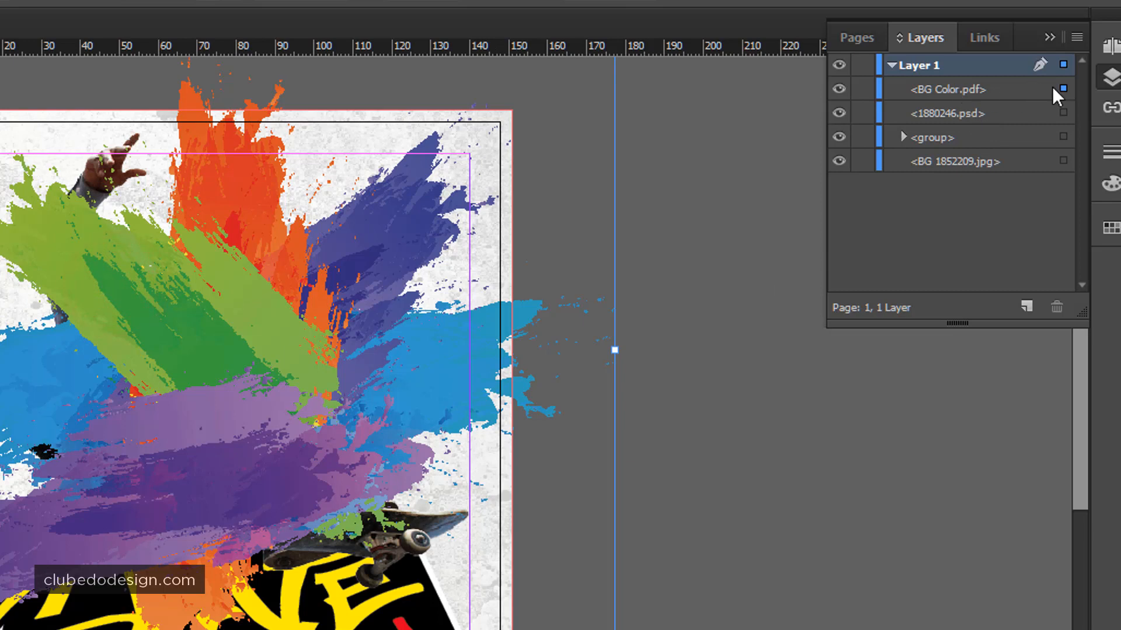
{"action": "left_click_drag", "start_coordinate": [950, 89], "coordinate": [928, 153]}
{"action": "left_click", "coordinate": [944, 168]}
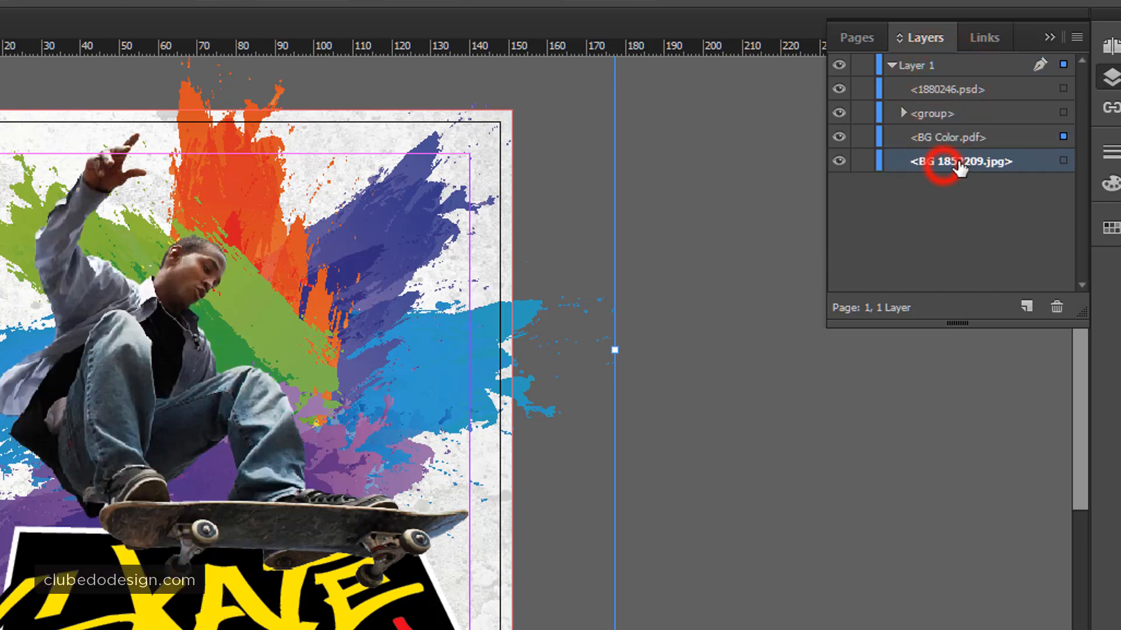
{"action": "left_click", "coordinate": [839, 161]}
{"action": "left_click", "coordinate": [838, 161]}
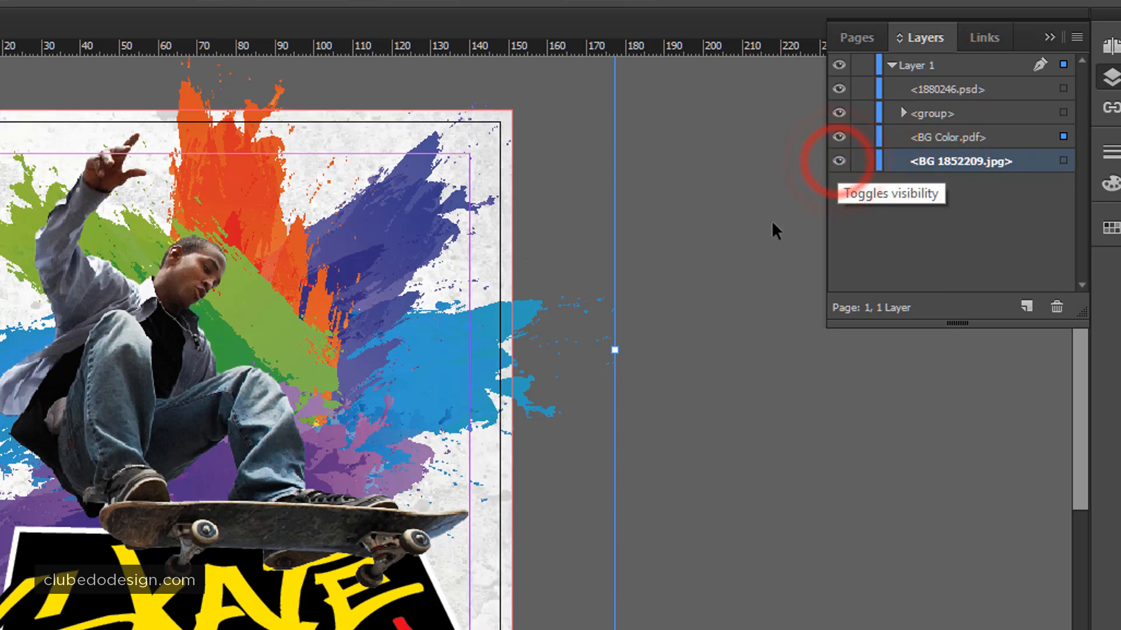
- Shift the paint splash slightly to the left behind the skater and deselect it
{"action": "left_click", "coordinate": [690, 438]}
{"action": "left_click", "coordinate": [253, 155]}
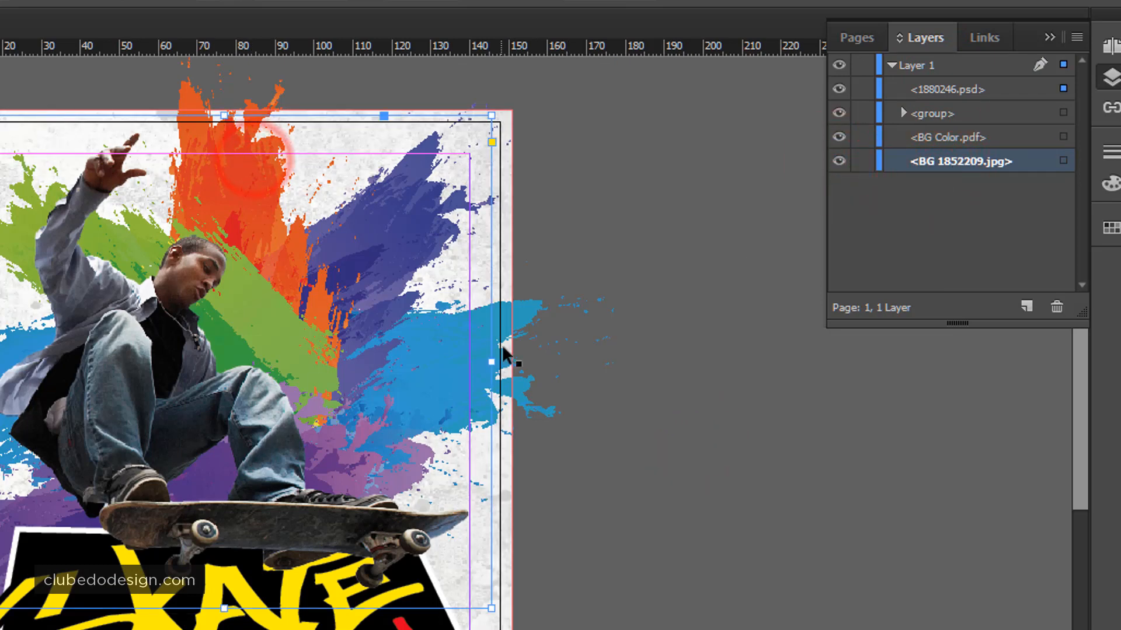
{"action": "left_click_drag", "start_coordinate": [513, 325], "coordinate": [493, 325]}
{"action": "left_click", "coordinate": [775, 423]}
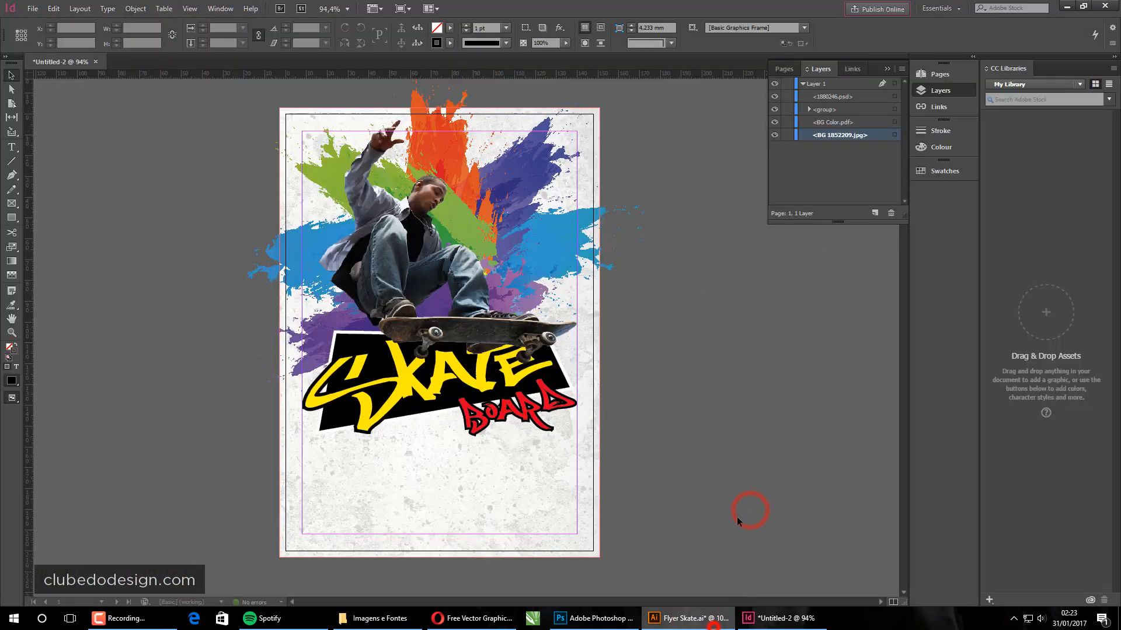
{"action": "left_click", "coordinate": [695, 365]}
{"action": "left_click", "coordinate": [470, 280]}
{"action": "left_click", "coordinate": [708, 317]}
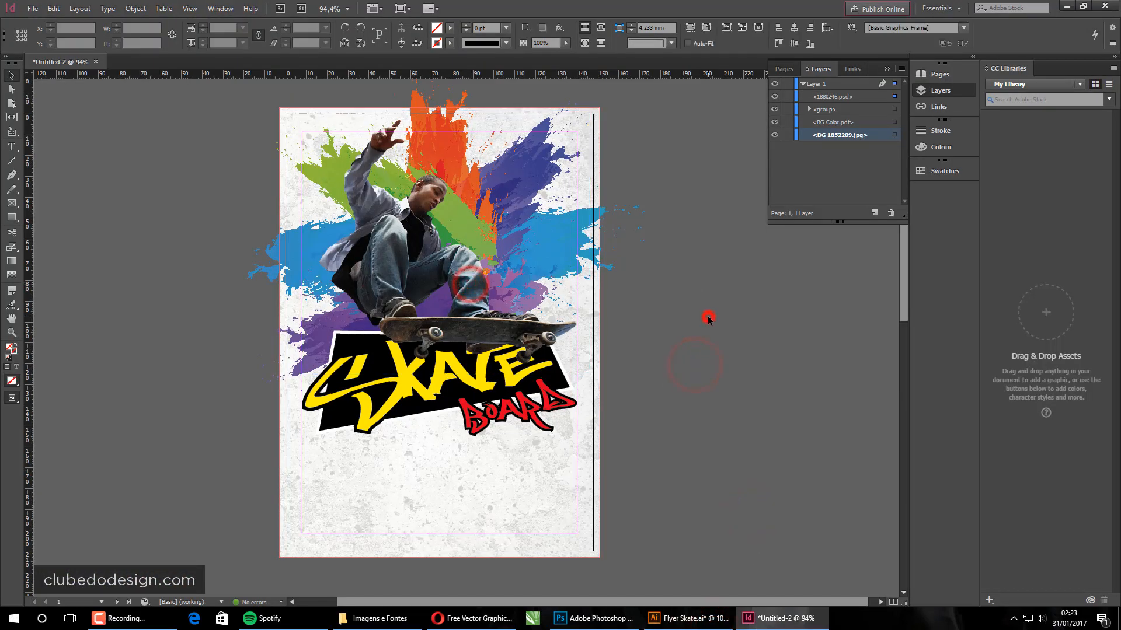
{"action": "left_click", "coordinate": [810, 374]}
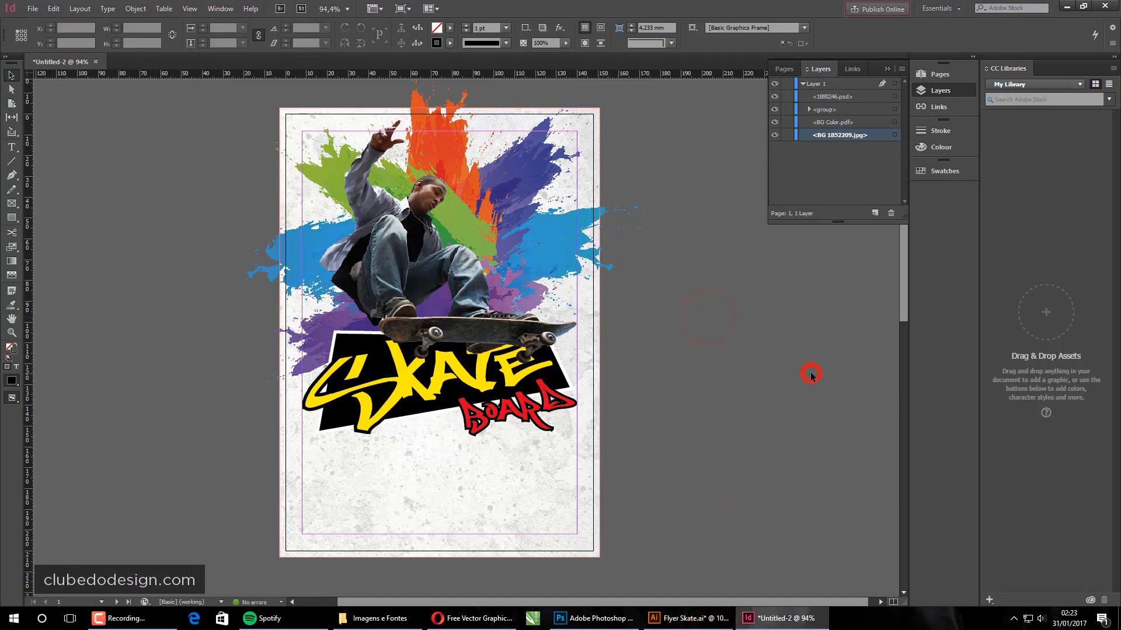
- Switch to Illustrator and copy the headline COMPETIÇÕES NO PARQUE from the flyer
{"action": "left_click", "coordinate": [652, 622]}
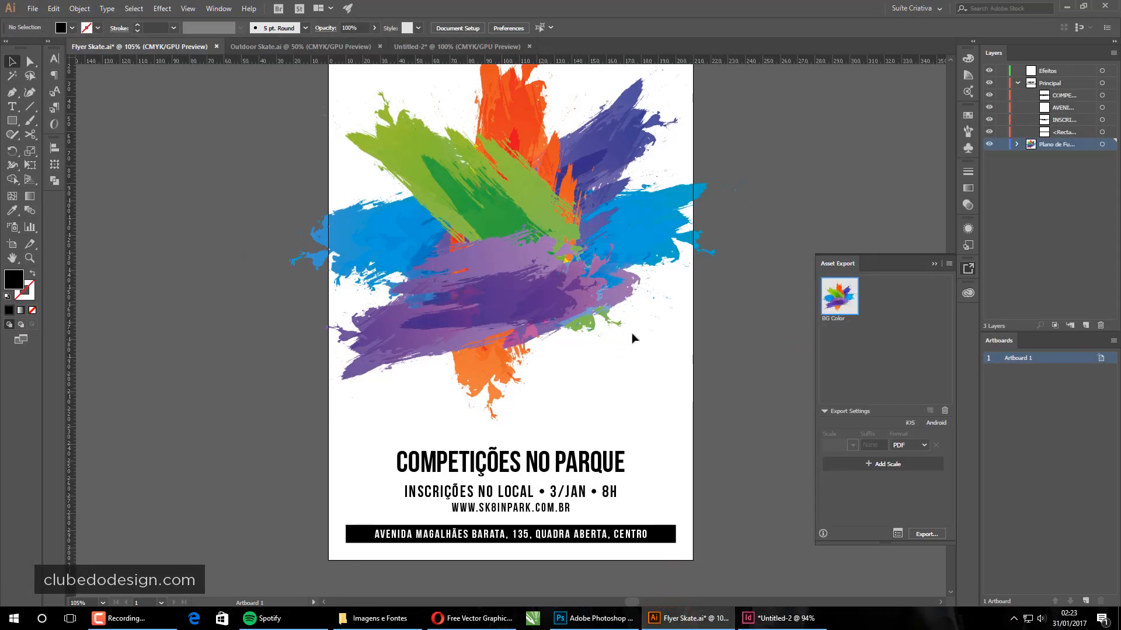
{"action": "double_click", "coordinate": [584, 461]}
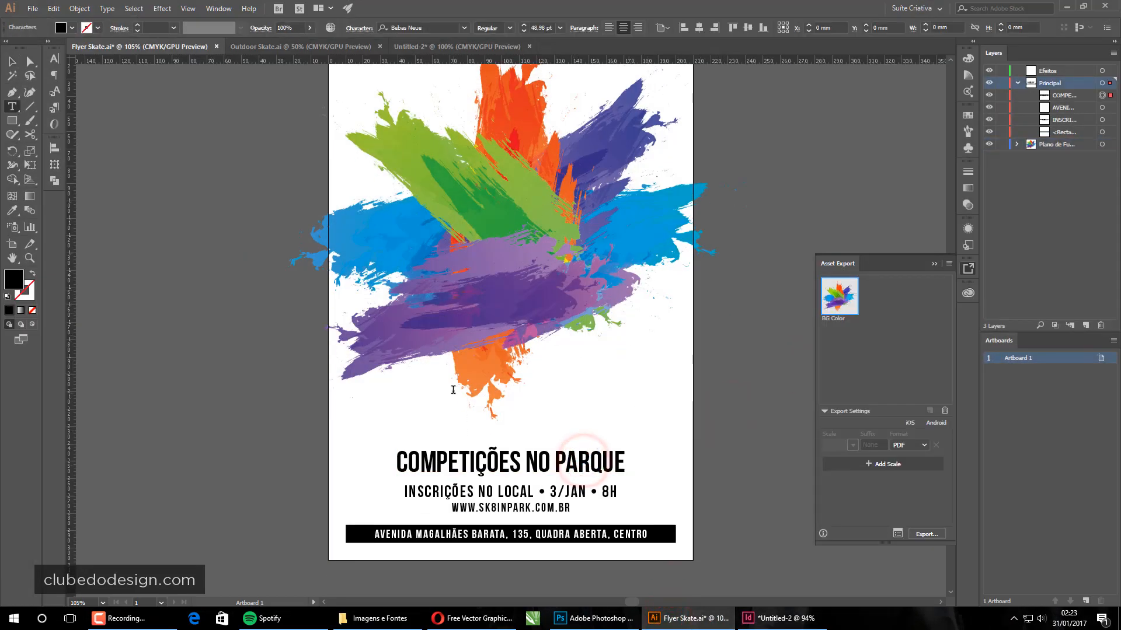
{"action": "triple_click", "coordinate": [526, 457]}
{"action": "key", "text": "ctrl+c"}
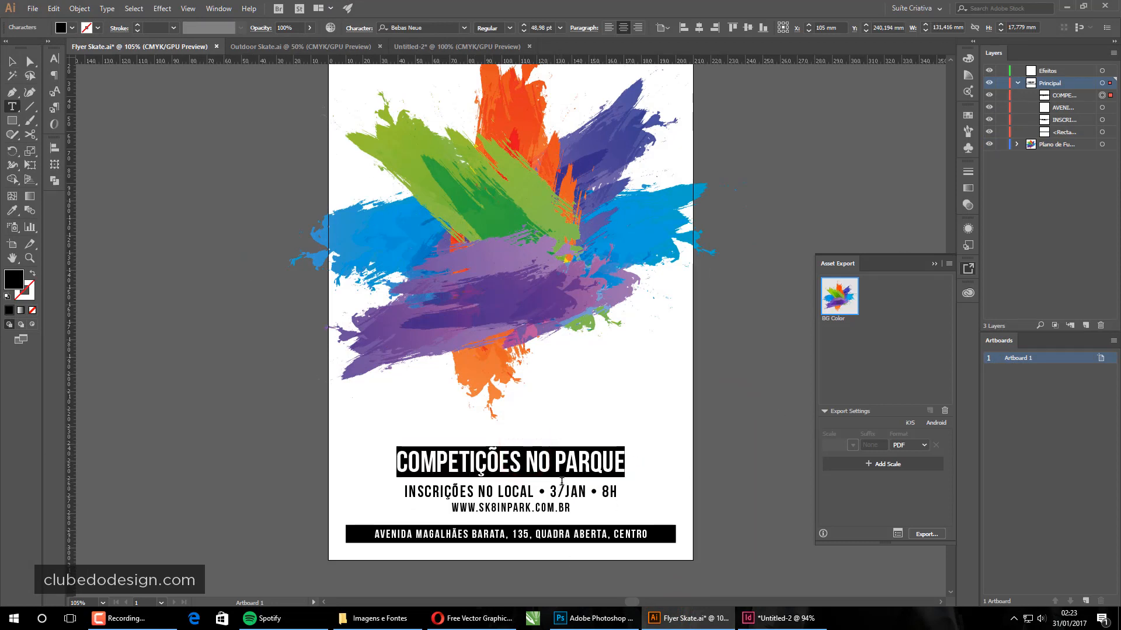
- Back in InDesign, create a text frame about 114 by 30 mm below the logo and paste the headline into it
{"action": "left_click", "coordinate": [752, 617]}
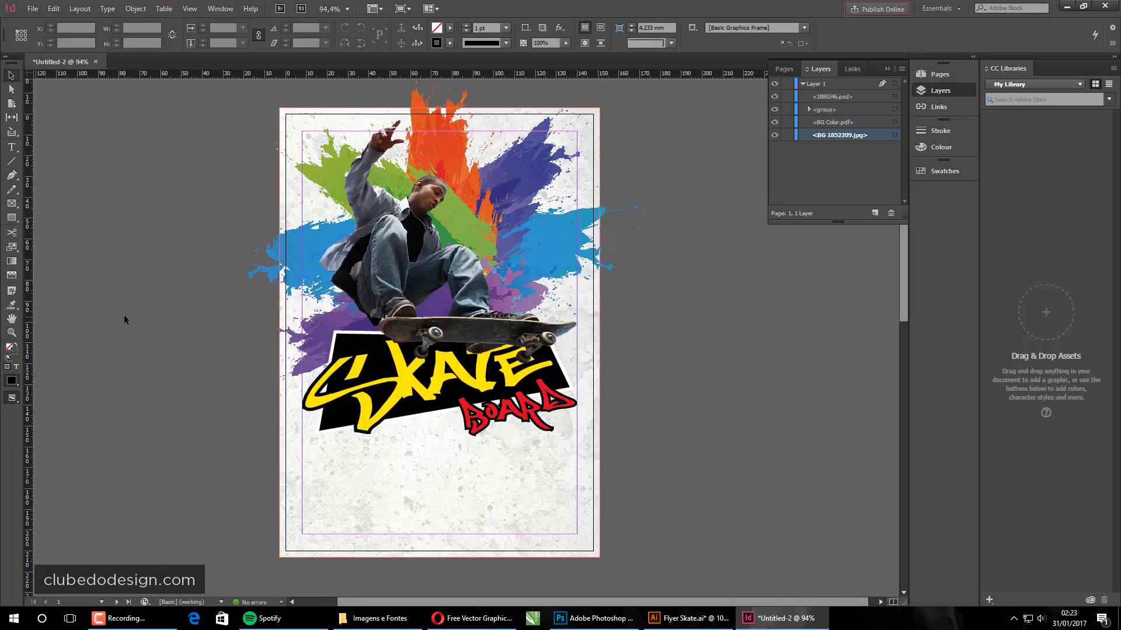
{"action": "key", "text": "t"}
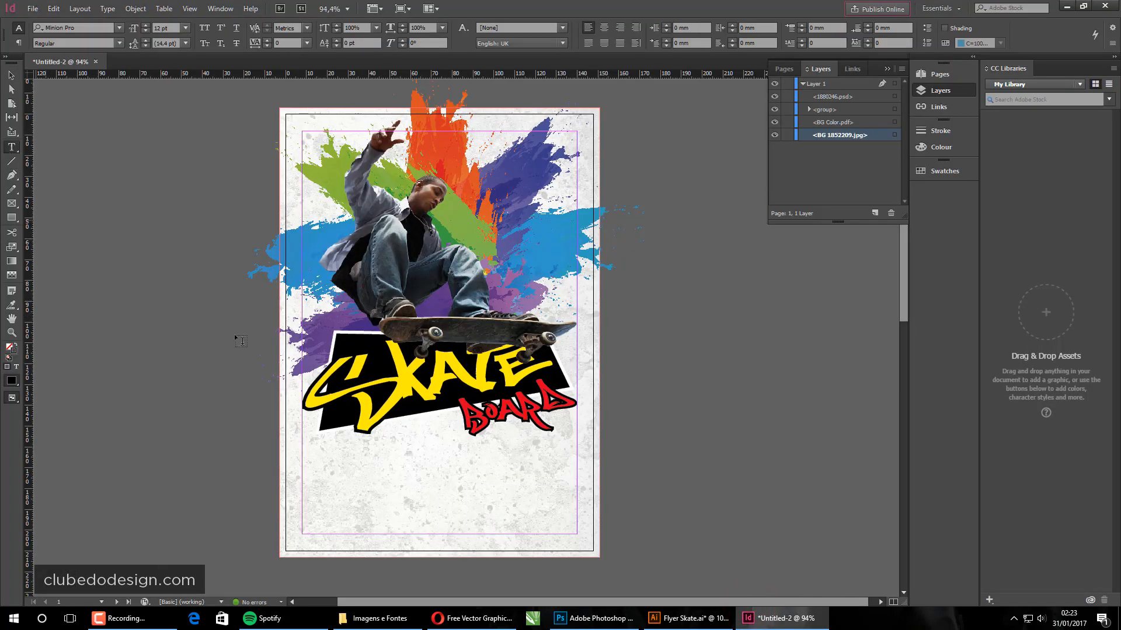
{"action": "left_click_drag", "start_coordinate": [315, 455], "coordinate": [552, 519]}
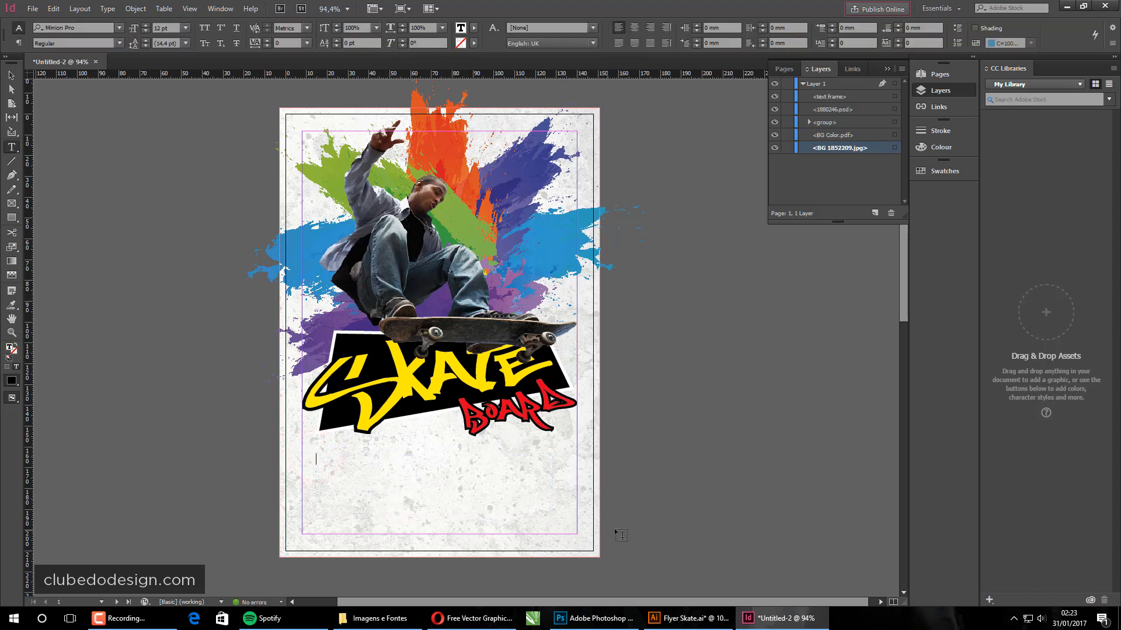
{"action": "key", "text": "ctrl+v"}
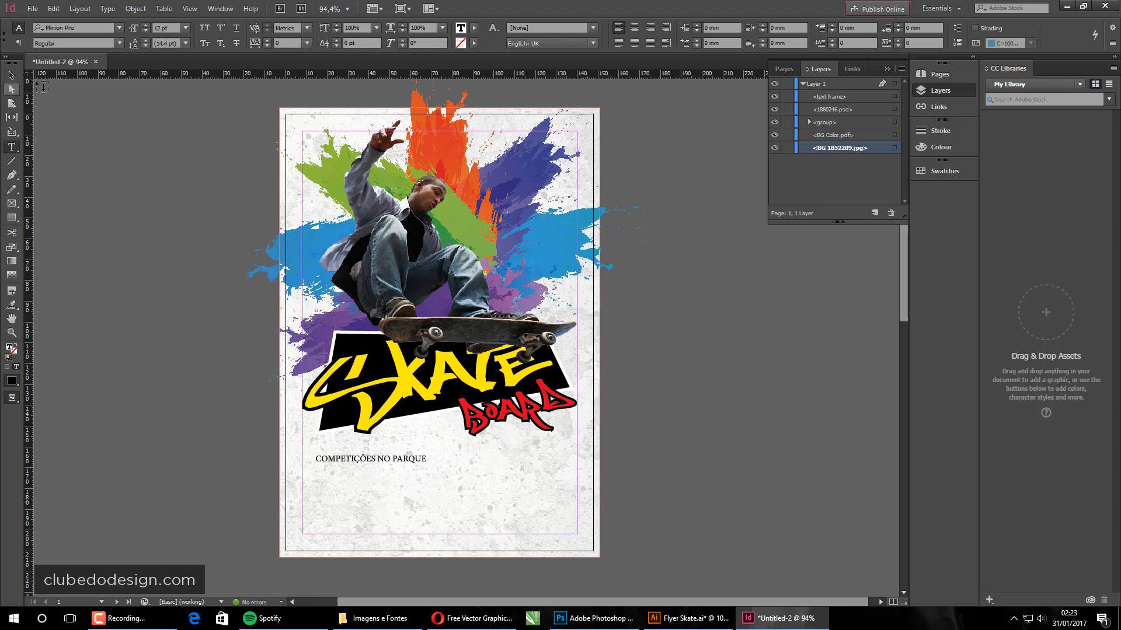
{"action": "left_click", "coordinate": [11, 75]}
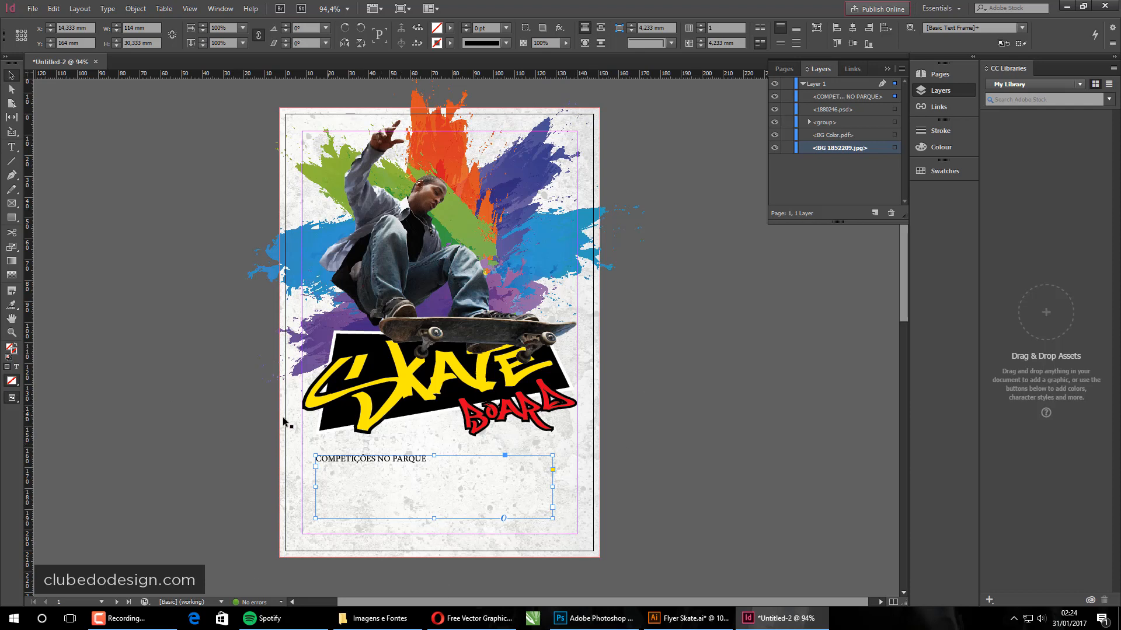
{"action": "left_click_drag", "start_coordinate": [249, 413], "coordinate": [652, 563]}
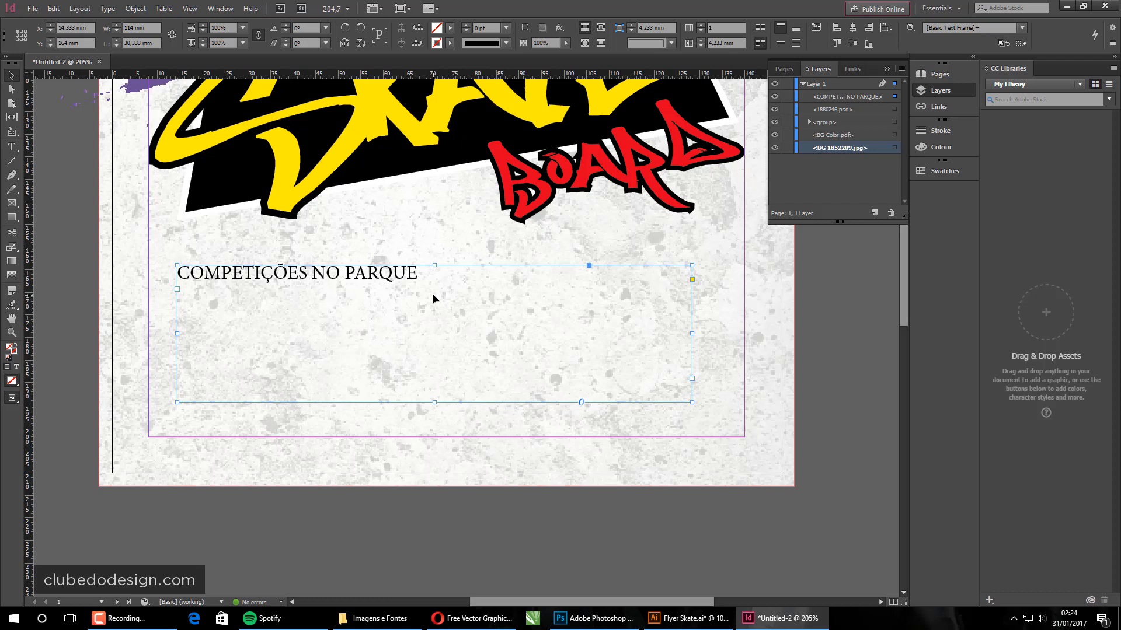
- Collapse the Layers panel, check the headline's type settings in the Illustrator flyer and return to InDesign
{"action": "left_click", "coordinate": [941, 90]}
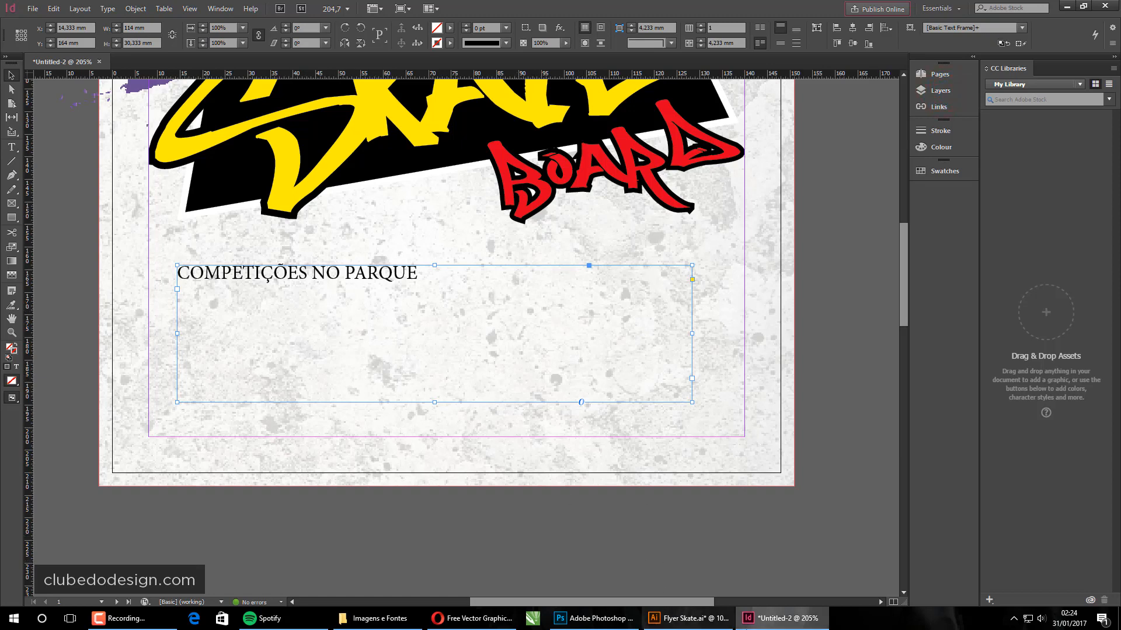
{"action": "left_click", "coordinate": [680, 619]}
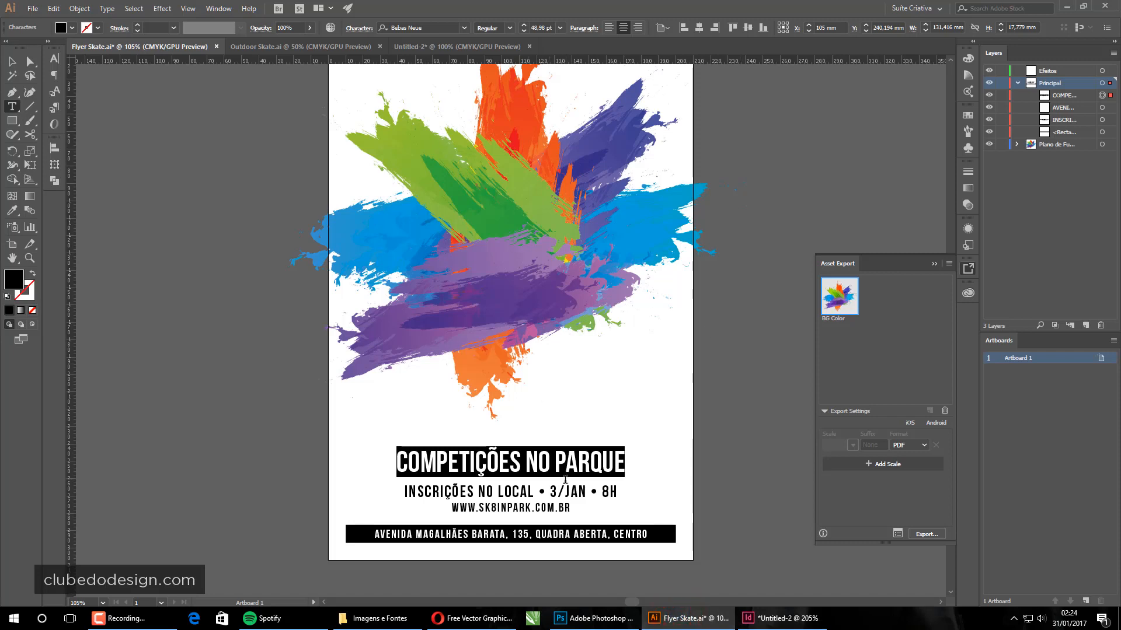
{"action": "left_click", "coordinate": [565, 481]}
{"action": "left_click", "coordinate": [12, 61]}
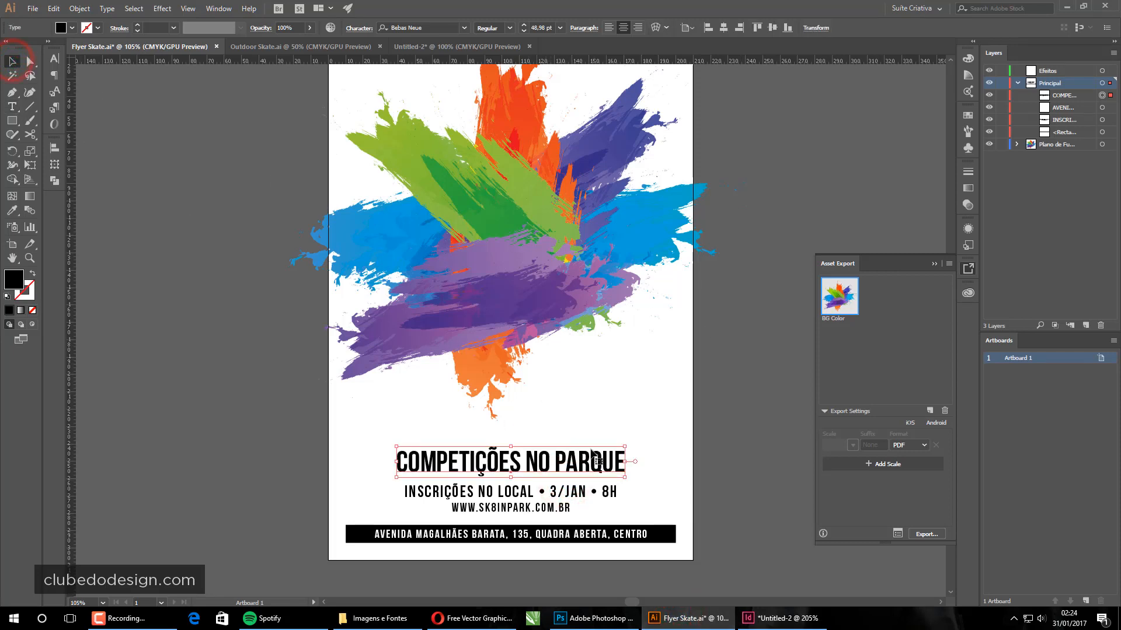
{"action": "left_click", "coordinate": [731, 371]}
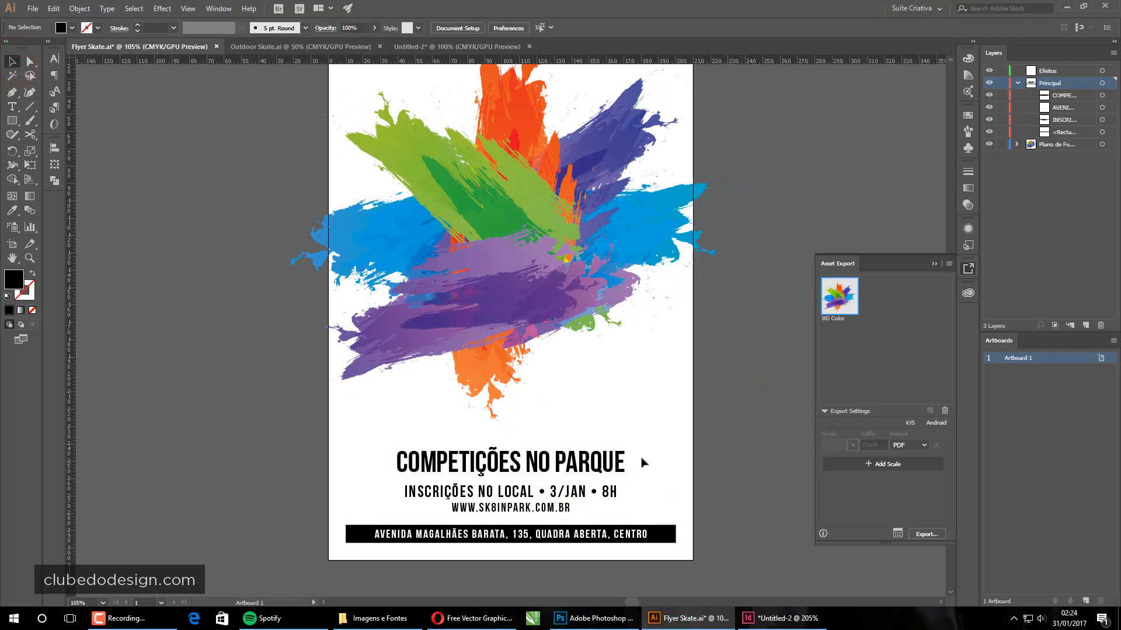
{"action": "left_click", "coordinate": [782, 619]}
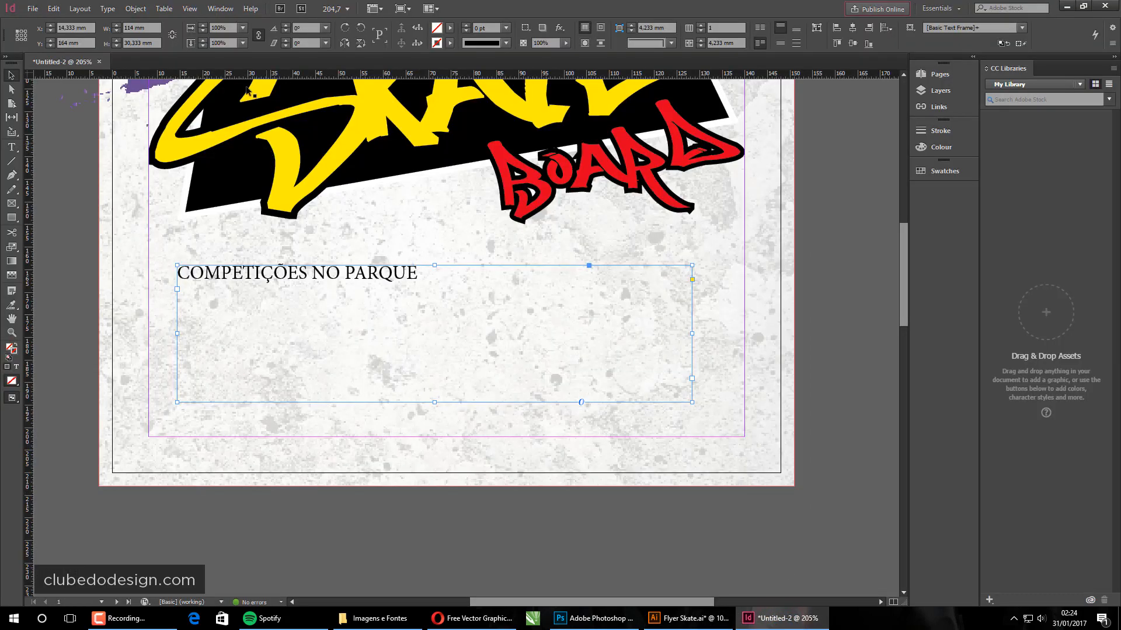
- Show the Paragraph Styles panel and place it clear of the headline's text frame
{"action": "left_click", "coordinate": [221, 9]}
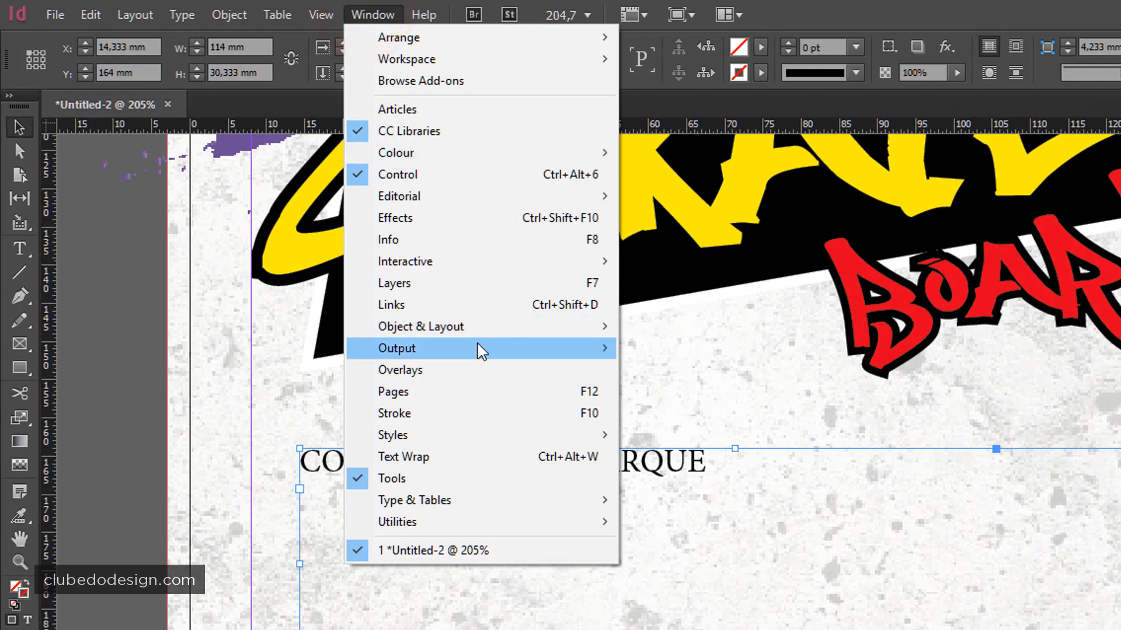
{"action": "mouse_move", "coordinate": [430, 440]}
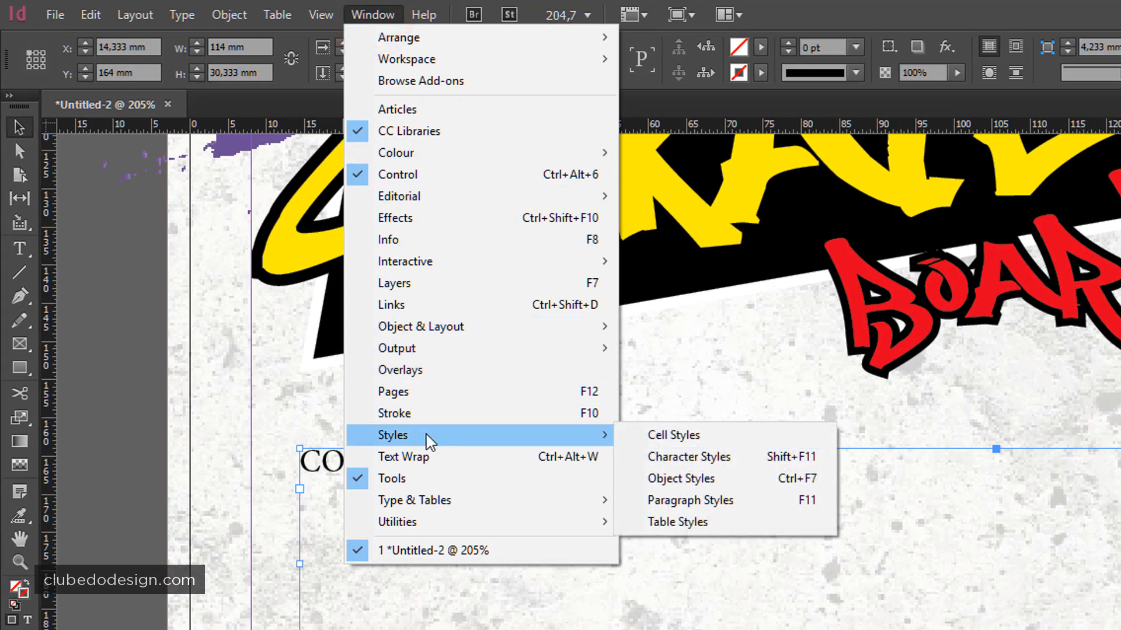
{"action": "left_click", "coordinate": [742, 513]}
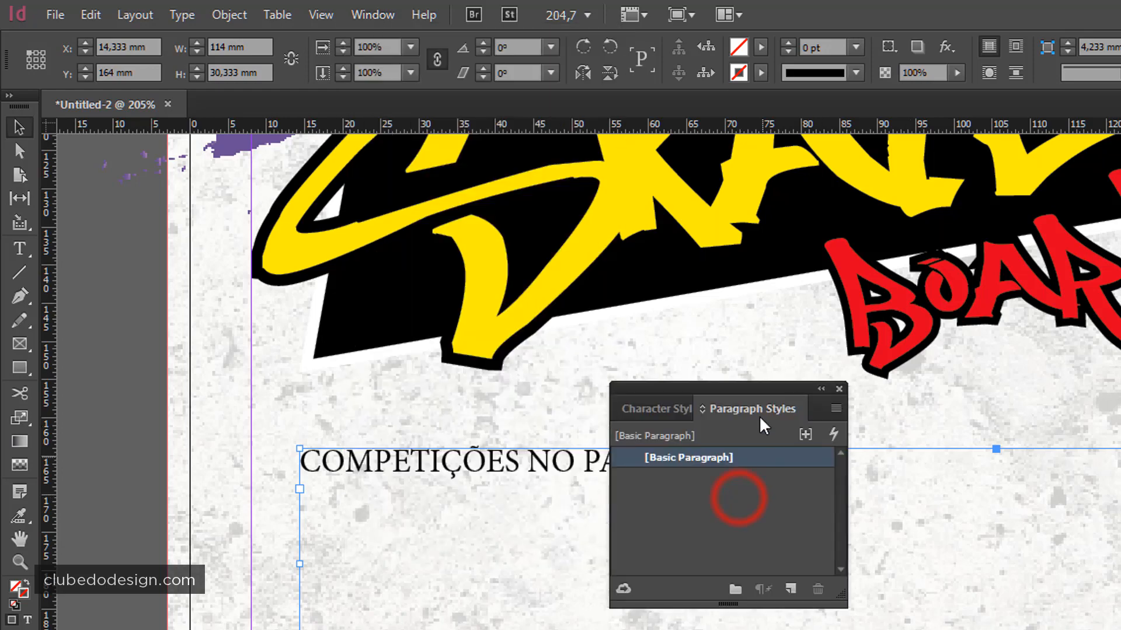
{"action": "left_click_drag", "start_coordinate": [730, 388], "coordinate": [1120, 242]}
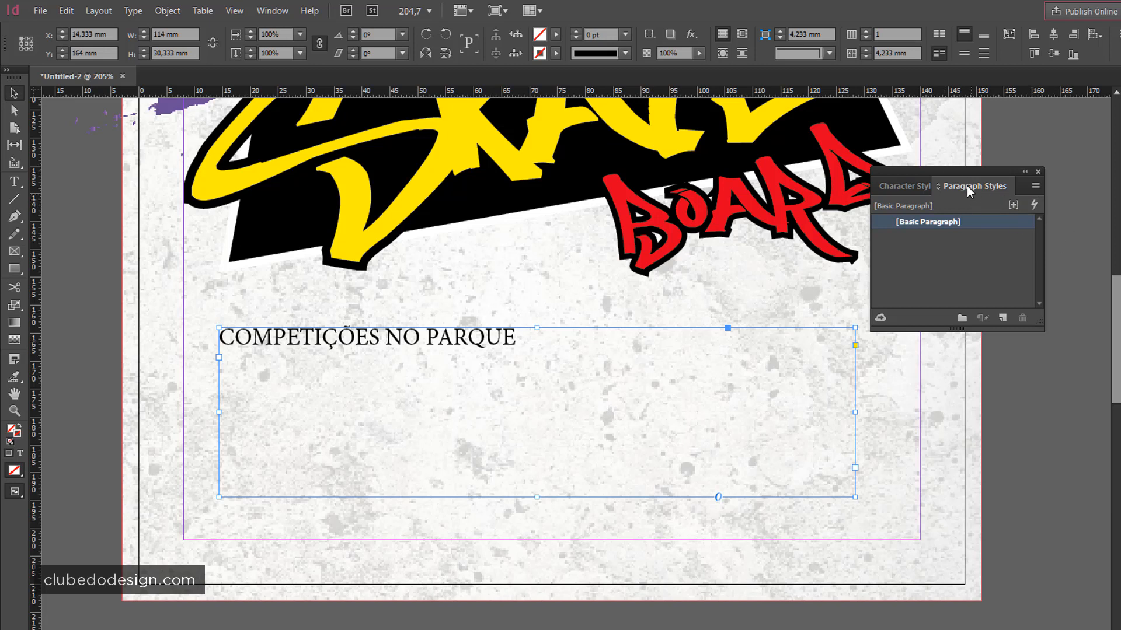
- Set the [Basic Paragraph] style's font family to Bebas Neue and fit the headline's frame to its text
{"action": "double_click", "coordinate": [1010, 225]}
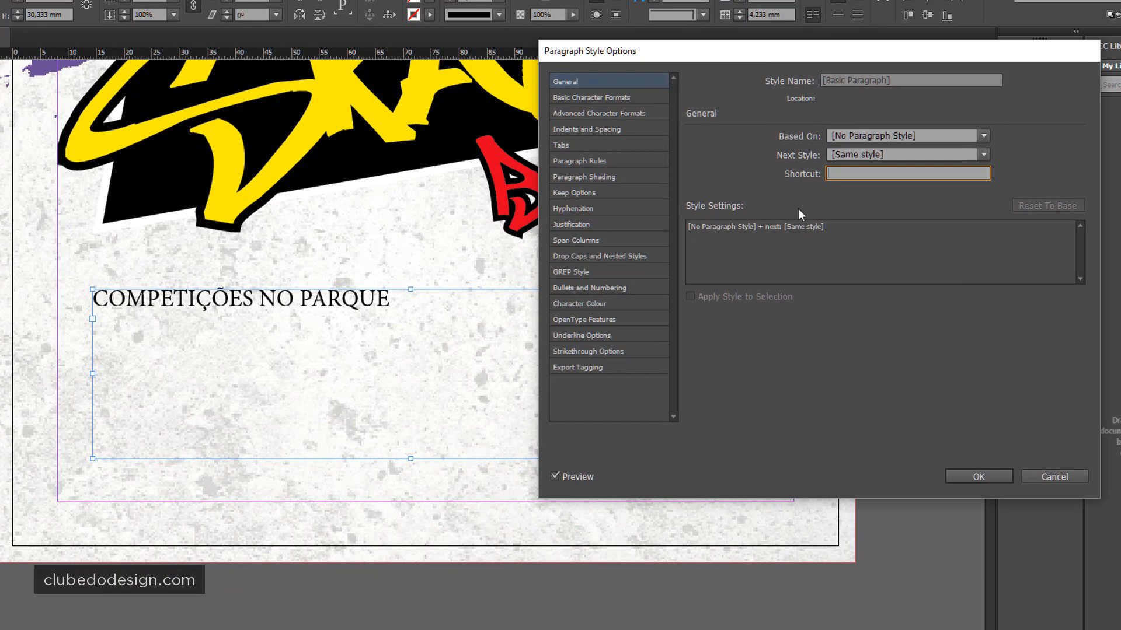
{"action": "left_click", "coordinate": [576, 98]}
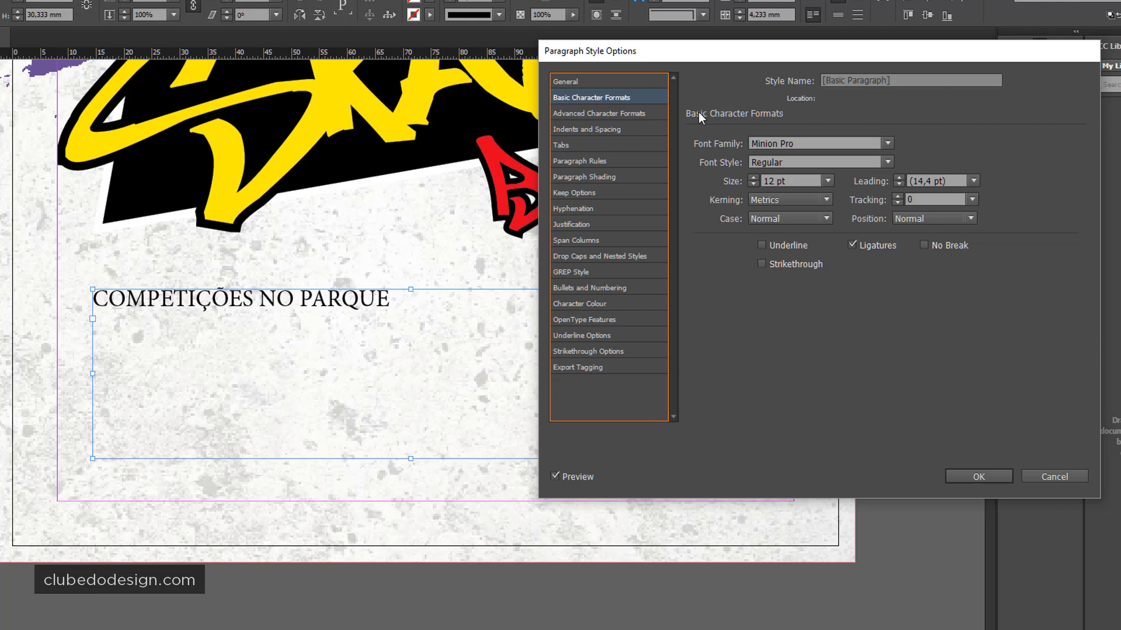
{"action": "left_click", "coordinate": [791, 143]}
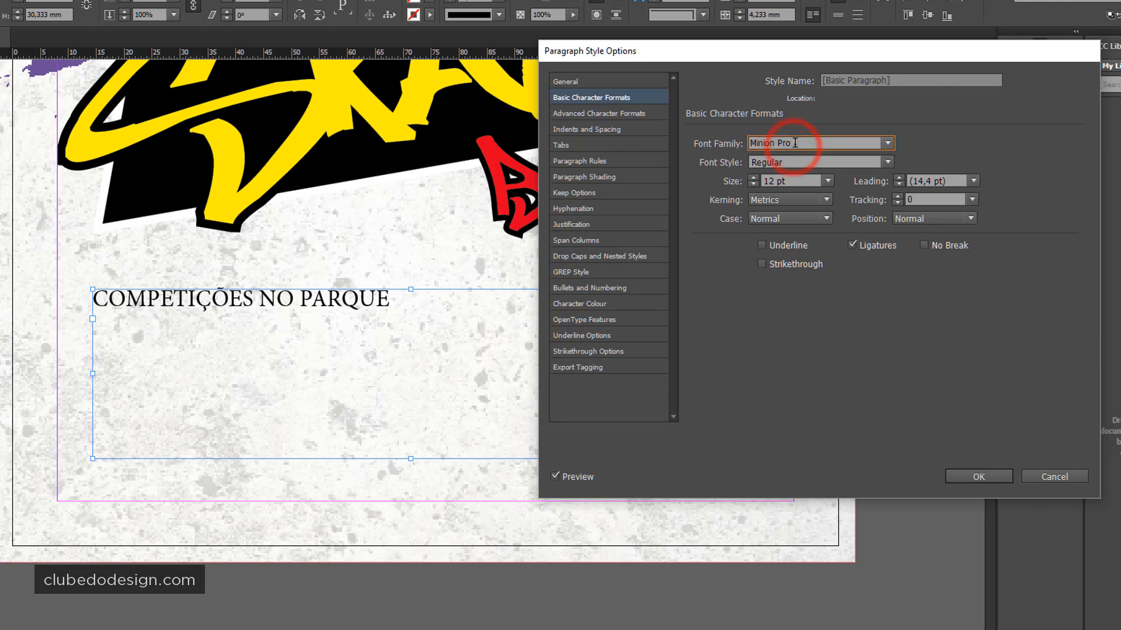
{"action": "type", "text": "Bebas Neue"}
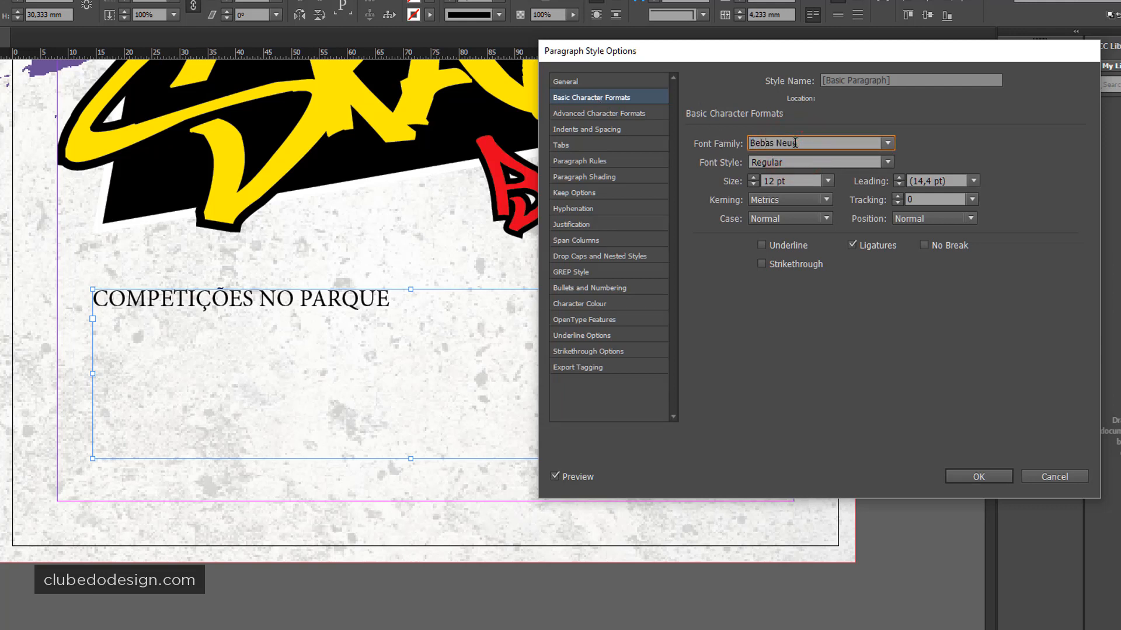
{"action": "left_click", "coordinate": [887, 143]}
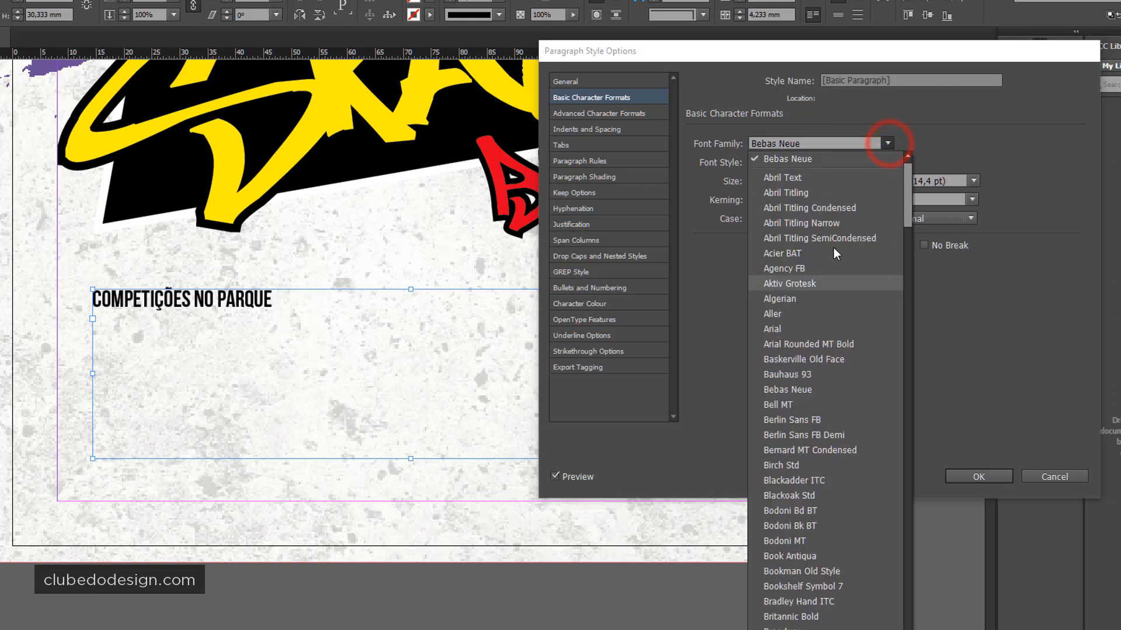
{"action": "left_click", "coordinate": [792, 163]}
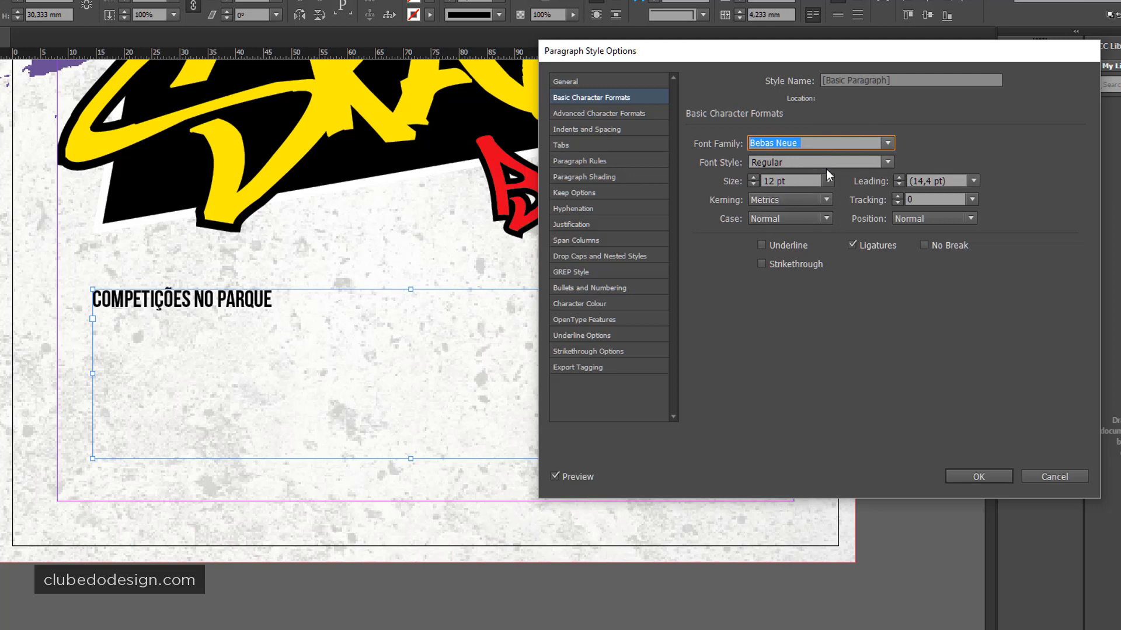
{"action": "left_click", "coordinate": [955, 481]}
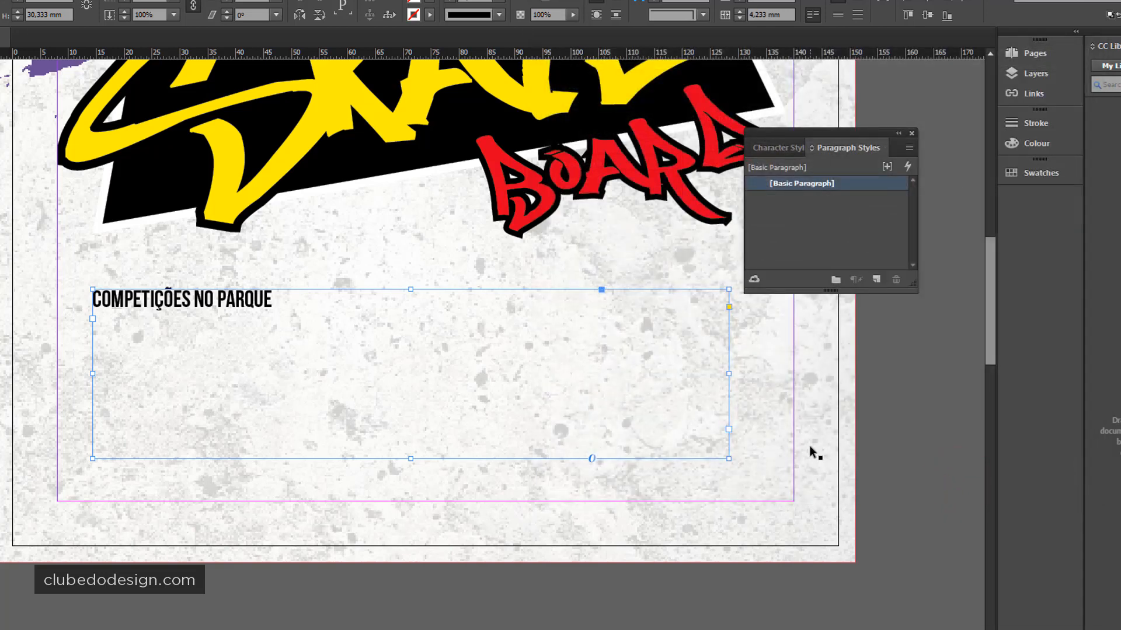
{"action": "left_click", "coordinate": [915, 414]}
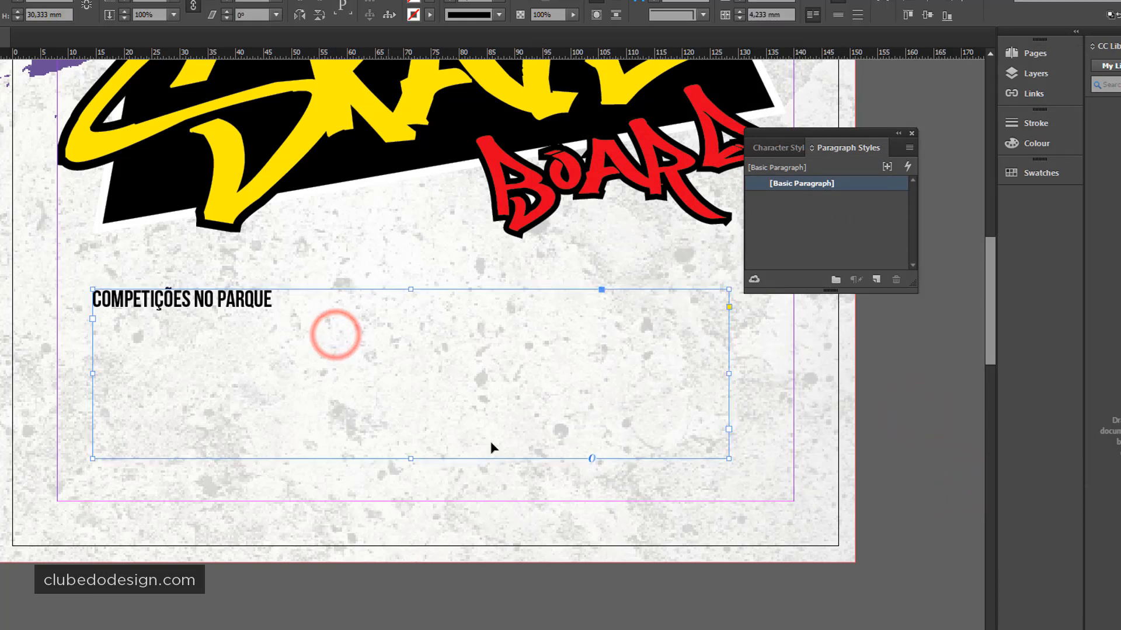
{"action": "left_click", "coordinate": [730, 460]}
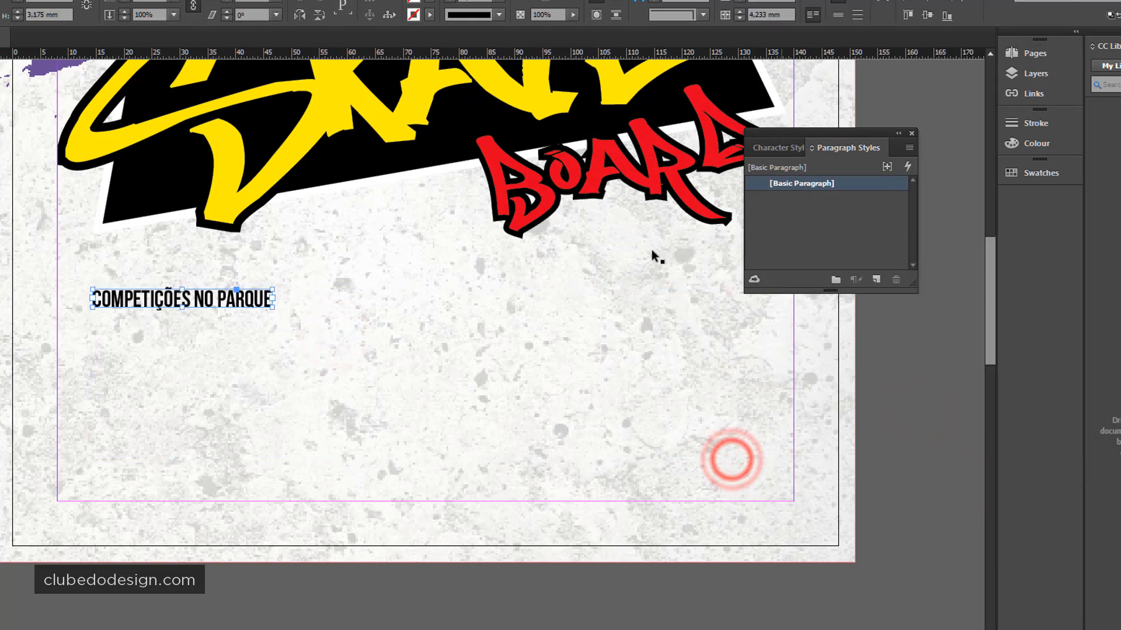
- In Illustrator, copy the line INSCRIÇÕES NO LOCAL • 3/JAN • 8H from the flyer
{"action": "left_click", "coordinate": [897, 402]}
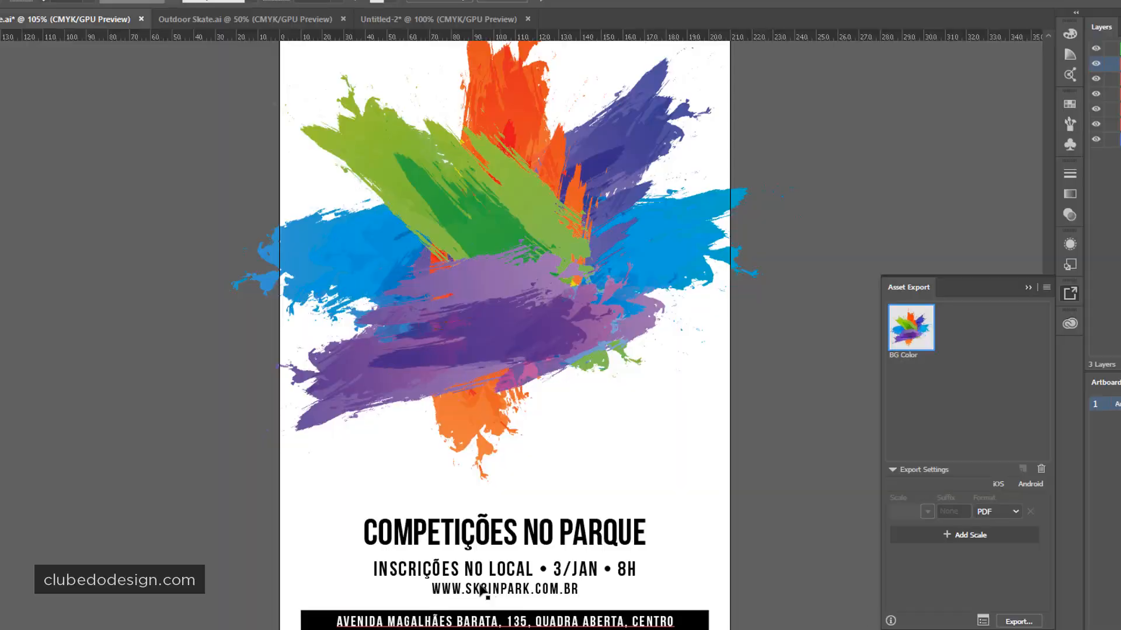
{"action": "left_click", "coordinate": [477, 496]}
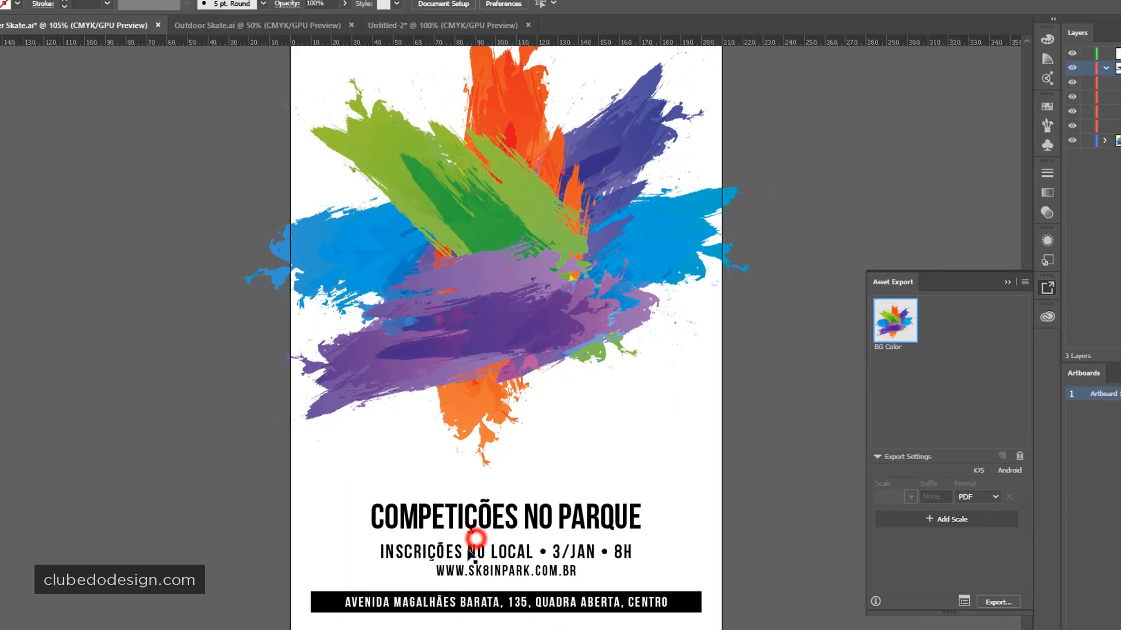
{"action": "triple_click", "coordinate": [477, 496]}
{"action": "key", "text": "ctrl+c"}
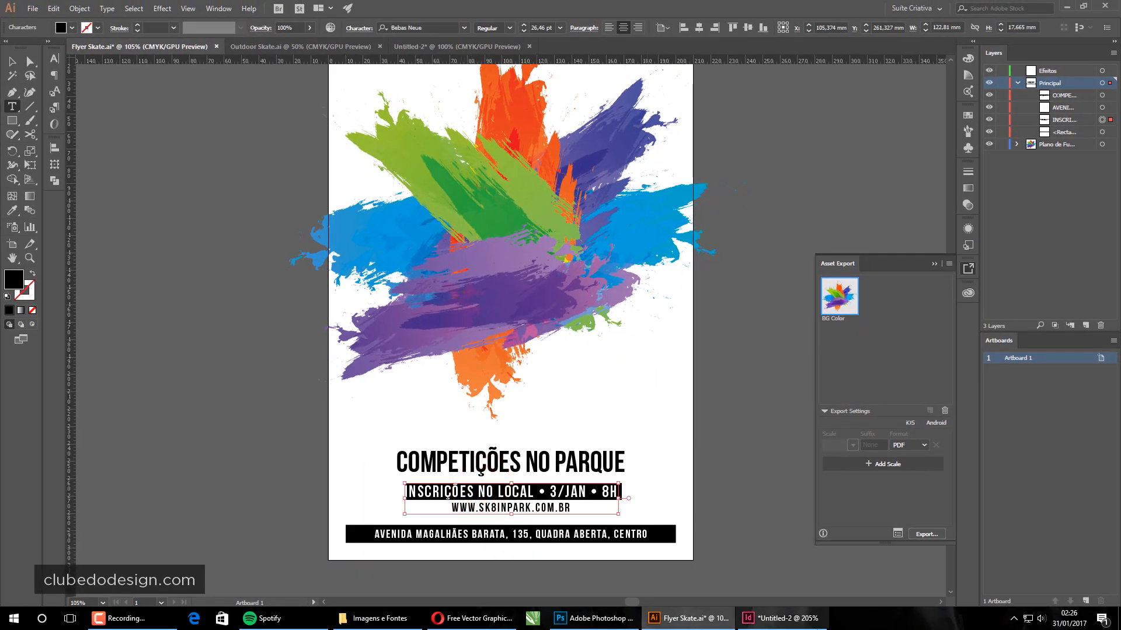
- Back in InDesign, enlarge the headline's text frame and paste the registration line as a new line below the headline
{"action": "left_click", "coordinate": [801, 618]}
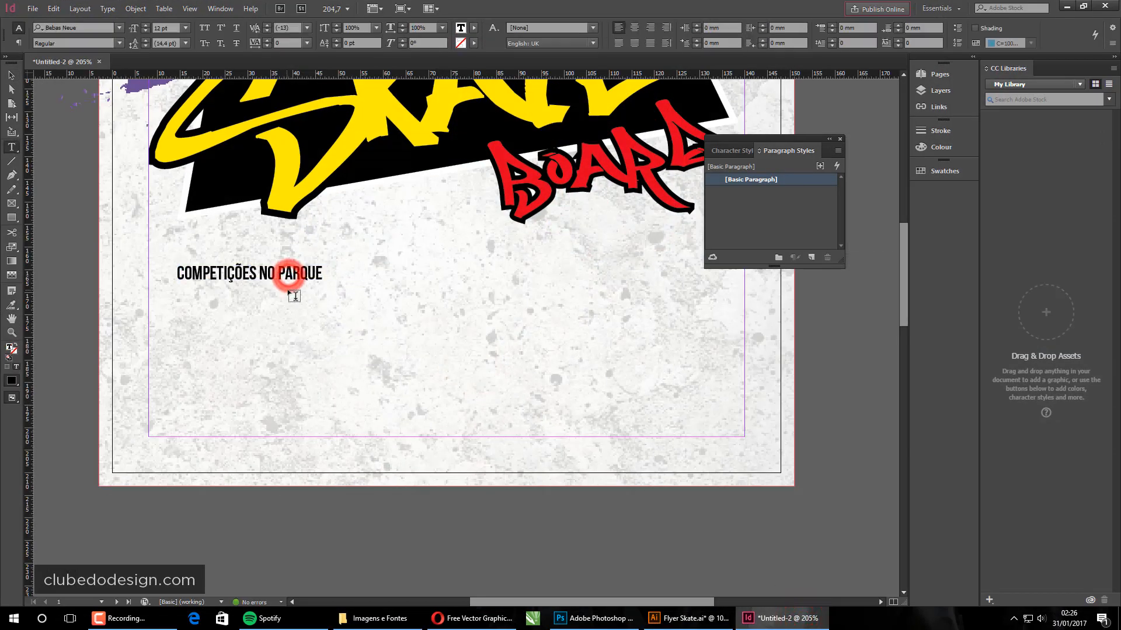
{"action": "left_click", "coordinate": [8, 75]}
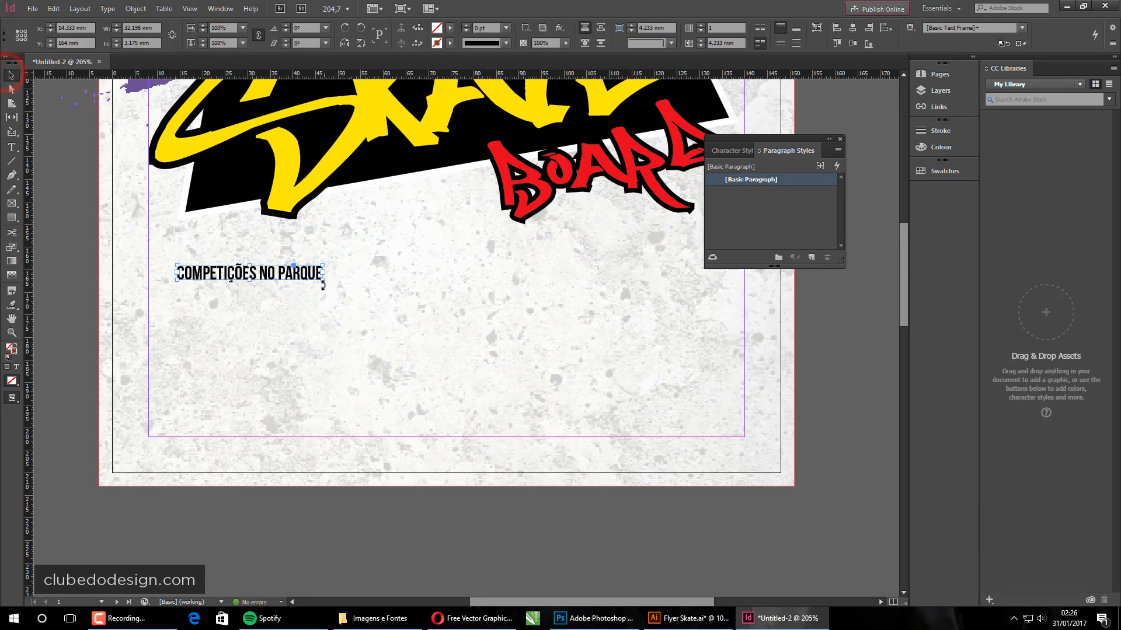
{"action": "left_click_drag", "start_coordinate": [323, 282], "coordinate": [617, 420]}
{"action": "double_click", "coordinate": [351, 280]}
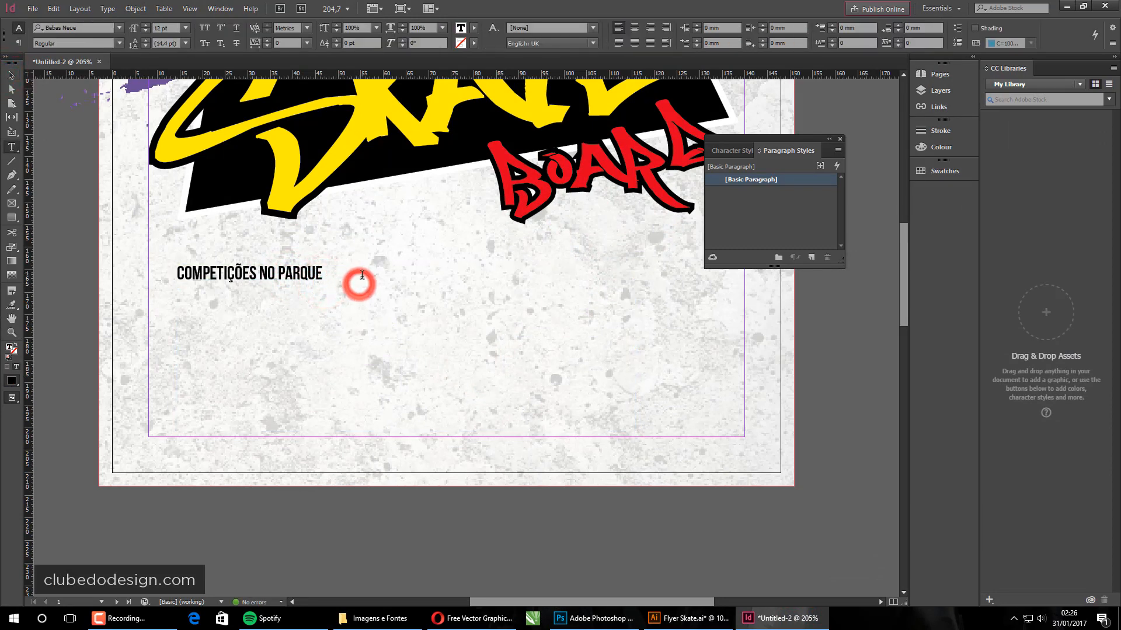
{"action": "key", "text": "Return"}
{"action": "key", "text": "ctrl+v"}
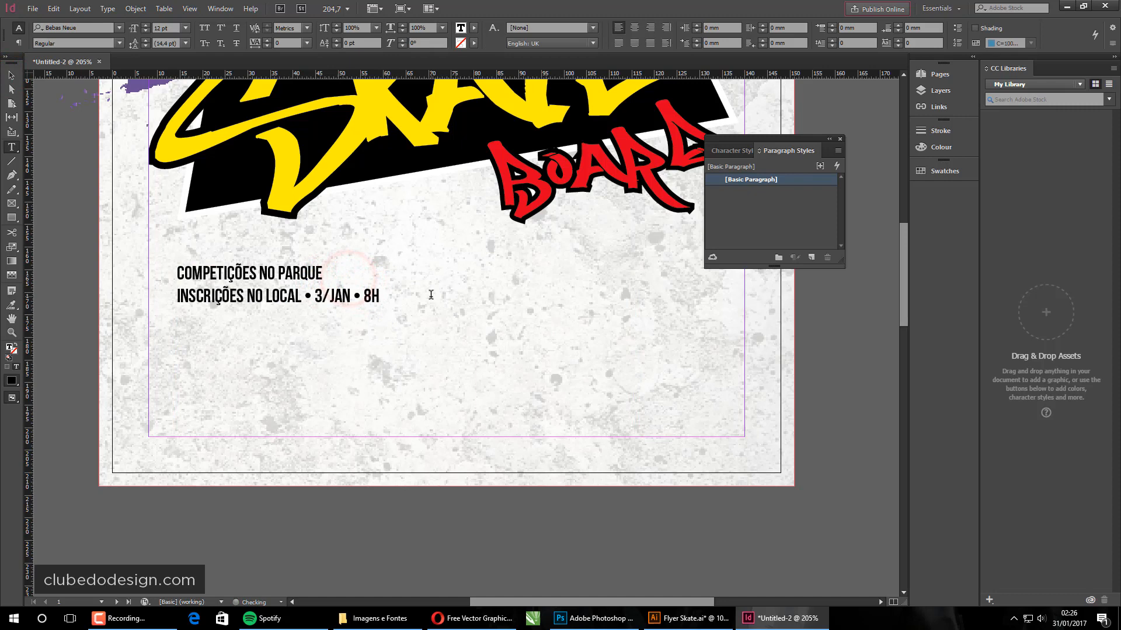
{"action": "left_click", "coordinate": [727, 619]}
{"action": "left_click_drag", "start_coordinate": [452, 508], "coordinate": [571, 508]}
{"action": "key", "text": "ctrl+c"}
{"action": "left_click", "coordinate": [782, 619]}
{"action": "key", "text": "Return"}
{"action": "key", "text": "ctrl+v"}
- In Illustrator, copy the full event address line from the black bar of the flyer
{"action": "left_click", "coordinate": [776, 618]}
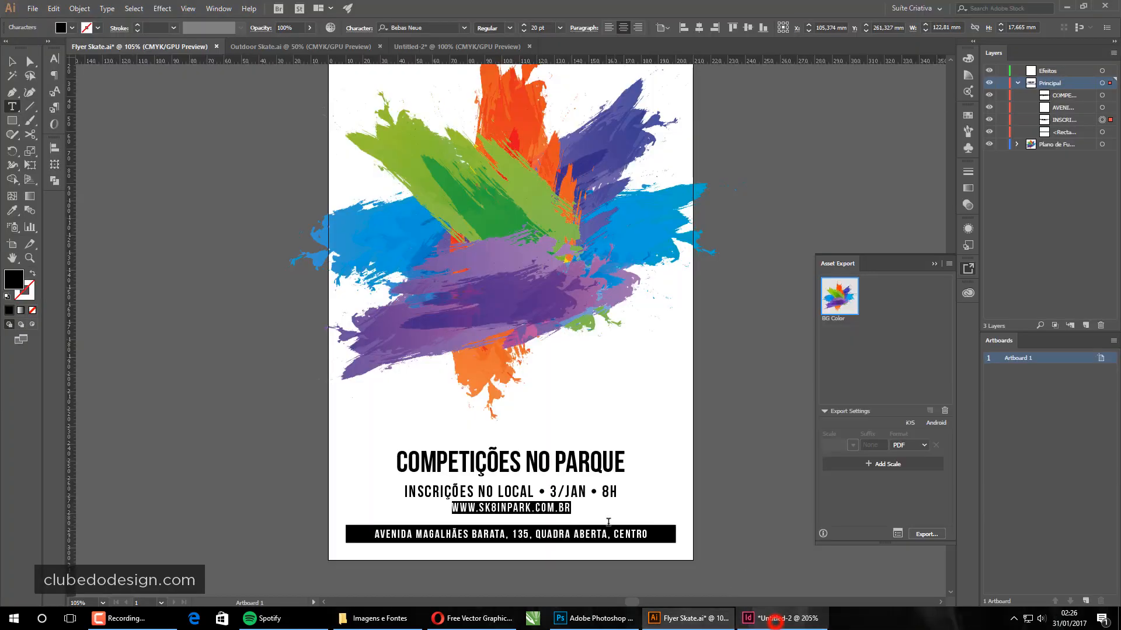
{"action": "double_click", "coordinate": [469, 533]}
{"action": "left_click", "coordinate": [509, 535]}
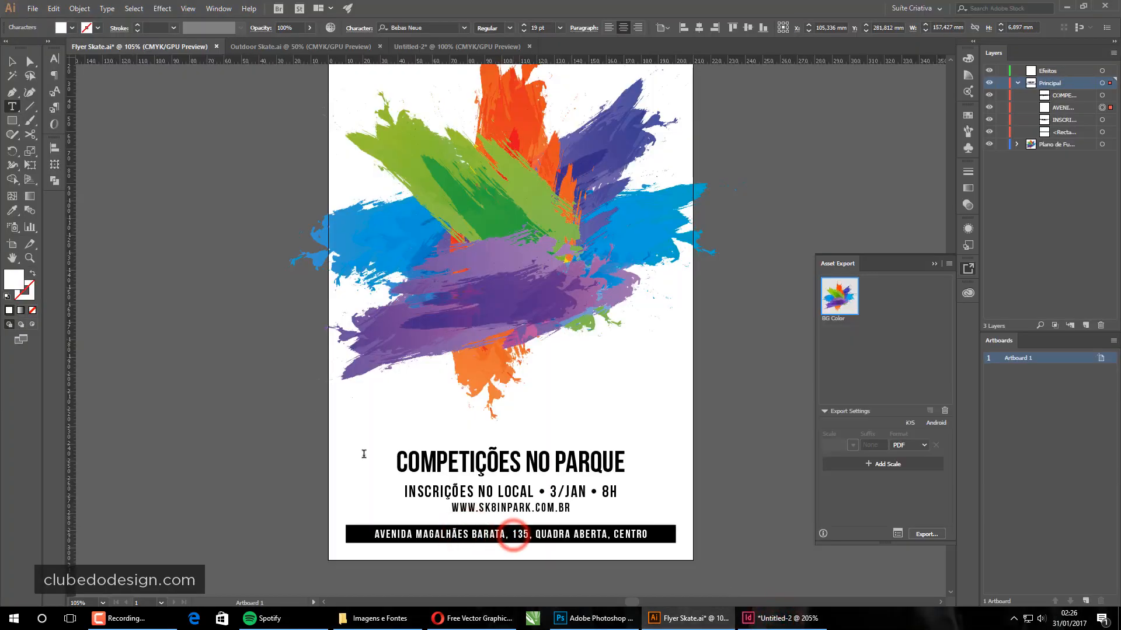
{"action": "left_click", "coordinate": [13, 62]}
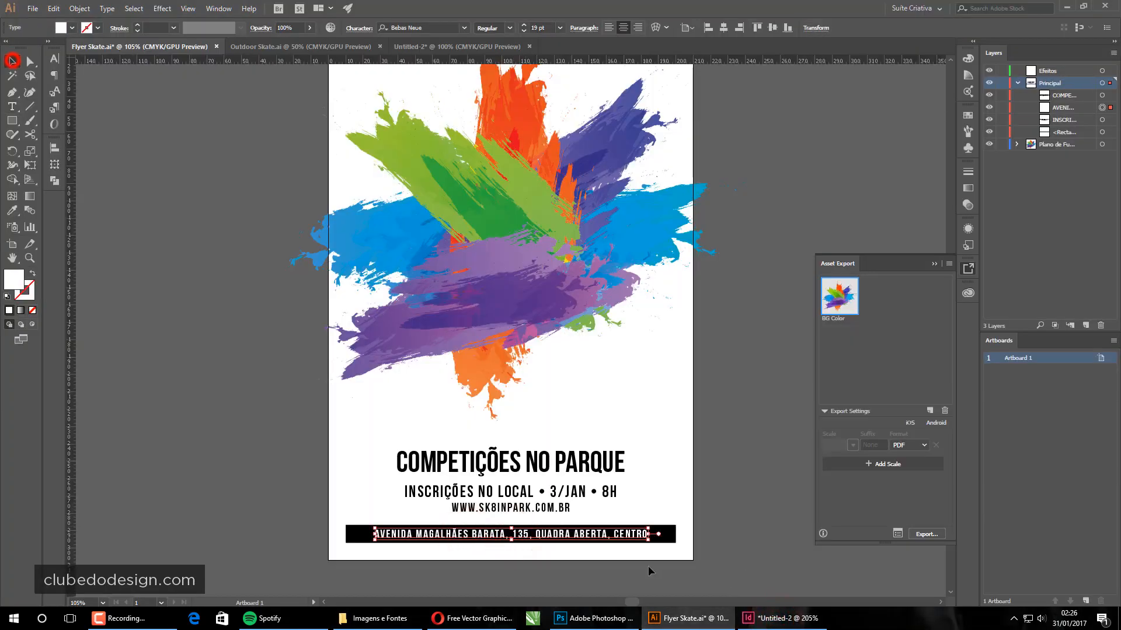
{"action": "double_click", "coordinate": [595, 536]}
{"action": "triple_click", "coordinate": [595, 536]}
{"action": "key", "text": "ctrl+c"}
- Back in InDesign, shorten the three-line text frame from its lower edge to a height of about 16.5 mm
{"action": "left_click", "coordinate": [782, 618]}
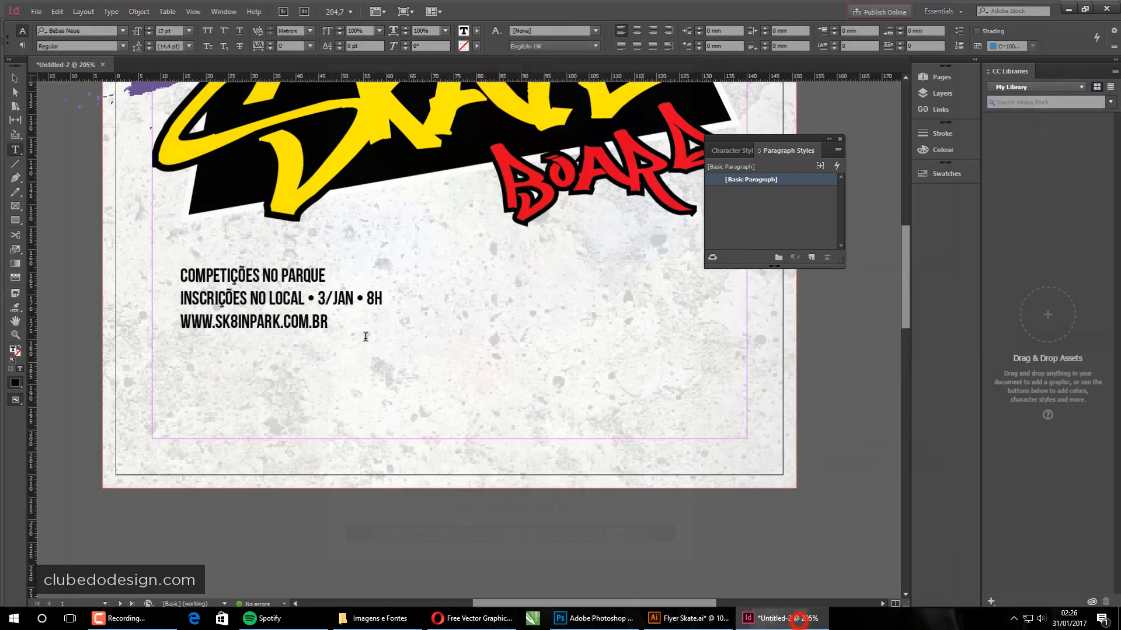
{"action": "left_click", "coordinate": [11, 75]}
{"action": "left_click", "coordinate": [349, 301]}
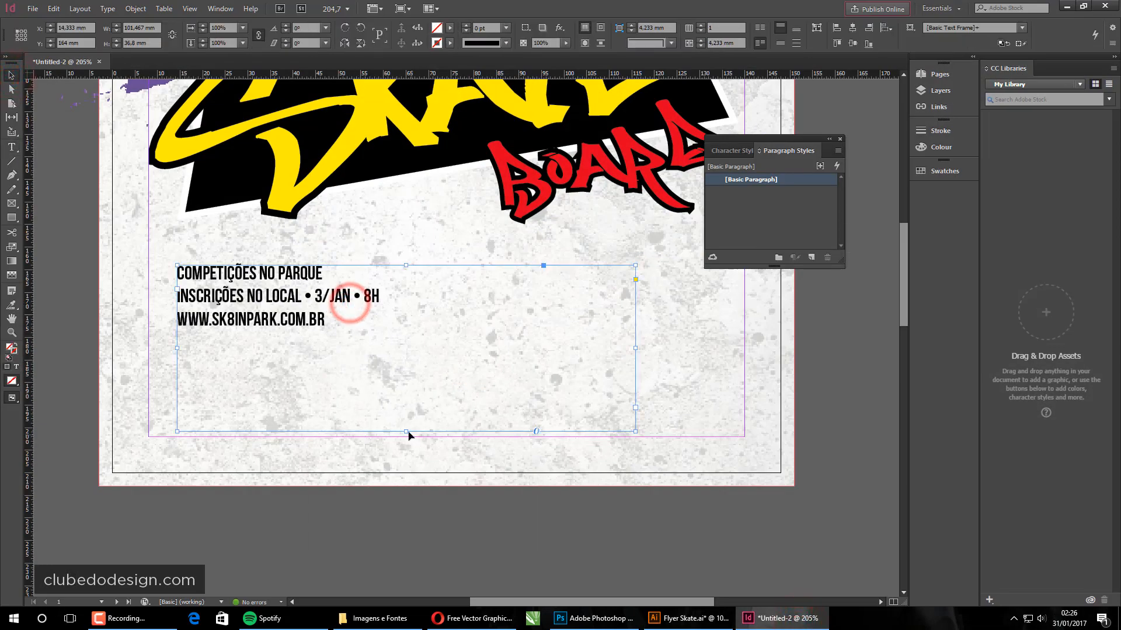
{"action": "left_click_drag", "start_coordinate": [406, 431], "coordinate": [406, 339]}
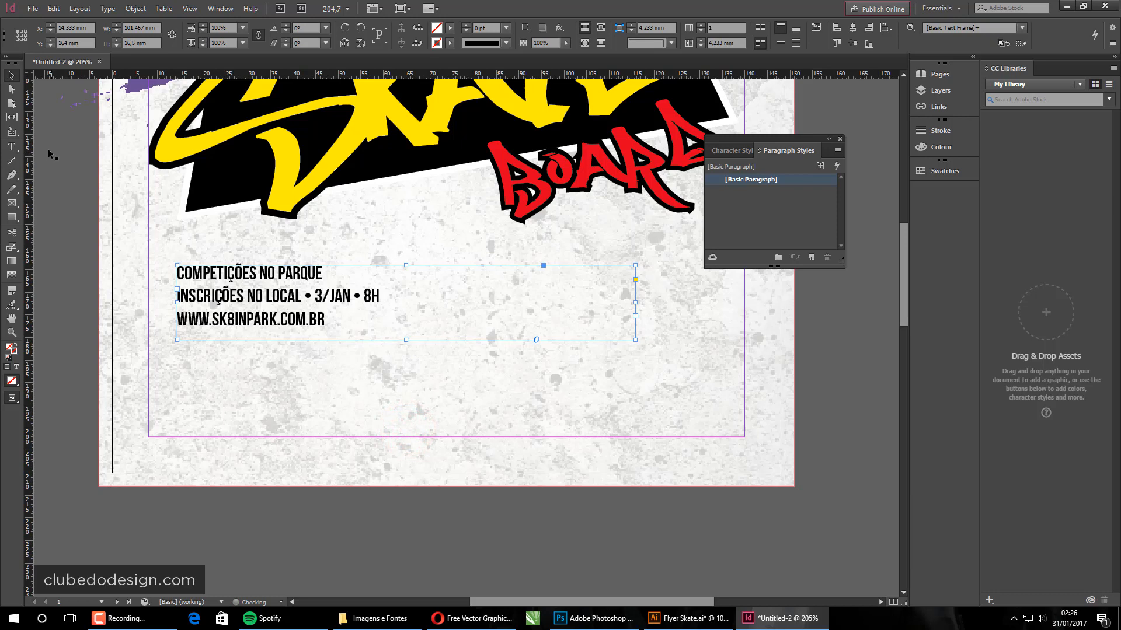
- Draw a separate text frame about 119 by 19.5 mm below the web address and paste the event address into it
{"action": "left_click", "coordinate": [13, 147]}
{"action": "left_click_drag", "start_coordinate": [173, 364], "coordinate": [729, 458]}
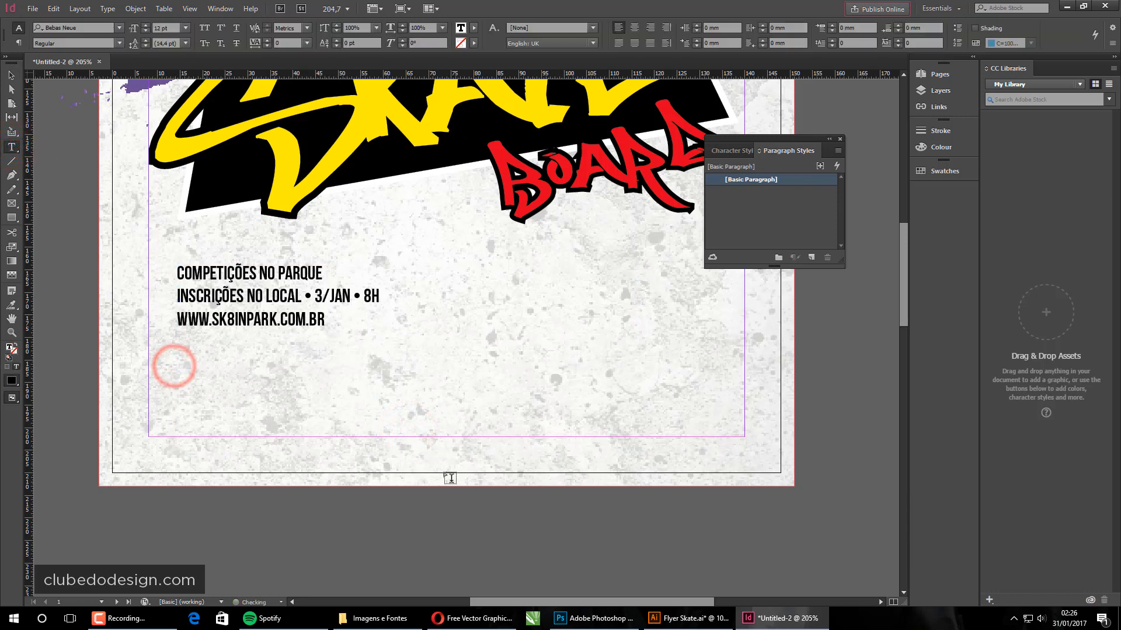
{"action": "key", "text": "ctrl+v"}
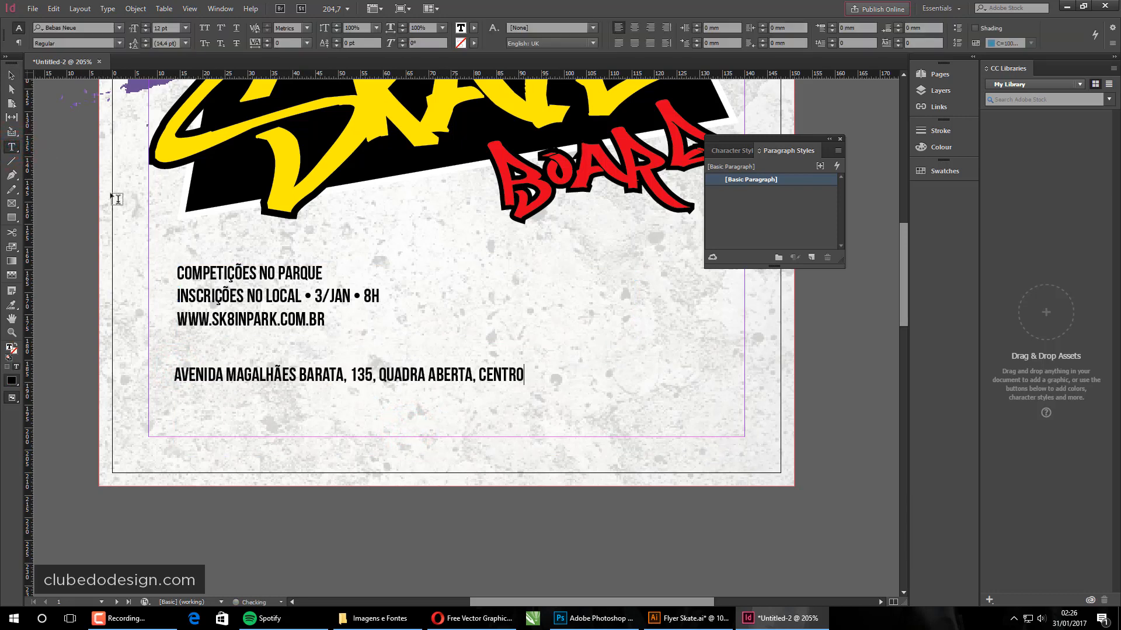
{"action": "left_click", "coordinate": [12, 75]}
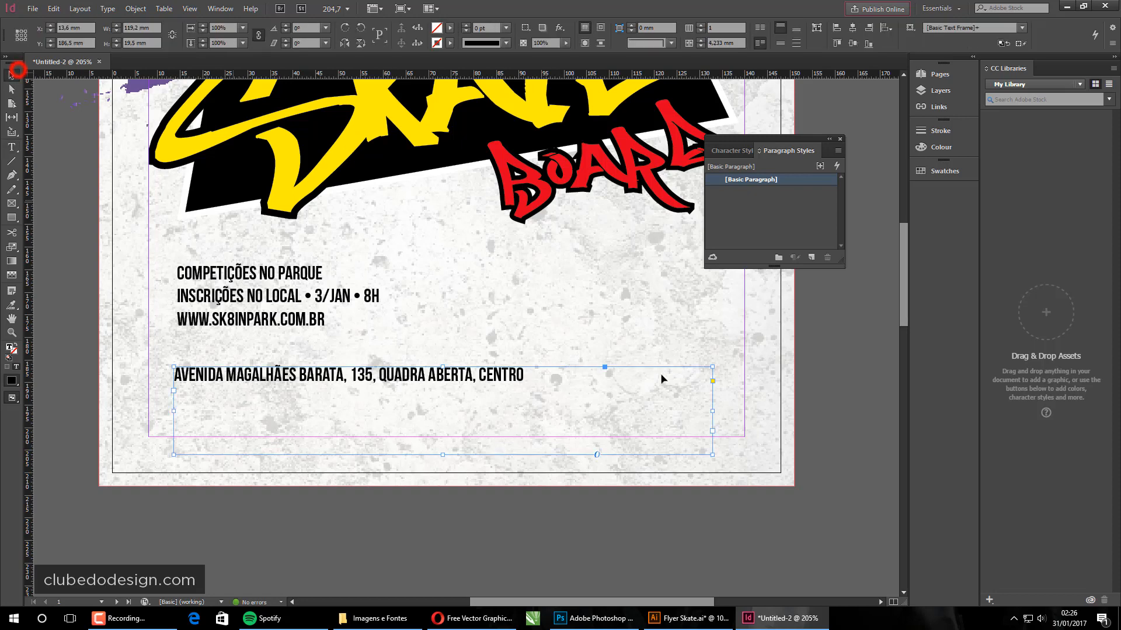
{"action": "left_click", "coordinate": [713, 453]}
{"action": "left_click", "coordinate": [833, 407]}
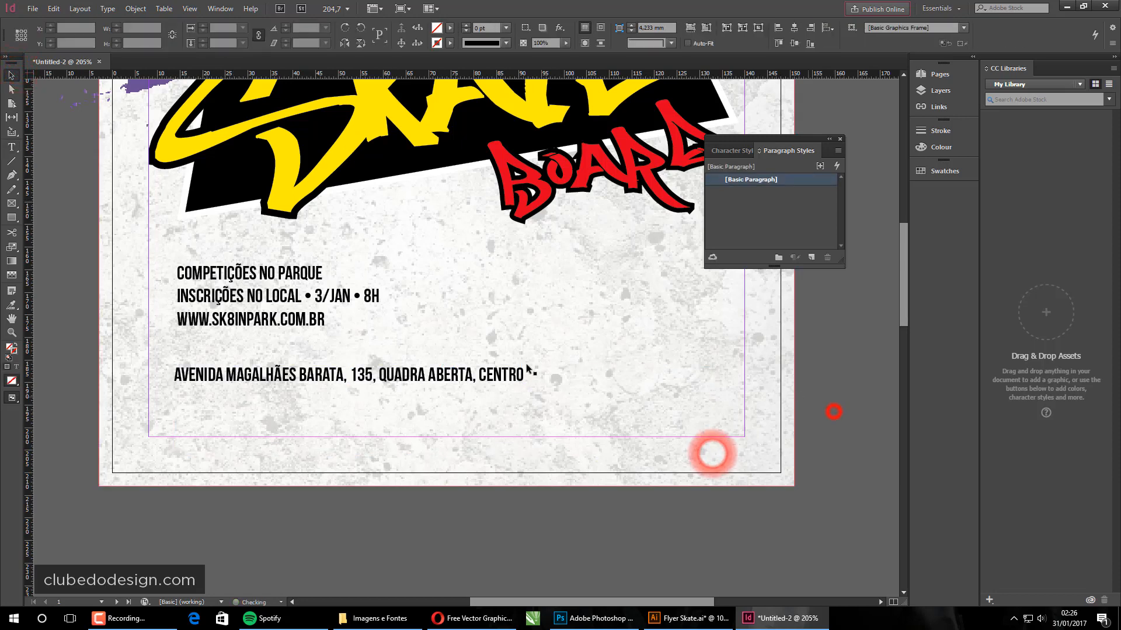
- In Illustrator, examine the full character settings of the headline COMPETIÇÕES NO PARQUE, including font size and leading
{"action": "left_click", "coordinate": [633, 546]}
{"action": "left_click", "coordinate": [756, 616]}
{"action": "left_click", "coordinate": [493, 464]}
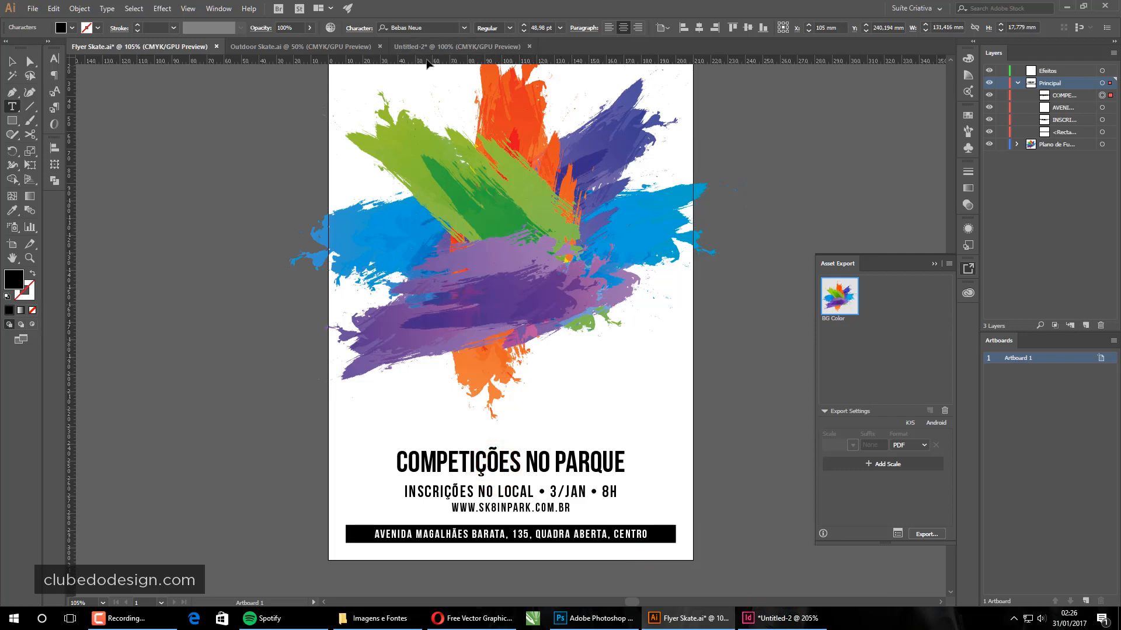
{"action": "left_click", "coordinate": [359, 28]}
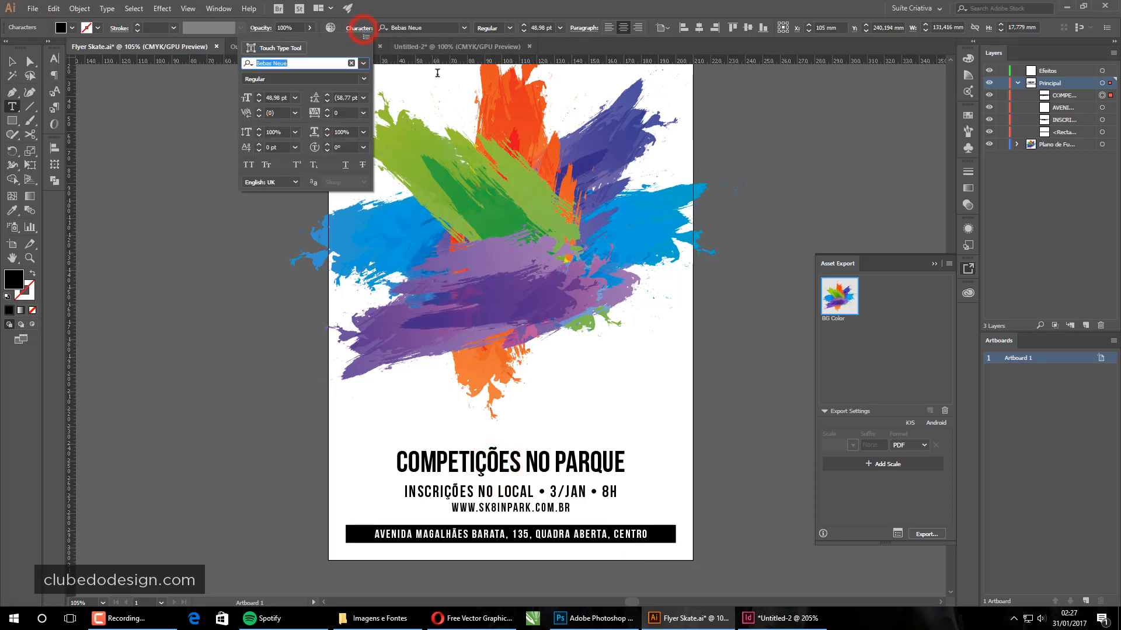
{"action": "left_click", "coordinate": [366, 37]}
{"action": "left_click", "coordinate": [848, 143]}
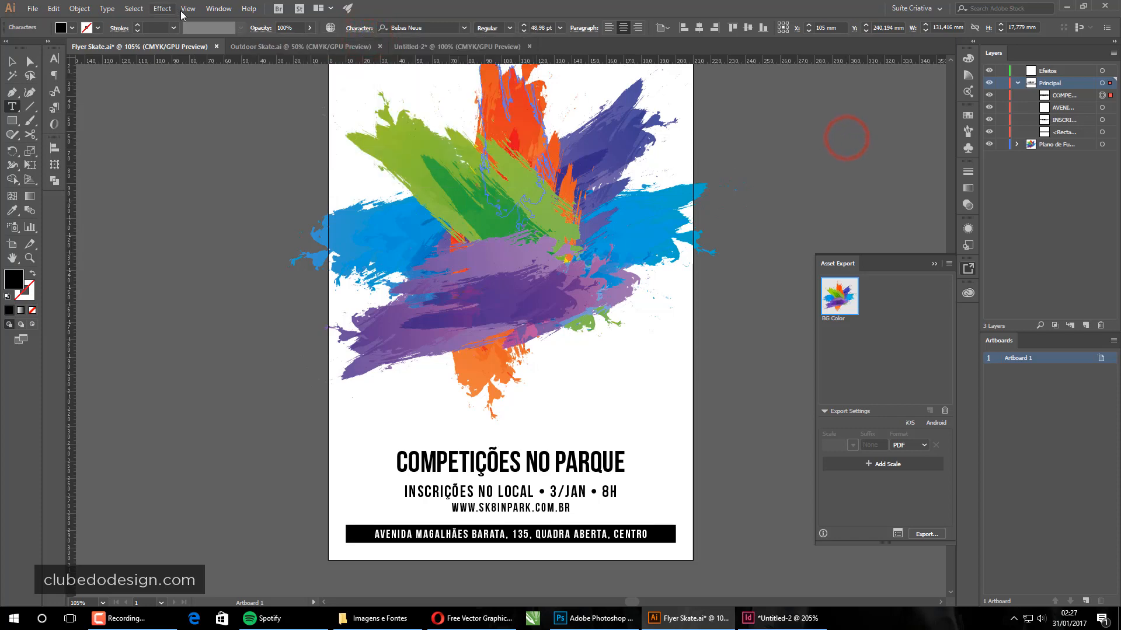
{"action": "left_click", "coordinate": [217, 8]}
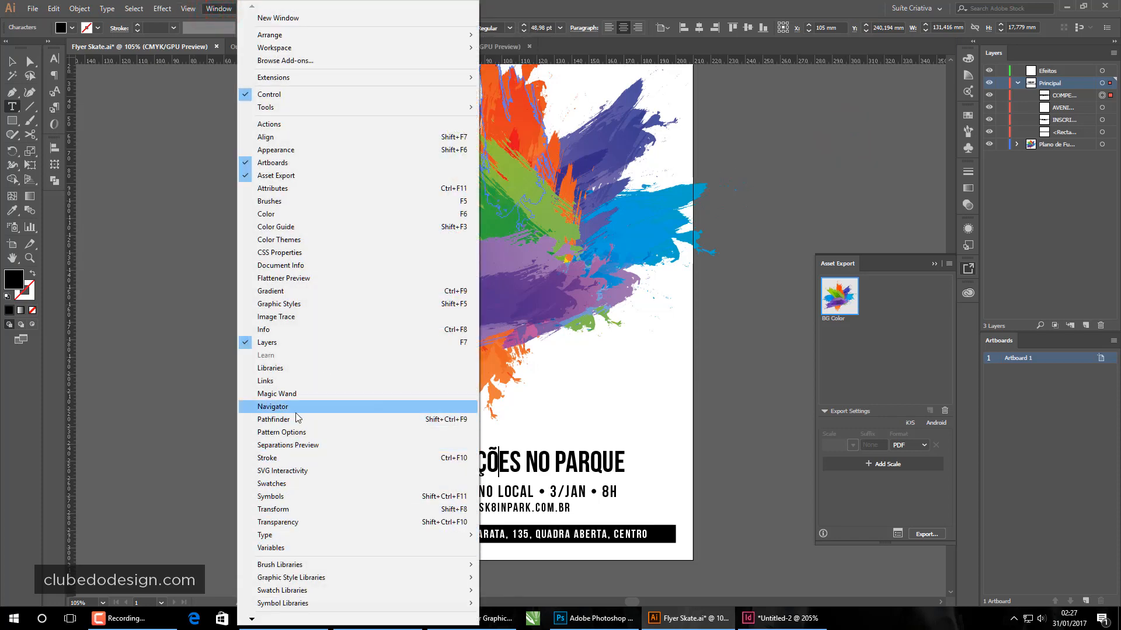
{"action": "left_click", "coordinate": [284, 536]}
{"action": "left_click", "coordinate": [558, 533]}
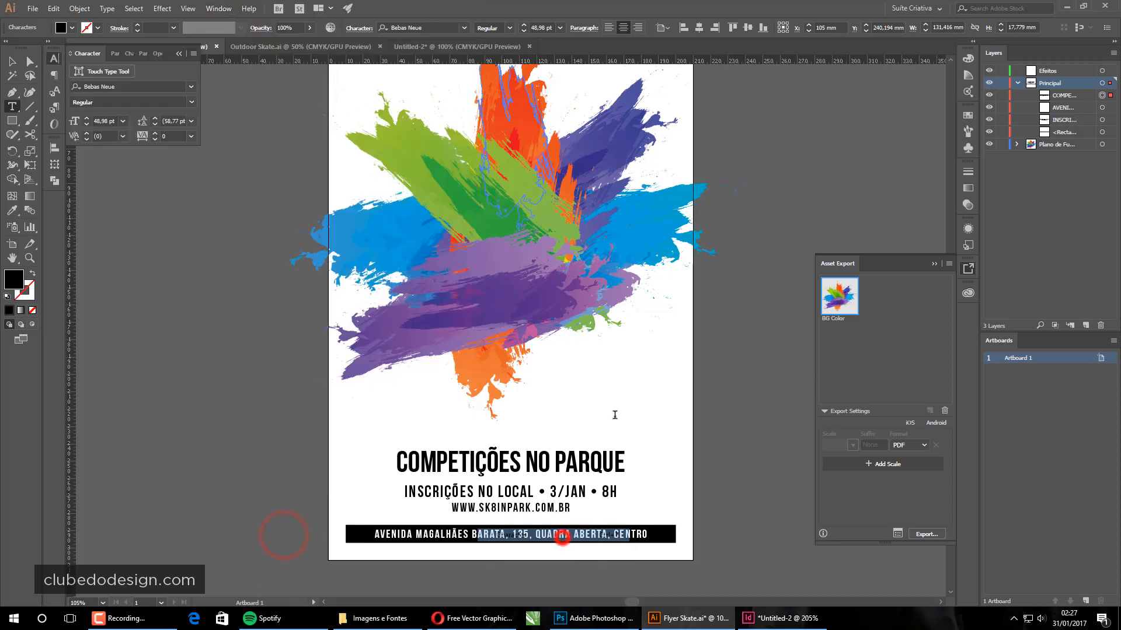
{"action": "left_click", "coordinate": [53, 59]}
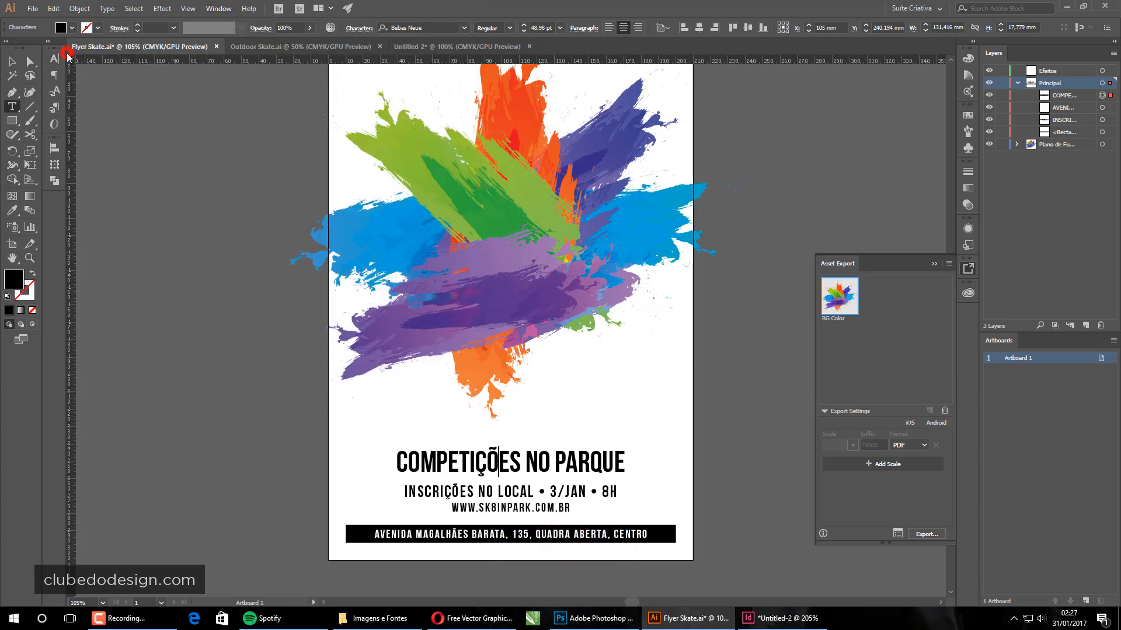
{"action": "left_click", "coordinate": [53, 58]}
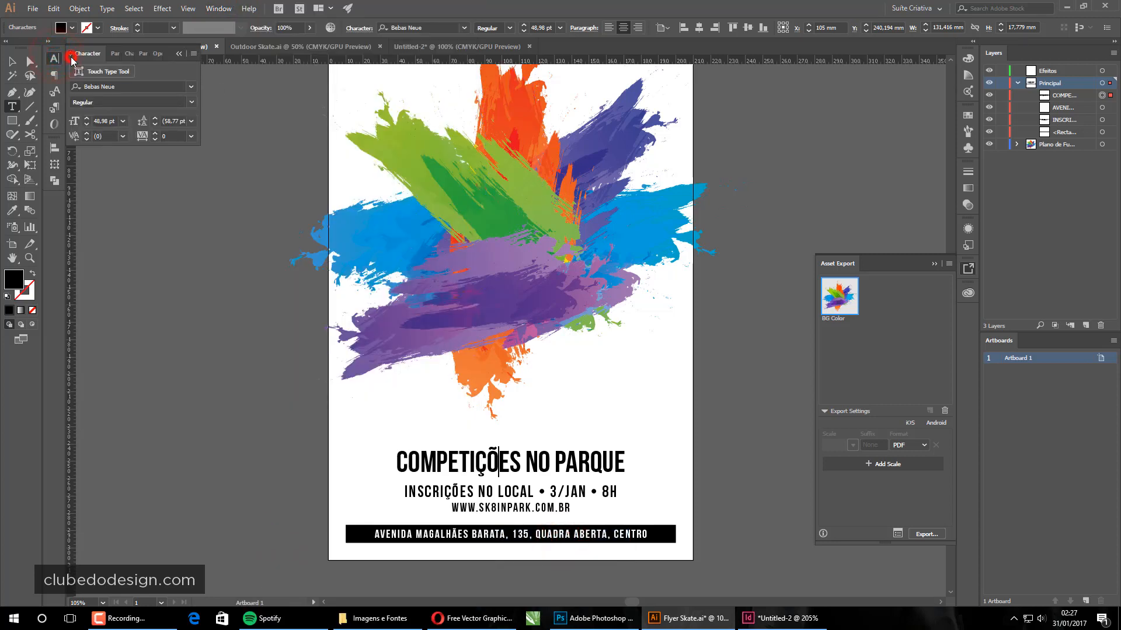
{"action": "left_click", "coordinate": [70, 57]}
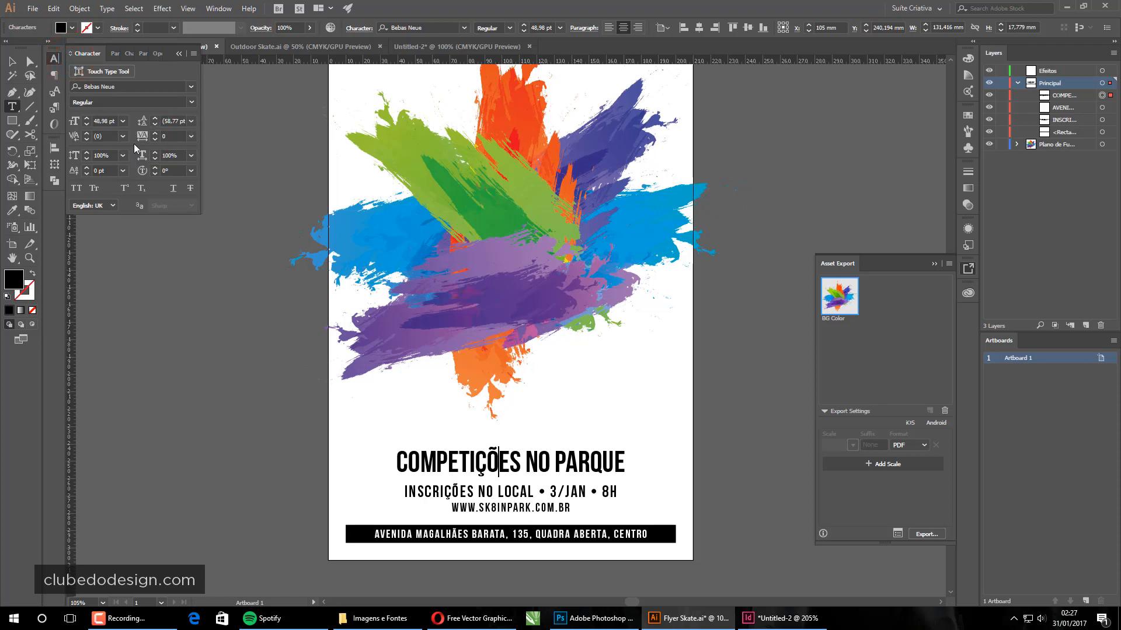
- Back in InDesign, select the whole headline text COMPETIÇÕES NO PARQUE in the upper text frame
{"action": "left_click", "coordinate": [759, 619]}
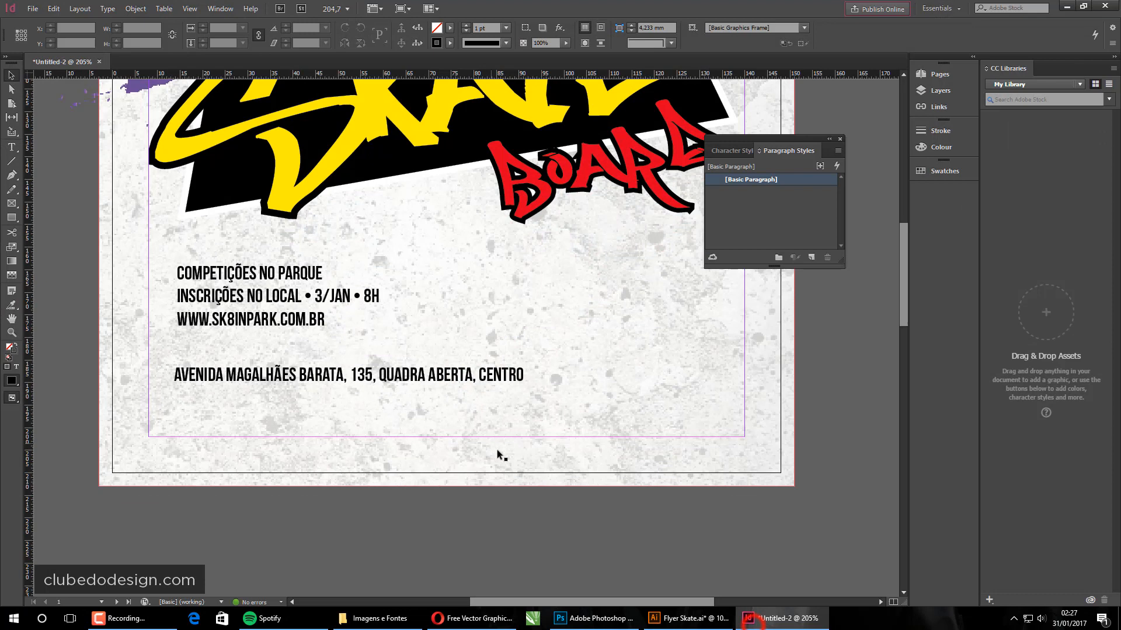
{"action": "left_click", "coordinate": [287, 276]}
{"action": "double_click", "coordinate": [237, 268]}
{"action": "left_click_drag", "start_coordinate": [336, 273], "coordinate": [150, 270]}
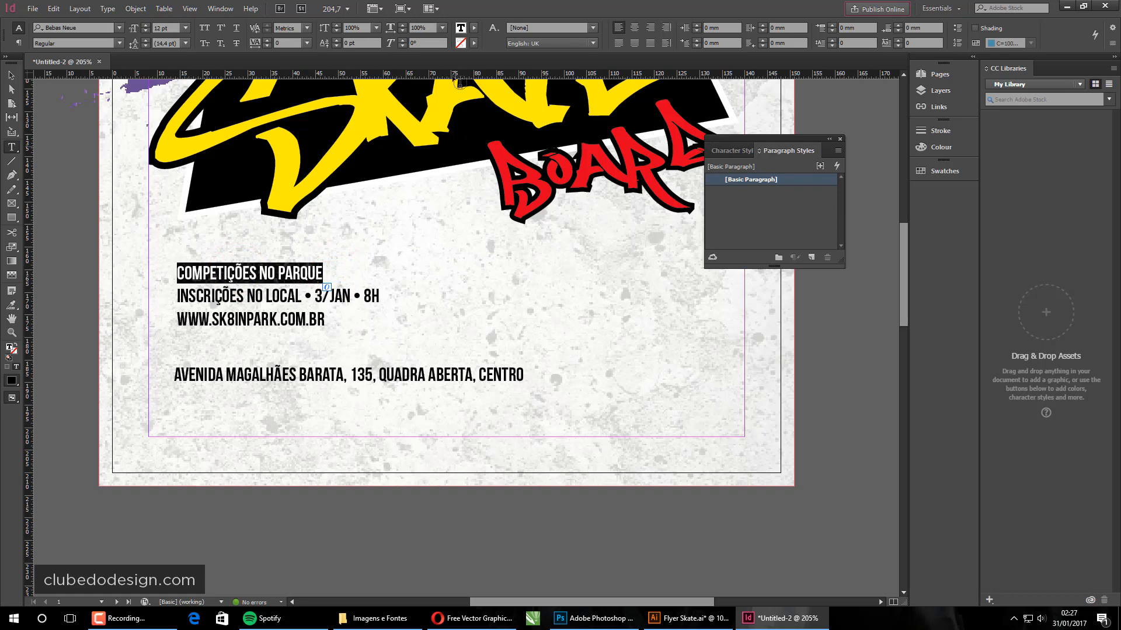
- Set the font size of the "COMPETIÇÕES NO PARQUE" headline to 40 pt with the Character settings
{"action": "left_click", "coordinate": [220, 8]}
{"action": "mouse_move", "coordinate": [266, 299]}
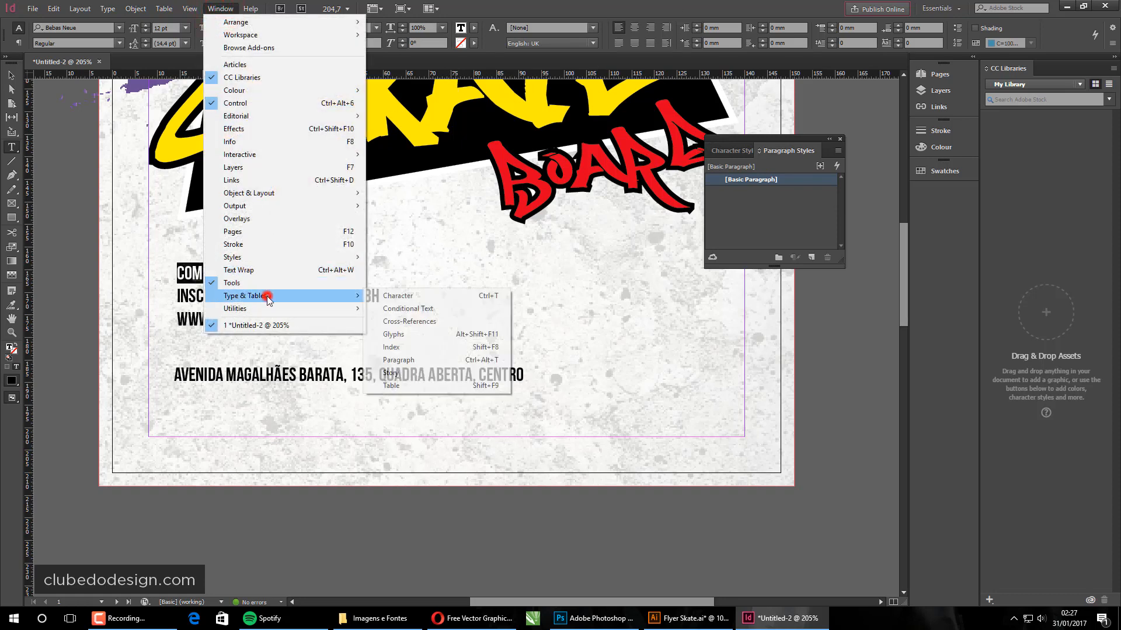
{"action": "left_click", "coordinate": [422, 297]}
{"action": "left_click_drag", "start_coordinate": [432, 177], "coordinate": [667, 283]}
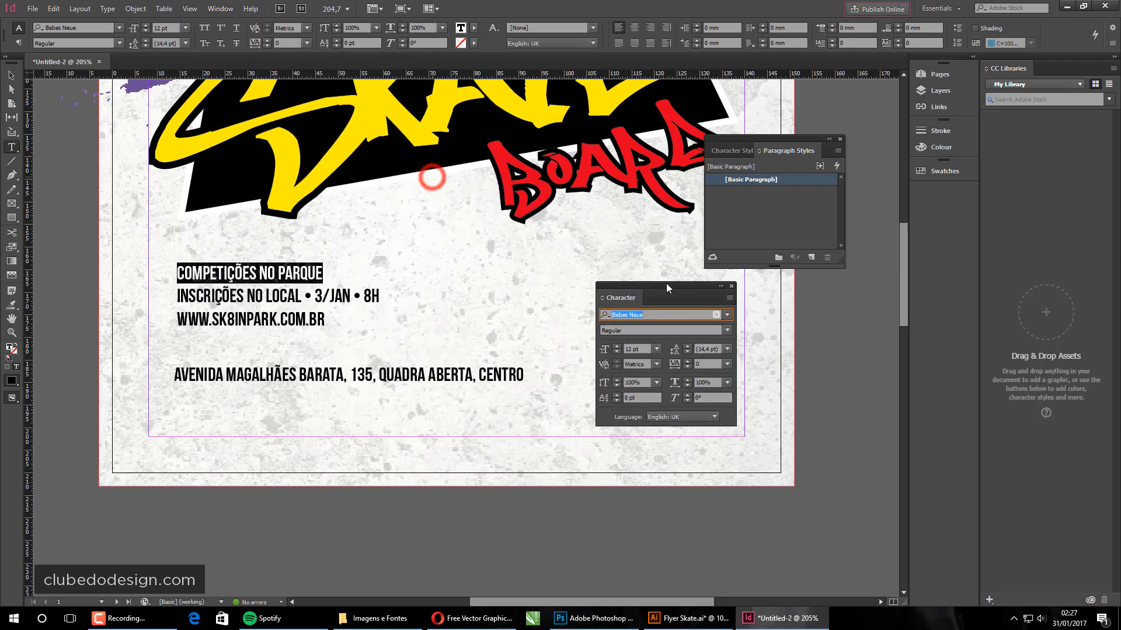
{"action": "left_click", "coordinate": [617, 346]}
{"action": "left_click", "coordinate": [617, 346]}
{"action": "left_click", "coordinate": [617, 346]}
{"action": "left_click", "coordinate": [616, 346]}
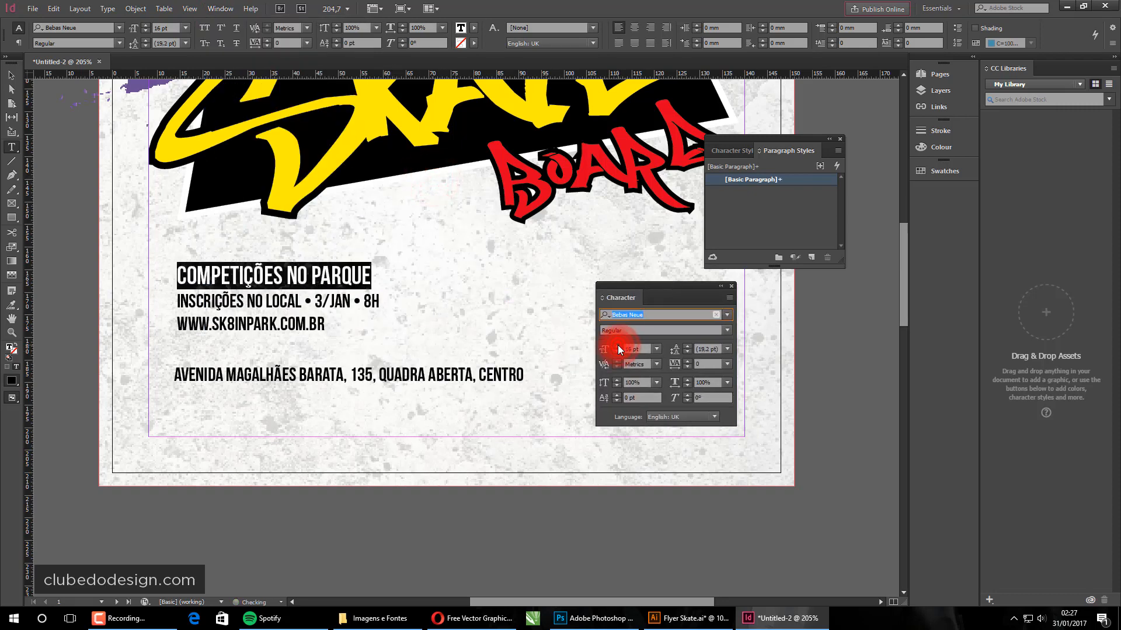
{"action": "left_click", "coordinate": [618, 346]}
{"action": "left_click", "coordinate": [618, 346]}
{"action": "left_click", "coordinate": [618, 346]}
{"action": "left_click", "coordinate": [617, 347]}
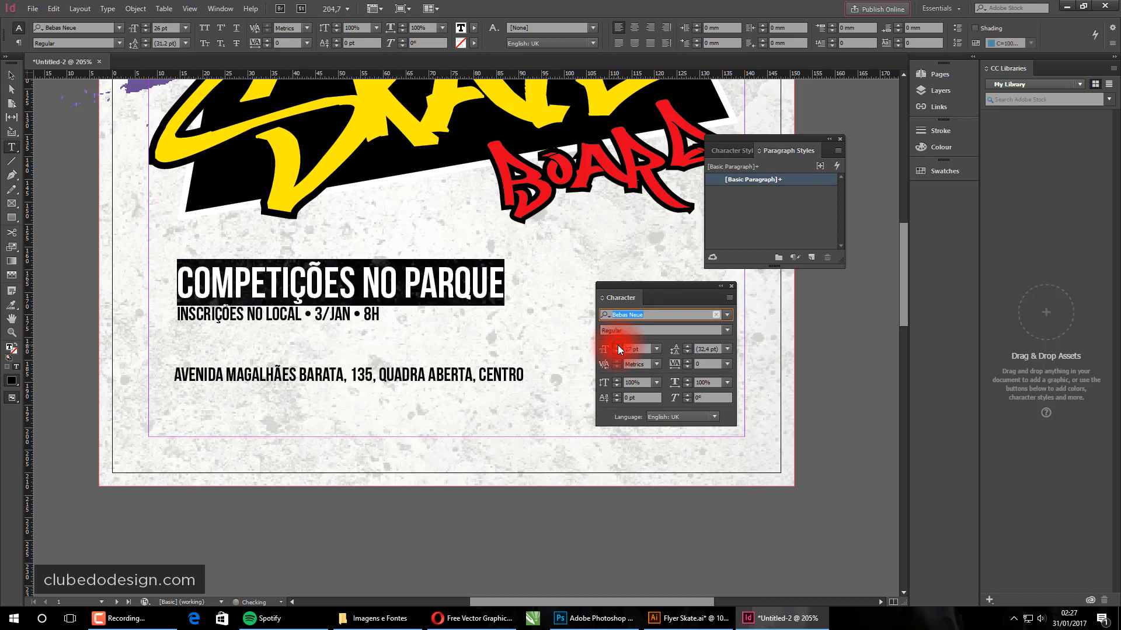
{"action": "left_click", "coordinate": [617, 347]}
{"action": "left_click", "coordinate": [618, 346]}
{"action": "left_click", "coordinate": [618, 346]}
{"action": "left_click", "coordinate": [617, 346]}
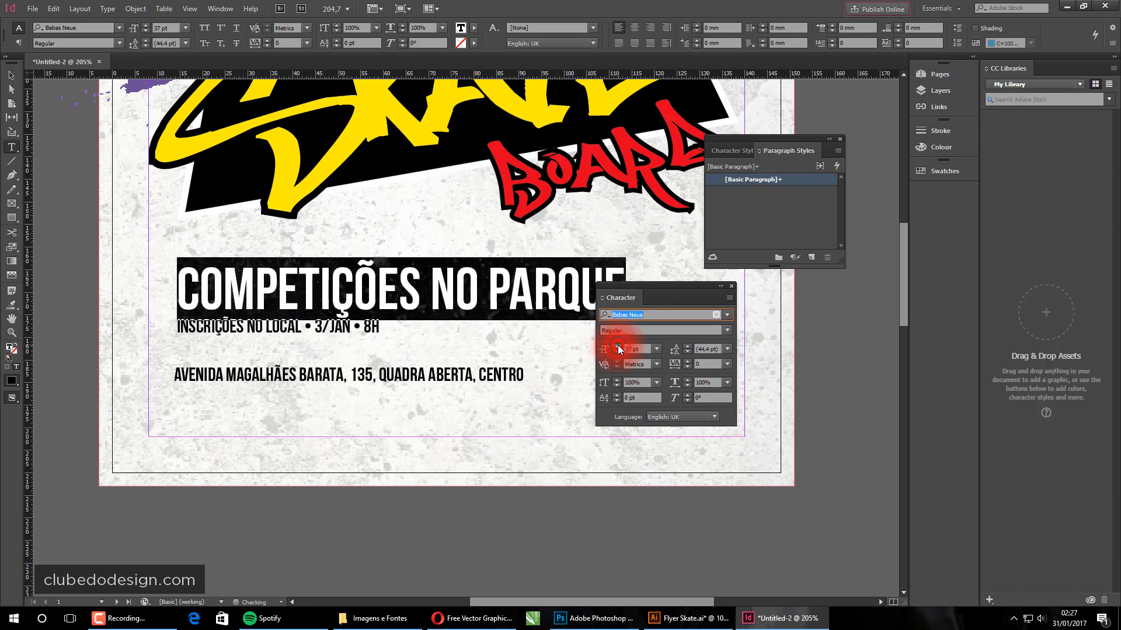
{"action": "left_click", "coordinate": [617, 346]}
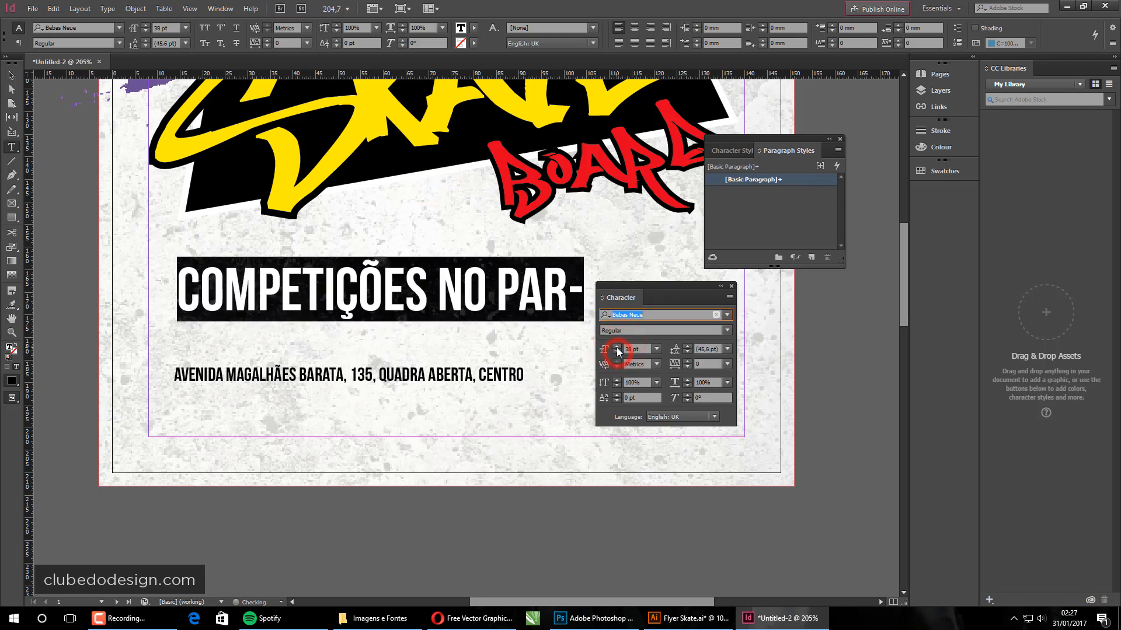
{"action": "left_click", "coordinate": [617, 347]}
{"action": "left_click", "coordinate": [617, 346]}
- Move the event text frame up beneath the logo and enlarge it to about 128 mm wide by 33 mm high
{"action": "left_click_drag", "start_coordinate": [673, 290], "coordinate": [817, 331]}
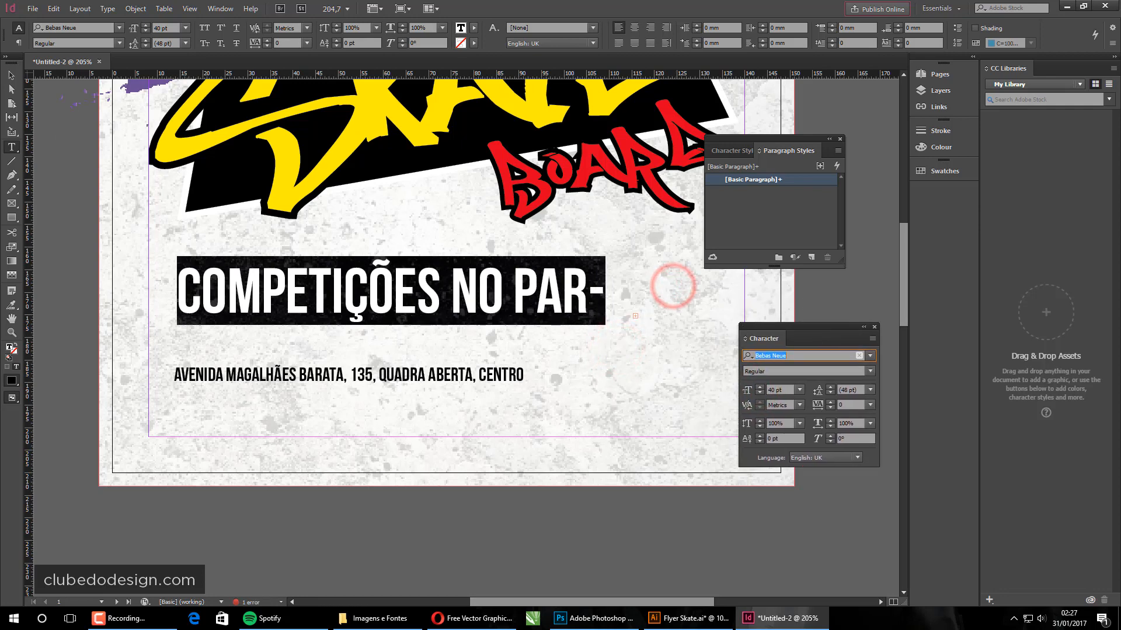
{"action": "left_click", "coordinate": [12, 74]}
{"action": "left_click_drag", "start_coordinate": [380, 302], "coordinate": [368, 268]}
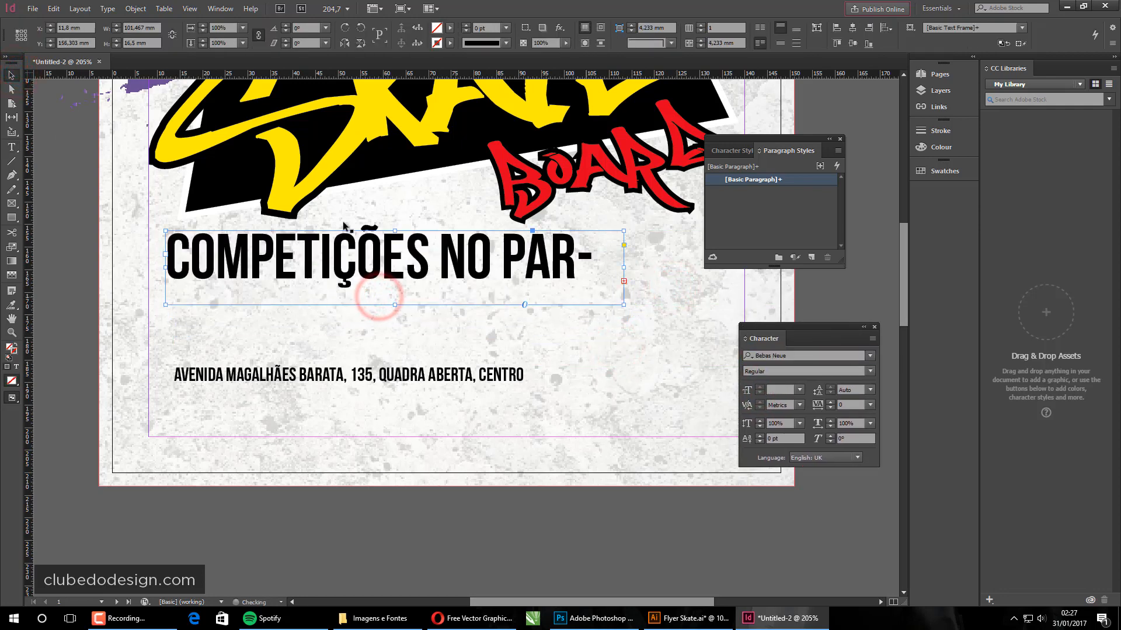
{"action": "left_click_drag", "start_coordinate": [776, 139], "coordinate": [857, 118]}
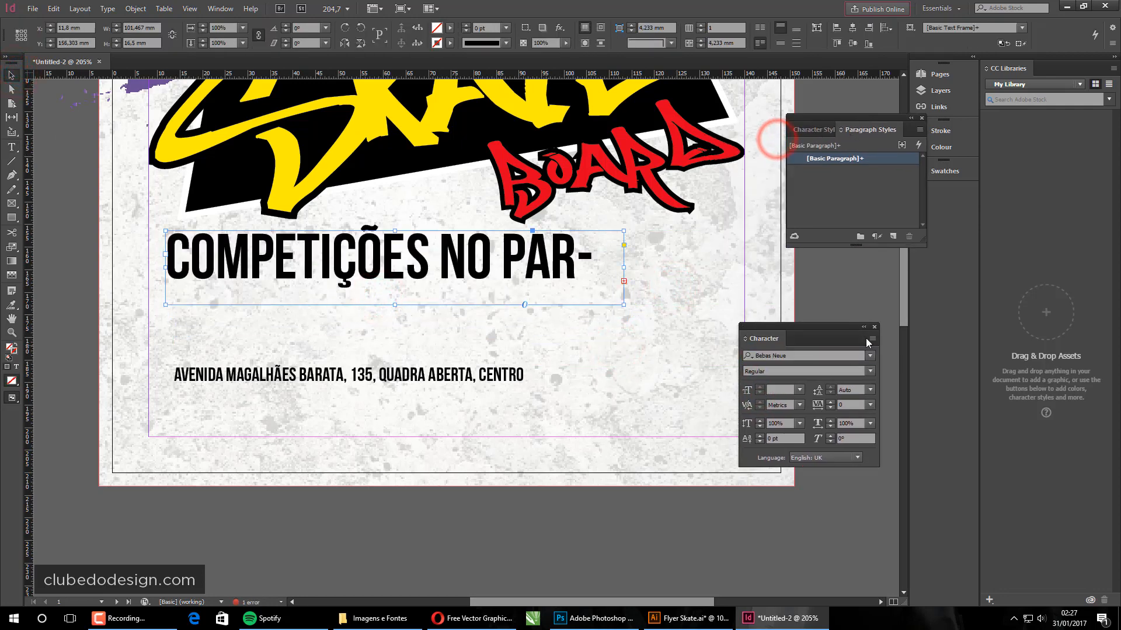
{"action": "left_click_drag", "start_coordinate": [840, 325], "coordinate": [1034, 368]}
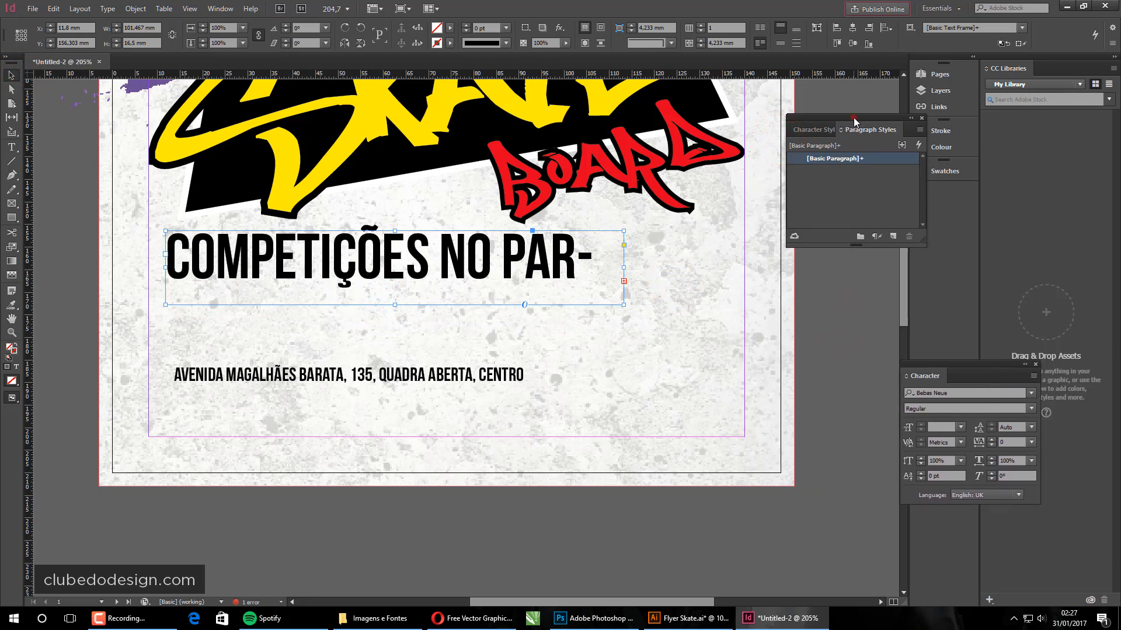
{"action": "left_click_drag", "start_coordinate": [853, 121], "coordinate": [862, 239]}
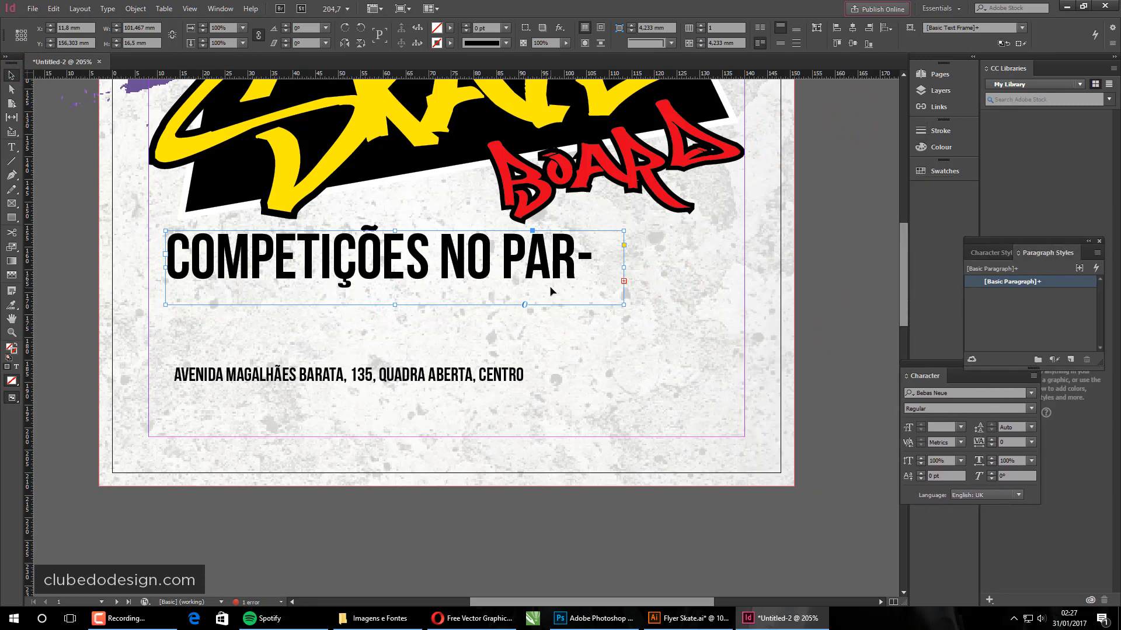
{"action": "double_click", "coordinate": [622, 304]}
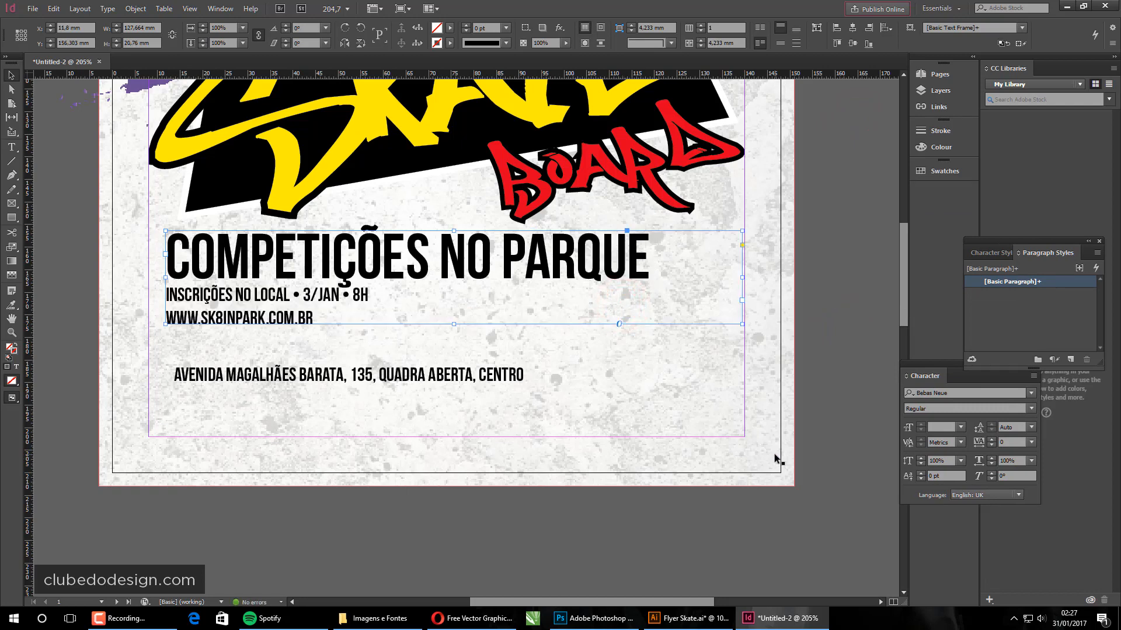
{"action": "left_click_drag", "start_coordinate": [453, 324], "coordinate": [447, 381]}
- Move the address line off the flyer onto the pasteboard below the page
{"action": "left_click_drag", "start_coordinate": [480, 286], "coordinate": [470, 279]}
{"action": "left_click_drag", "start_coordinate": [413, 377], "coordinate": [428, 512]}
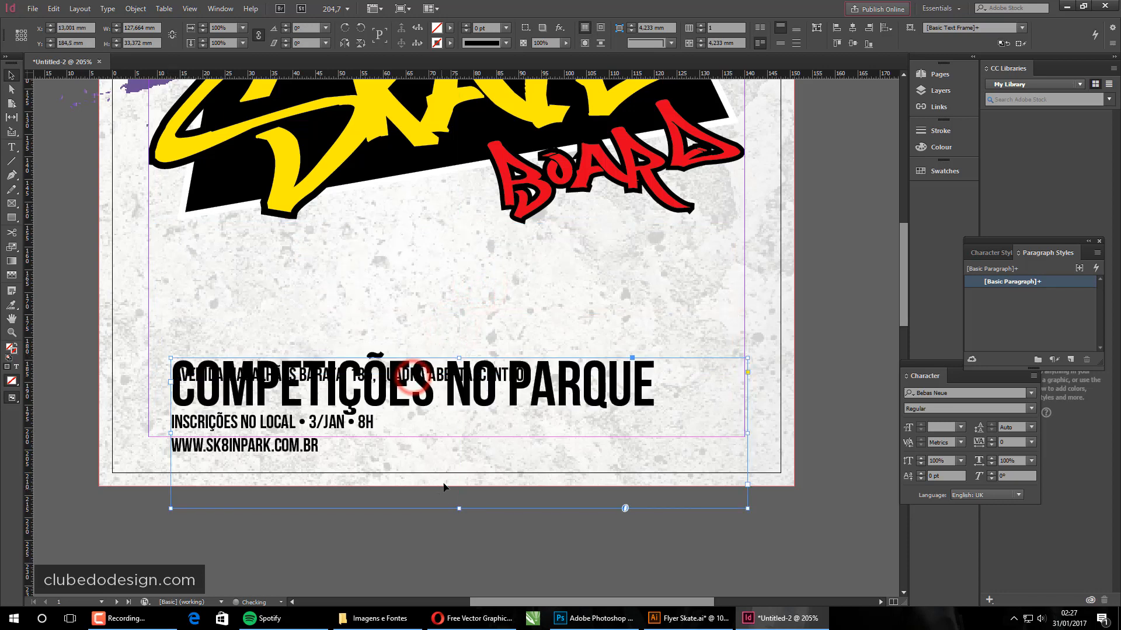
{"action": "left_click_drag", "start_coordinate": [463, 369], "coordinate": [471, 237]}
{"action": "left_click_drag", "start_coordinate": [370, 248], "coordinate": [343, 532]}
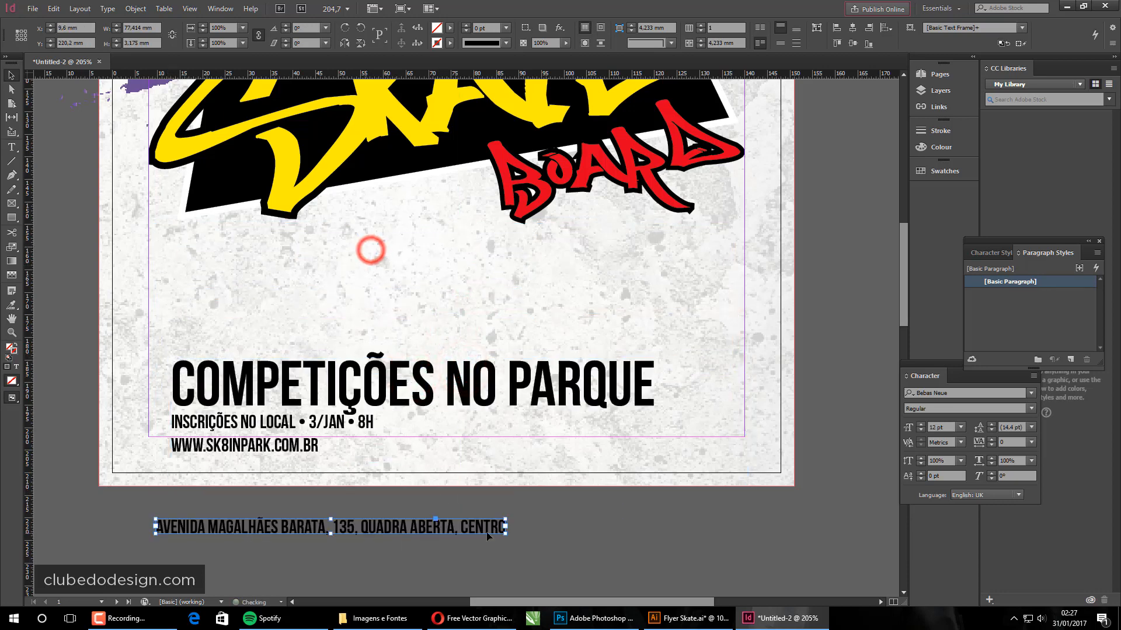
- Place the event text frame beneath the logo at X 8 mm, Y 158.8 mm and widen it to 132 mm, spanning both margins
{"action": "left_click", "coordinate": [622, 516]}
{"action": "left_click_drag", "start_coordinate": [534, 384], "coordinate": [516, 265]}
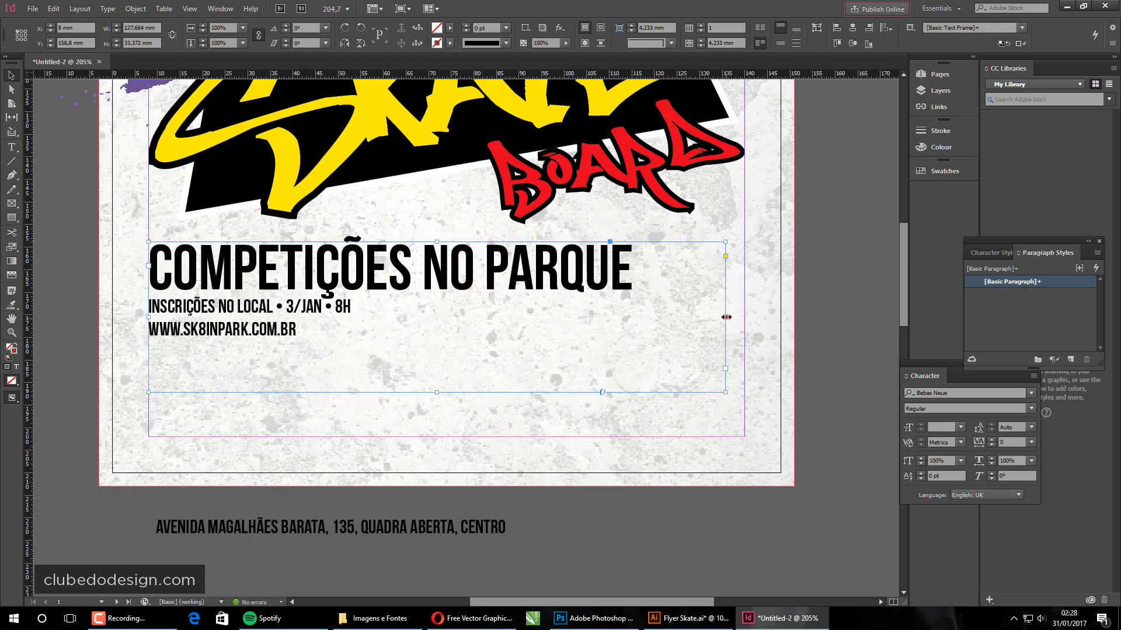
{"action": "left_click_drag", "start_coordinate": [725, 317], "coordinate": [744, 317]}
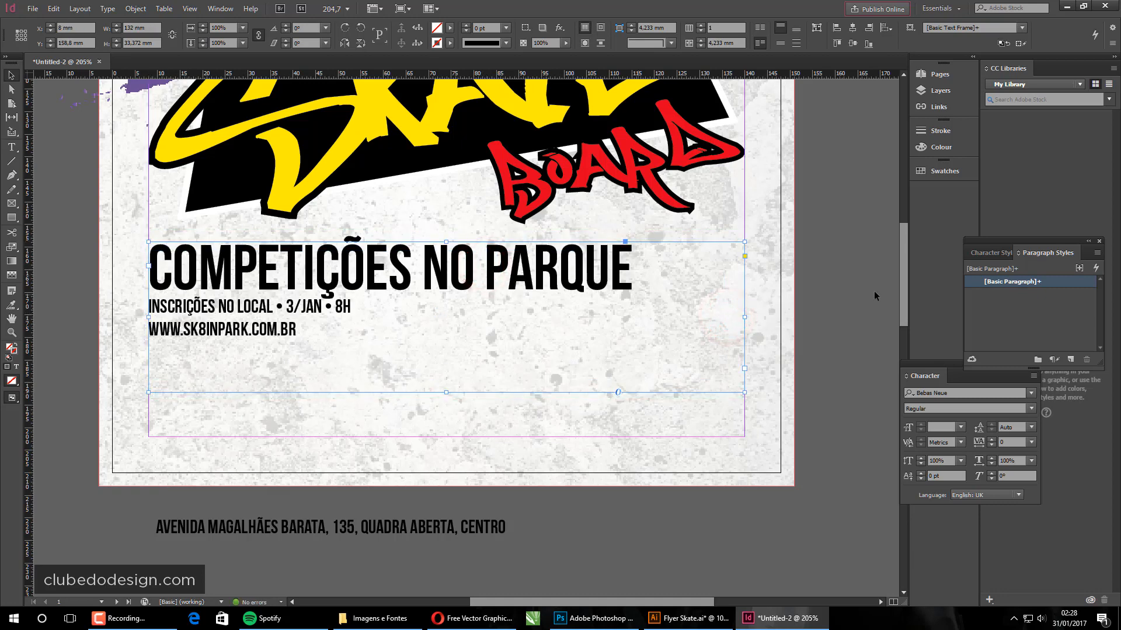
- Switch to the Typography workspace with the text cursor placed in the headline
{"action": "double_click", "coordinate": [452, 294]}
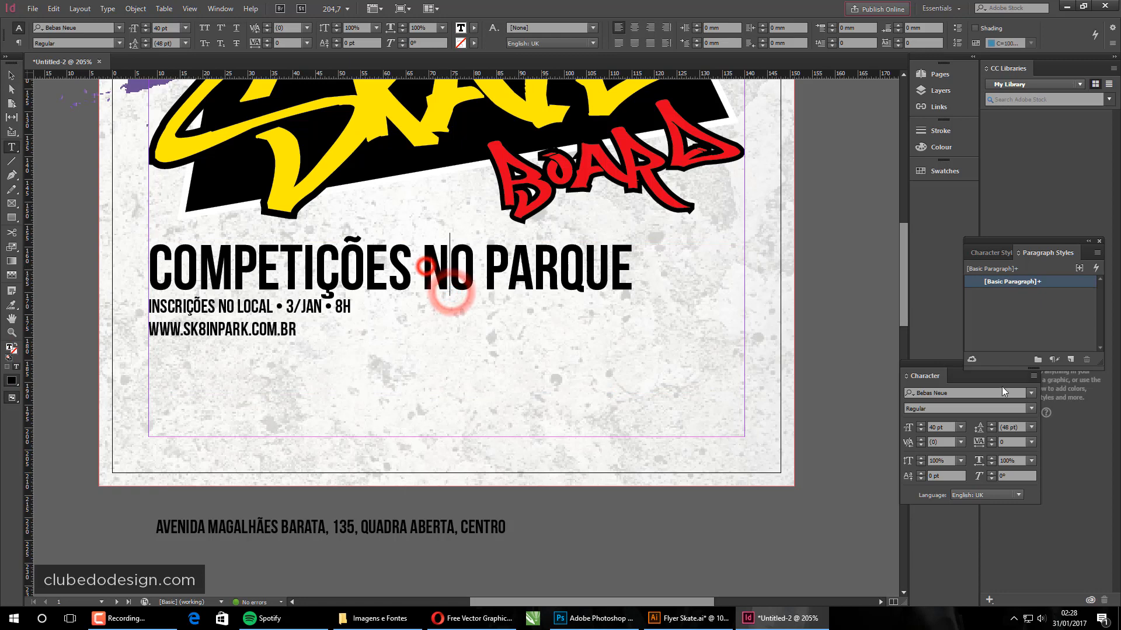
{"action": "left_click_drag", "start_coordinate": [941, 365], "coordinate": [764, 208]}
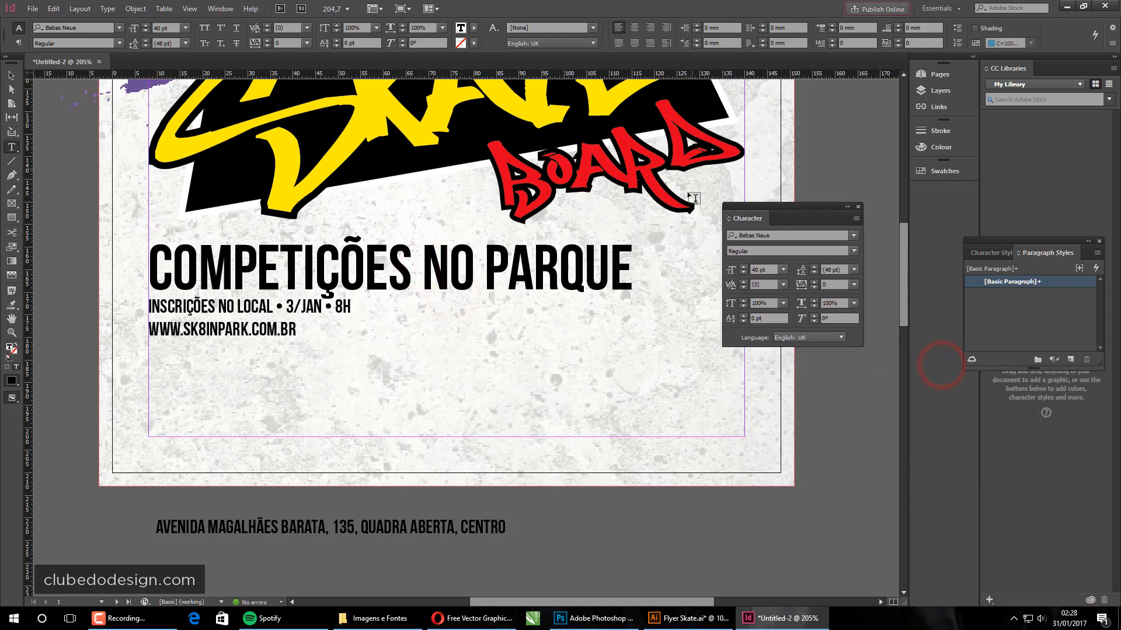
{"action": "left_click", "coordinate": [950, 9]}
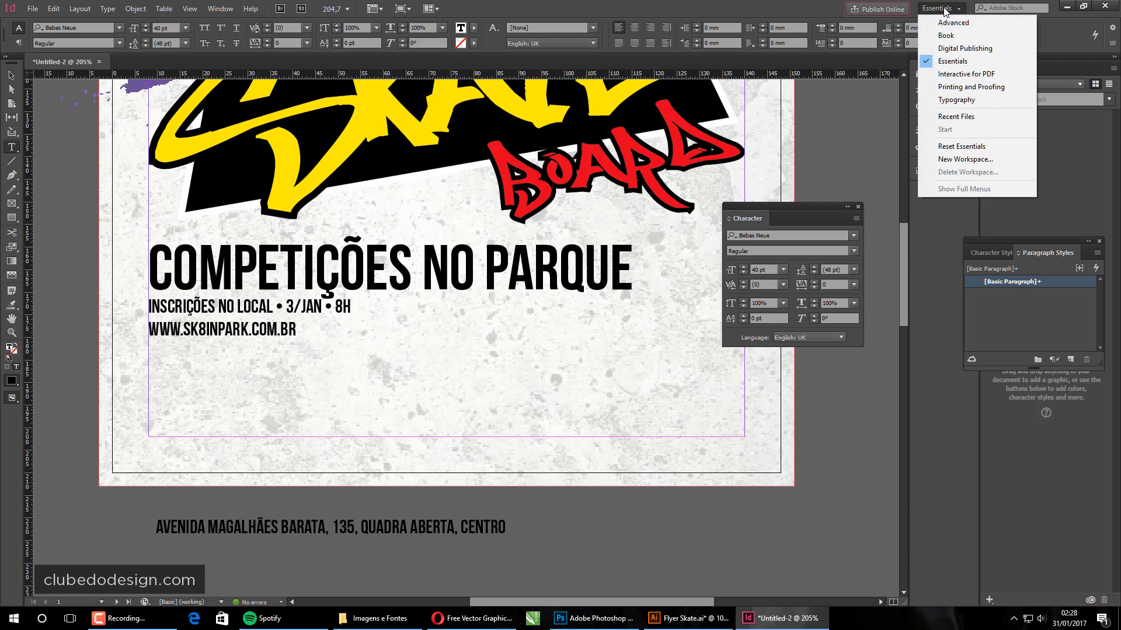
{"action": "left_click", "coordinate": [967, 102]}
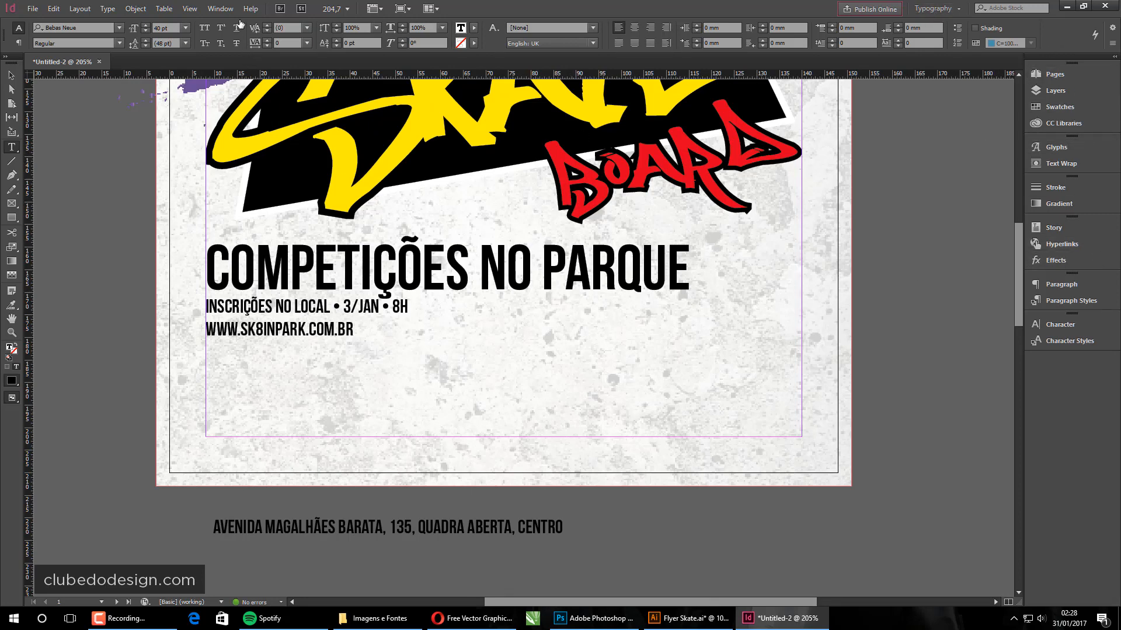
{"action": "left_click", "coordinate": [220, 8]}
{"action": "left_click", "coordinate": [240, 35]}
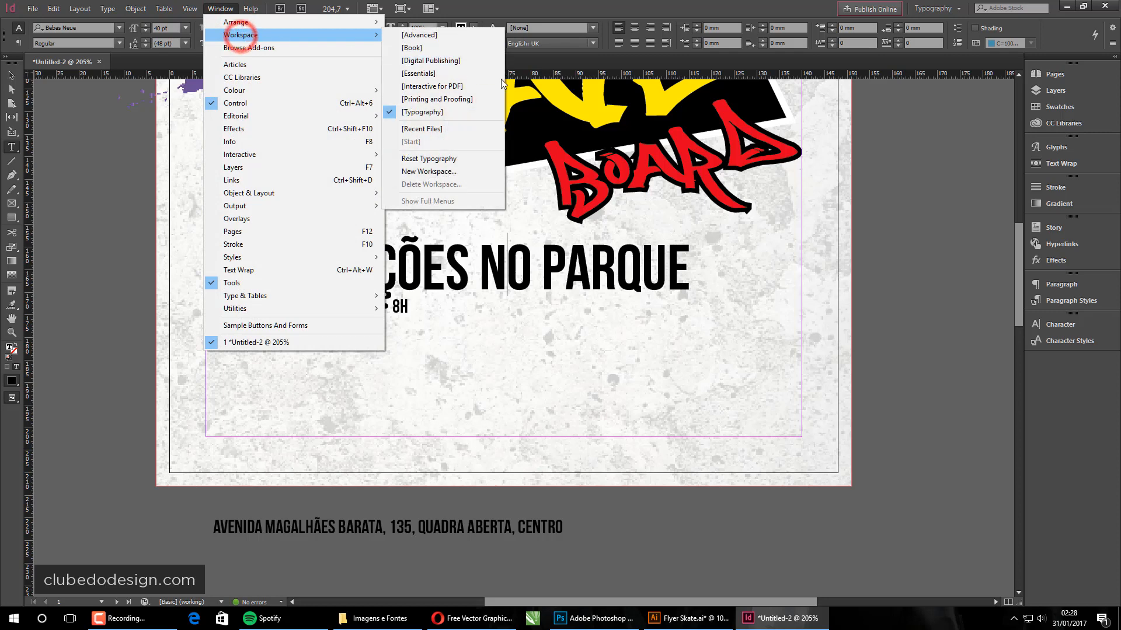
{"action": "left_click", "coordinate": [1093, 395]}
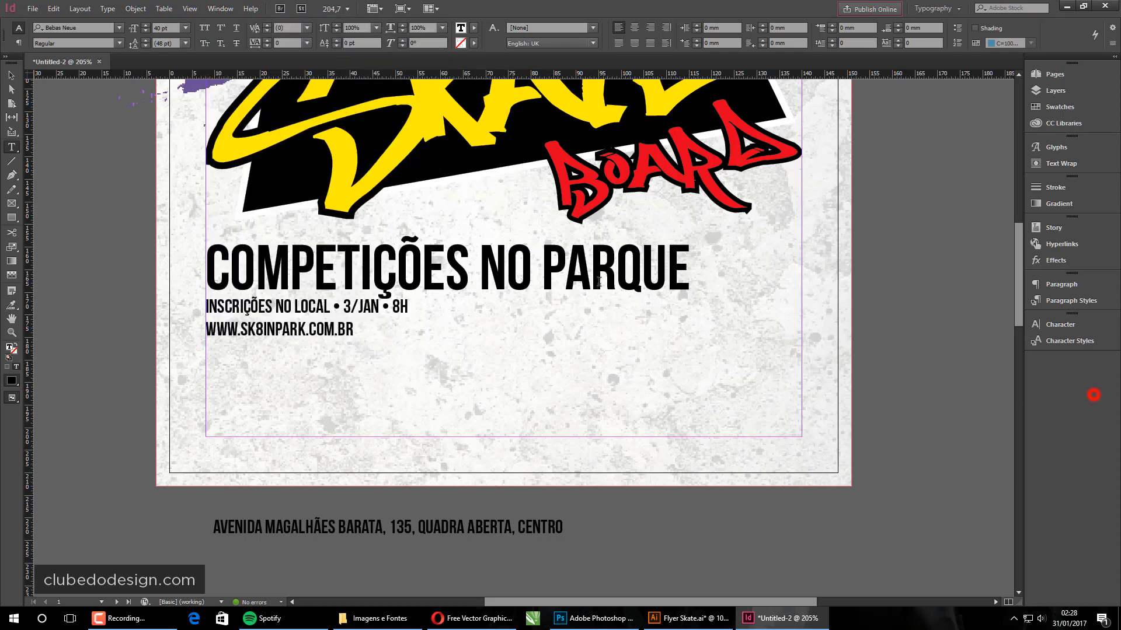
- Centre-align the headline and the registration and website lines below it
{"action": "left_click", "coordinate": [1070, 285]}
{"action": "left_click", "coordinate": [911, 298]}
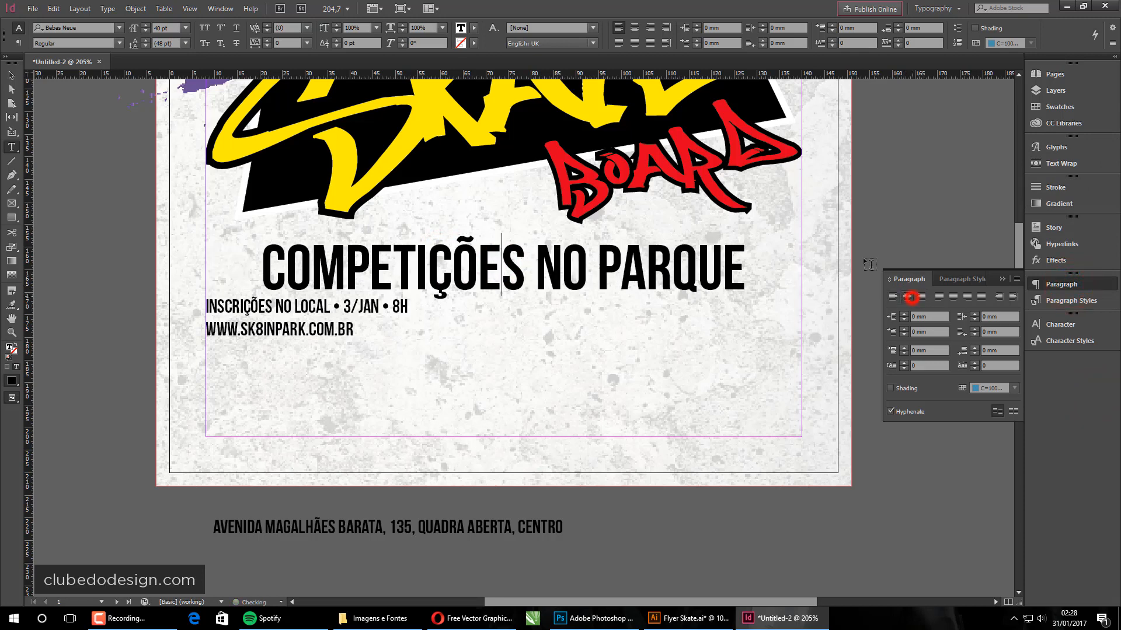
{"action": "left_click_drag", "start_coordinate": [313, 307], "coordinate": [327, 333]}
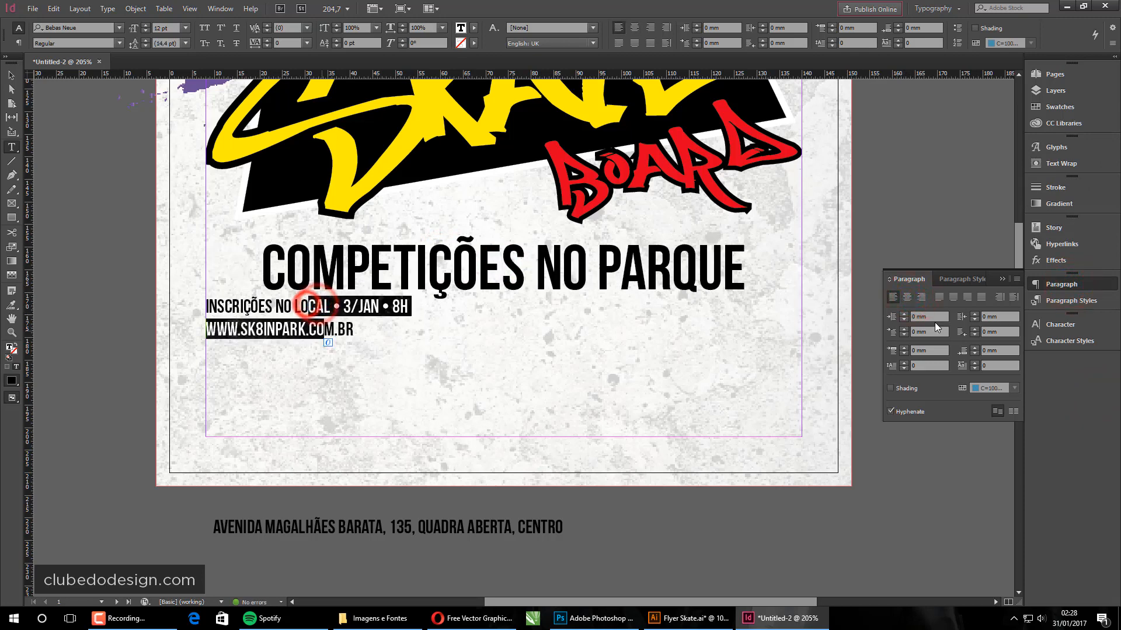
{"action": "left_click", "coordinate": [906, 297]}
{"action": "left_click", "coordinate": [522, 315]}
- Add a few millimetres of space after the "COMPETIÇÕES NO PARQUE" paragraph
{"action": "left_click", "coordinate": [610, 265]}
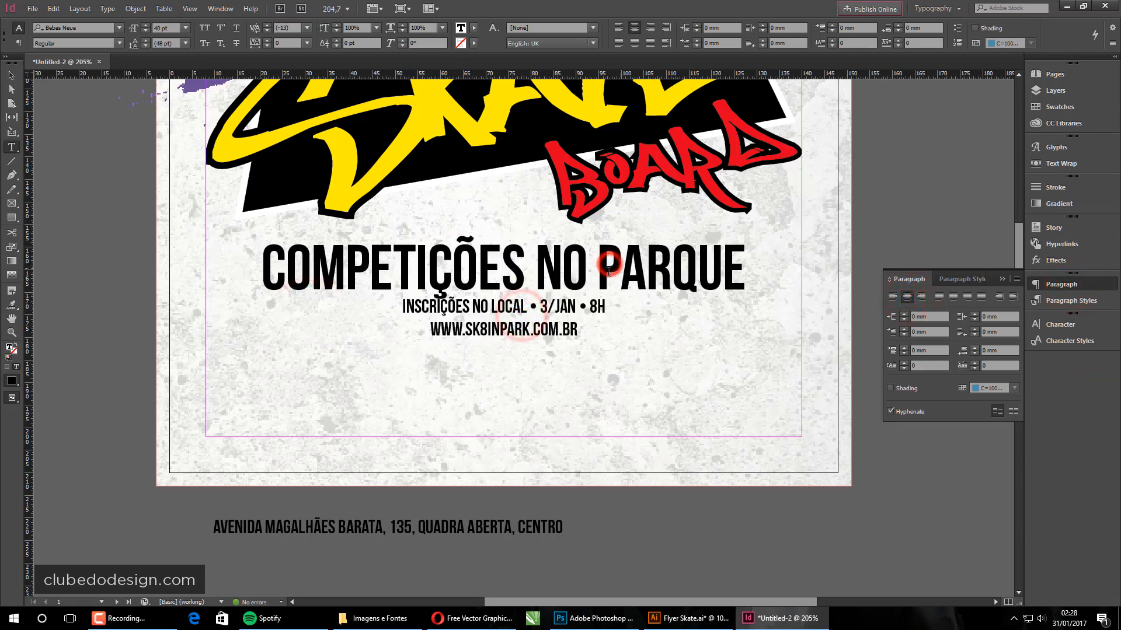
{"action": "left_click", "coordinate": [573, 275]}
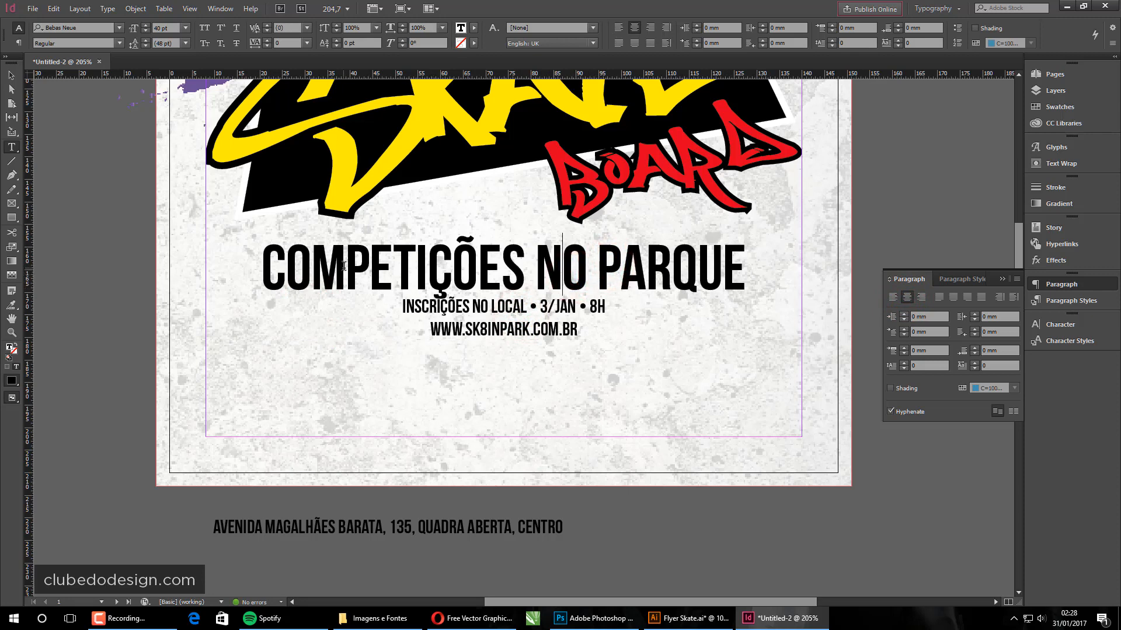
{"action": "left_click_drag", "start_coordinate": [549, 274], "coordinate": [535, 274]}
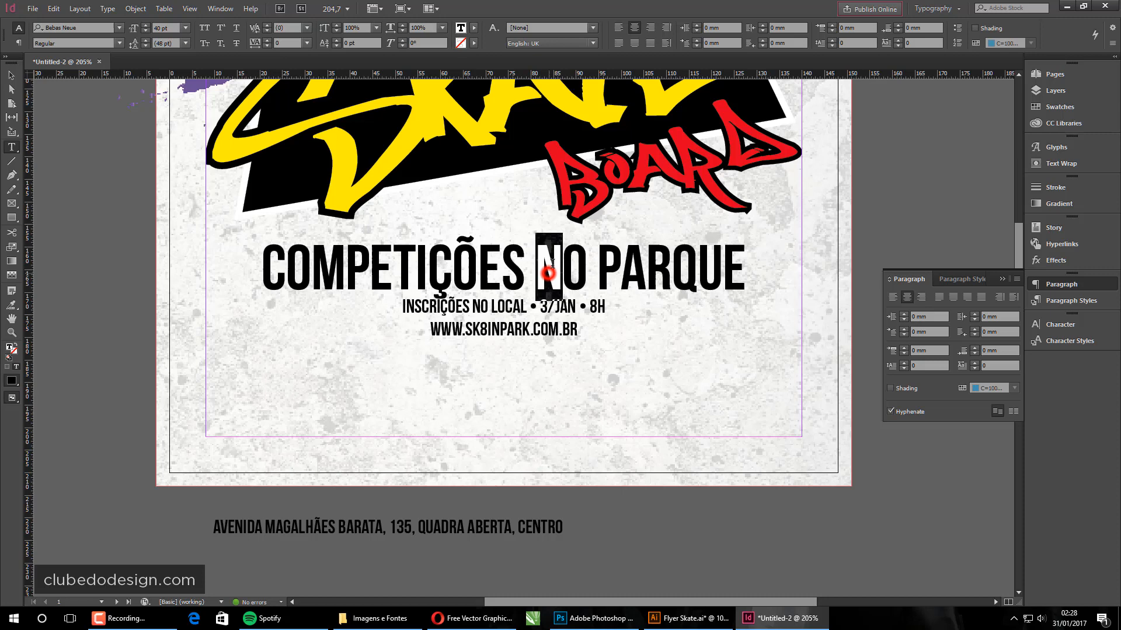
{"action": "left_click", "coordinate": [623, 251]}
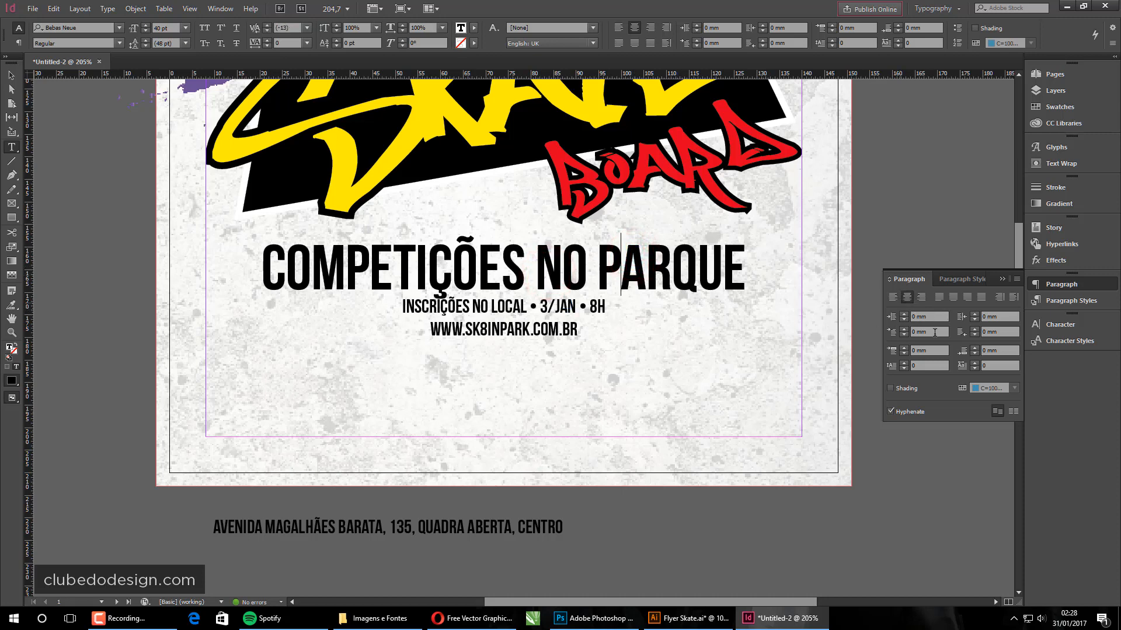
{"action": "left_click", "coordinate": [975, 349]}
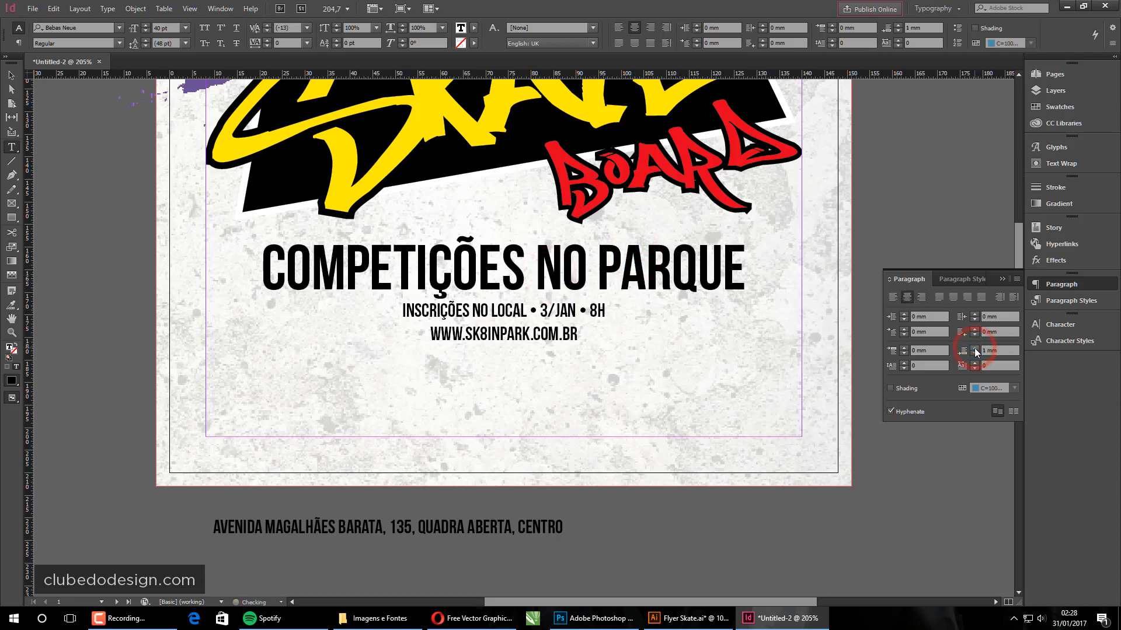
{"action": "left_click", "coordinate": [974, 348]}
{"action": "left_click", "coordinate": [974, 348]}
{"action": "left_click", "coordinate": [974, 348]}
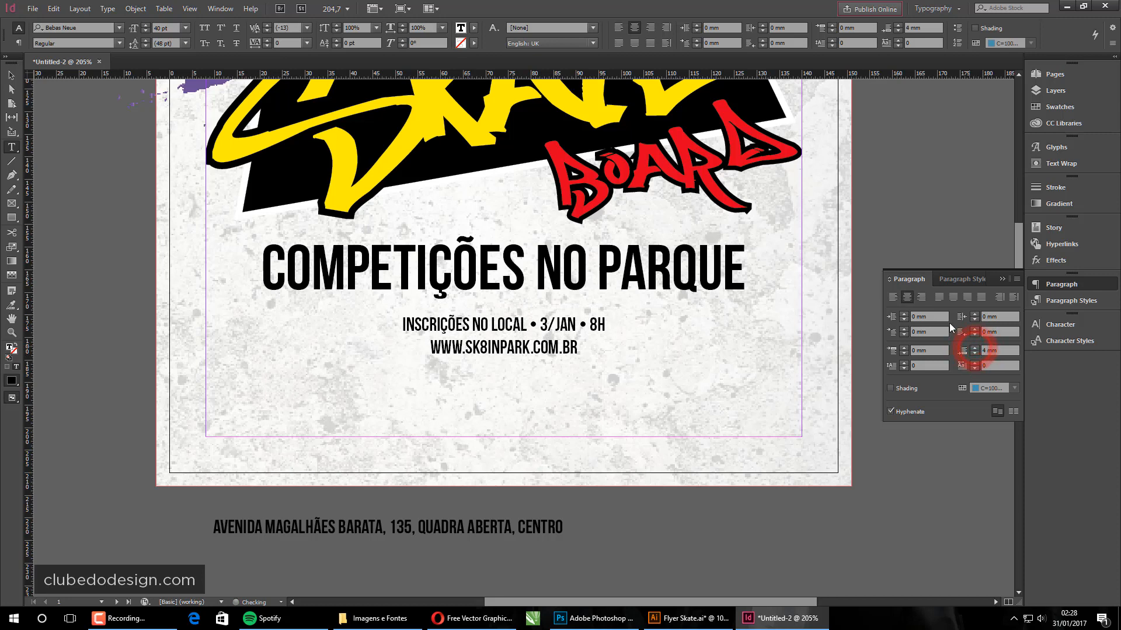
{"action": "left_click", "coordinate": [974, 349]}
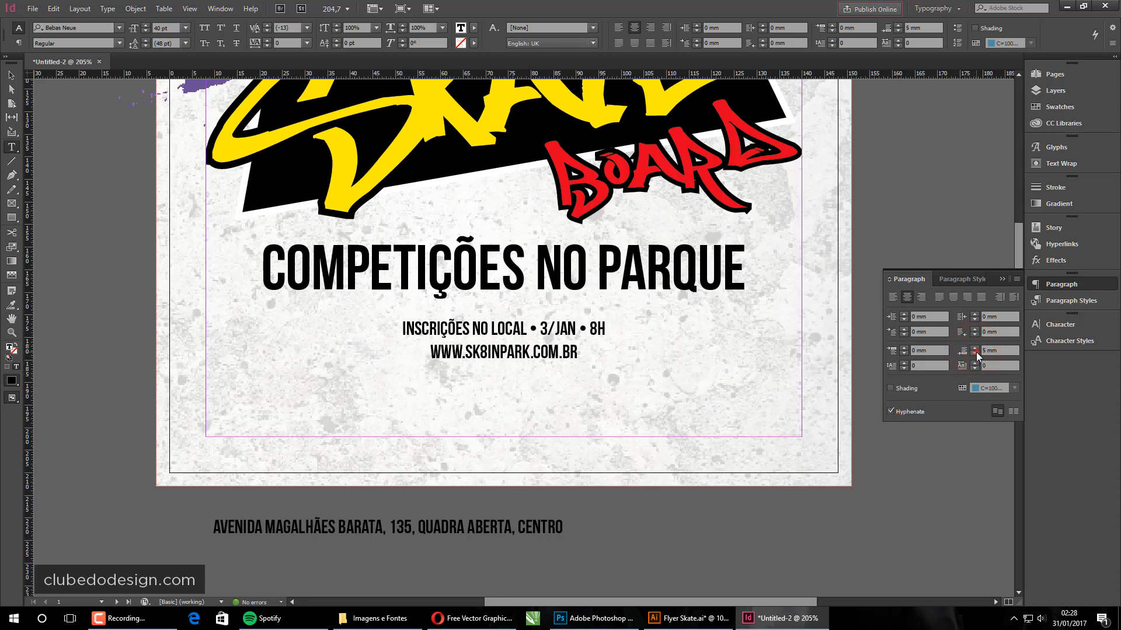
{"action": "left_click", "coordinate": [975, 353]}
- Set the space after the "INSCRIÇÕES NO LOCAL" paragraph to 2 mm
{"action": "left_click", "coordinate": [499, 315]}
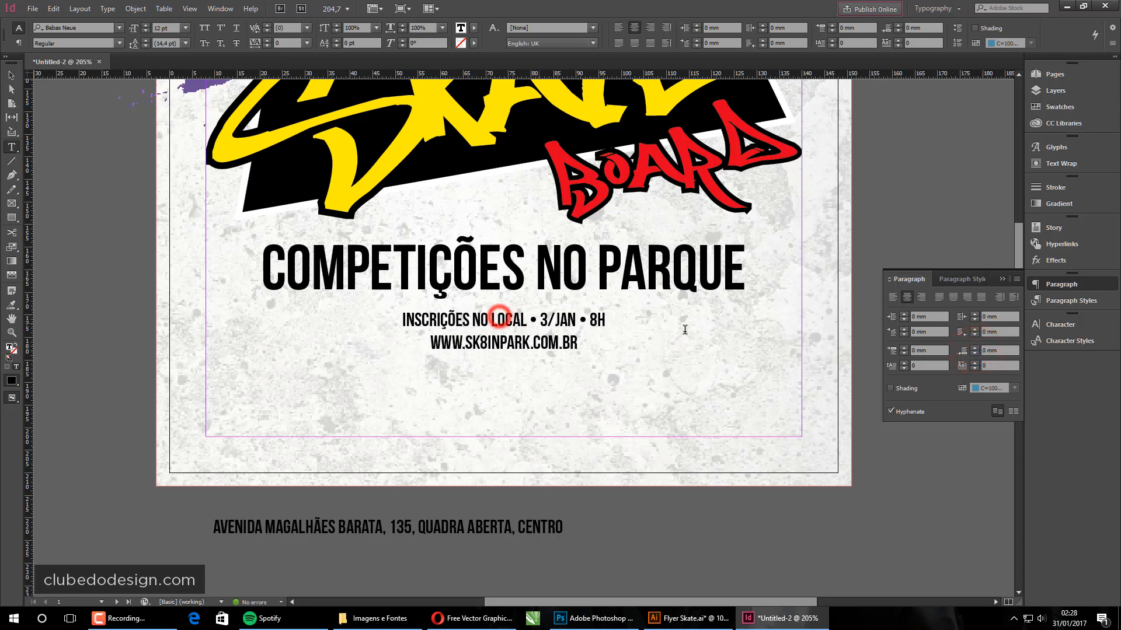
{"action": "left_click", "coordinate": [974, 347]}
{"action": "left_click", "coordinate": [974, 347]}
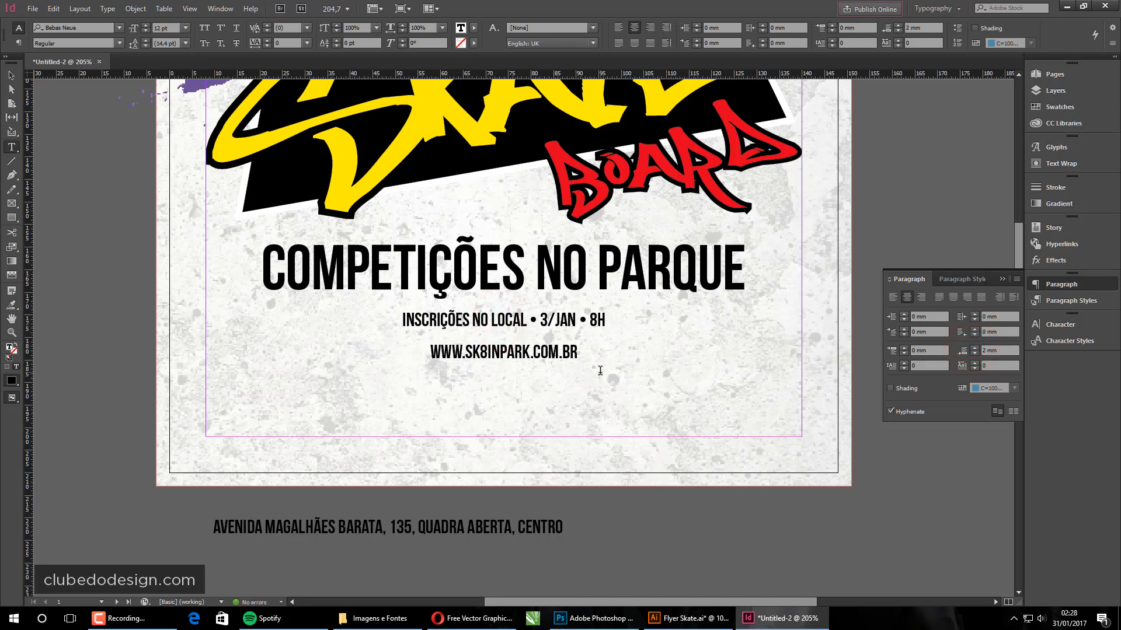
- Set the "INSCRIÇÕES NO LOCAL" and website lines to 19 pt with tracking 120
{"action": "left_click_drag", "start_coordinate": [402, 320], "coordinate": [578, 353]}
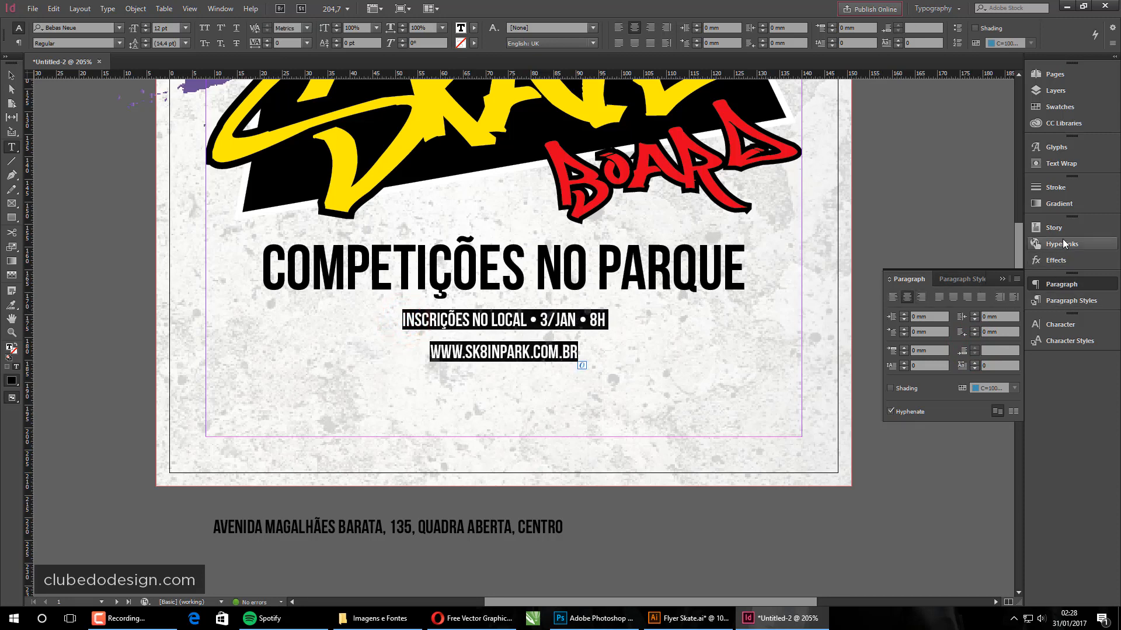
{"action": "left_click", "coordinate": [1056, 324]}
{"action": "left_click", "coordinate": [904, 368]}
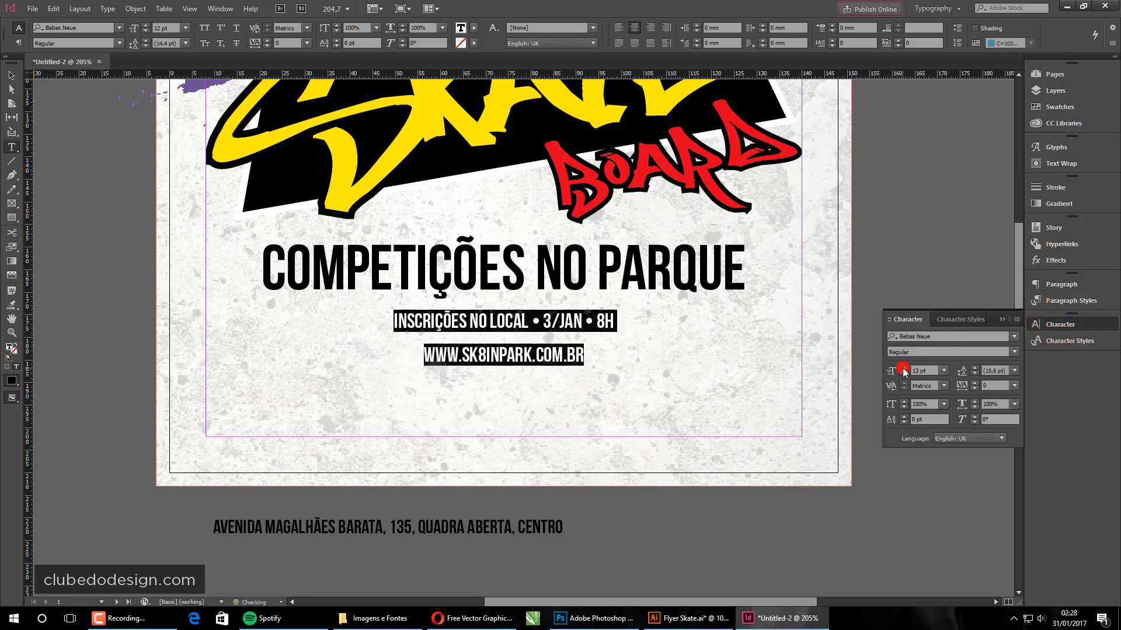
{"action": "left_click", "coordinate": [904, 368]}
{"action": "left_click", "coordinate": [903, 368]}
{"action": "left_click", "coordinate": [904, 368]}
{"action": "left_click", "coordinate": [903, 369]}
{"action": "left_click", "coordinate": [904, 368]}
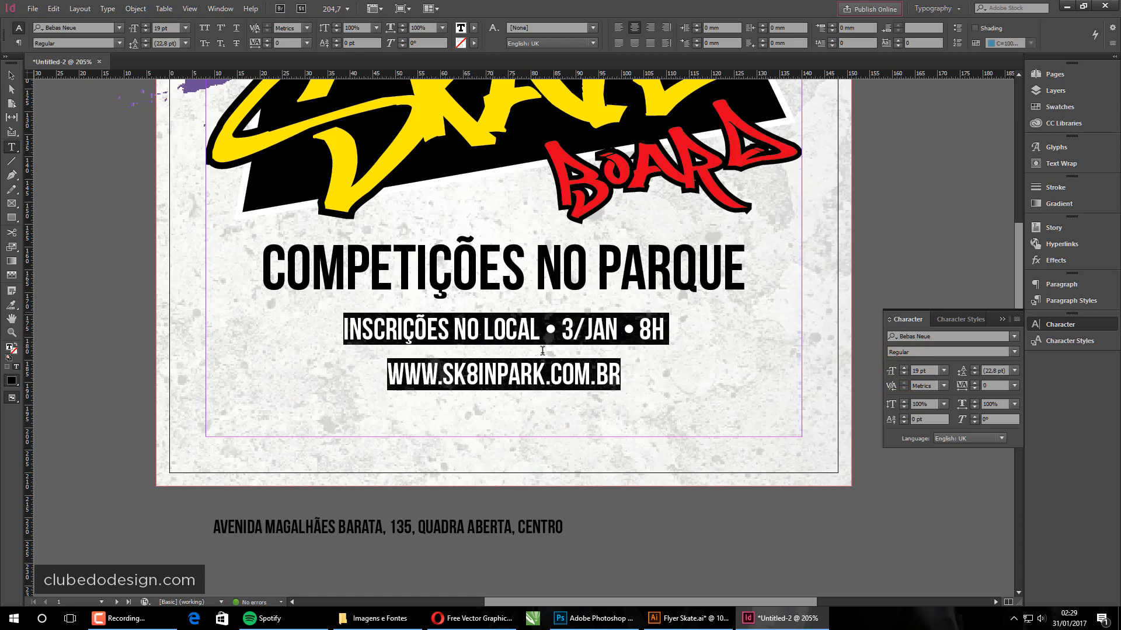
{"action": "left_click", "coordinate": [974, 383]}
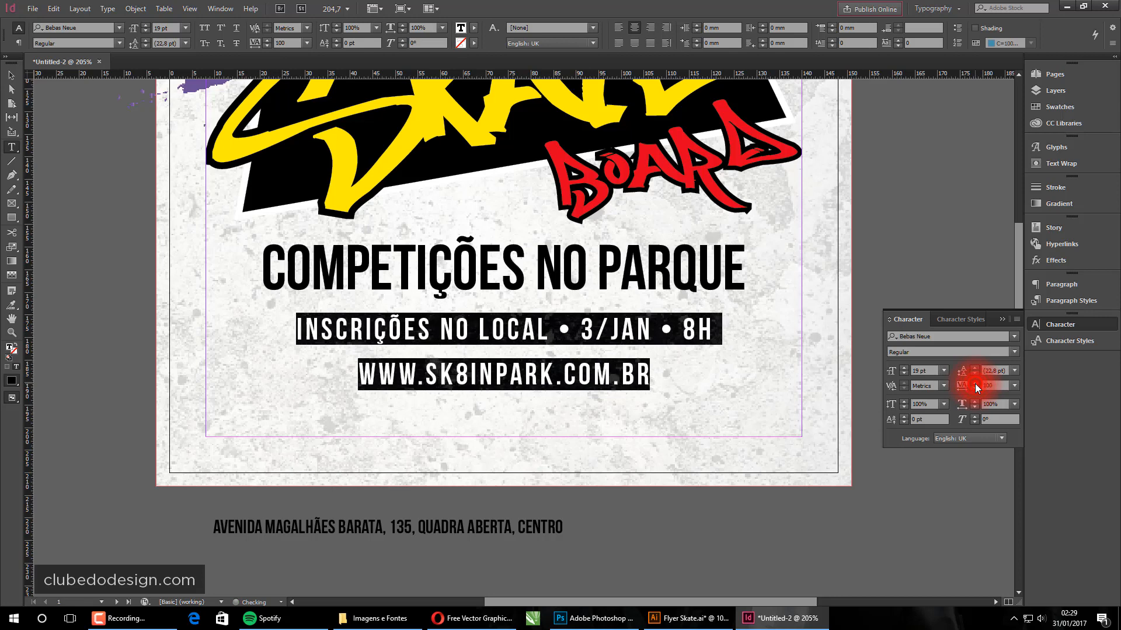
{"action": "left_click", "coordinate": [974, 383]}
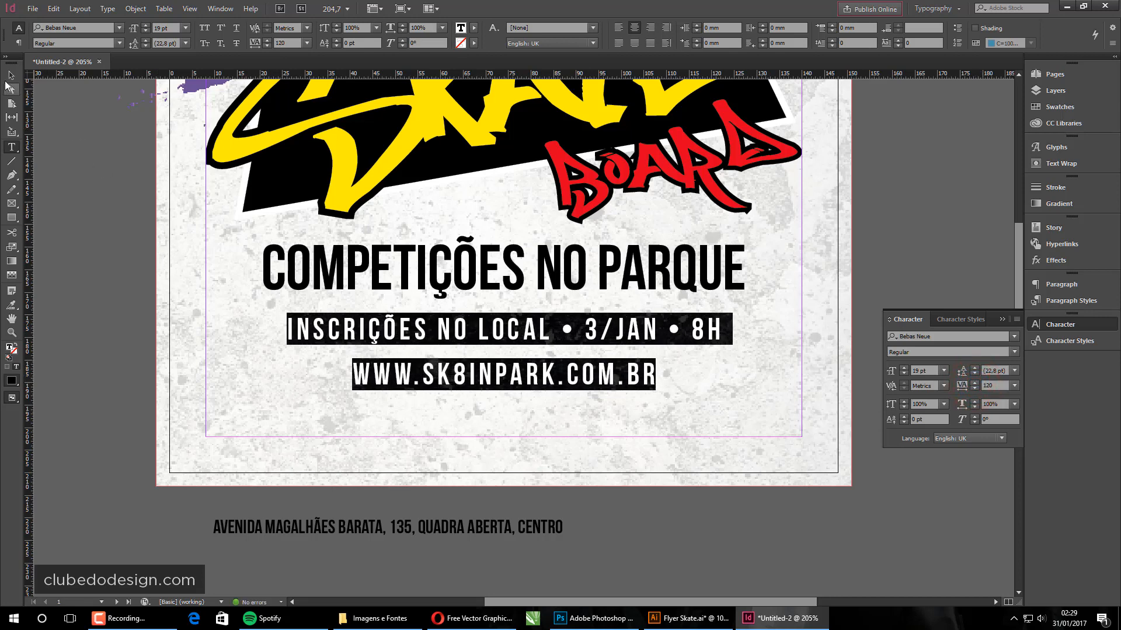
- Move the headline text frame slightly up, to Y 157 mm
{"action": "left_click", "coordinate": [10, 75]}
{"action": "left_click", "coordinate": [670, 560]}
{"action": "left_click", "coordinate": [560, 371]}
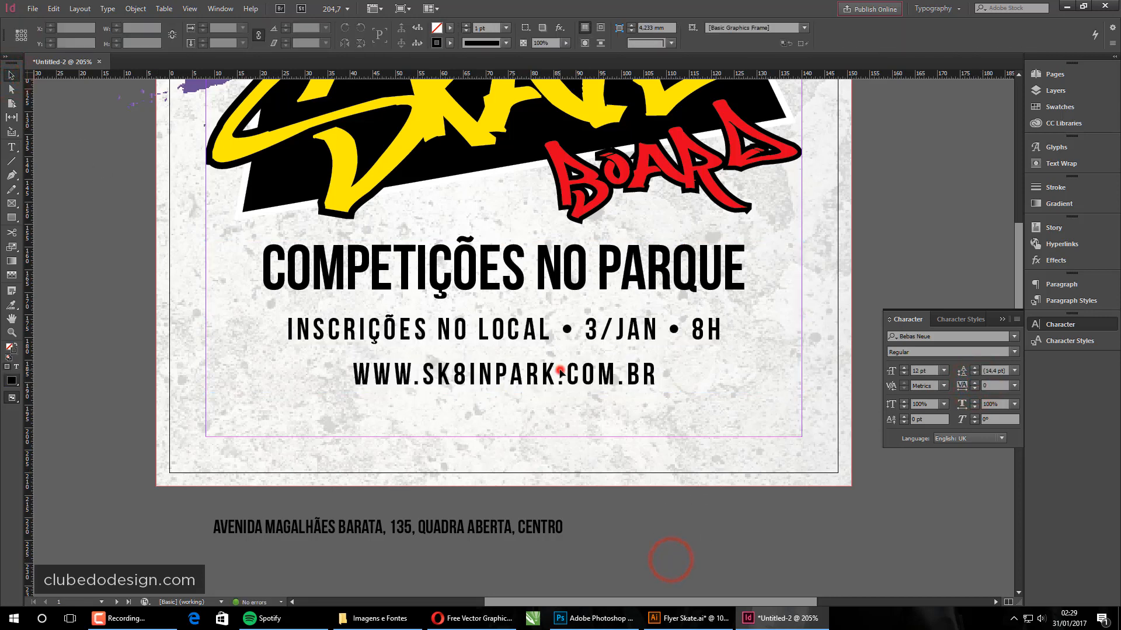
{"action": "left_click_drag", "start_coordinate": [634, 335], "coordinate": [634, 326]}
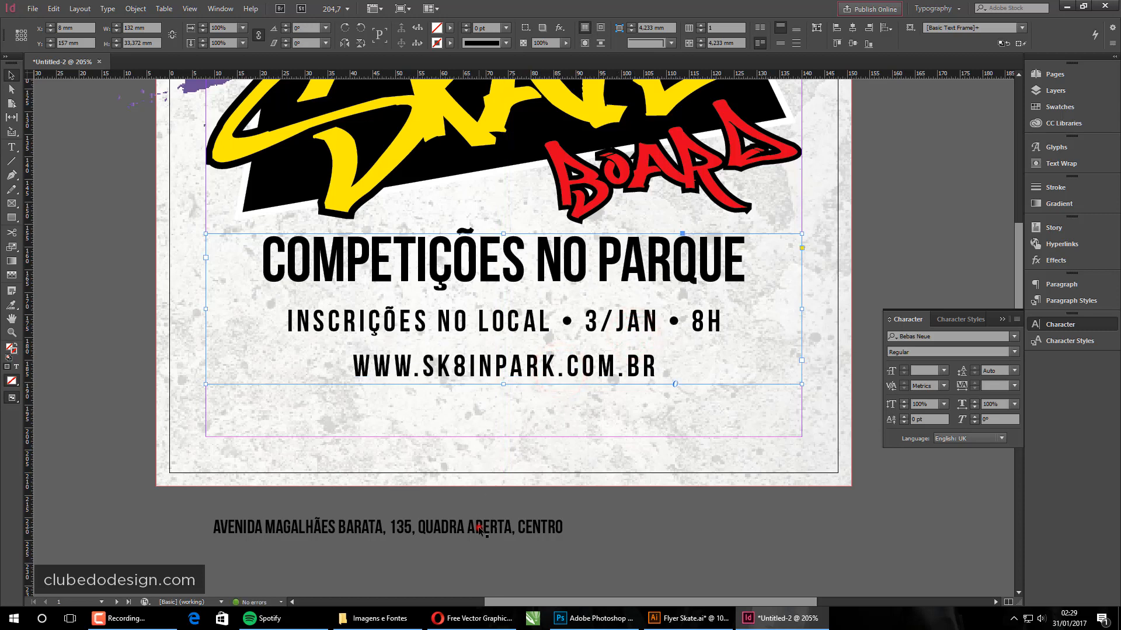
- Move the address line below the website and stretch its frame from margin to margin, 132 mm wide
{"action": "left_click_drag", "start_coordinate": [479, 528], "coordinate": [552, 418]}
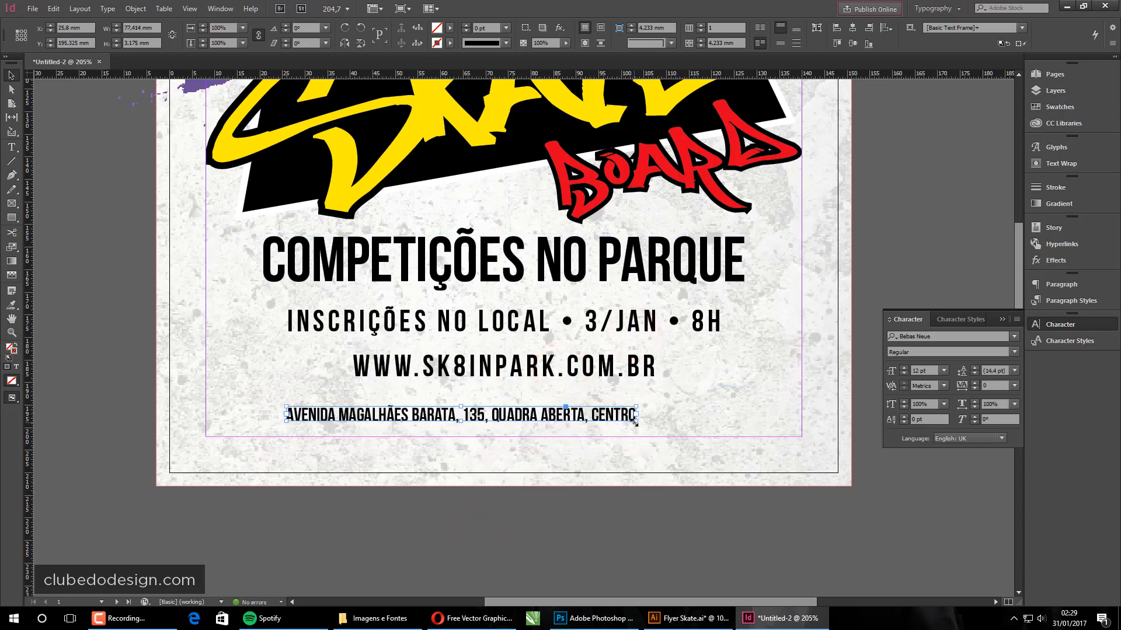
{"action": "left_click_drag", "start_coordinate": [635, 421], "coordinate": [802, 436]}
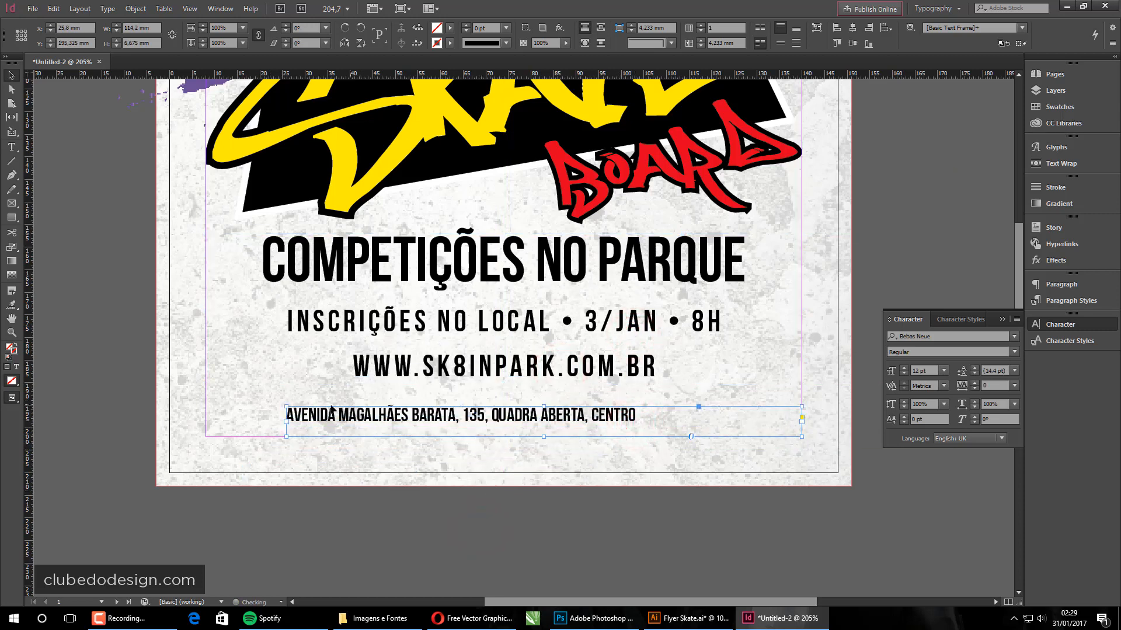
{"action": "left_click_drag", "start_coordinate": [286, 424], "coordinate": [205, 422]}
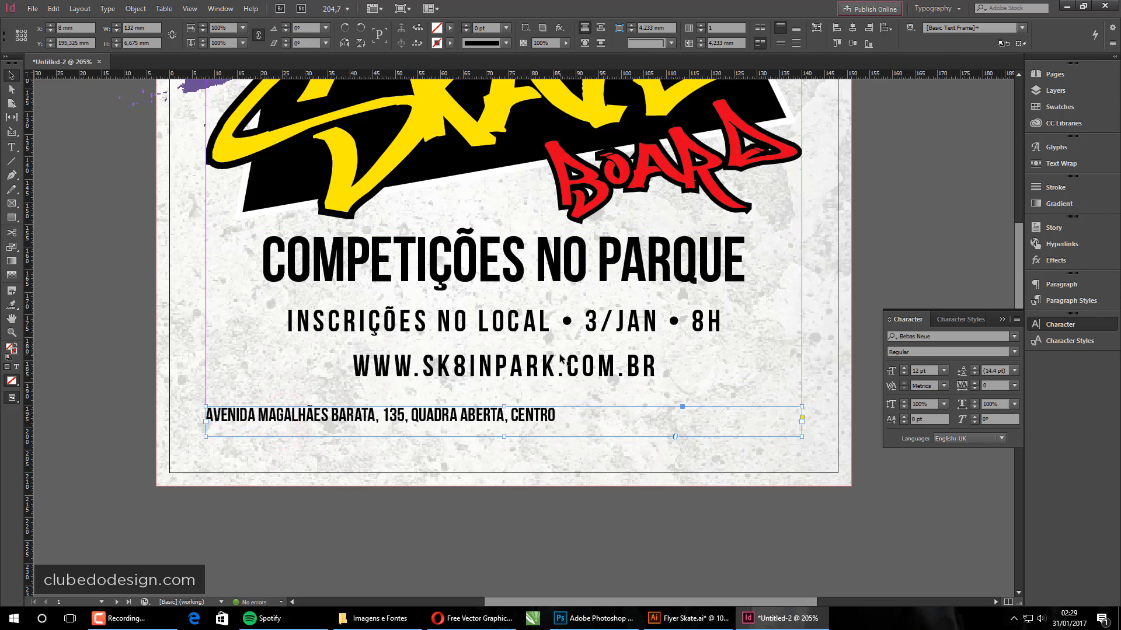
- Centre-align the address line and set its tracking to 120
{"action": "left_click", "coordinate": [1067, 284]}
{"action": "left_click", "coordinate": [907, 298]}
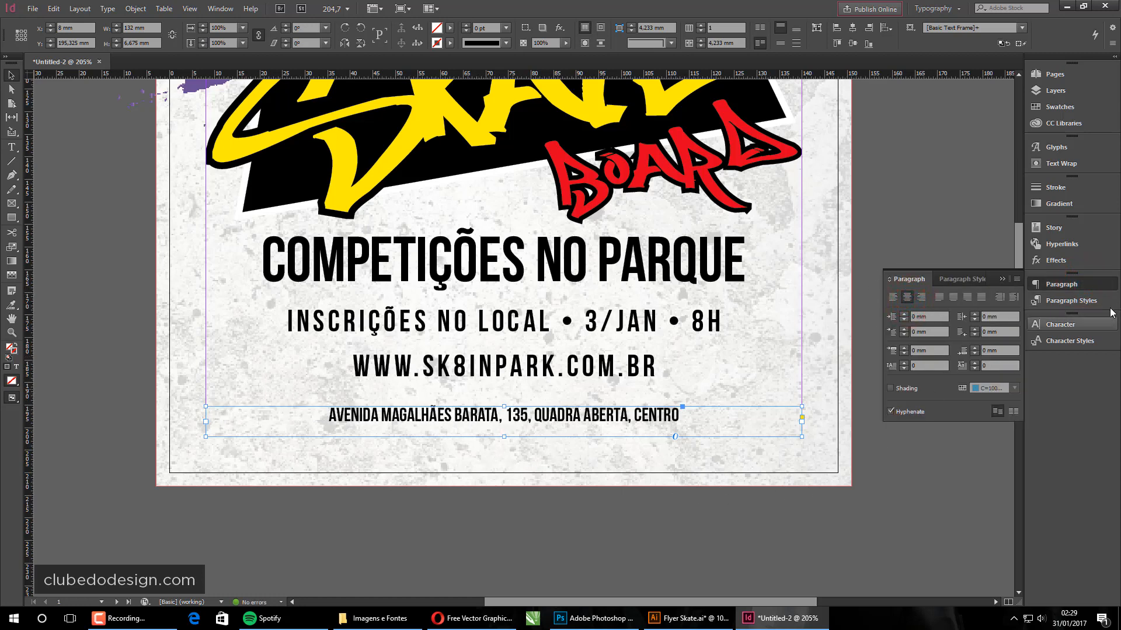
{"action": "left_click", "coordinate": [1074, 325]}
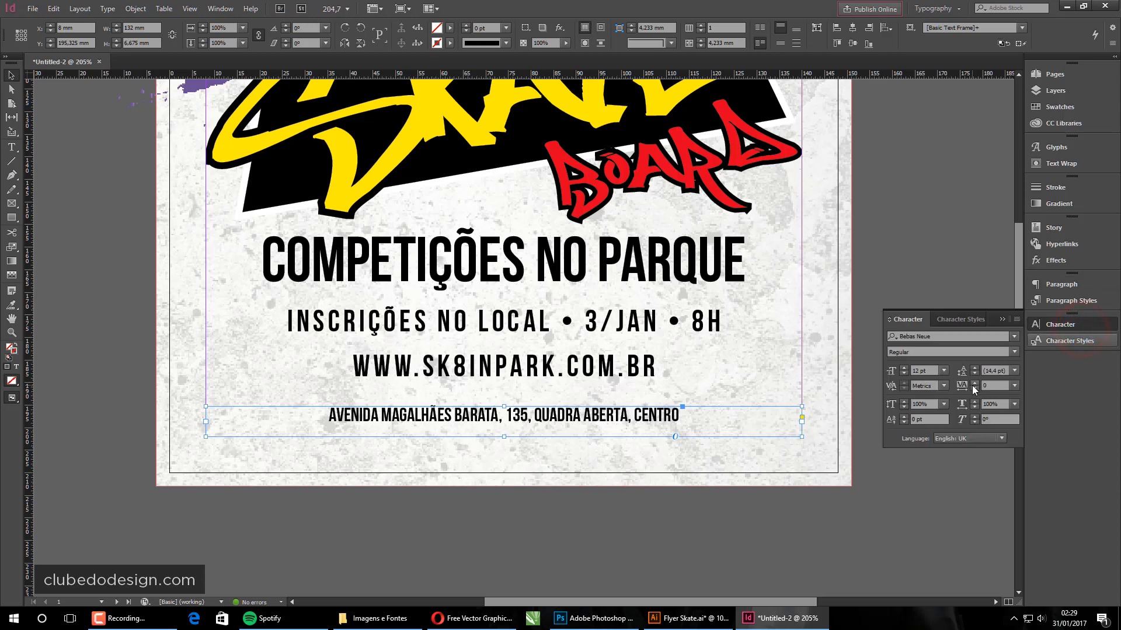
{"action": "left_click", "coordinate": [974, 382]}
{"action": "left_click", "coordinate": [973, 383]}
{"action": "left_click", "coordinate": [974, 383]}
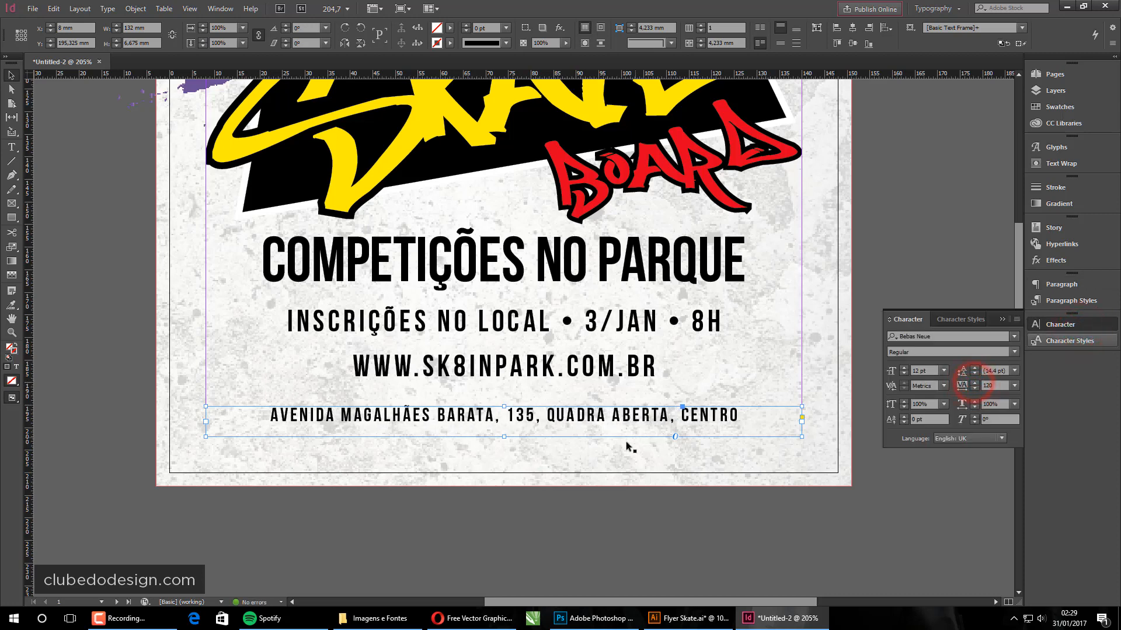
- Shrink the address frame's height to fit its text, keeping its lower edge on the bottom margin
{"action": "double_click", "coordinate": [505, 406]}
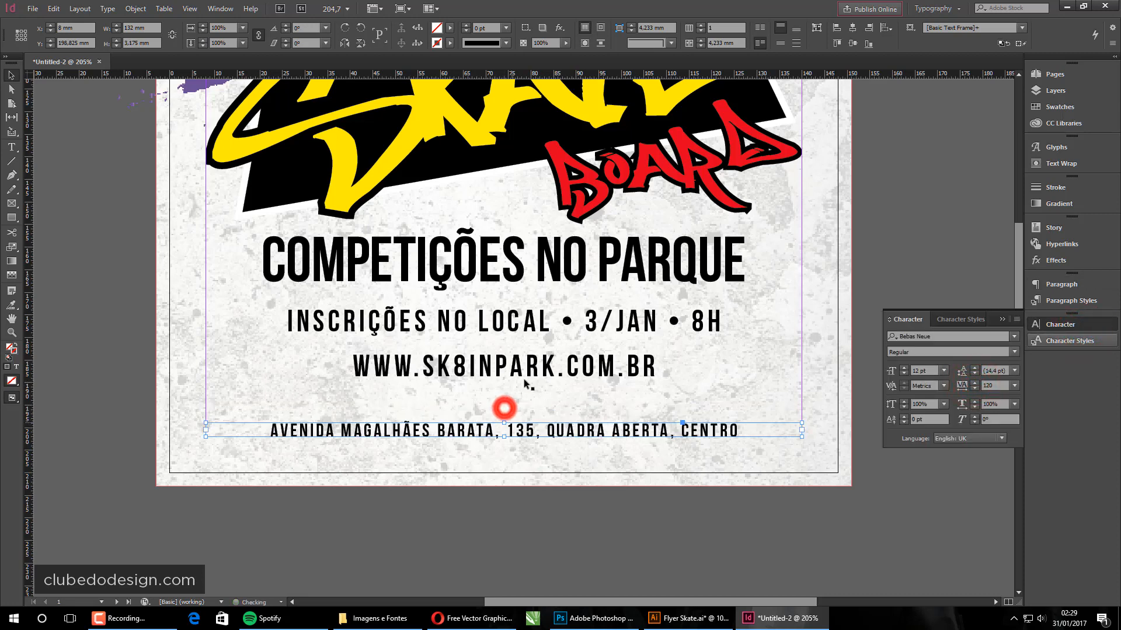
{"action": "left_click", "coordinate": [595, 516]}
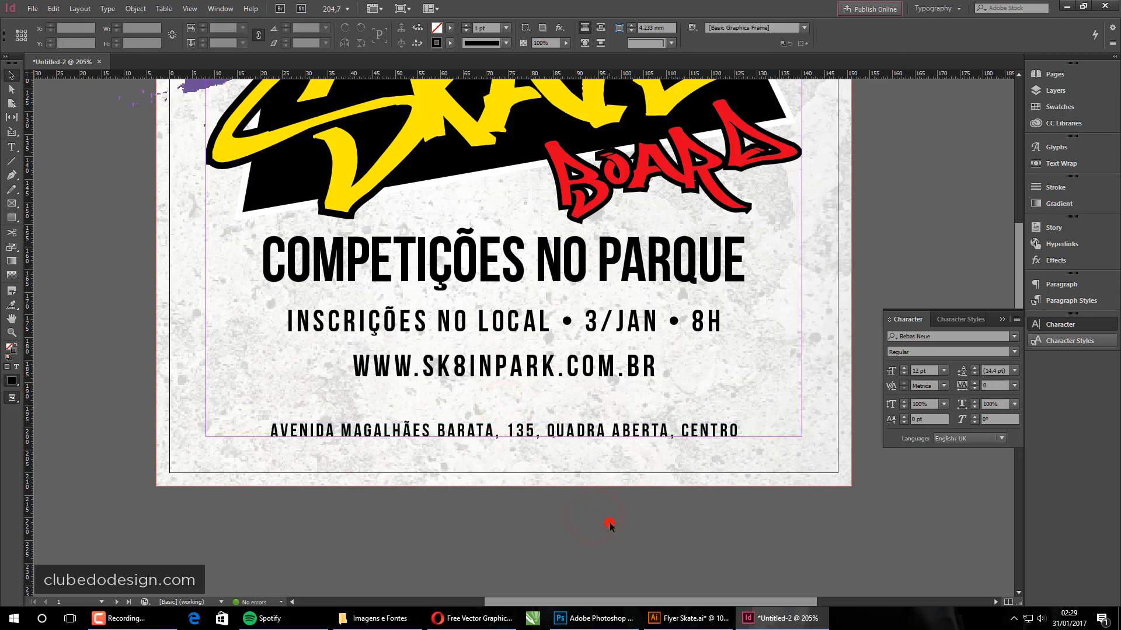
{"action": "left_click", "coordinate": [610, 524]}
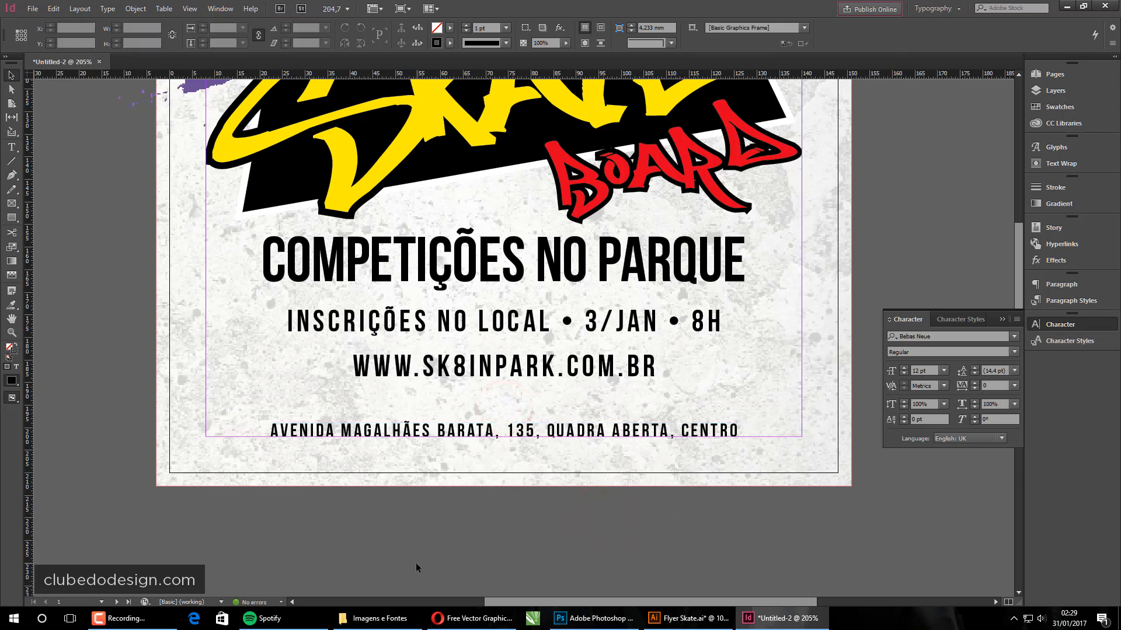
{"action": "left_click", "coordinate": [380, 618]}
{"action": "left_click", "coordinate": [379, 618]}
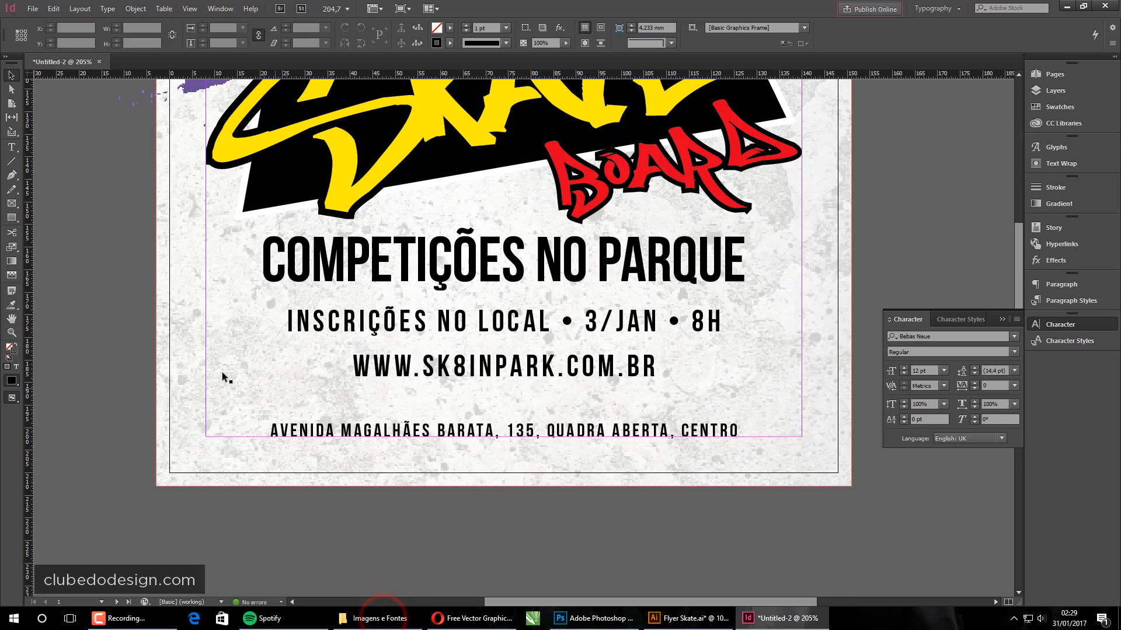
{"action": "left_click", "coordinate": [703, 615]}
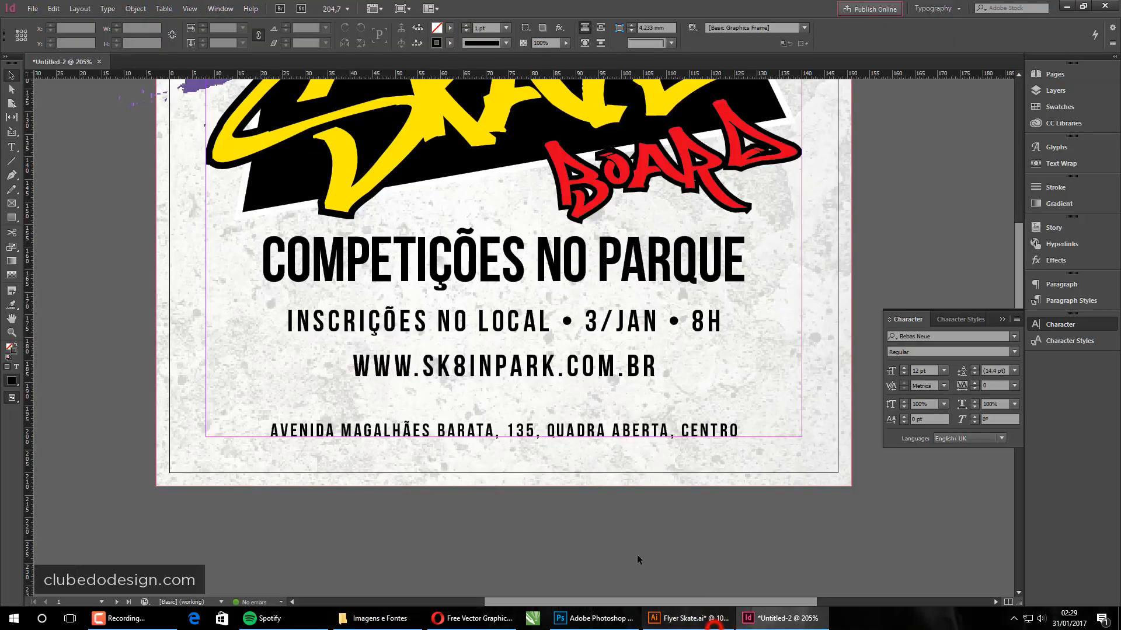
{"action": "key", "text": "alt+Tab"}
- Draw a rectangle 132 mm wide and 6.8 mm high around the address line and move both up to the bottom margin
{"action": "left_click", "coordinate": [10, 217]}
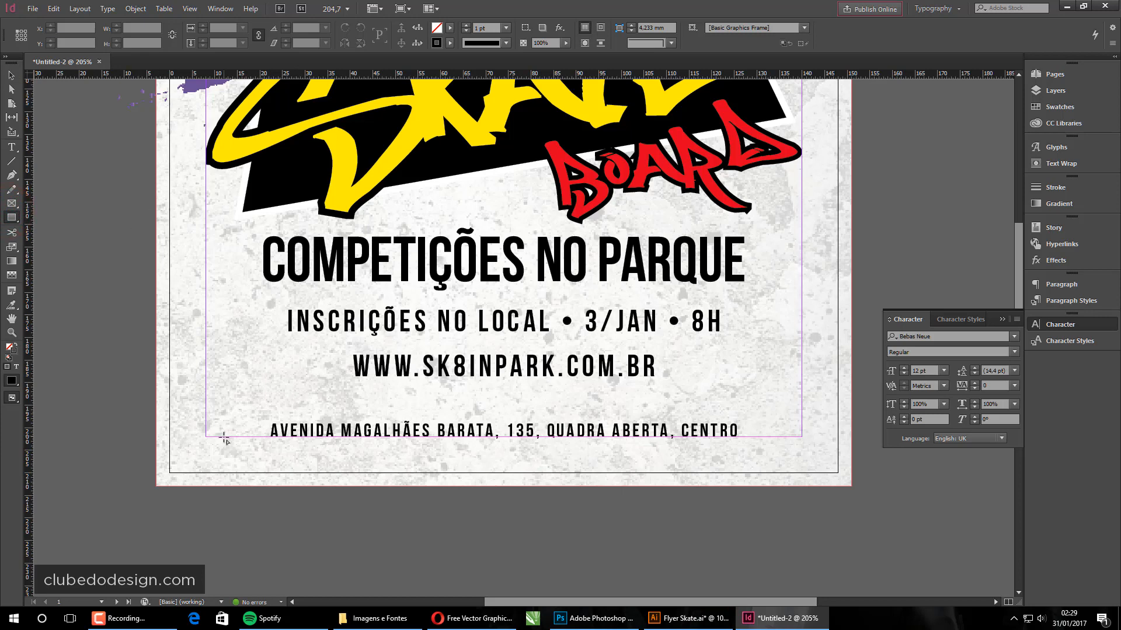
{"action": "mouse_move", "coordinate": [207, 411]}
{"action": "left_mouse_down"}
{"action": "mouse_move", "coordinate": [802, 460]}
{"action": "mouse_move", "coordinate": [802, 446]}
{"action": "left_mouse_up"}
{"action": "left_click", "coordinate": [12, 74]}
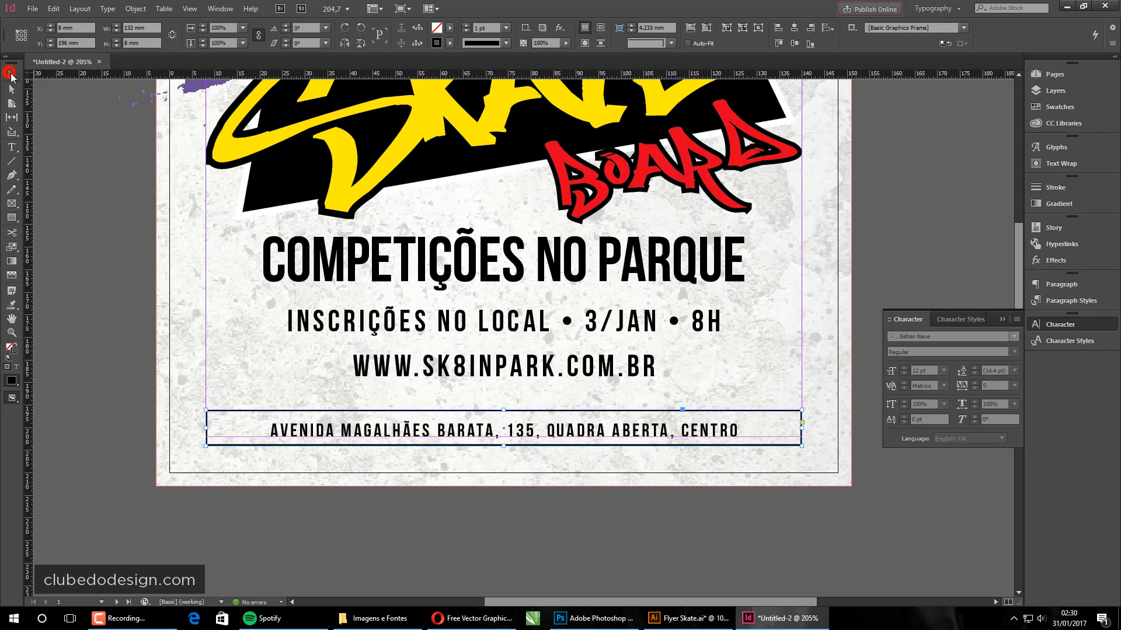
{"action": "left_click_drag", "start_coordinate": [503, 410], "coordinate": [503, 446]}
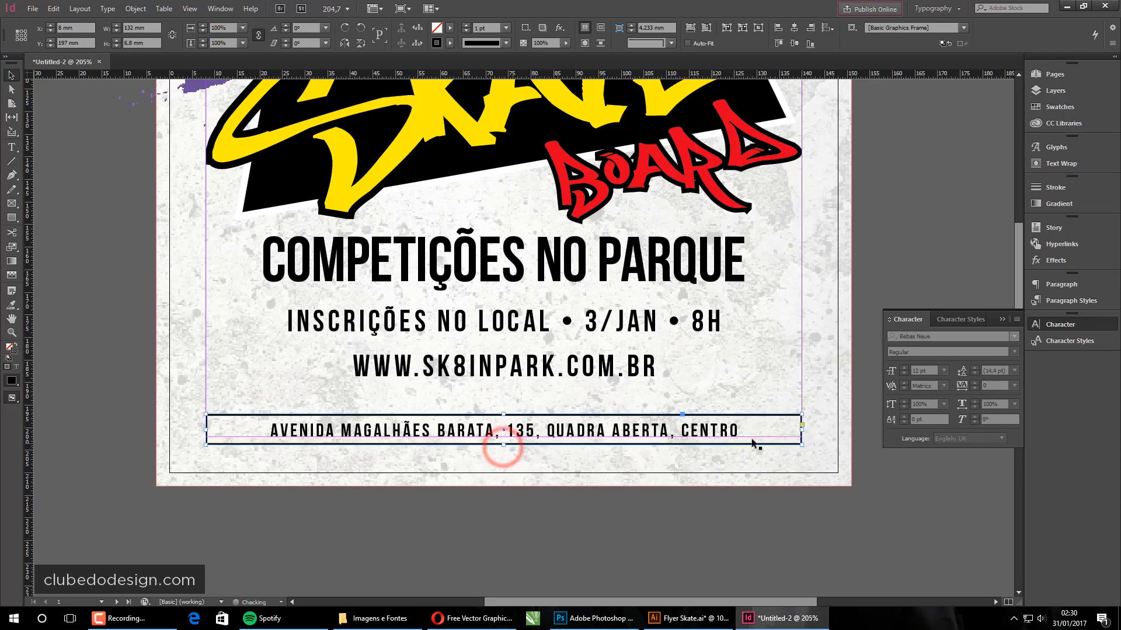
{"action": "left_click_drag", "start_coordinate": [756, 444], "coordinate": [719, 423]}
{"action": "left_click", "coordinate": [575, 528]}
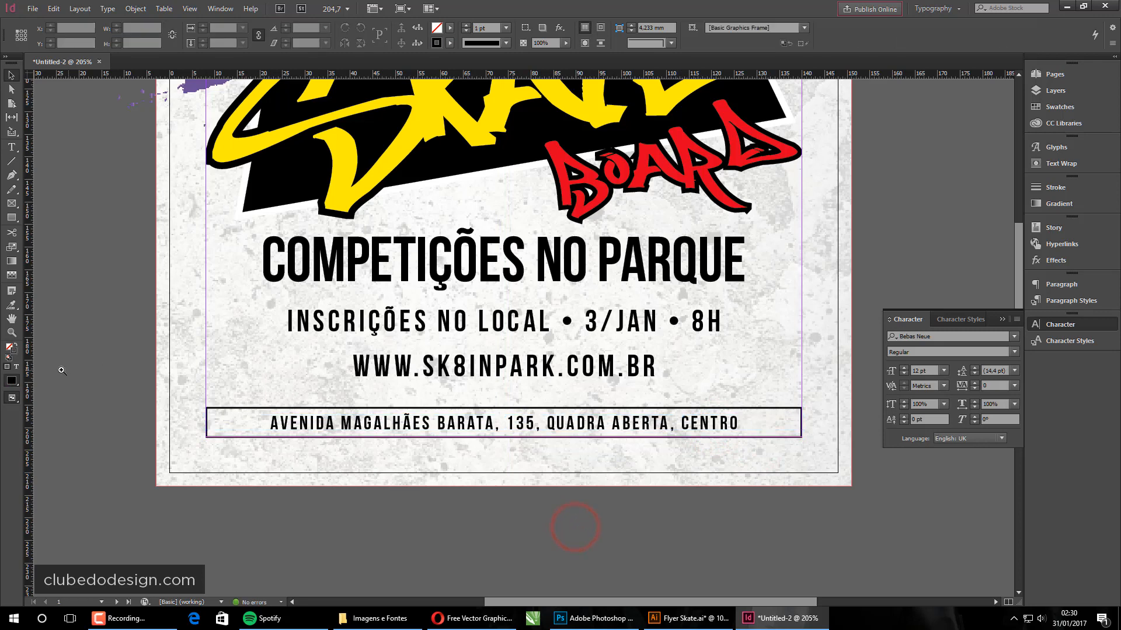
- Fine-tune the address text's position so it sits vertically centred inside the rectangle
{"action": "left_click_drag", "start_coordinate": [175, 368], "coordinate": [849, 522]}
{"action": "left_click_drag", "start_coordinate": [712, 465], "coordinate": [726, 467]}
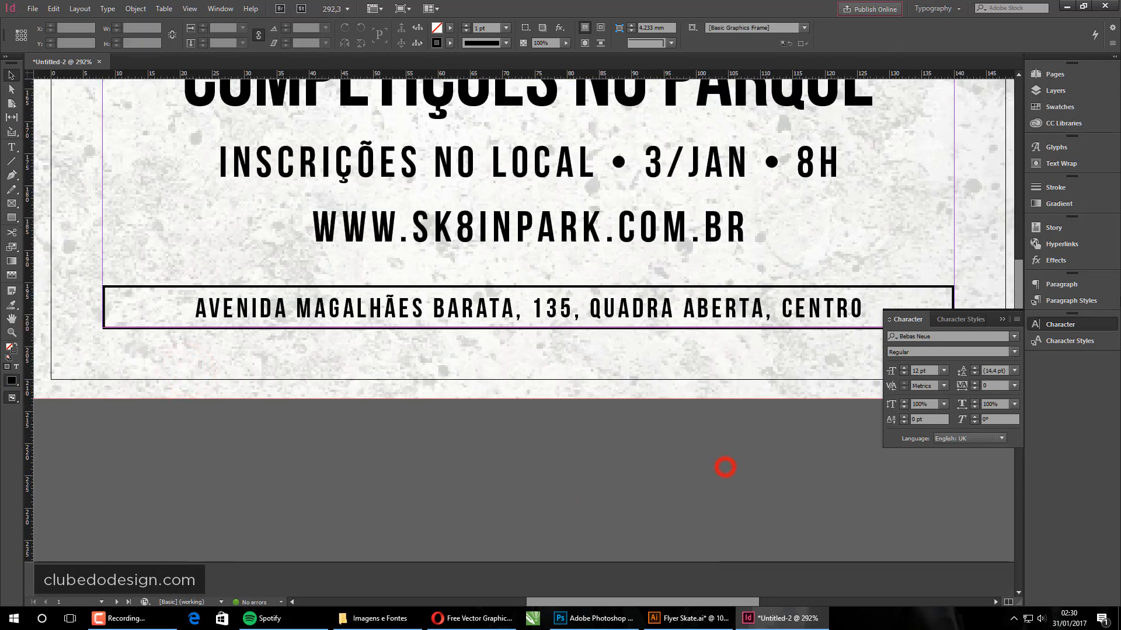
{"action": "left_click", "coordinate": [1002, 319]}
{"action": "left_click", "coordinate": [839, 298]}
{"action": "left_click_drag", "start_coordinate": [826, 311], "coordinate": [826, 312]}
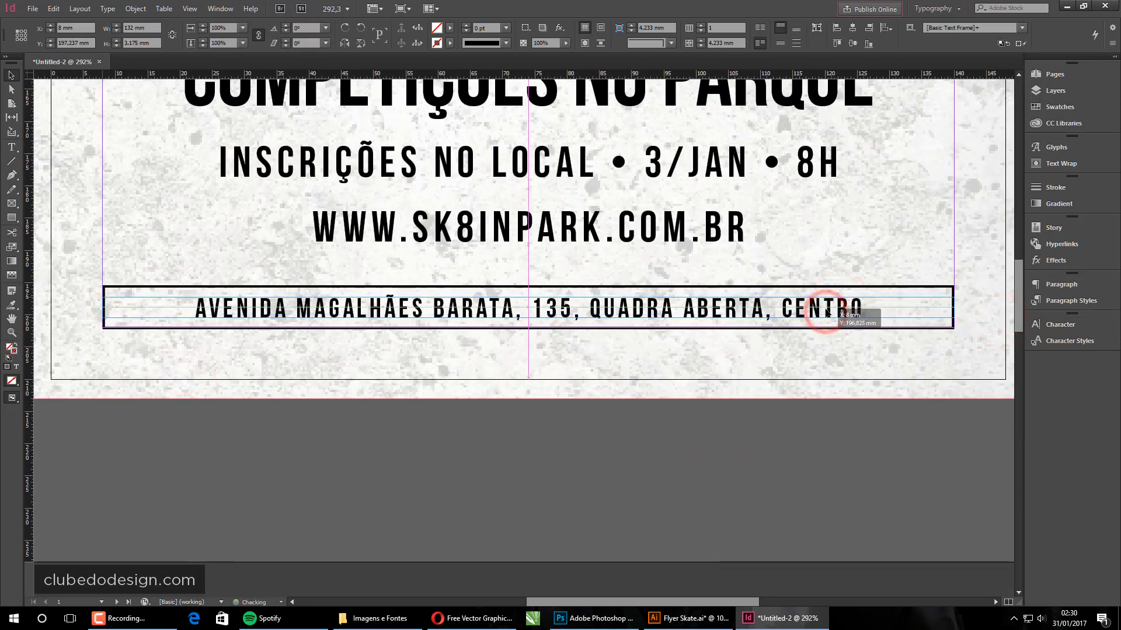
{"action": "left_click_drag", "start_coordinate": [637, 315], "coordinate": [649, 306]}
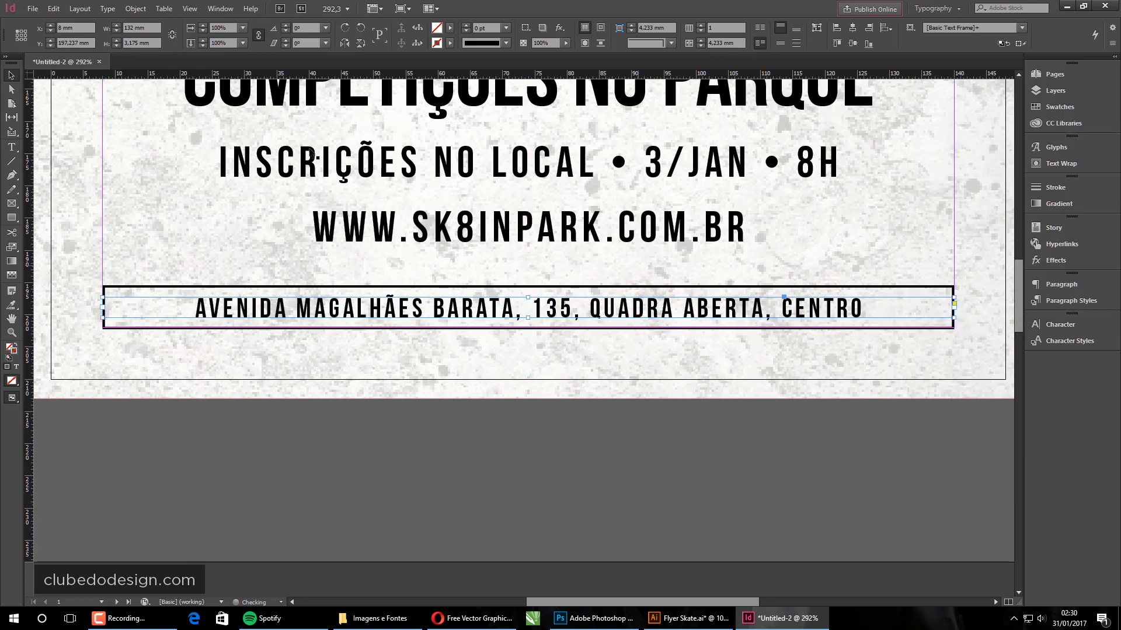
{"action": "left_click", "coordinate": [695, 588]}
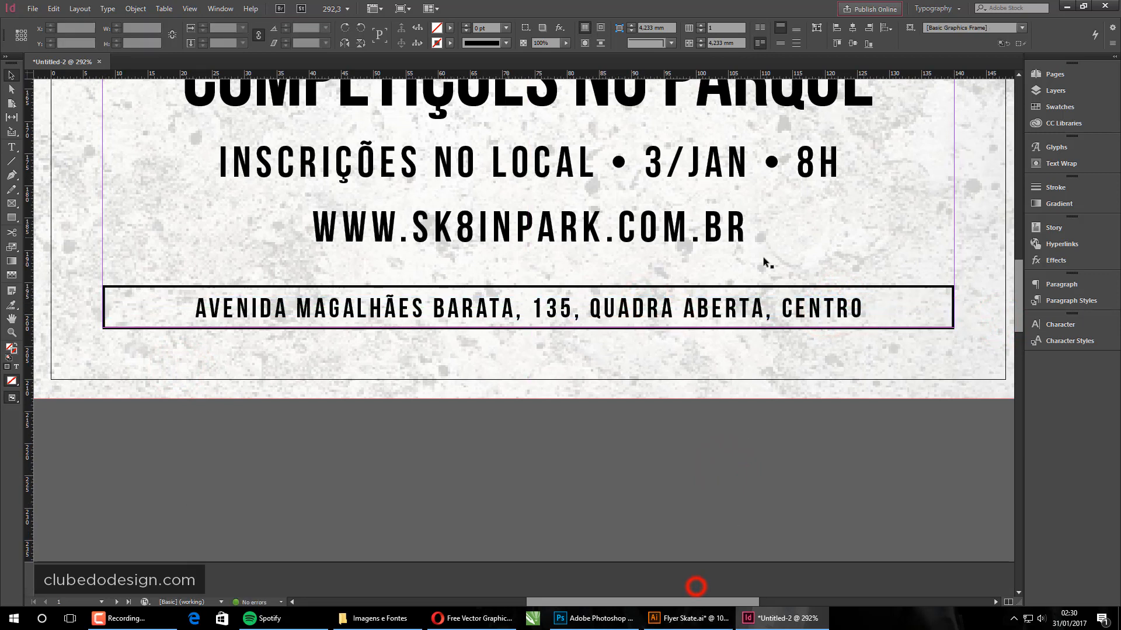
- Remove the stroke of the rectangle around the address and fill it with [Black]
{"action": "left_click", "coordinate": [921, 292]}
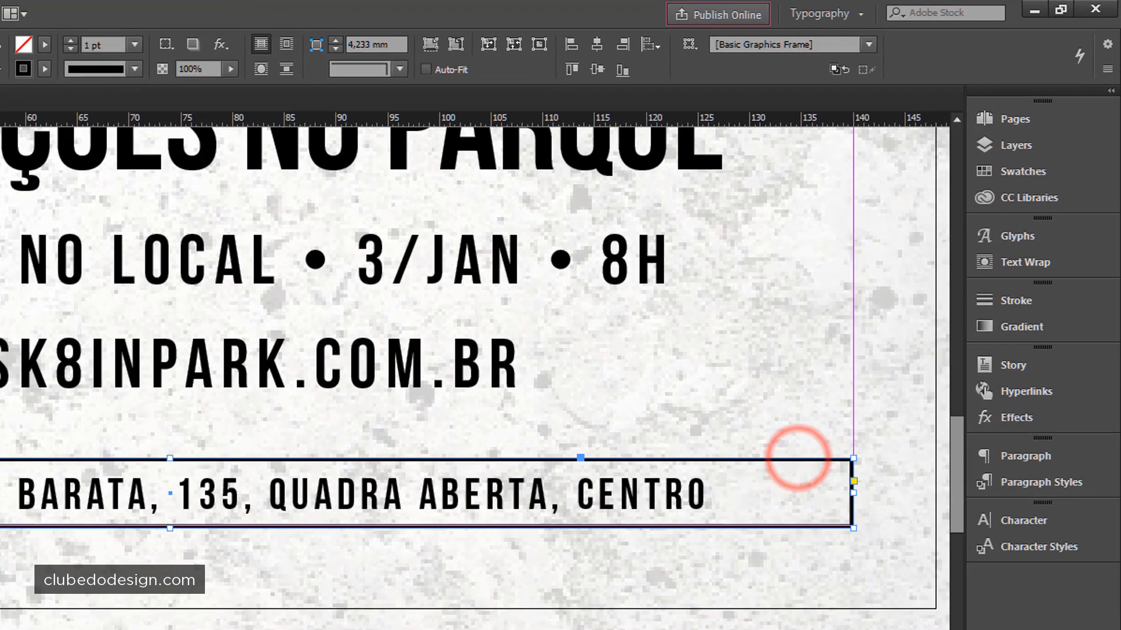
{"action": "left_click", "coordinate": [1014, 176]}
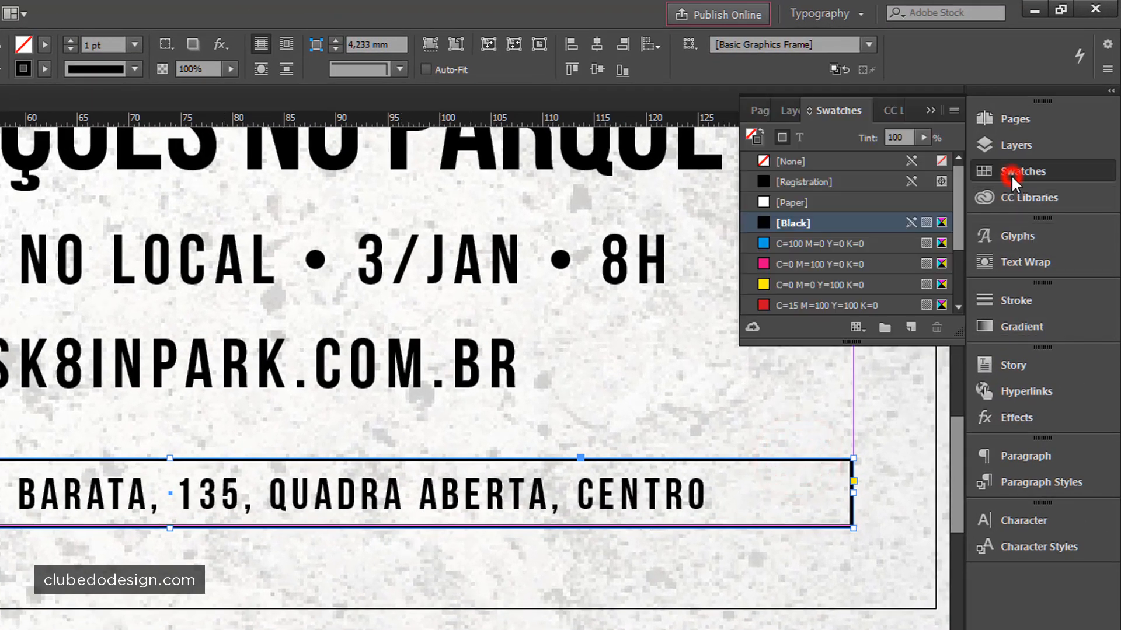
{"action": "left_click", "coordinate": [755, 138]}
{"action": "left_click", "coordinate": [758, 160]}
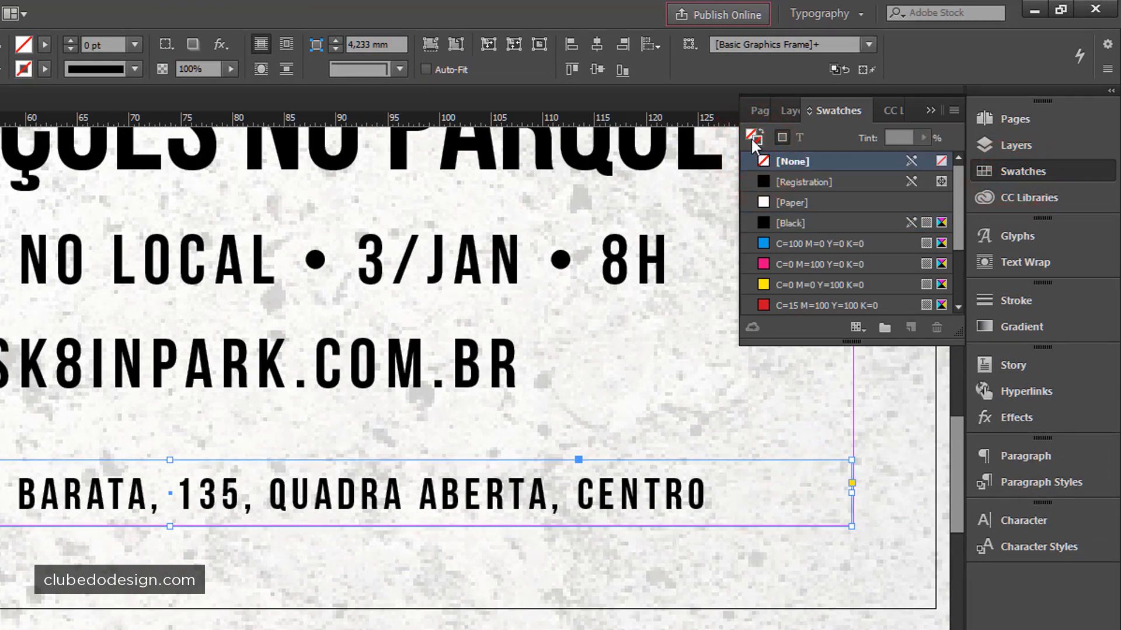
{"action": "left_click", "coordinate": [753, 140]}
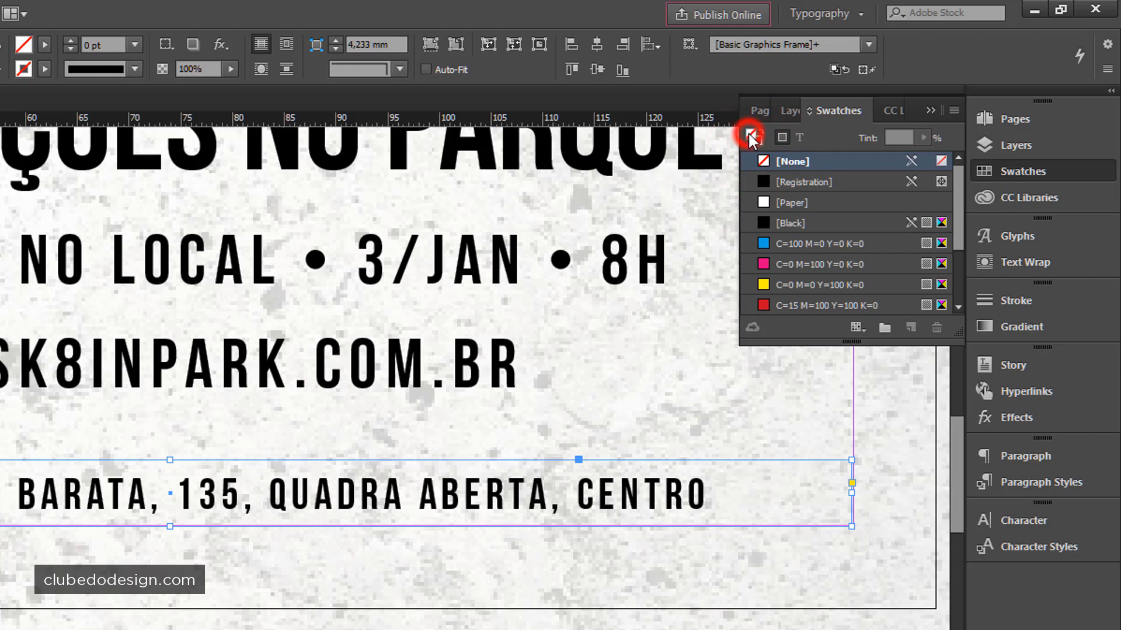
{"action": "left_click", "coordinate": [760, 222]}
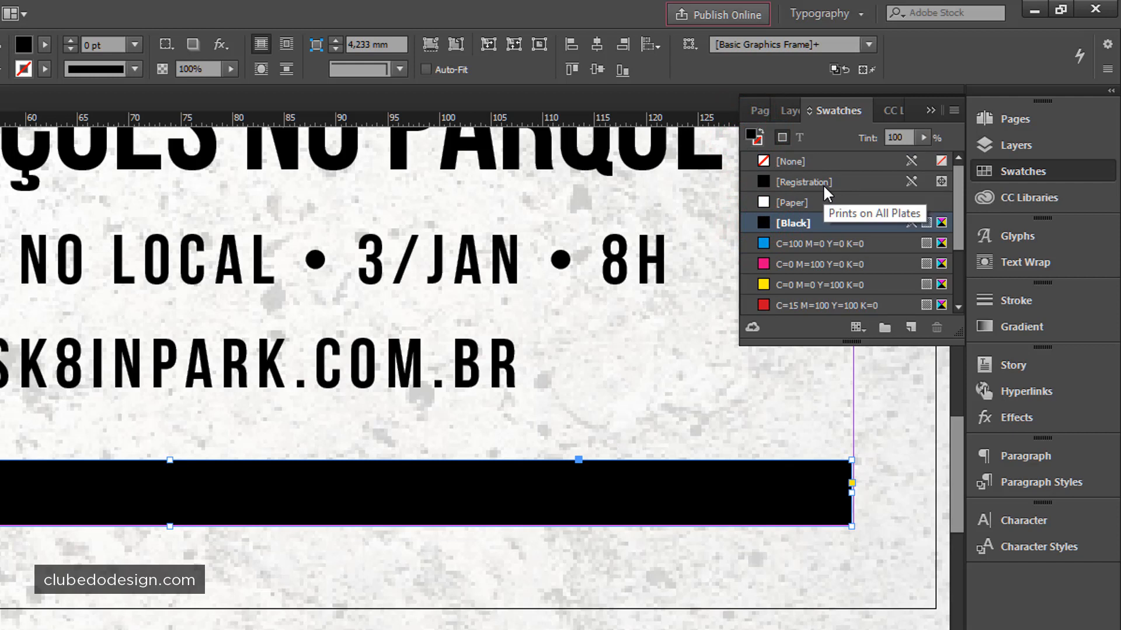
{"action": "left_click", "coordinate": [850, 228]}
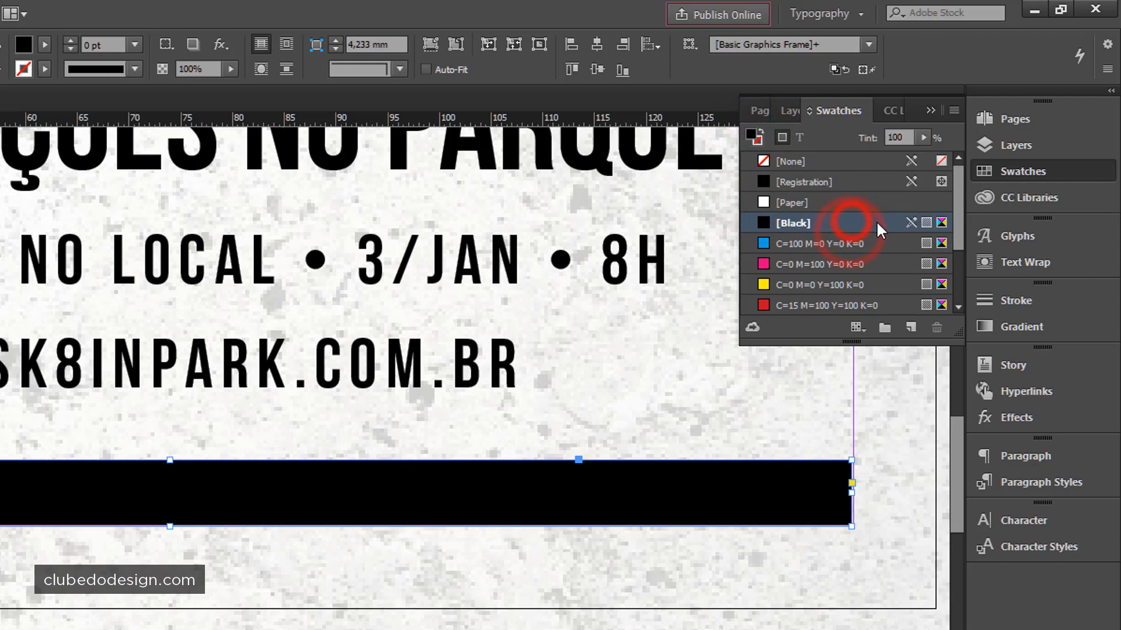
- Move the black rectangle beneath the address text in the layer stack and highlight the address text's entry
{"action": "left_click", "coordinate": [1019, 145]}
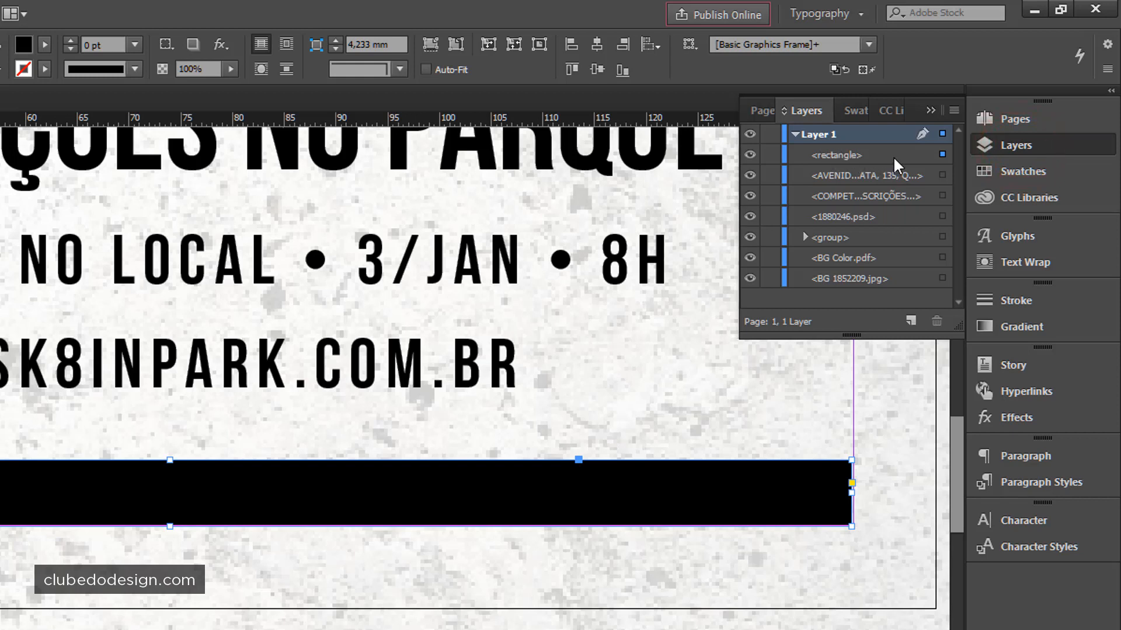
{"action": "left_click_drag", "start_coordinate": [893, 155], "coordinate": [820, 173]}
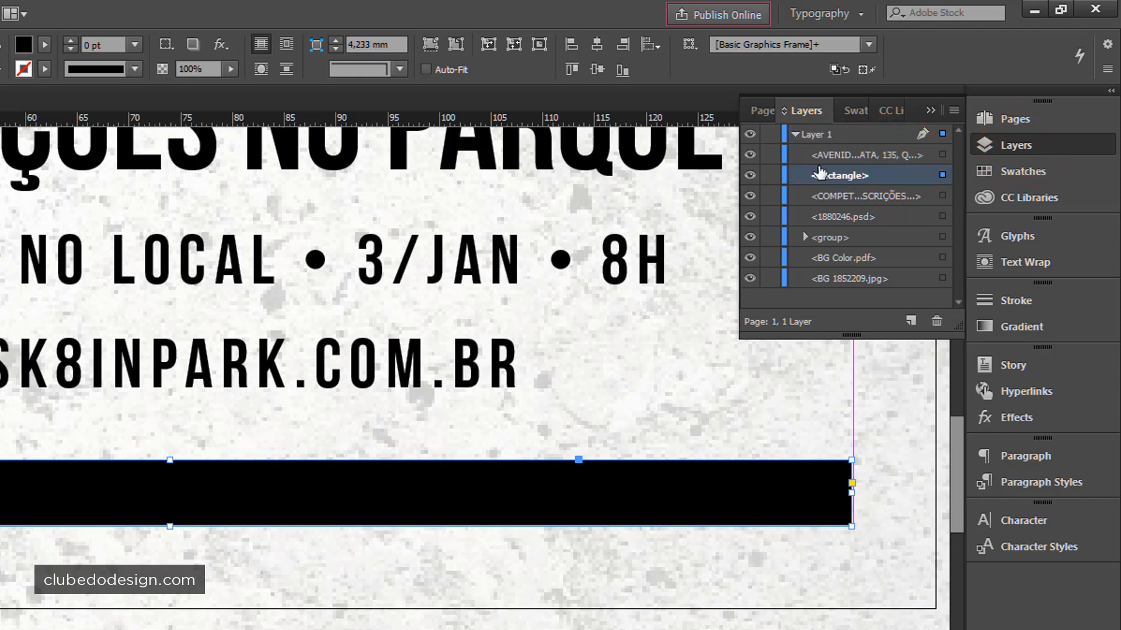
{"action": "left_click", "coordinate": [850, 156]}
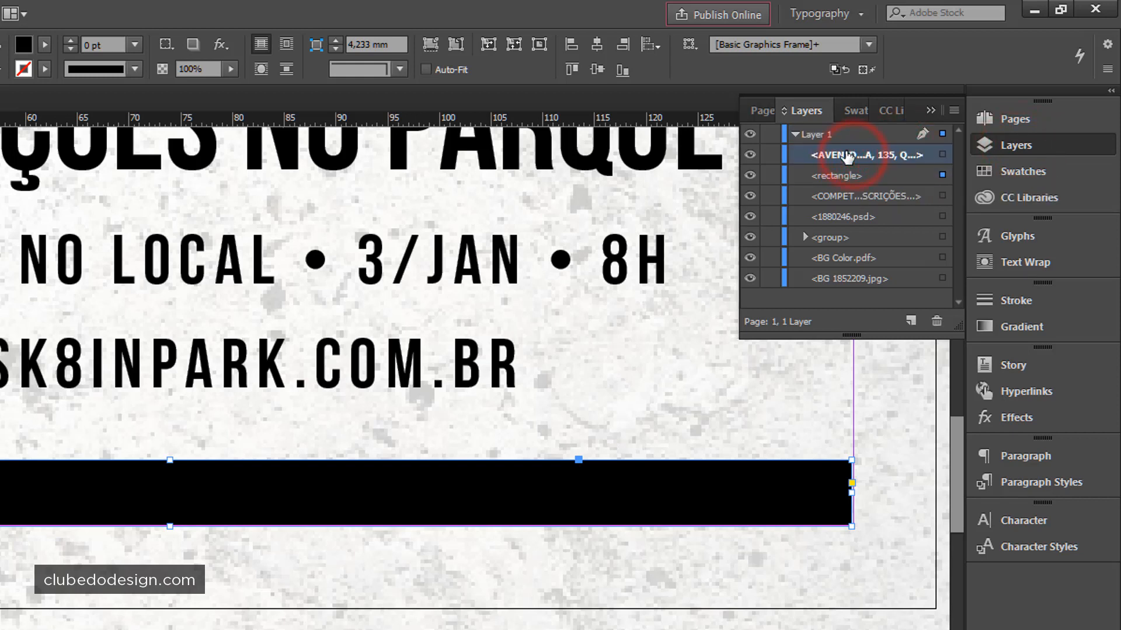
- Select the address text frame on the black bar and fill its text with the [Paper] swatch
{"action": "left_click", "coordinate": [942, 155]}
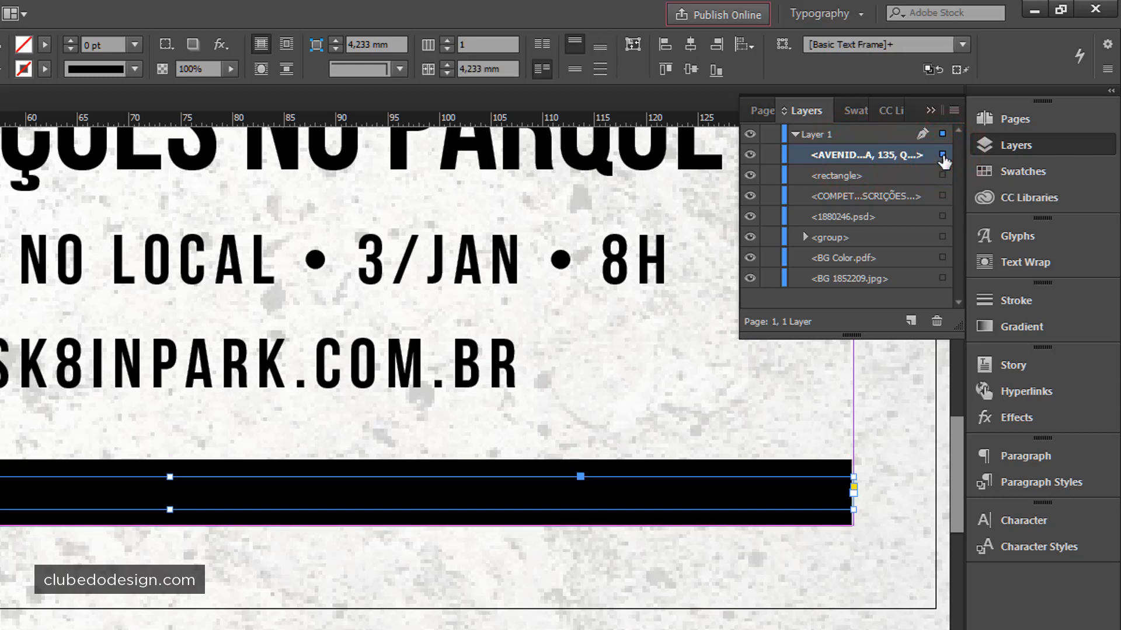
{"action": "left_click", "coordinate": [1022, 171]}
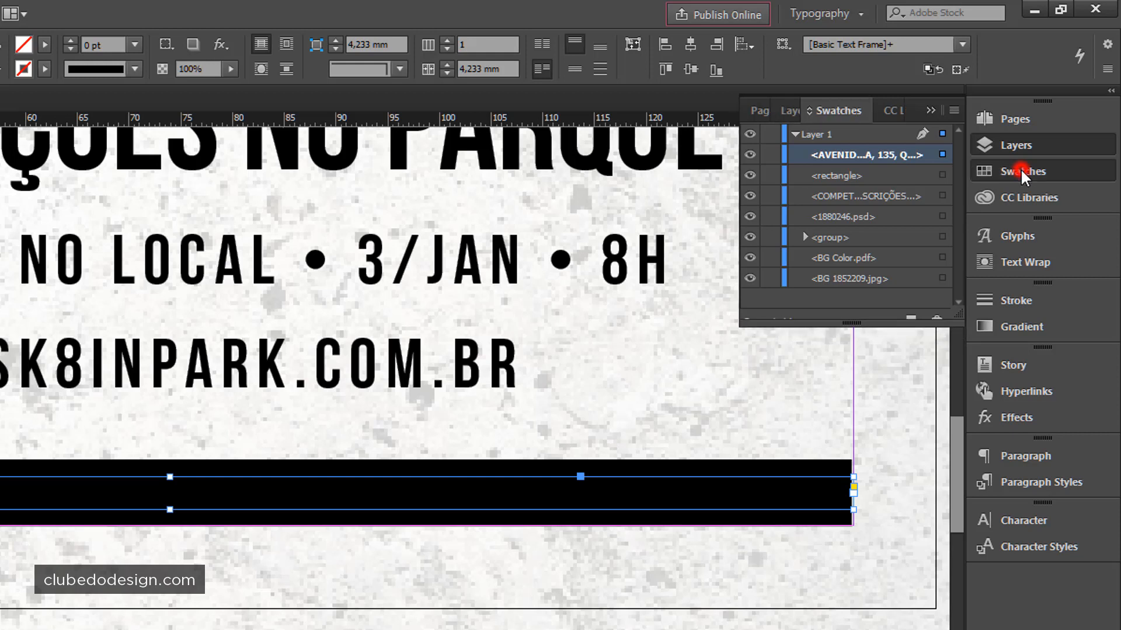
{"action": "left_click", "coordinate": [801, 139]}
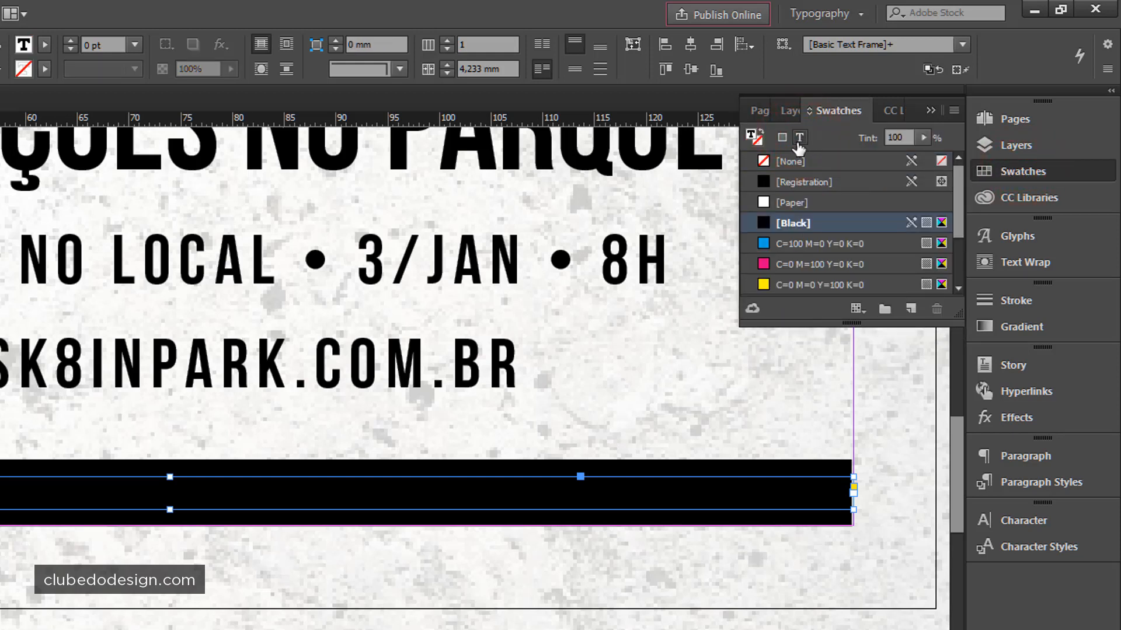
{"action": "left_click", "coordinate": [800, 139]}
{"action": "left_click", "coordinate": [754, 137]}
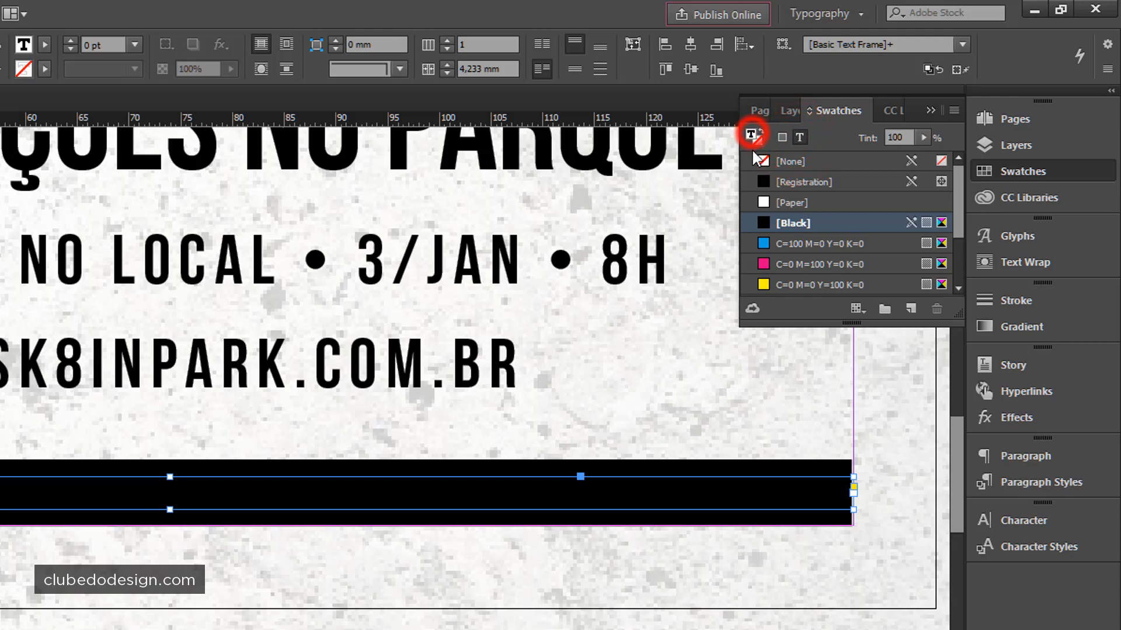
{"action": "left_click", "coordinate": [762, 202]}
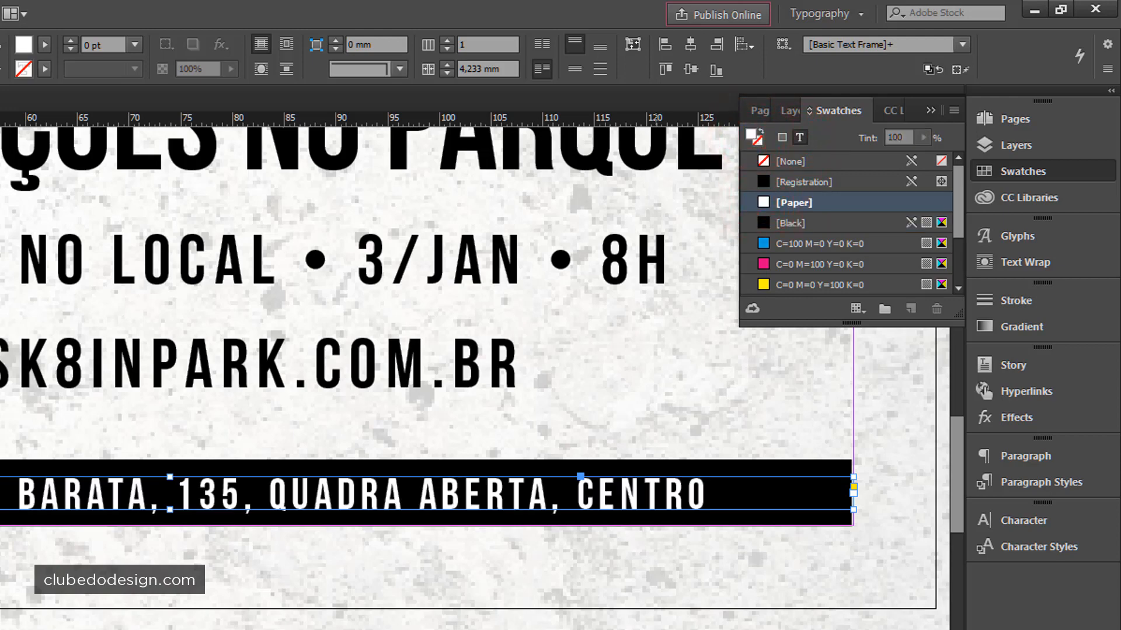
{"action": "left_click", "coordinate": [755, 582]}
{"action": "left_click", "coordinate": [931, 110]}
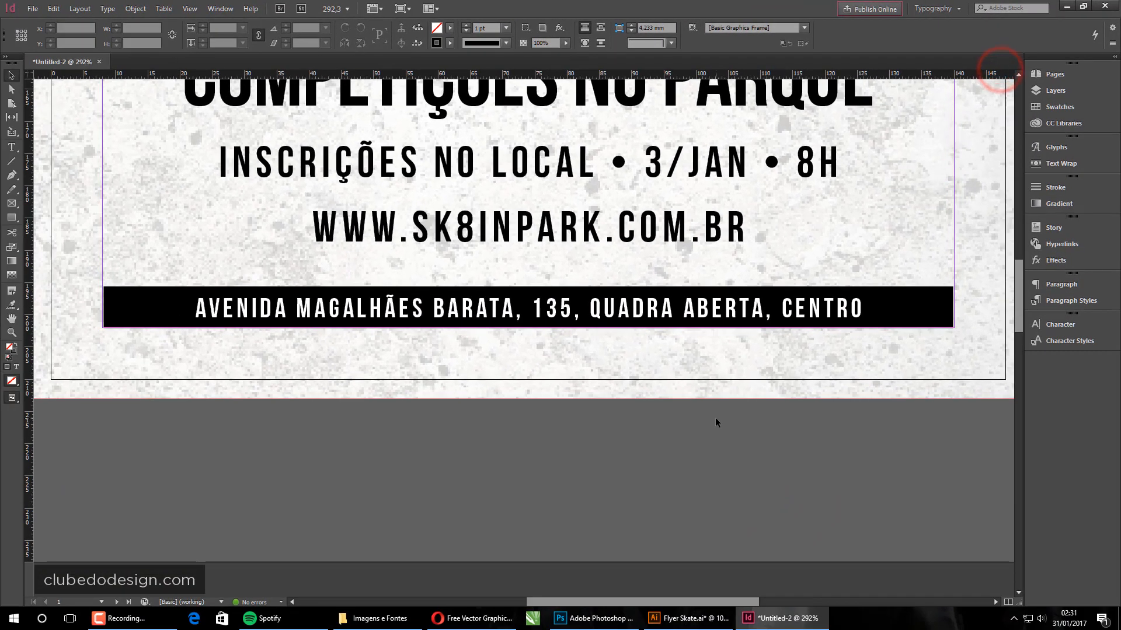
- Switch to Illustrator to compare the whole flyer with the Flyer Skate.ai layout and return to InDesign
{"action": "key", "text": "ctrl+0"}
{"action": "left_click", "coordinate": [757, 402]}
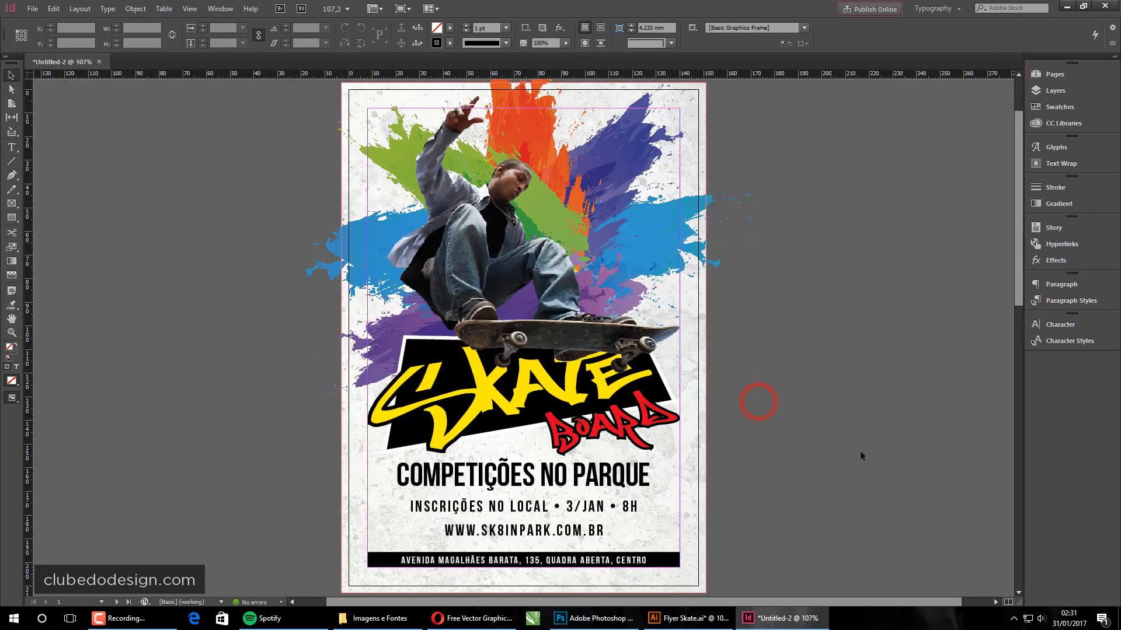
{"action": "left_click", "coordinate": [688, 618]}
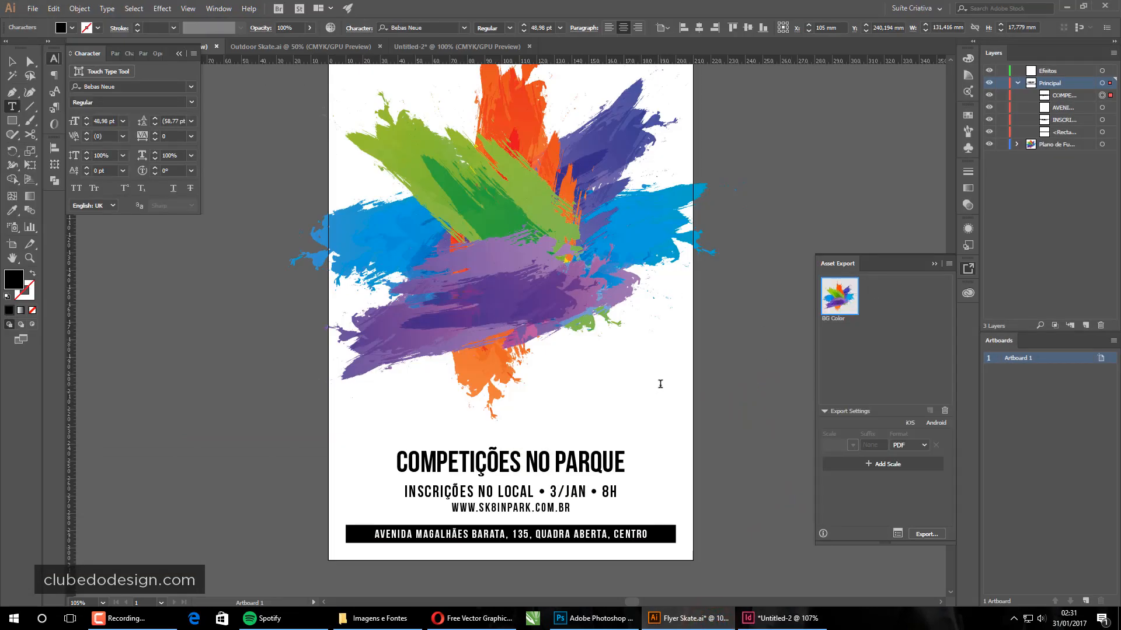
{"action": "left_click", "coordinate": [781, 618]}
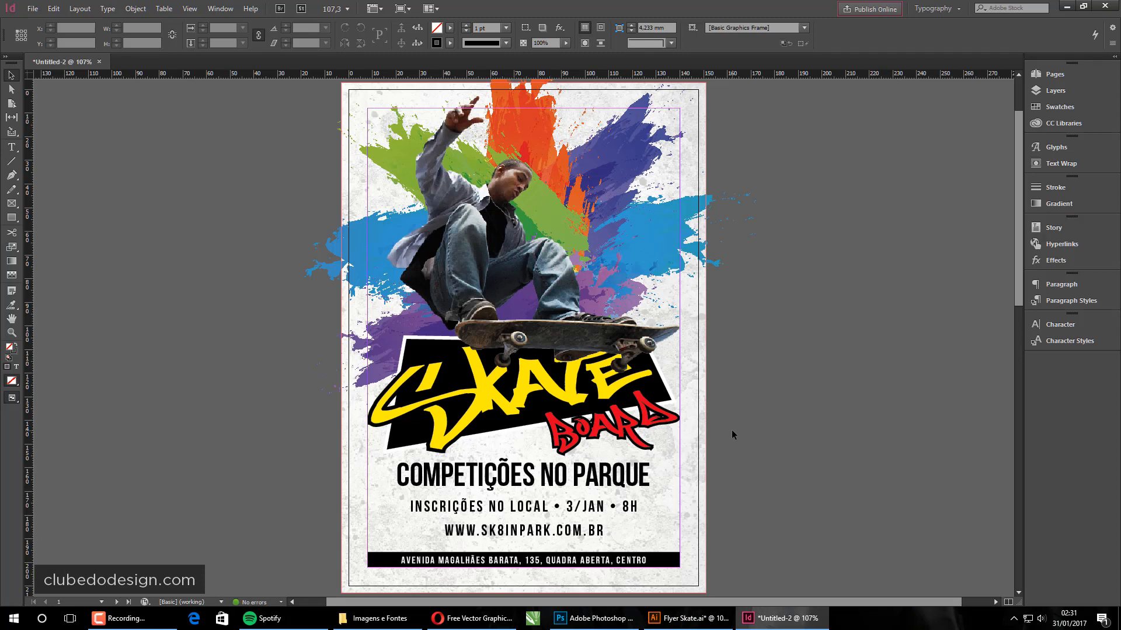
- Check the flyer's front page in Preview screen mode, return to Normal and look over the other screen modes
{"action": "left_click", "coordinate": [724, 193]}
{"action": "left_click", "coordinate": [864, 348]}
{"action": "key", "text": "w"}
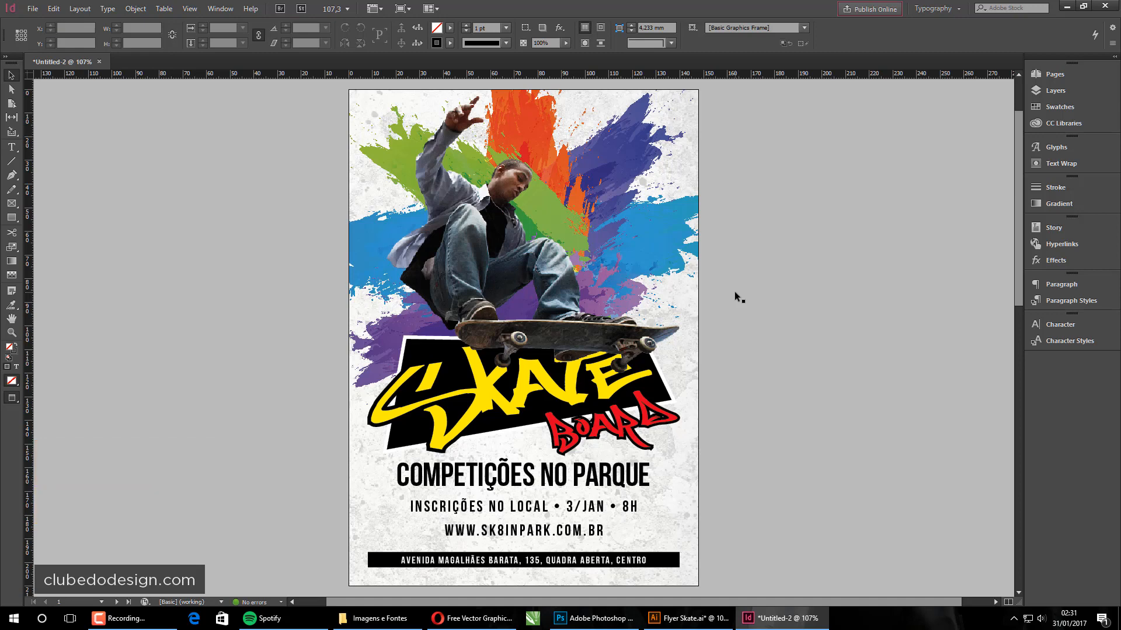
{"action": "key", "text": "w"}
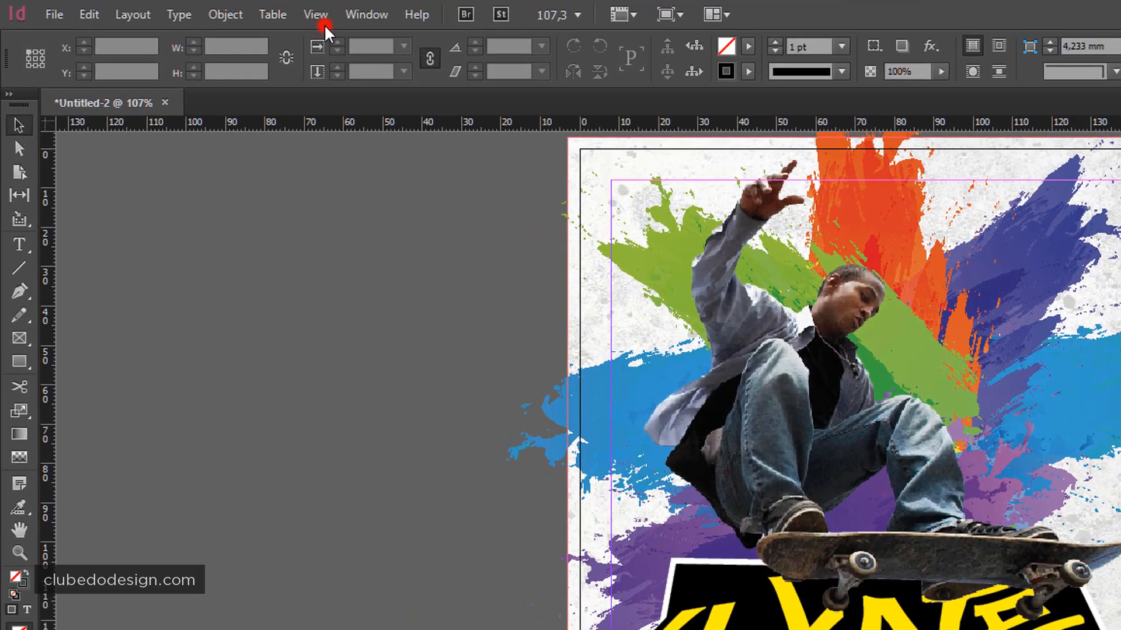
{"action": "left_click", "coordinate": [191, 9]}
{"action": "mouse_move", "coordinate": [475, 328]}
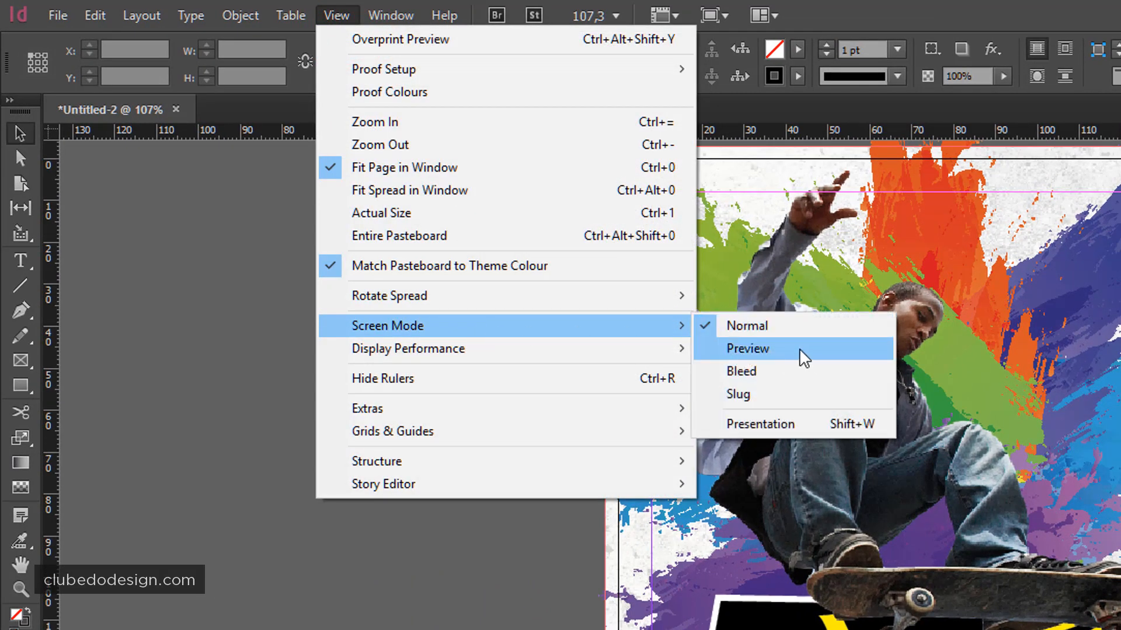
{"action": "left_click", "coordinate": [1015, 486]}
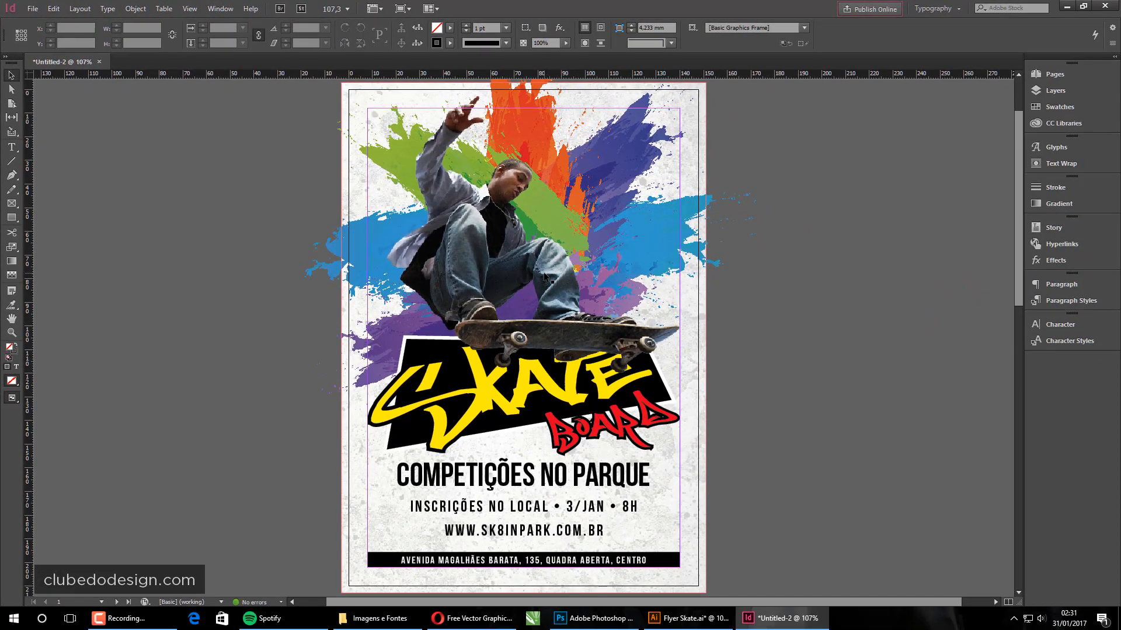
- Switch to the Imagens e Fontes folder and open the skater photo 1880246.jpg in Photoshop
{"action": "scroll", "coordinate": [871, 435], "scroll_direction": "down", "scroll_amount": 10}
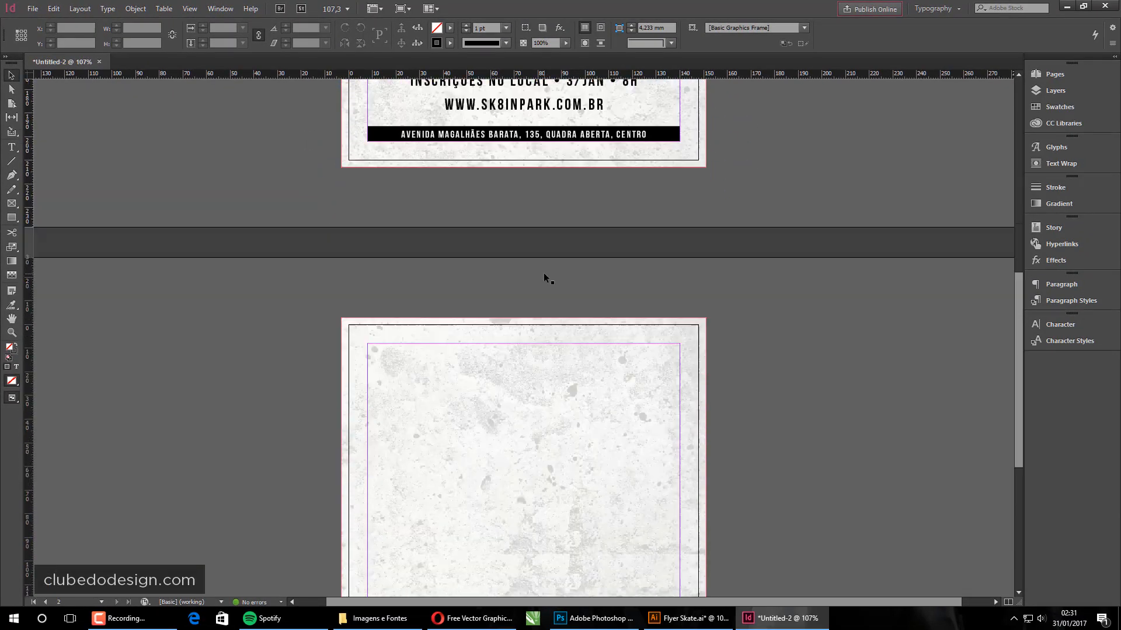
{"action": "scroll", "coordinate": [544, 272], "scroll_direction": "down", "scroll_amount": 5}
{"action": "scroll", "coordinate": [539, 258], "scroll_direction": "up", "scroll_amount": 1}
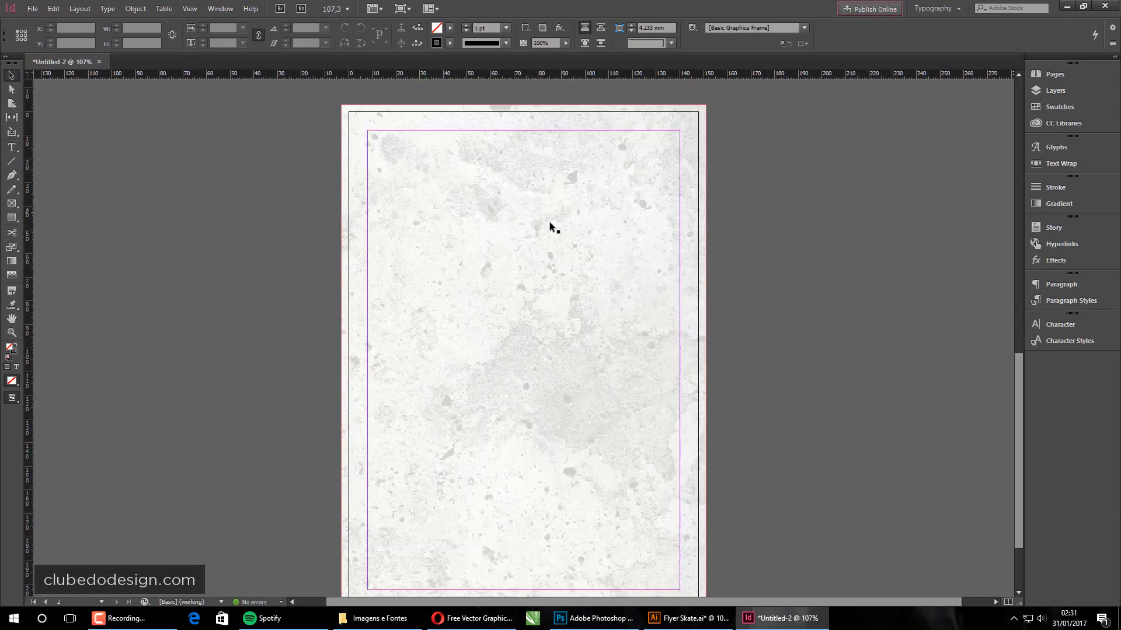
{"action": "scroll", "coordinate": [547, 227], "scroll_direction": "down", "scroll_amount": 1}
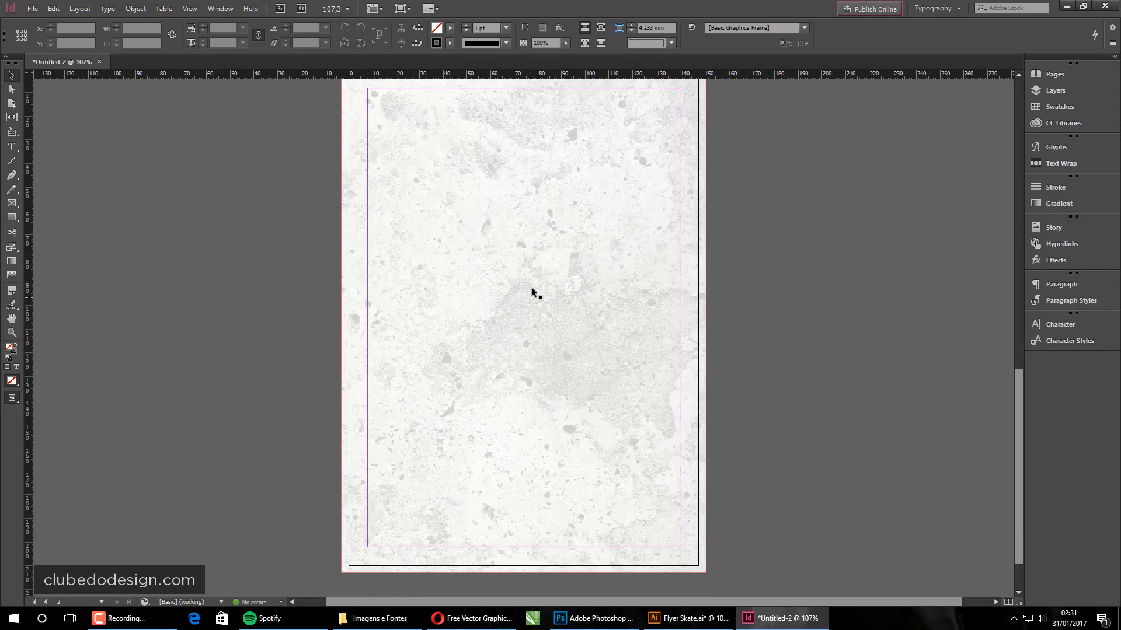
{"action": "scroll", "coordinate": [550, 301], "scroll_direction": "up", "scroll_amount": 2}
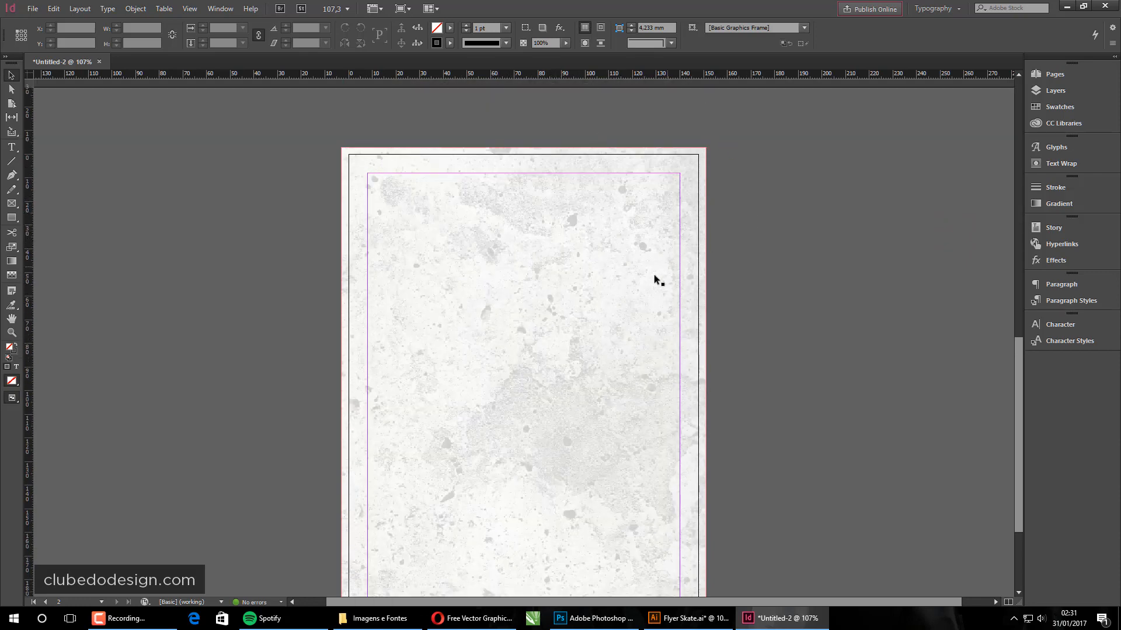
{"action": "left_click", "coordinate": [376, 618]}
{"action": "left_click", "coordinate": [510, 407]}
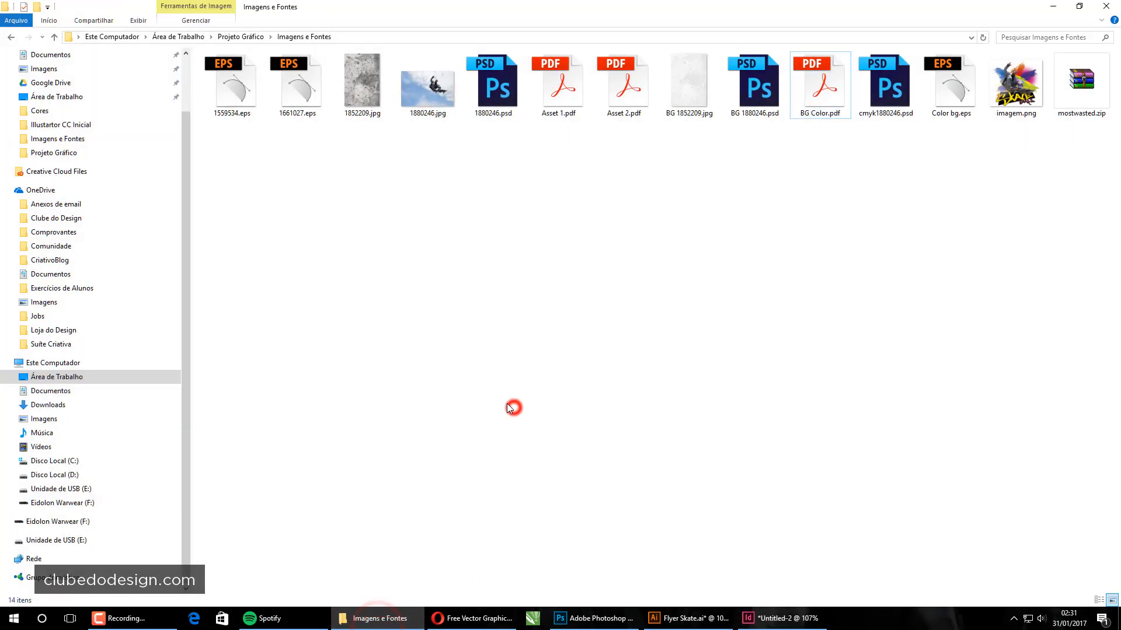
{"action": "left_click", "coordinate": [435, 88]}
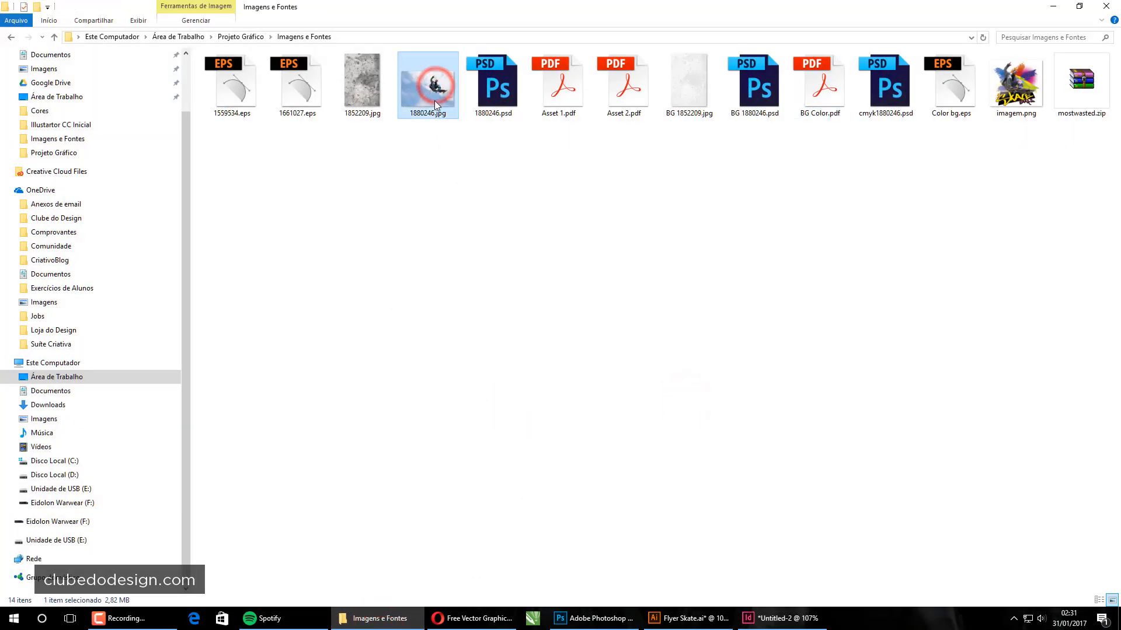
{"action": "right_click", "coordinate": [434, 104]}
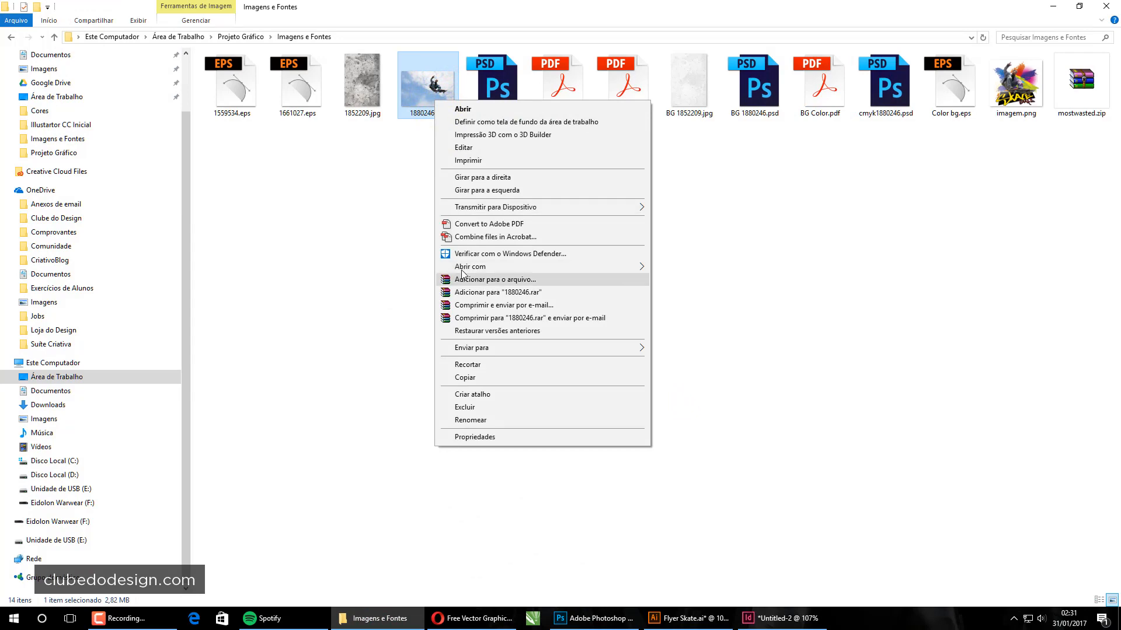
{"action": "mouse_move", "coordinate": [467, 266]}
{"action": "left_click", "coordinate": [703, 280]}
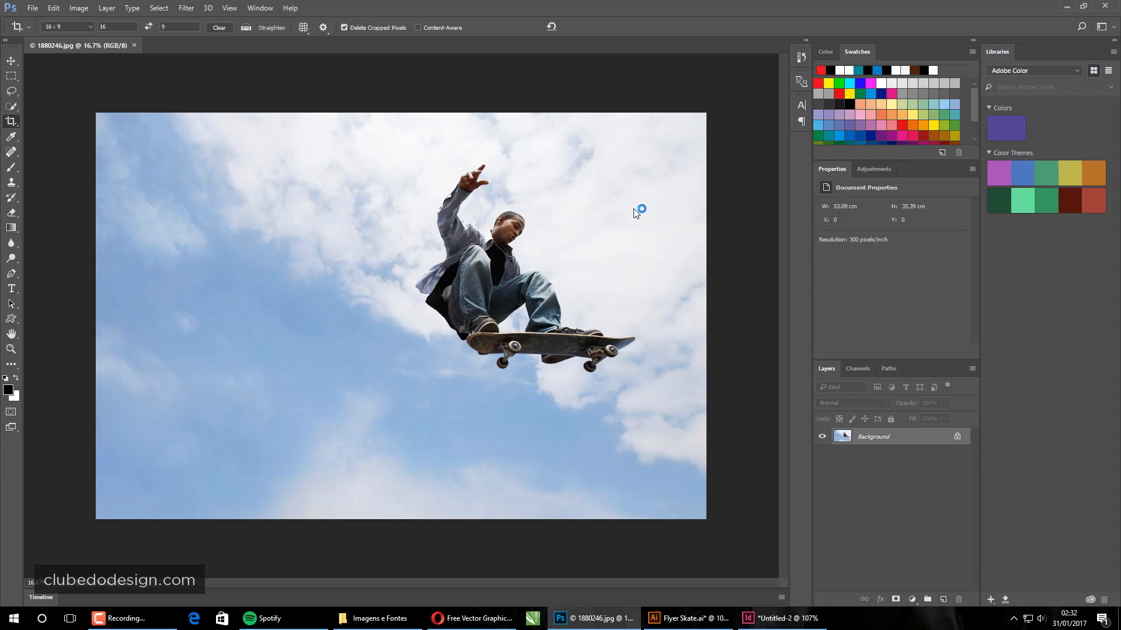
{"action": "key", "text": "ctrl+alt+i"}
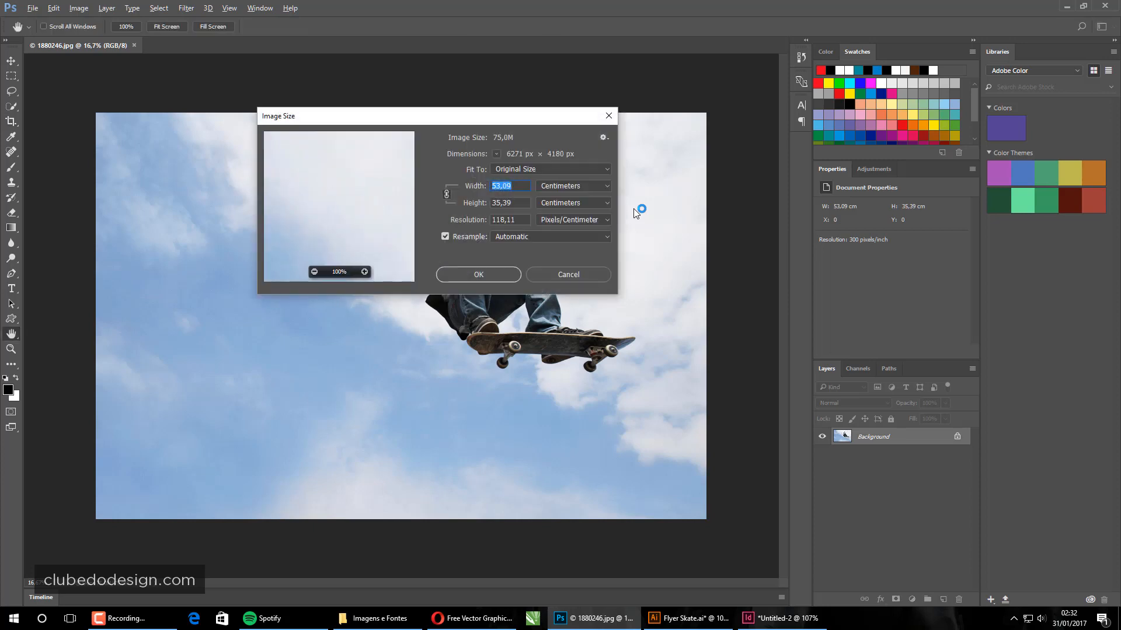
{"action": "left_click_drag", "start_coordinate": [491, 115], "coordinate": [399, 101]}
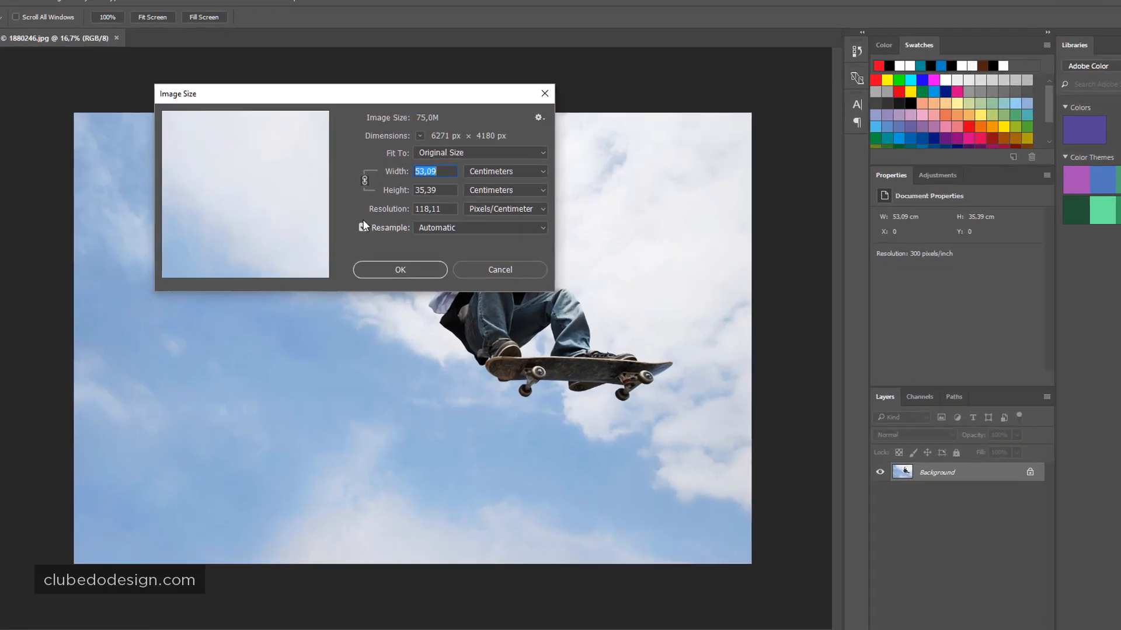
{"action": "left_click", "coordinate": [363, 228]}
{"action": "double_click", "coordinate": [444, 209]}
{"action": "type", "text": "3"}
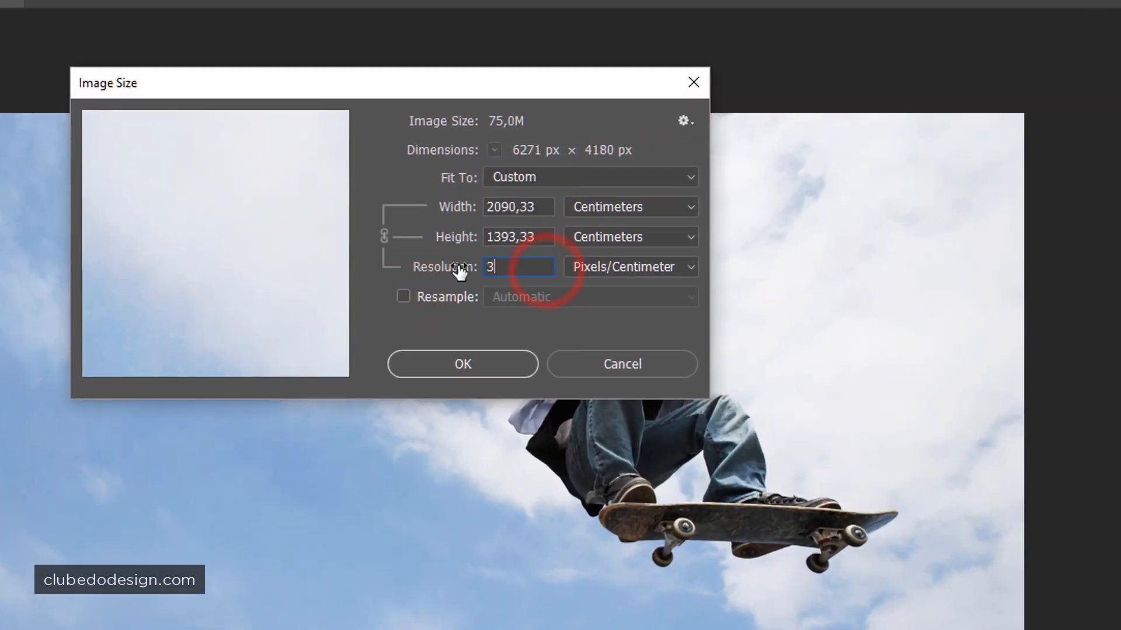
{"action": "type", "text": "00"}
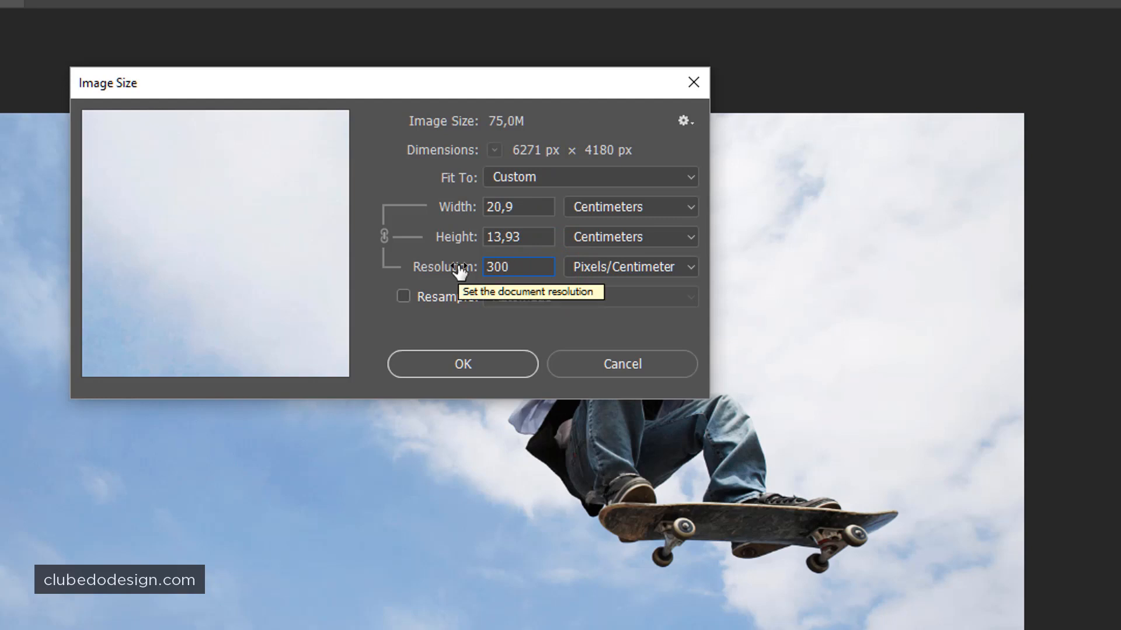
{"action": "left_click", "coordinate": [533, 206]}
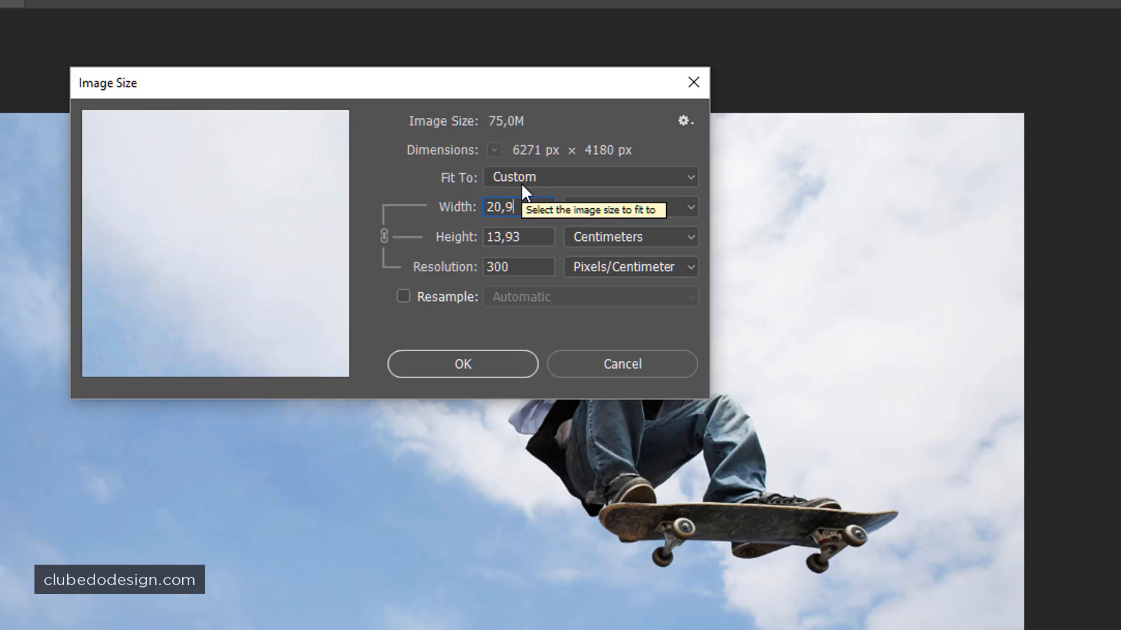
{"action": "left_click", "coordinate": [608, 365]}
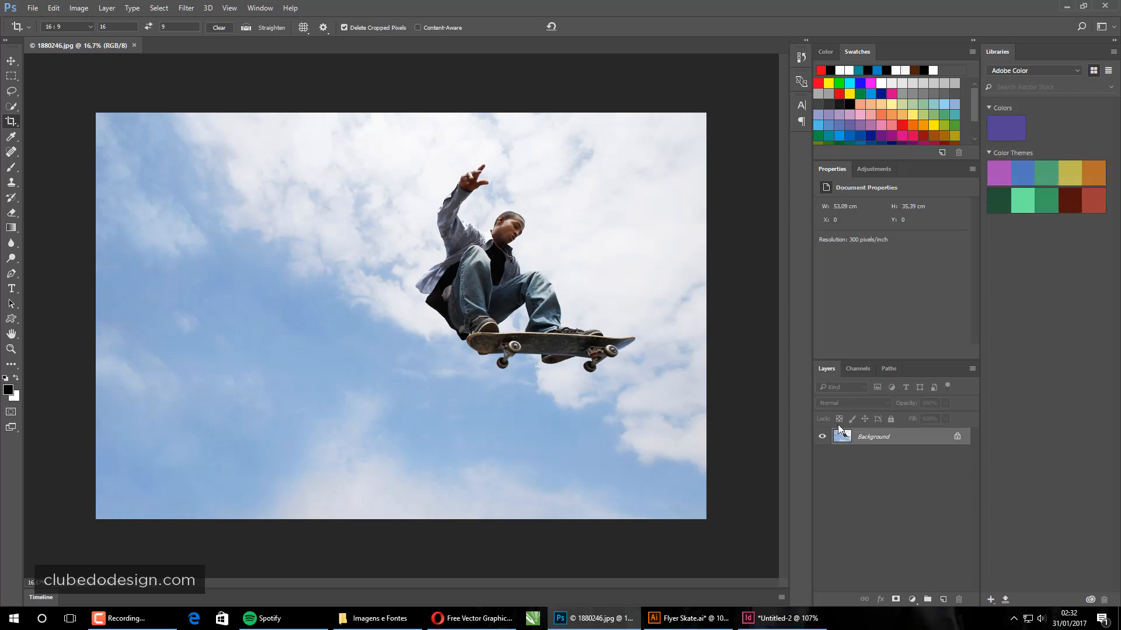
- Add a Black & White adjustment layer to the photo with Cyans at -12 and Blues at -102
{"action": "left_click", "coordinate": [912, 601]}
{"action": "left_click", "coordinate": [913, 601]}
{"action": "left_click", "coordinate": [912, 601]}
{"action": "left_click", "coordinate": [948, 486]}
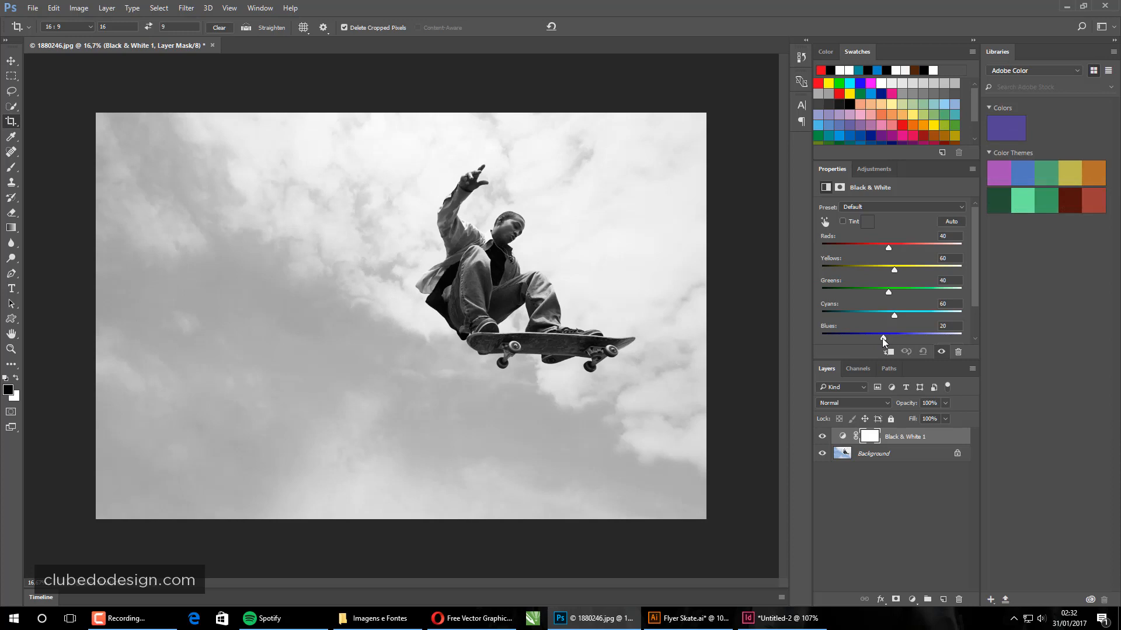
{"action": "left_click_drag", "start_coordinate": [883, 338], "coordinate": [850, 337]}
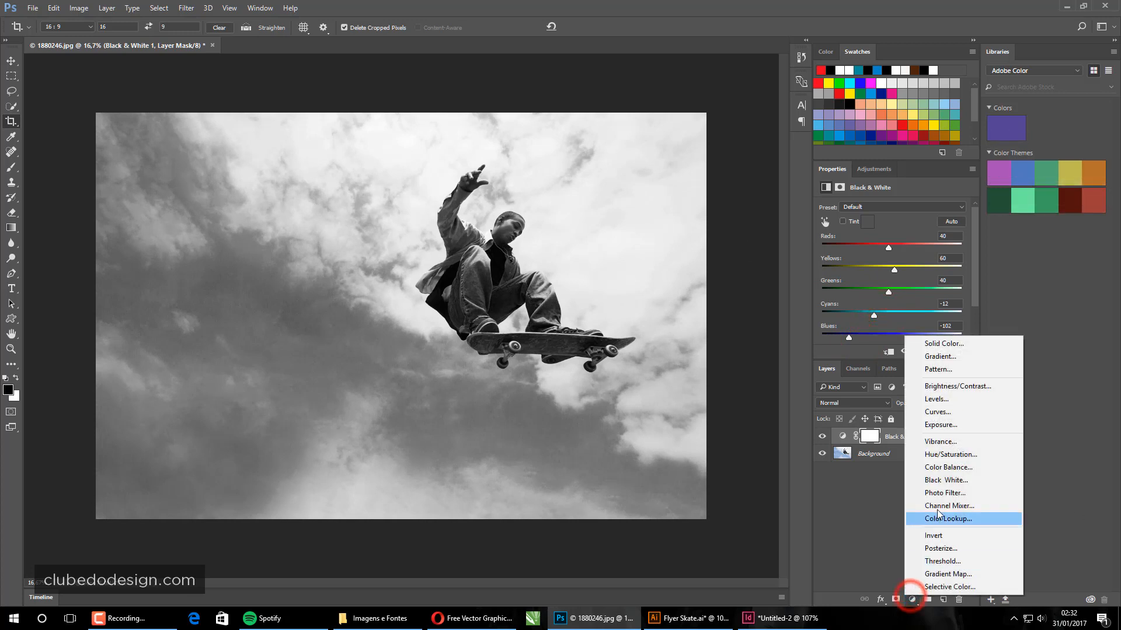
- Add a Curves adjustment layer and shape an S-curve with slightly lowered shadows and raised highlights
{"action": "left_click", "coordinate": [939, 412]}
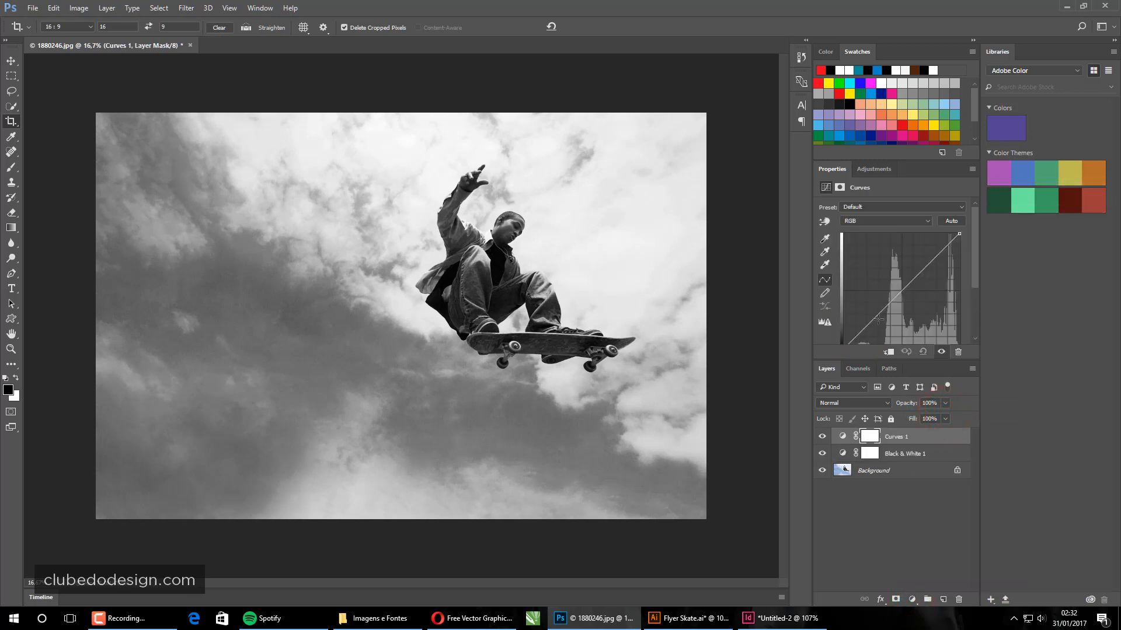
{"action": "left_click_drag", "start_coordinate": [879, 311], "coordinate": [884, 313]}
{"action": "left_click_drag", "start_coordinate": [925, 267], "coordinate": [925, 258]}
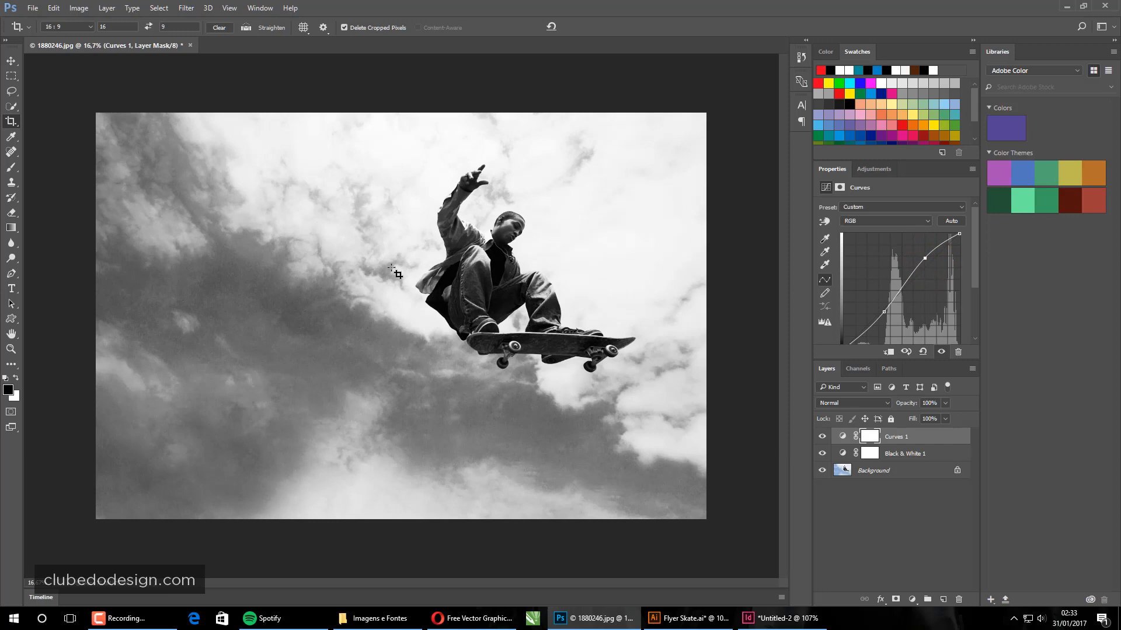
- Flatten the photo and its Black & White and Curves adjustments into a single background layer
{"action": "left_click", "coordinate": [81, 10]}
{"action": "mouse_move", "coordinate": [95, 12]}
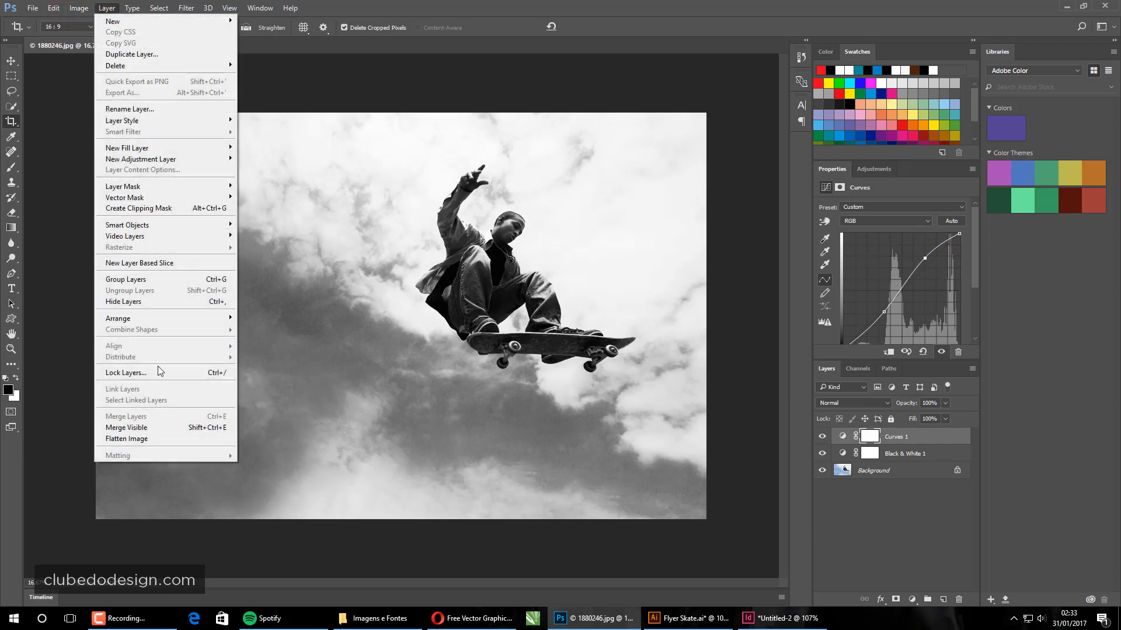
{"action": "left_click", "coordinate": [123, 438]}
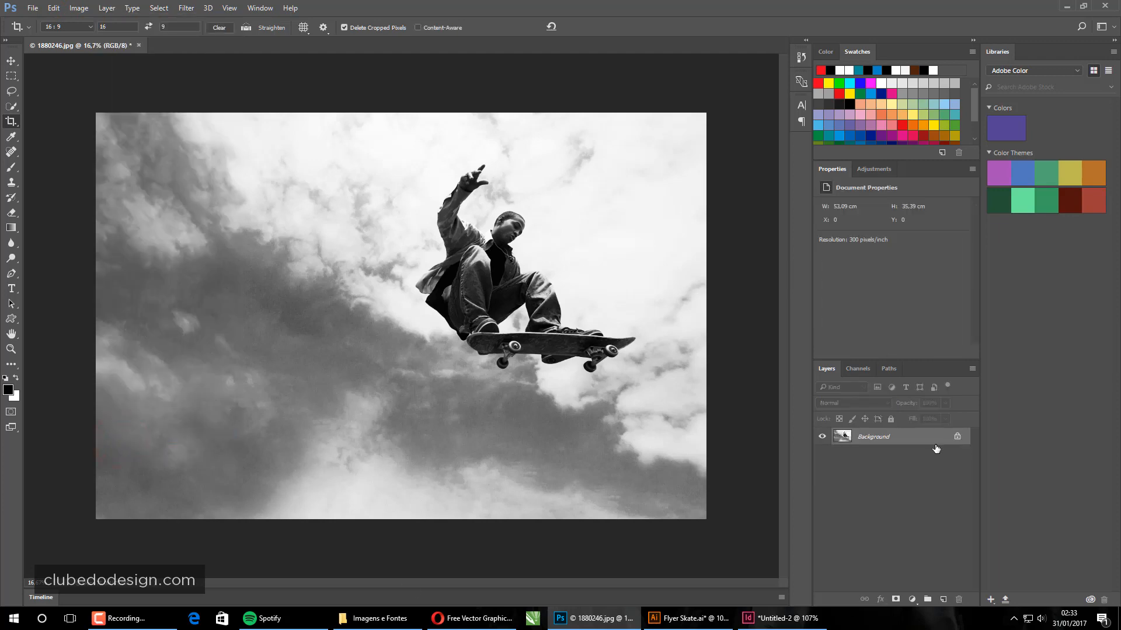
- Save the black-and-white photo as a separate JPEG named Edit 1880246.jpg with quality 8
{"action": "key", "text": "ctrl+shift+s"}
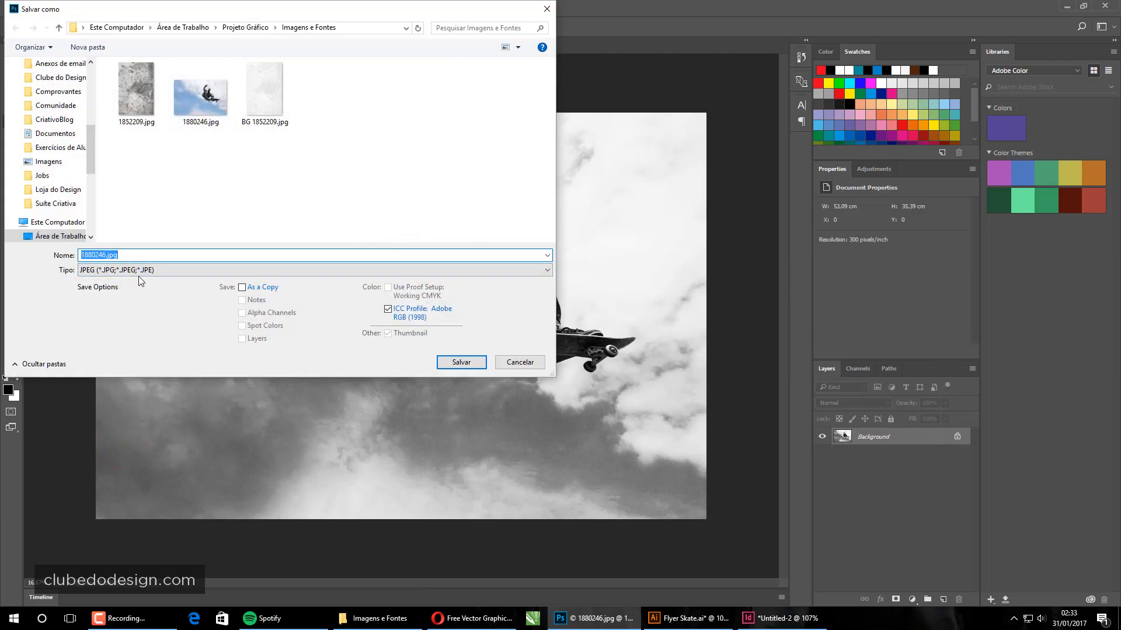
{"action": "left_click", "coordinate": [134, 255]}
{"action": "left_click", "coordinate": [458, 362]}
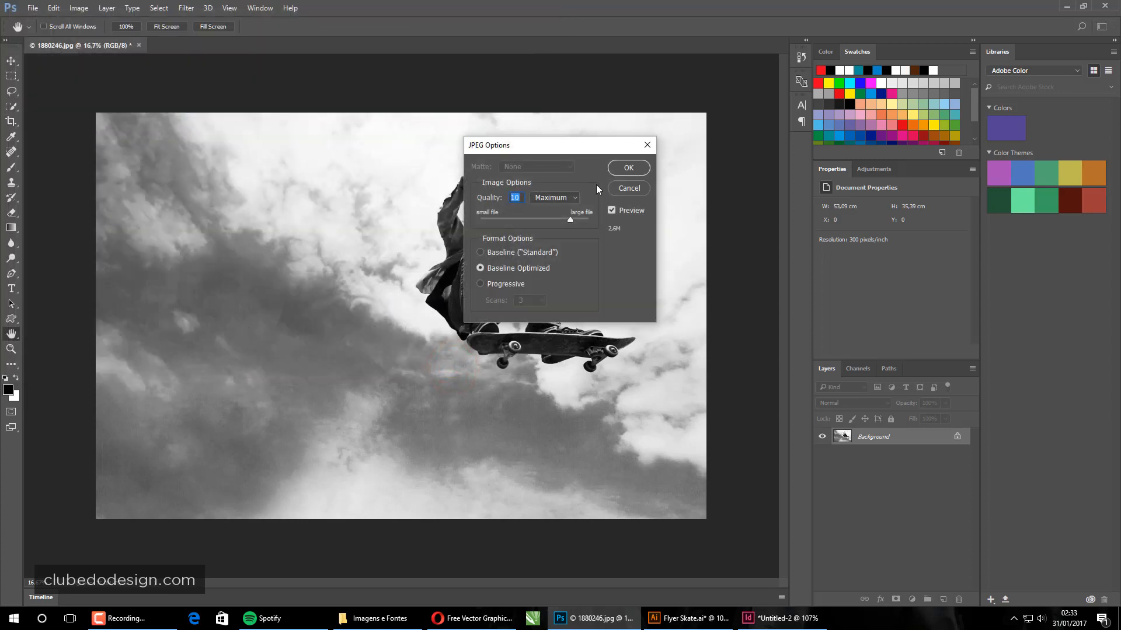
{"action": "type", "text": "8"}
{"action": "left_click", "coordinate": [621, 167]}
{"action": "key", "text": "c"}
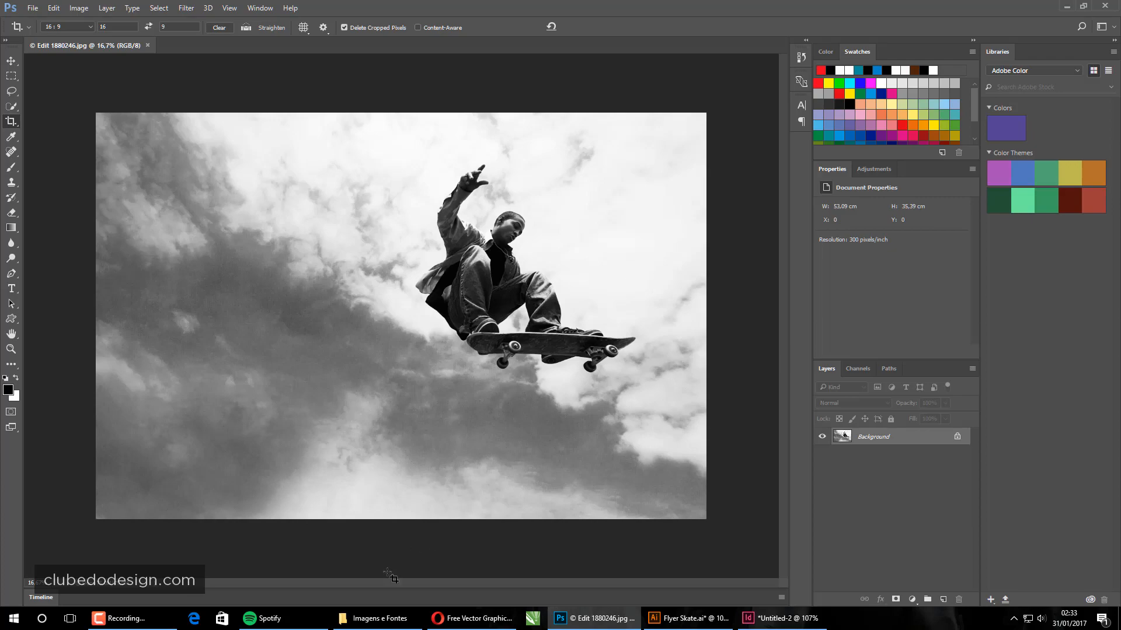
- Bring Edit 1880246.jpg from the Imagens e Fontes folder into the InDesign flyer, placing it beside page 2 at about 85 mm wide
{"action": "left_click", "coordinate": [378, 618]}
{"action": "left_click", "coordinate": [655, 408]}
{"action": "left_click", "coordinate": [771, 279]}
{"action": "left_click", "coordinate": [828, 295]}
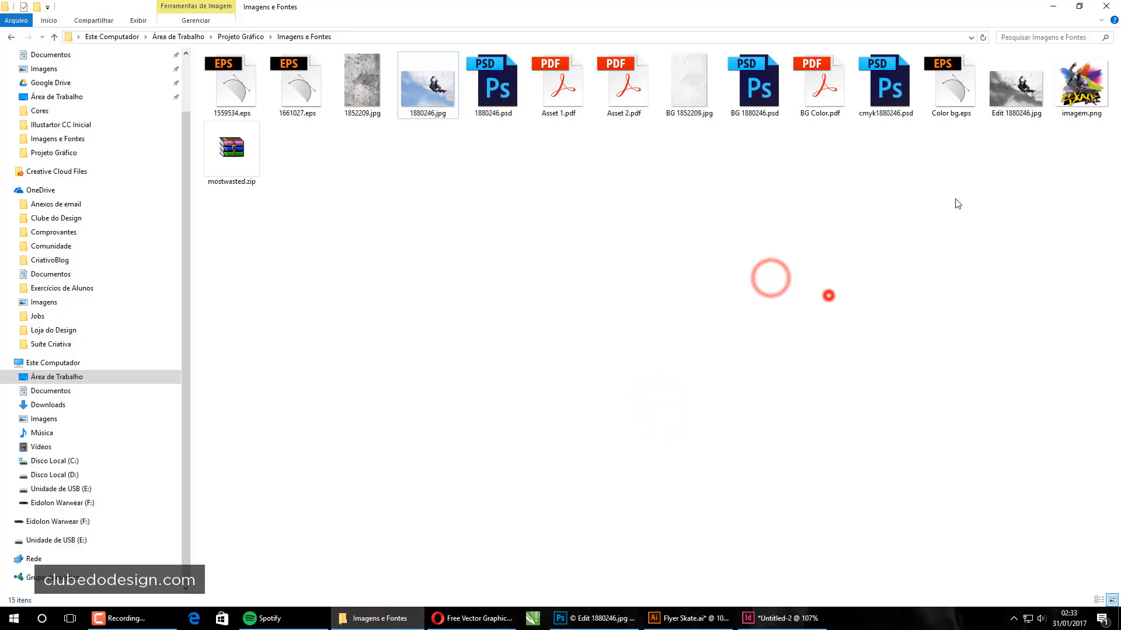
{"action": "left_click", "coordinate": [995, 88]}
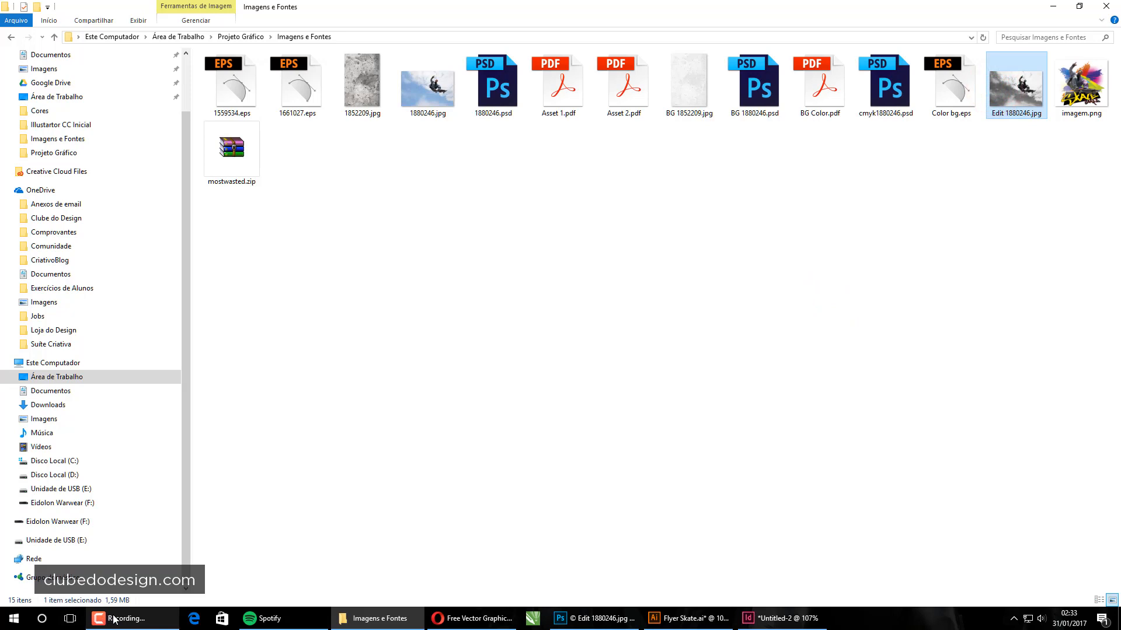
{"action": "left_click", "coordinate": [435, 112]}
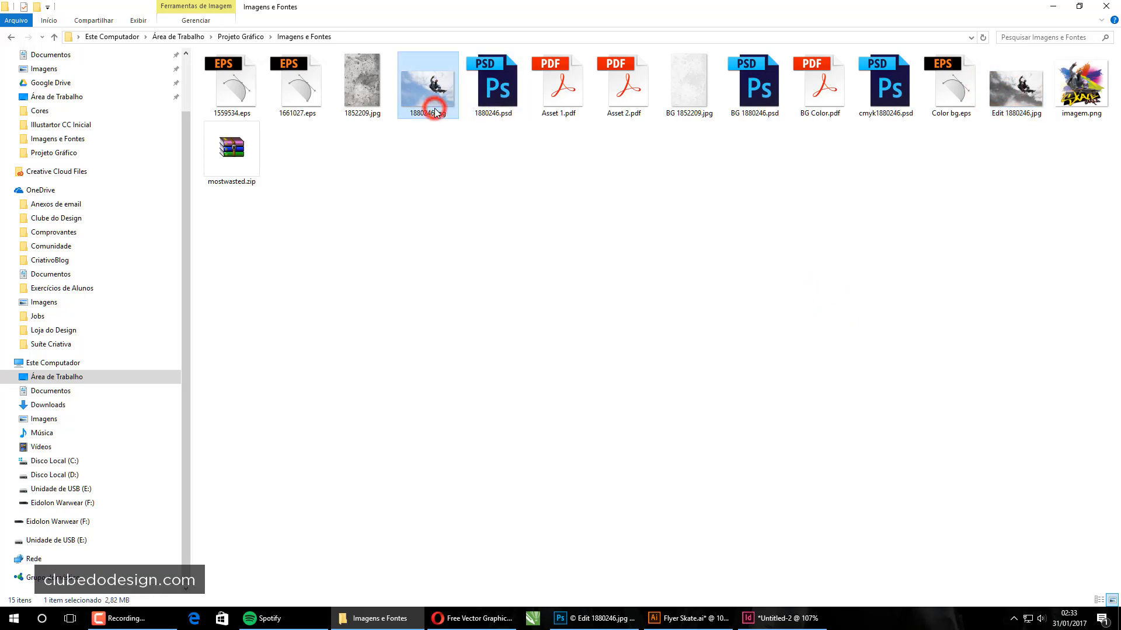
{"action": "left_click", "coordinate": [1014, 82]}
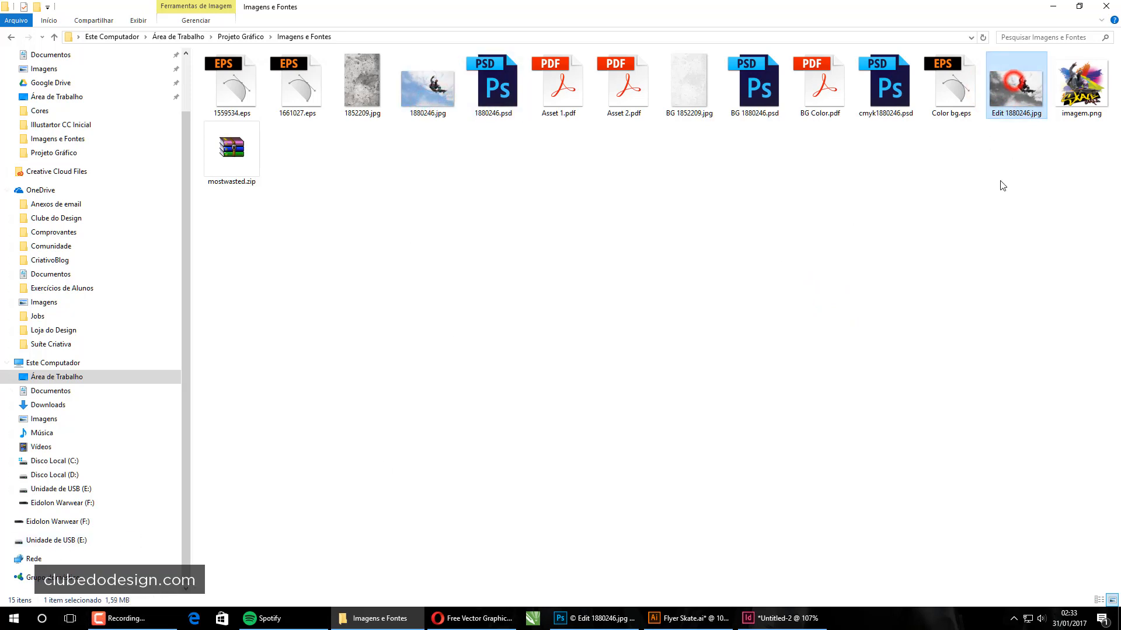
{"action": "left_click", "coordinate": [923, 217]}
{"action": "left_click", "coordinate": [1019, 89]}
{"action": "left_click_drag", "start_coordinate": [1002, 148], "coordinate": [823, 232]}
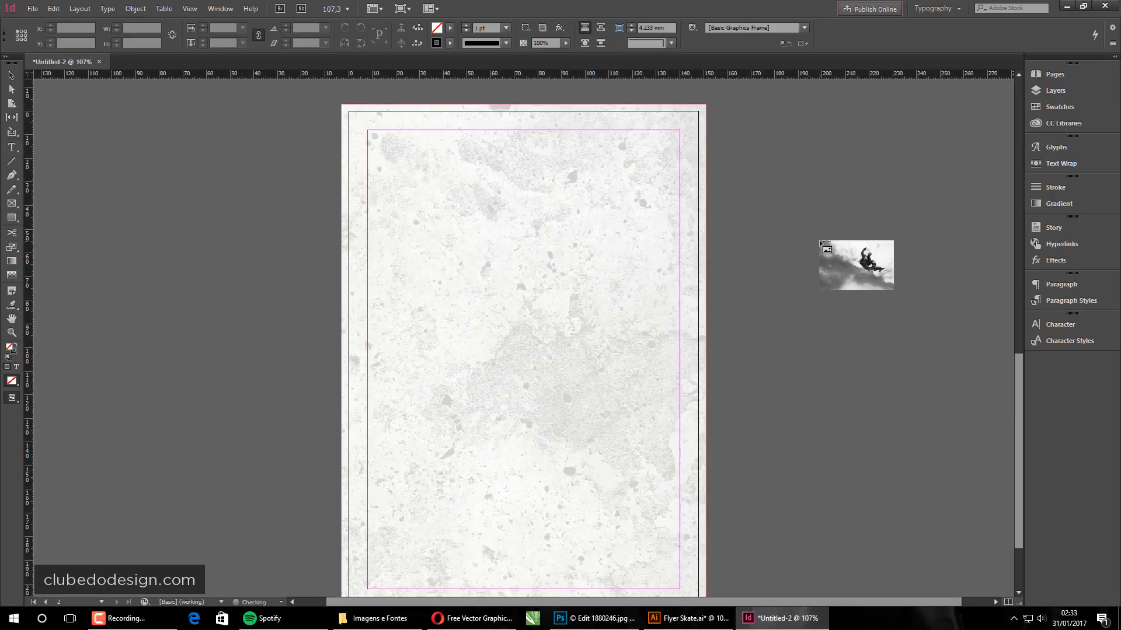
{"action": "left_click_drag", "start_coordinate": [736, 113], "coordinate": [937, 246]}
{"action": "left_click", "coordinate": [869, 448]}
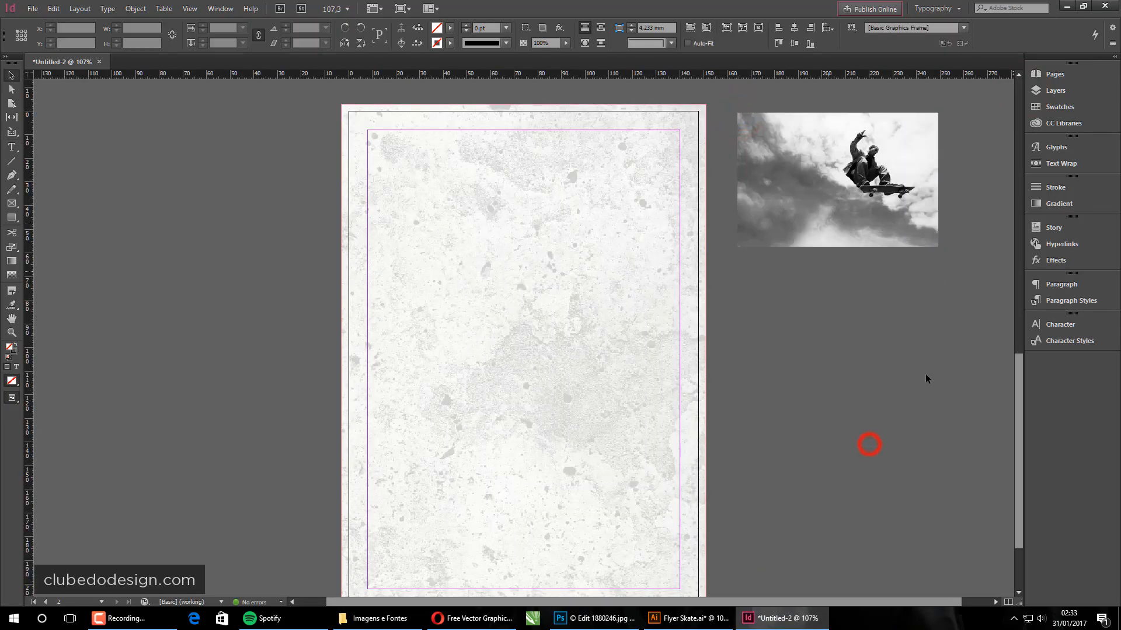
- Move the skater photo to page 2's upper-left bleed corner and scale it proportionally to the full 154 mm bleed width
{"action": "left_click", "coordinate": [913, 402]}
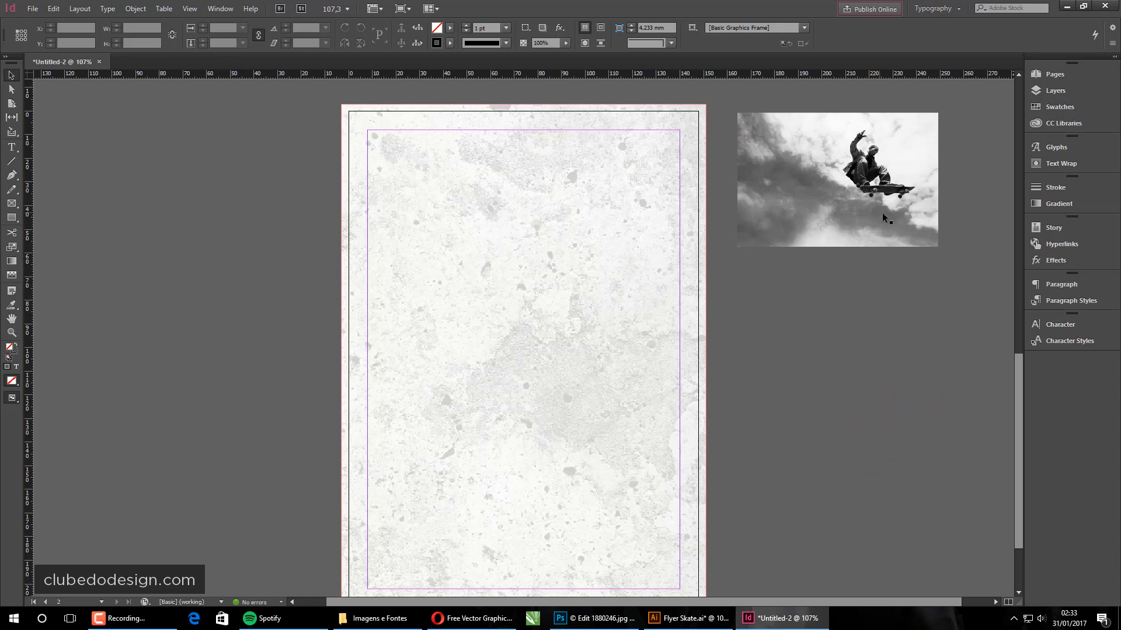
{"action": "left_click_drag", "start_coordinate": [883, 217], "coordinate": [493, 216]}
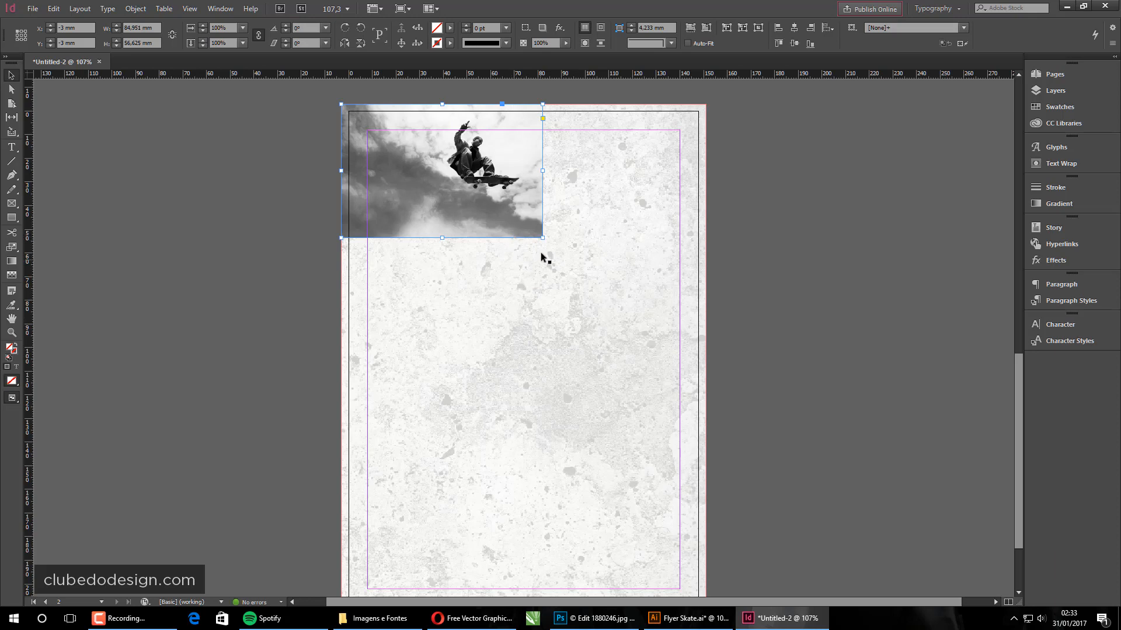
{"action": "left_click_drag", "start_coordinate": [543, 238], "coordinate": [706, 347]}
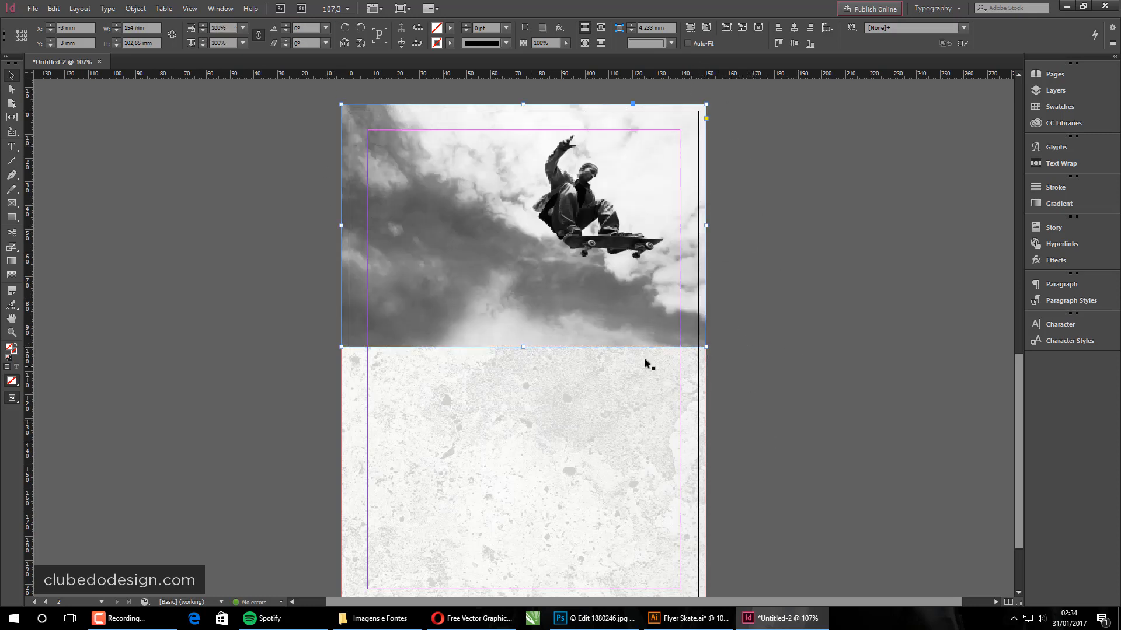
{"action": "left_click", "coordinate": [806, 281]}
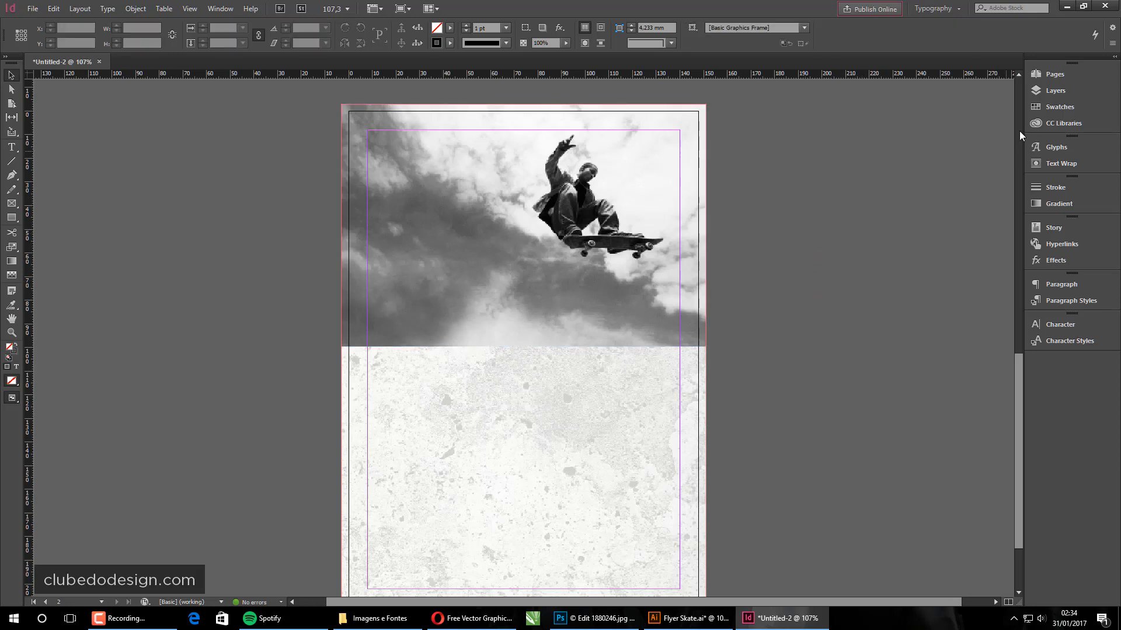
- Lock the textured background image BG 1852209.jpg on page 2
{"action": "left_click", "coordinate": [1056, 92]}
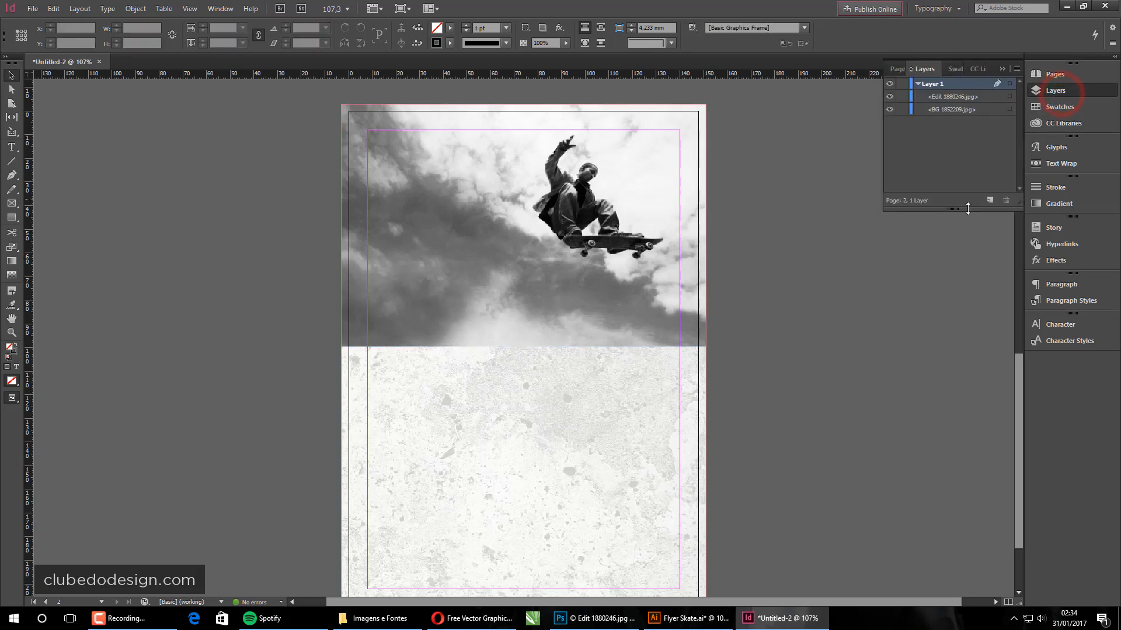
{"action": "left_click", "coordinate": [670, 398]}
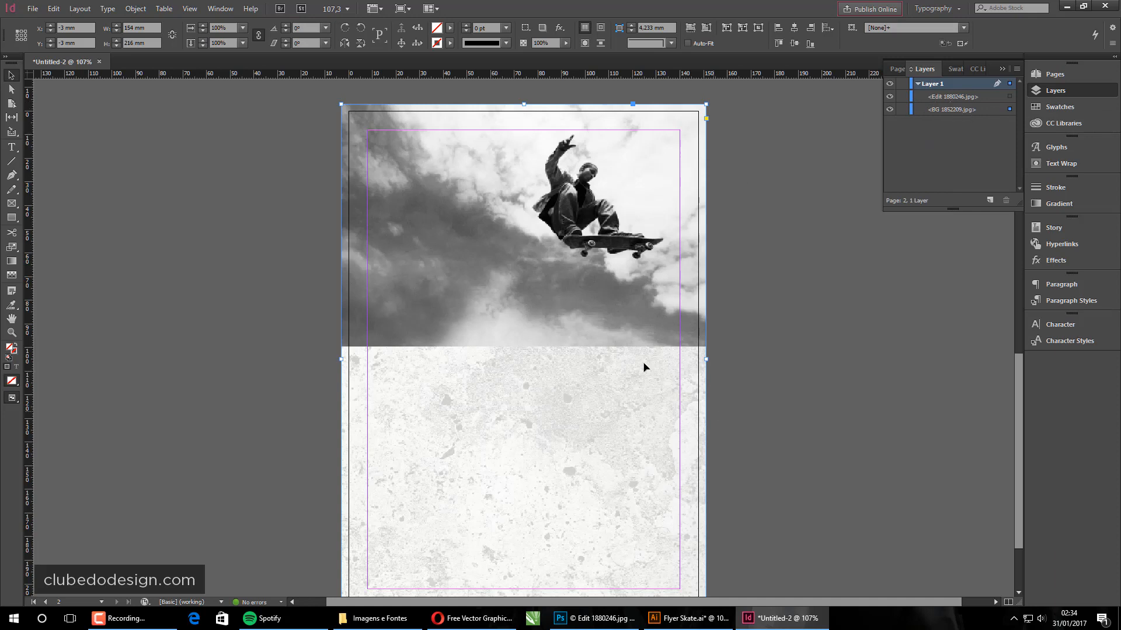
{"action": "left_click", "coordinate": [902, 110]}
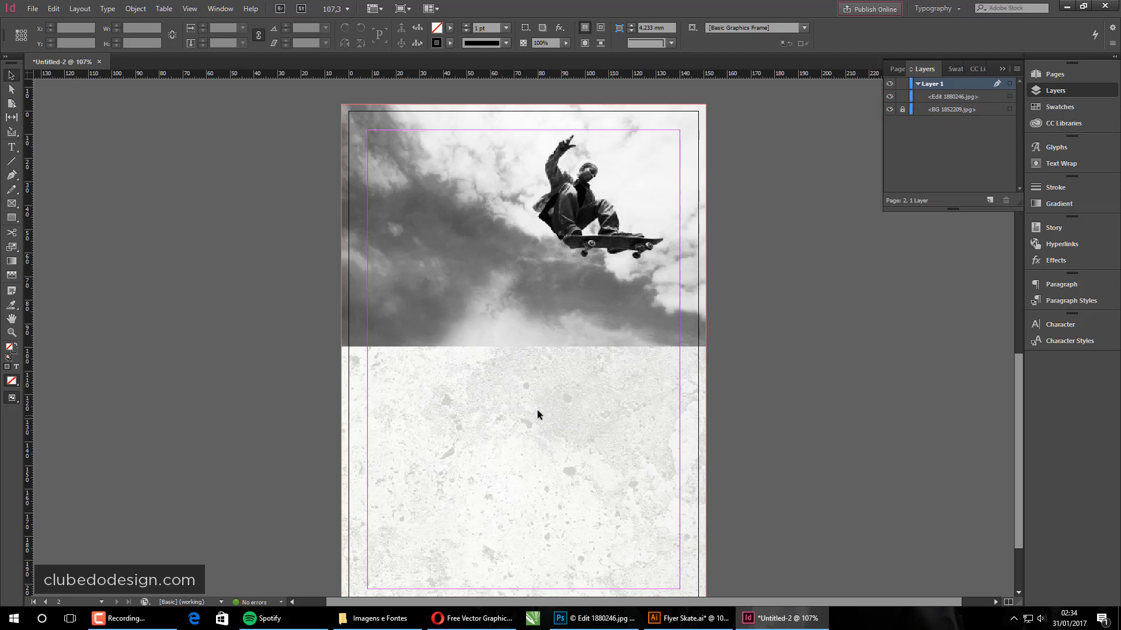
{"action": "left_click_drag", "start_coordinate": [585, 427], "coordinate": [453, 438]}
{"action": "left_click_drag", "start_coordinate": [502, 435], "coordinate": [370, 445]}
{"action": "left_click_drag", "start_coordinate": [584, 450], "coordinate": [420, 455]}
{"action": "left_click_drag", "start_coordinate": [631, 454], "coordinate": [431, 424]}
{"action": "key", "text": "a"}
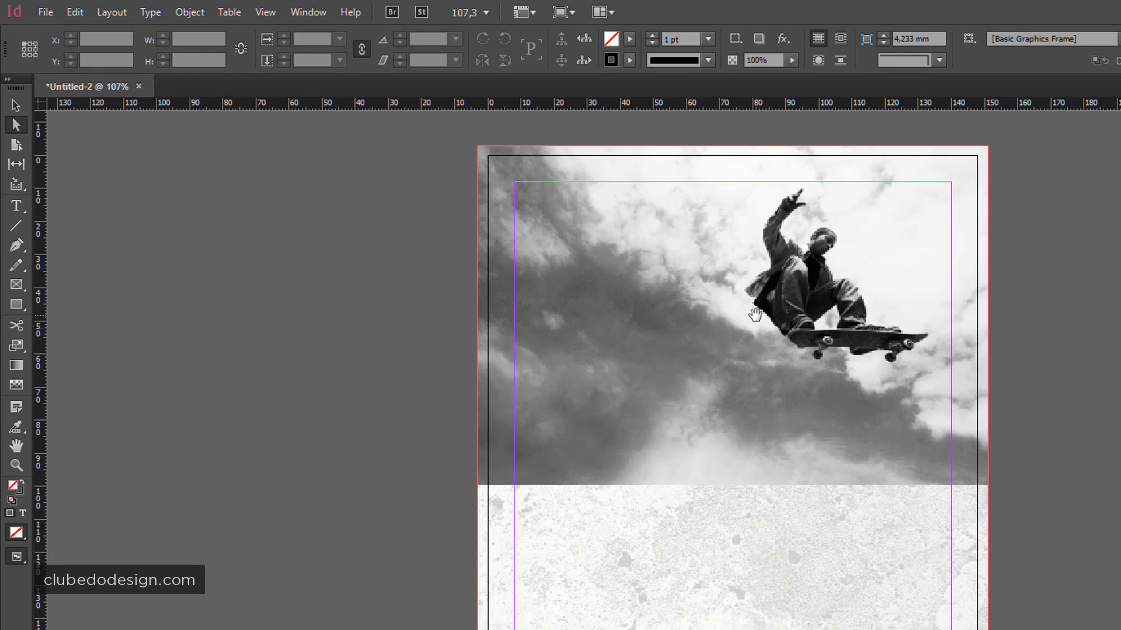
{"action": "left_click", "coordinate": [703, 277]}
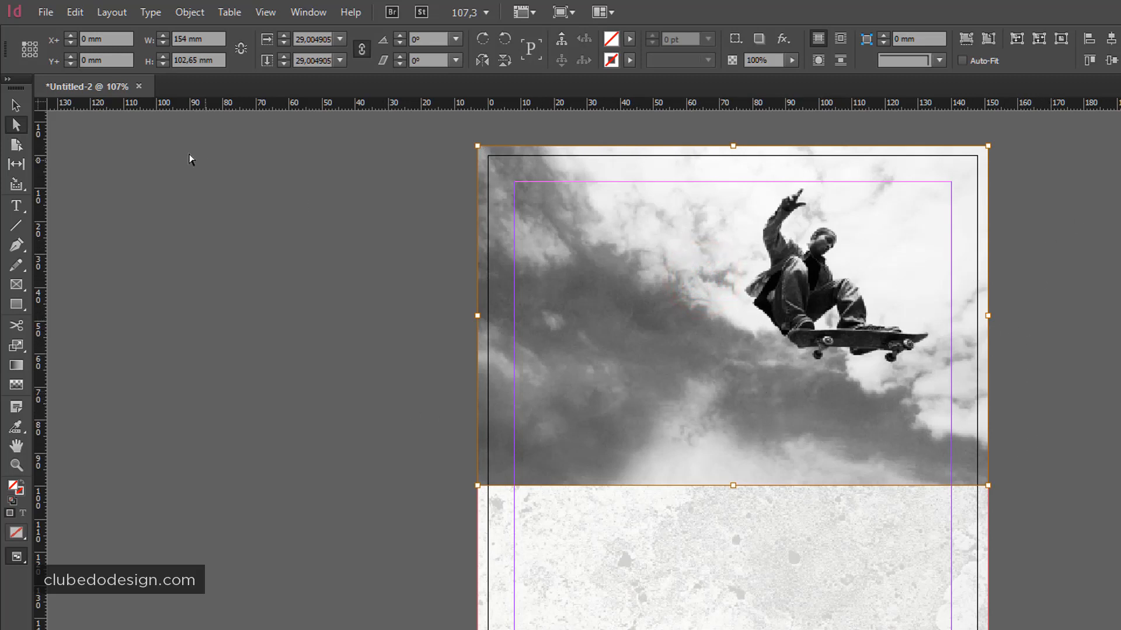
{"action": "left_click", "coordinate": [16, 105]}
{"action": "left_click", "coordinate": [121, 177]}
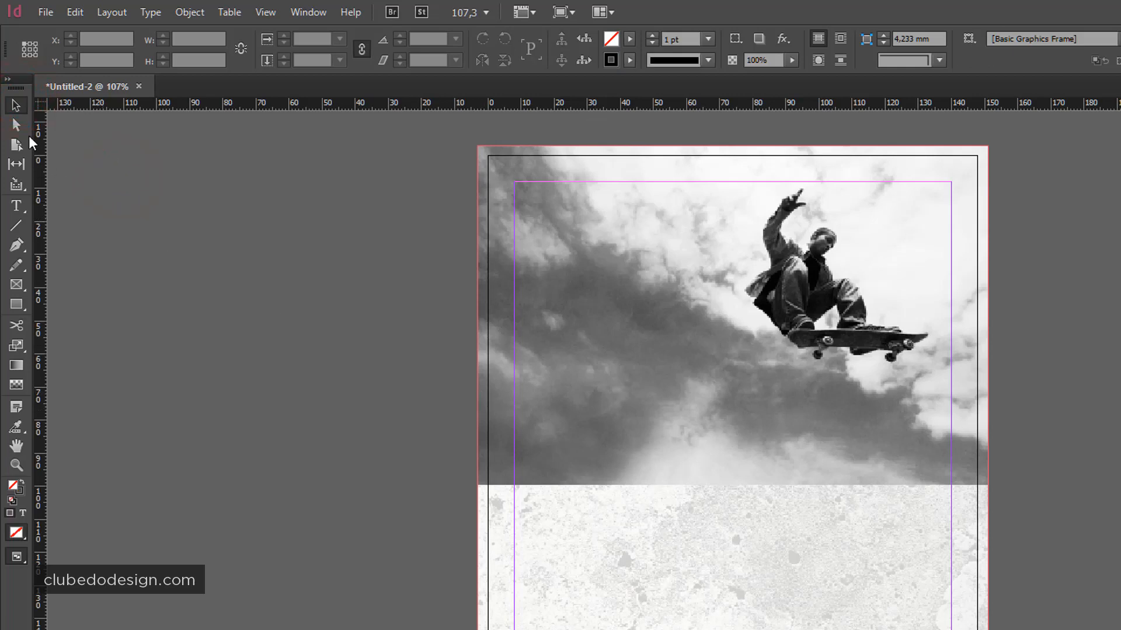
- Raise the photo frame's lower-left anchor point to Y 49,25 mm to make its bottom edge diagonal, then deselect the frame
{"action": "left_click", "coordinate": [16, 125]}
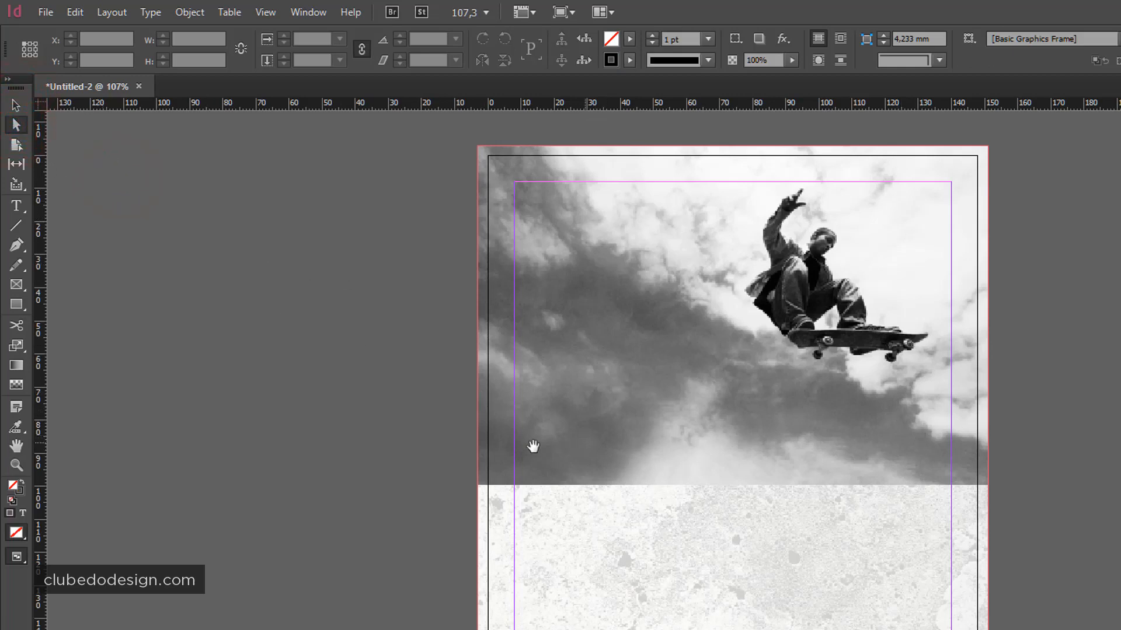
{"action": "left_click_drag", "start_coordinate": [420, 422], "coordinate": [520, 502]}
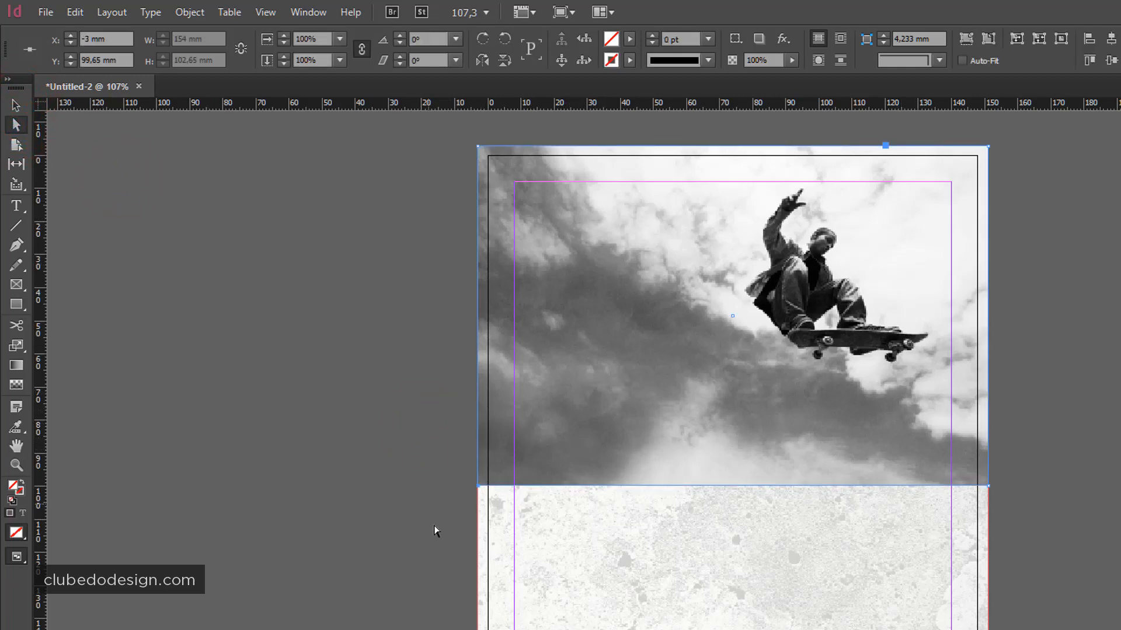
{"action": "scroll", "coordinate": [719, 612], "scroll_direction": "down", "scroll_amount": 3}
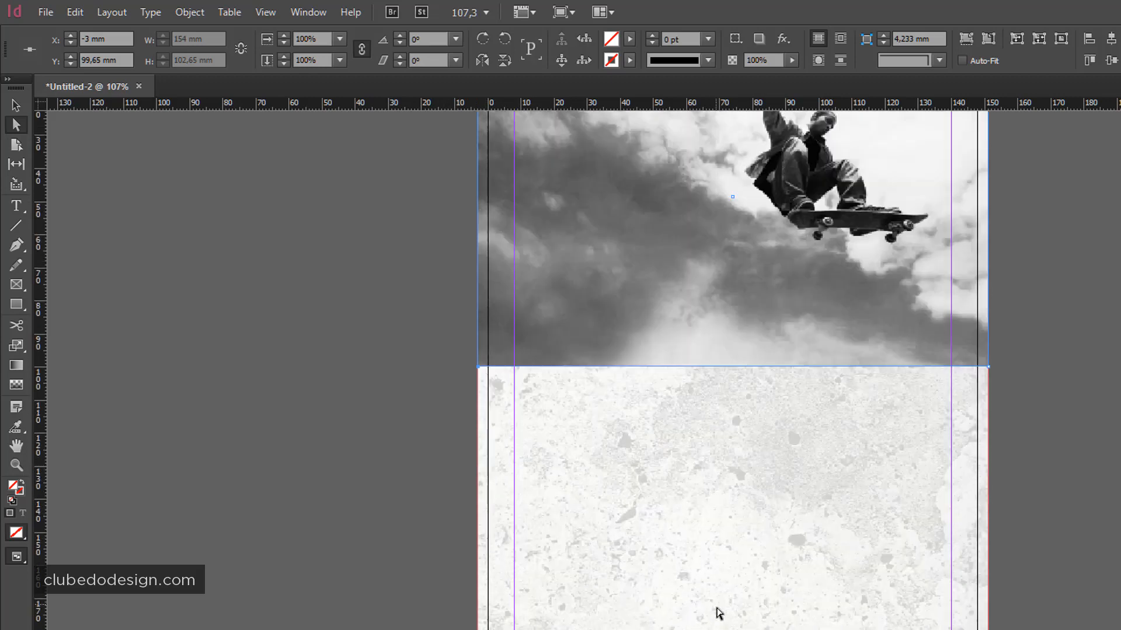
{"action": "scroll", "coordinate": [719, 613], "scroll_direction": "up", "scroll_amount": 4}
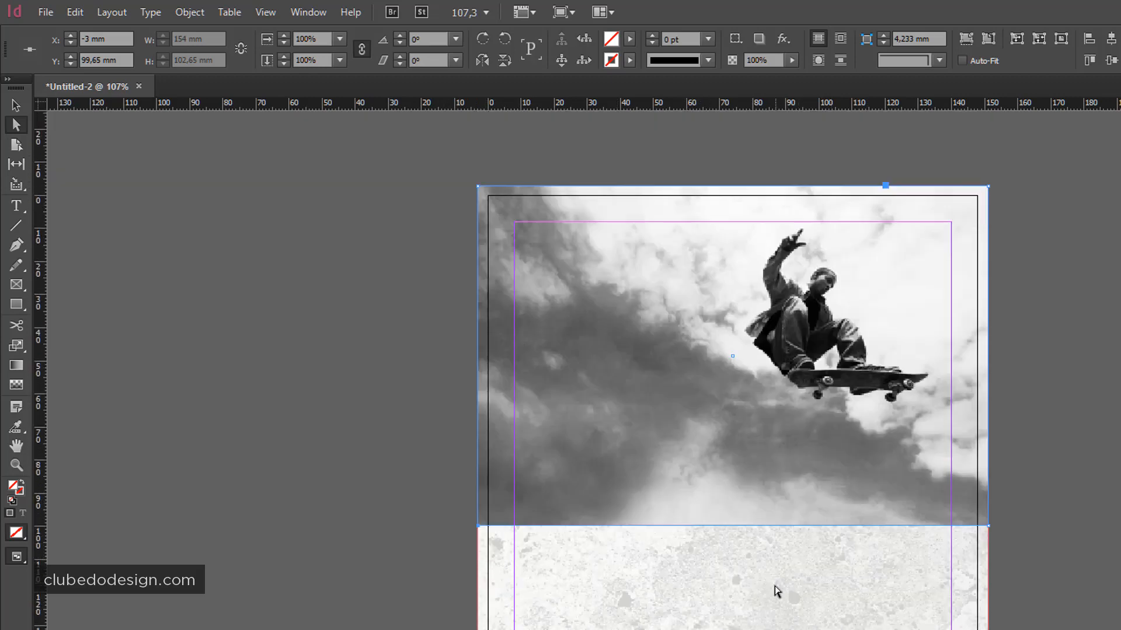
{"action": "scroll", "coordinate": [776, 591], "scroll_direction": "down", "scroll_amount": 2}
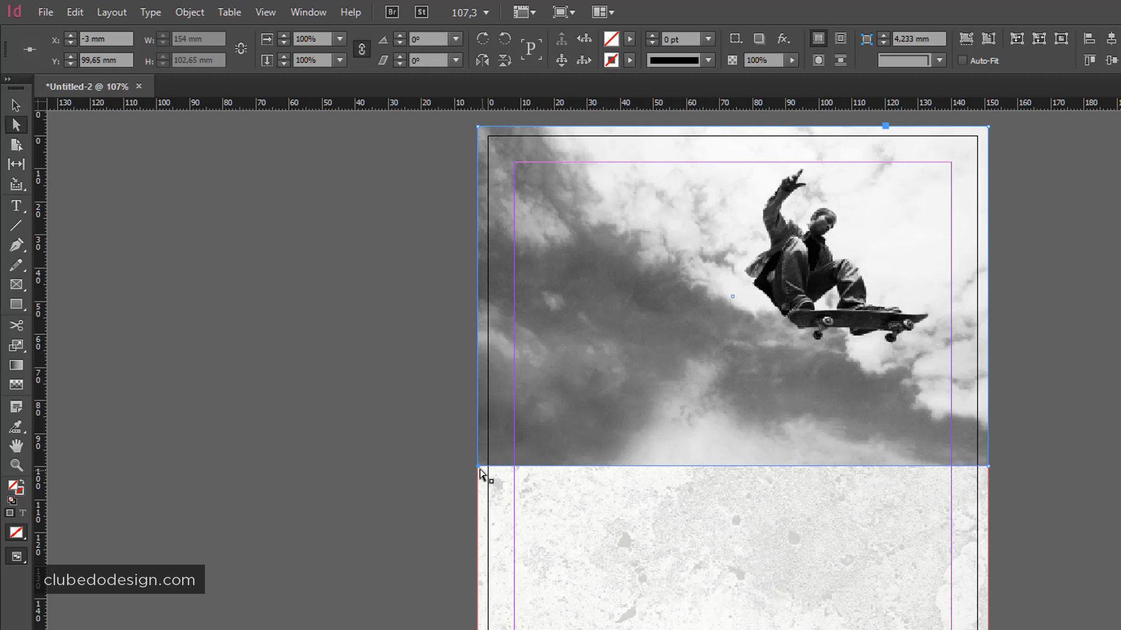
{"action": "left_click_drag", "start_coordinate": [478, 467], "coordinate": [480, 299]}
{"action": "scroll", "coordinate": [618, 547], "scroll_direction": "down", "scroll_amount": 3}
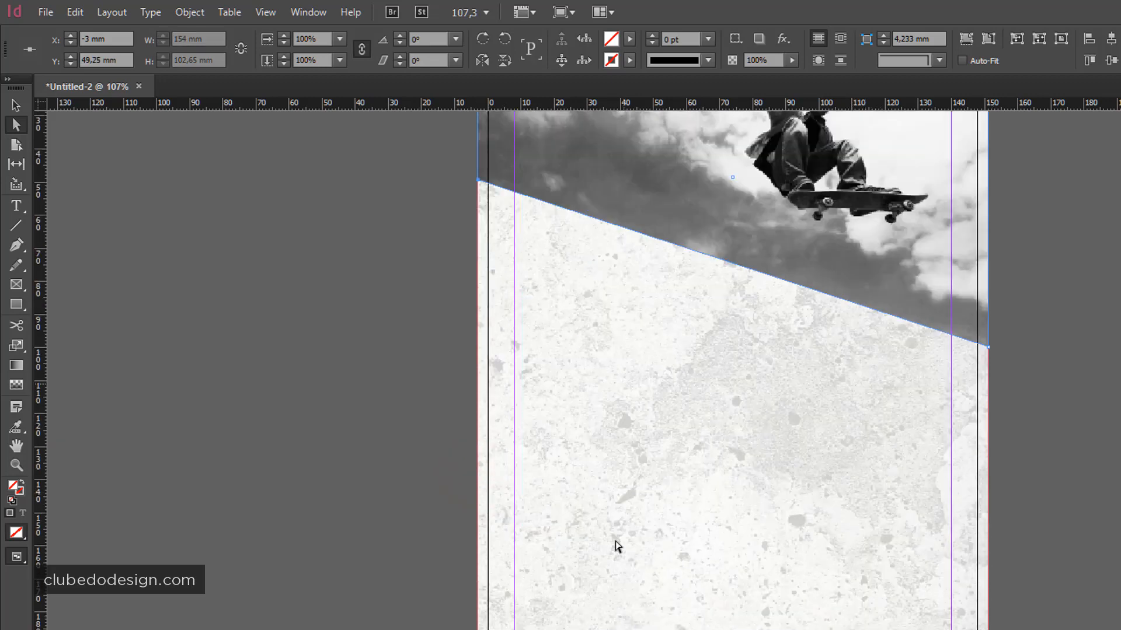
{"action": "scroll", "coordinate": [617, 547], "scroll_direction": "up", "scroll_amount": 3}
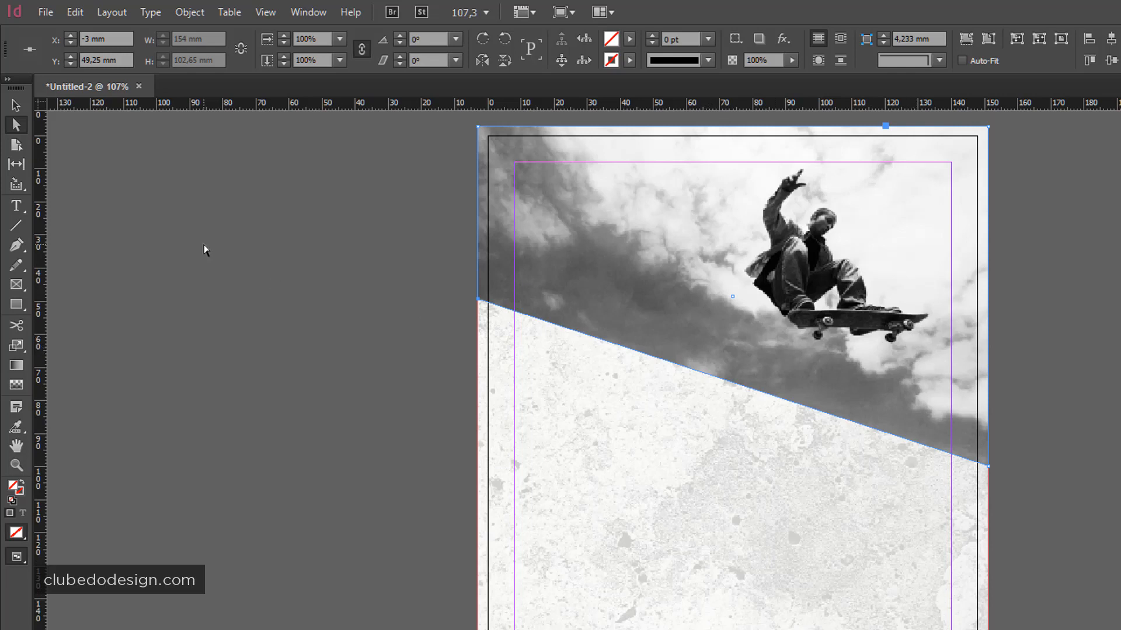
{"action": "left_click", "coordinate": [15, 105]}
{"action": "left_click", "coordinate": [361, 229]}
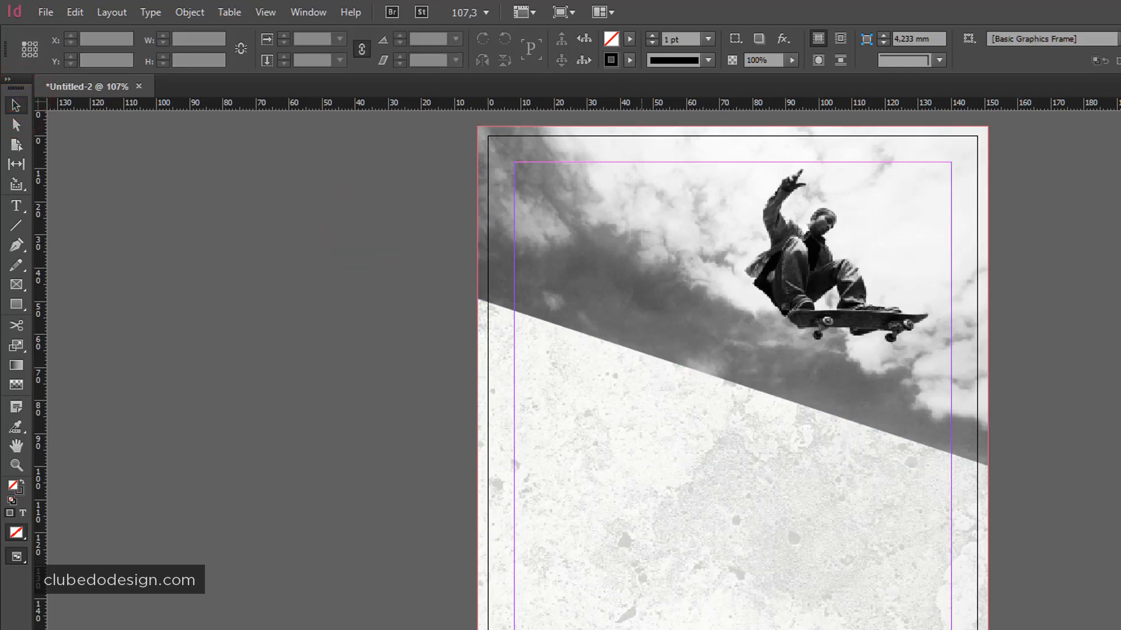
- Draw a diagonal line about 117 mm long below the photo with the Pen tool and set its stroke weight to 4 pt
{"action": "key", "text": "p"}
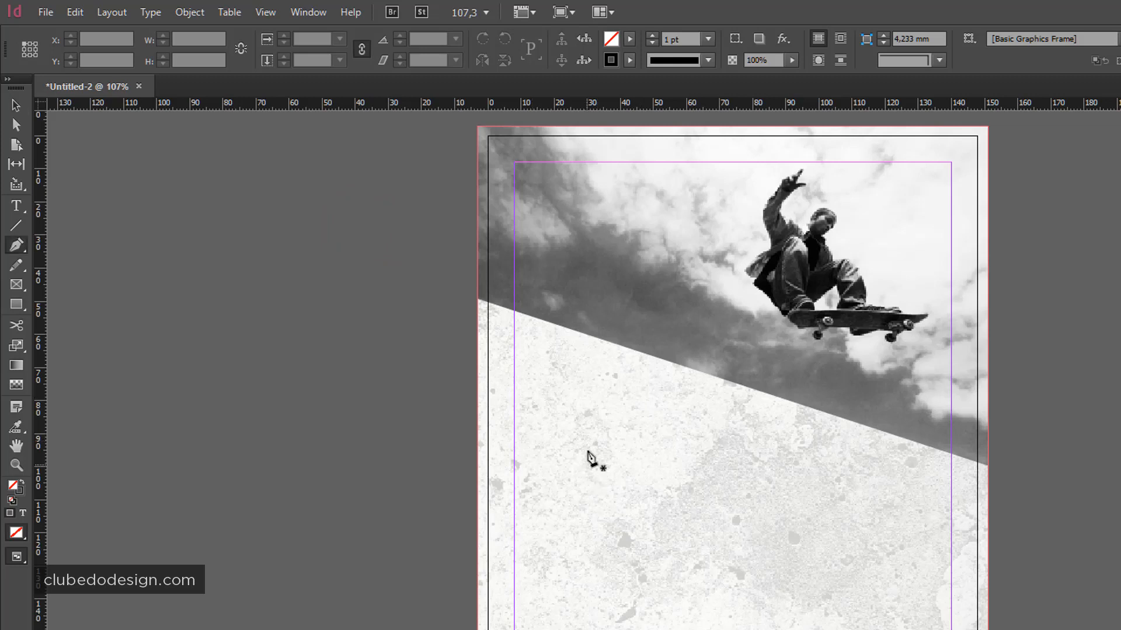
{"action": "left_click", "coordinate": [563, 409]}
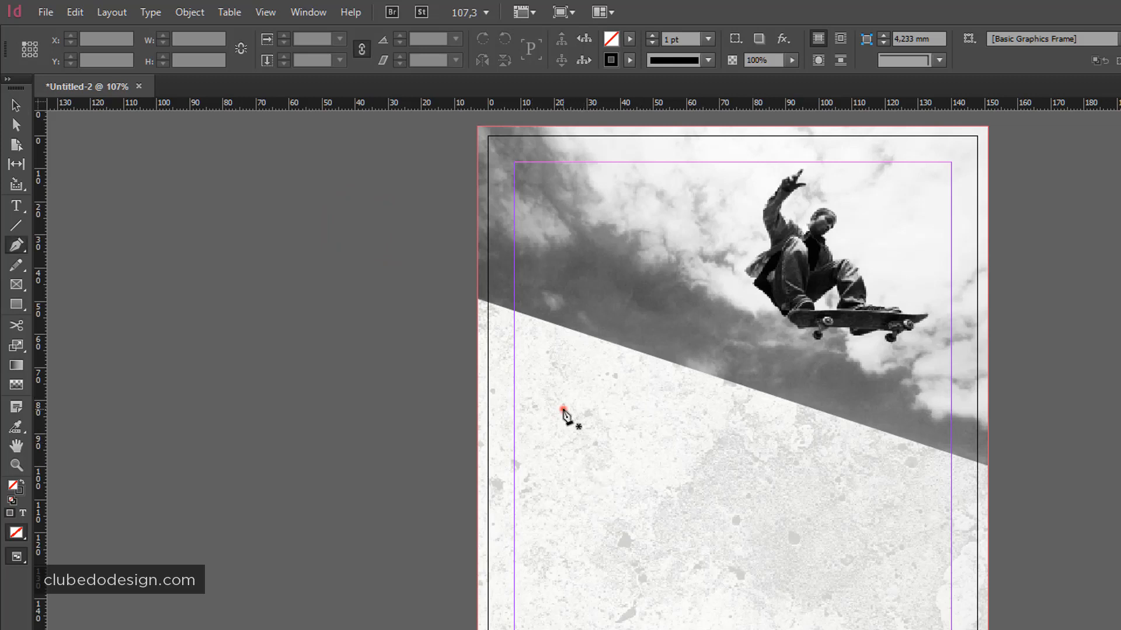
{"action": "left_click", "coordinate": [915, 568]}
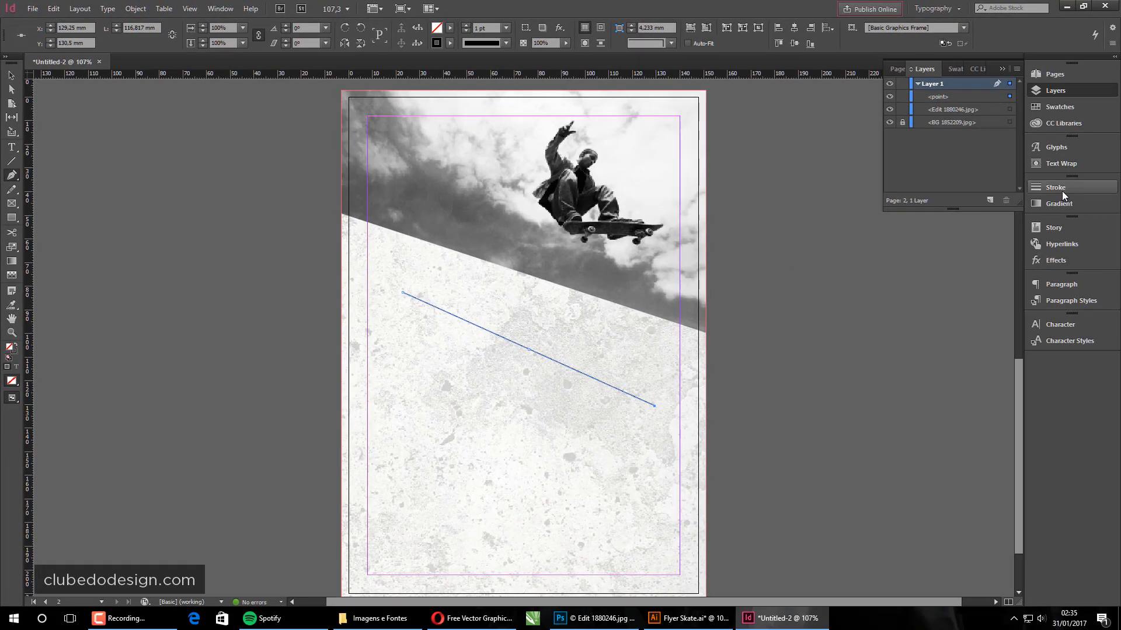
{"action": "left_click", "coordinate": [1120, 262]}
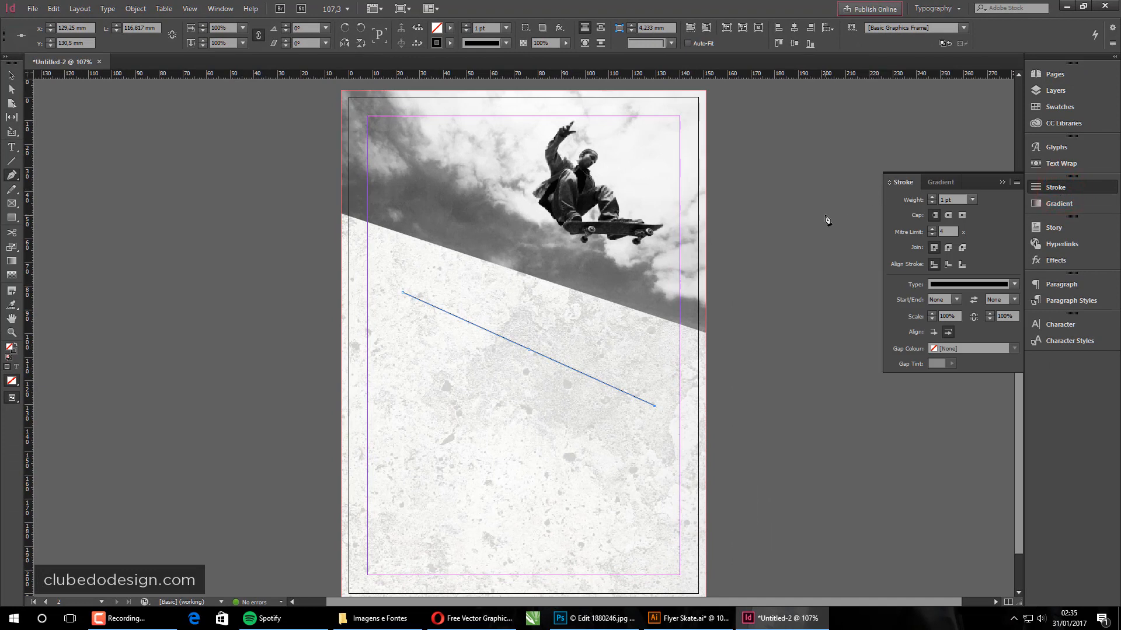
{"action": "left_click", "coordinate": [933, 197]}
{"action": "left_click", "coordinate": [933, 198]}
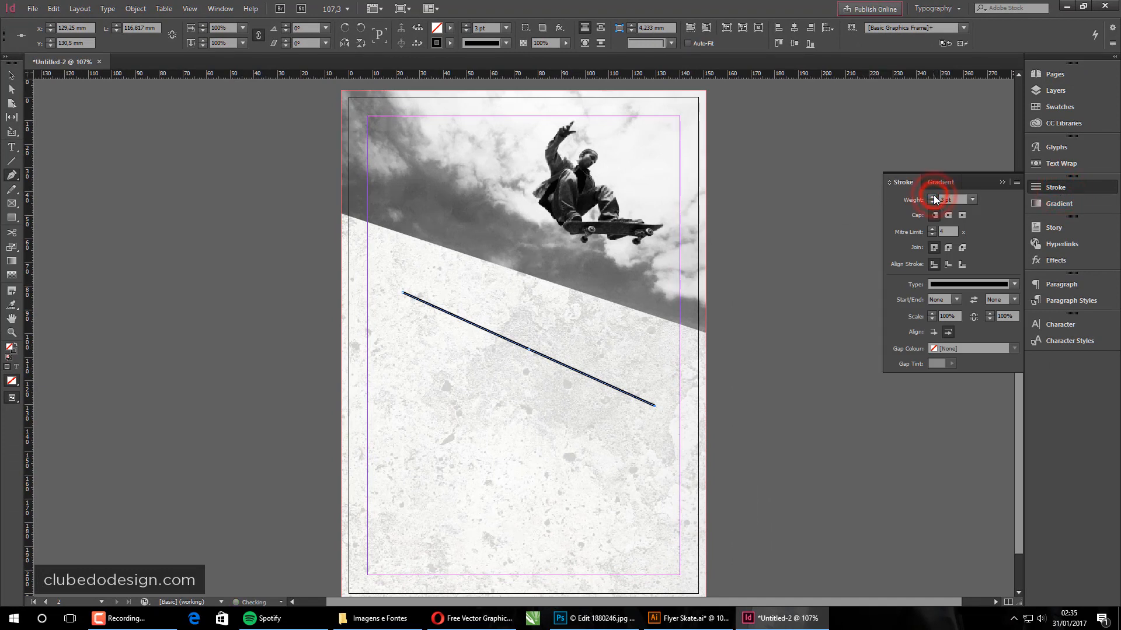
{"action": "left_click", "coordinate": [933, 198]}
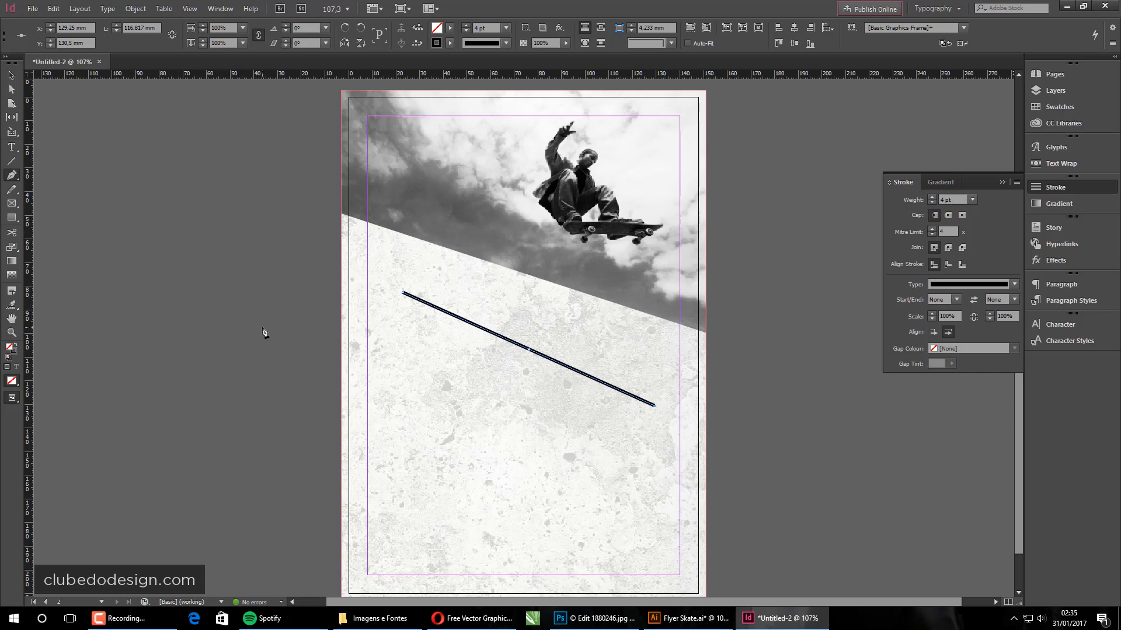
- Move the line's two endpoints onto the photo's slanted bottom edge, at X -3, Y 49,25 mm and X 151, Y 99,5 mm
{"action": "key", "text": "a"}
{"action": "left_click_drag", "start_coordinate": [364, 274], "coordinate": [342, 215]}
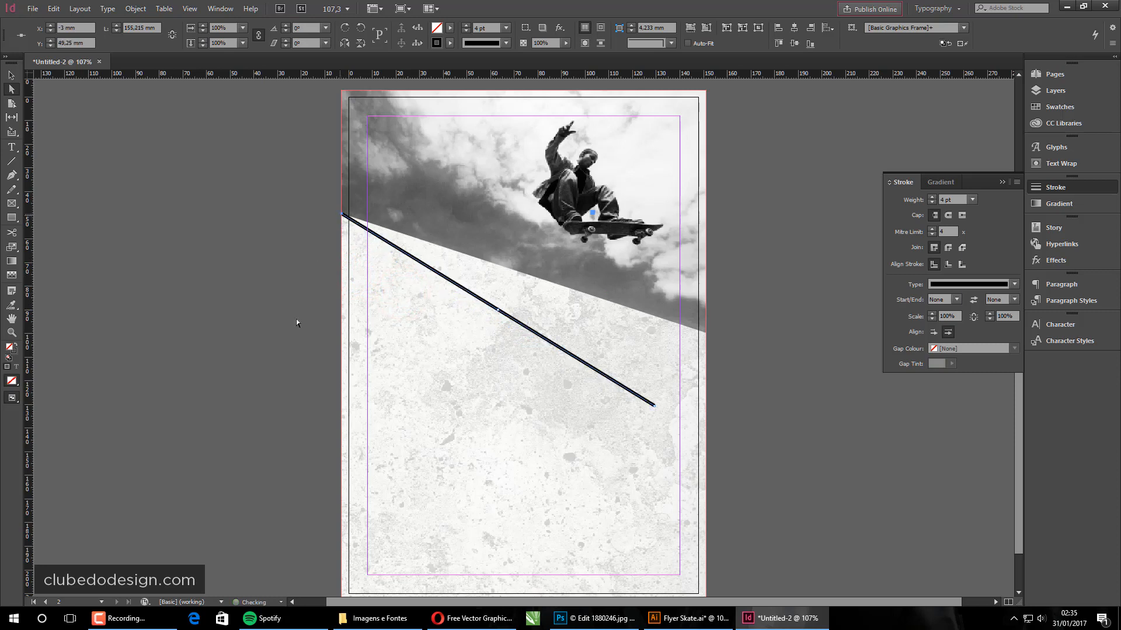
{"action": "left_click", "coordinate": [653, 404]}
{"action": "left_click_drag", "start_coordinate": [654, 405], "coordinate": [707, 335]}
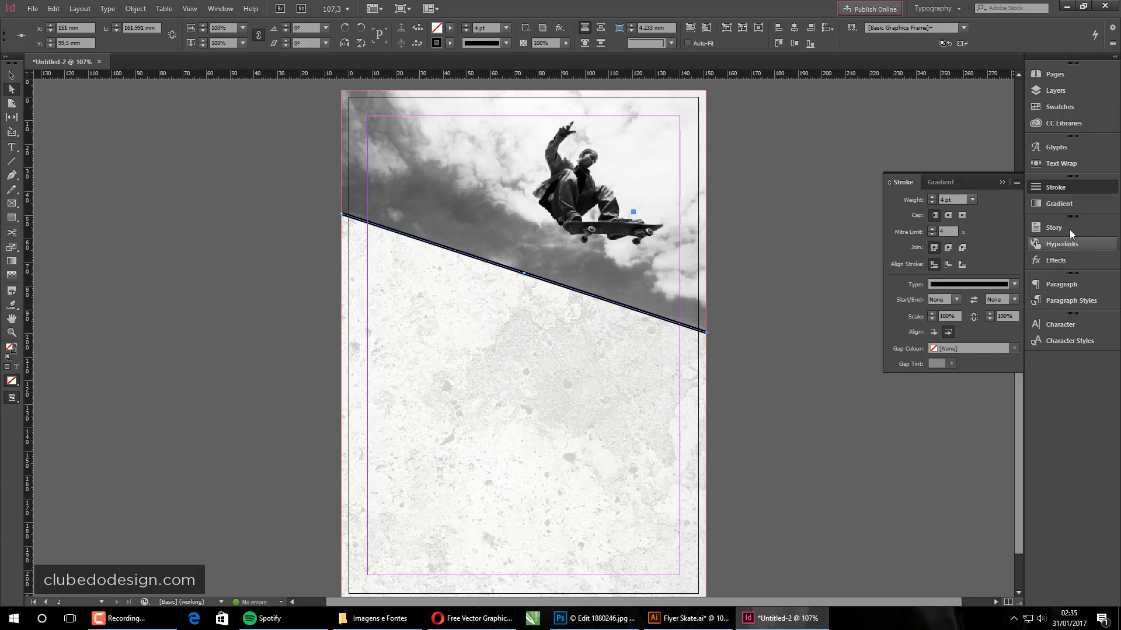
- Colour the diagonal line's stroke red with the c0m100y100k0 swatch
{"action": "scroll", "coordinate": [764, 328], "scroll_direction": "up", "scroll_amount": 10}
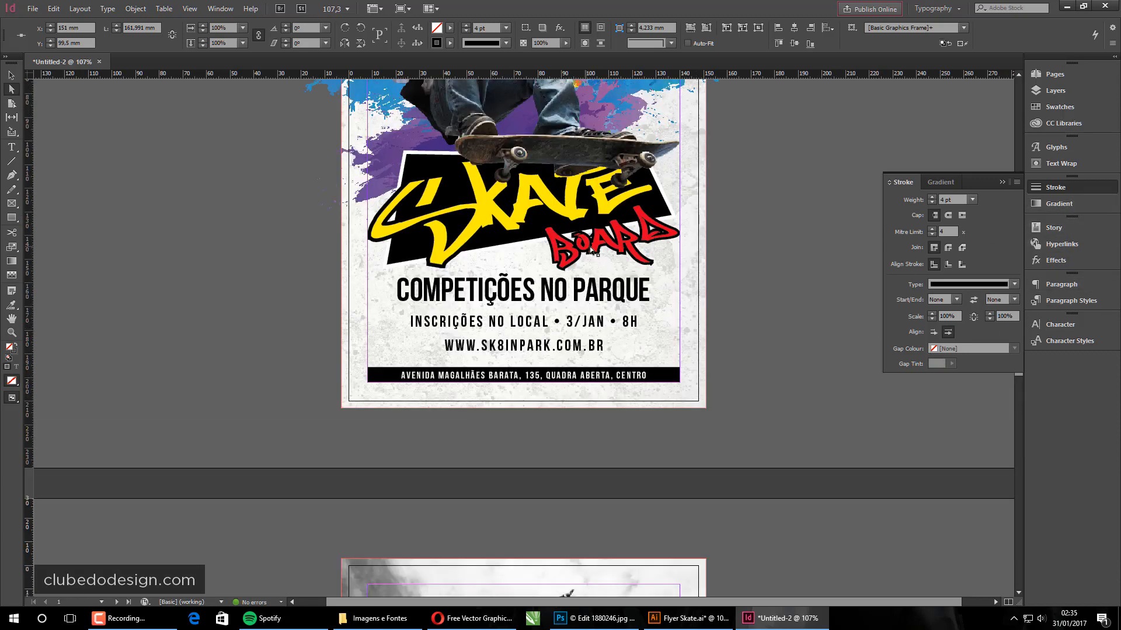
{"action": "scroll", "coordinate": [683, 286], "scroll_direction": "down", "scroll_amount": 6}
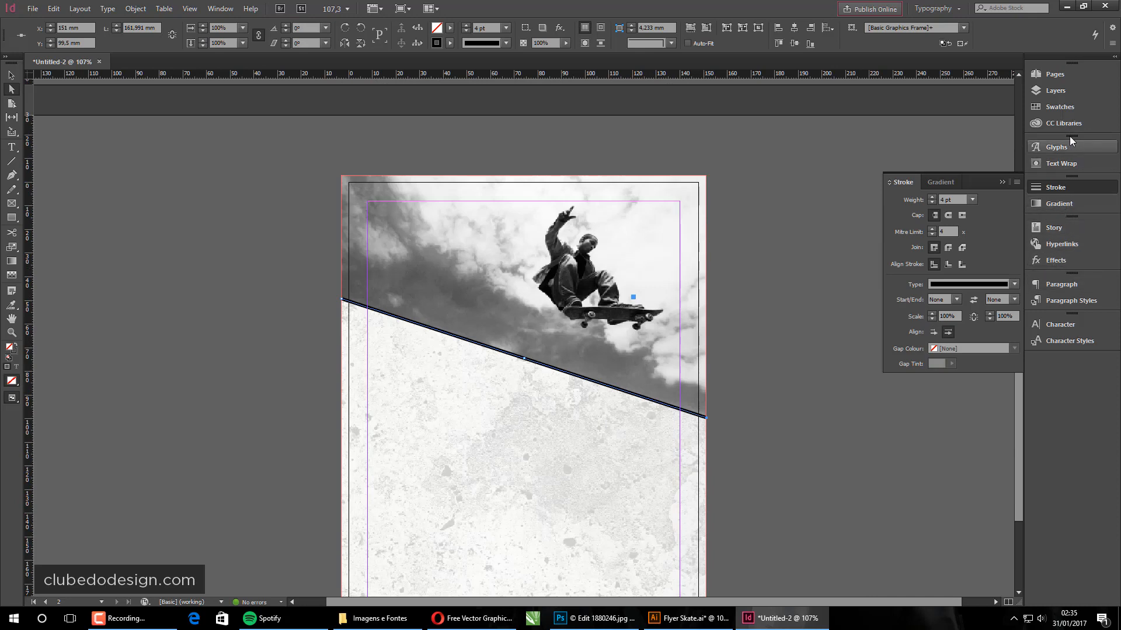
{"action": "left_click", "coordinate": [1059, 107]}
{"action": "left_click", "coordinate": [895, 88]}
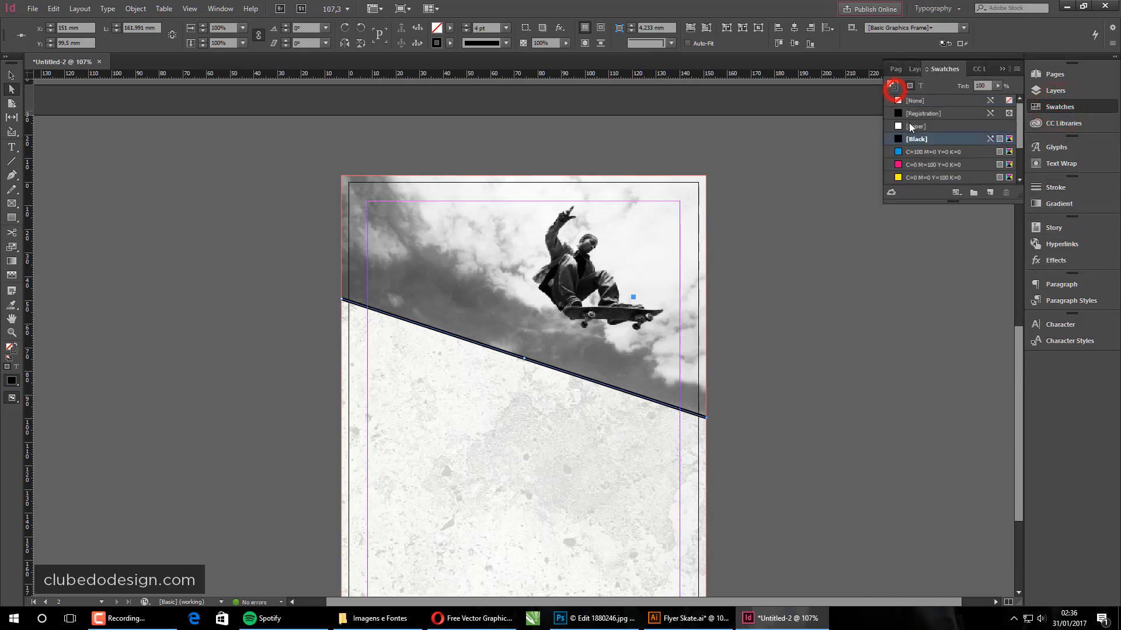
{"action": "scroll", "coordinate": [909, 130], "scroll_direction": "down", "scroll_amount": 2}
{"action": "left_click", "coordinate": [901, 139]}
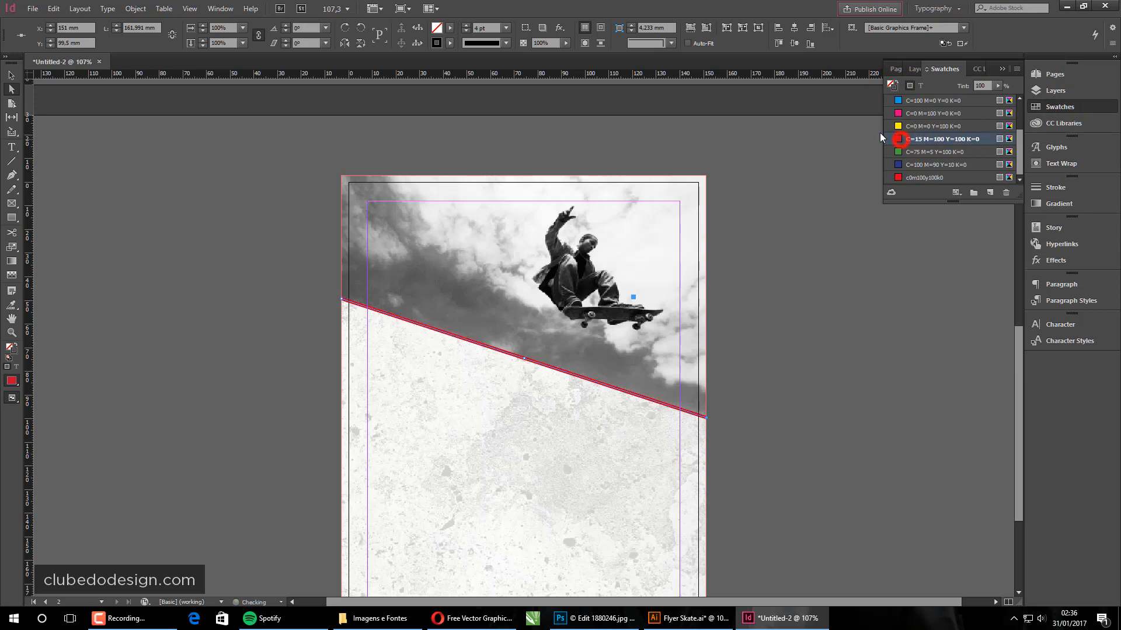
{"action": "left_click", "coordinate": [902, 179]}
{"action": "left_click_drag", "start_coordinate": [955, 203], "coordinate": [955, 347]}
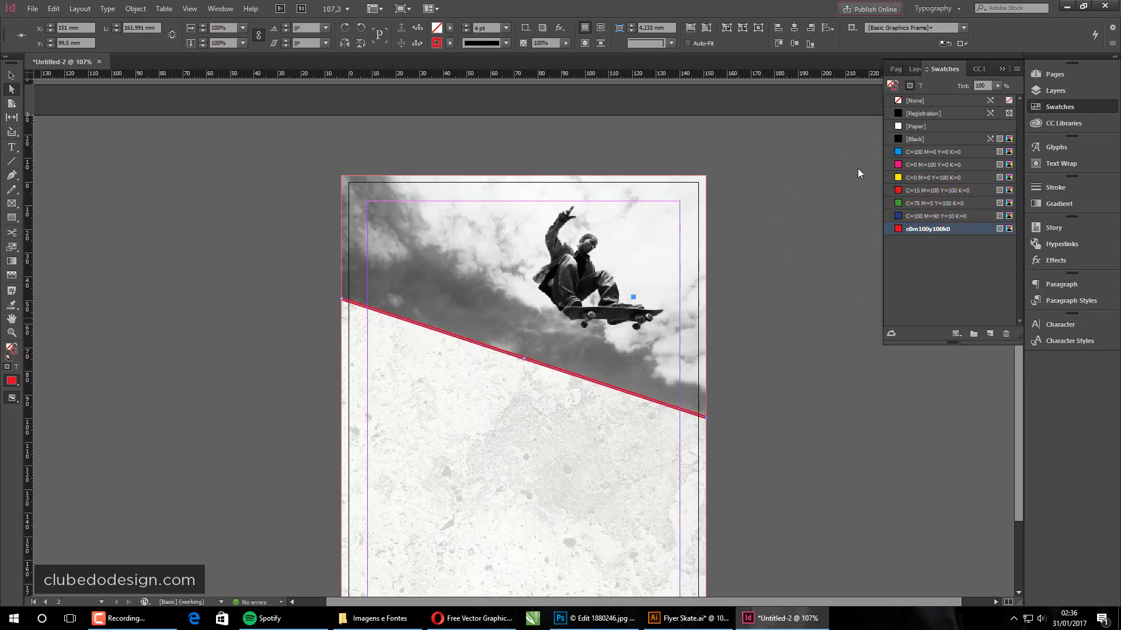
- Confirm C 0, M 100, Y 100, K 0 as the line's stroke colour in the Colour Picker and deselect the line
{"action": "double_click", "coordinate": [13, 351]}
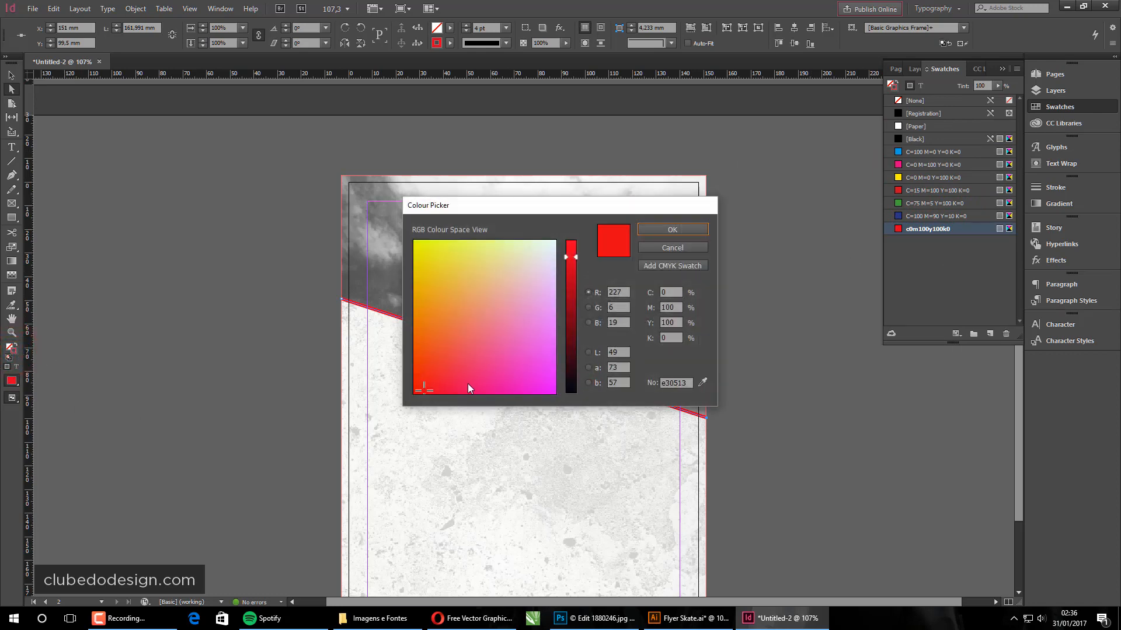
{"action": "left_click", "coordinate": [671, 231]}
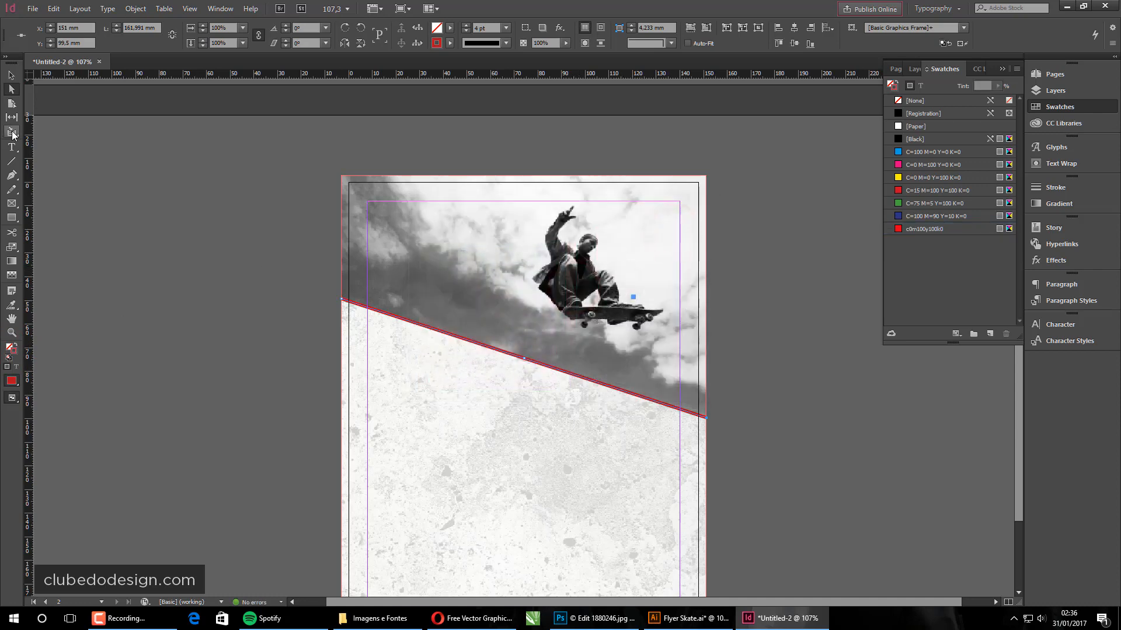
{"action": "left_click", "coordinate": [11, 74]}
{"action": "left_click", "coordinate": [258, 263]}
{"action": "scroll", "coordinate": [812, 442], "scroll_direction": "down", "scroll_amount": 2}
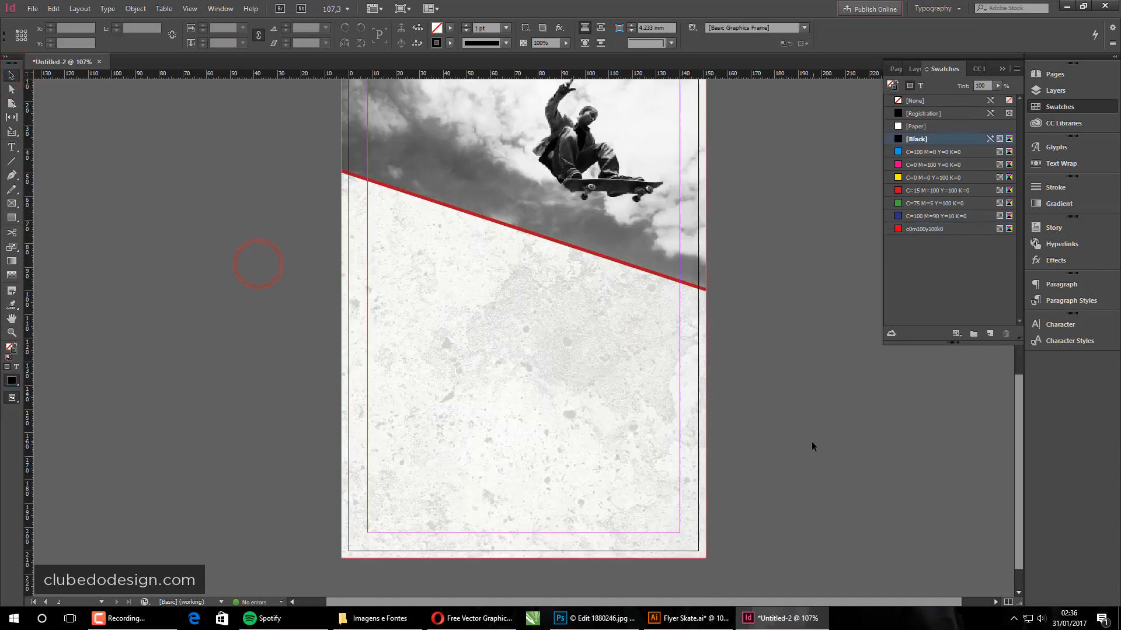
{"action": "scroll", "coordinate": [803, 450], "scroll_direction": "up", "scroll_amount": 10}
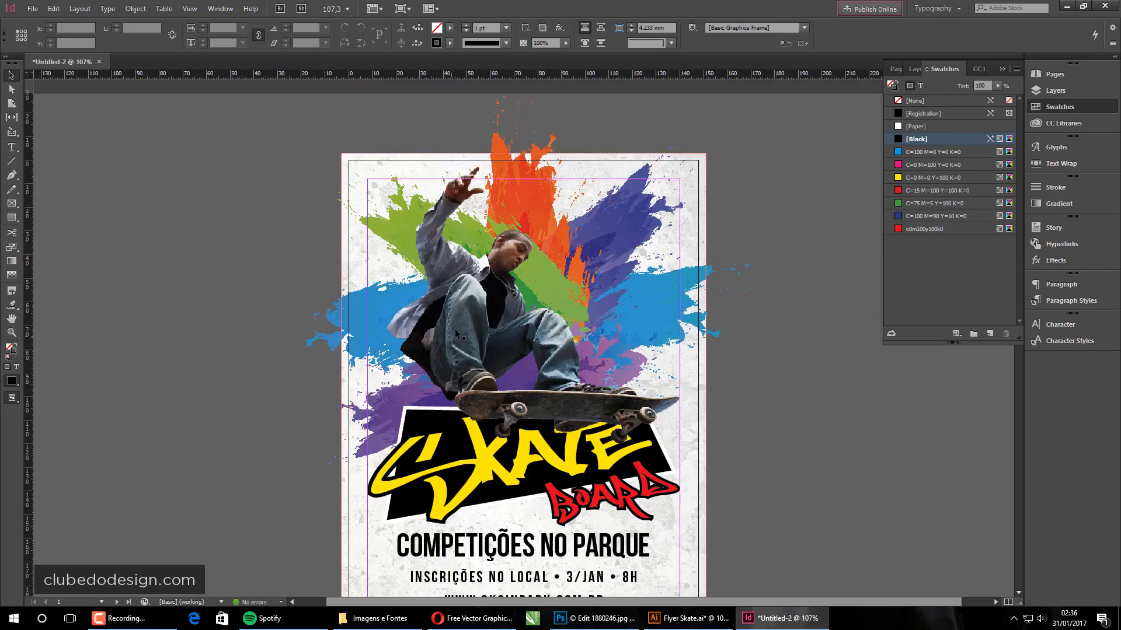
{"action": "scroll", "coordinate": [450, 332], "scroll_direction": "down", "scroll_amount": 10}
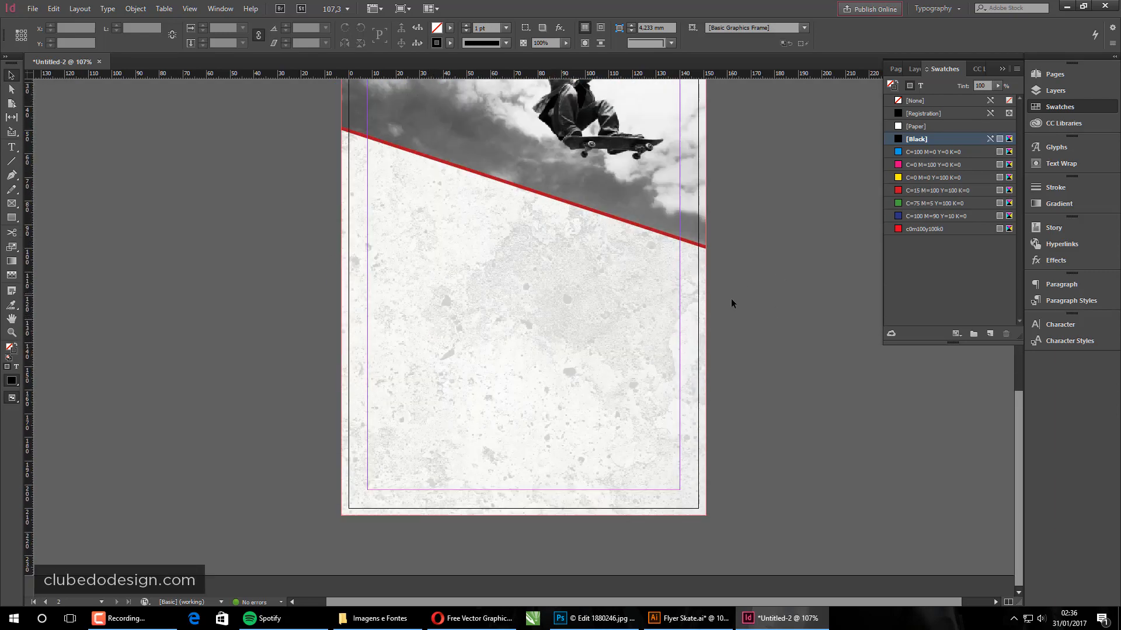
{"action": "scroll", "coordinate": [731, 303], "scroll_direction": "up", "scroll_amount": 2}
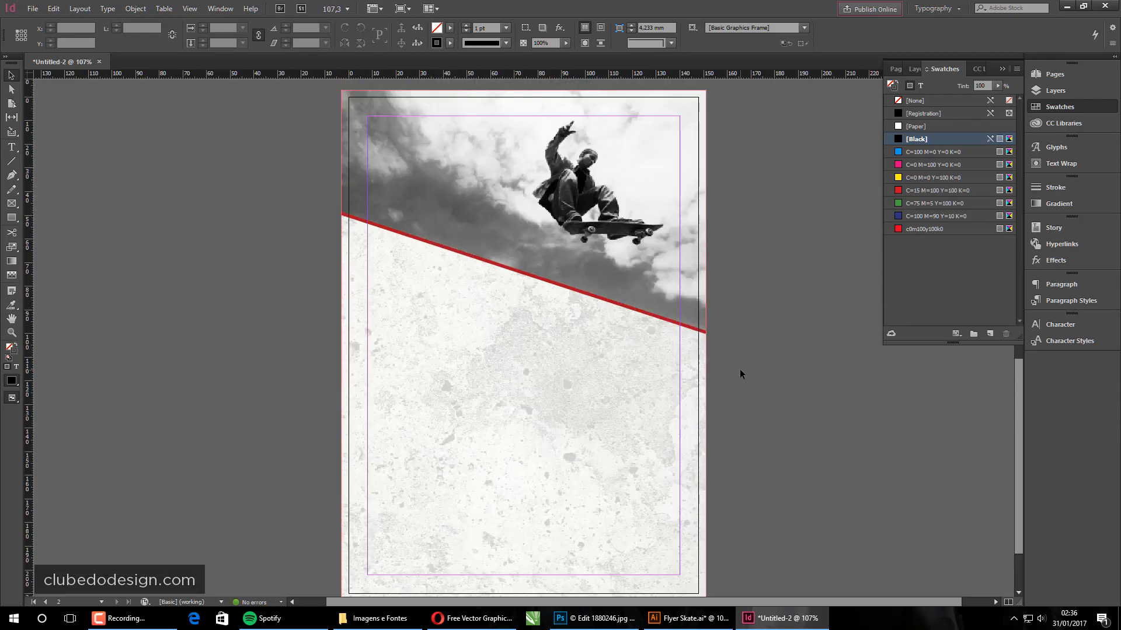
{"action": "scroll", "coordinate": [740, 373], "scroll_direction": "down", "scroll_amount": 1}
{"action": "scroll", "coordinate": [739, 373], "scroll_direction": "up", "scroll_amount": 1}
{"action": "scroll", "coordinate": [552, 436], "scroll_direction": "up", "scroll_amount": 10}
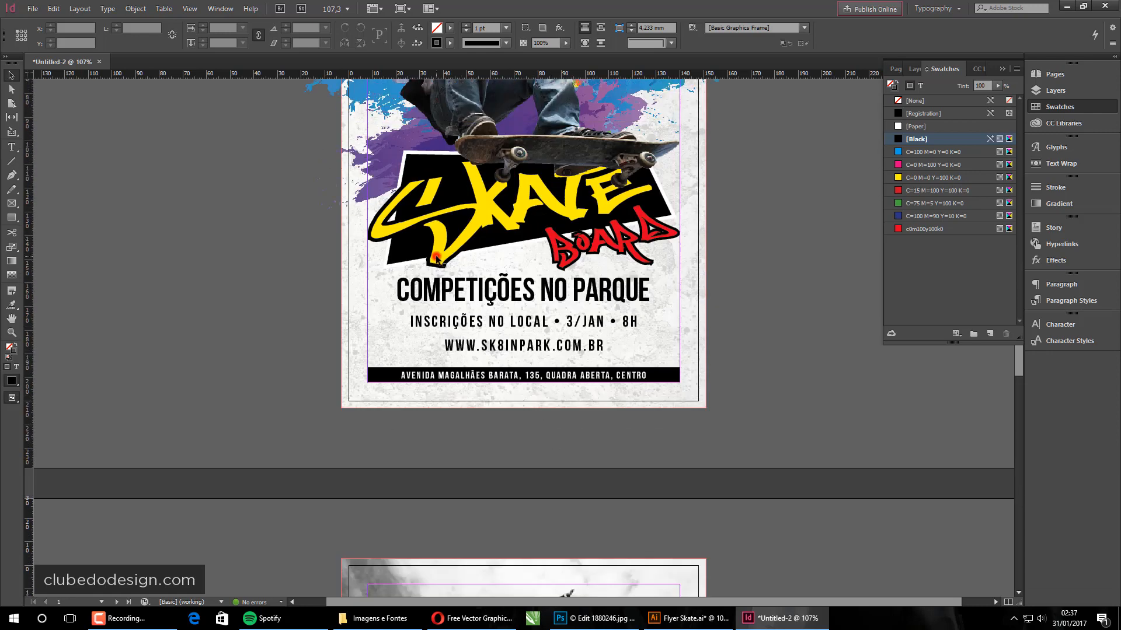
- Duplicate the SKATE BOARD logo from page 1 onto page 2 over the red diagonal line, and deselect the copy
{"action": "left_click", "coordinate": [437, 260]}
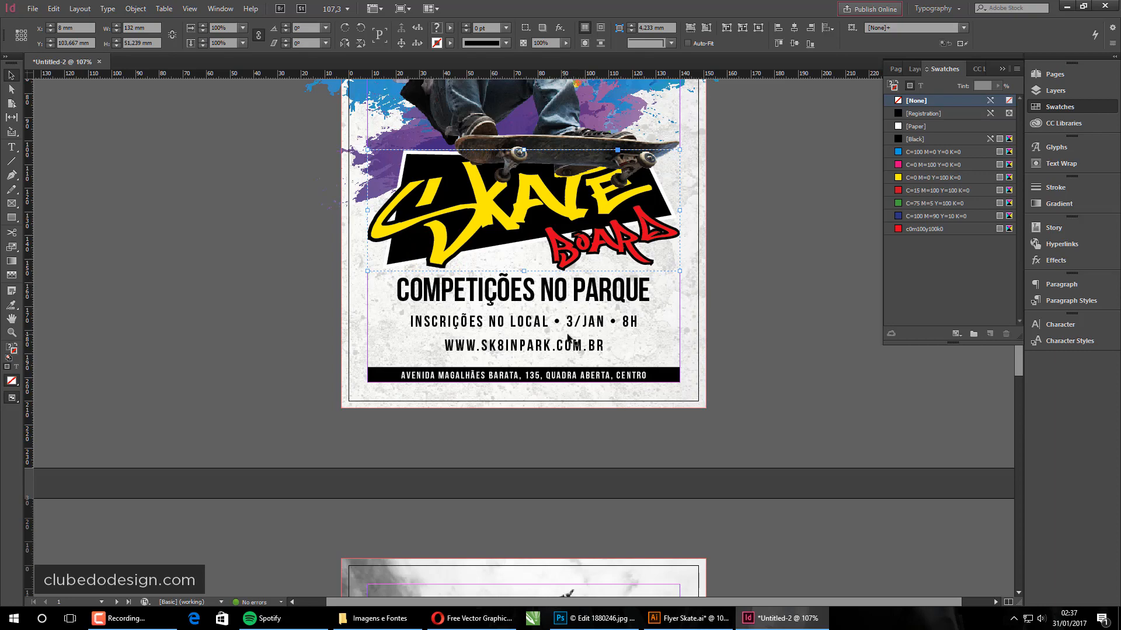
{"action": "scroll", "coordinate": [516, 414], "scroll_direction": "down", "scroll_amount": 6}
{"action": "scroll", "coordinate": [652, 420], "scroll_direction": "up", "scroll_amount": 3}
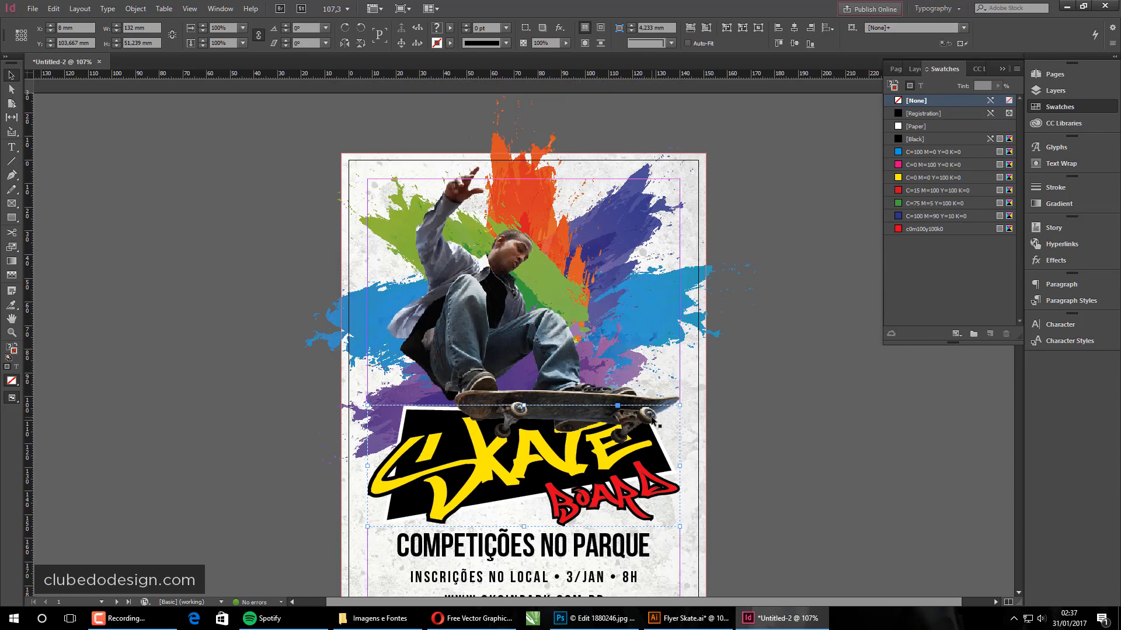
{"action": "left_click", "coordinate": [615, 369], "text": "ctrl+alt"}
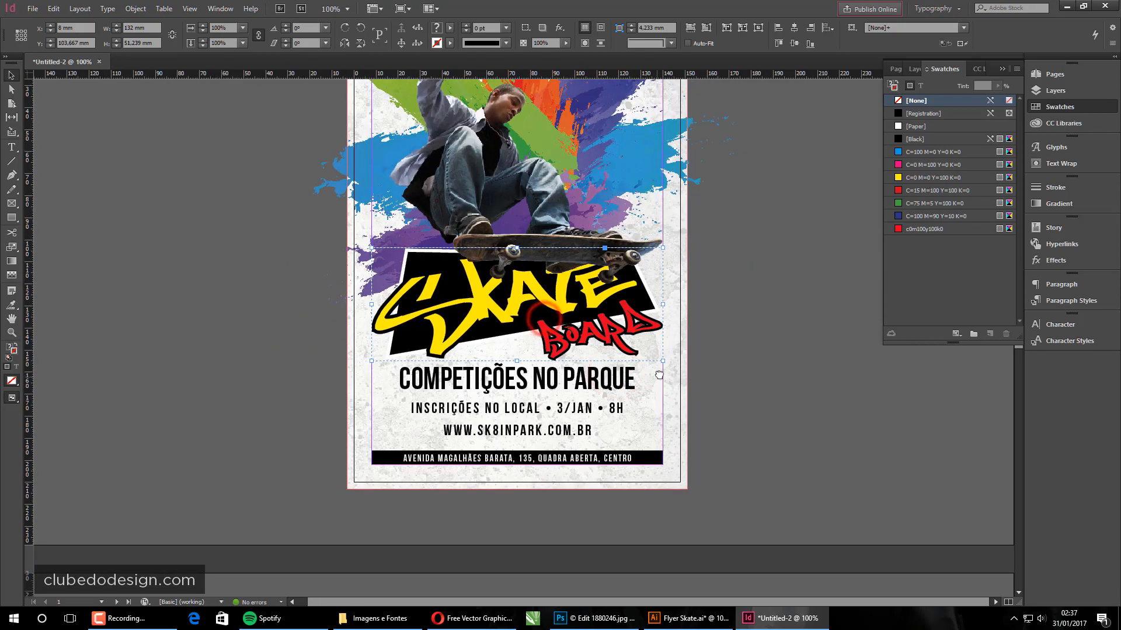
{"action": "left_click", "coordinate": [660, 375], "text": "ctrl+alt"}
{"action": "left_click", "coordinate": [606, 353], "text": "ctrl+alt"}
{"action": "left_click_drag", "start_coordinate": [610, 419], "coordinate": [591, 366]}
{"action": "scroll", "coordinate": [590, 367], "scroll_direction": "down", "scroll_amount": 2}
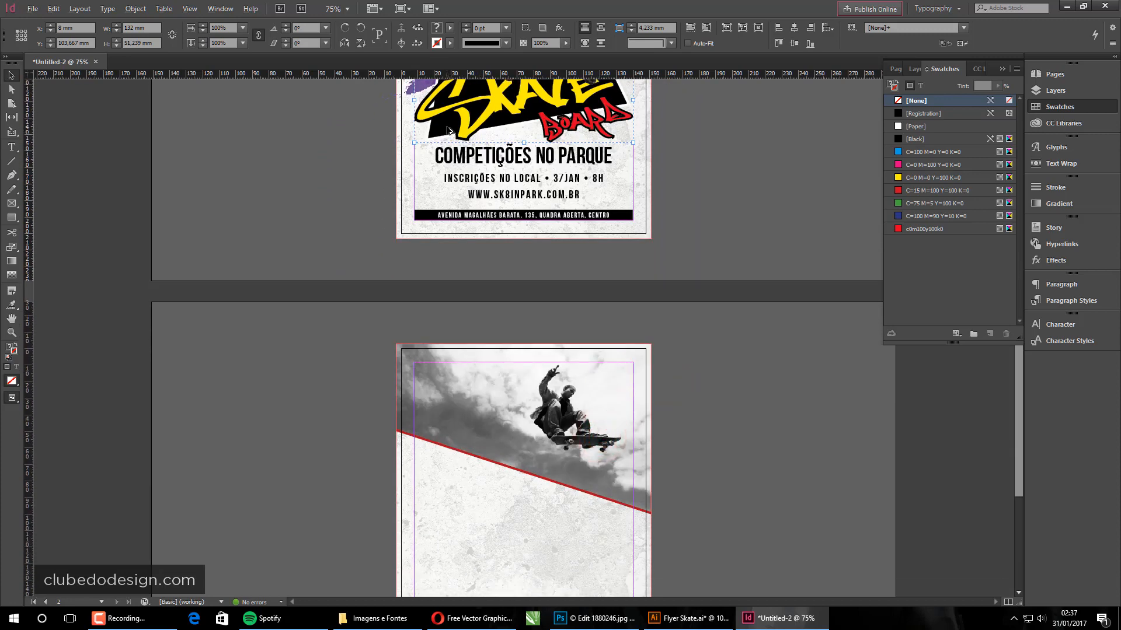
{"action": "left_click_drag", "start_coordinate": [448, 129], "coordinate": [441, 504]}
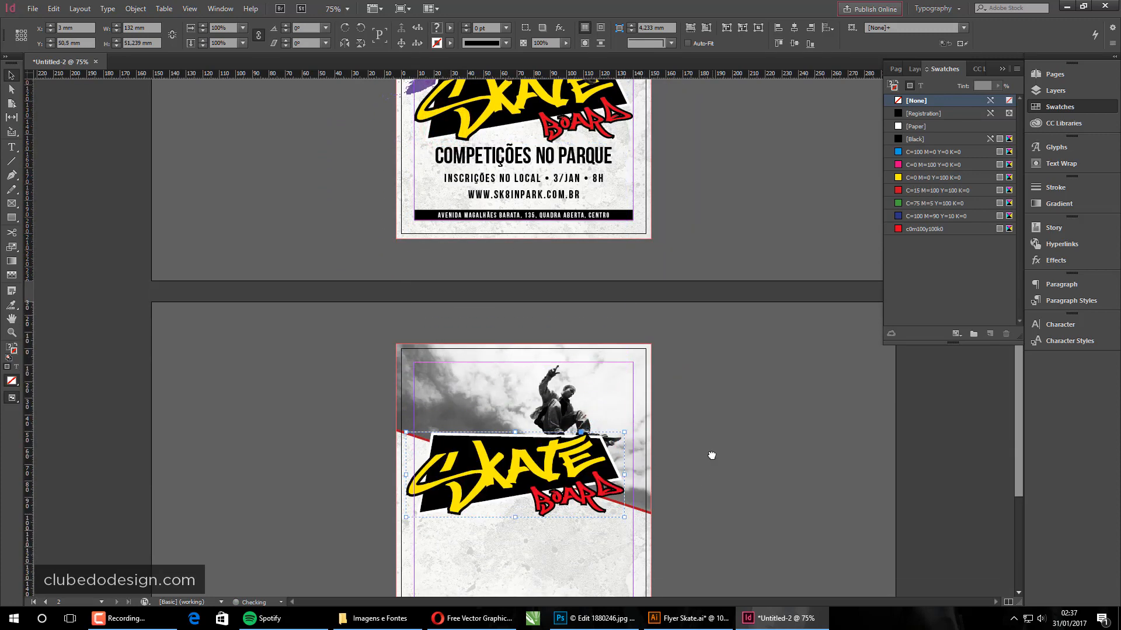
{"action": "left_click_drag", "start_coordinate": [711, 456], "coordinate": [712, 390]}
{"action": "left_click", "coordinate": [760, 459]}
- Move the copied SKATE BOARD logo up over the skater photo to X 8 mm, Y 12 mm, against the left margin
{"action": "left_click_drag", "start_coordinate": [350, 272], "coordinate": [847, 558]}
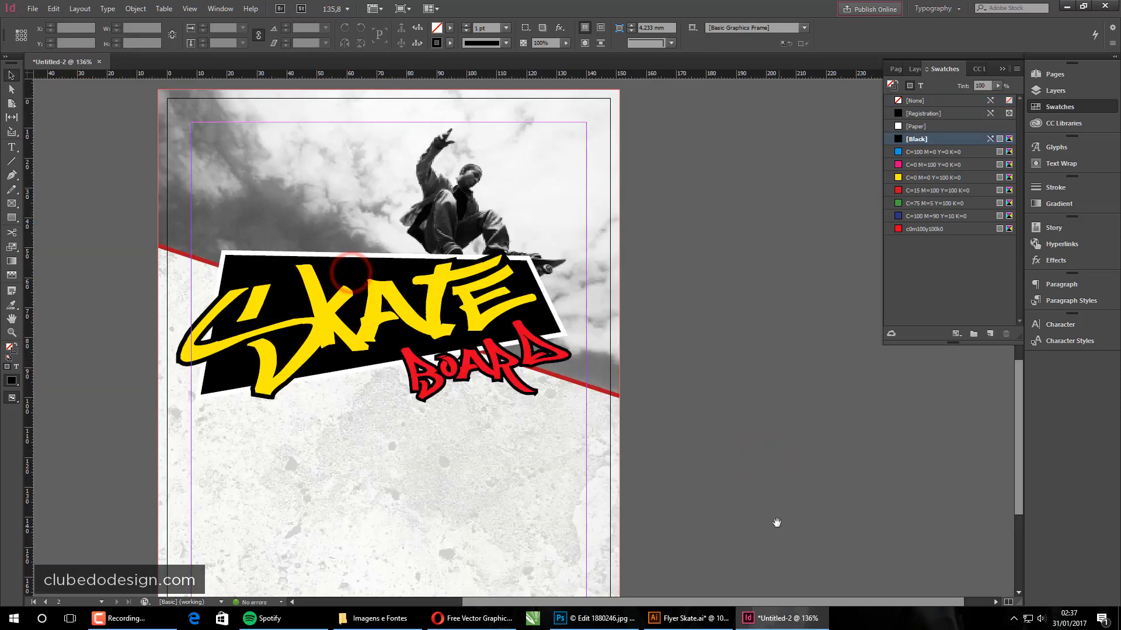
{"action": "left_click_drag", "start_coordinate": [777, 522], "coordinate": [776, 506]}
{"action": "left_click", "coordinate": [544, 379]}
{"action": "scroll", "coordinate": [516, 438], "scroll_direction": "down", "scroll_amount": 3}
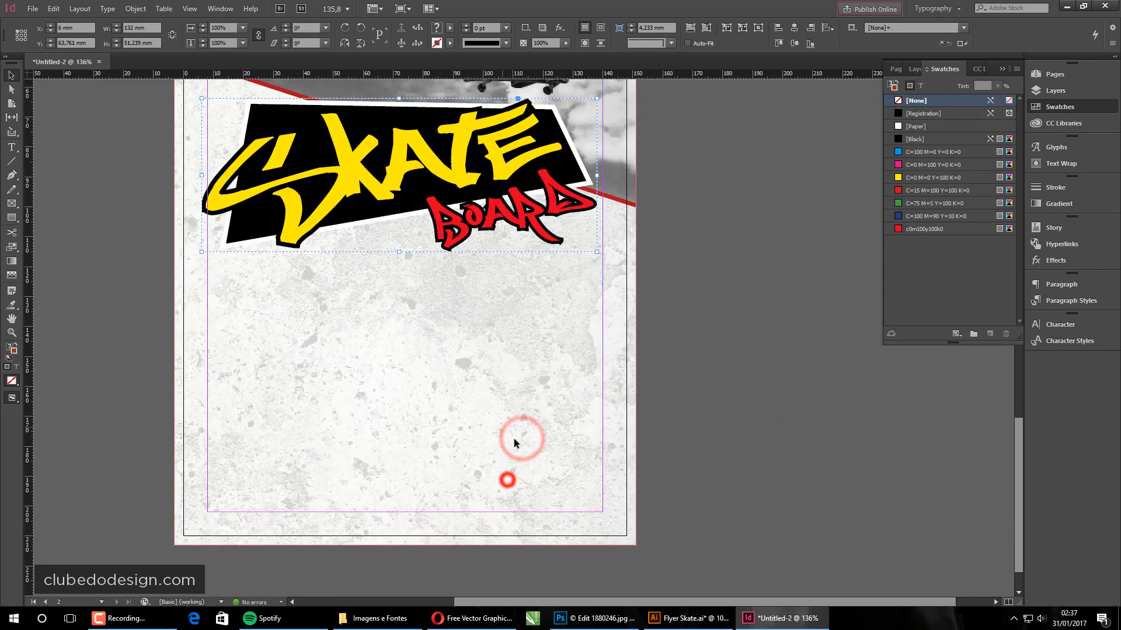
{"action": "left_click_drag", "start_coordinate": [501, 286], "coordinate": [507, 478]}
{"action": "left_click_drag", "start_coordinate": [487, 320], "coordinate": [493, 164]}
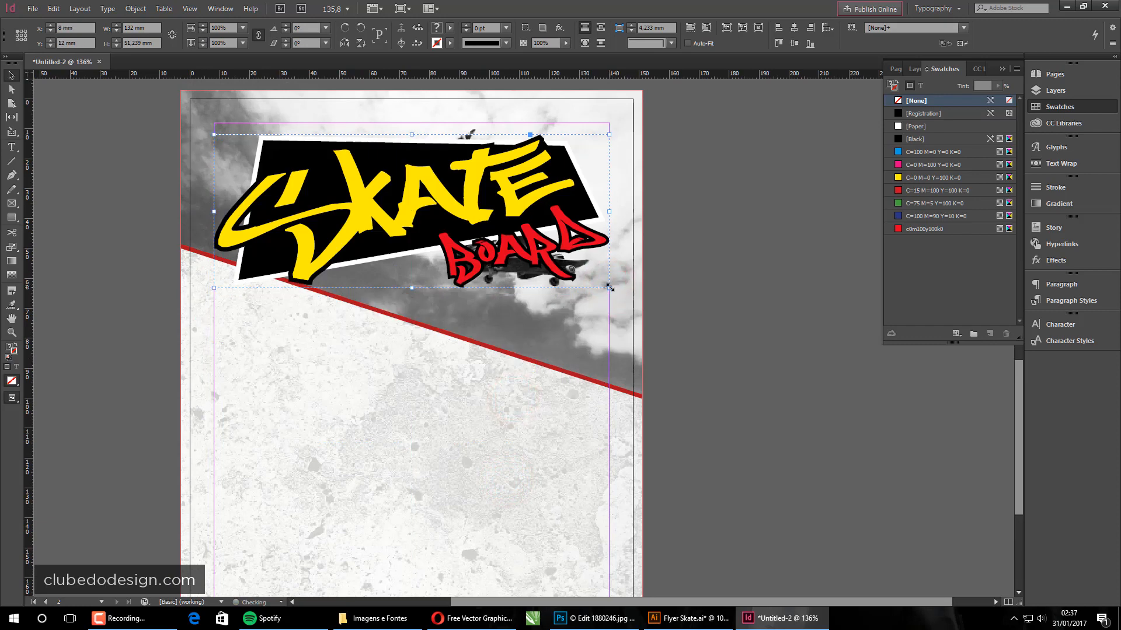
- Scale the copied logo down to roughly half its size in the photo's upper-left area and deselect it
{"action": "left_click_drag", "start_coordinate": [608, 288], "coordinate": [404, 211]}
{"action": "left_click", "coordinate": [748, 302]}
{"action": "left_click", "coordinate": [753, 289]}
{"action": "left_click", "coordinate": [492, 205]}
{"action": "left_click", "coordinate": [758, 317]}
{"action": "left_click", "coordinate": [759, 288]}
{"action": "left_click", "coordinate": [768, 367]}
- Draw a text frame about 122 × 58,5 mm below the red line and enter REGULAMENTO DO TORNEIO in it
{"action": "left_click_drag", "start_coordinate": [588, 328], "coordinate": [555, 331]}
{"action": "left_click", "coordinate": [443, 353], "text": "ctrl+alt"}
{"action": "left_click_drag", "start_coordinate": [546, 400], "coordinate": [460, 296]}
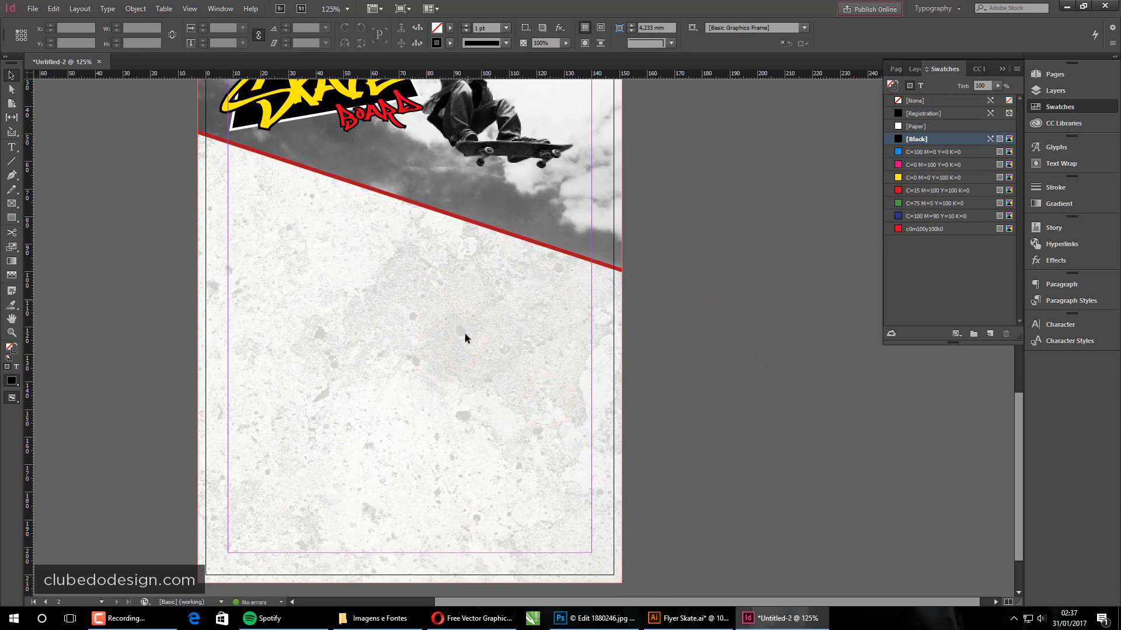
{"action": "key", "text": "t"}
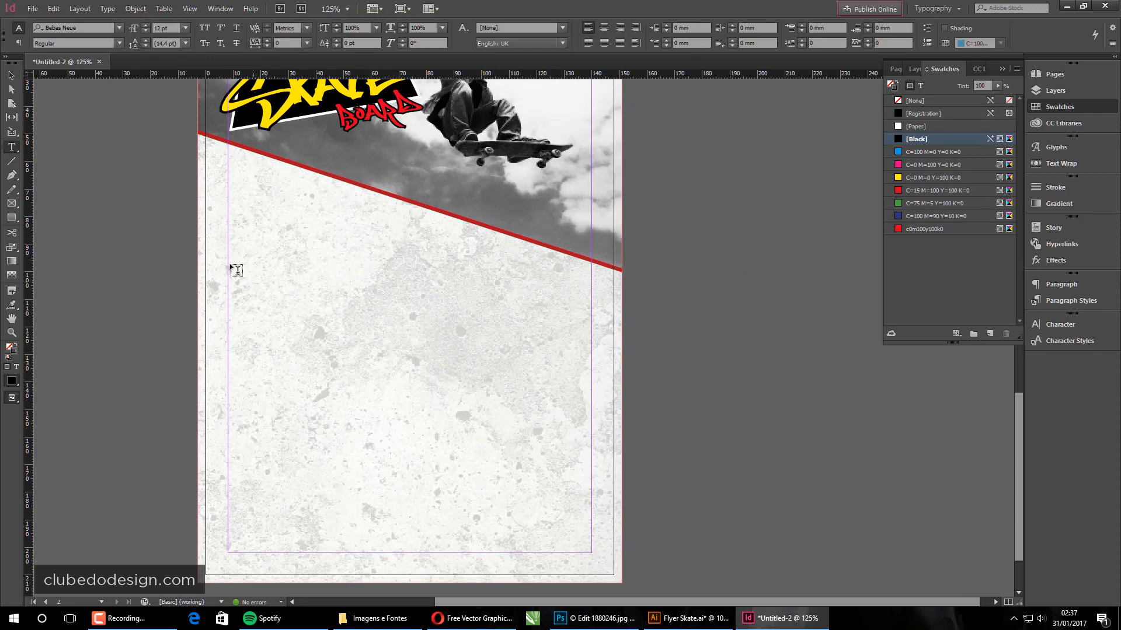
{"action": "left_click_drag", "start_coordinate": [224, 255], "coordinate": [529, 411]}
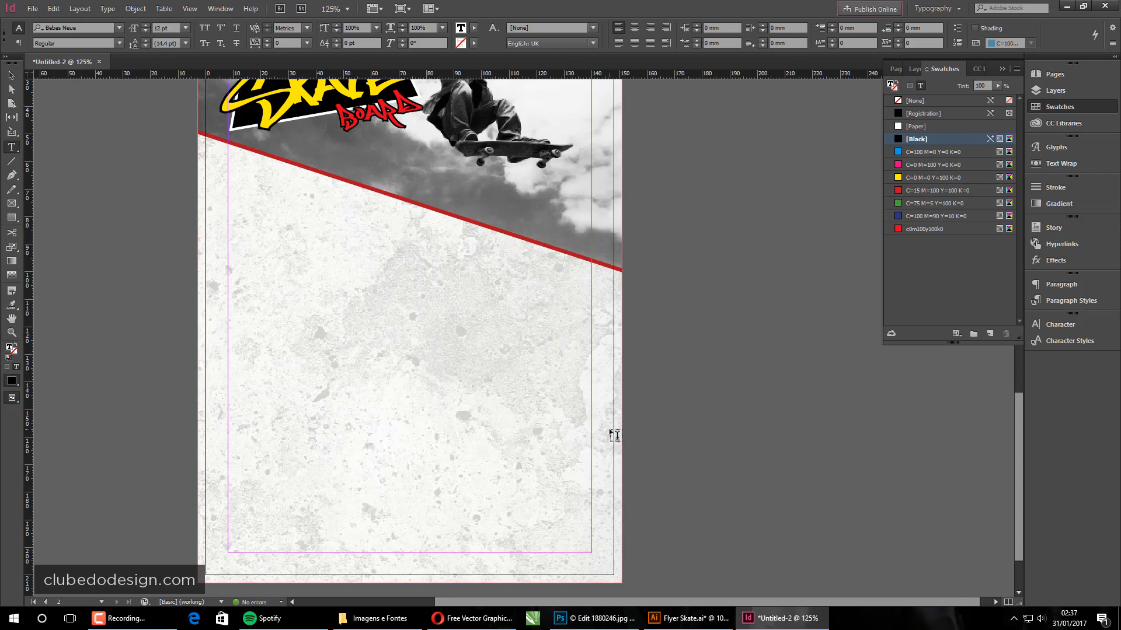
{"action": "type", "text": "REGULAMENTO"}
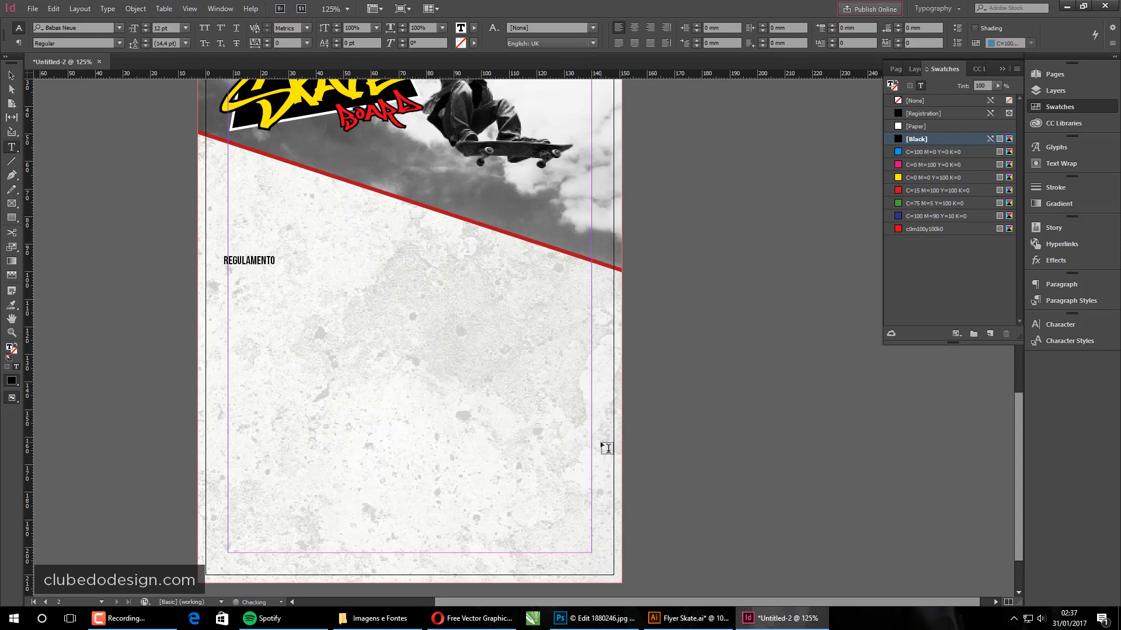
{"action": "type", "text": " DO TORNEIO"}
{"action": "left_click", "coordinate": [311, 282]}
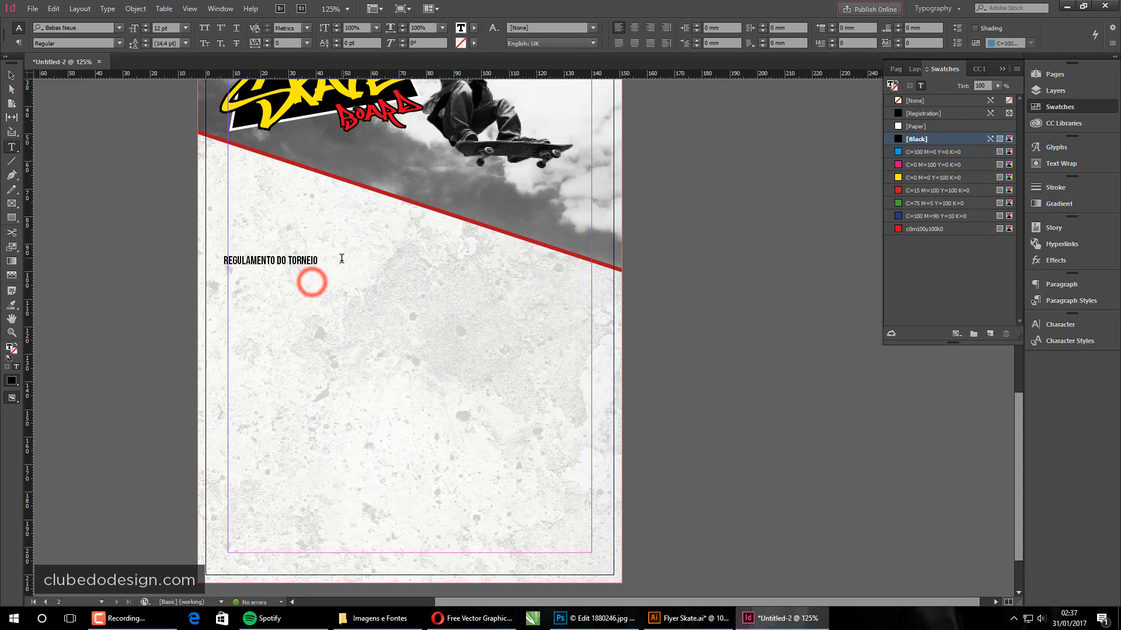
{"action": "left_click", "coordinate": [342, 262]}
{"action": "key", "text": "Escape"}
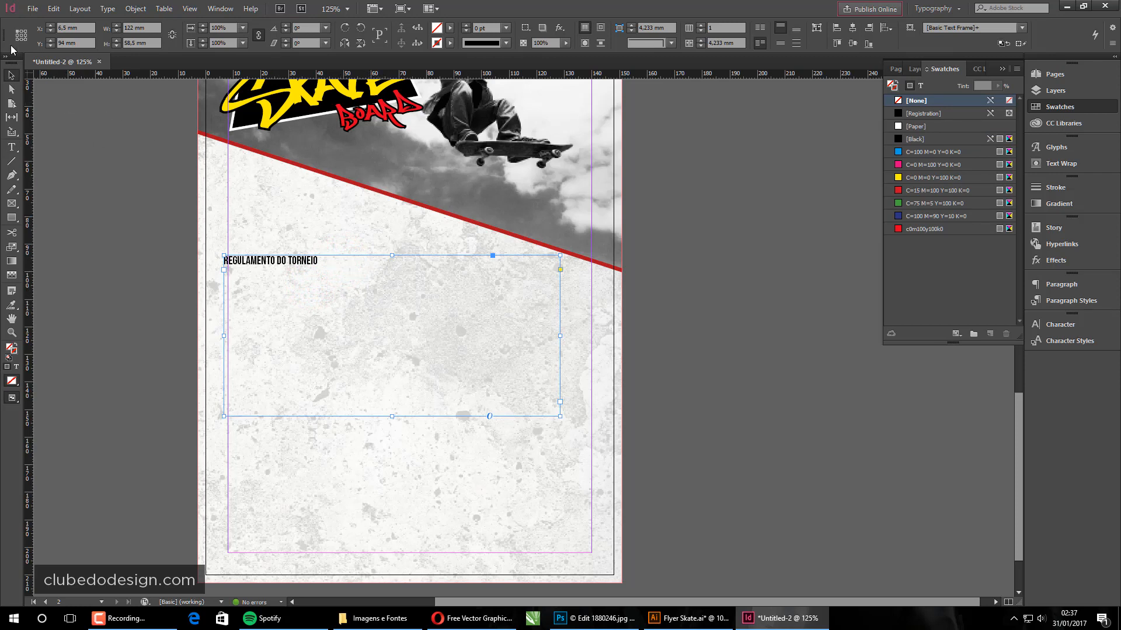
- Fit the title's text frame to its content, including once more after enlarging it to 106,75 × 49,75 mm
{"action": "double_click", "coordinate": [560, 417]}
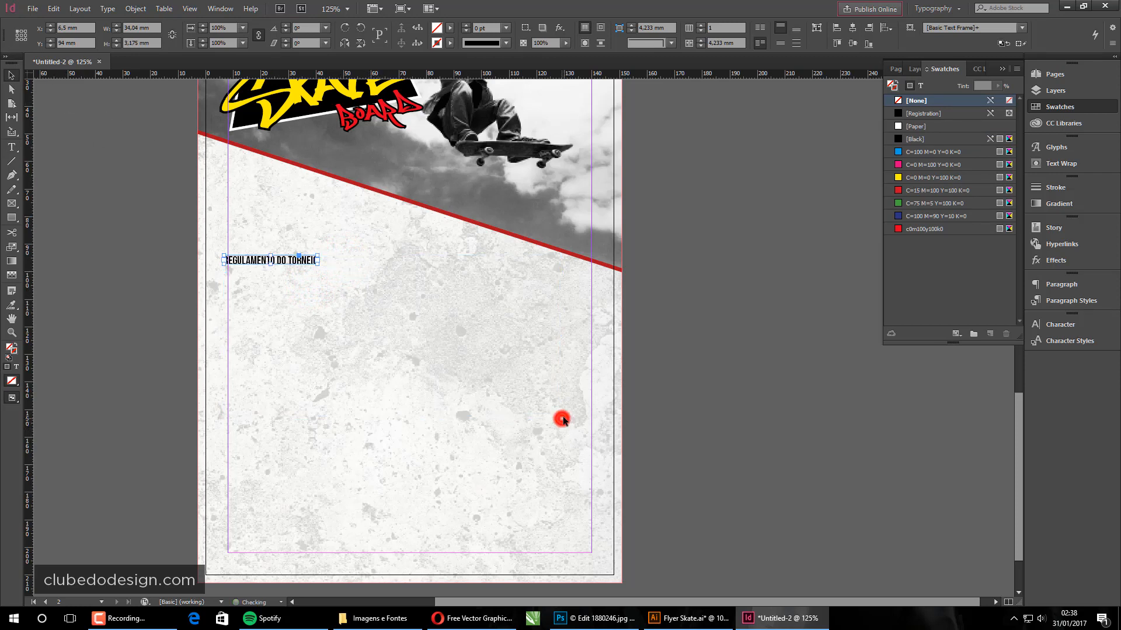
{"action": "left_click_drag", "start_coordinate": [320, 265], "coordinate": [517, 392]}
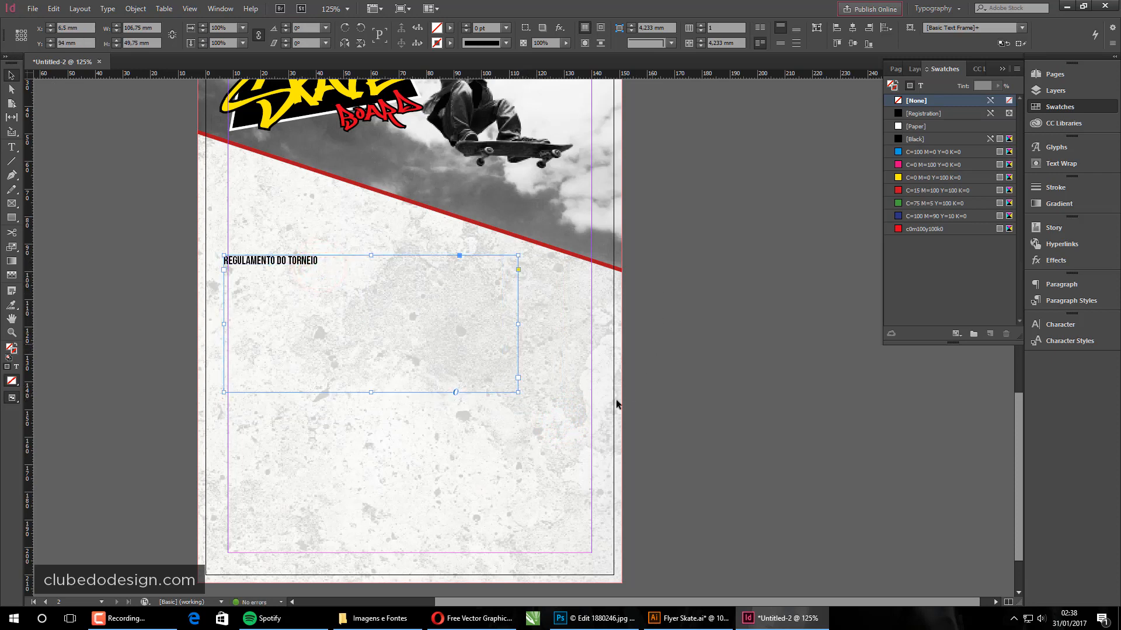
{"action": "double_click", "coordinate": [517, 393]}
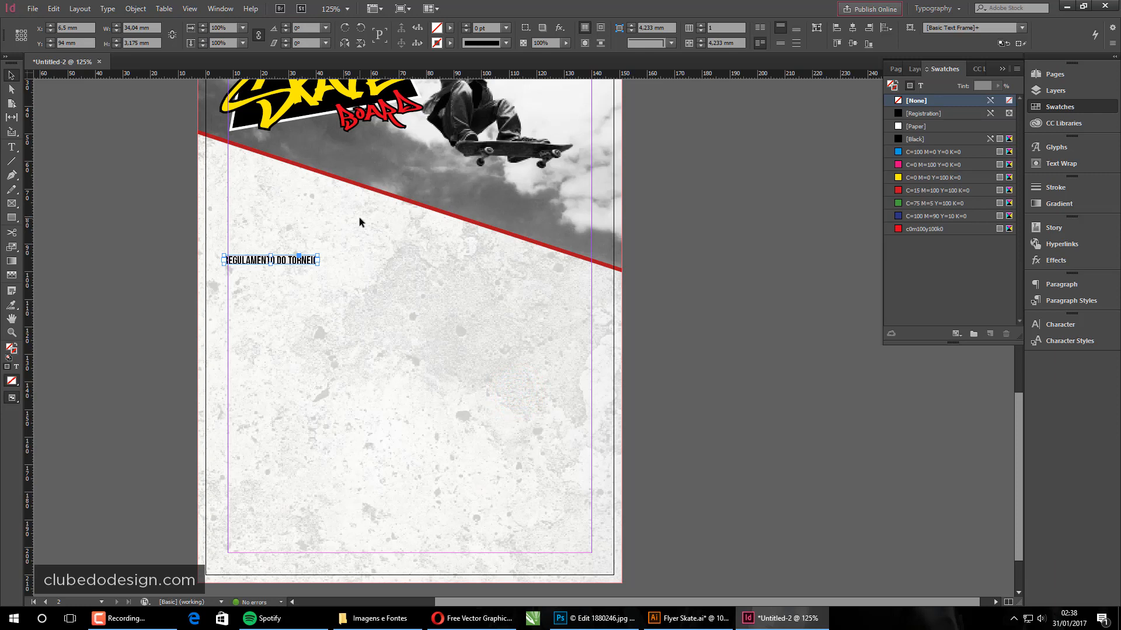
- Scale the title together with its frame to about 134 mm wide, bringing the text to 47,28 pt
{"action": "left_click", "coordinate": [1057, 324]}
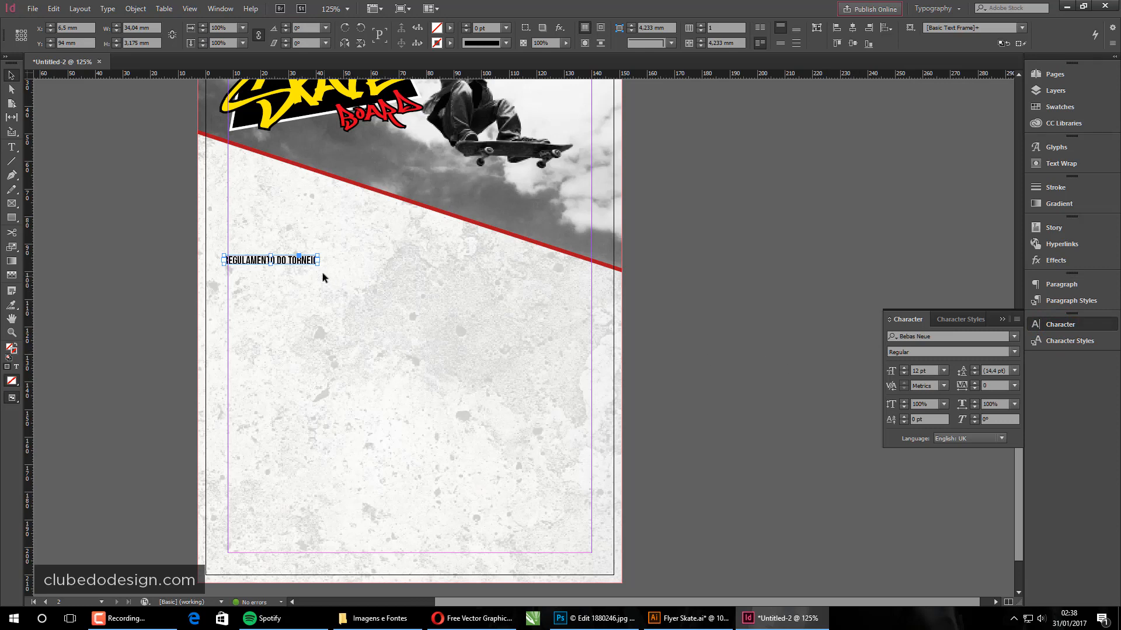
{"action": "left_click_drag", "start_coordinate": [317, 266], "coordinate": [592, 289]}
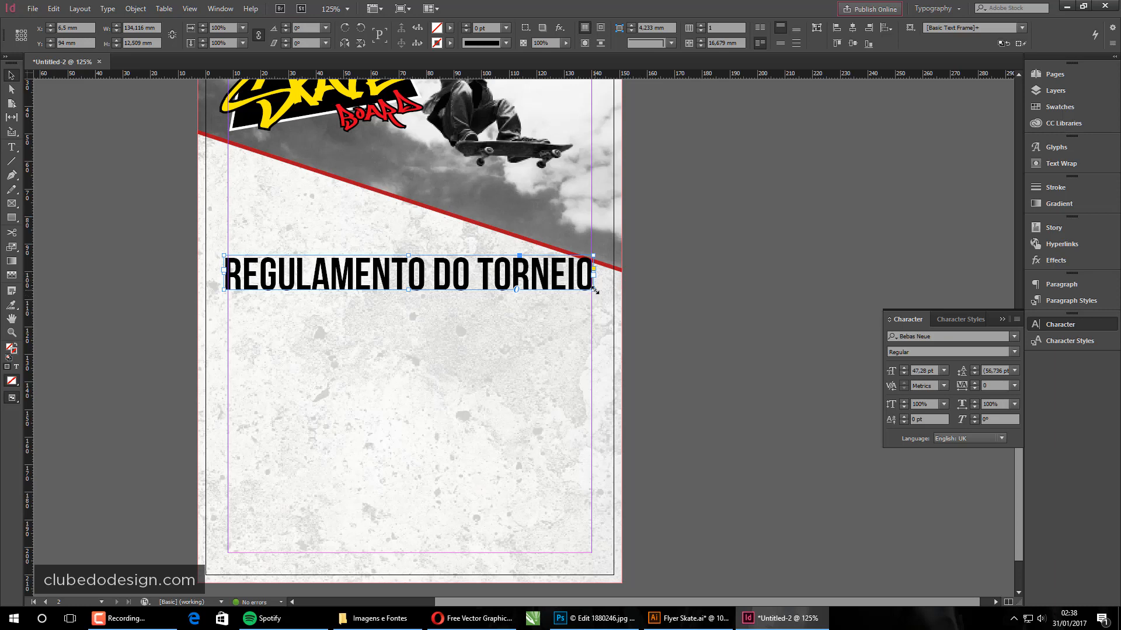
- Enlarge only the title's text frame to 167,5 × 32,25 mm and fit it back to its content
{"action": "left_click_drag", "start_coordinate": [595, 290], "coordinate": [686, 344]}
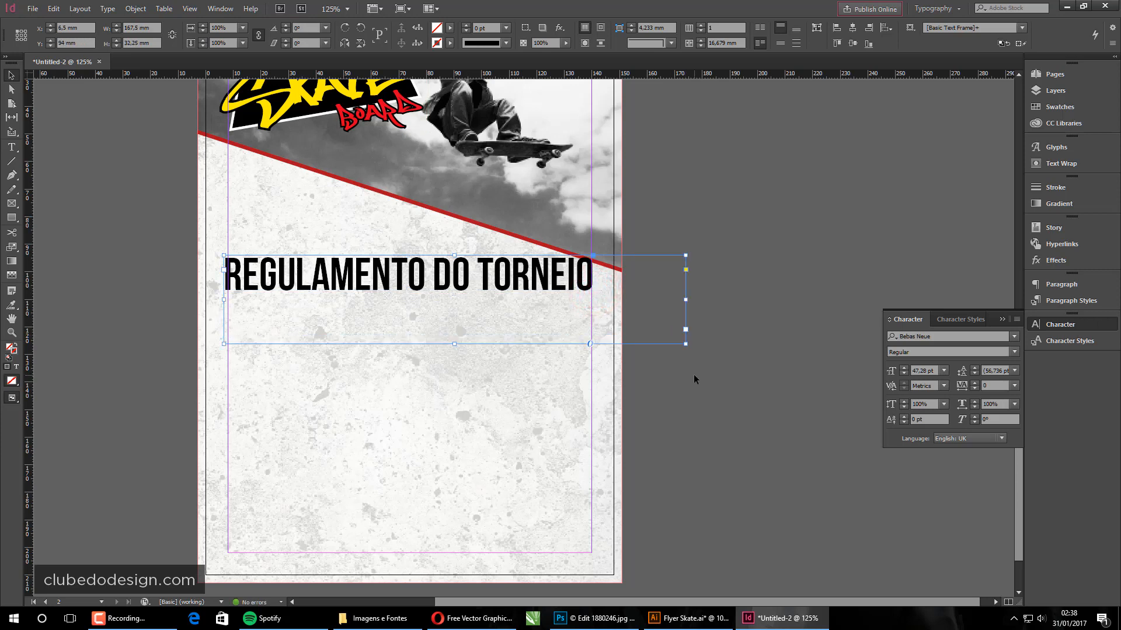
{"action": "left_click", "coordinate": [685, 347]}
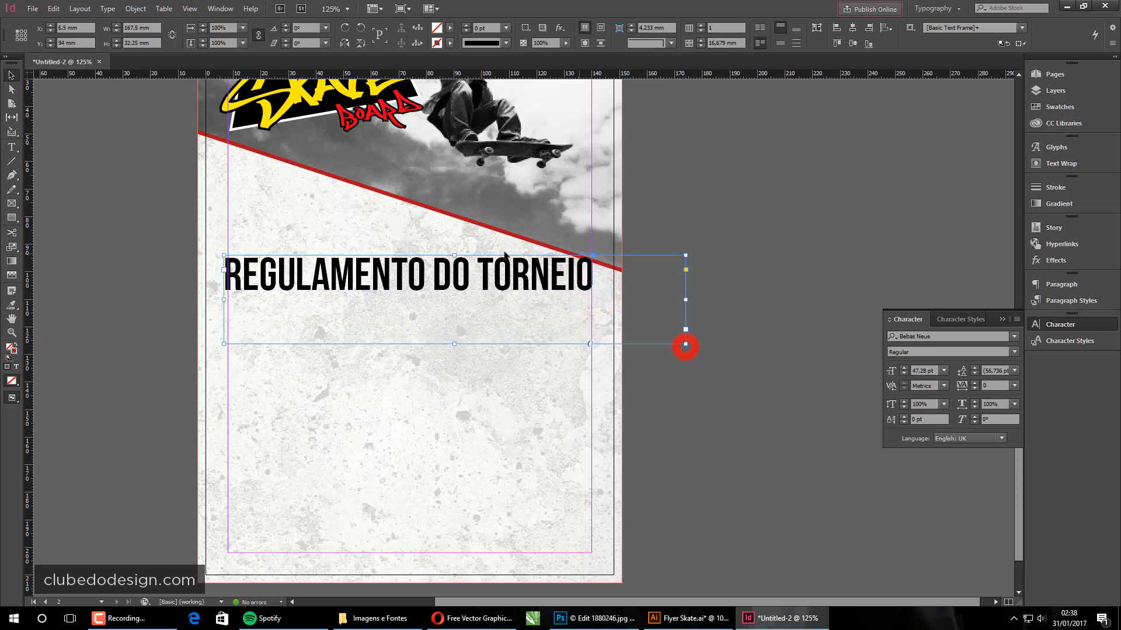
{"action": "double_click", "coordinate": [686, 345]}
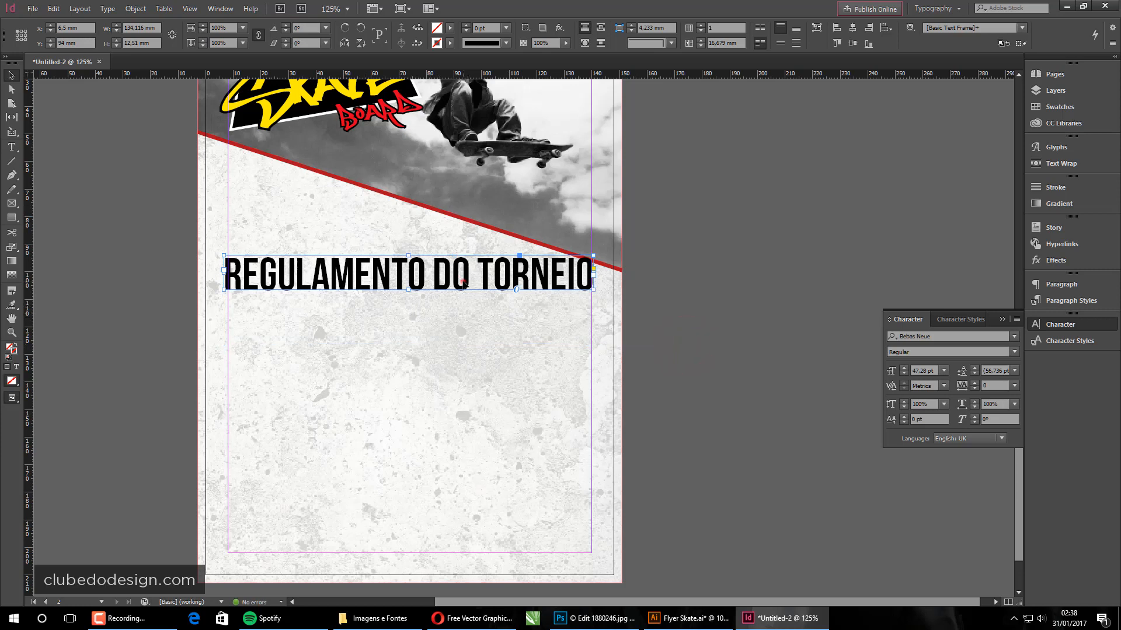
- Rotate the REGULAMENTO DO TORNEIO title to -18,75° to follow the red line's slope and place it just below that line
{"action": "left_click_drag", "start_coordinate": [463, 280], "coordinate": [470, 222]}
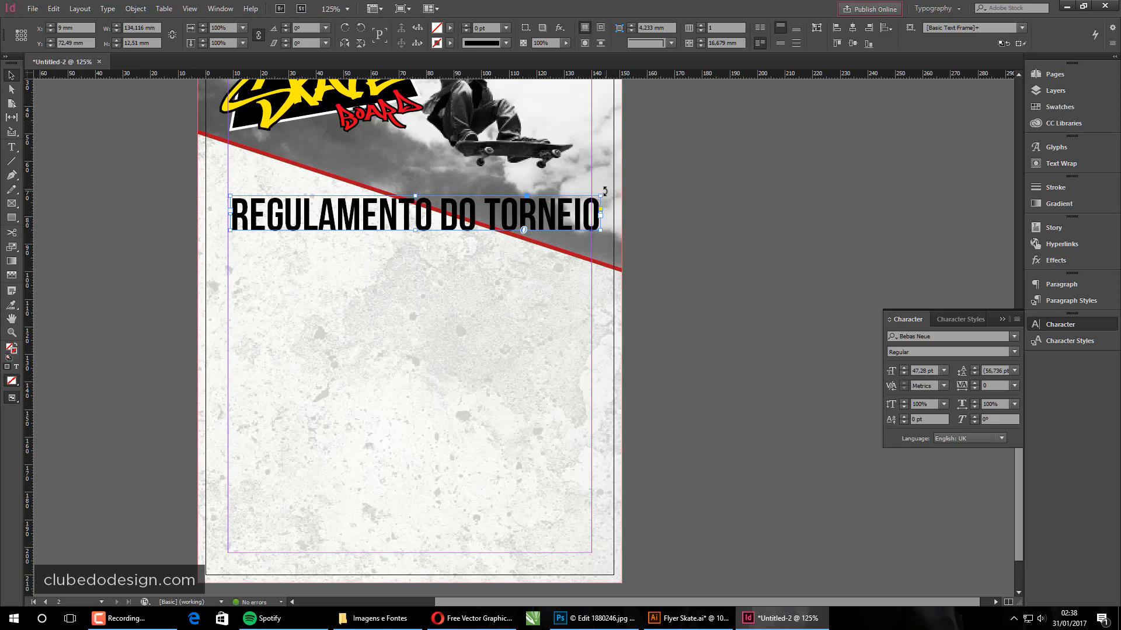
{"action": "left_click_drag", "start_coordinate": [604, 191], "coordinate": [617, 264]}
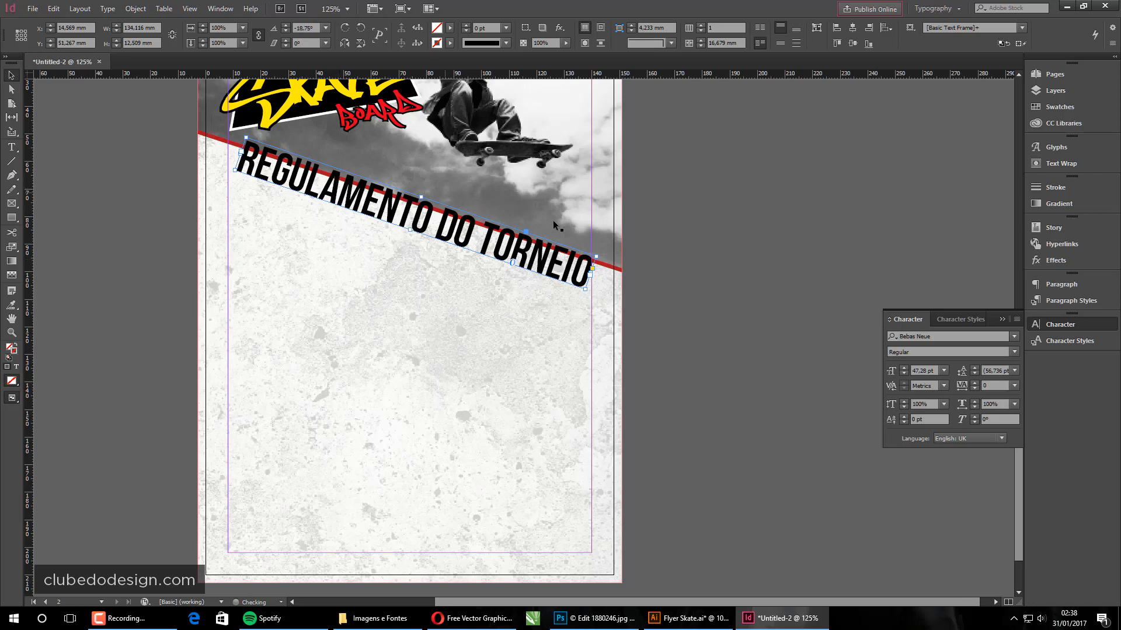
{"action": "left_click", "coordinate": [783, 262]}
{"action": "left_click_drag", "start_coordinate": [470, 248], "coordinate": [465, 270]}
{"action": "left_click", "coordinate": [662, 240]}
{"action": "left_click", "coordinate": [726, 276]}
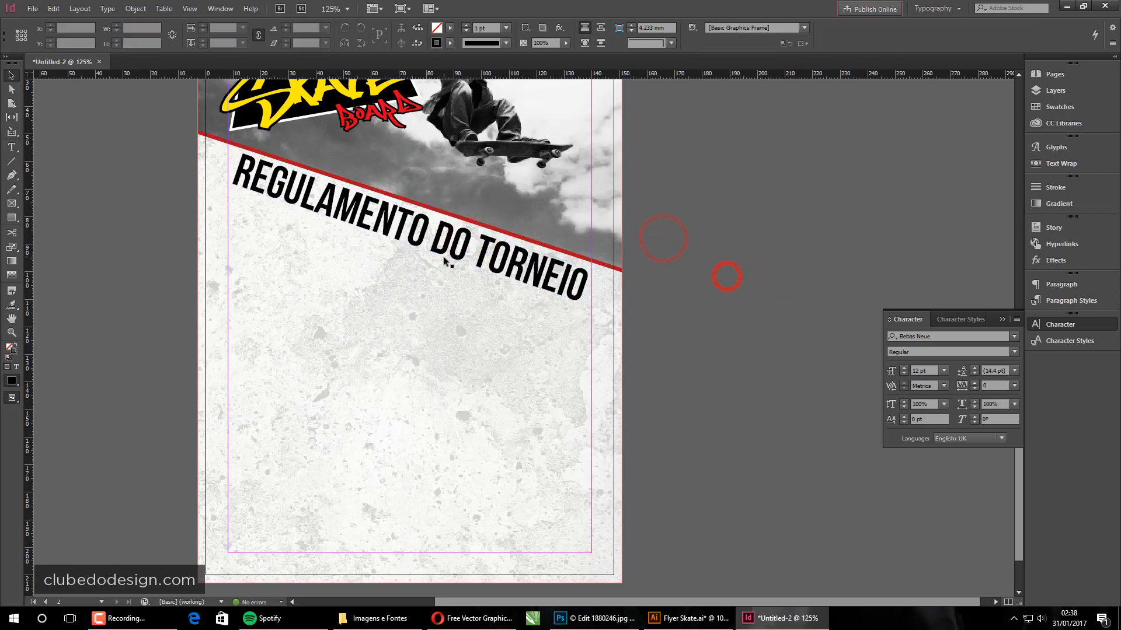
- Fine-tune the title's rotation and position so it runs parallel to the red line and stays inside the page margins
{"action": "left_click", "coordinate": [445, 262]}
{"action": "left_click_drag", "start_coordinate": [582, 310], "coordinate": [593, 315]}
{"action": "left_click", "coordinate": [684, 288]}
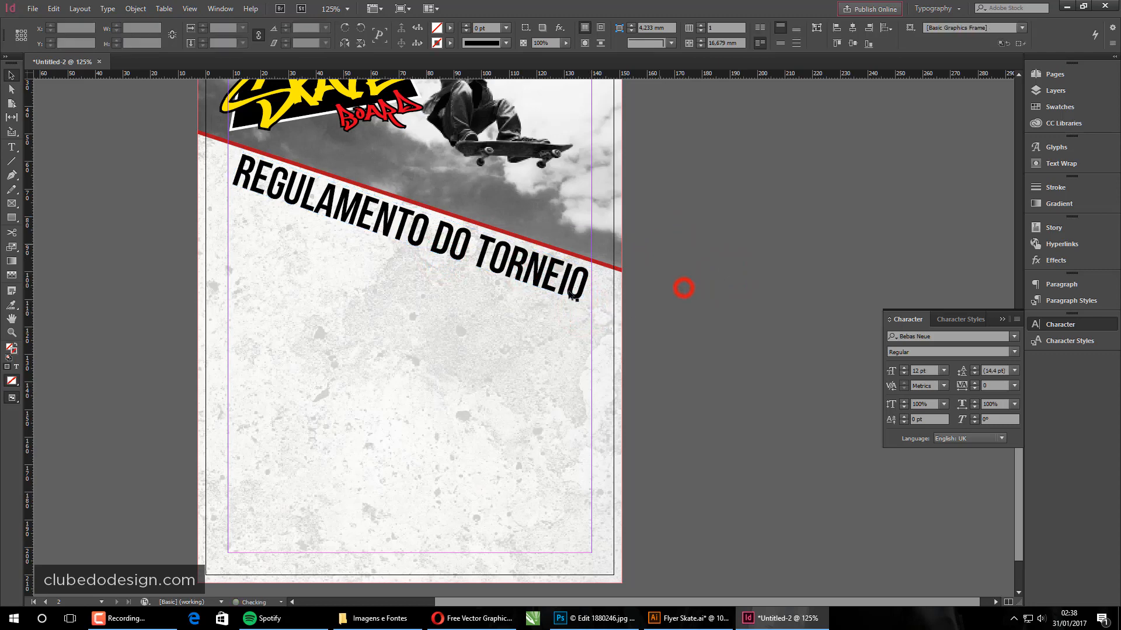
{"action": "left_click_drag", "start_coordinate": [405, 226], "coordinate": [403, 230]}
{"action": "left_click", "coordinate": [666, 248]}
{"action": "left_click", "coordinate": [681, 288]}
{"action": "scroll", "coordinate": [637, 376], "scroll_direction": "up", "scroll_amount": 3}
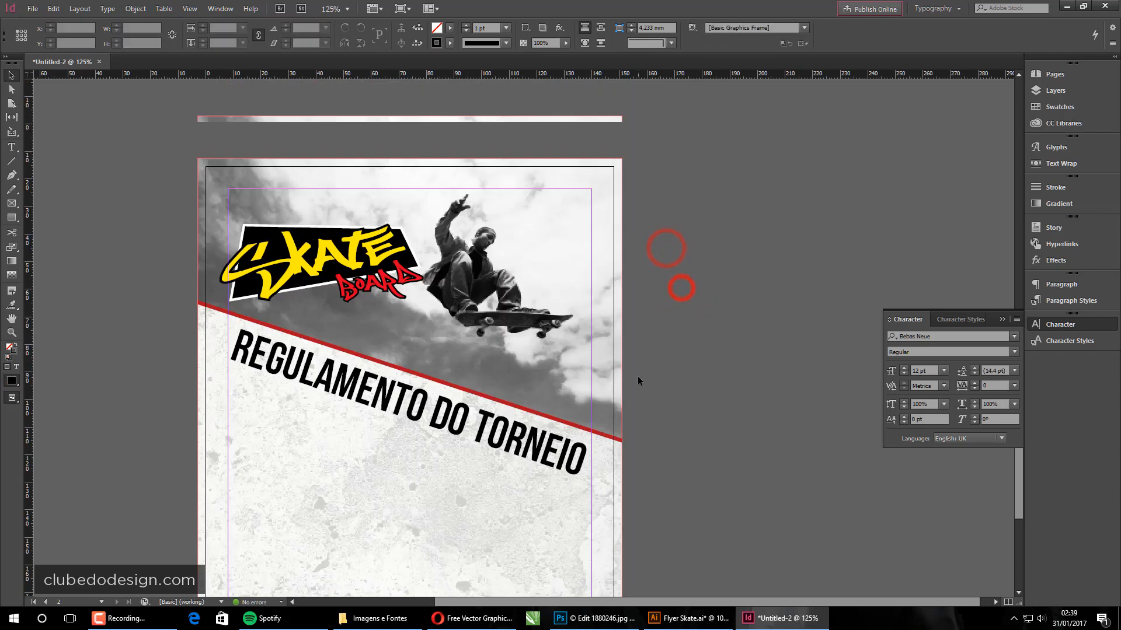
{"action": "scroll", "coordinate": [638, 381], "scroll_direction": "down", "scroll_amount": 3}
{"action": "scroll", "coordinate": [613, 318], "scroll_direction": "up", "scroll_amount": 2}
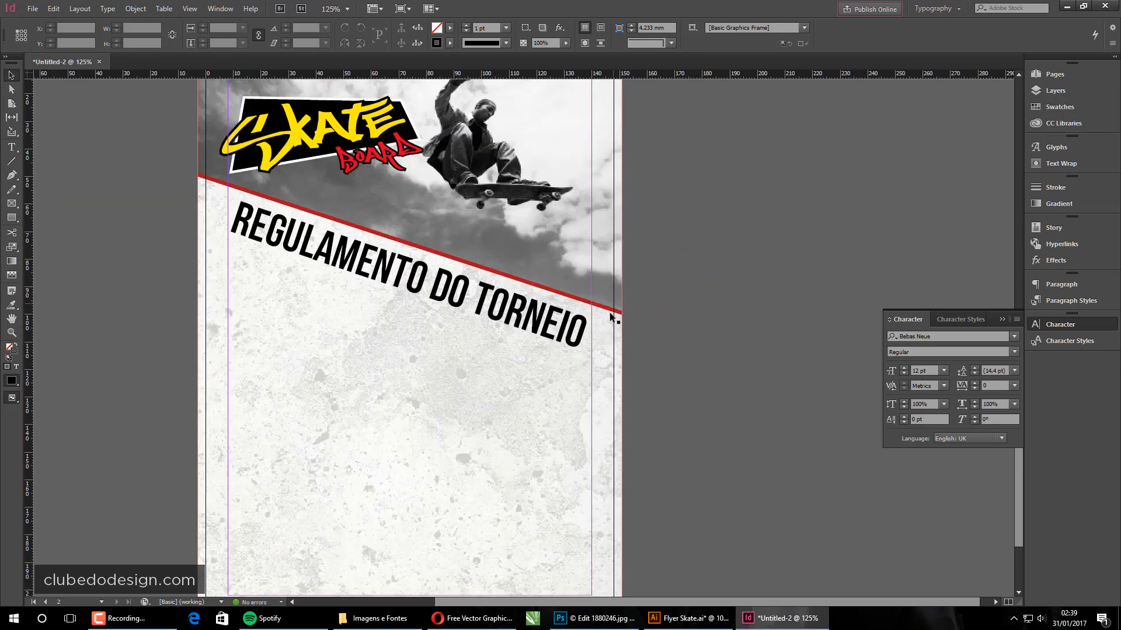
{"action": "scroll", "coordinate": [419, 282], "scroll_direction": "down", "scroll_amount": 1}
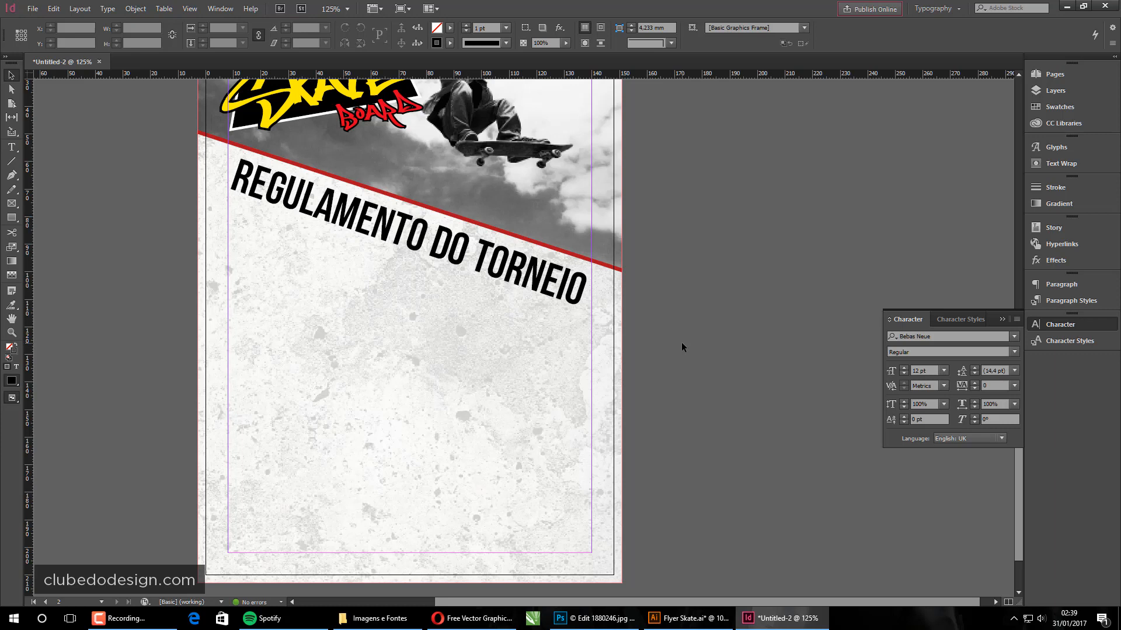
- Draw a text frame about 88,5 × 38 mm below the title from the left margin guide and fill it with placeholder text
{"action": "key", "text": "t"}
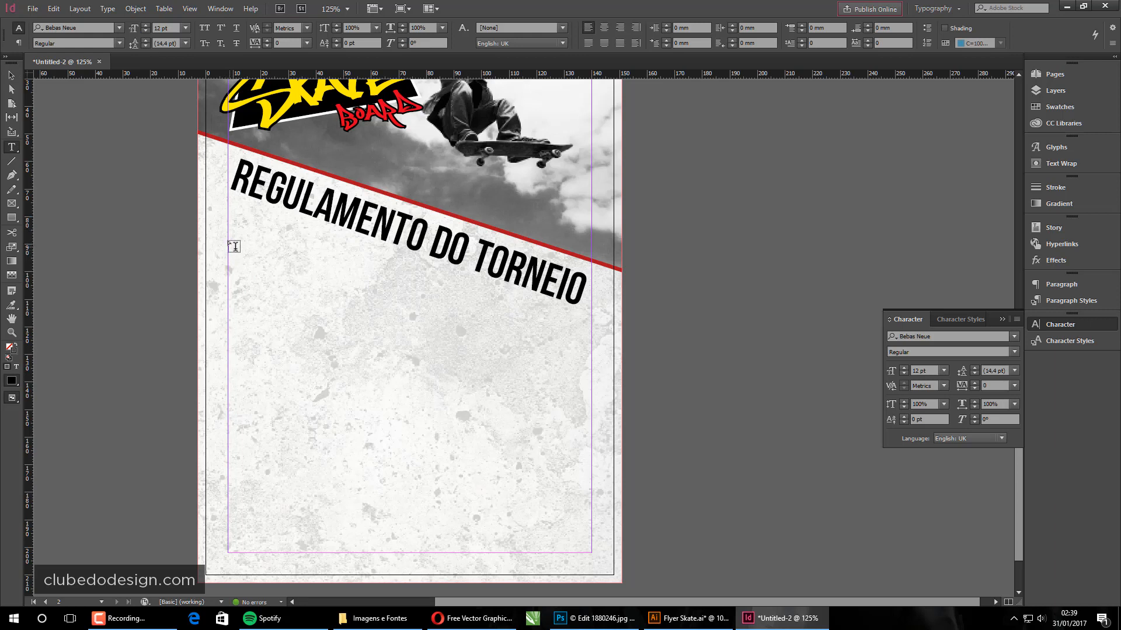
{"action": "left_click_drag", "start_coordinate": [228, 272], "coordinate": [470, 378]}
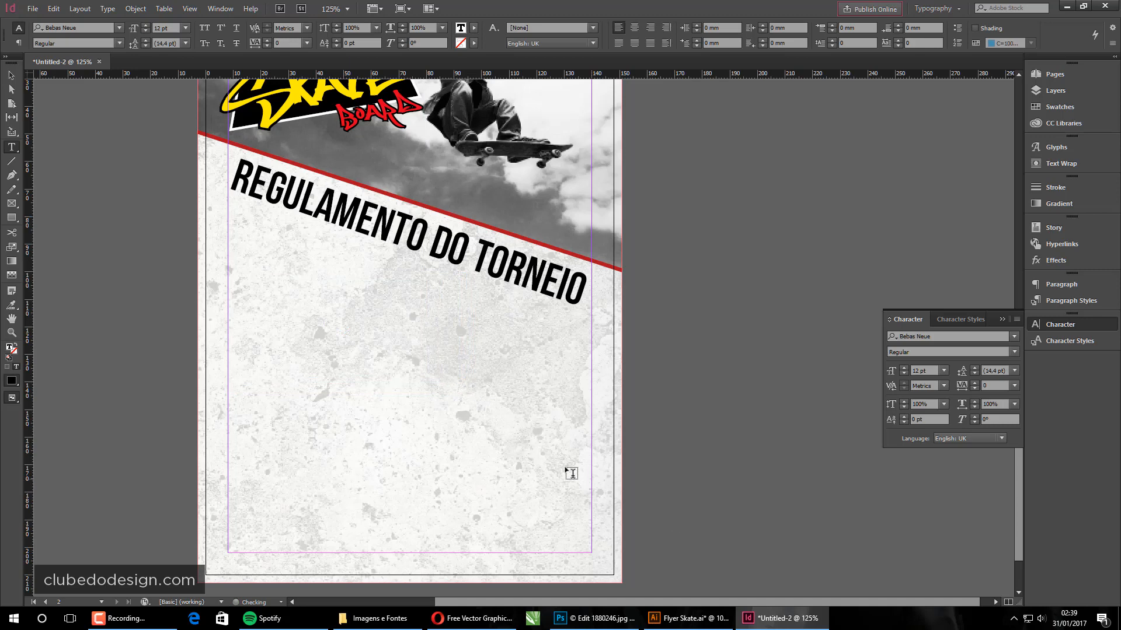
{"action": "right_click", "coordinate": [270, 286]}
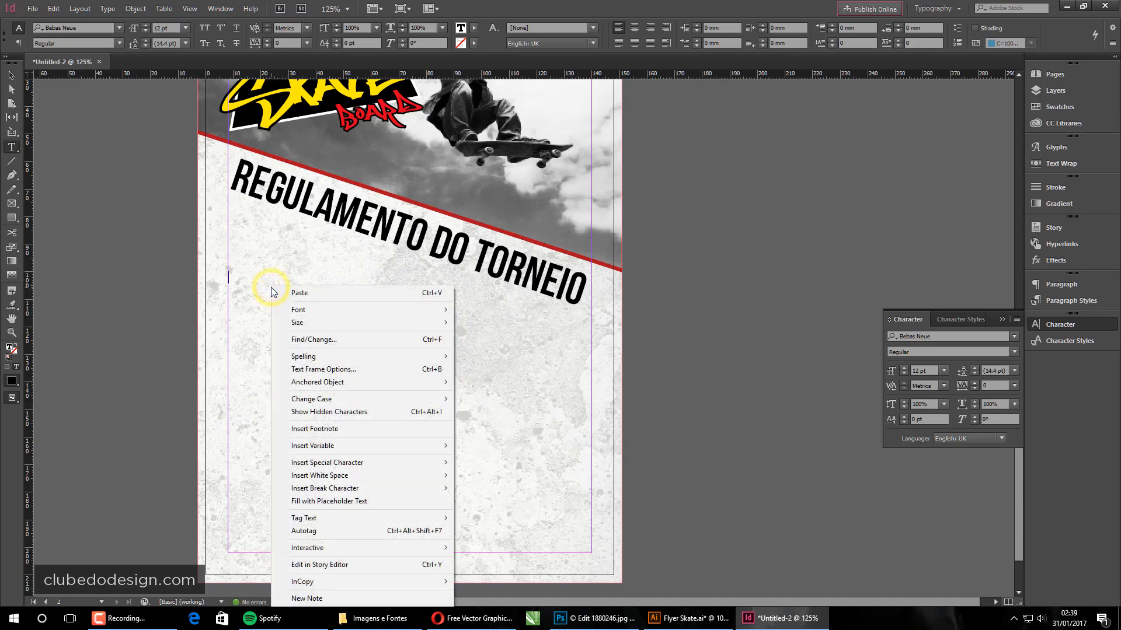
{"action": "left_click", "coordinate": [372, 503]}
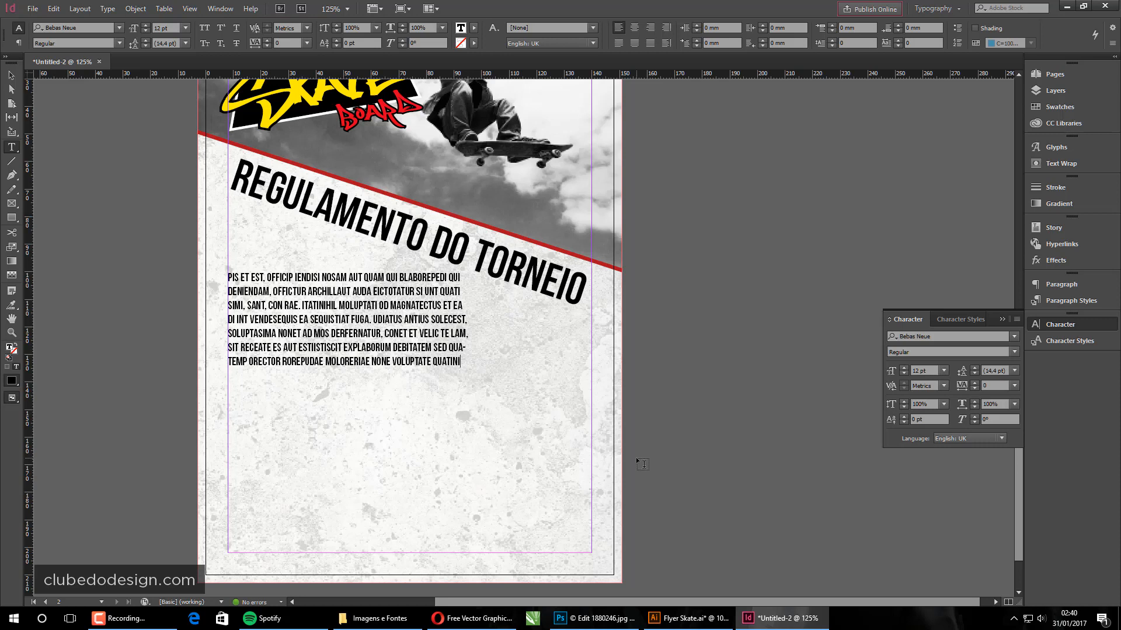
{"action": "key", "text": "Escape"}
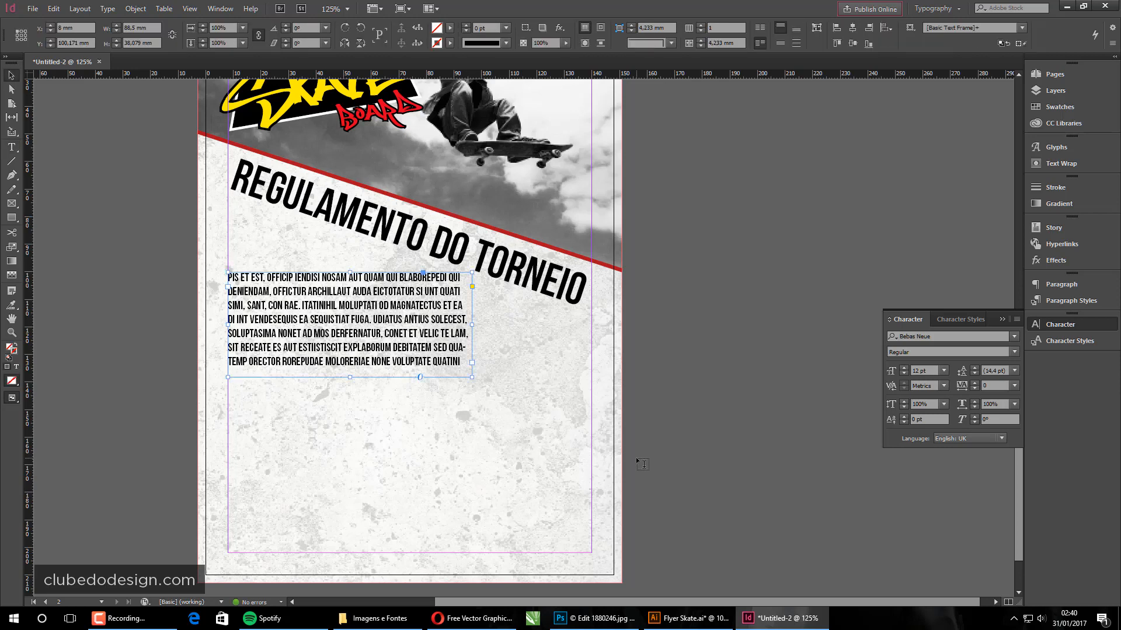
{"action": "left_click_drag", "start_coordinate": [169, 228], "coordinate": [521, 414]}
{"action": "left_click_drag", "start_coordinate": [624, 390], "coordinate": [550, 376]}
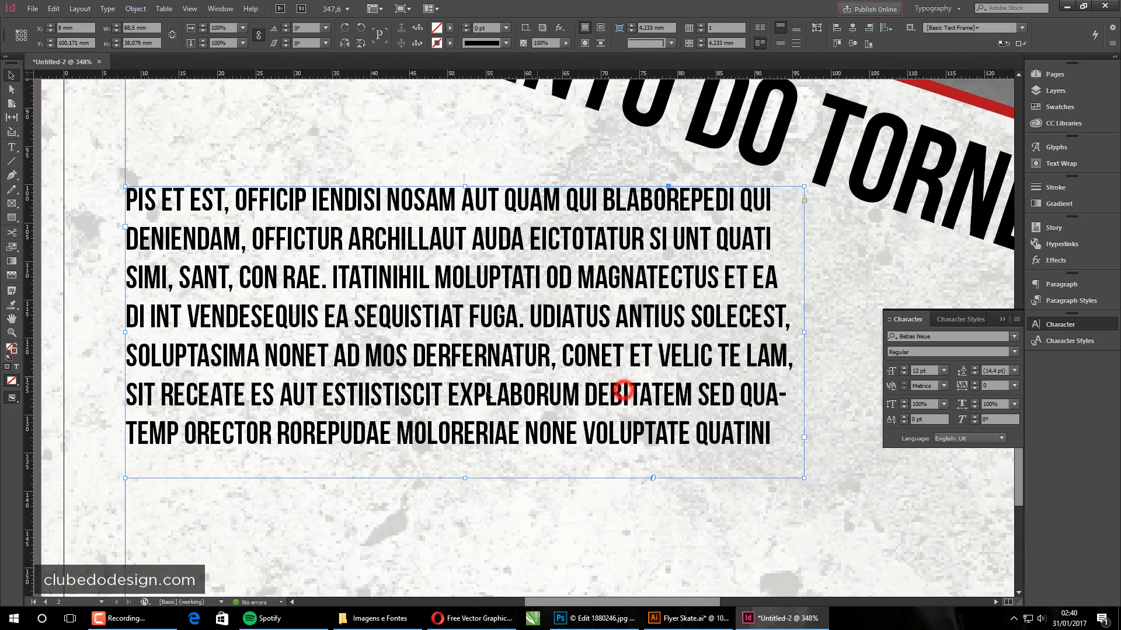
- Break the placeholder text after its first three words and replace that first line with CATEGORIA A
{"action": "double_click", "coordinate": [232, 205]}
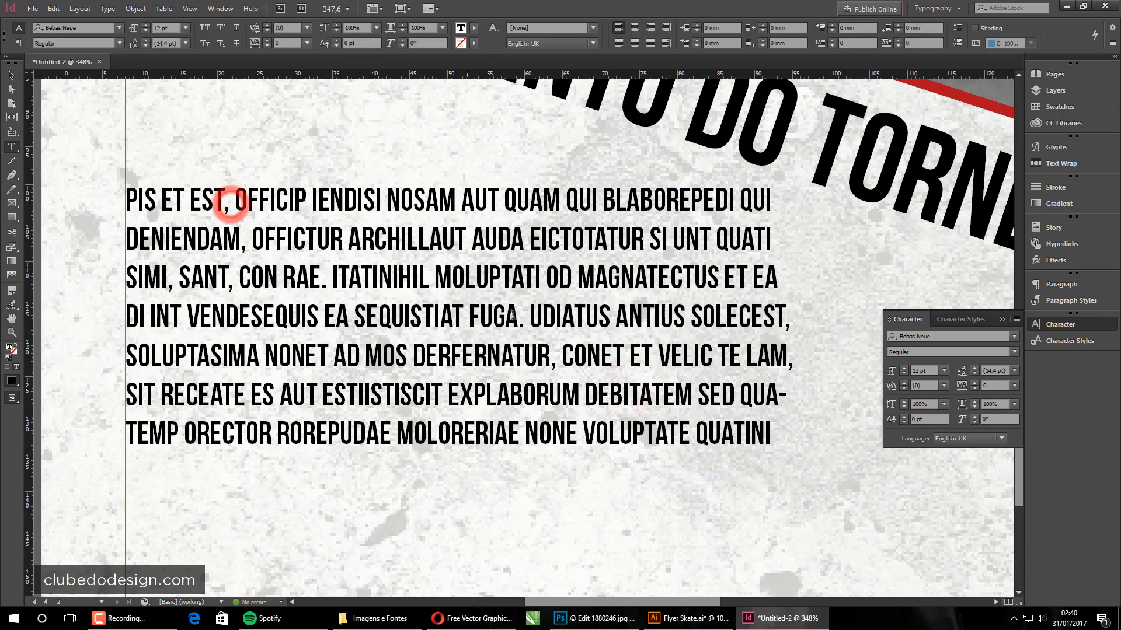
{"action": "key", "text": "Return"}
{"action": "key", "text": "Delete"}
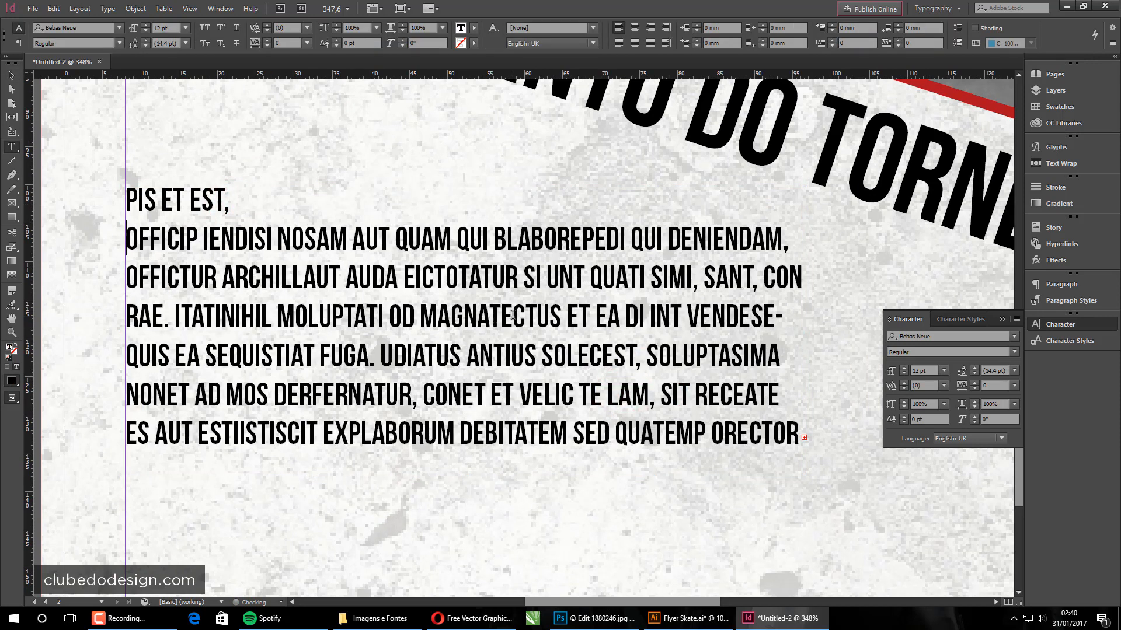
{"action": "key", "text": "Up"}
{"action": "key", "text": "shift+End"}
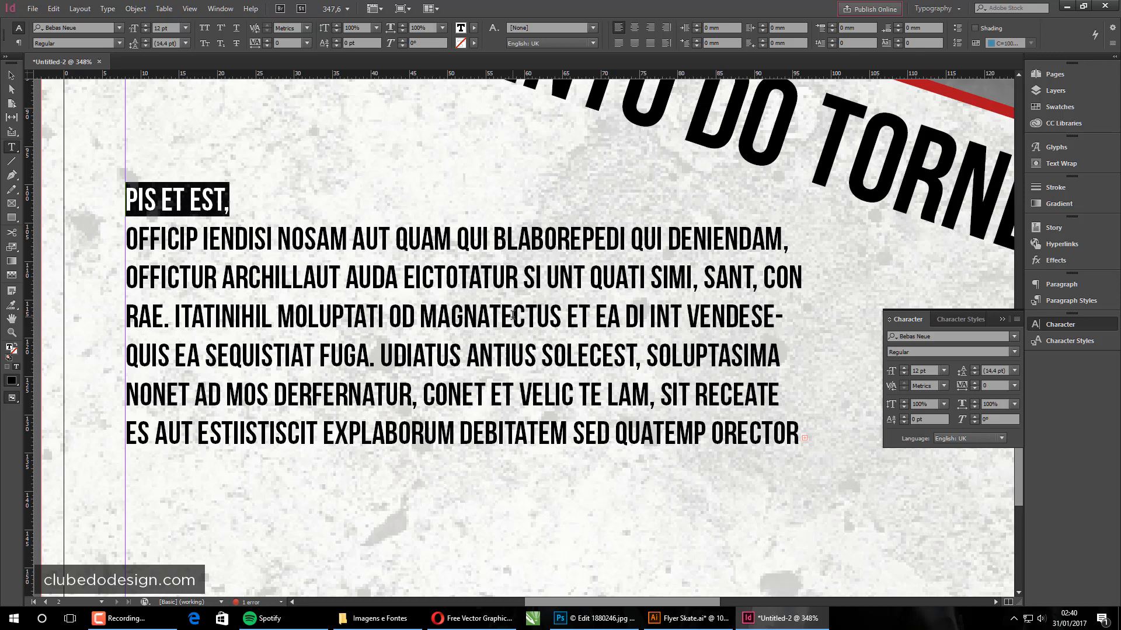
{"action": "type", "text": "CATEGORIA "}
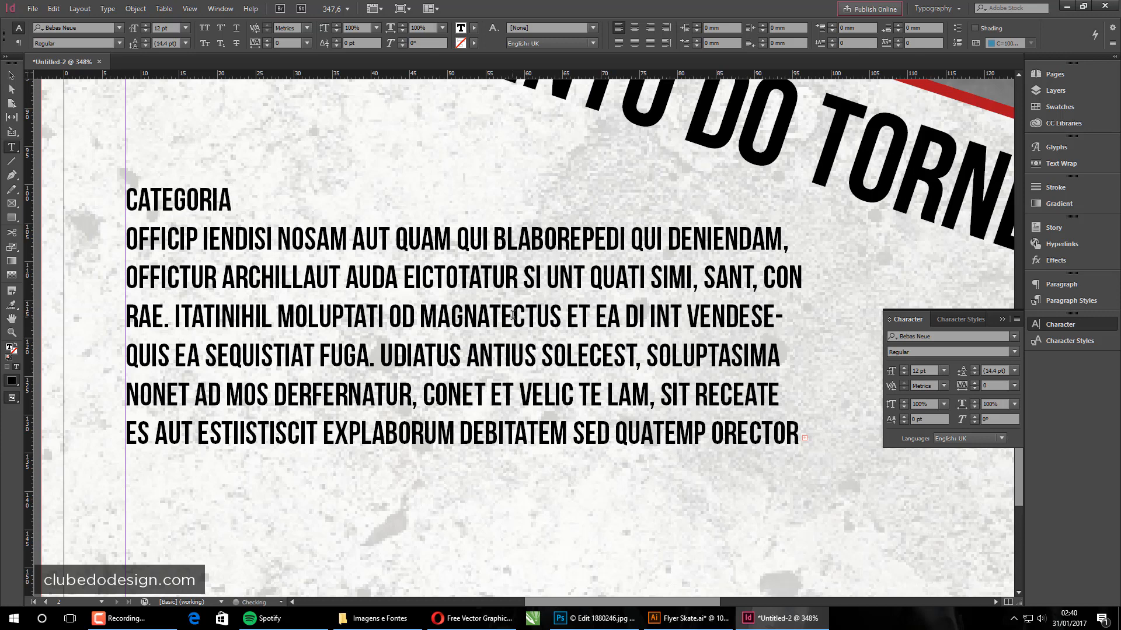
{"action": "type", "text": "A"}
- Create a new paragraph style from the CATEGORIA A heading and name it Título
{"action": "key", "text": "shift+Home"}
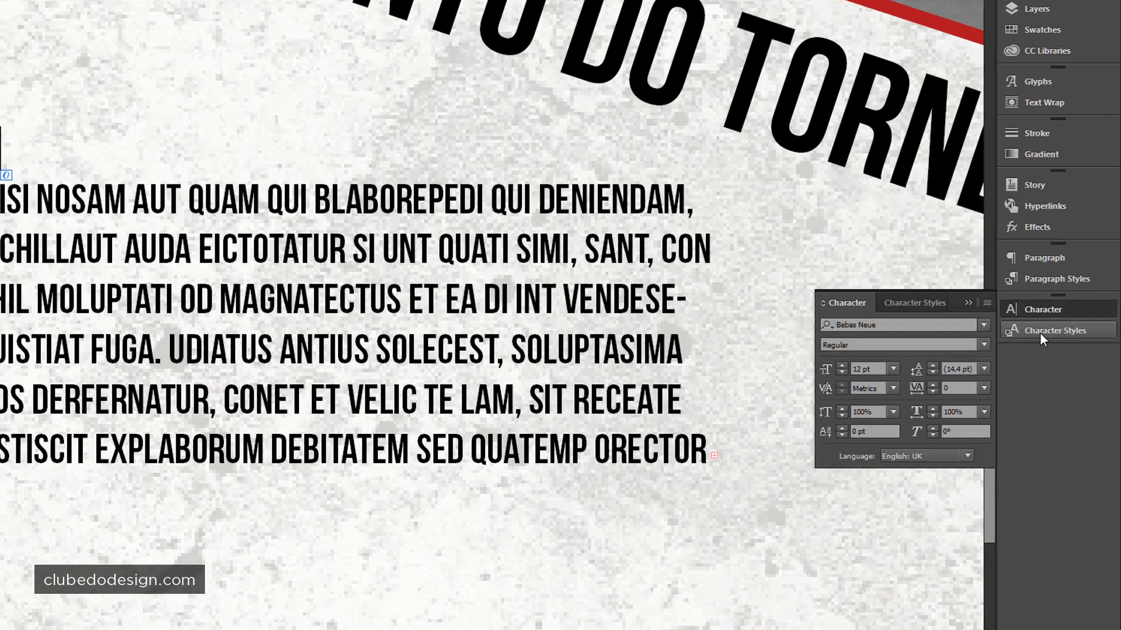
{"action": "left_click", "coordinate": [1057, 278]}
{"action": "left_click_drag", "start_coordinate": [887, 246], "coordinate": [731, 125]}
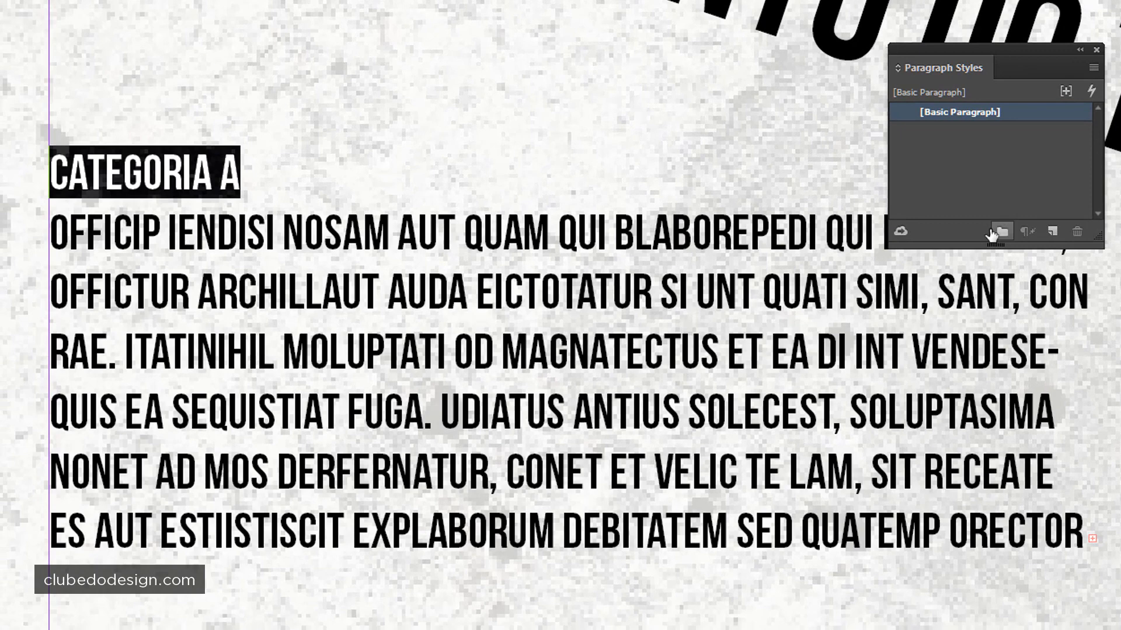
{"action": "left_click", "coordinate": [1052, 231]}
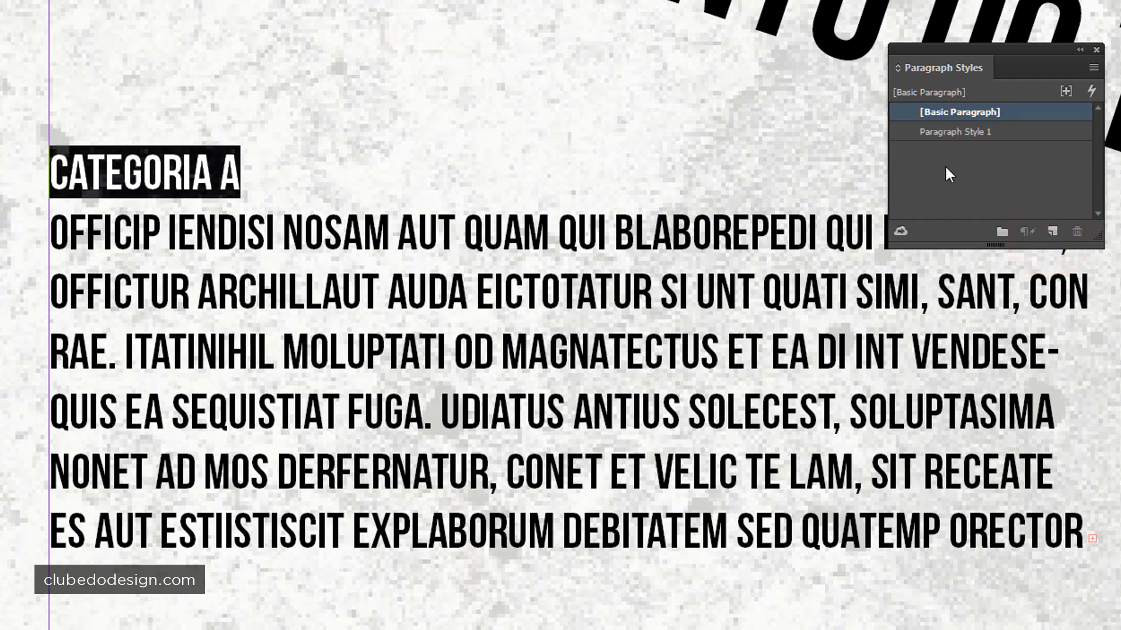
{"action": "double_click", "coordinate": [951, 130]}
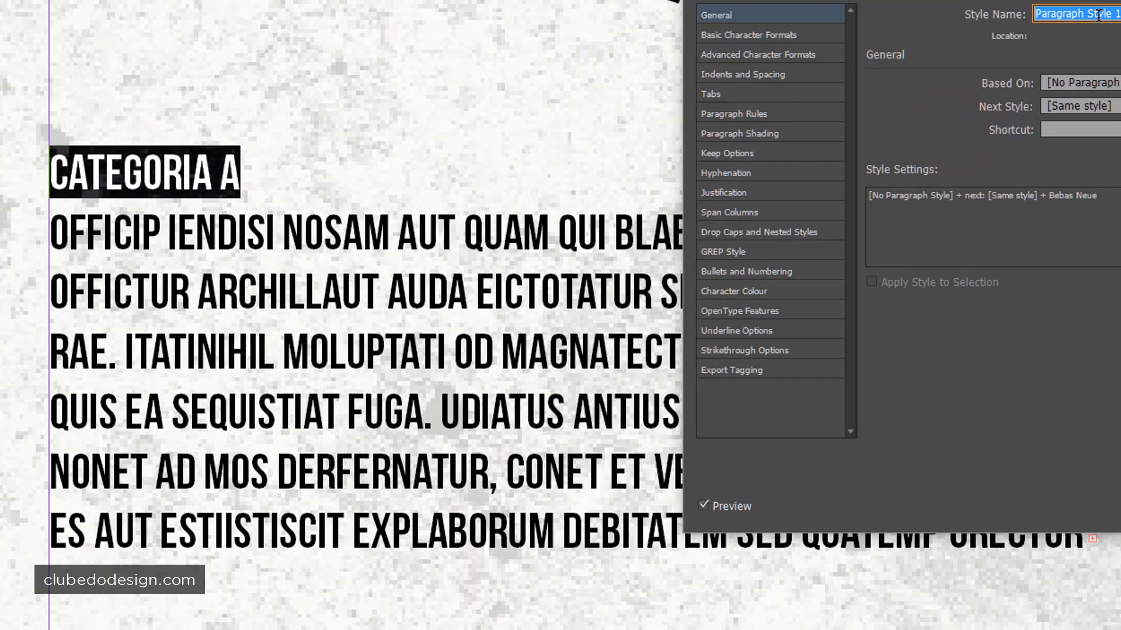
{"action": "left_click_drag", "start_coordinate": [1119, 1], "coordinate": [1020, 57]}
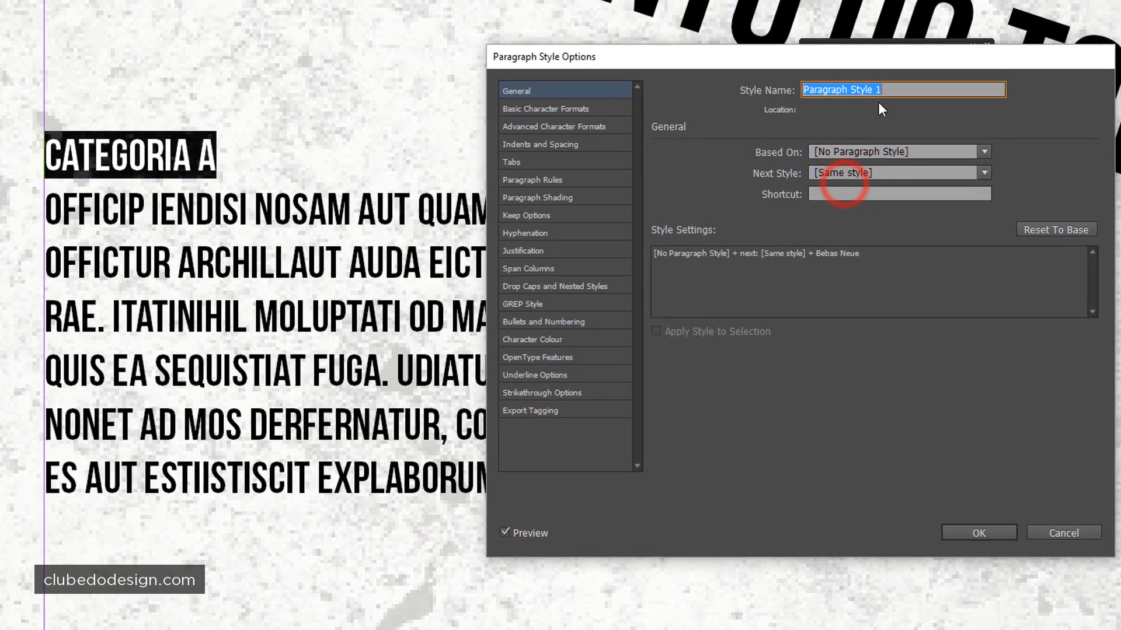
{"action": "left_click", "coordinate": [886, 87]}
{"action": "key", "text": "ctrl+a"}
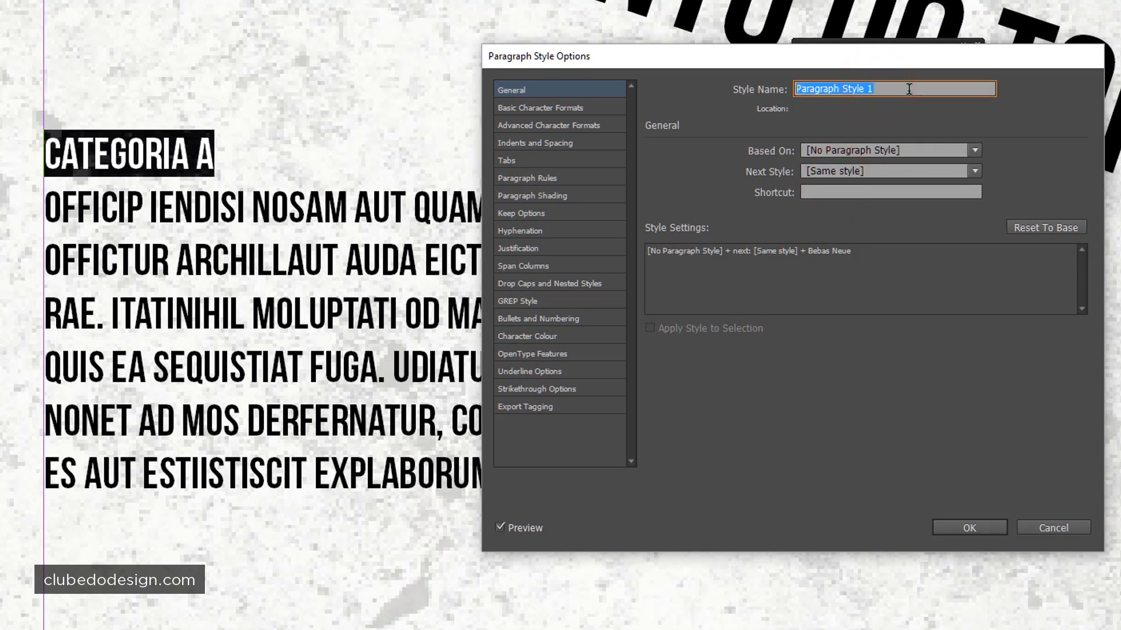
{"action": "type", "text": "tO"}
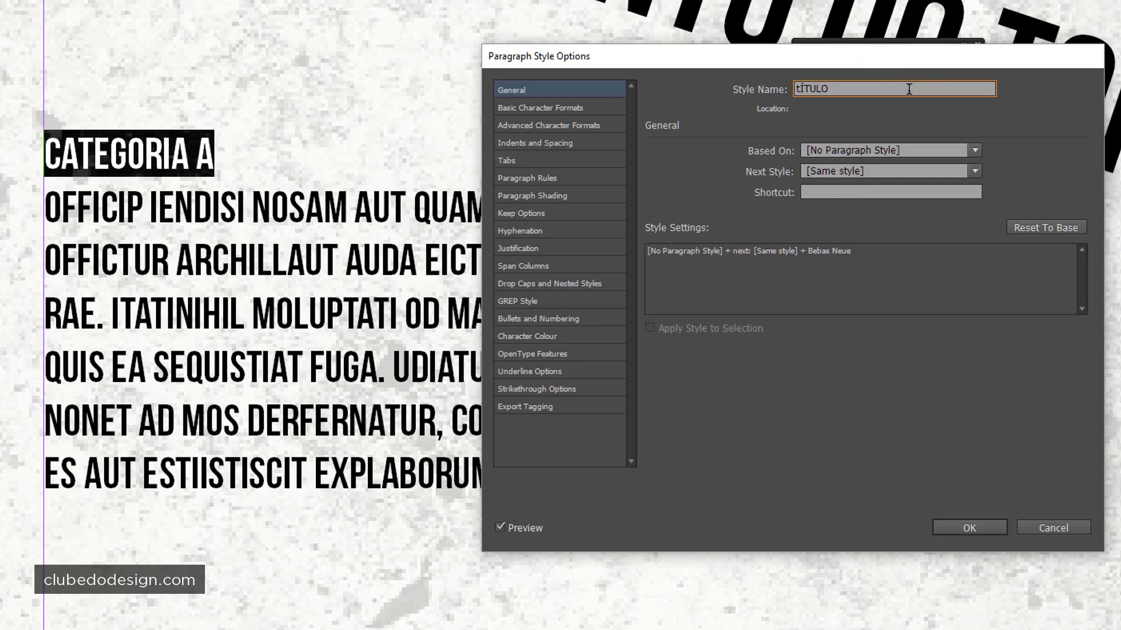
{"action": "key", "text": "ctrl+a"}
{"action": "type", "text": "T"}
- Set the Título style's font size to 16 pt
{"action": "left_click", "coordinate": [546, 110]}
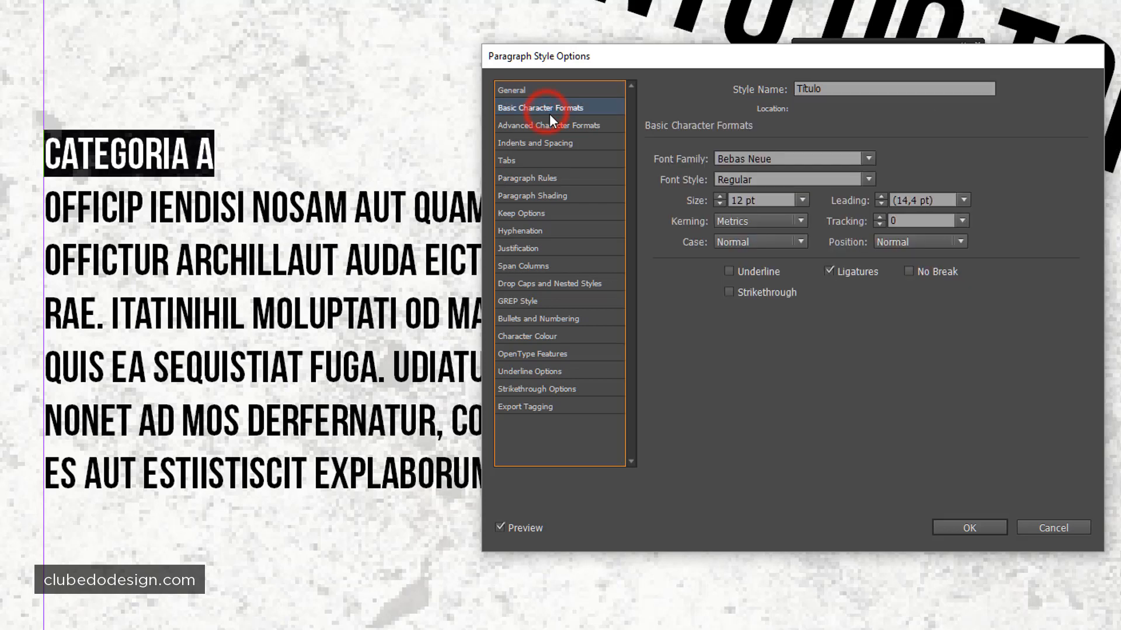
{"action": "left_click", "coordinate": [718, 196]}
{"action": "left_click", "coordinate": [718, 196]}
{"action": "left_click", "coordinate": [718, 196]}
{"action": "left_click", "coordinate": [718, 196]}
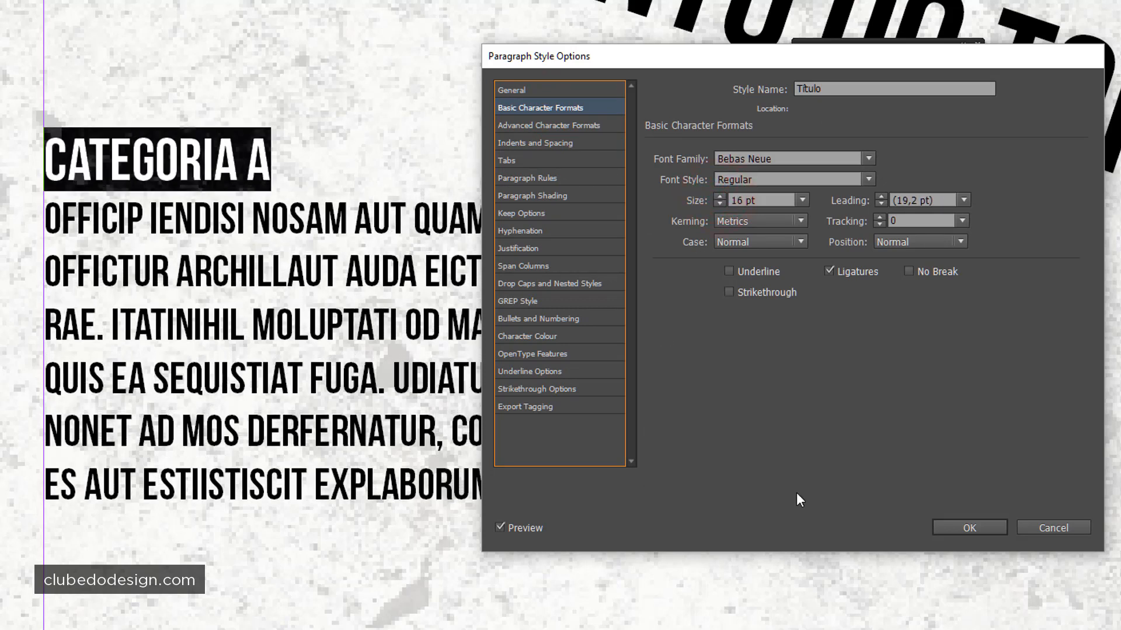
- Give the Título style a space after of 2 mm and accept the style options
{"action": "left_click", "coordinate": [547, 125]}
{"action": "left_click", "coordinate": [532, 142]}
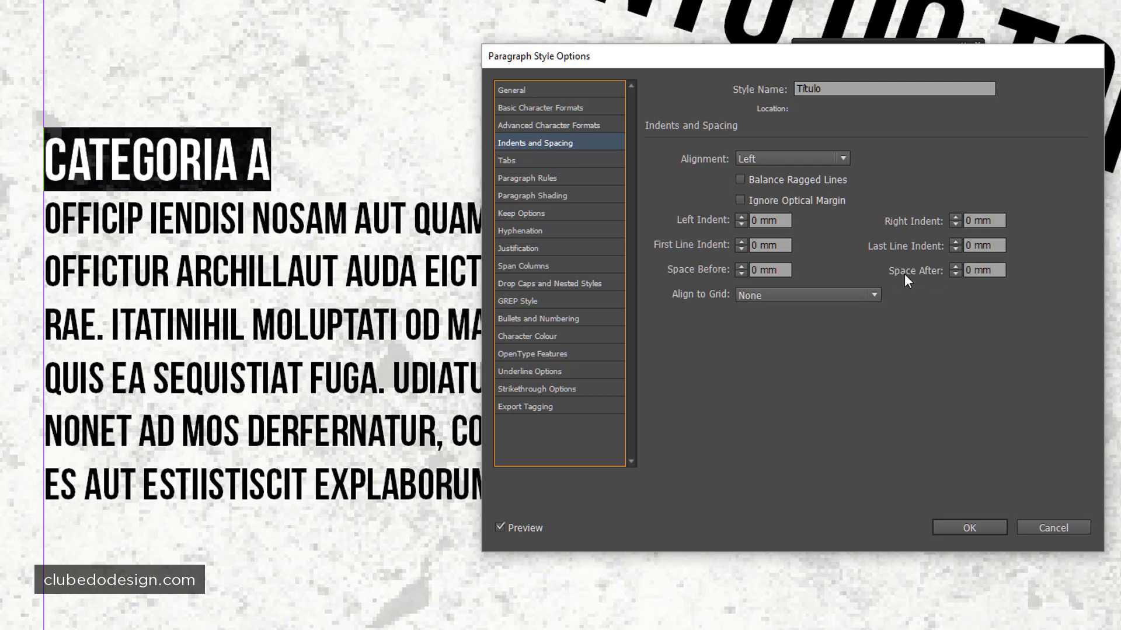
{"action": "left_click", "coordinate": [954, 266]}
{"action": "left_click", "coordinate": [954, 266]}
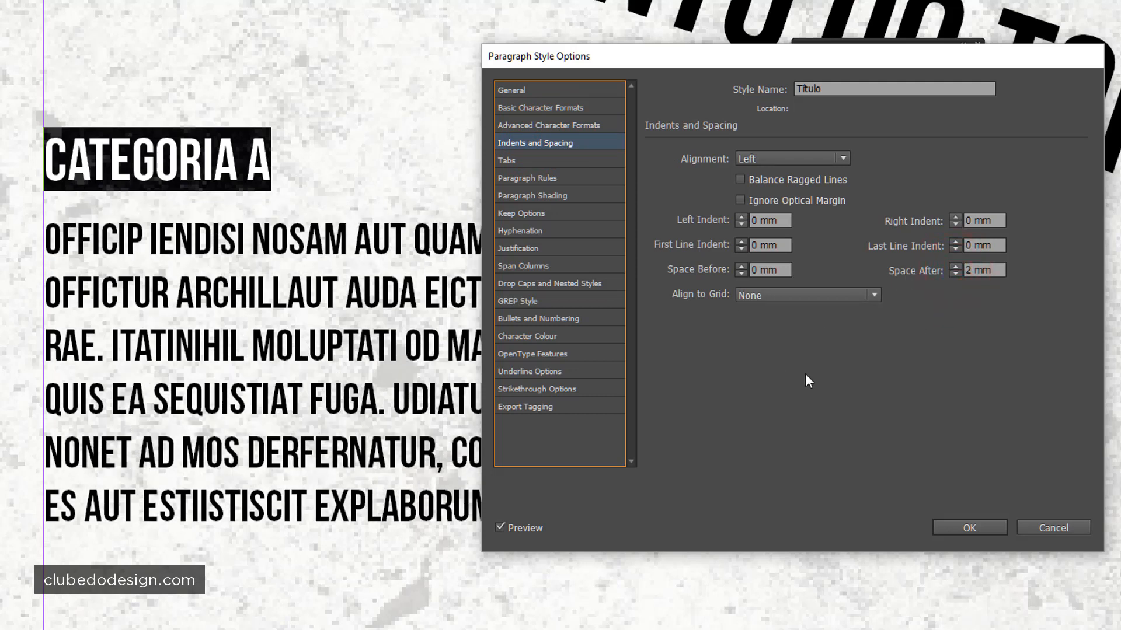
{"action": "left_click", "coordinate": [995, 528]}
- Try the Título style on the paragraph below CATEGORIA A and switch it back to [Basic Paragraph]
{"action": "left_click", "coordinate": [230, 300]}
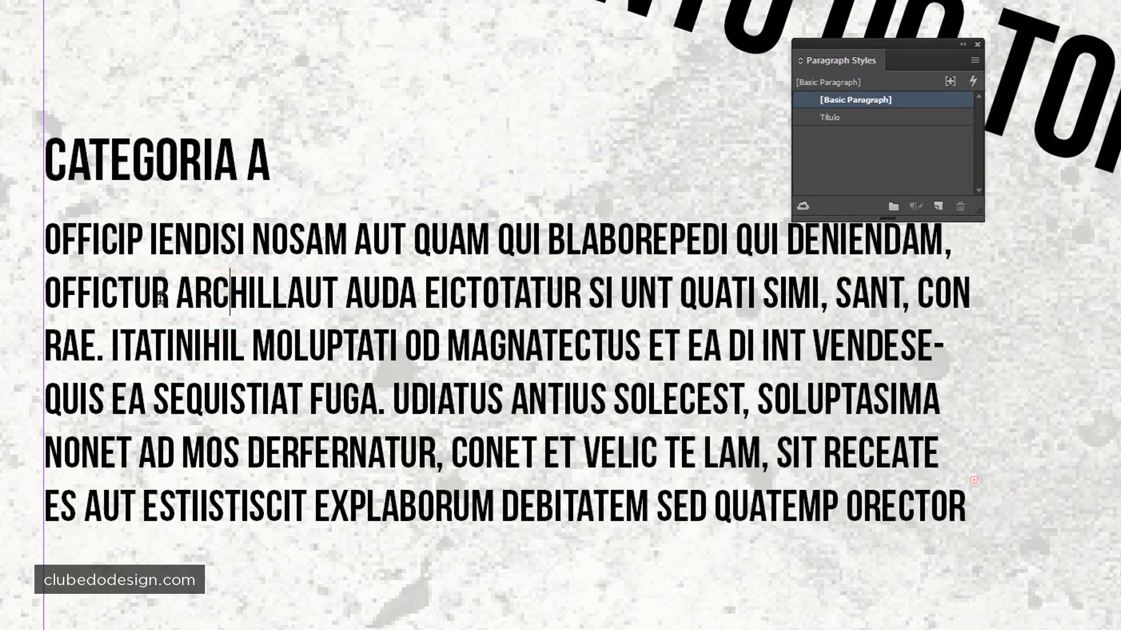
{"action": "left_click", "coordinate": [214, 263]}
{"action": "left_click", "coordinate": [334, 248]}
{"action": "left_click", "coordinate": [911, 117]}
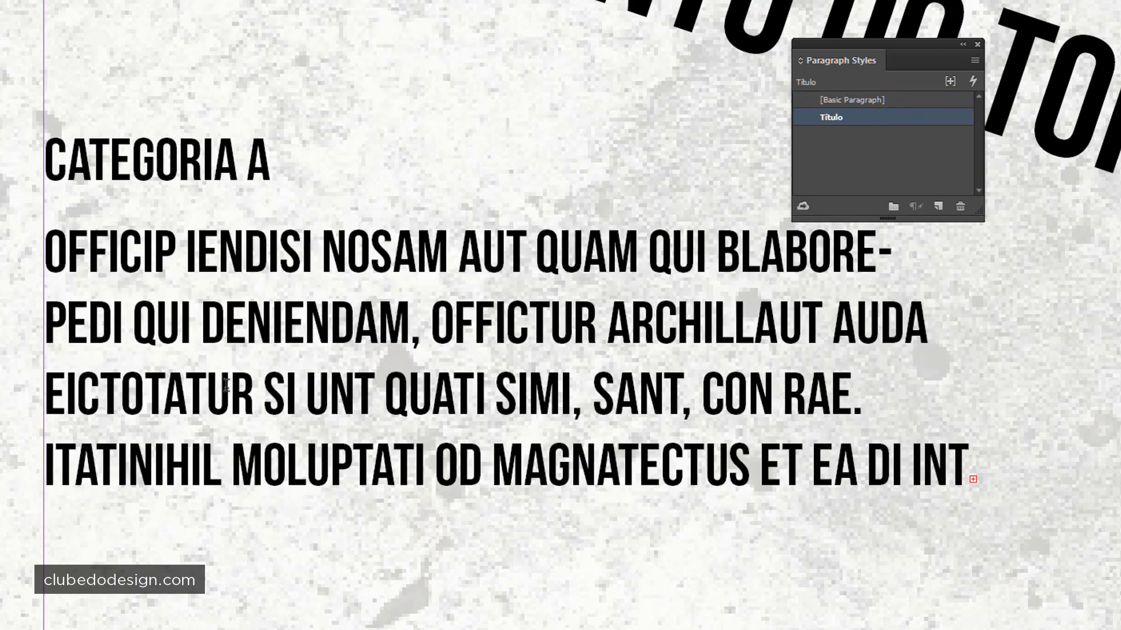
{"action": "left_click", "coordinate": [901, 98]}
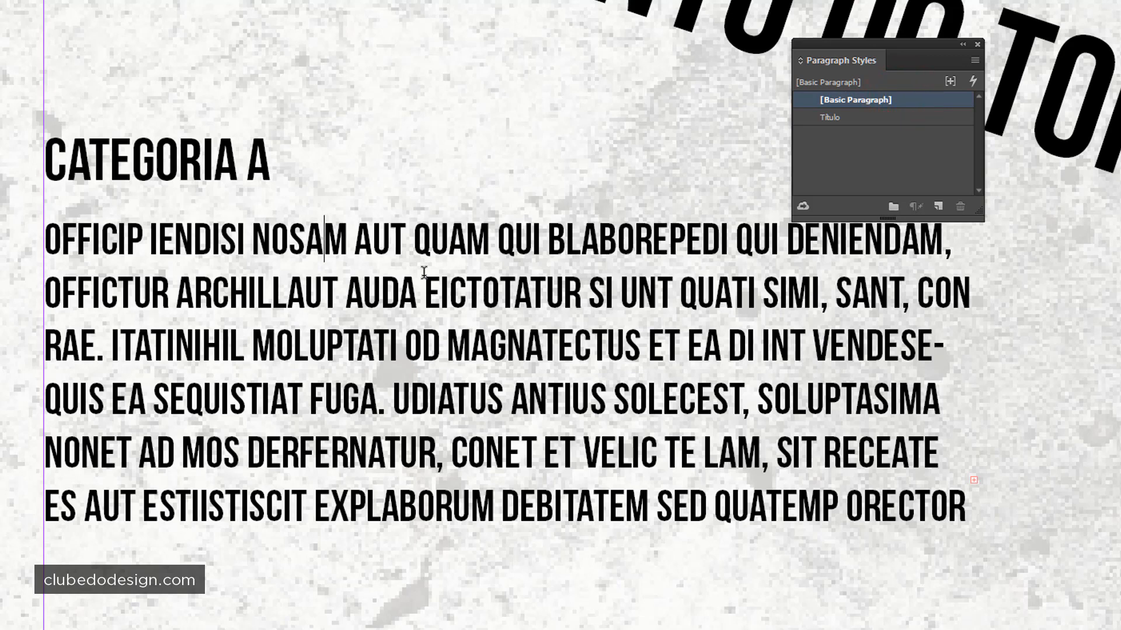
- Fit the text frame's height to its content so all the placeholder text fits, and resume editing the body text
{"action": "left_click_drag", "start_coordinate": [46, 243], "coordinate": [1036, 531]}
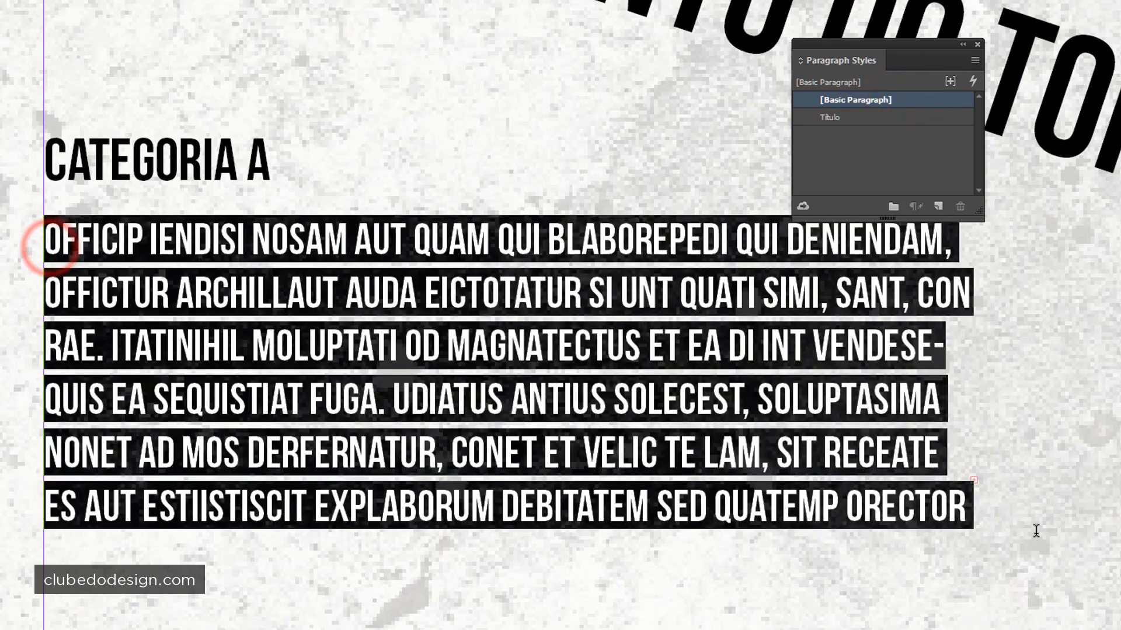
{"action": "key", "text": "Escape"}
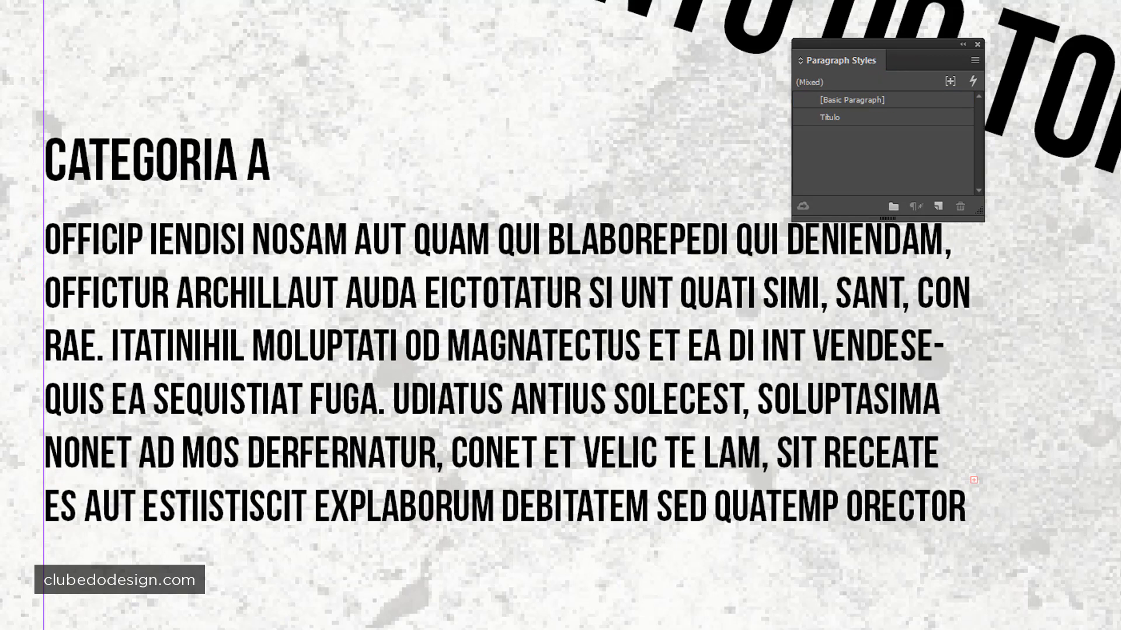
{"action": "double_click", "coordinate": [507, 535]}
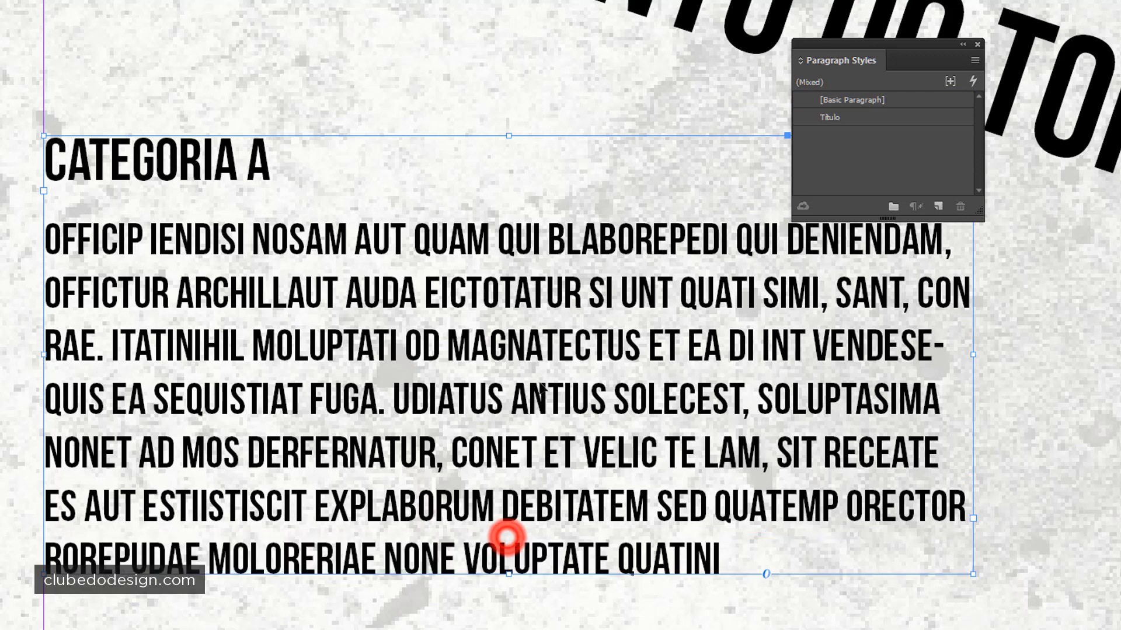
{"action": "double_click", "coordinate": [507, 464]}
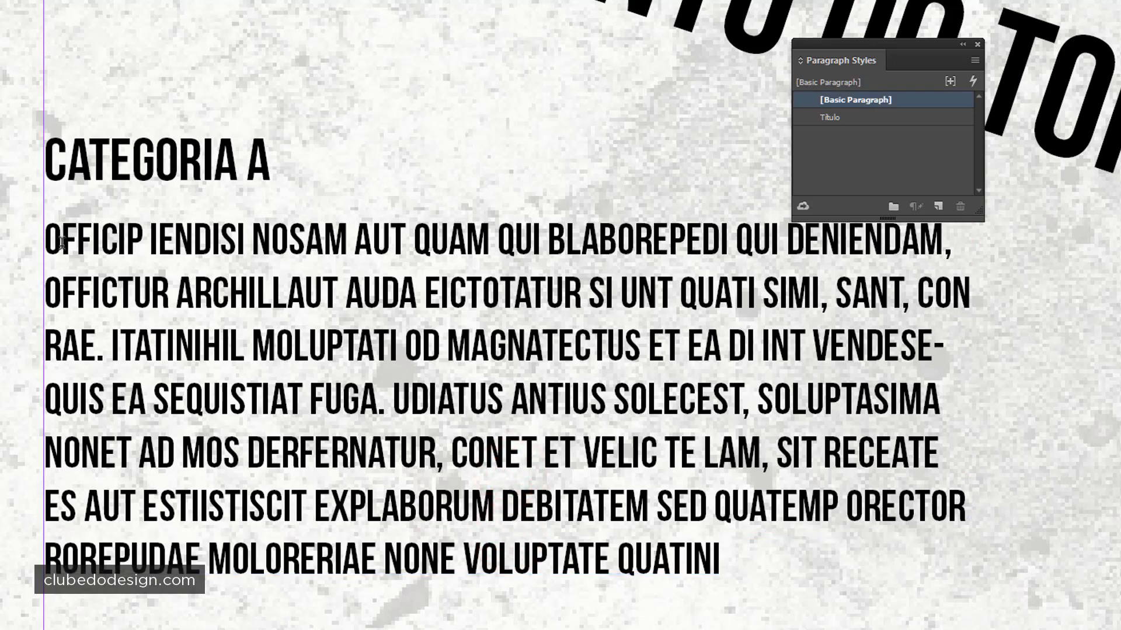
- Create a new paragraph style from the body text below CATEGORIA A and name it Corpo
{"action": "mouse_move", "coordinate": [49, 239]}
{"action": "left_mouse_down"}
{"action": "mouse_move", "coordinate": [666, 350]}
{"action": "mouse_move", "coordinate": [746, 579]}
{"action": "left_mouse_up"}
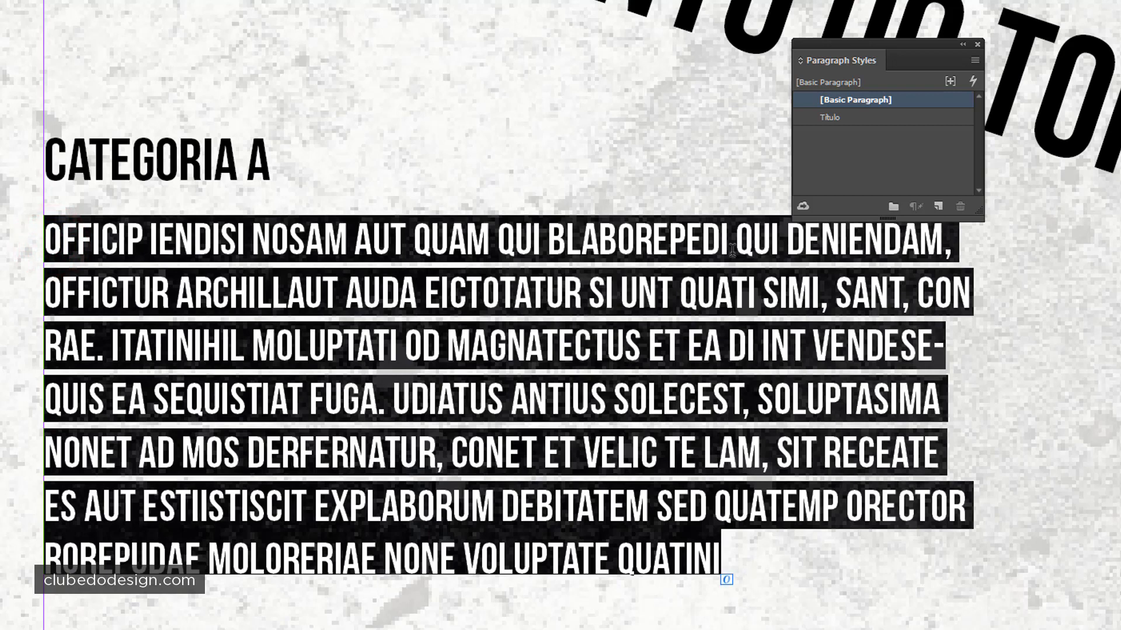
{"action": "left_click", "coordinate": [938, 206]}
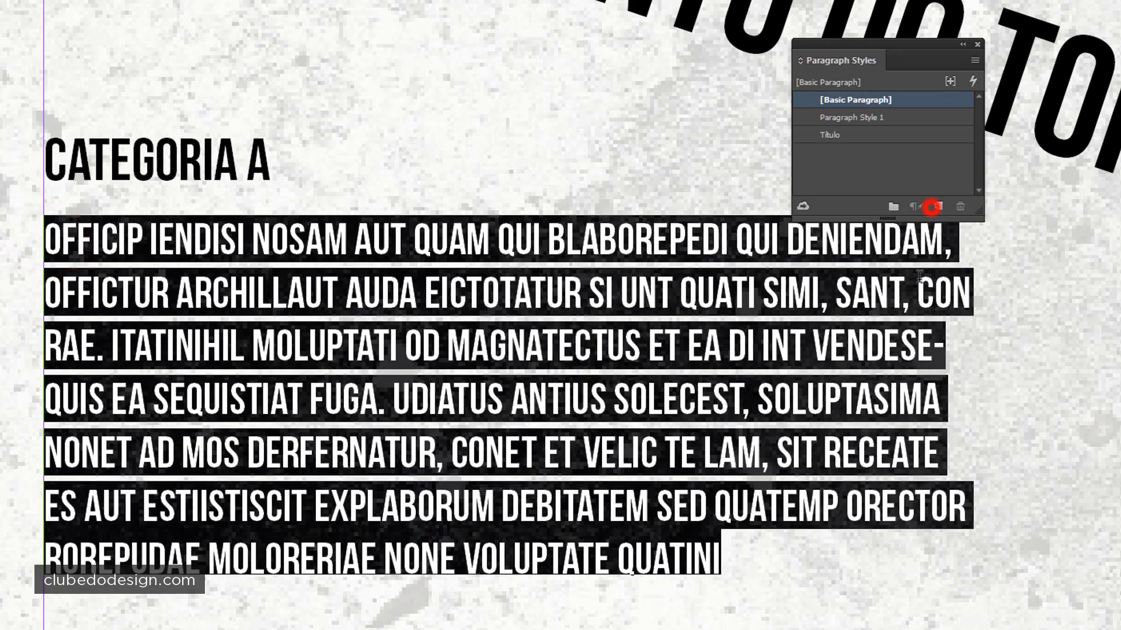
{"action": "double_click", "coordinate": [944, 116]}
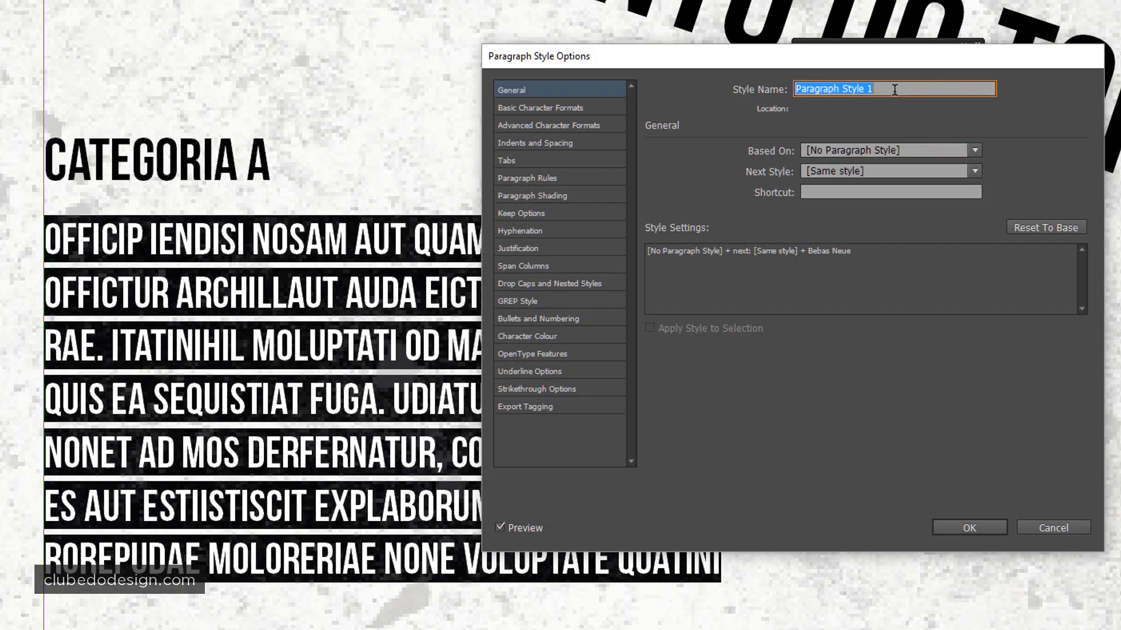
{"action": "left_click", "coordinate": [894, 89]}
{"action": "type", "text": "Corpo"}
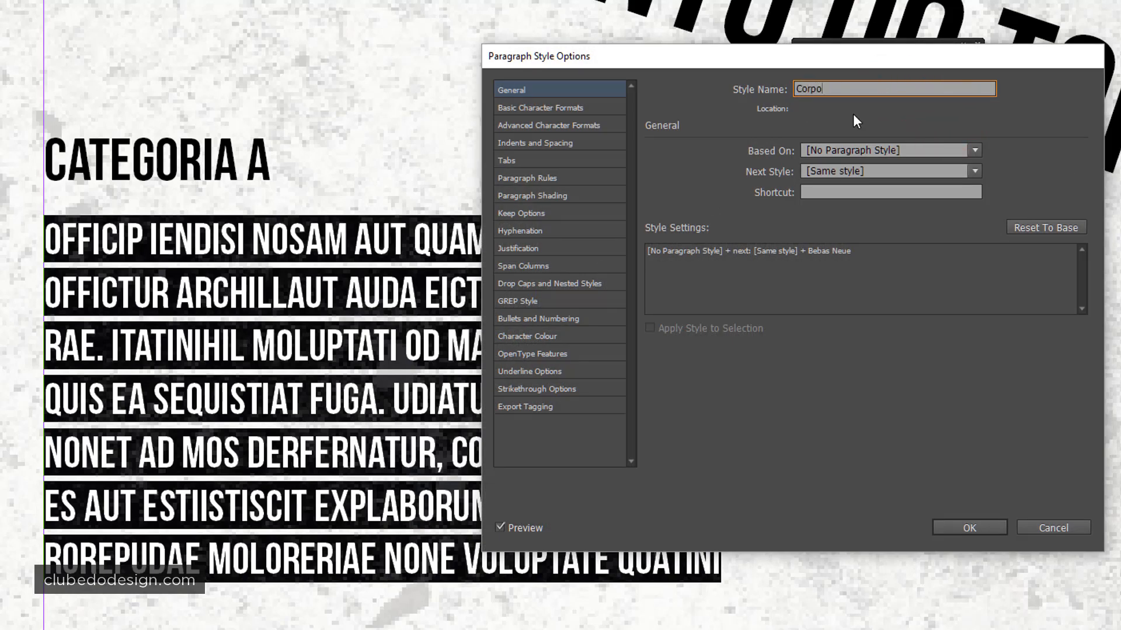
- Set the Corpo style's font to Segoe UI Regular at 10 pt and accept the style options
{"action": "left_click", "coordinate": [559, 108]}
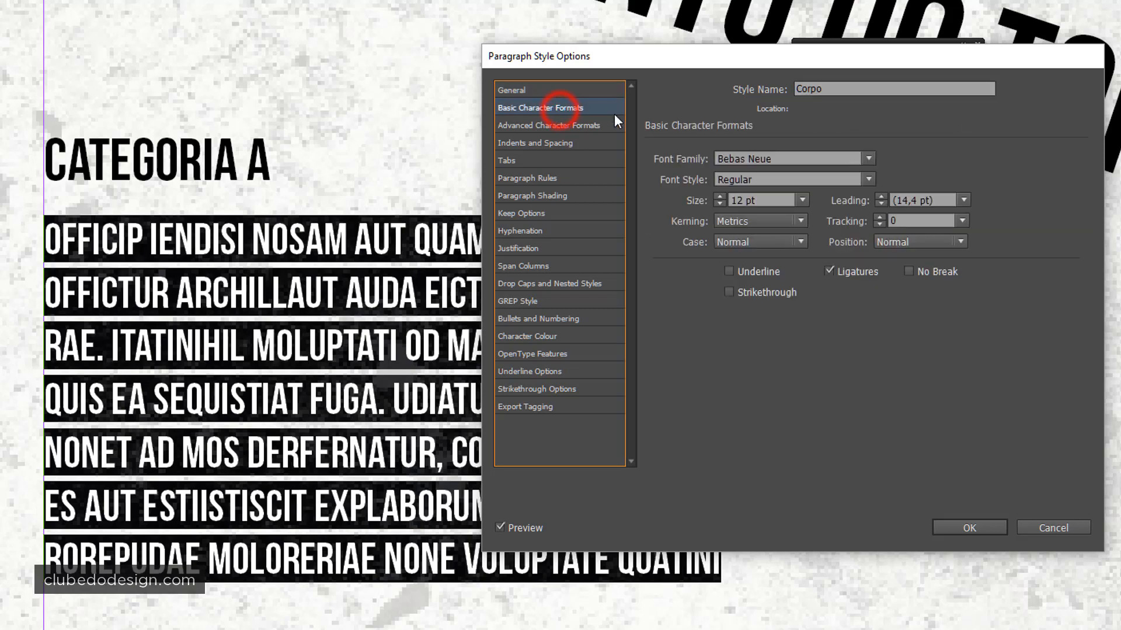
{"action": "left_click", "coordinate": [792, 160]}
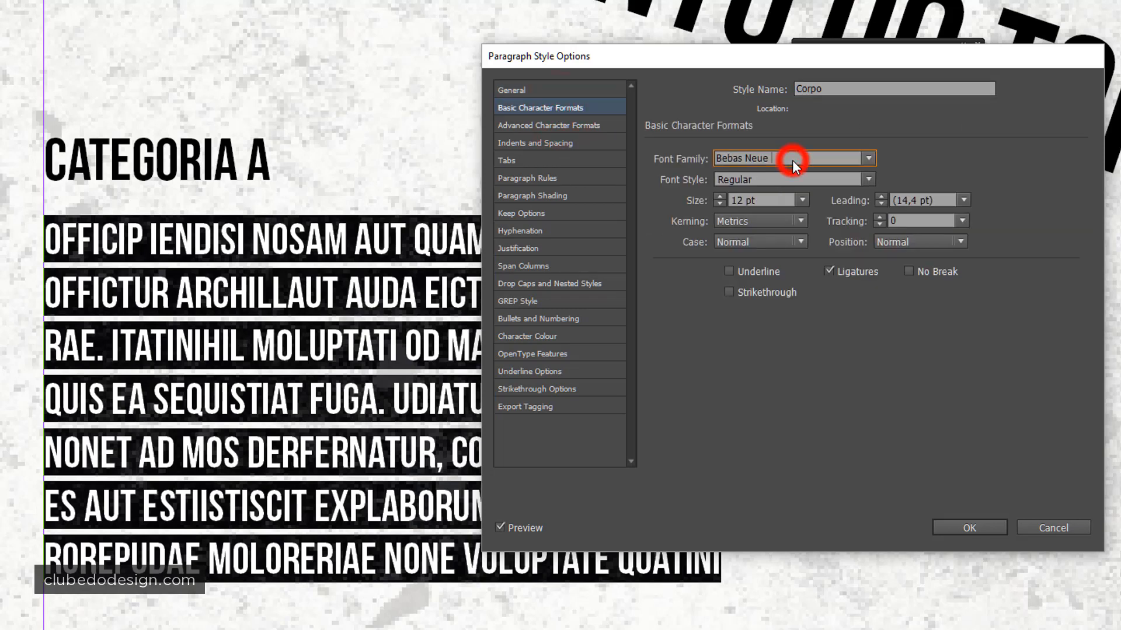
{"action": "type", "text": "Segoe UI"}
{"action": "left_click", "coordinate": [817, 178]}
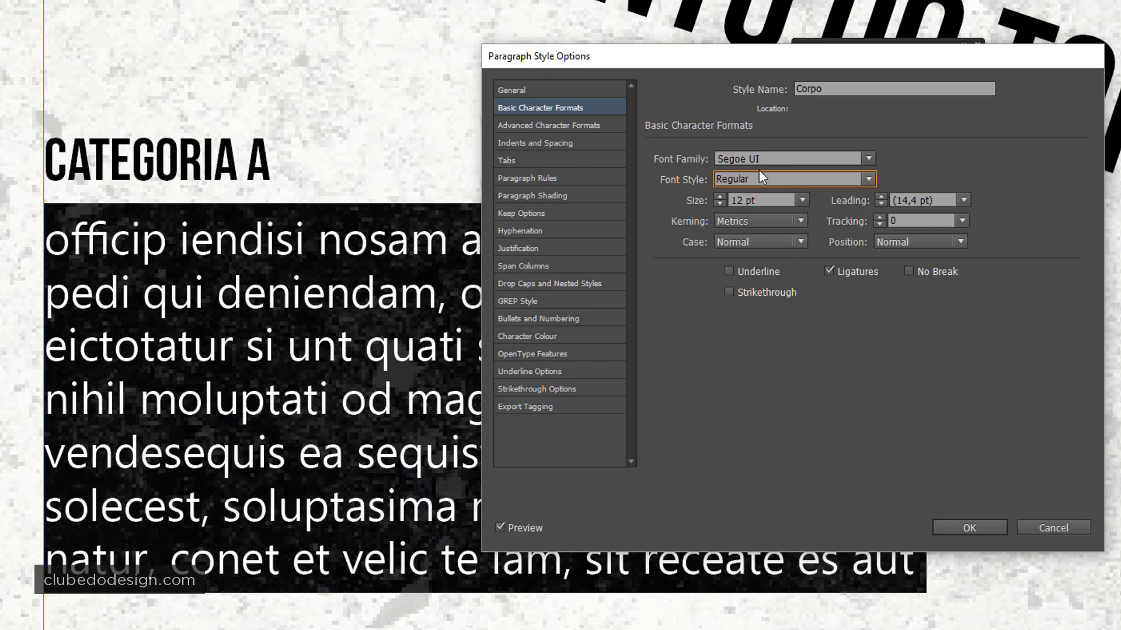
{"action": "left_click", "coordinate": [720, 203]}
{"action": "left_click", "coordinate": [720, 203]}
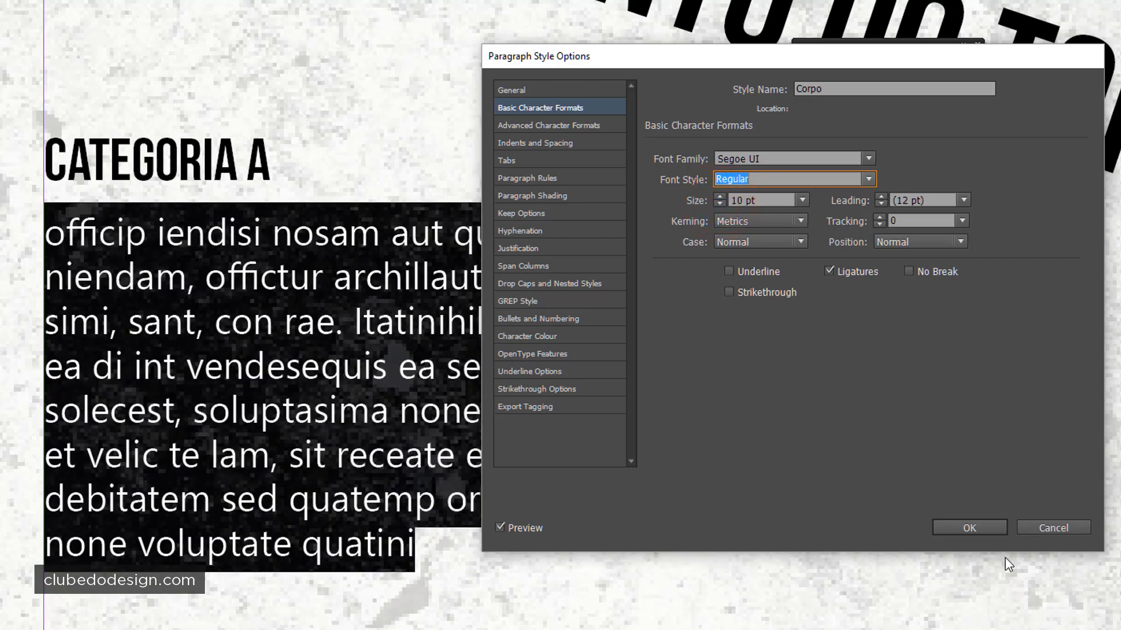
{"action": "left_click", "coordinate": [991, 532]}
{"action": "left_click", "coordinate": [488, 400]}
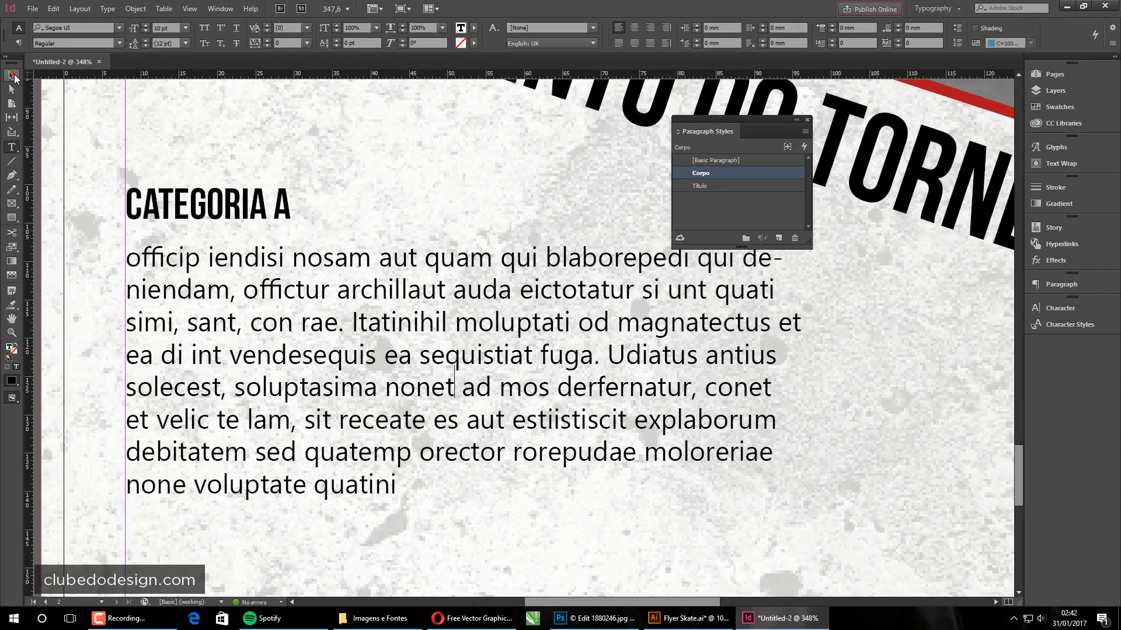
- Duplicate the CATEGORIA A text frame below the original, against the page's right margin, at about X 51 mm, Y 145 mm
{"action": "left_click", "coordinate": [1, 65]}
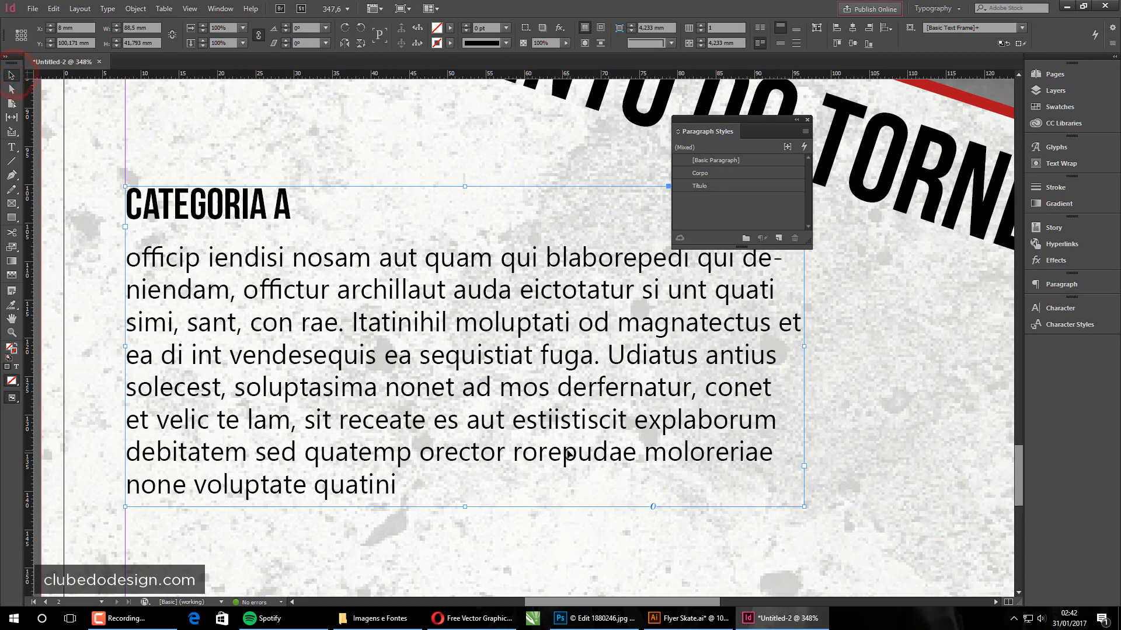
{"action": "key", "text": "ctrl+0"}
{"action": "left_click", "coordinate": [825, 435]}
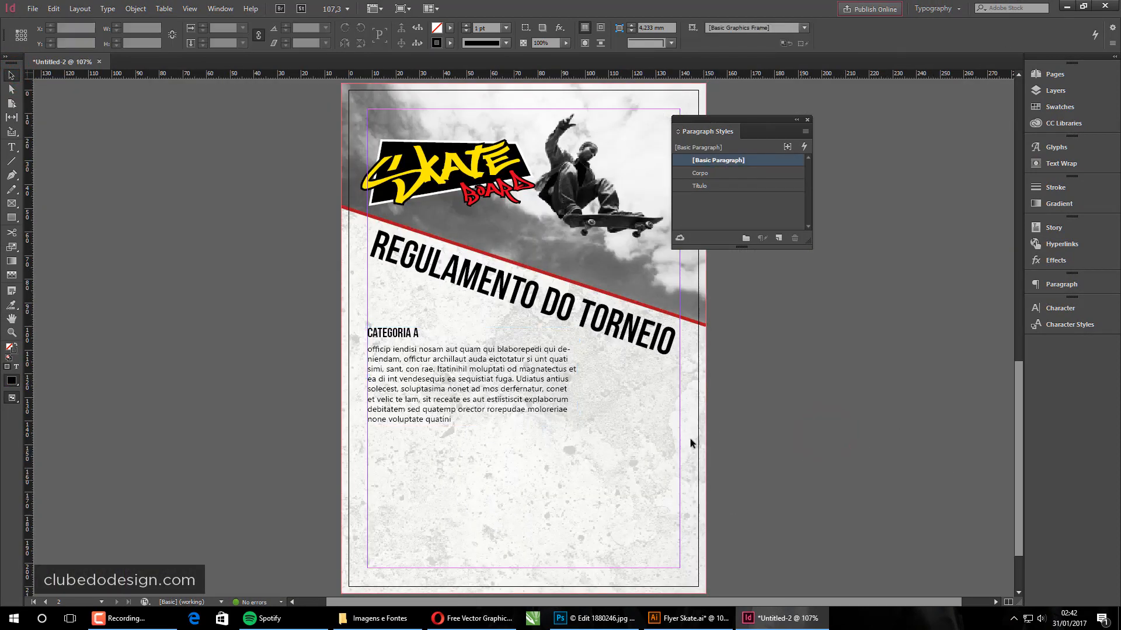
{"action": "key", "text": "alt"}
{"action": "left_click_drag", "start_coordinate": [500, 387], "coordinate": [605, 503]}
{"action": "left_click", "coordinate": [790, 464]}
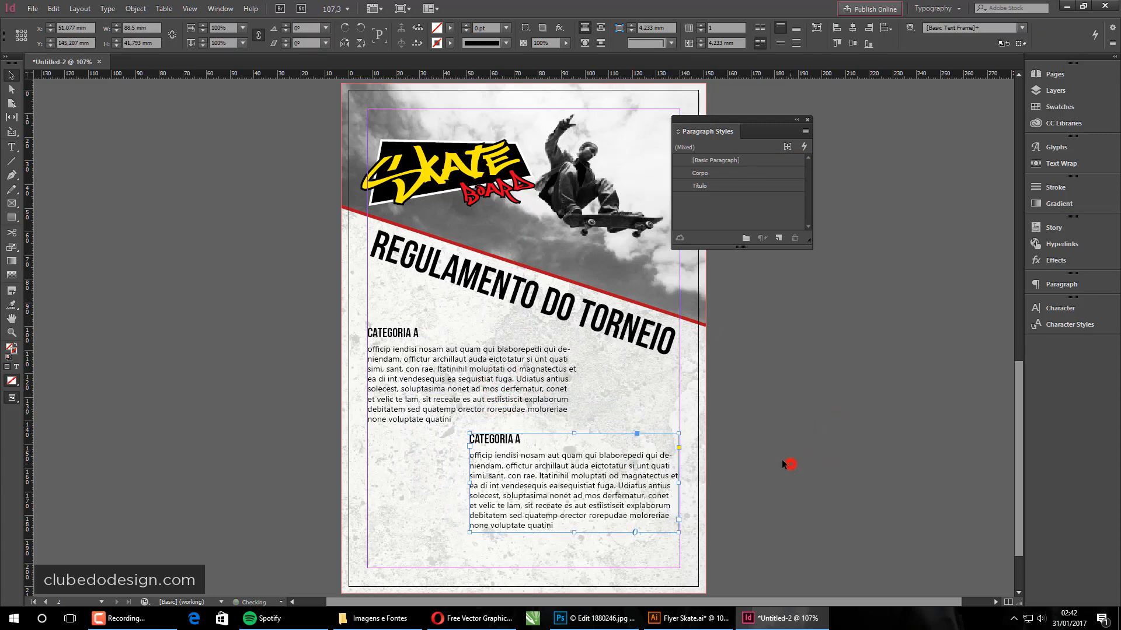
- Delete the first block's placeholder text after "solecest" and fit the frame's height to its content
{"action": "double_click", "coordinate": [410, 390]}
{"action": "left_click_drag", "start_coordinate": [401, 389], "coordinate": [490, 426]}
{"action": "key", "text": "BackSpace"}
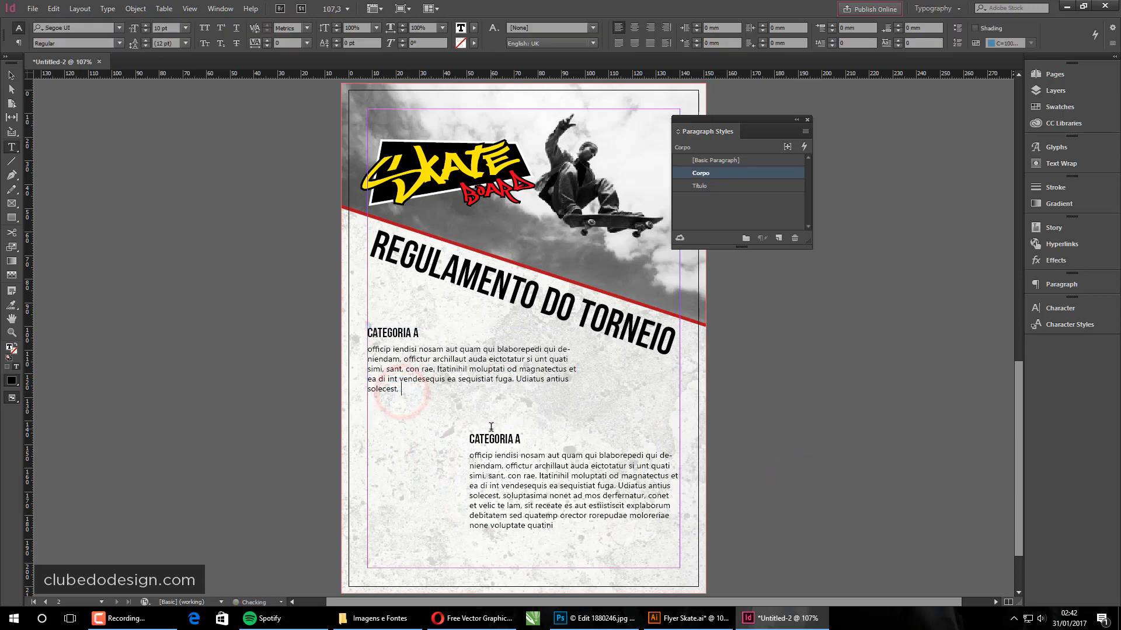
{"action": "left_click", "coordinate": [11, 75]}
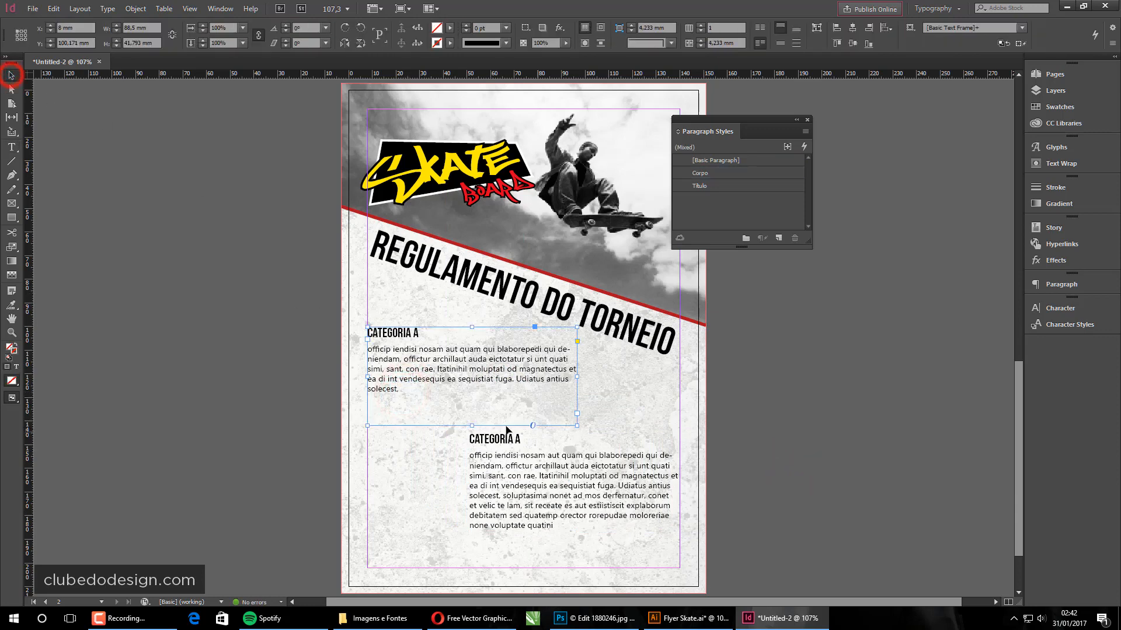
{"action": "double_click", "coordinate": [472, 425]}
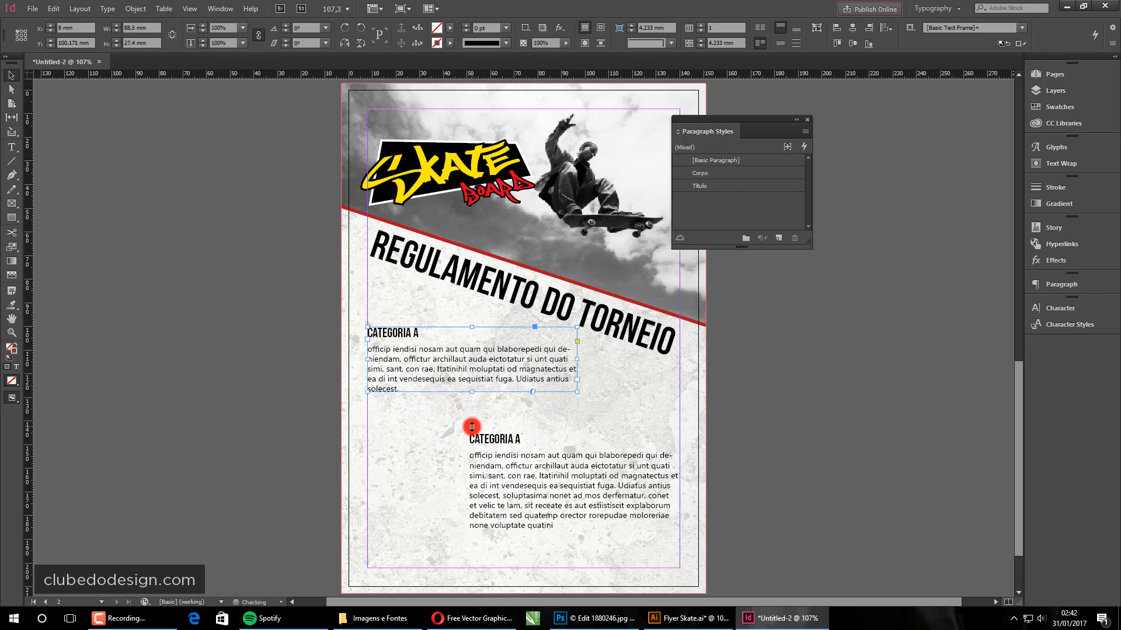
- Shorten the duplicated block's placeholder text to end at "solecest." and fit its frame's height to the content
{"action": "double_click", "coordinate": [531, 492]}
{"action": "left_click_drag", "start_coordinate": [502, 497], "coordinate": [658, 534]}
{"action": "key", "text": "BackSpace"}
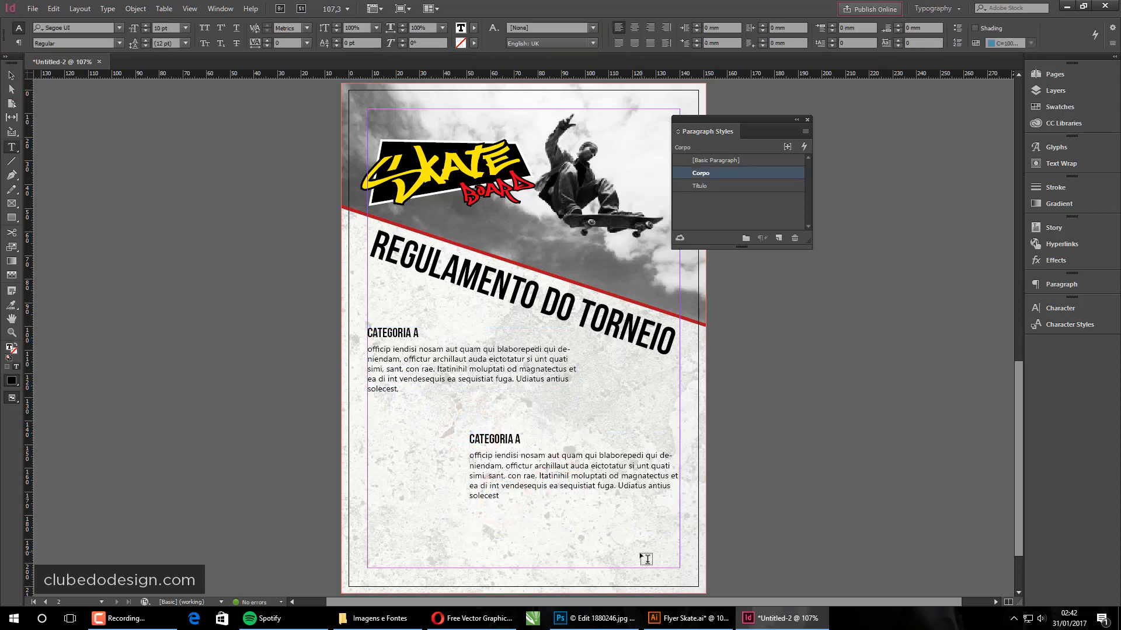
{"action": "key", "text": "Escape"}
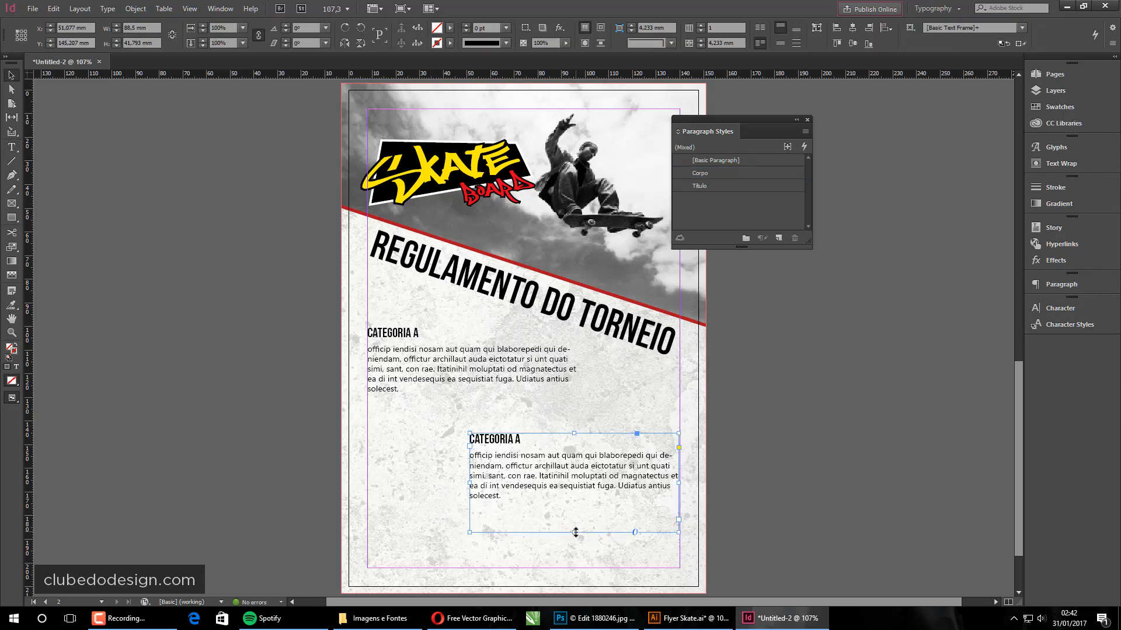
{"action": "double_click", "coordinate": [576, 533]}
- Duplicate the second text block to the page's lower-left margin and move the second block up to about Y 137 mm
{"action": "left_click_drag", "start_coordinate": [646, 481], "coordinate": [529, 546]}
{"action": "left_click", "coordinate": [773, 460]}
{"action": "left_click", "coordinate": [771, 512]}
{"action": "left_click", "coordinate": [564, 456]}
{"action": "left_click_drag", "start_coordinate": [617, 460], "coordinate": [614, 444]}
- Rename the second block's heading to CATEGORIA B and the third block's heading to CATEGORIA C
{"action": "double_click", "coordinate": [518, 421]}
{"action": "double_click", "coordinate": [518, 421]}
{"action": "type", "text": "B"}
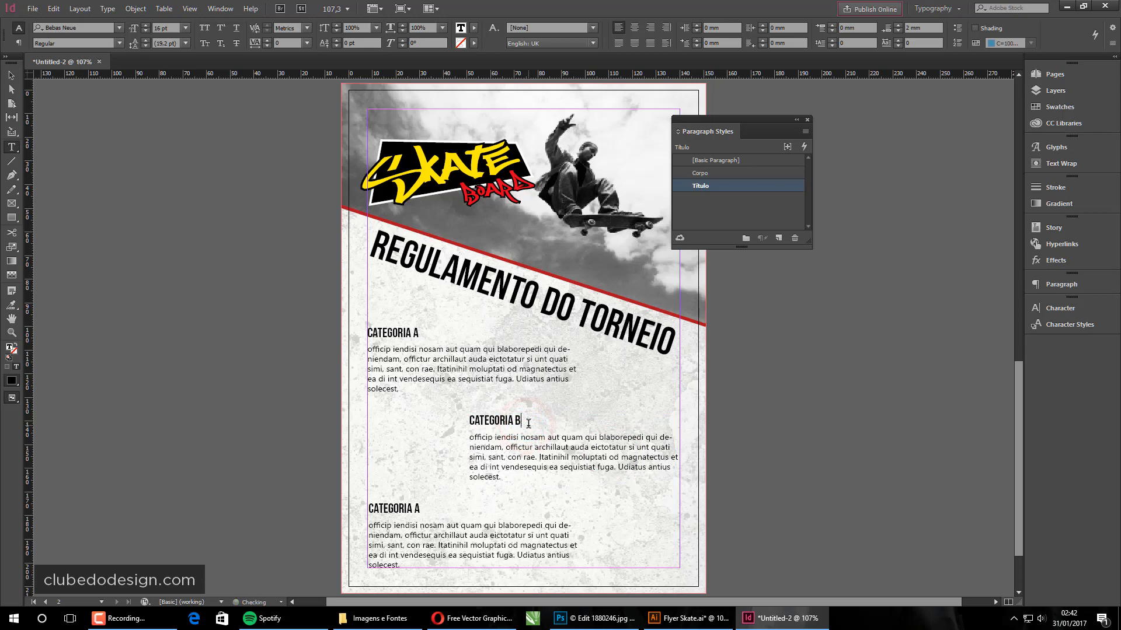
{"action": "double_click", "coordinate": [416, 509]}
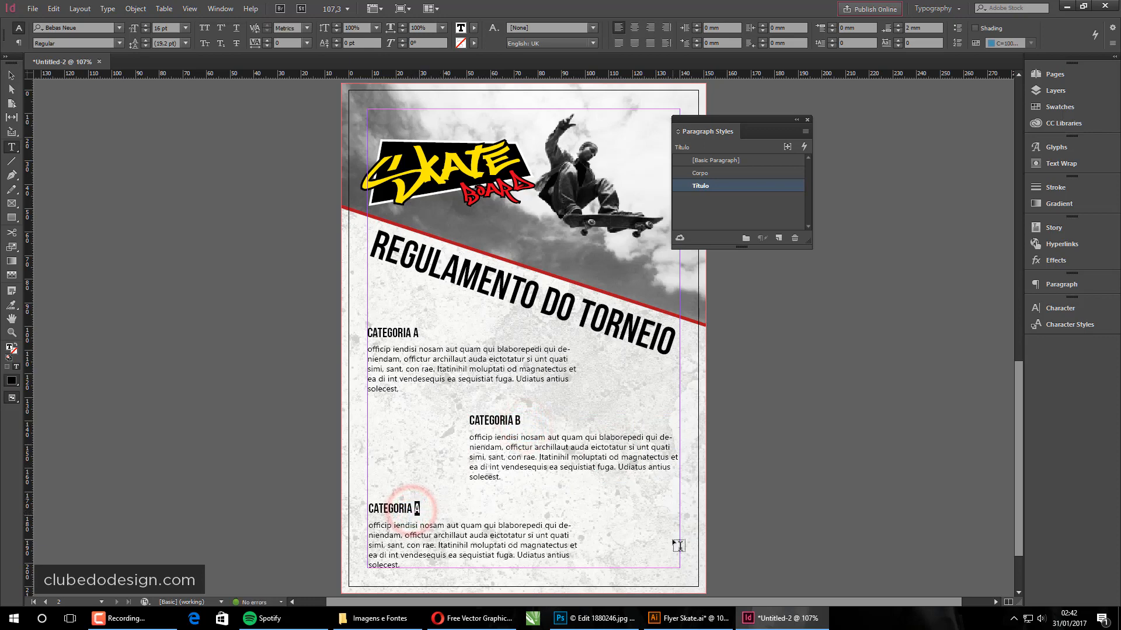
{"action": "type", "text": "C"}
{"action": "key", "text": "Escape"}
{"action": "left_click", "coordinate": [904, 445]}
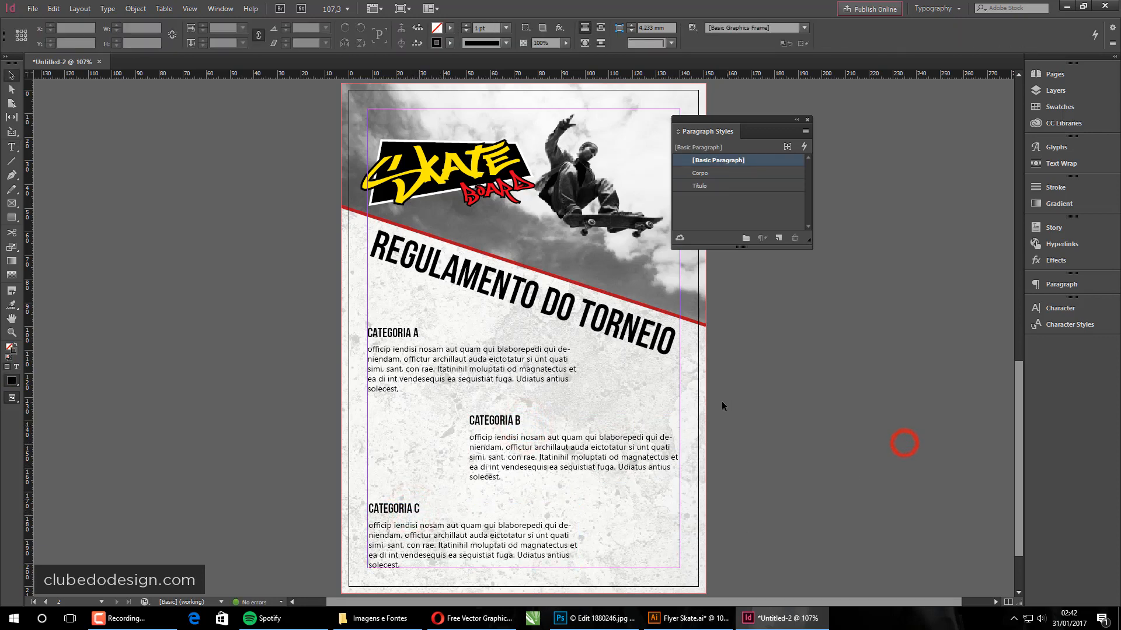
- Move the CATEGORIA B text frame slightly down to about Y 139 mm to even out the spacing between the blocks
{"action": "left_click", "coordinate": [521, 368]}
{"action": "left_click", "coordinate": [838, 400]}
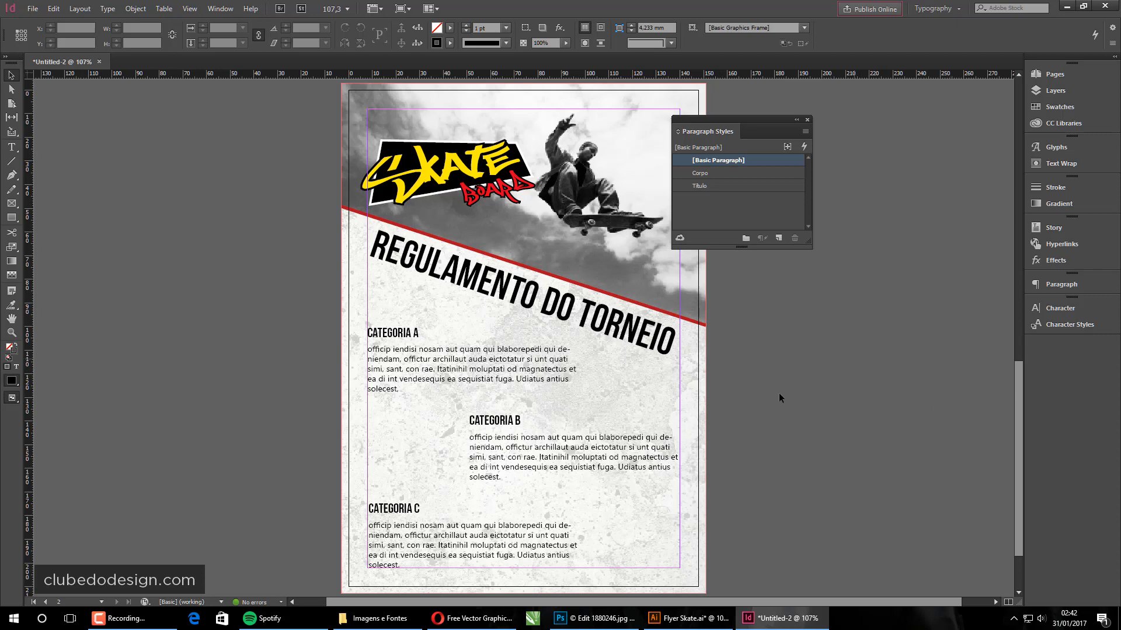
{"action": "left_click", "coordinate": [456, 372]}
{"action": "left_click", "coordinate": [532, 461]}
{"action": "left_click", "coordinate": [439, 523]}
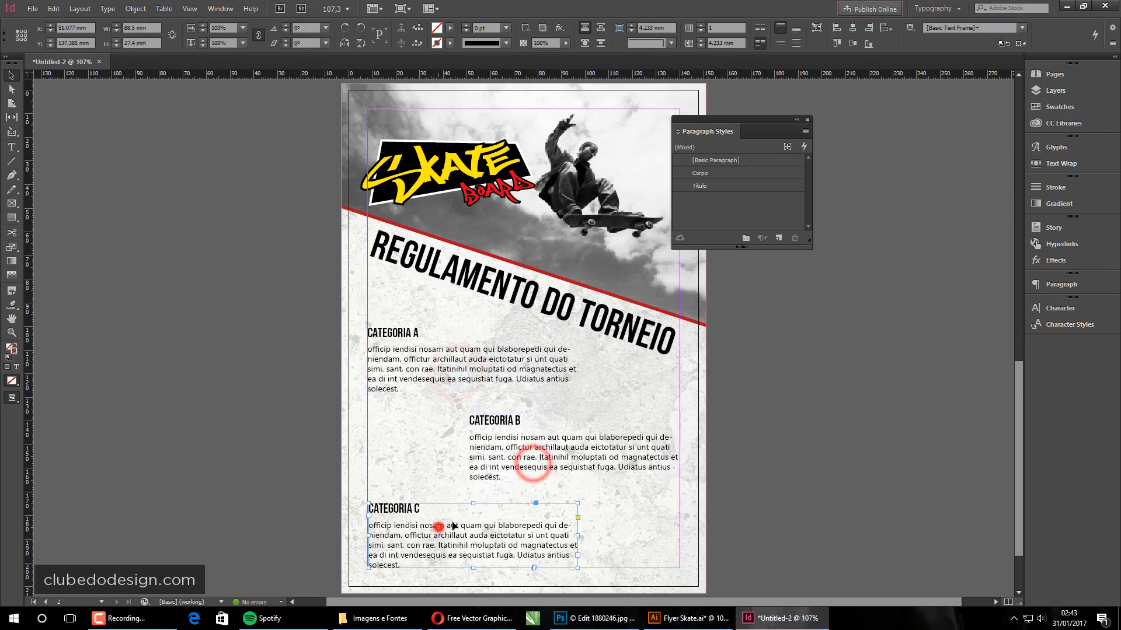
{"action": "left_click_drag", "start_coordinate": [544, 436], "coordinate": [545, 440]}
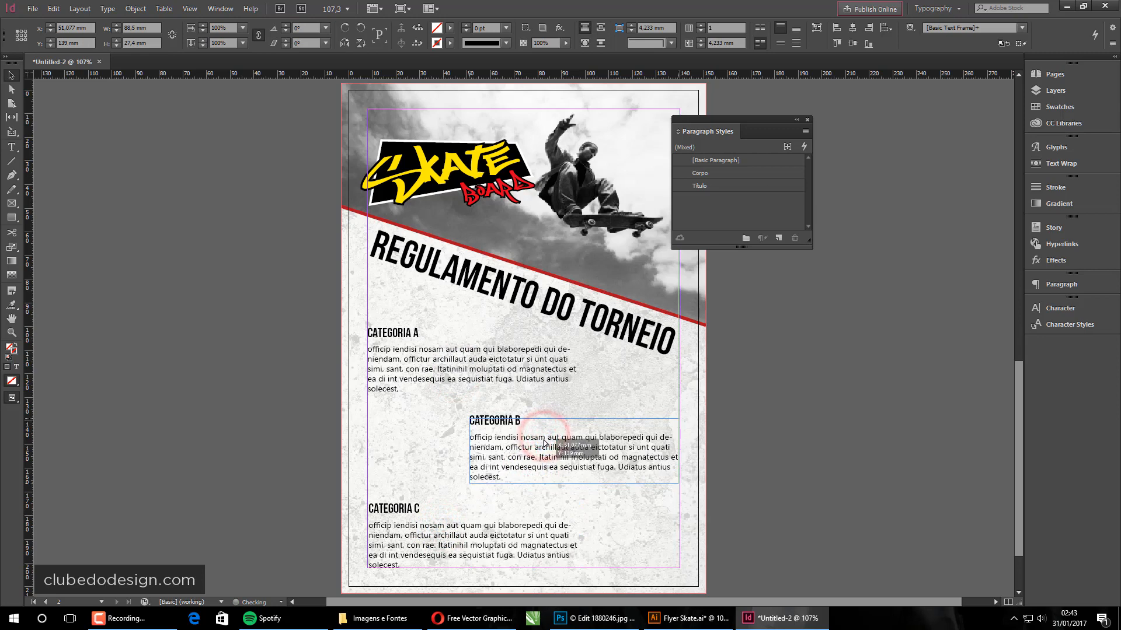
{"action": "left_click", "coordinate": [734, 475]}
- Check which paragraph styles are applied to the headings and body text of the three category blocks
{"action": "left_click", "coordinate": [395, 350]}
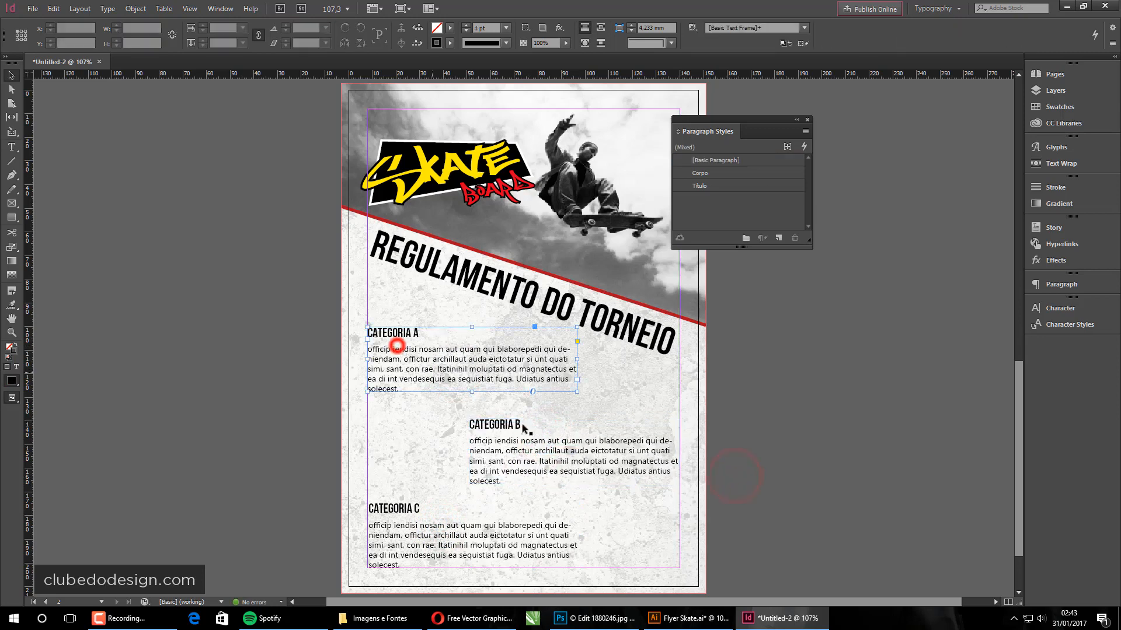
{"action": "left_click", "coordinate": [584, 461]}
{"action": "left_click", "coordinate": [497, 518]}
{"action": "double_click", "coordinate": [400, 368]}
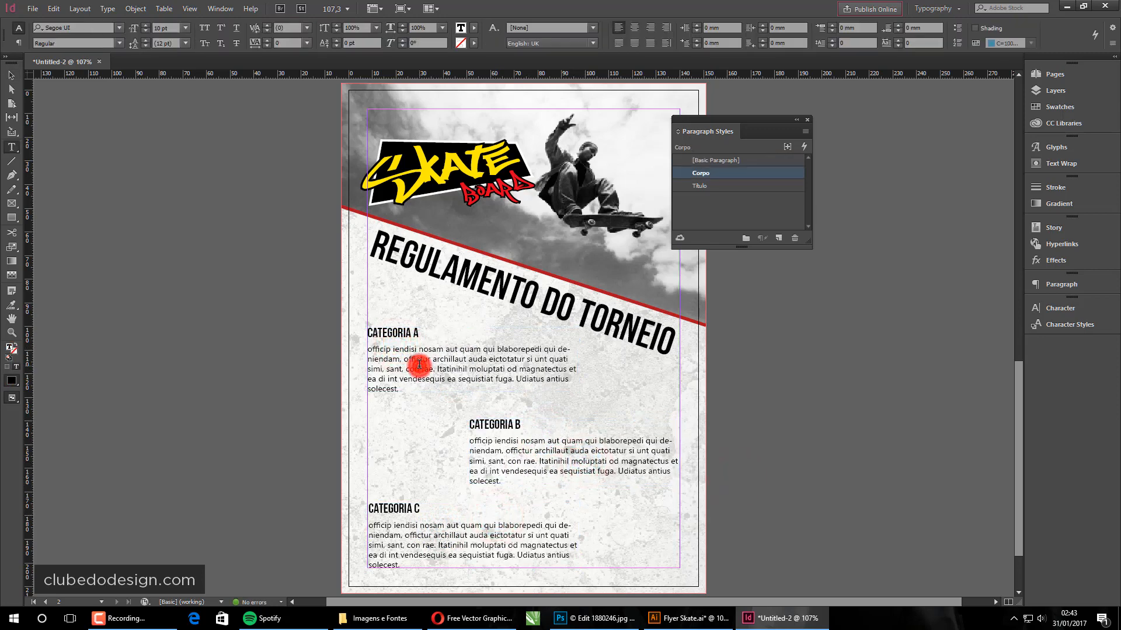
{"action": "left_click_drag", "start_coordinate": [404, 357], "coordinate": [483, 382]}
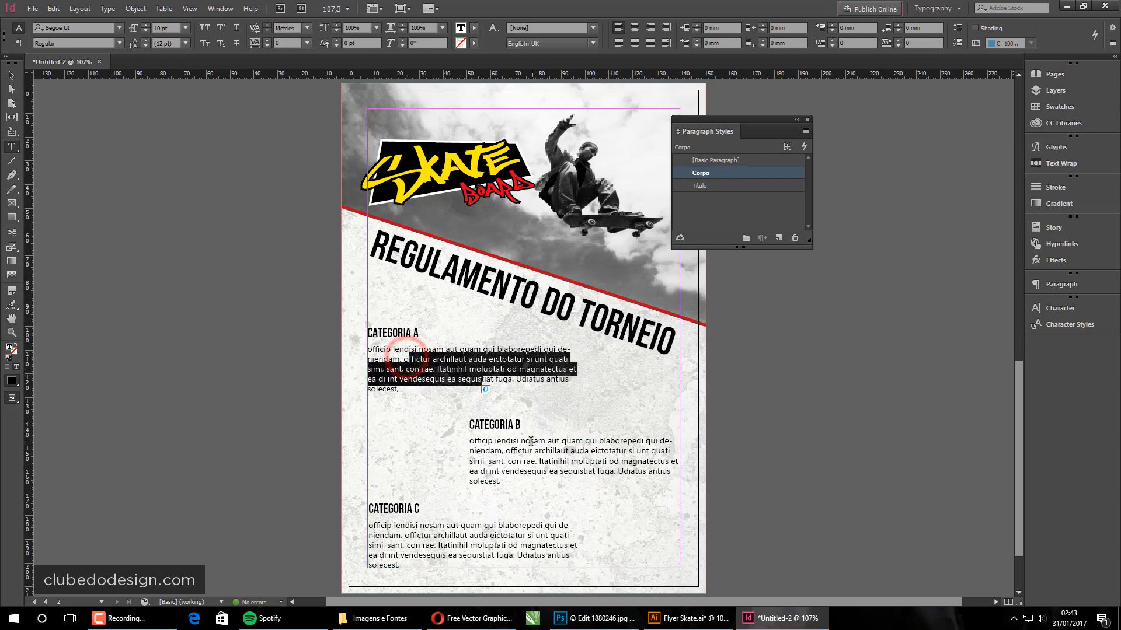
{"action": "left_click_drag", "start_coordinate": [494, 443], "coordinate": [549, 461]}
{"action": "left_click_drag", "start_coordinate": [470, 525], "coordinate": [478, 535]}
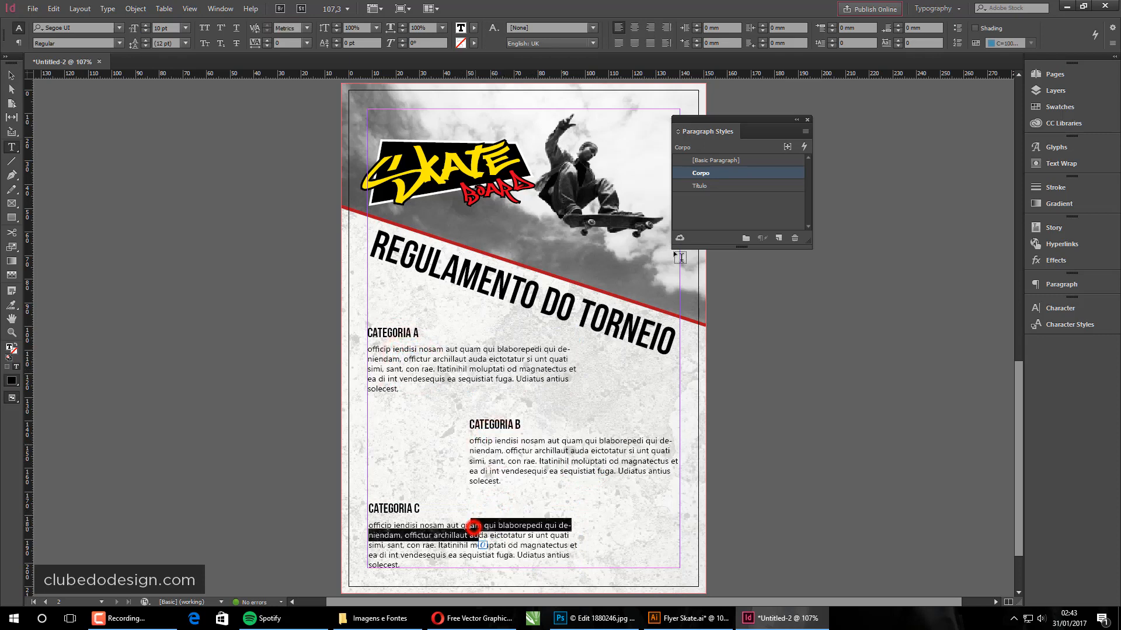
{"action": "left_click", "coordinate": [381, 332]}
{"action": "left_click_drag", "start_coordinate": [493, 422], "coordinate": [505, 421]}
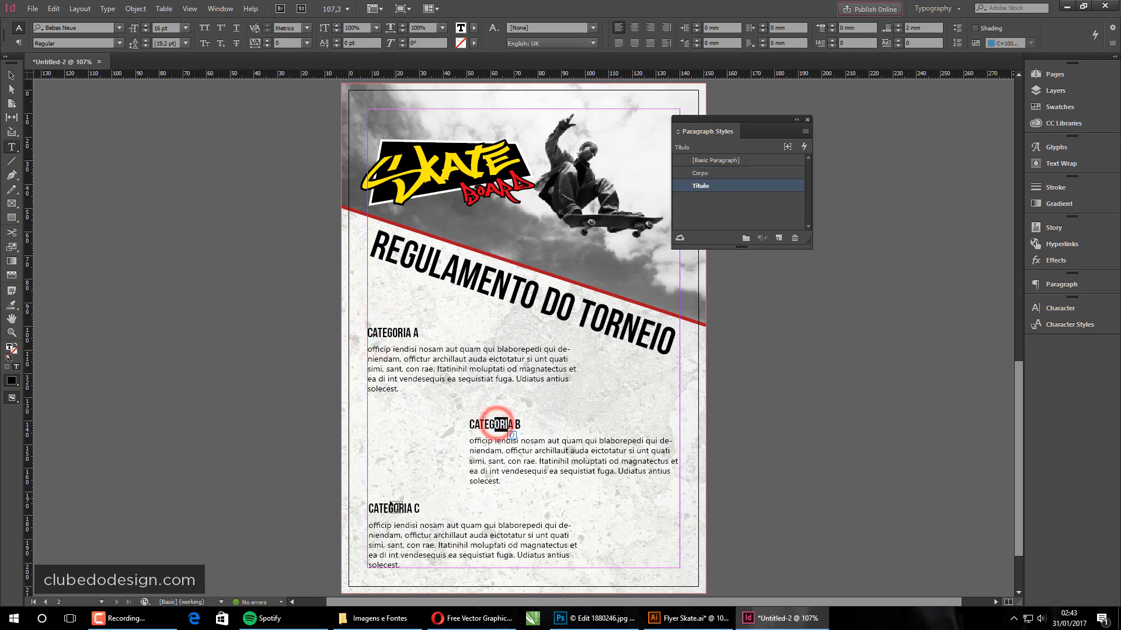
{"action": "left_click", "coordinate": [391, 505]}
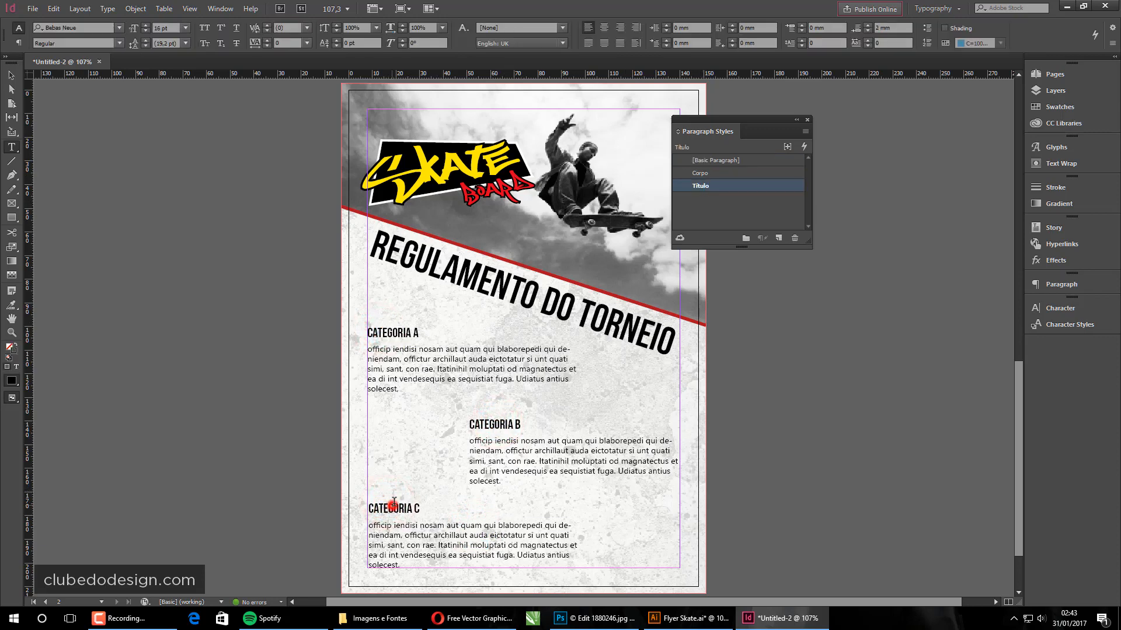
{"action": "left_click", "coordinate": [519, 359]}
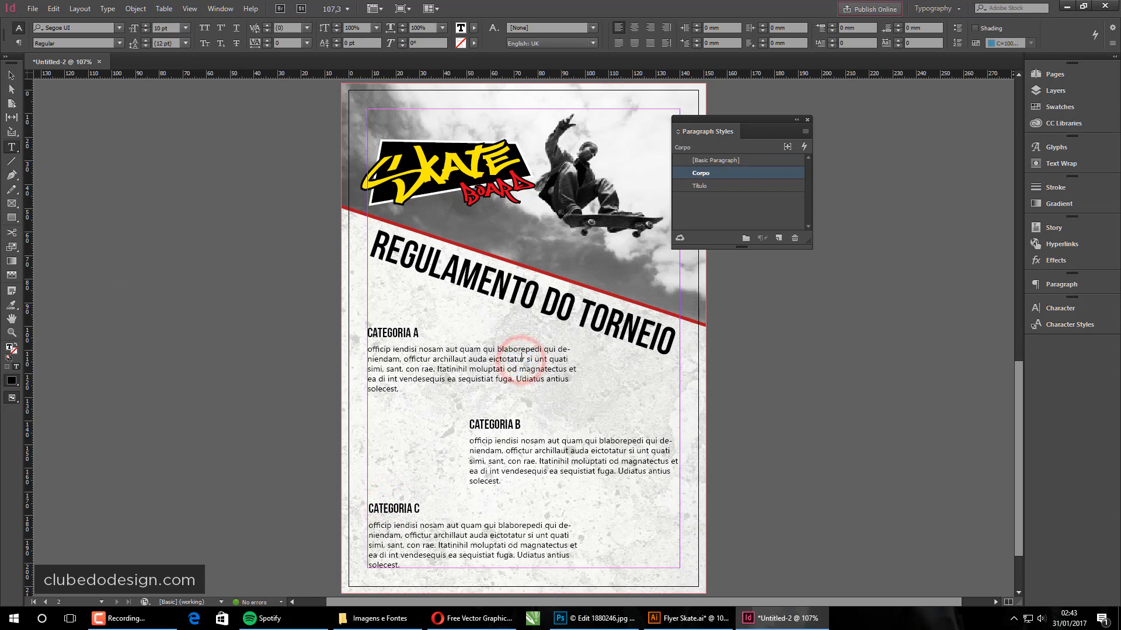
{"action": "left_click", "coordinate": [12, 75]}
{"action": "left_click", "coordinate": [269, 216]}
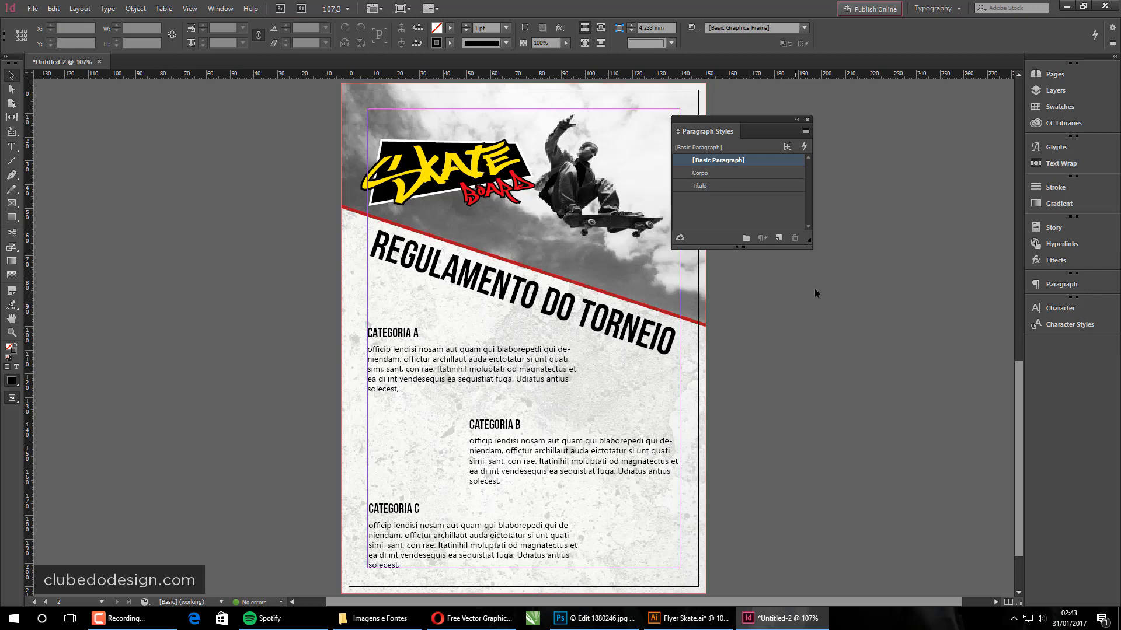
- Open the Título style's options with nothing selected and set its font size to 18 pt
{"action": "double_click", "coordinate": [789, 185]}
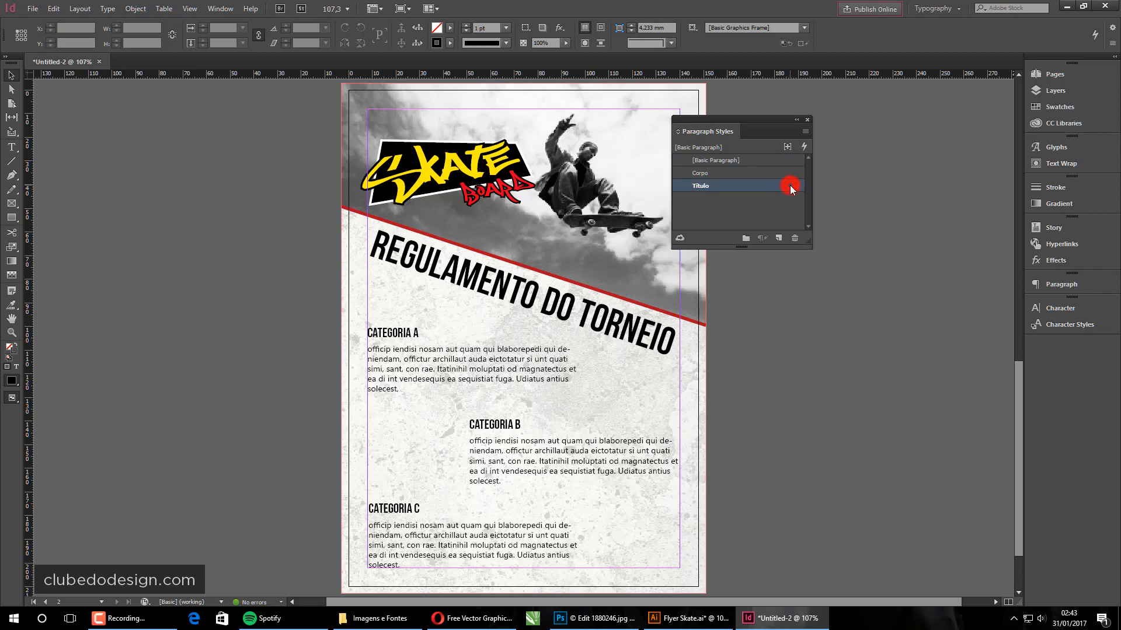
{"action": "left_click_drag", "start_coordinate": [741, 132], "coordinate": [869, 124]}
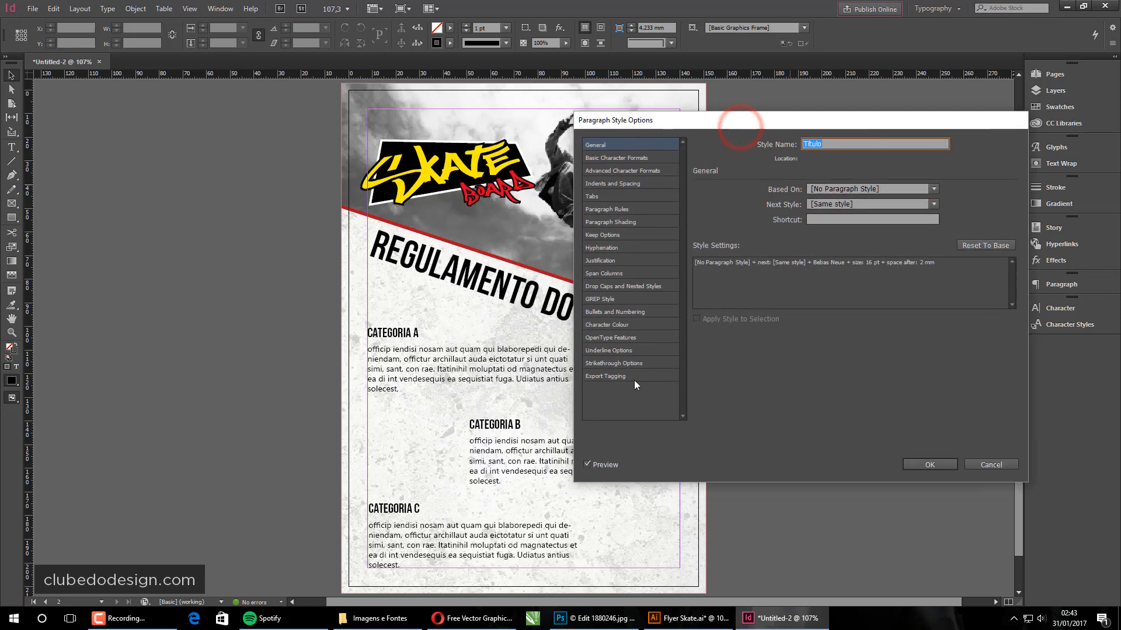
{"action": "left_click", "coordinate": [607, 158]}
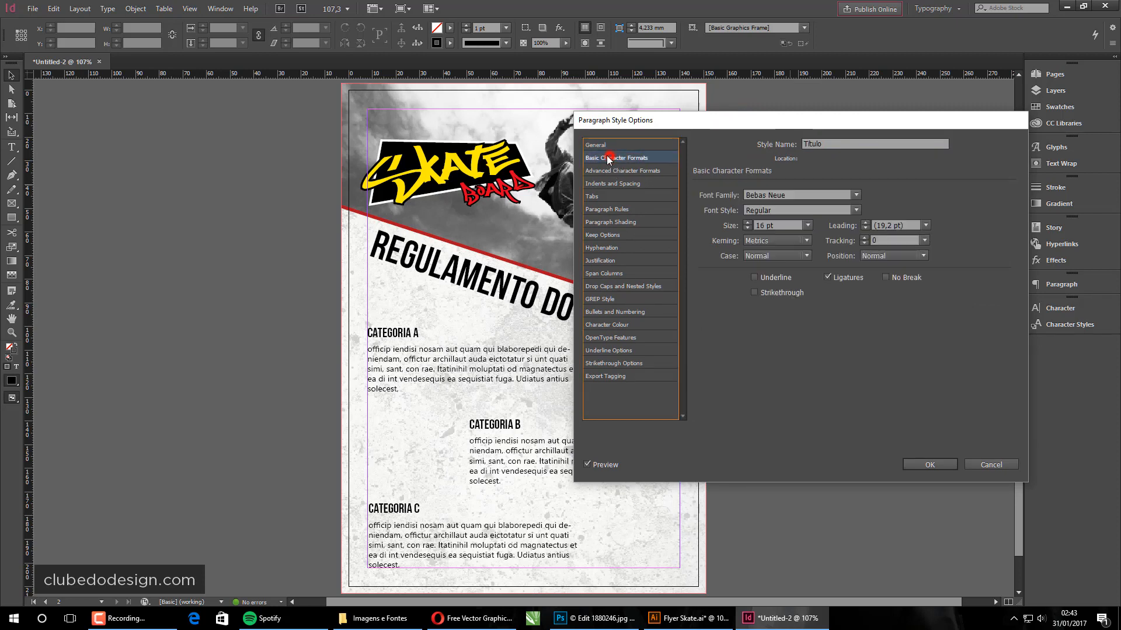
{"action": "left_click", "coordinate": [747, 223]}
{"action": "left_click", "coordinate": [748, 223]}
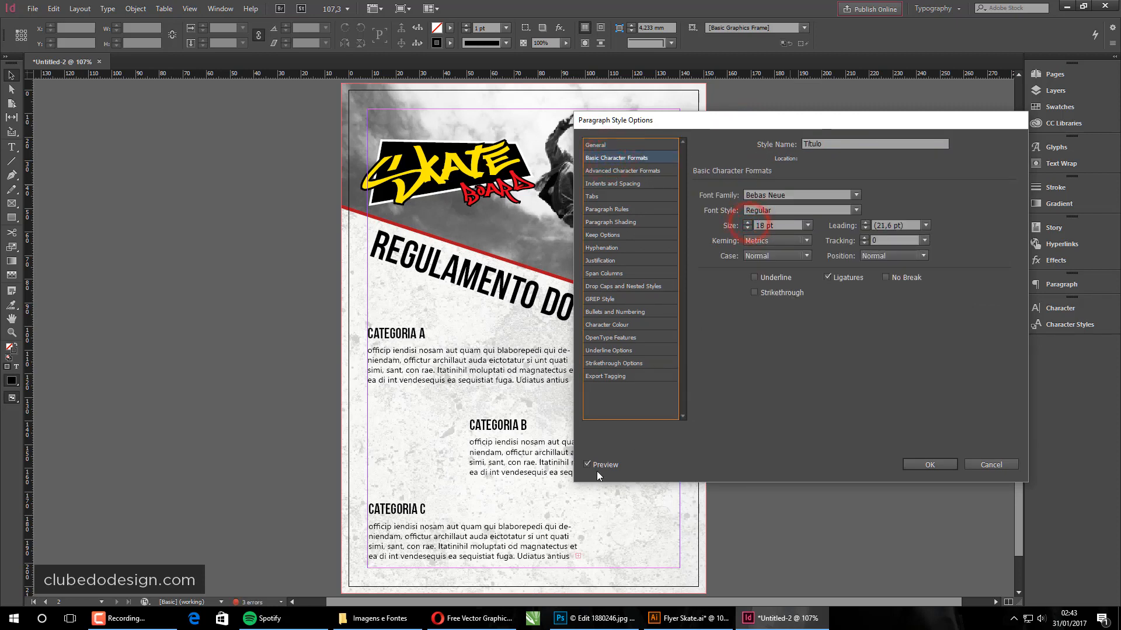
- Increase the Título paragraph style's font size to 24 pt
{"action": "left_click", "coordinate": [748, 222]}
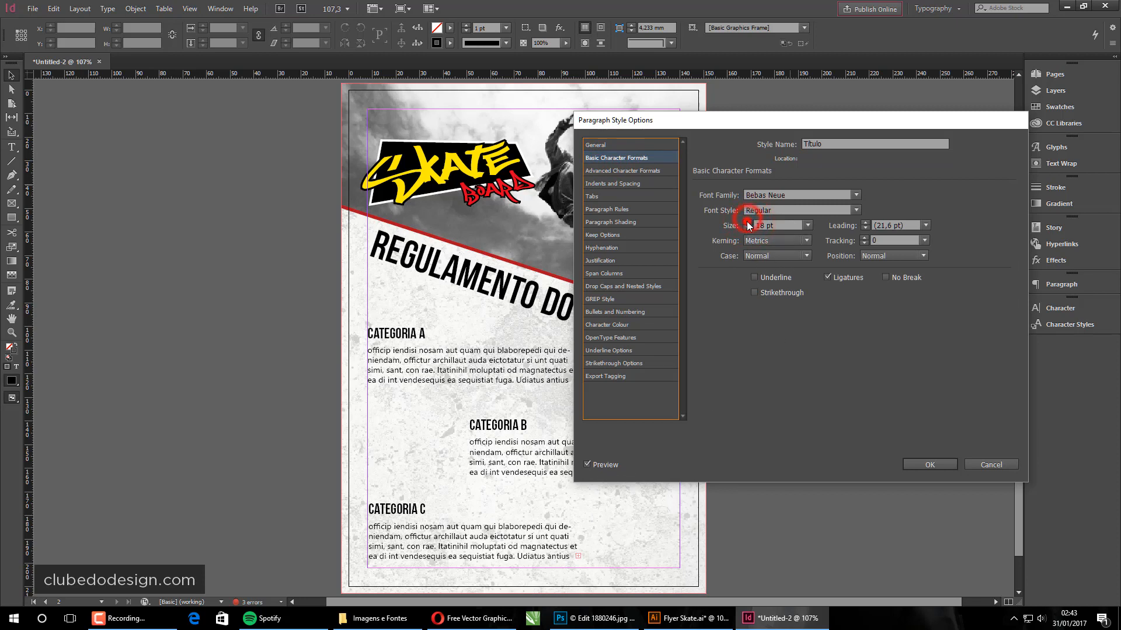
{"action": "left_click", "coordinate": [748, 222]}
{"action": "left_click", "coordinate": [747, 223]}
{"action": "left_click", "coordinate": [747, 222]}
{"action": "left_click", "coordinate": [748, 223]}
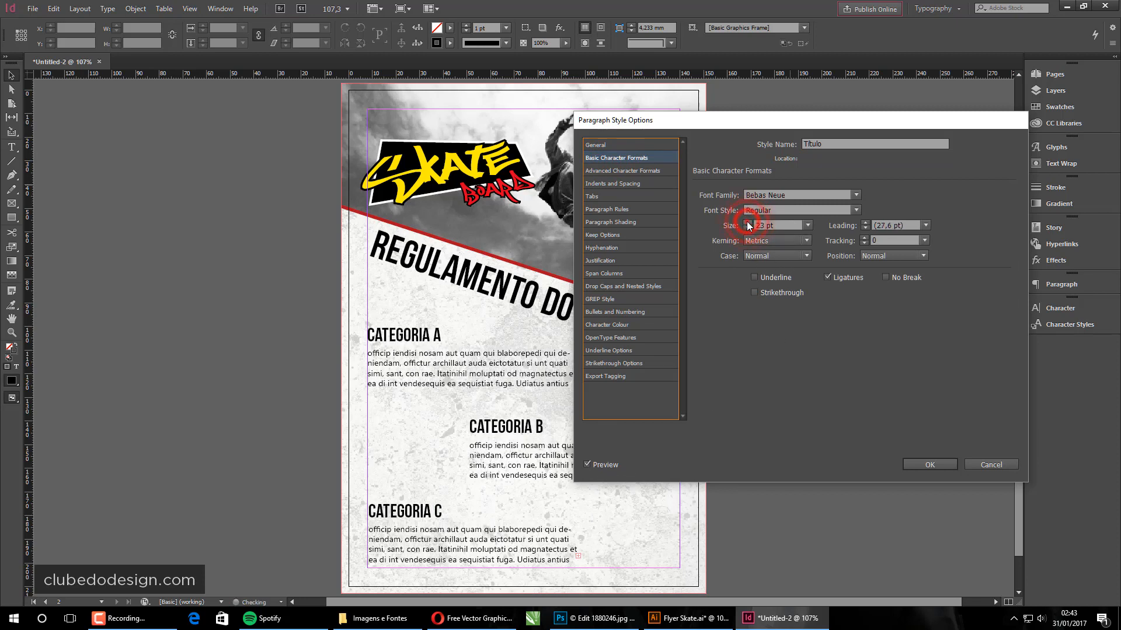
{"action": "left_click", "coordinate": [748, 222]}
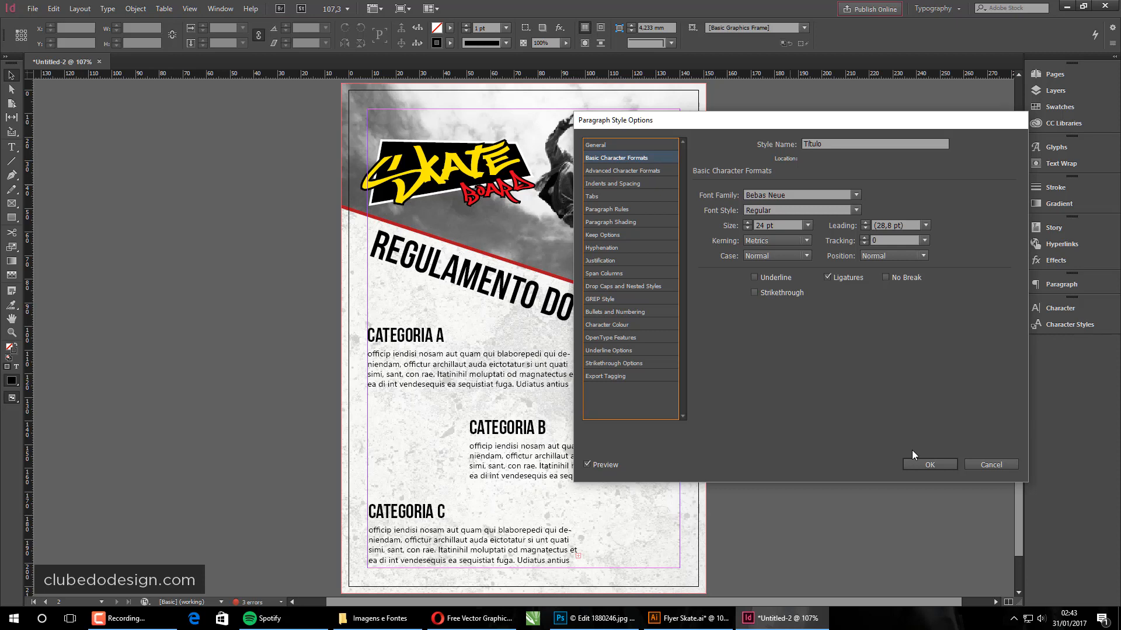
- Set the Título style's character colour to the red swatch c0m100y100k0 and apply the style changes
{"action": "left_click", "coordinate": [611, 325]}
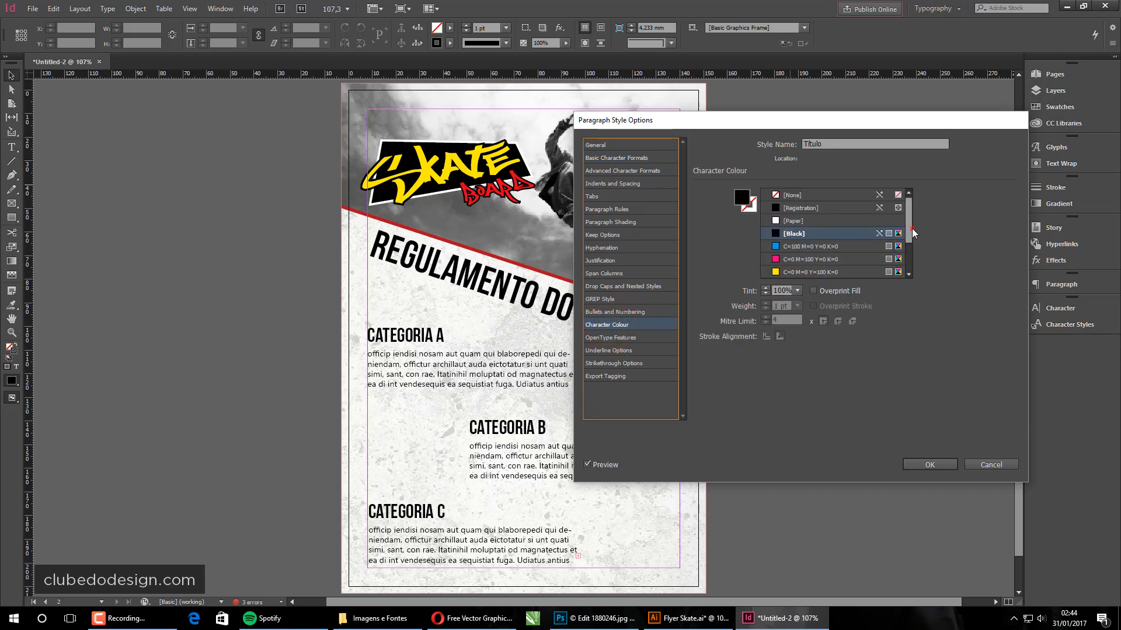
{"action": "left_click_drag", "start_coordinate": [909, 228], "coordinate": [908, 258]}
{"action": "left_click", "coordinate": [775, 272]}
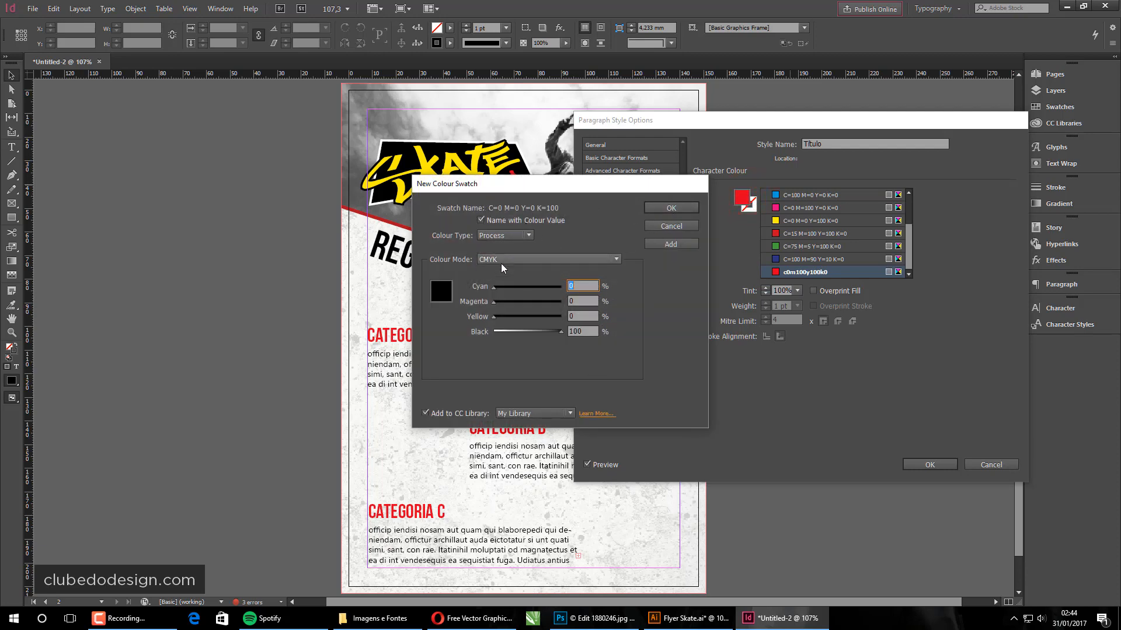
{"action": "left_click", "coordinate": [675, 229]}
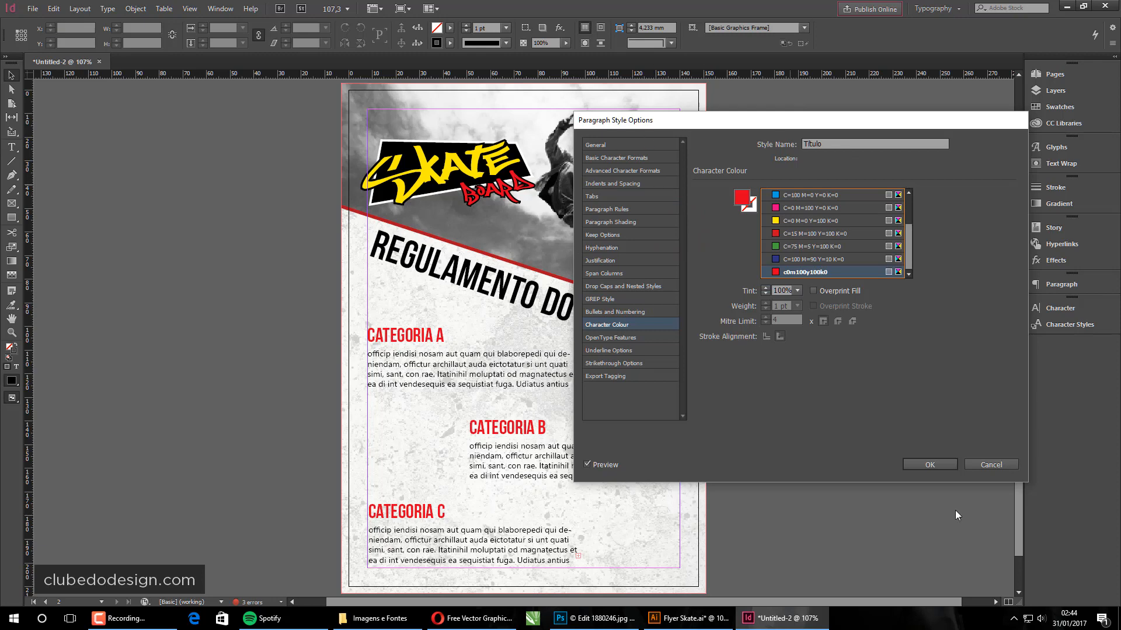
{"action": "left_click", "coordinate": [953, 465]}
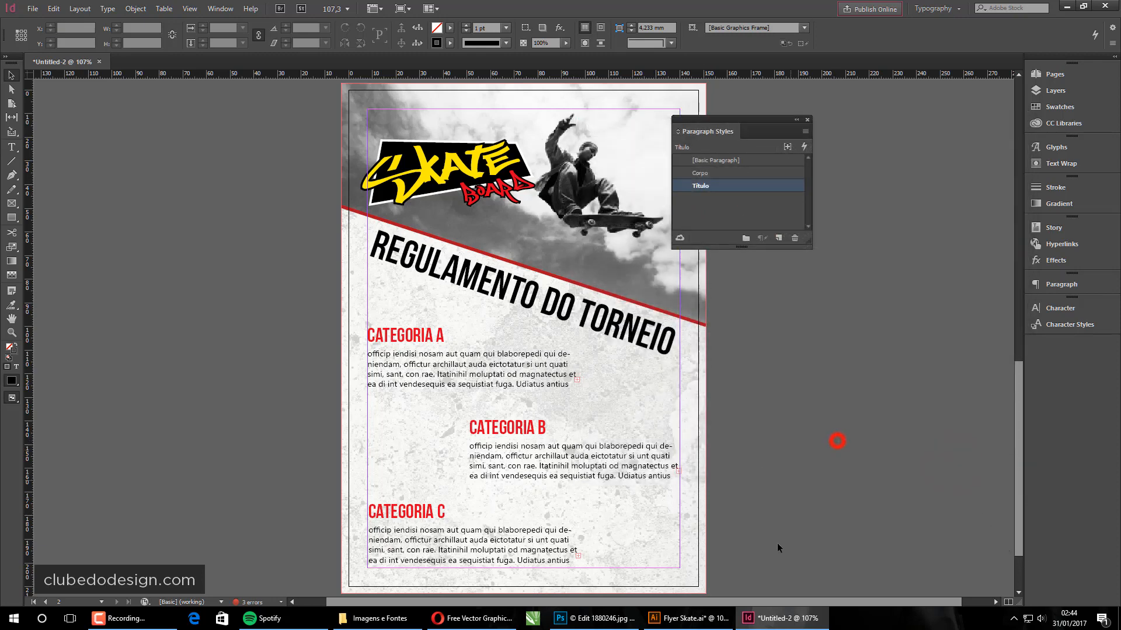
- Extend the CATEGORIA A, B and C text frames downward to about 29.5 mm high to fit another body line
{"action": "left_click", "coordinate": [508, 374]}
{"action": "left_click", "coordinate": [516, 441]}
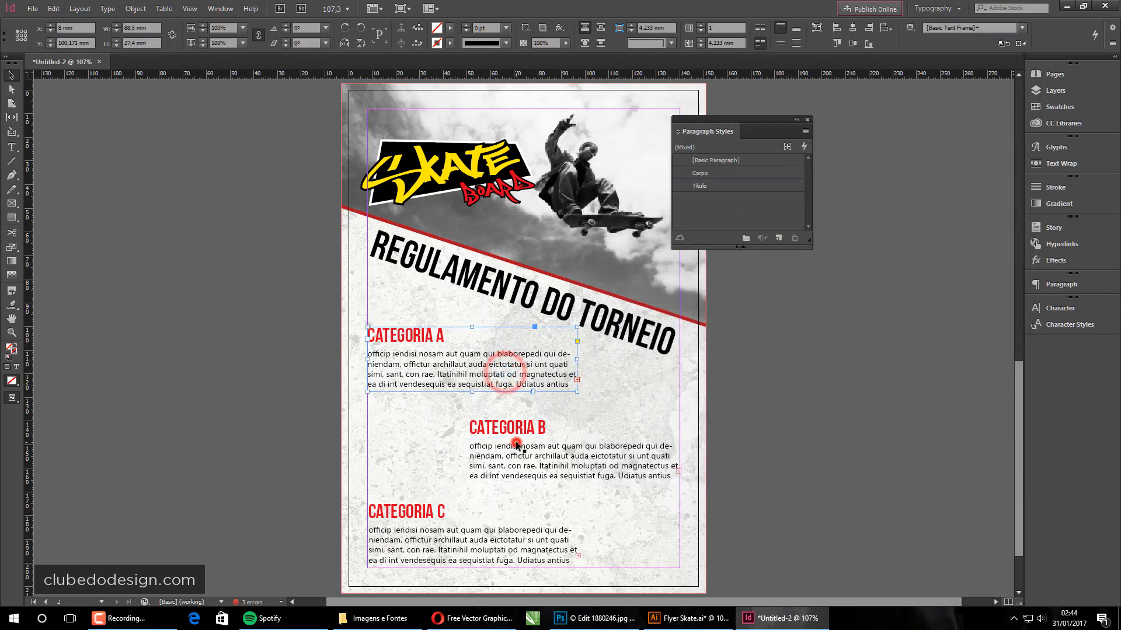
{"action": "left_click", "coordinate": [473, 536]}
{"action": "left_click", "coordinate": [493, 385]}
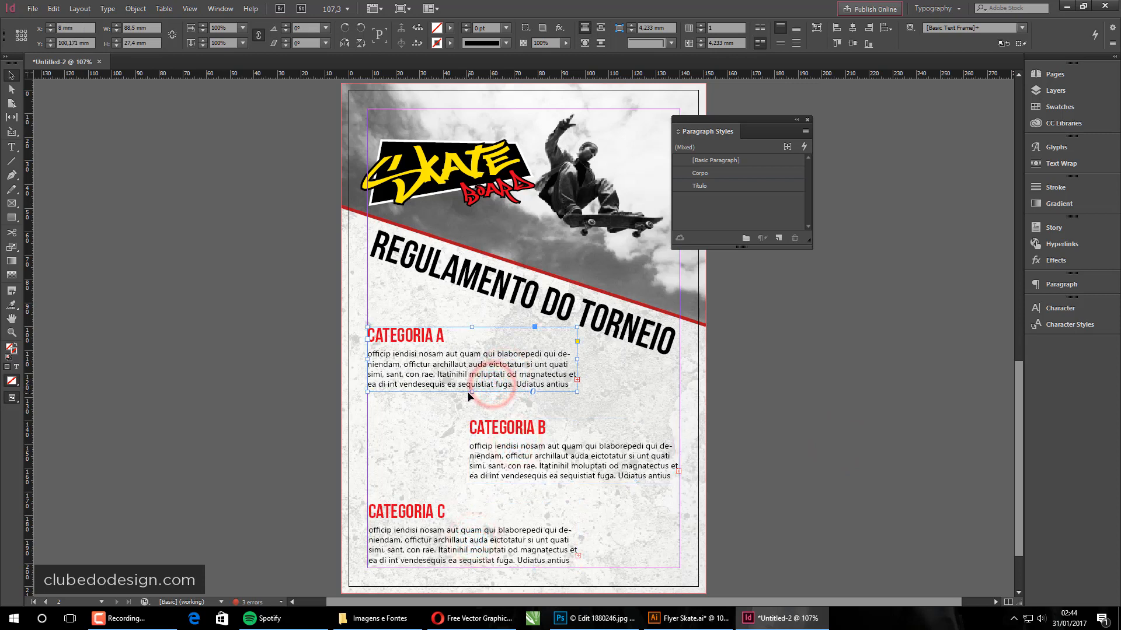
{"action": "left_click_drag", "start_coordinate": [472, 392], "coordinate": [472, 398]}
{"action": "left_click", "coordinate": [539, 478]}
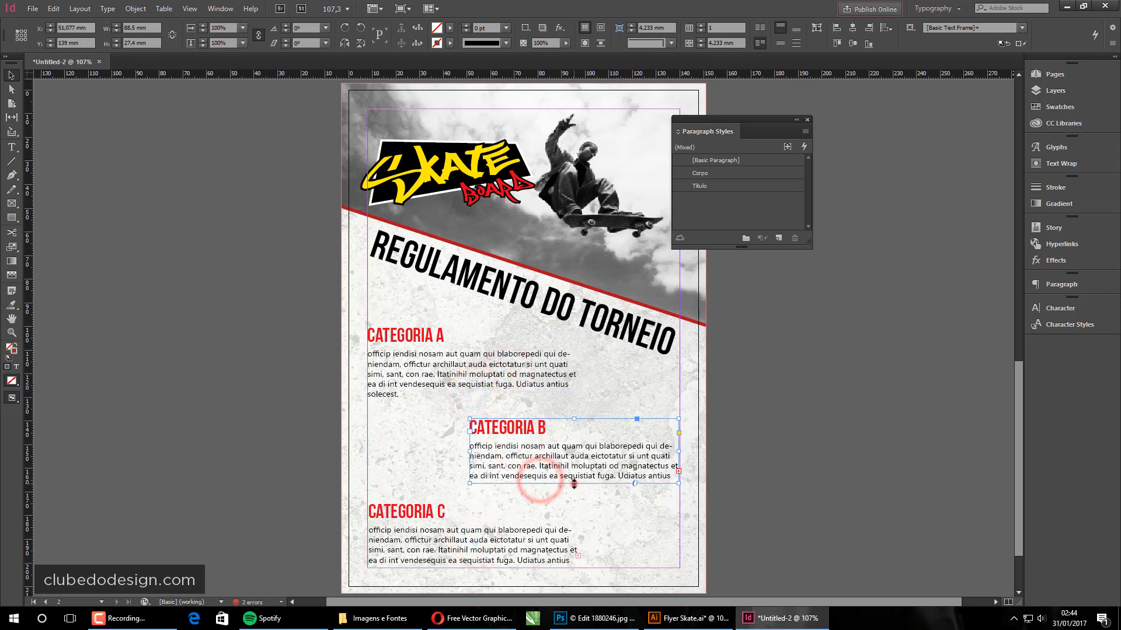
{"action": "left_click_drag", "start_coordinate": [574, 480], "coordinate": [574, 490]}
{"action": "left_click", "coordinate": [504, 543]}
{"action": "left_click_drag", "start_coordinate": [473, 563], "coordinate": [472, 574]}
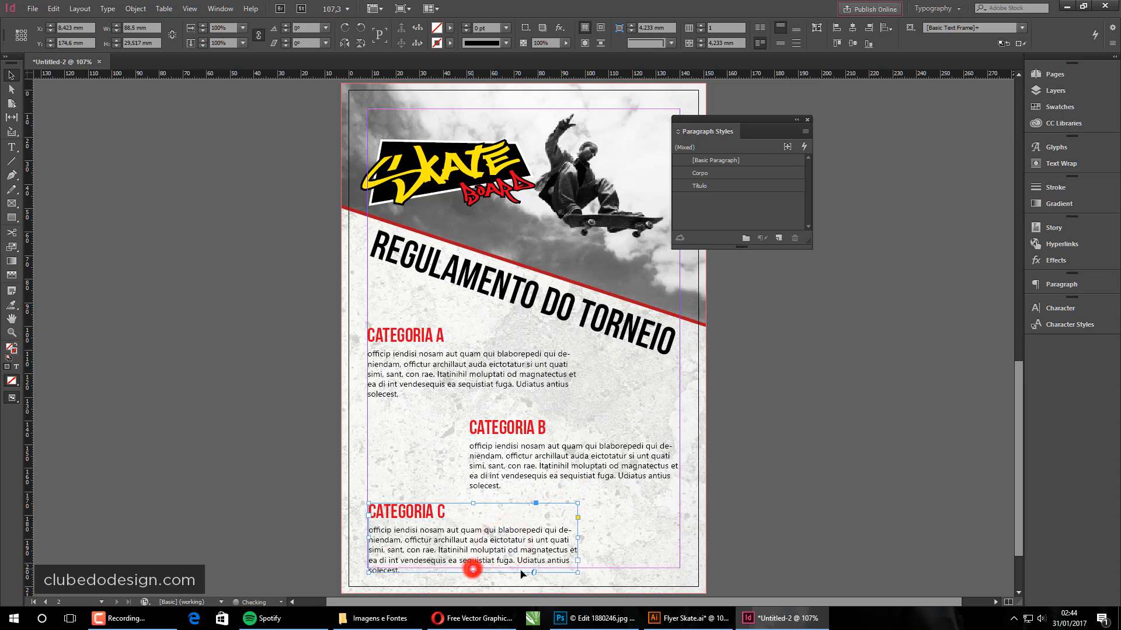
- Move the CATEGORIA B text frame slightly up to about Y 137.4 mm
{"action": "left_click", "coordinate": [896, 463]}
{"action": "left_click", "coordinate": [599, 434]}
{"action": "left_click_drag", "start_coordinate": [575, 450], "coordinate": [574, 447]}
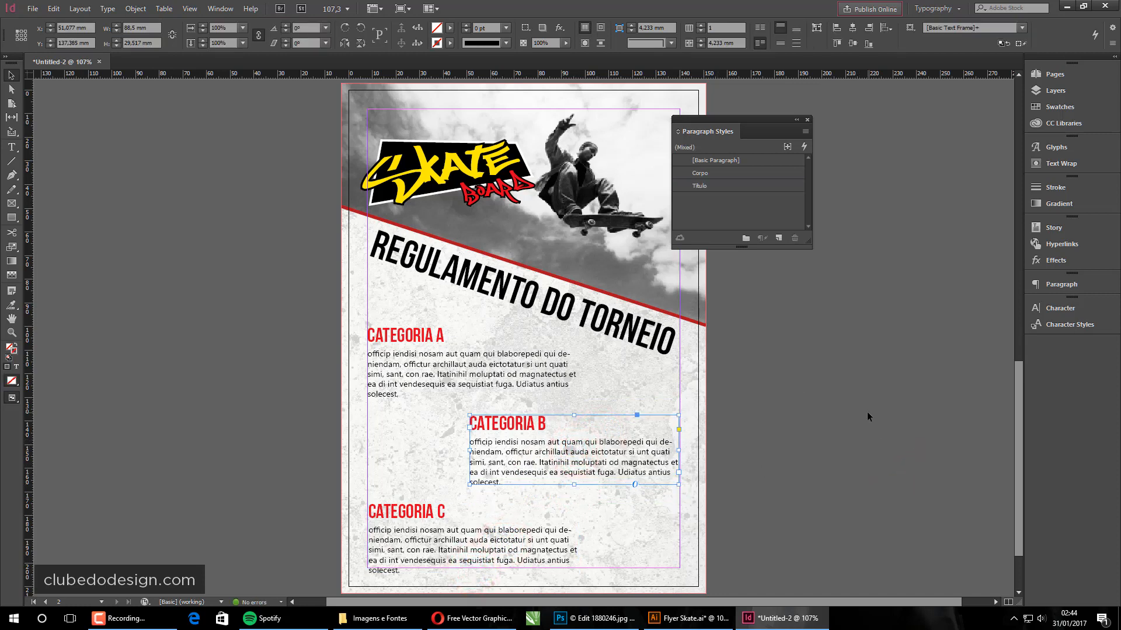
{"action": "double_click", "coordinate": [786, 174]}
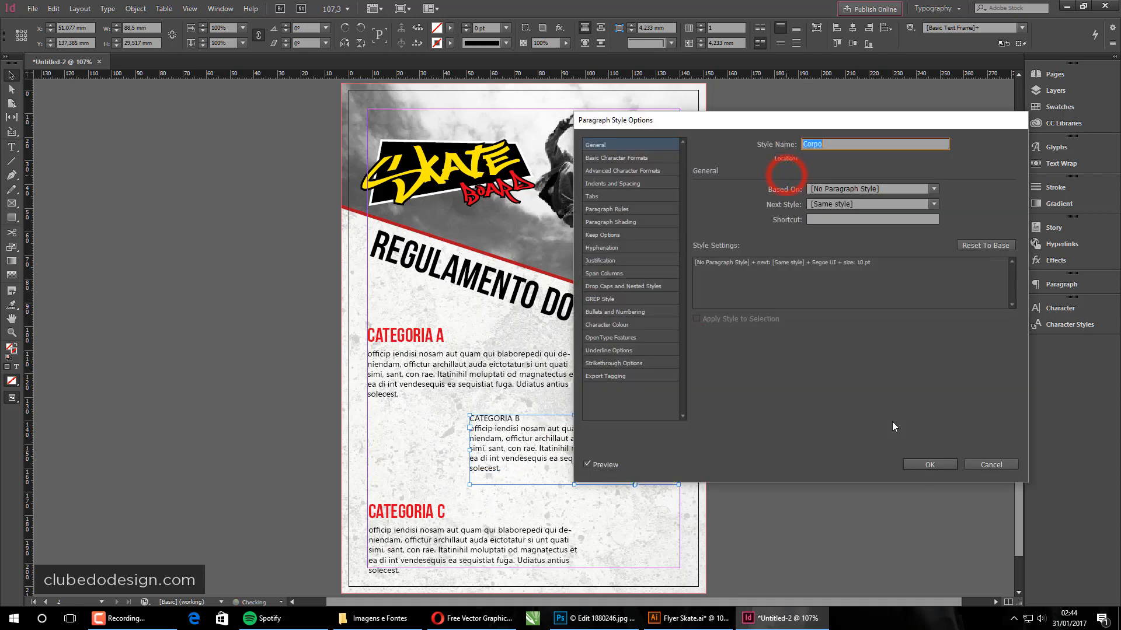
{"action": "left_click", "coordinate": [943, 468]}
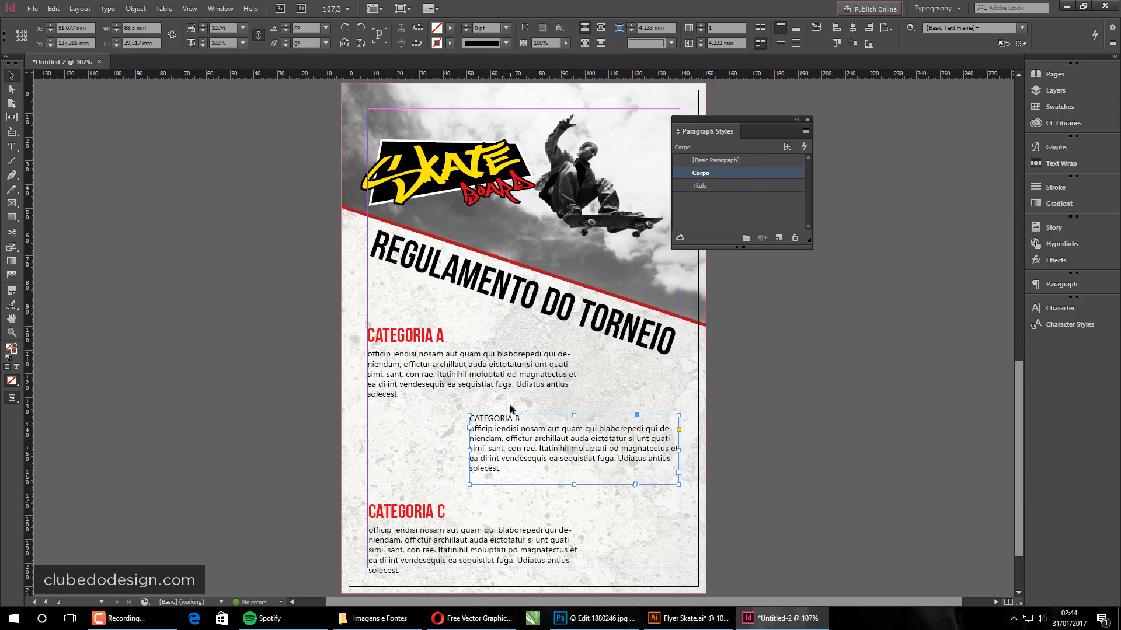
{"action": "key", "text": "ctrl+1"}
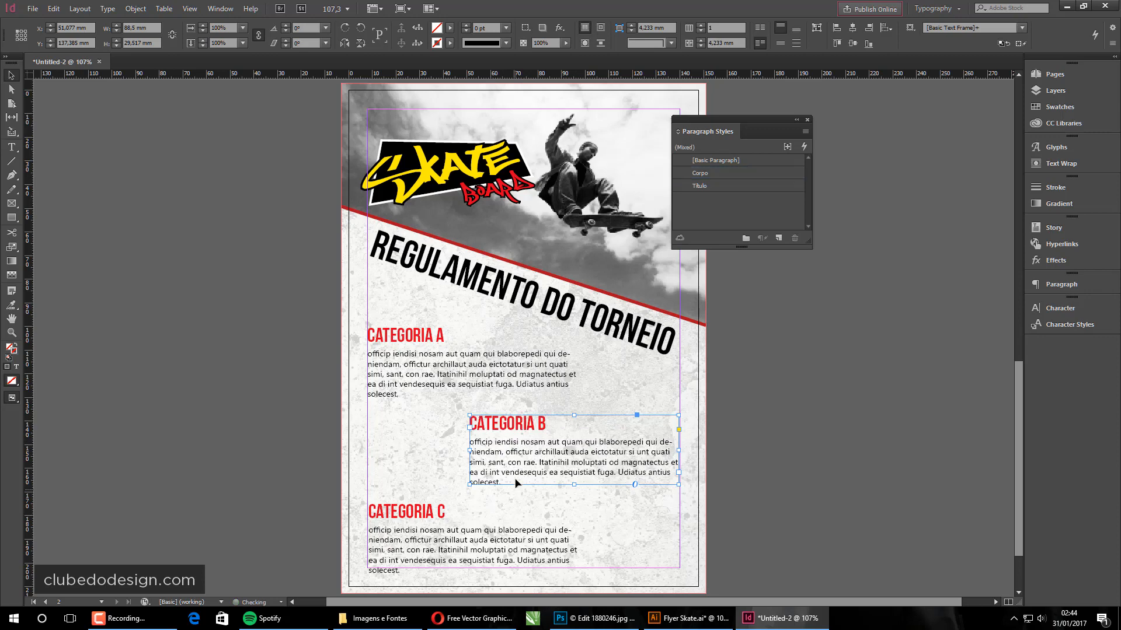
- With nothing selected, reduce the Corpo paragraph style's font size by one point and apply the change
{"action": "left_click", "coordinate": [887, 427]}
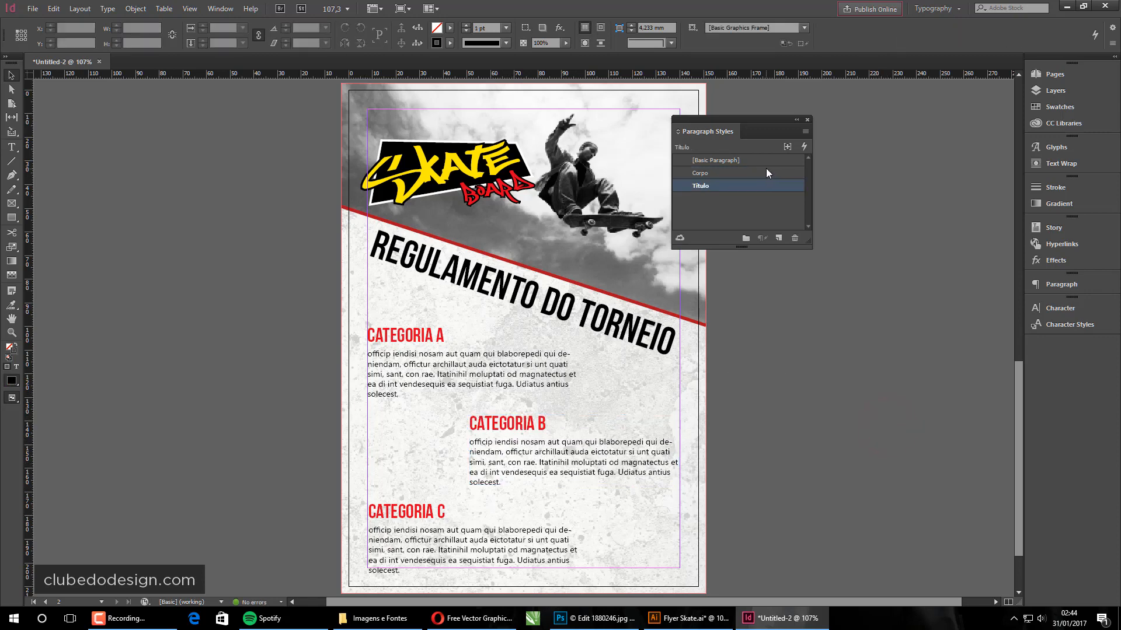
{"action": "double_click", "coordinate": [790, 171]}
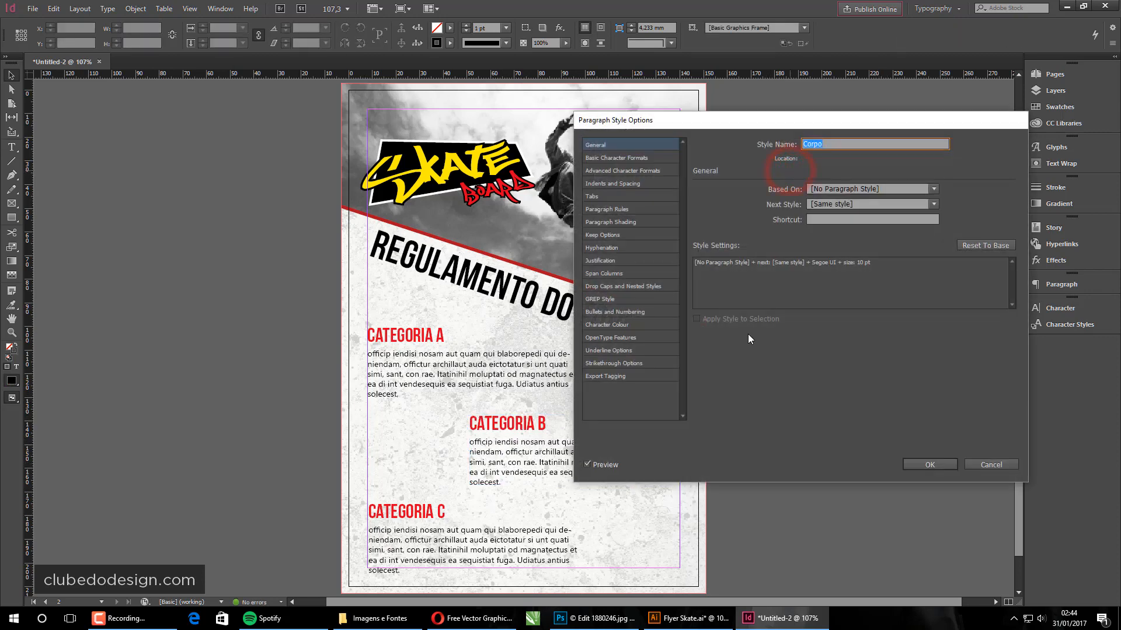
{"action": "left_click", "coordinate": [637, 158]}
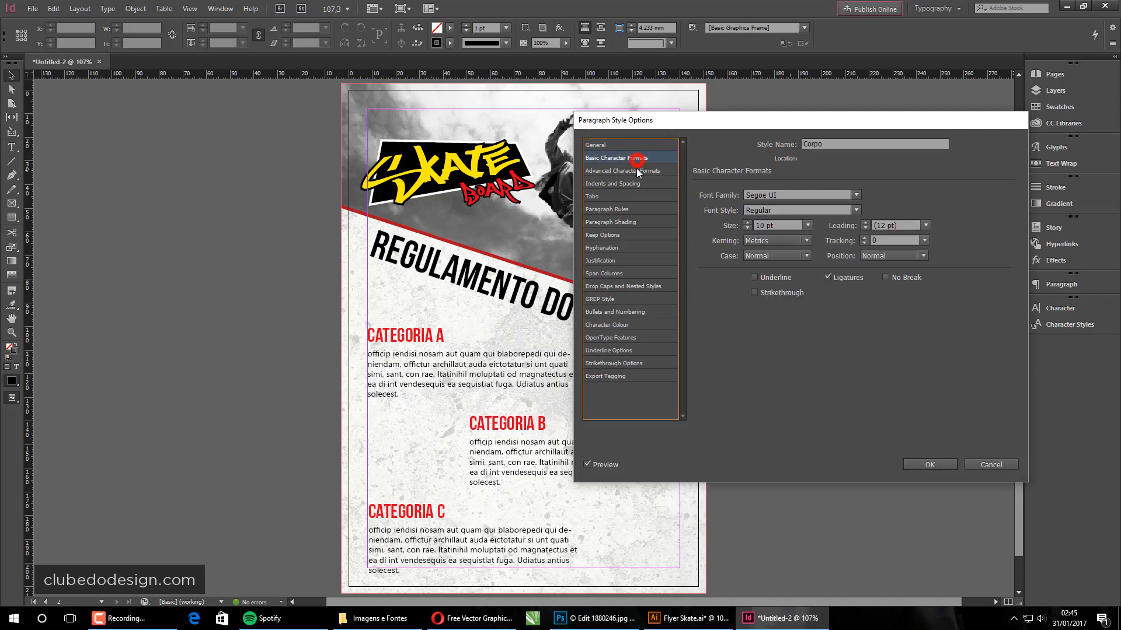
{"action": "left_click", "coordinate": [748, 228]}
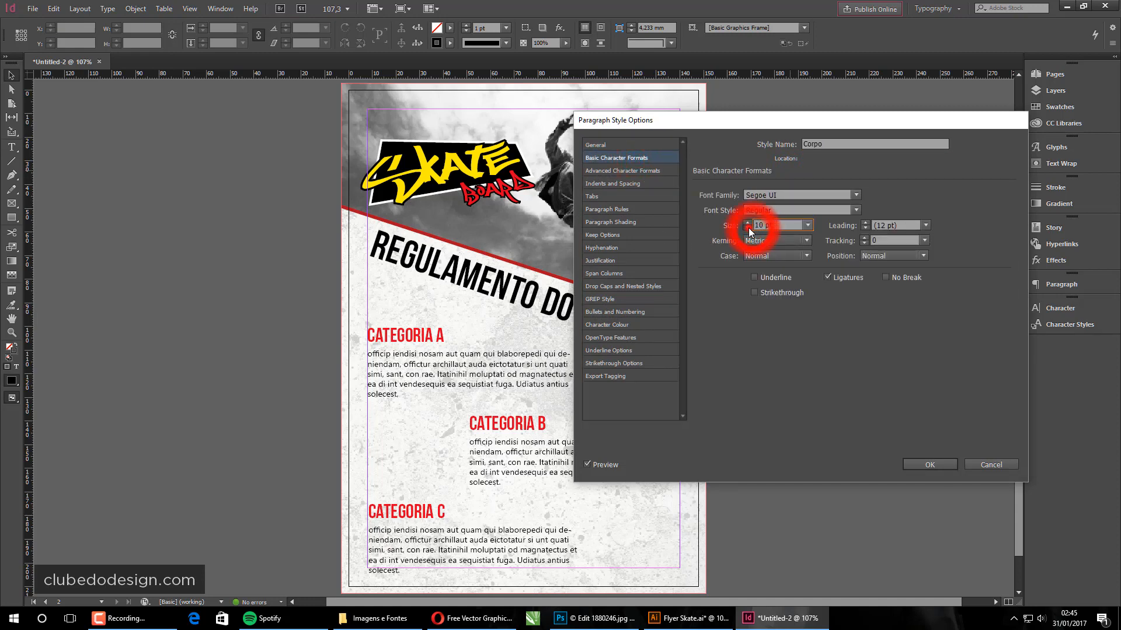
{"action": "left_click", "coordinate": [916, 463]}
- Shorten the CATEGORIA C, B and A text frames to about 23.6 mm high to fit their text, and clear the selection
{"action": "left_click", "coordinate": [477, 549]}
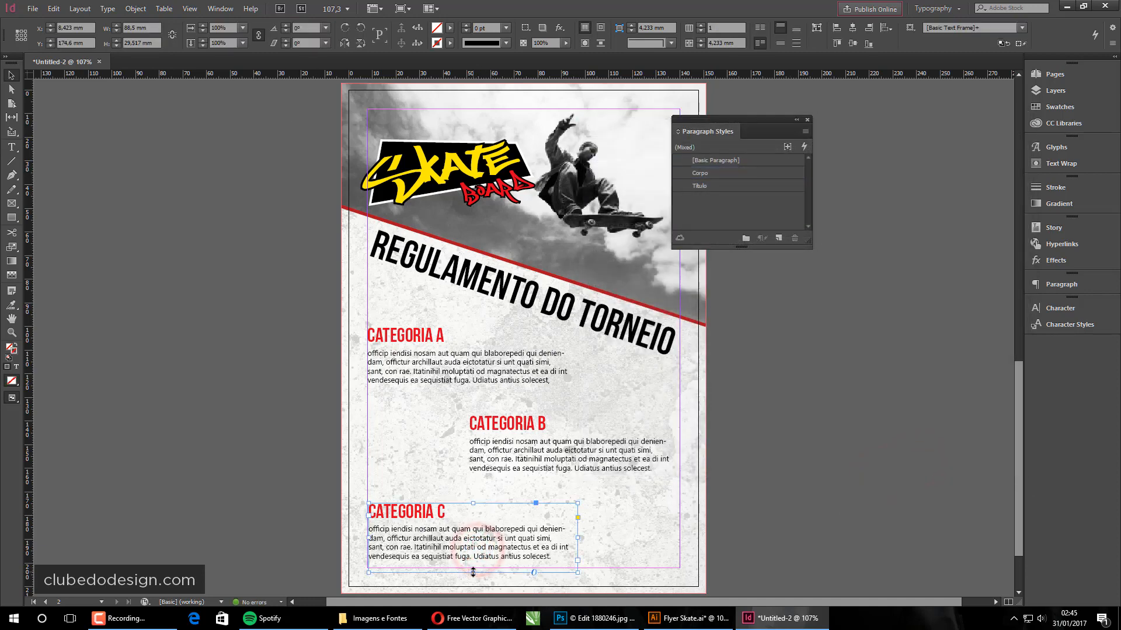
{"action": "left_click", "coordinate": [476, 577]}
{"action": "left_click", "coordinate": [560, 426]}
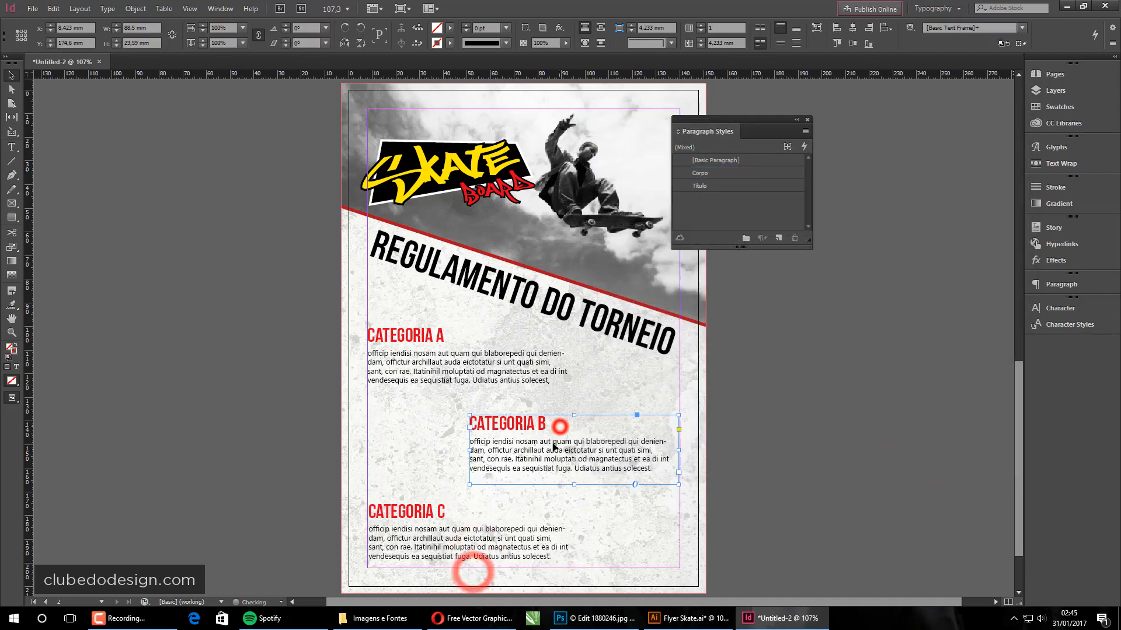
{"action": "left_click", "coordinate": [572, 485]}
{"action": "left_click", "coordinate": [444, 376]}
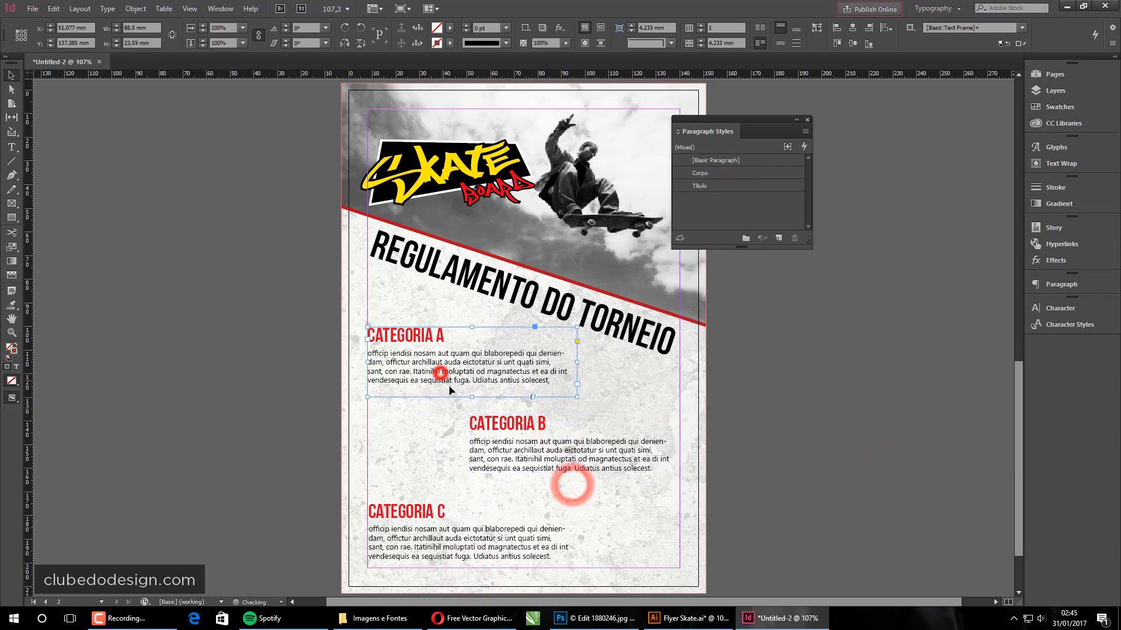
{"action": "left_click", "coordinate": [476, 399]}
{"action": "left_click", "coordinate": [896, 456]}
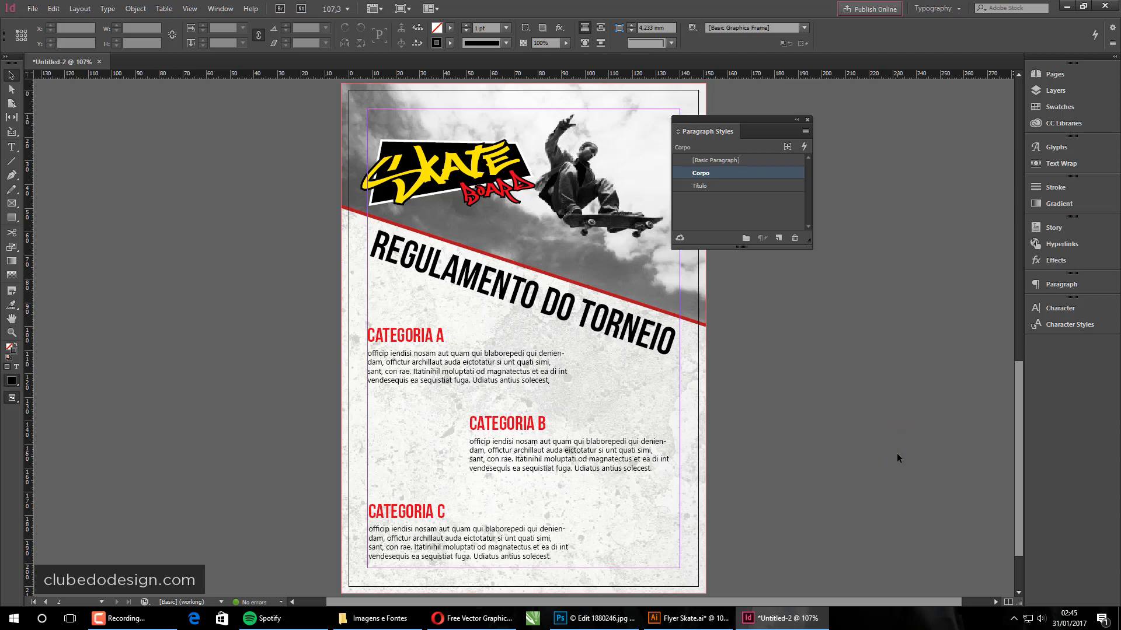
{"action": "left_click", "coordinate": [896, 453]}
- Switch to Illustrator, and open 1559534.eps from the Imagens e Fontes folder
{"action": "left_click", "coordinate": [697, 620]}
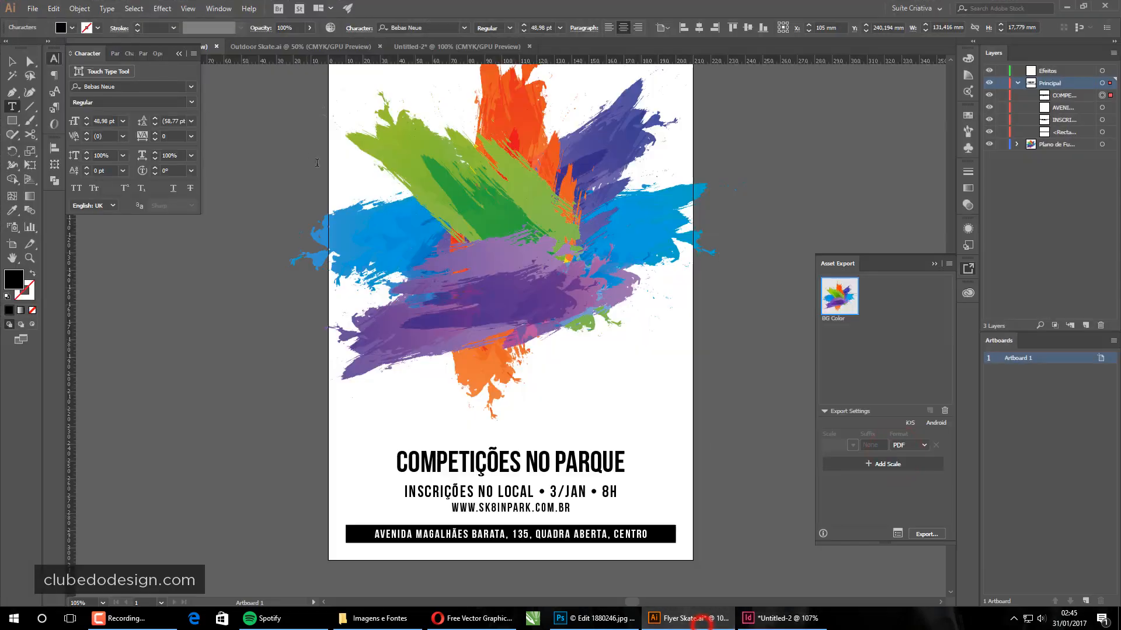
{"action": "left_click", "coordinate": [312, 47]}
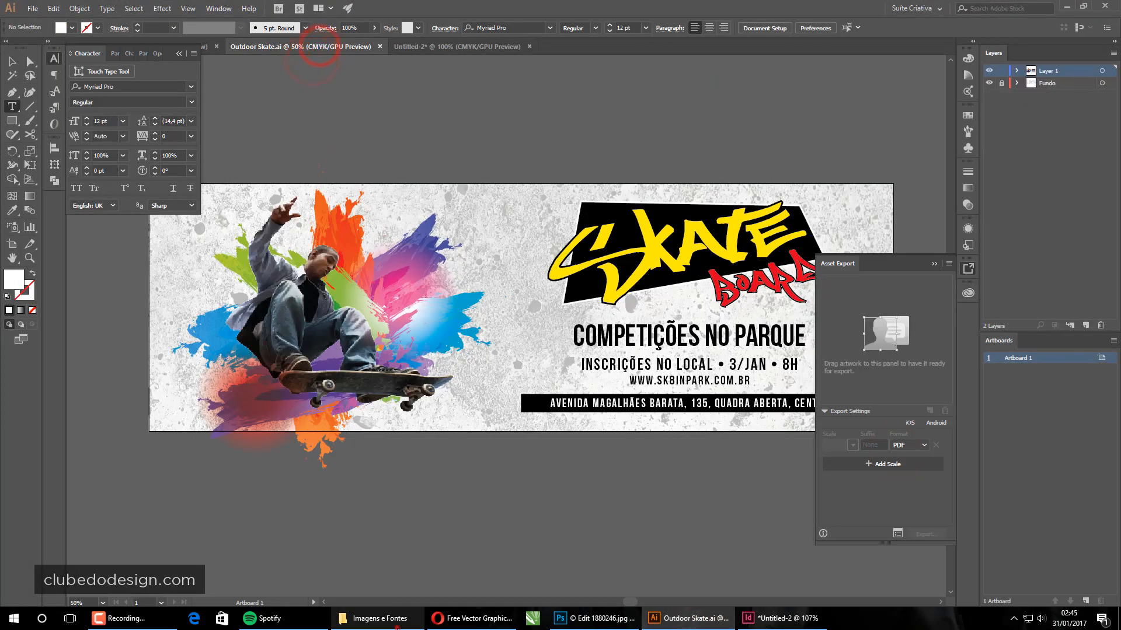
{"action": "left_click", "coordinate": [379, 618]}
{"action": "left_click", "coordinate": [542, 376]}
{"action": "left_click", "coordinate": [382, 194]}
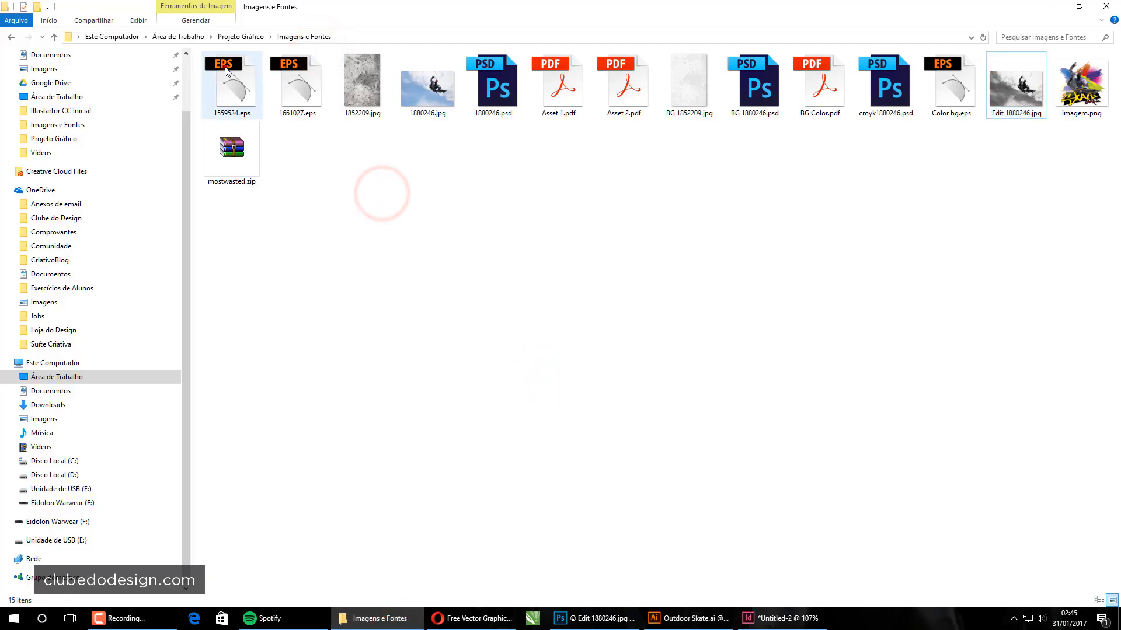
{"action": "double_click", "coordinate": [225, 67]}
{"action": "left_click", "coordinate": [578, 372]}
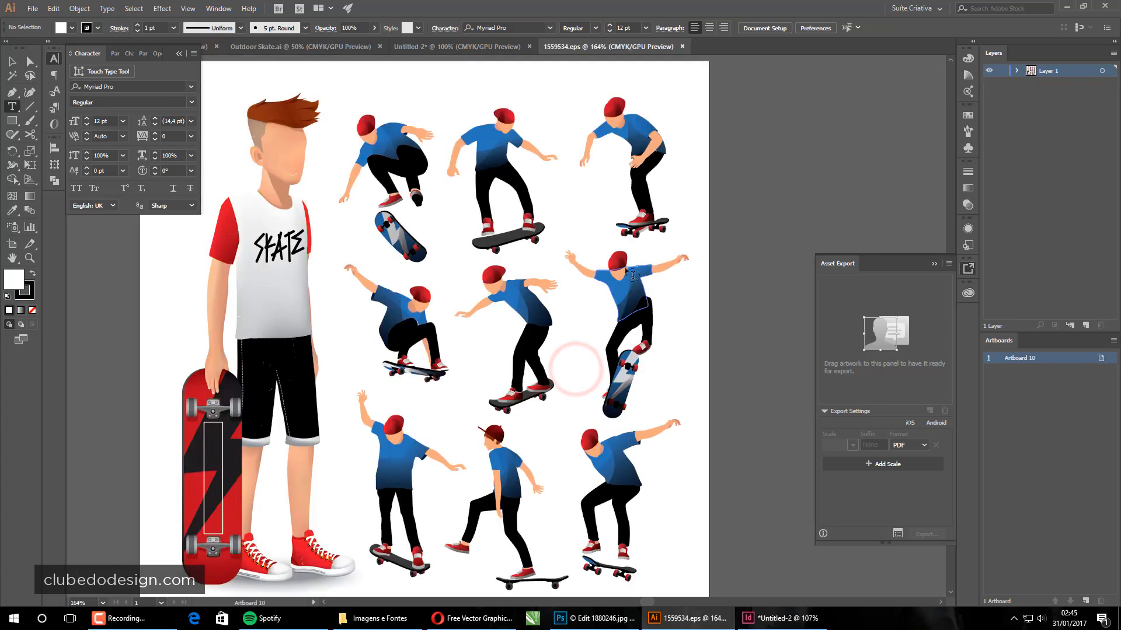
{"action": "left_click", "coordinate": [725, 363]}
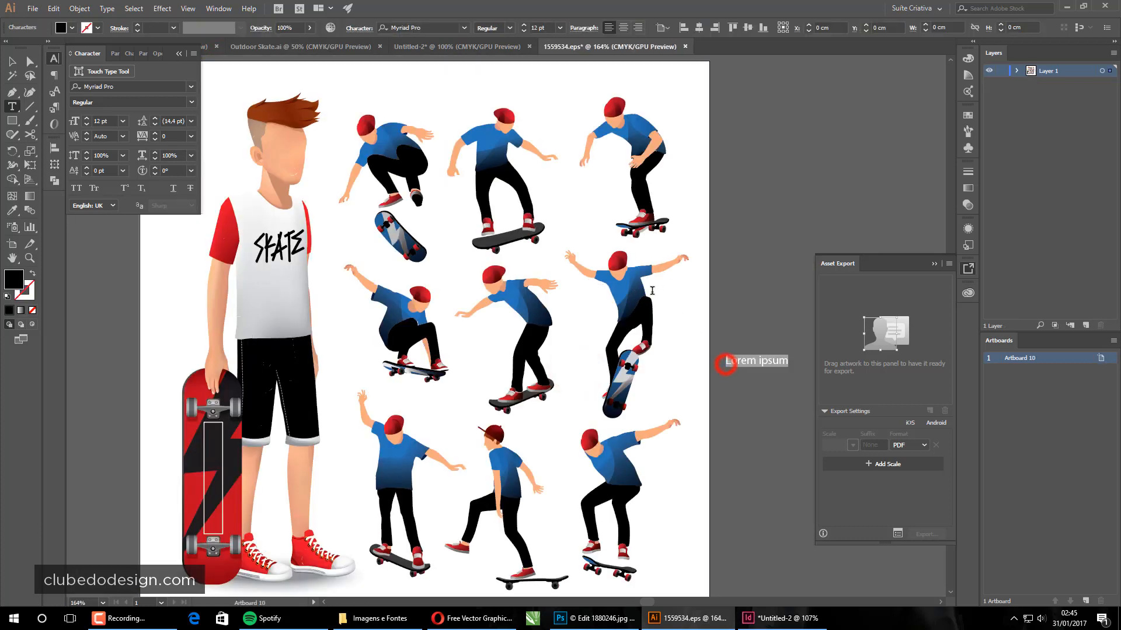
{"action": "key", "text": "Escape"}
{"action": "key", "text": "Delete"}
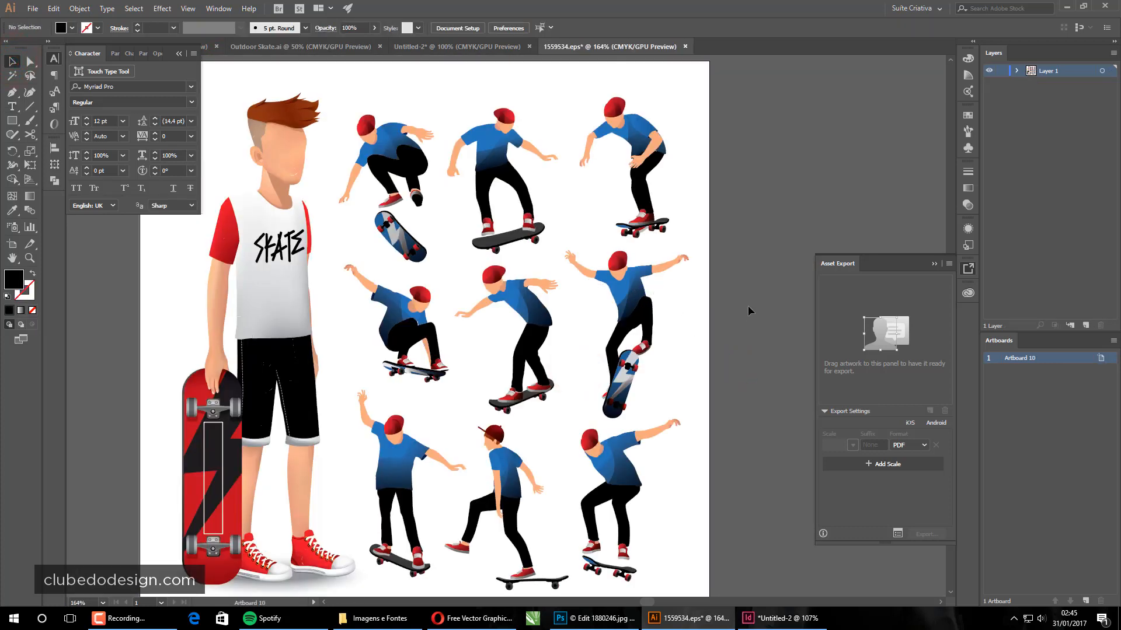
- Ungroup the skater artwork level by level until the individual skater figures are separate
{"action": "left_click", "coordinate": [622, 312]}
{"action": "key", "text": "ctrl+shift+g"}
{"action": "left_click", "coordinate": [736, 276]}
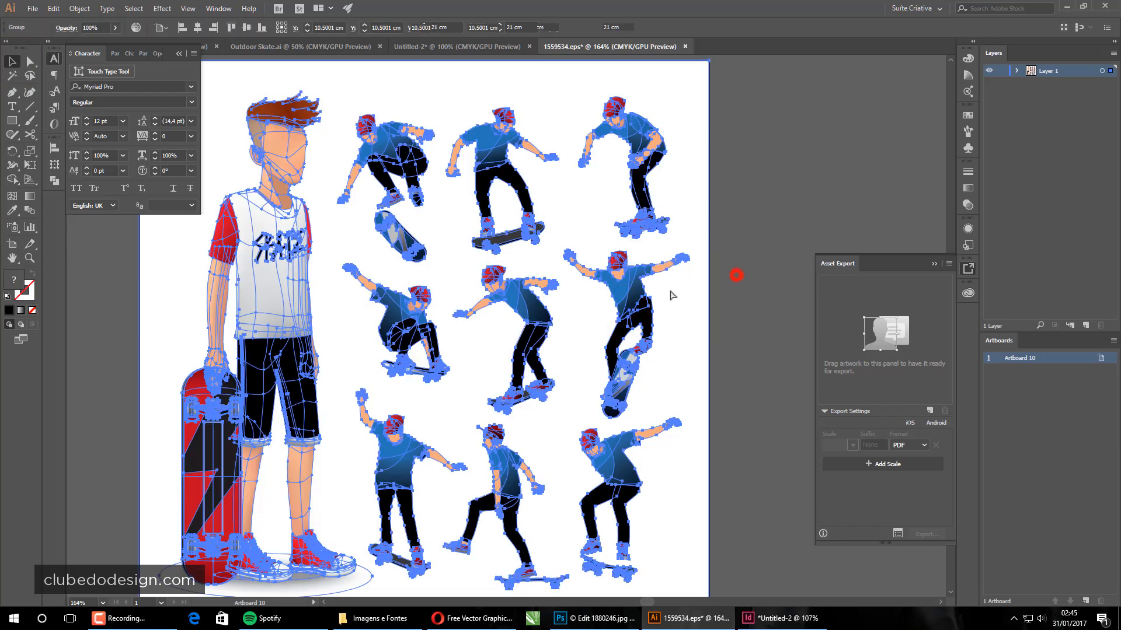
{"action": "left_click", "coordinate": [635, 282]}
{"action": "key", "text": "ctrl+shift+g"}
{"action": "left_click", "coordinate": [787, 180]}
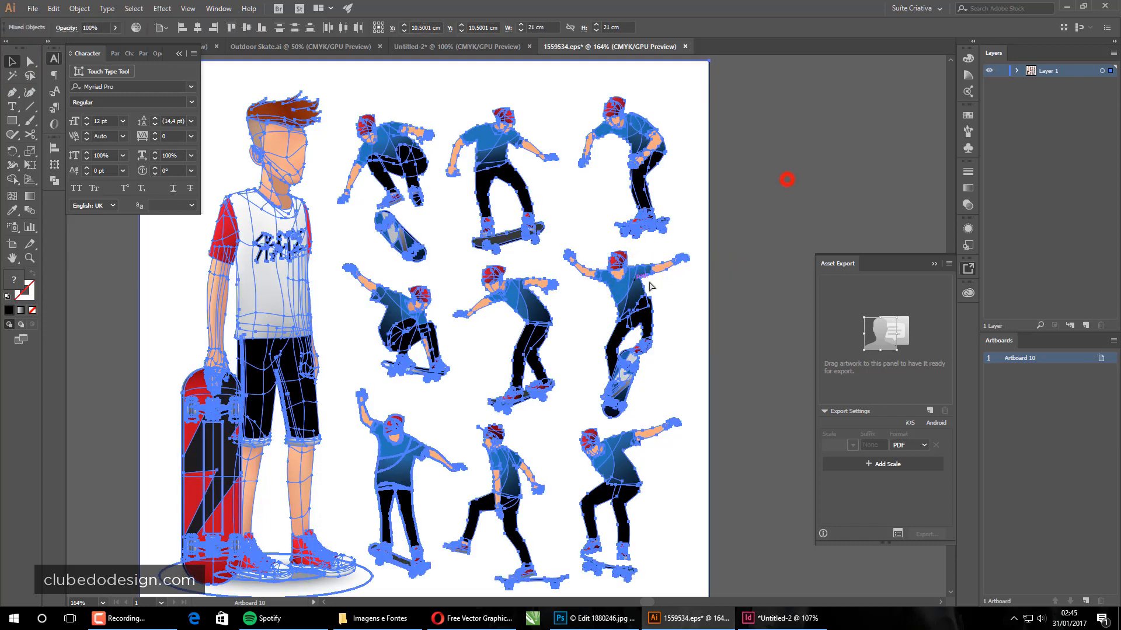
{"action": "left_click", "coordinate": [622, 282]}
{"action": "key", "text": "ctrl+shift+g"}
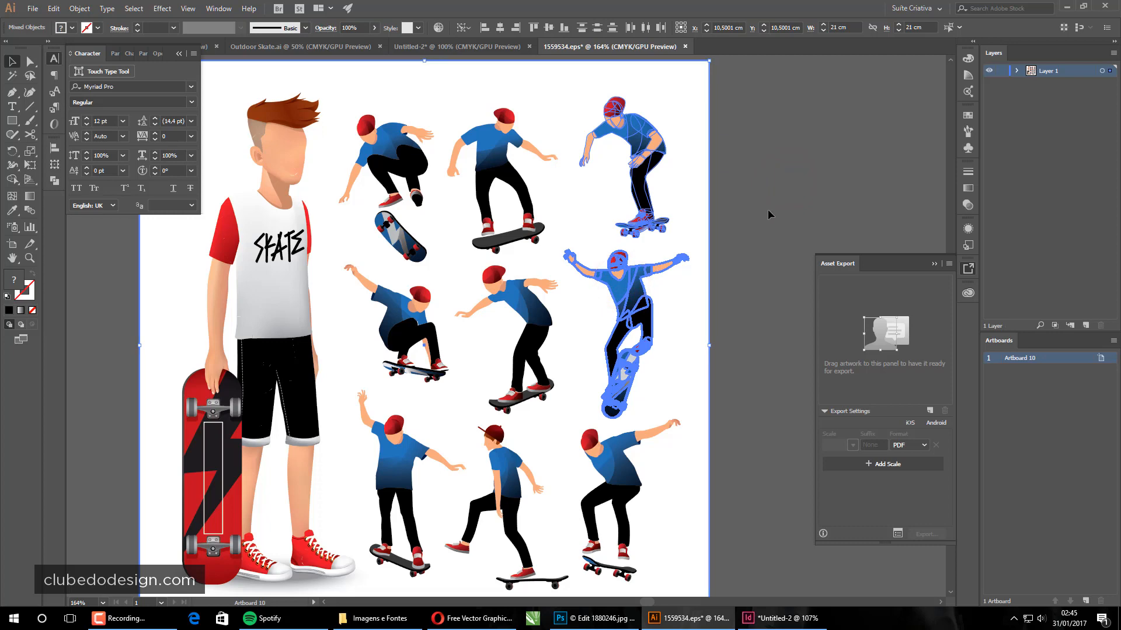
- Add the middle row's skater holding his board below him and the crouching skater to Asset Export as separate assets
{"action": "left_click_drag", "start_coordinate": [638, 304], "coordinate": [870, 334]}
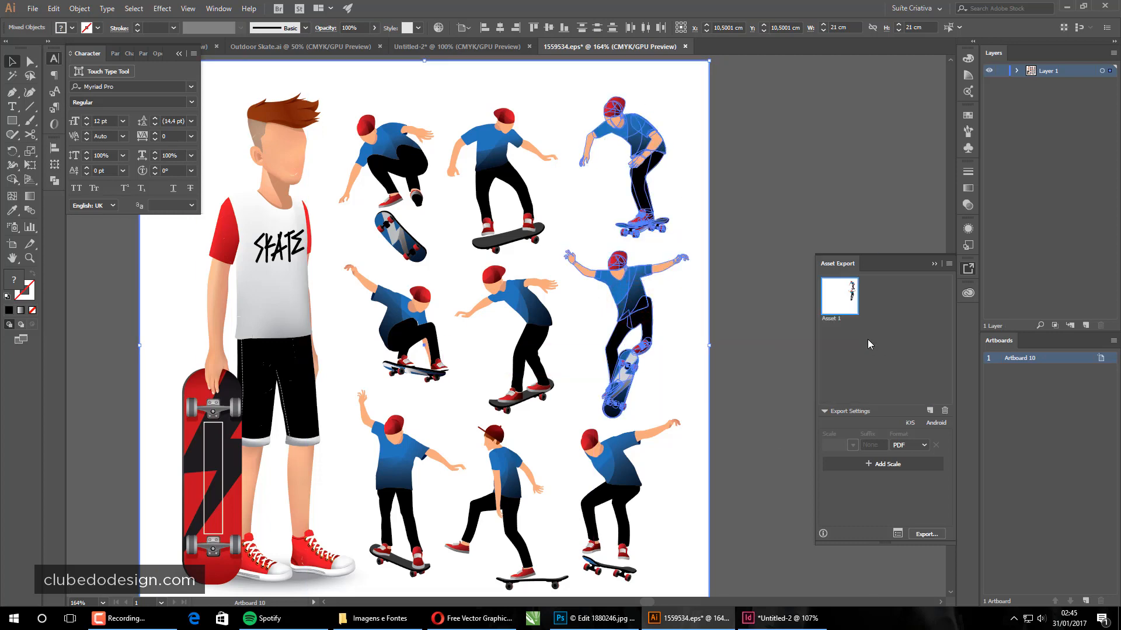
{"action": "key", "text": "ctrl+z"}
{"action": "left_click", "coordinate": [781, 181]}
{"action": "left_click_drag", "start_coordinate": [624, 292], "coordinate": [895, 327]}
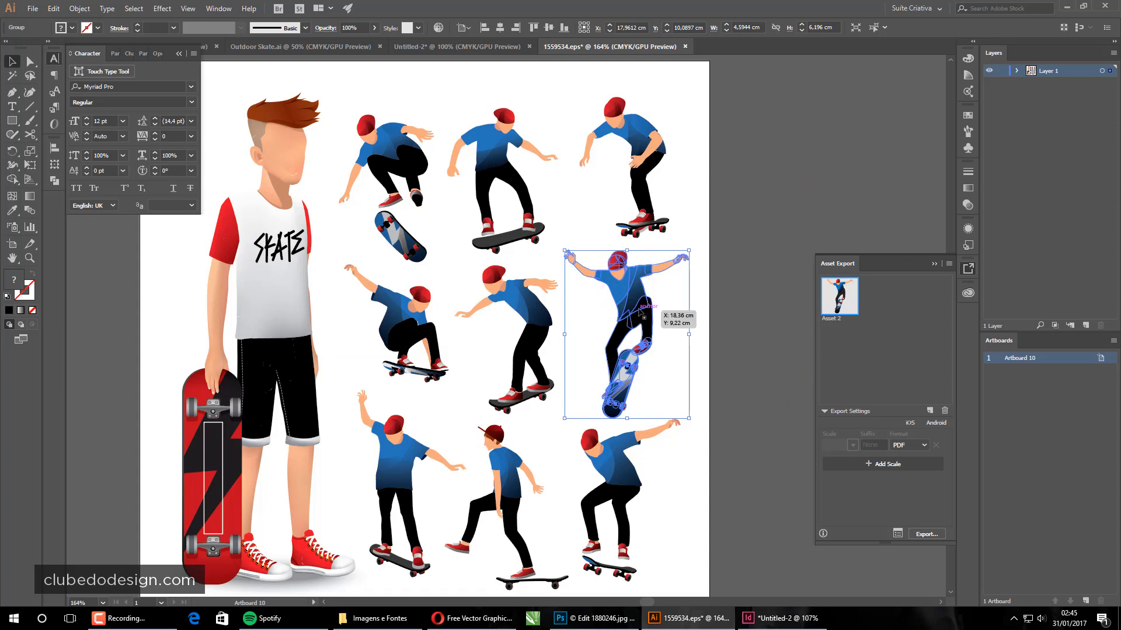
{"action": "left_click_drag", "start_coordinate": [411, 328], "coordinate": [930, 320]}
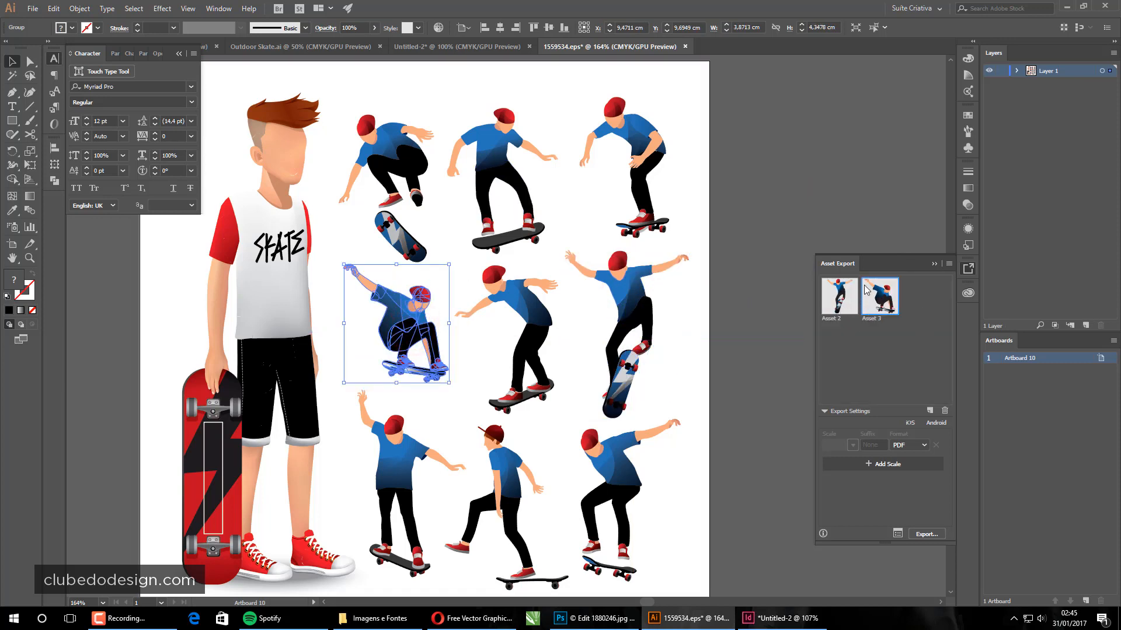
- Export both skater assets as PDF to the Imagens e Fontes folder, leaving the missing colour profile as is, and deselect the artwork
{"action": "left_click", "coordinate": [855, 363]}
{"action": "left_click", "coordinate": [846, 300]}
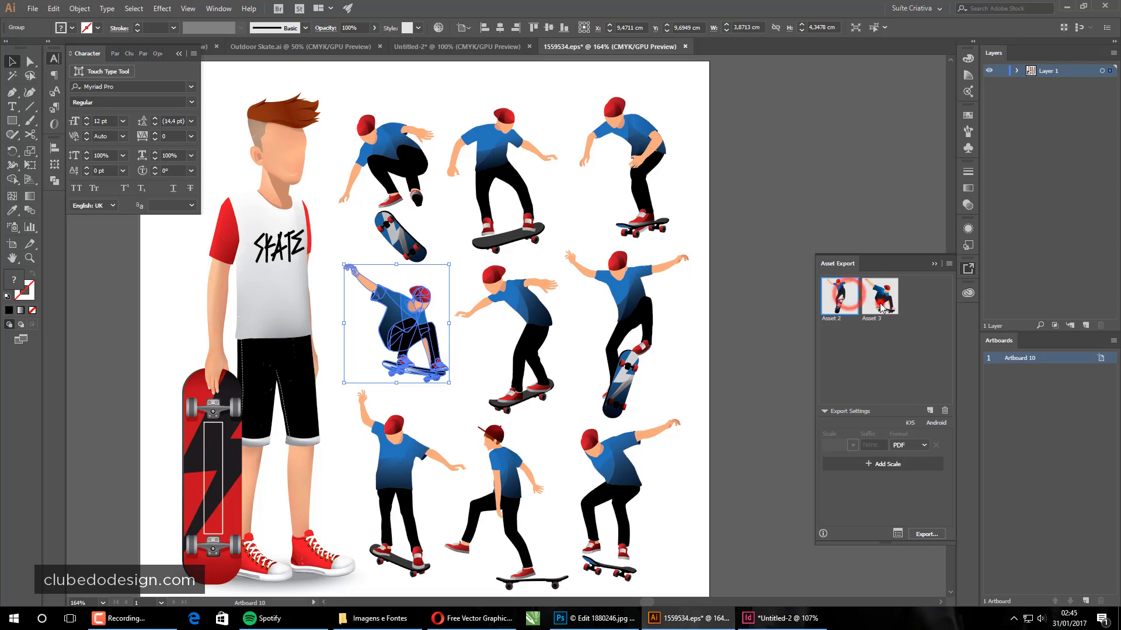
{"action": "left_click", "coordinate": [877, 313], "text": "shift"}
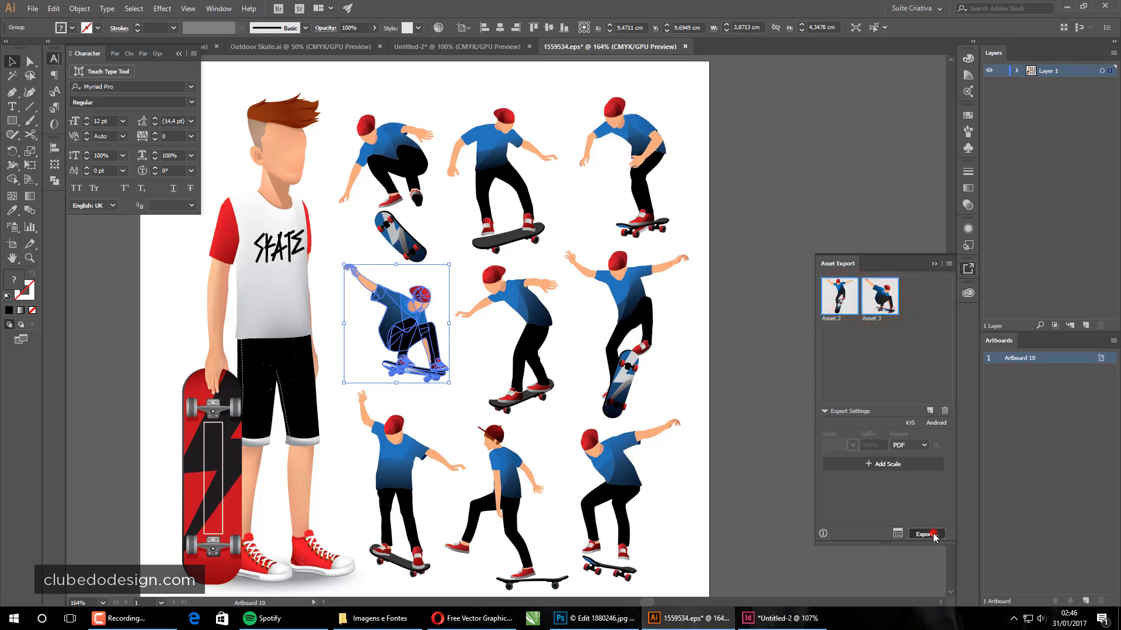
{"action": "left_click", "coordinate": [933, 535]}
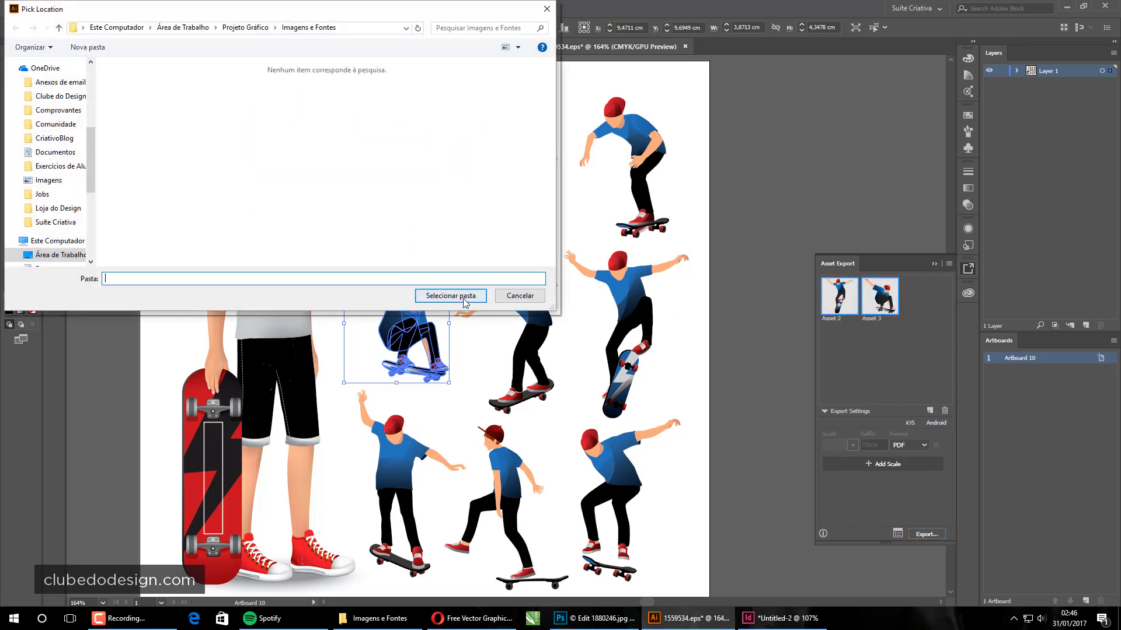
{"action": "left_click", "coordinate": [462, 296]}
{"action": "left_click", "coordinate": [620, 337]}
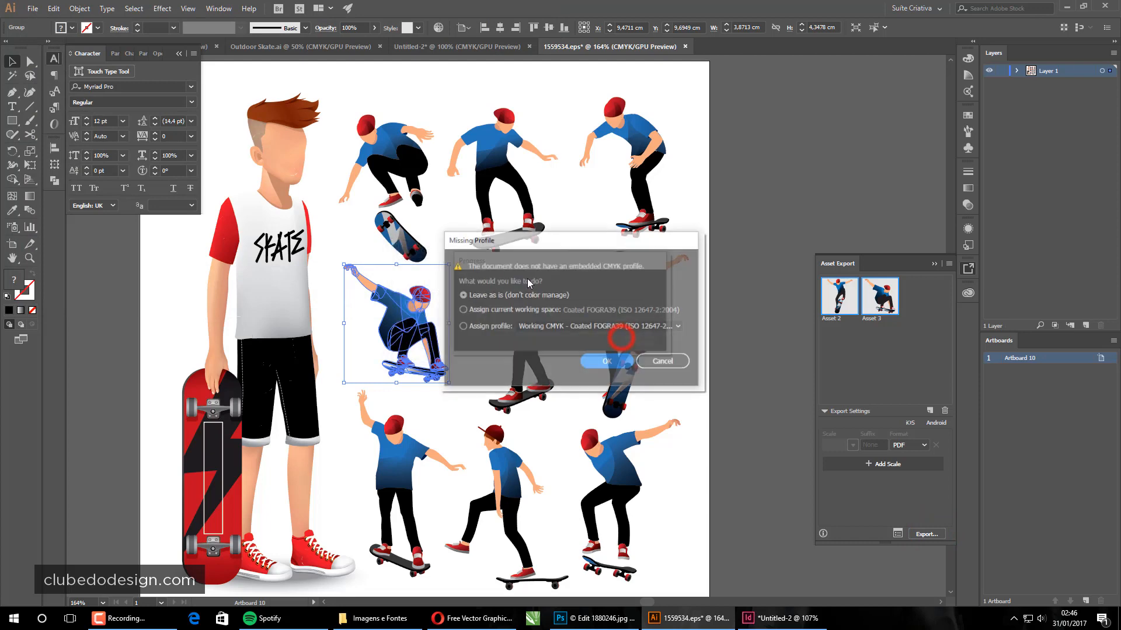
{"action": "left_click", "coordinate": [611, 362]}
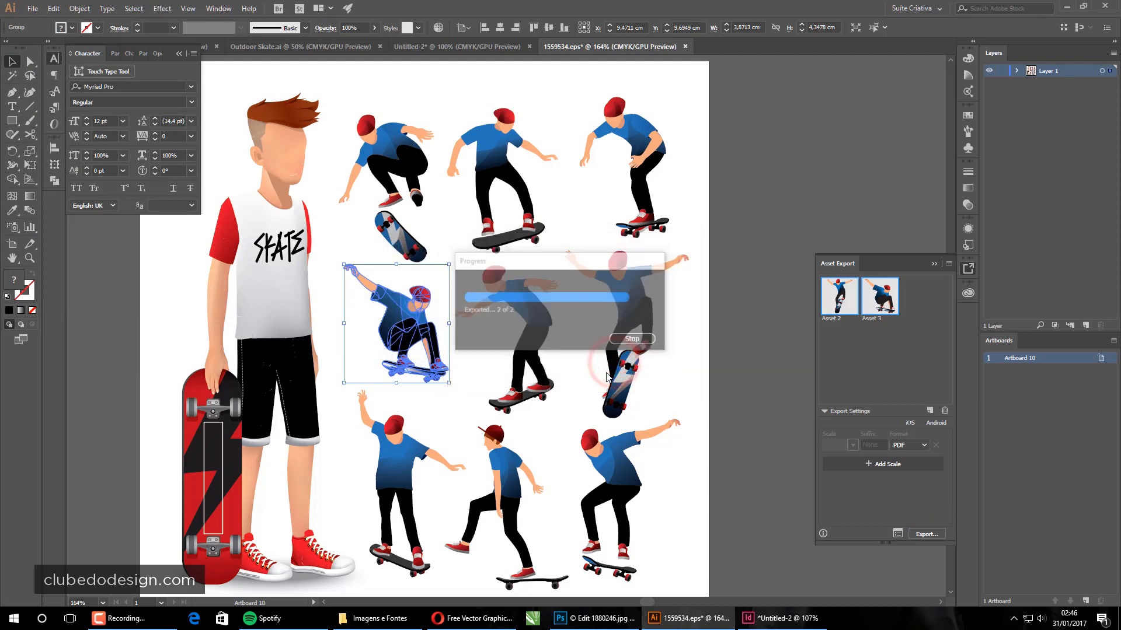
{"action": "left_click", "coordinate": [745, 204]}
{"action": "key", "text": "alt+Tab"}
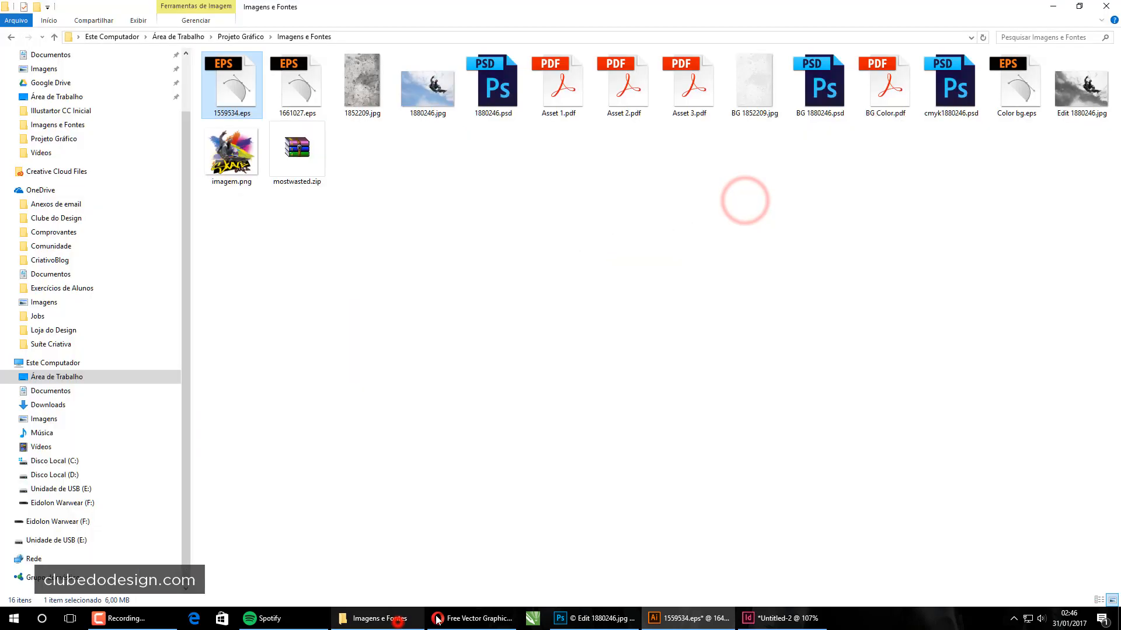
{"action": "left_click", "coordinate": [659, 381]}
{"action": "left_click", "coordinate": [616, 263]}
{"action": "left_click", "coordinate": [572, 88]}
{"action": "left_click", "coordinate": [623, 87], "text": "ctrl"}
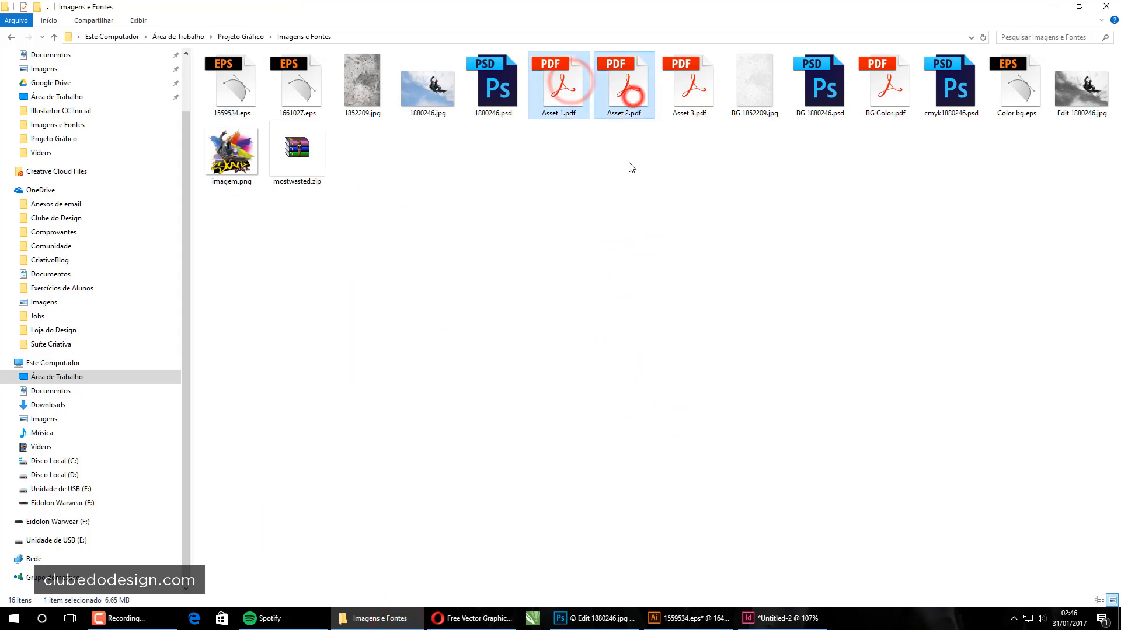
{"action": "left_click", "coordinate": [776, 618]}
{"action": "left_click", "coordinate": [776, 618]}
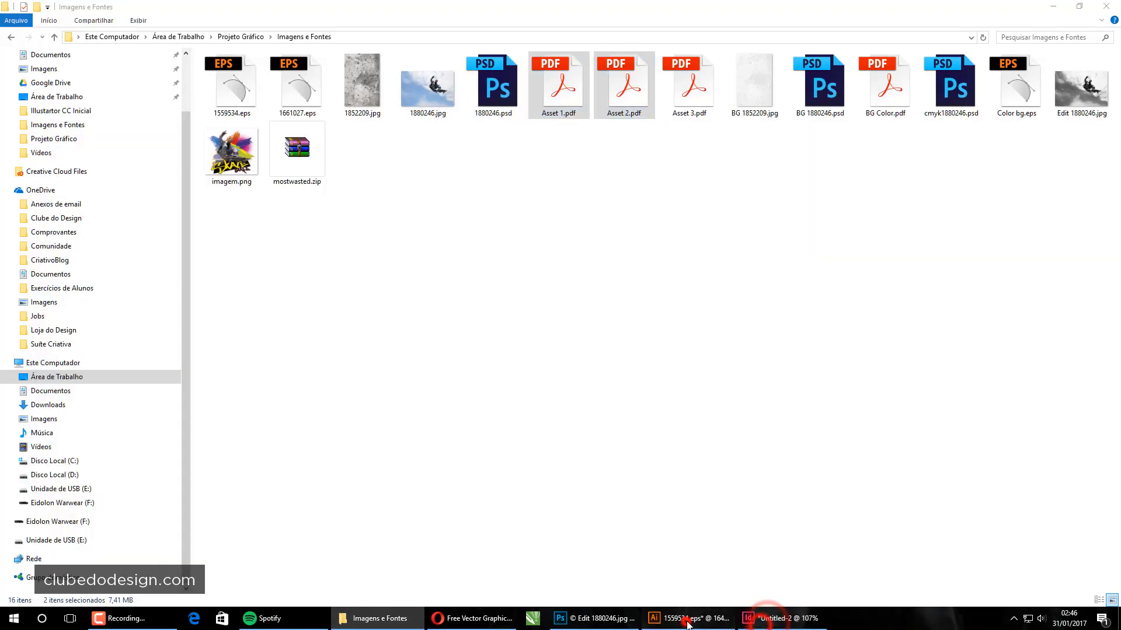
{"action": "left_click", "coordinate": [688, 618]}
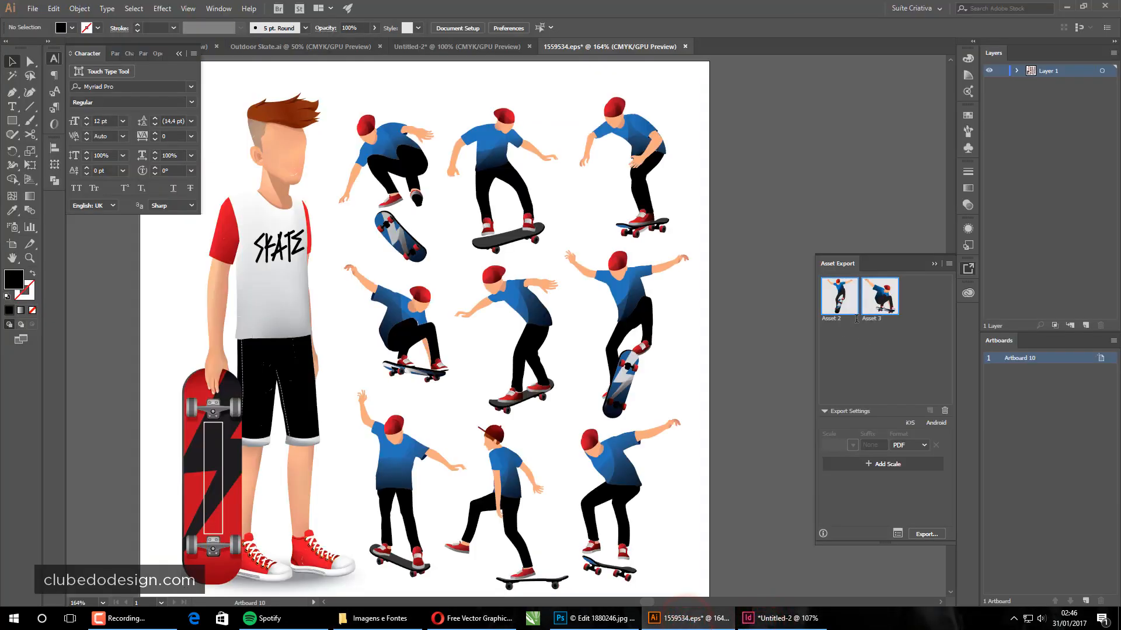
- Place Asset 2.pdf and Asset 3.pdf from the Imagens e Fontes folder into the InDesign flyer, beside the CATEGORIA B and CATEGORIA C texts respectively
{"action": "left_click", "coordinate": [379, 618]}
{"action": "left_click", "coordinate": [677, 296]}
{"action": "left_click", "coordinate": [631, 89]}
{"action": "left_click", "coordinate": [710, 88], "text": "ctrl"}
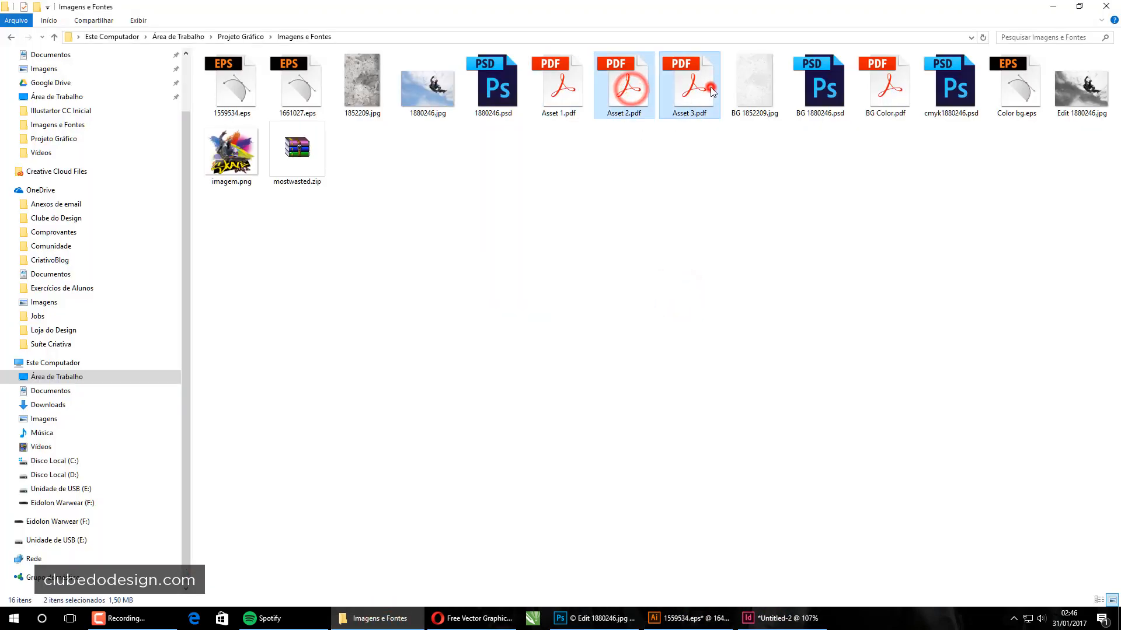
{"action": "left_click_drag", "start_coordinate": [692, 75], "coordinate": [424, 386]}
{"action": "left_click", "coordinate": [779, 302]}
{"action": "left_click", "coordinate": [871, 219]}
{"action": "left_click", "coordinate": [934, 440]}
{"action": "left_click_drag", "start_coordinate": [927, 291], "coordinate": [645, 515]}
{"action": "left_click", "coordinate": [933, 405]}
{"action": "left_click", "coordinate": [898, 442]}
{"action": "left_click_drag", "start_coordinate": [836, 405], "coordinate": [756, 447]}
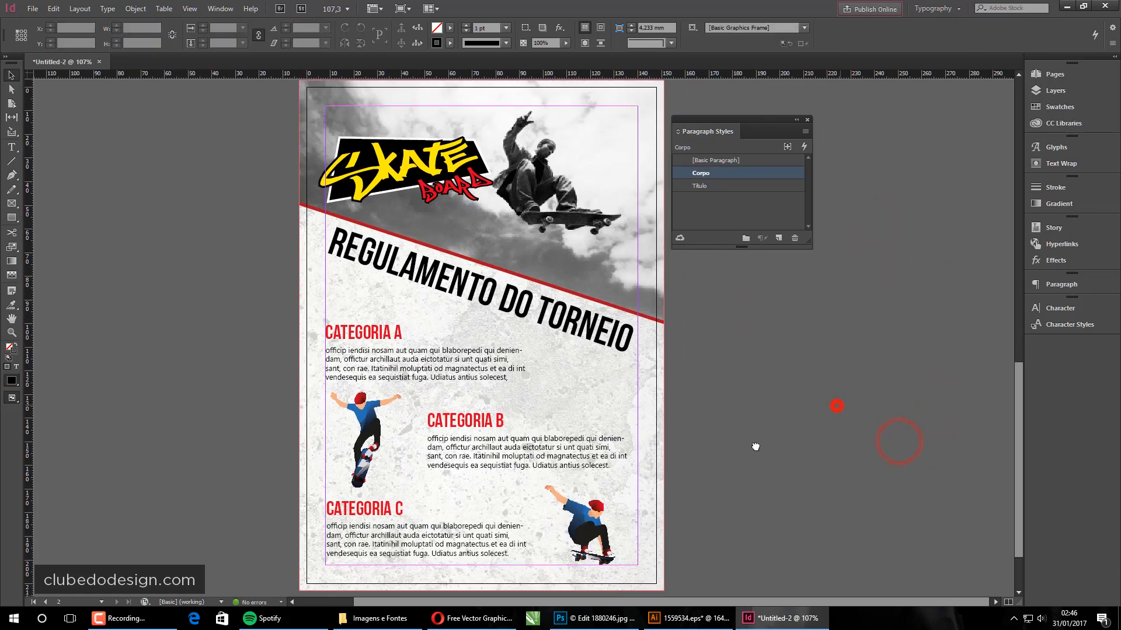
- Review both flyer pages at 75% zoom in preview mode and with the guides shown
{"action": "key", "text": "w"}
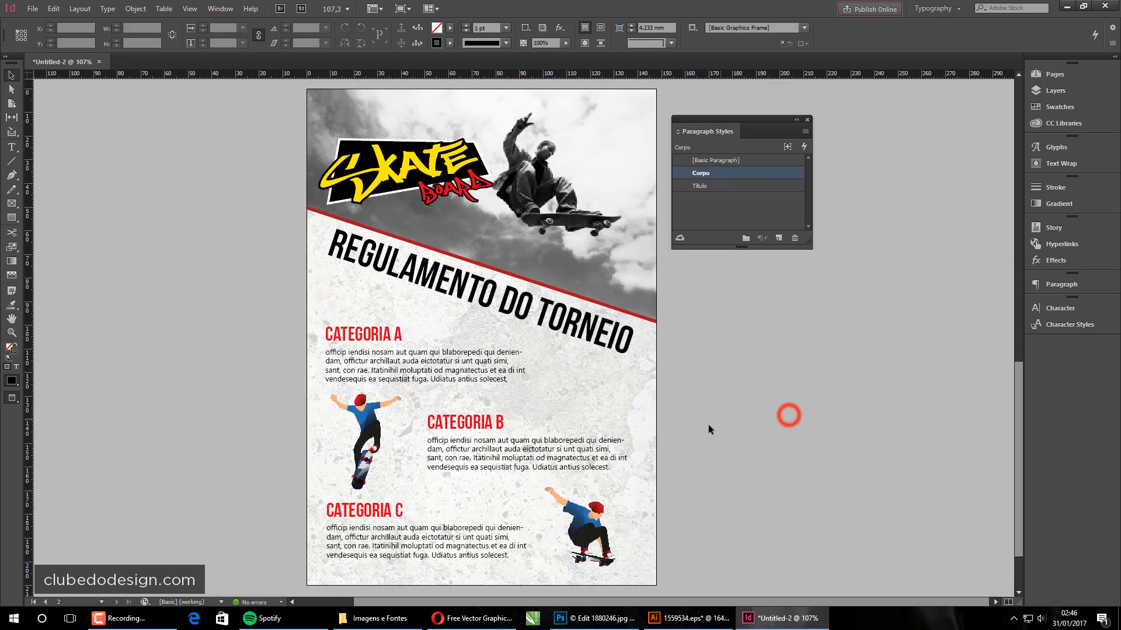
{"action": "left_click", "coordinate": [552, 387], "text": "ctrl+alt"}
{"action": "left_click", "coordinate": [552, 387], "text": "ctrl+alt"}
{"action": "left_click", "coordinate": [833, 424]}
{"action": "left_click_drag", "start_coordinate": [499, 250], "coordinate": [521, 513]}
{"action": "left_click_drag", "start_coordinate": [533, 272], "coordinate": [815, 541]}
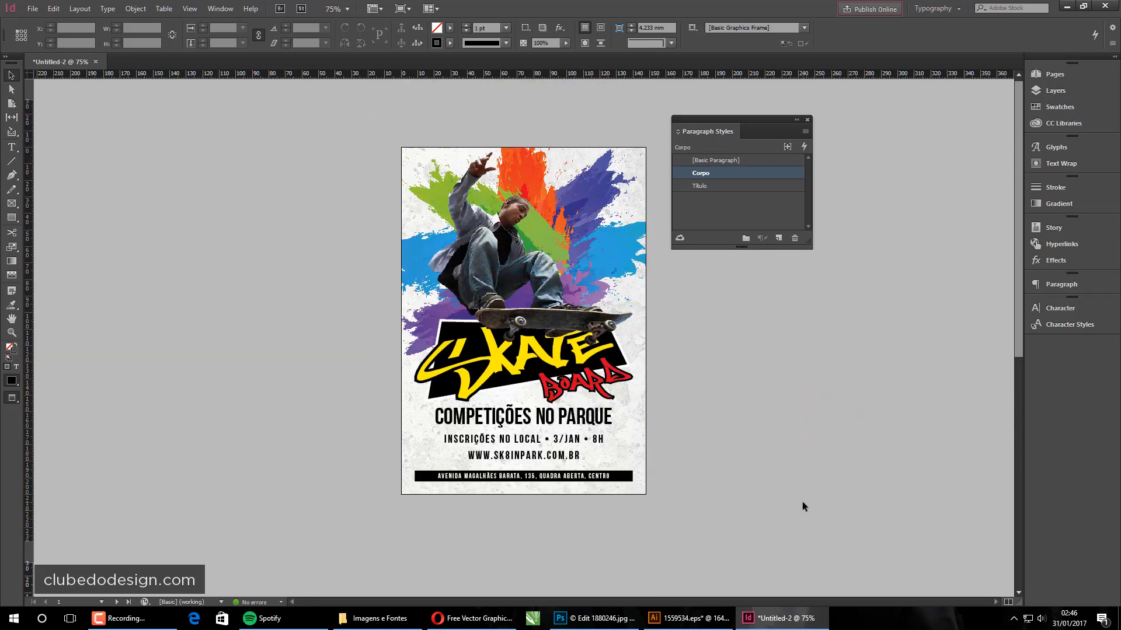
{"action": "scroll", "coordinate": [807, 363], "scroll_direction": "down", "scroll_amount": 10}
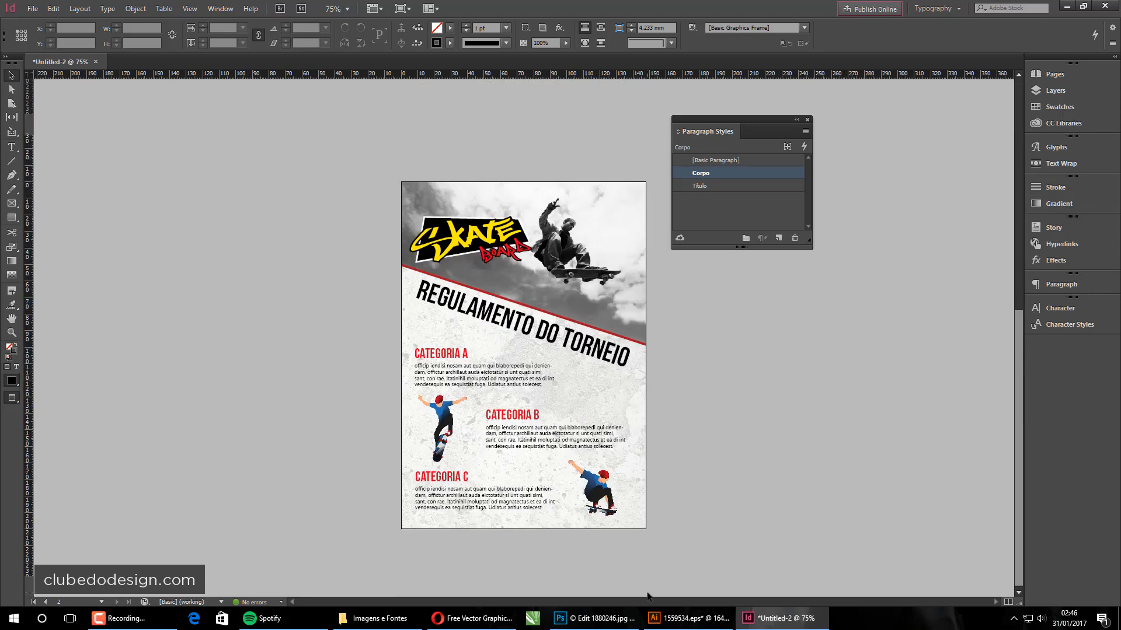
{"action": "left_click", "coordinate": [365, 618]}
{"action": "left_click", "coordinate": [403, 619]}
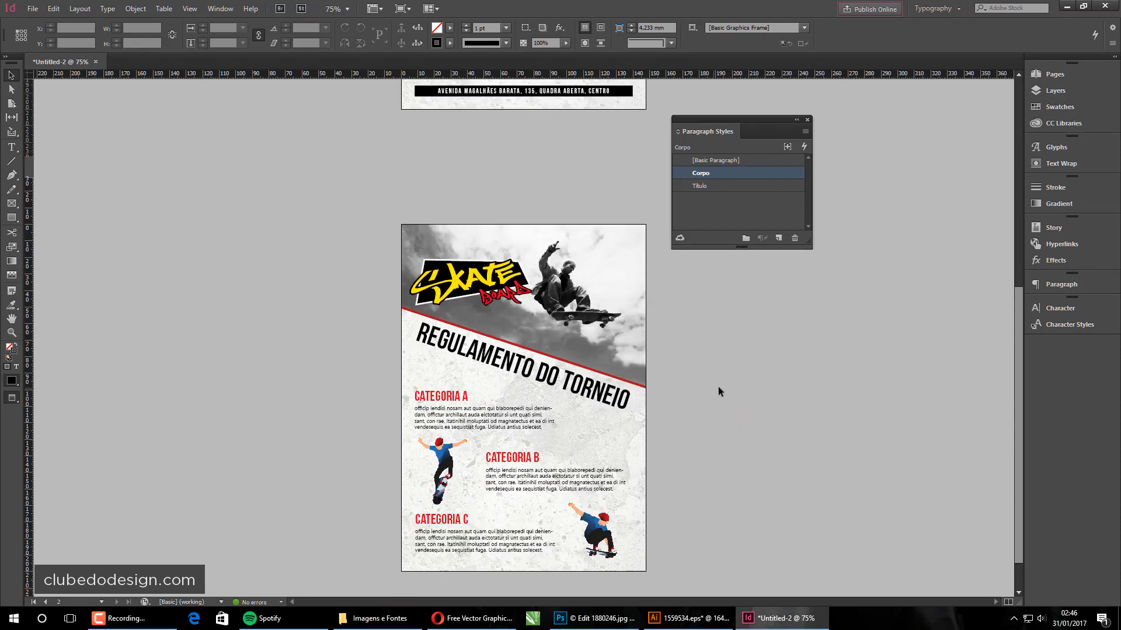
{"action": "scroll", "coordinate": [709, 433], "scroll_direction": "up", "scroll_amount": 6}
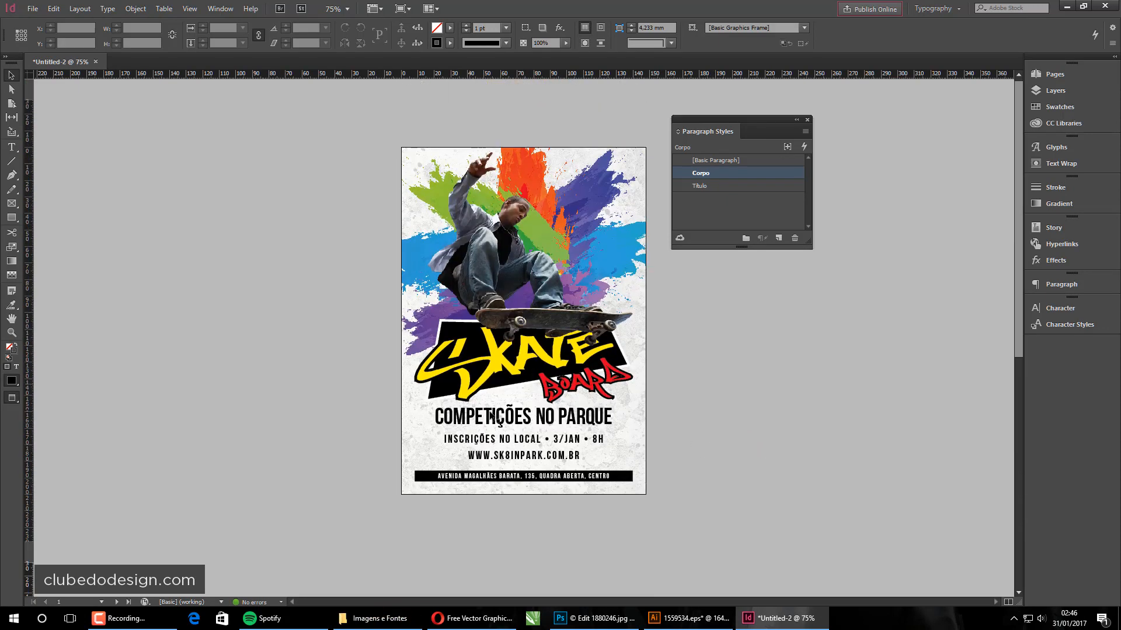
{"action": "scroll", "coordinate": [504, 417], "scroll_direction": "down", "scroll_amount": 6}
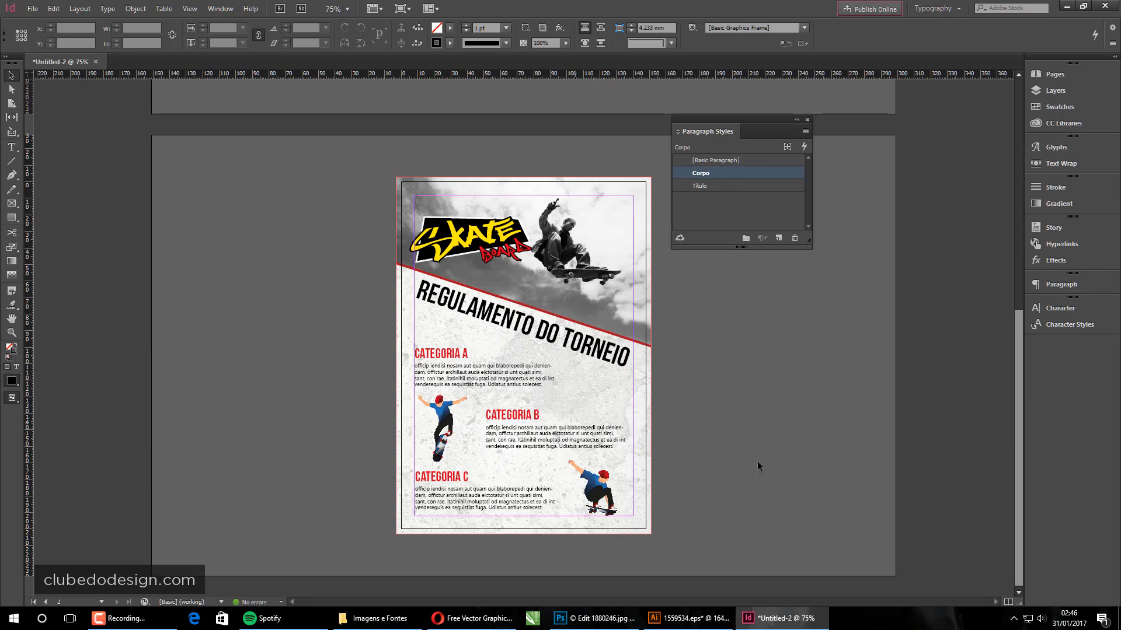
{"action": "scroll", "coordinate": [583, 312], "scroll_direction": "up", "scroll_amount": 6}
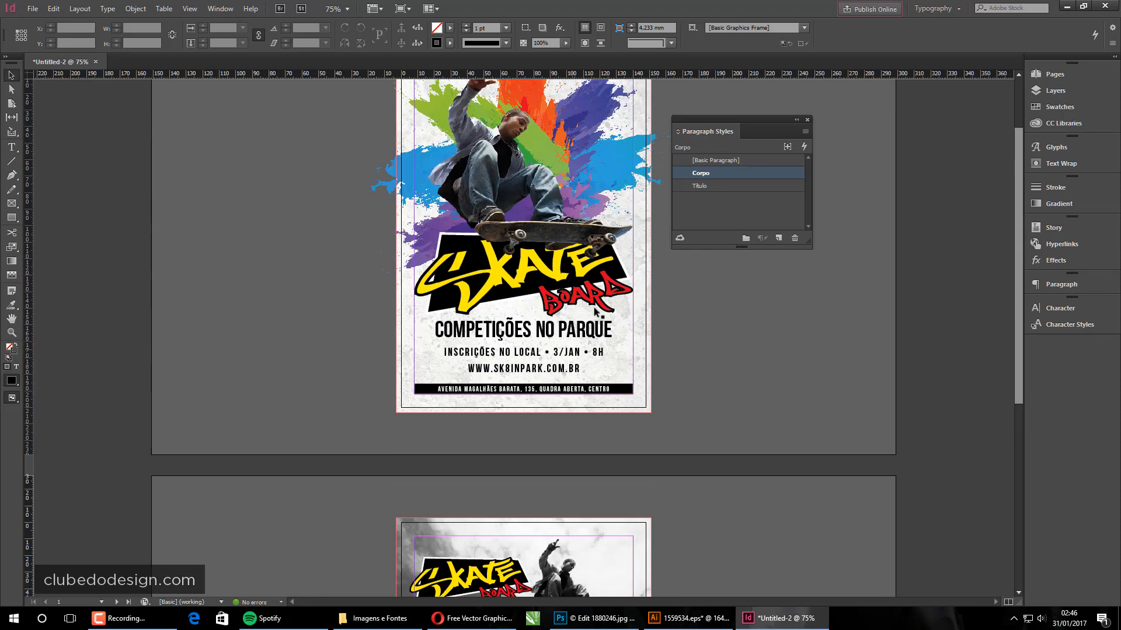
{"action": "scroll", "coordinate": [577, 161], "scroll_direction": "down", "scroll_amount": 6}
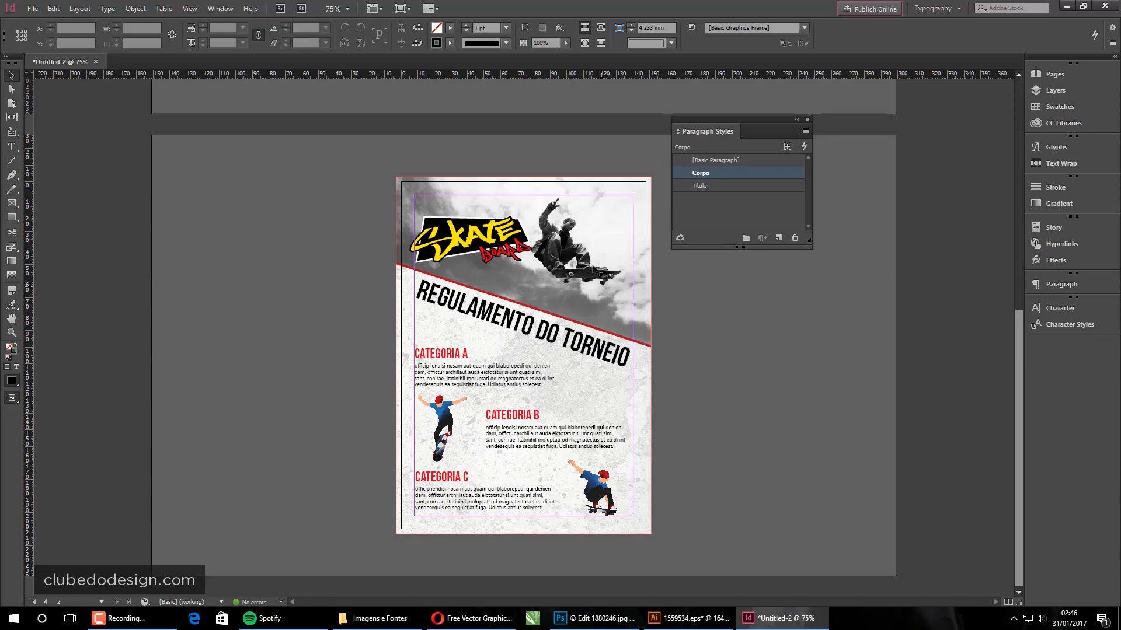
- Move the Paragraph Styles panel farther away from the flyer page
{"action": "left_click", "coordinate": [768, 400]}
{"action": "left_click_drag", "start_coordinate": [730, 118], "coordinate": [864, 219]}
{"action": "left_click", "coordinate": [754, 206]}
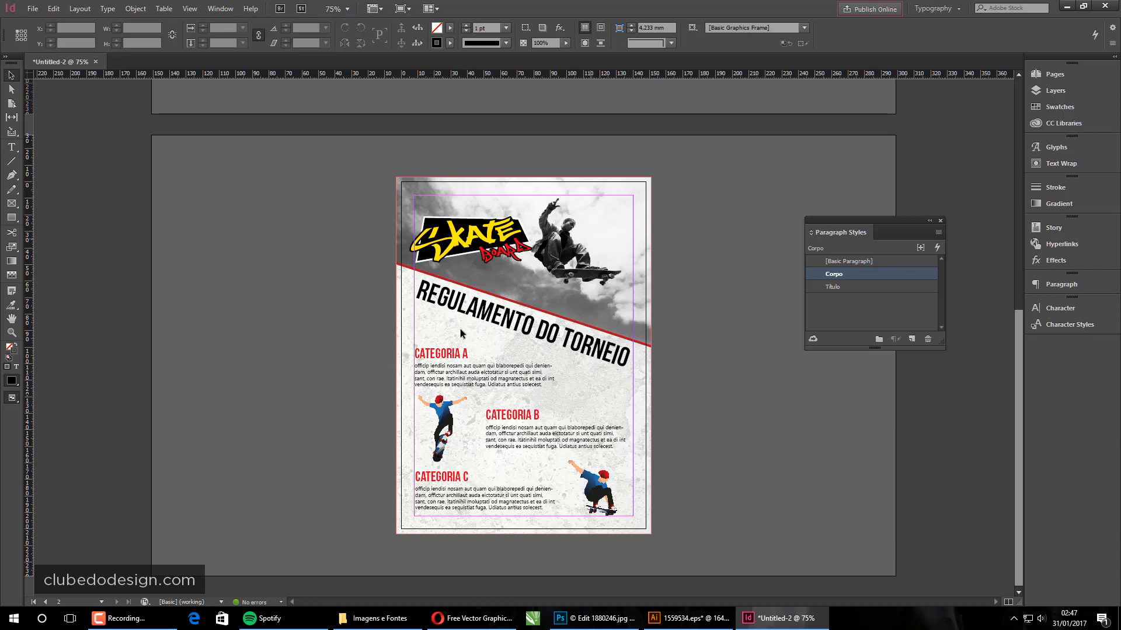
{"action": "scroll", "coordinate": [700, 379], "scroll_direction": "up", "scroll_amount": 5}
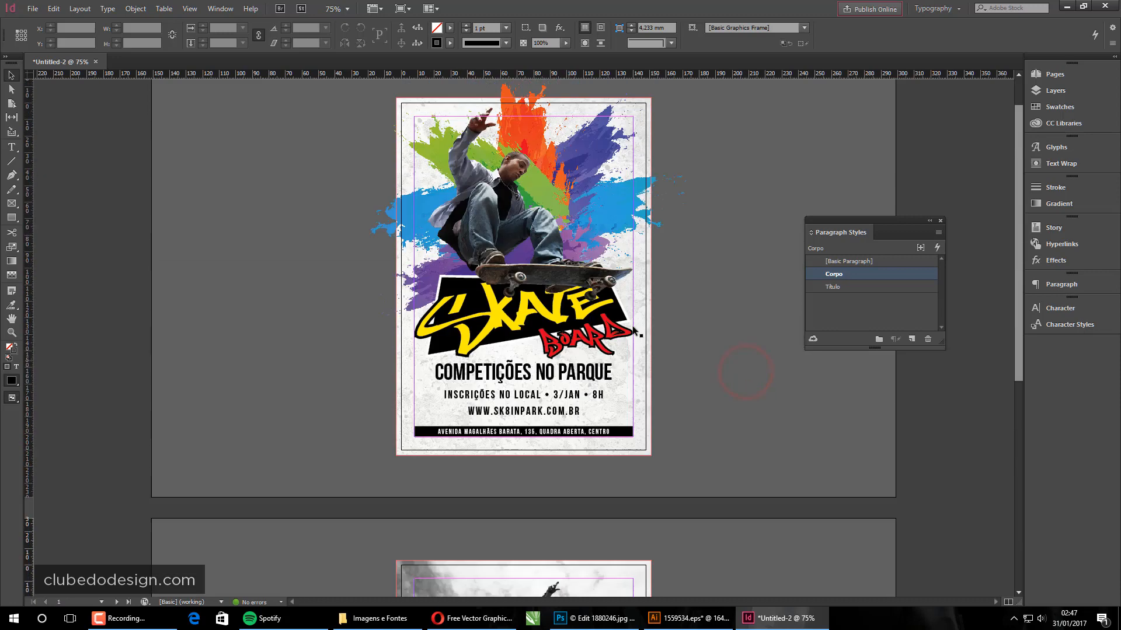
- Save the document as Regulamento in InDesign CC 2017 format in the desktop's Projeto Gráfico folder
{"action": "key", "text": "ctrl+s"}
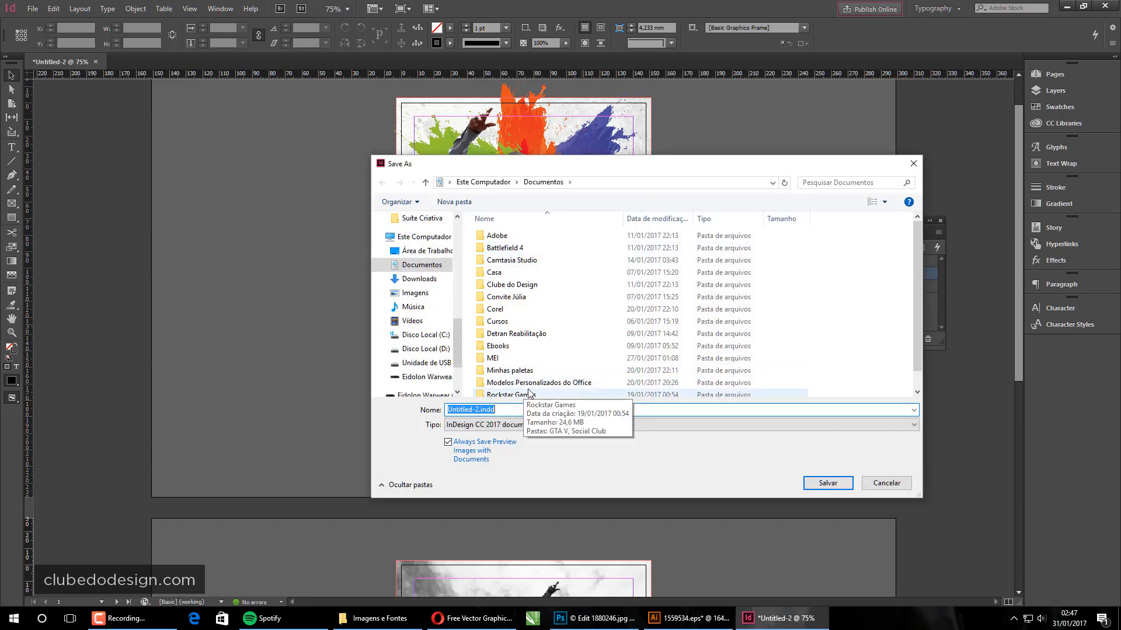
{"action": "type", "text": "Regulamento"}
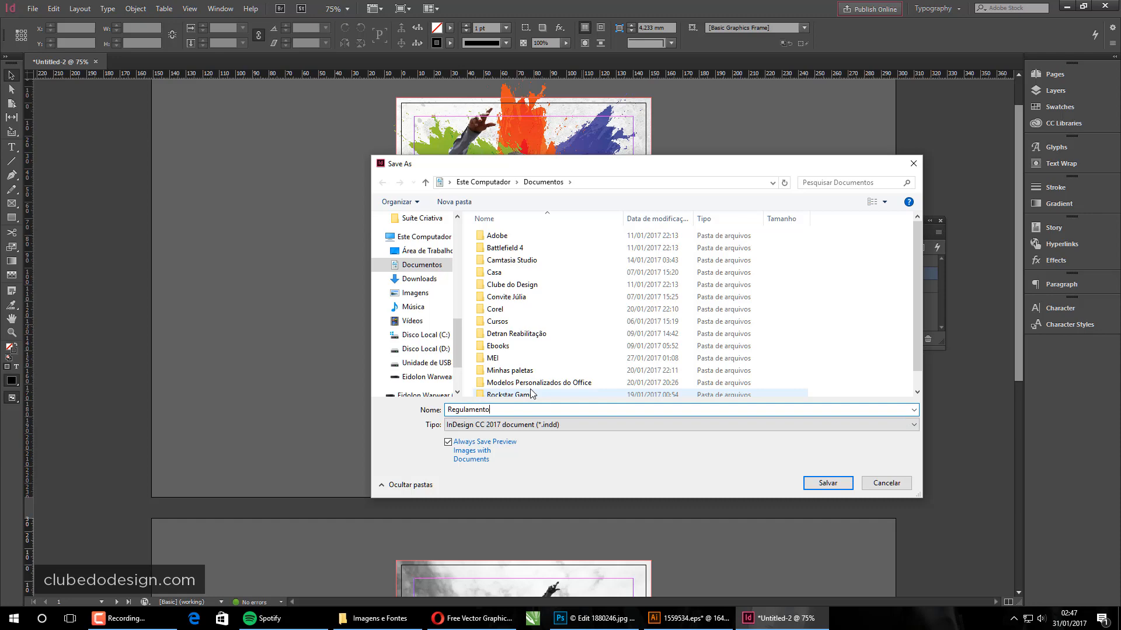
{"action": "left_click", "coordinate": [424, 250]}
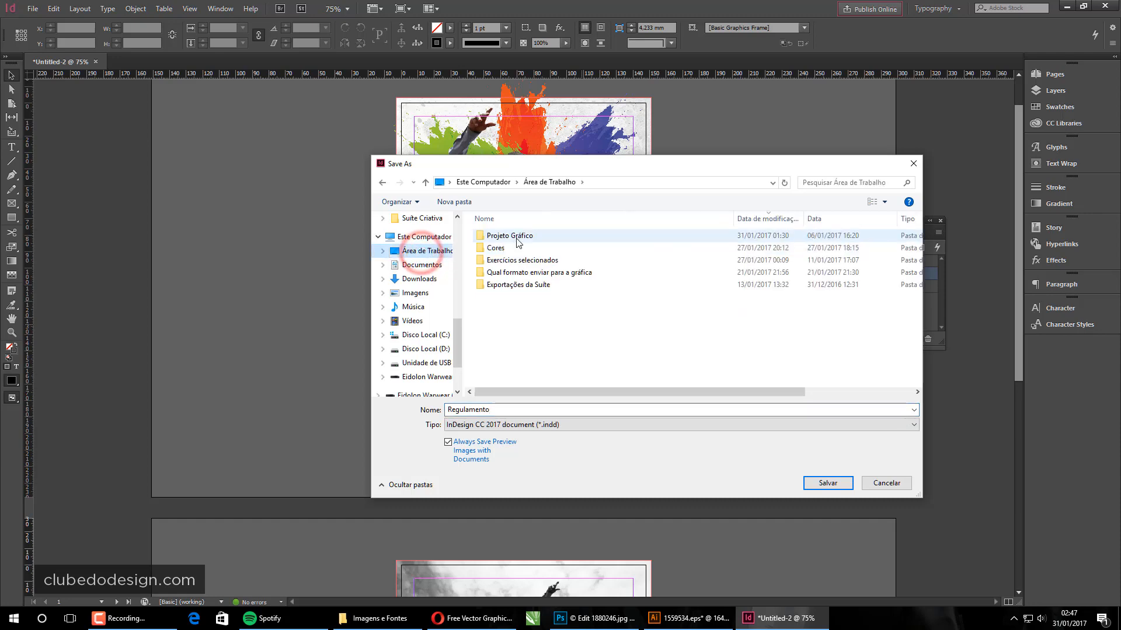
{"action": "left_click", "coordinate": [516, 236]}
{"action": "double_click", "coordinate": [516, 236]}
{"action": "left_click", "coordinate": [828, 482]}
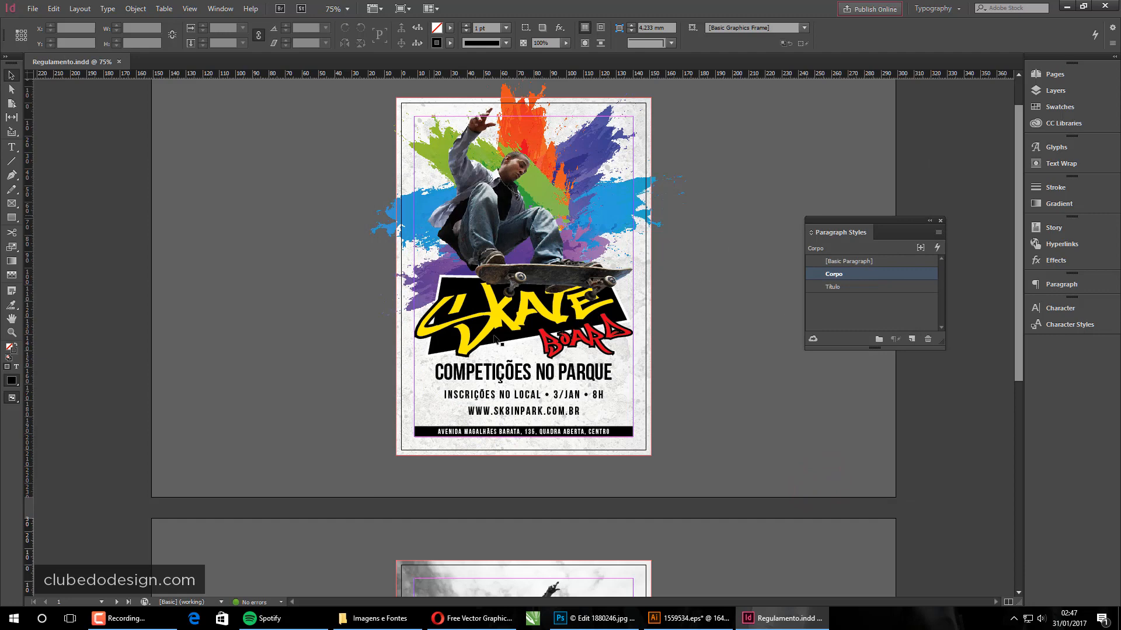
- Switch to File Explorer, check the Projeto Gráfico folder for the saved document, and return to InDesign
{"action": "left_click", "coordinate": [390, 611]}
{"action": "left_click", "coordinate": [552, 369]}
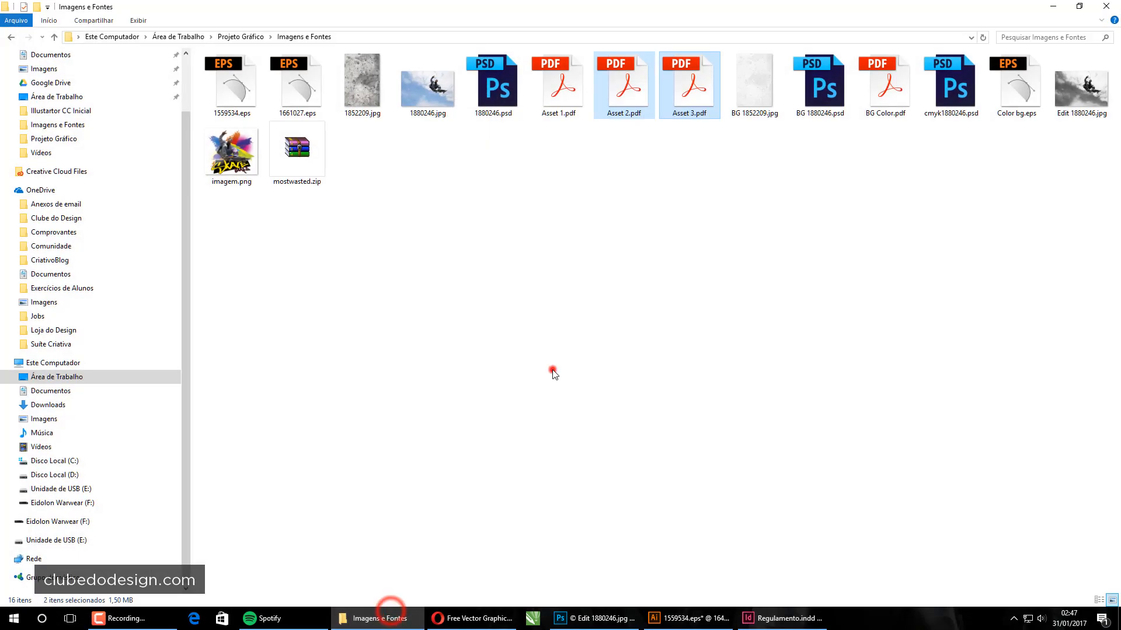
{"action": "left_click", "coordinate": [250, 37]}
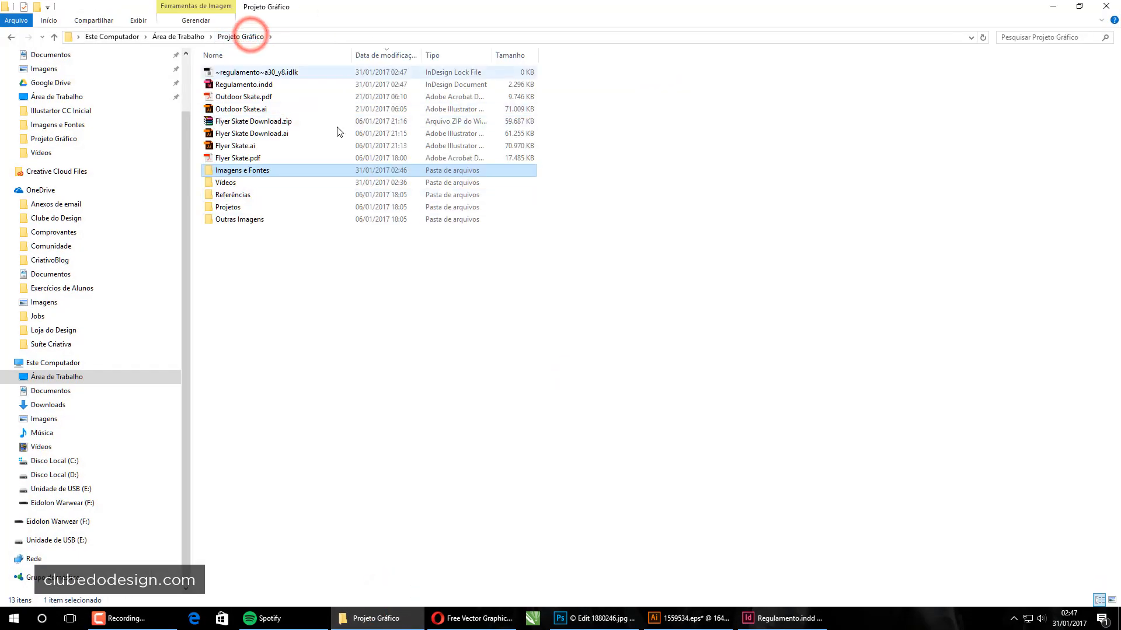
{"action": "left_click", "coordinate": [628, 440]}
{"action": "key", "text": "alt+Tab"}
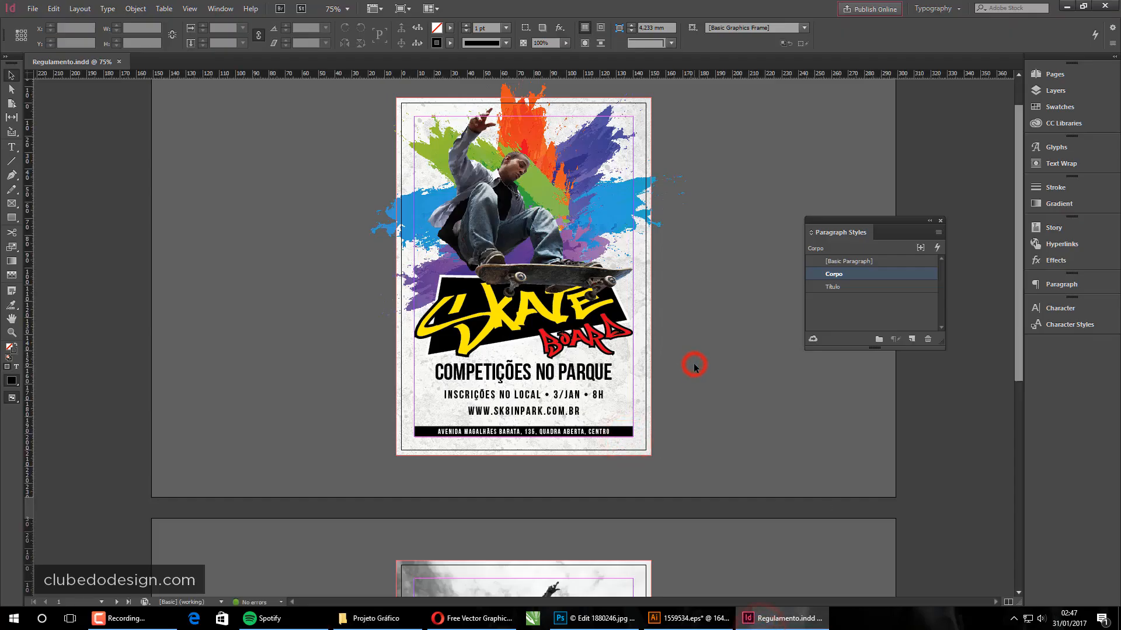
- Export the flyer as Regulamento.pdf to Projeto Gráfico in Adobe PDF (Print) format with the [PDF/X-1a:2001] preset, and show the background tasks
{"action": "key", "text": "ctrl+e"}
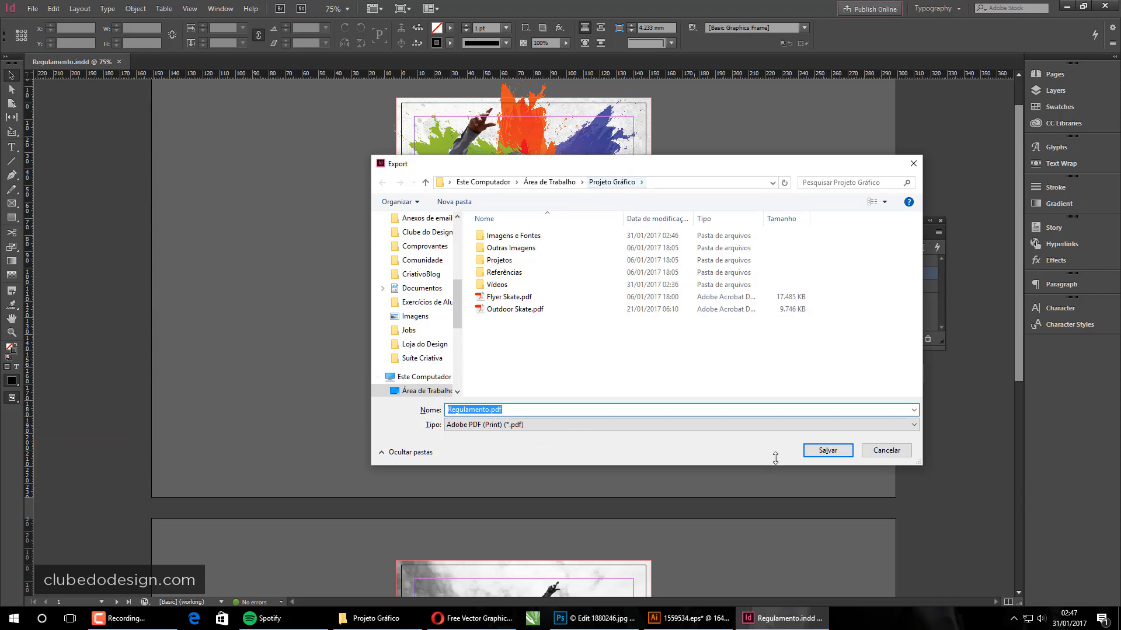
{"action": "left_click", "coordinate": [618, 185]}
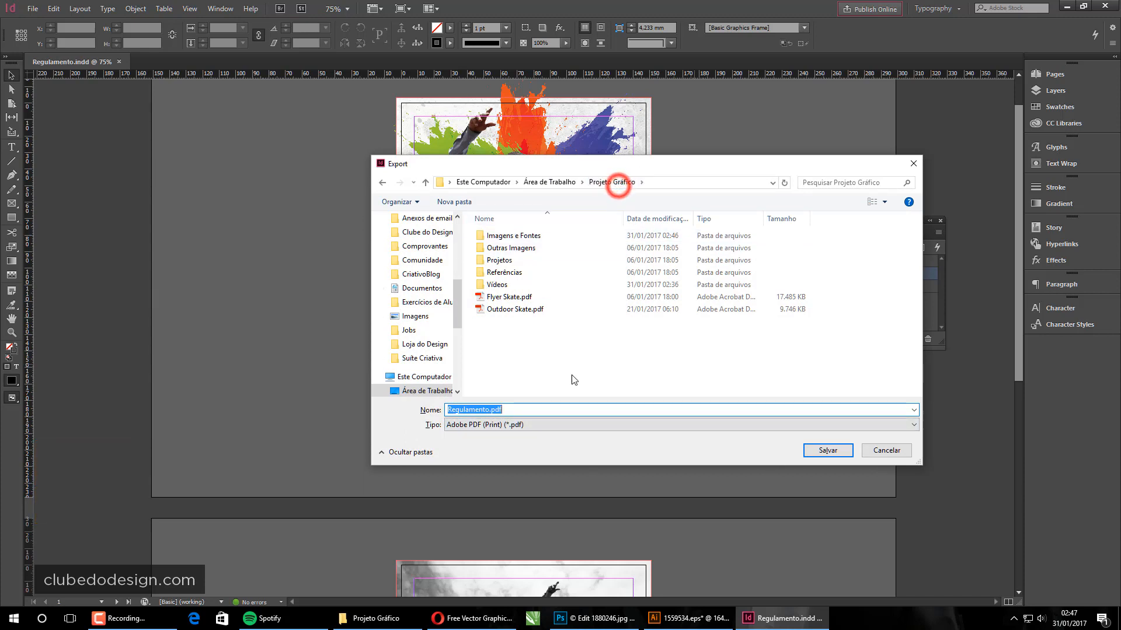
{"action": "left_click", "coordinate": [474, 424]}
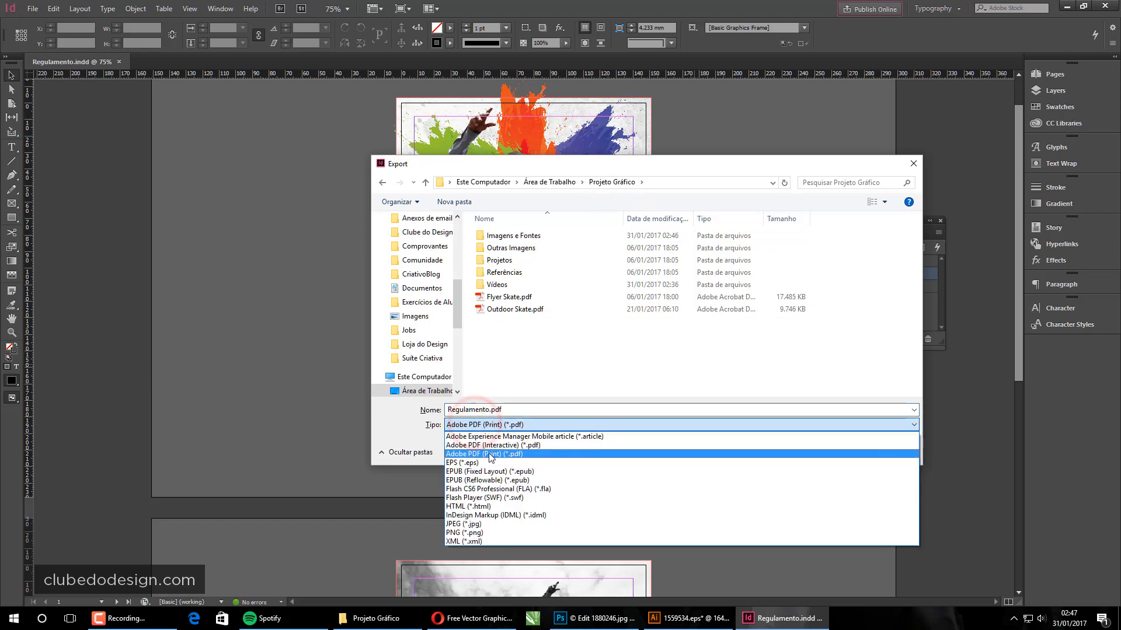
{"action": "left_click", "coordinate": [490, 455]}
{"action": "left_click", "coordinate": [827, 448]}
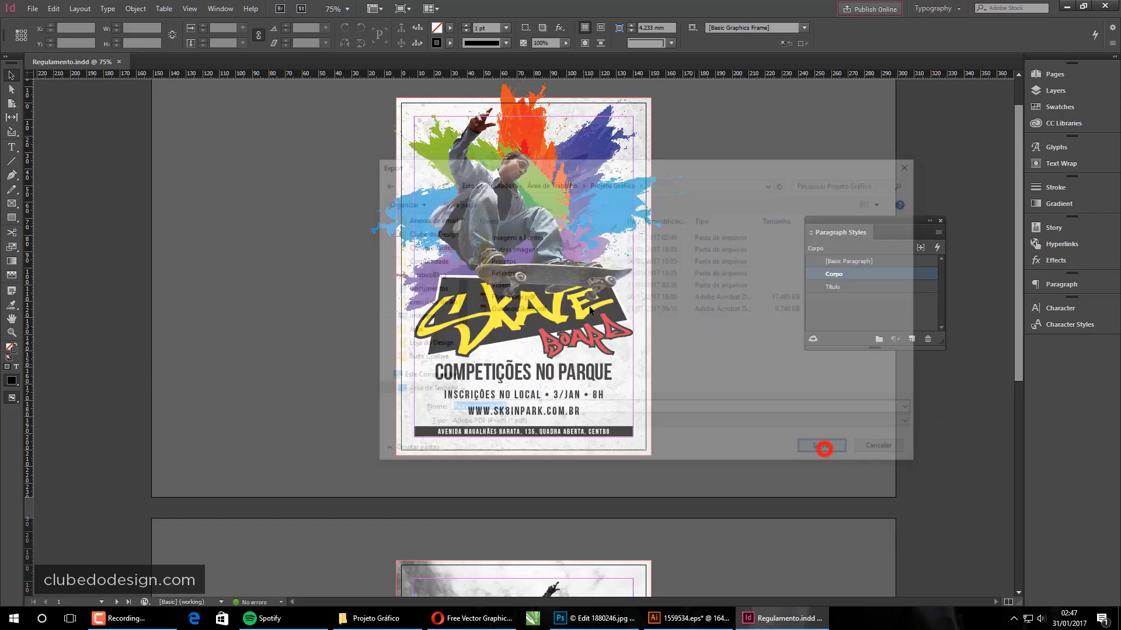
{"action": "left_click", "coordinate": [500, 136]}
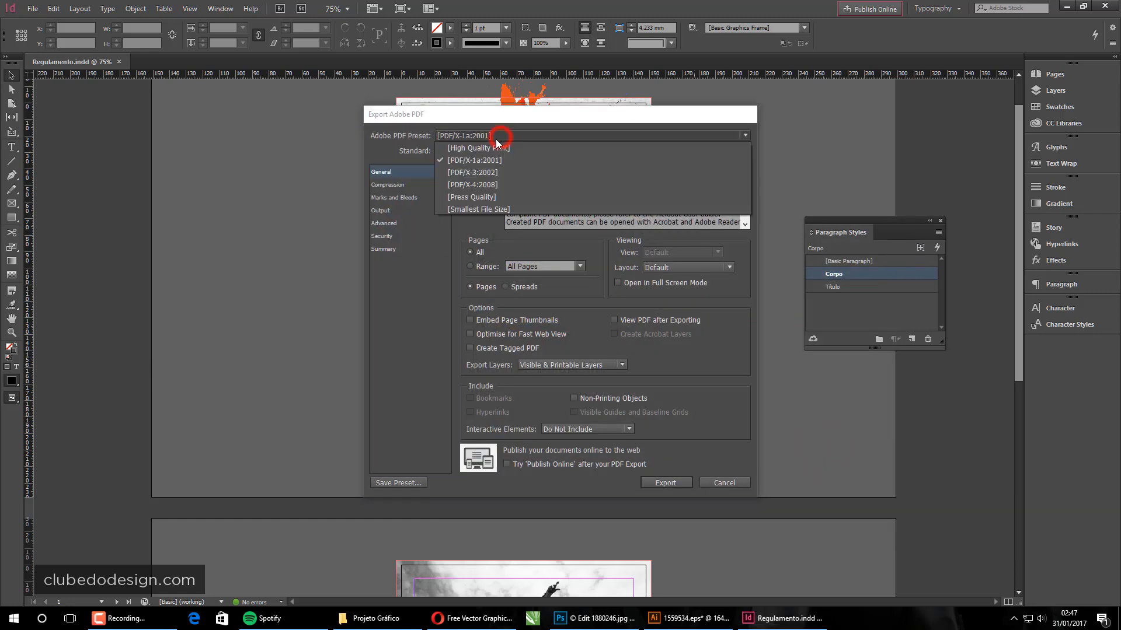
{"action": "left_click", "coordinate": [461, 157]}
{"action": "left_click", "coordinate": [653, 482]}
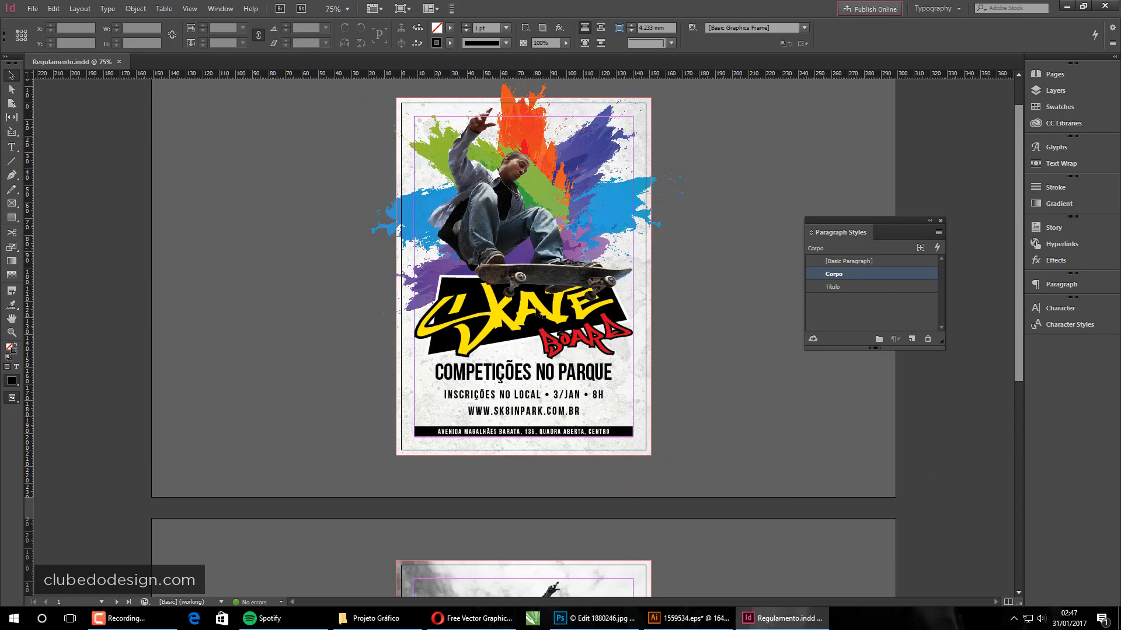
{"action": "left_click", "coordinate": [453, 14]}
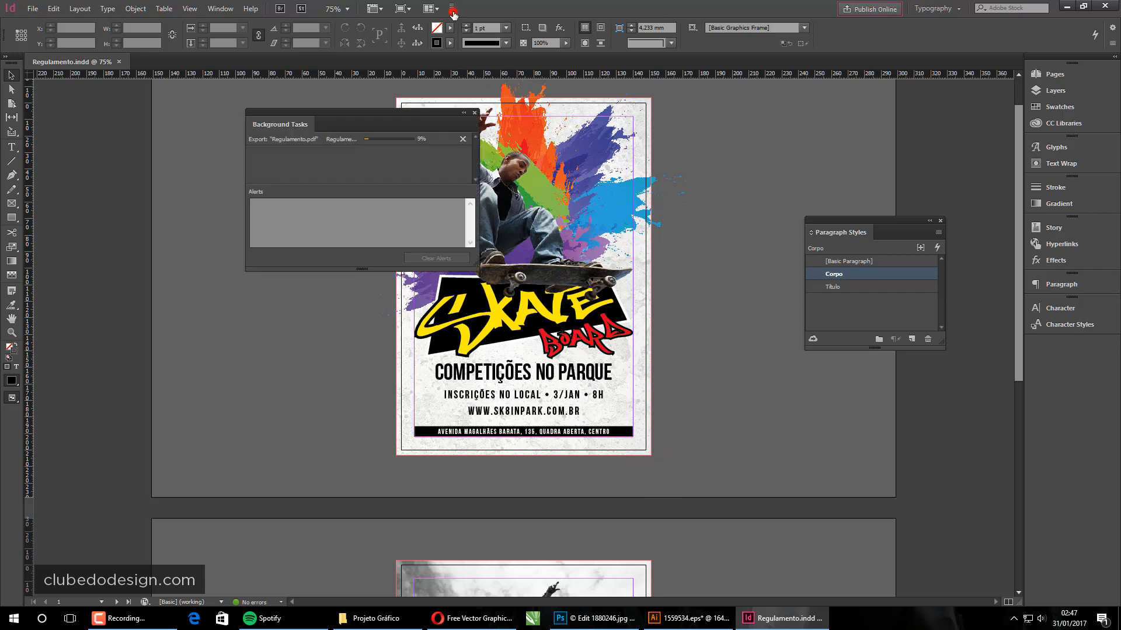
- Close the background tasks and set up a new export of Regulamento.pdf to Projeto Gráfico with the [PDF/X-1a:2001] preset
{"action": "left_click", "coordinate": [474, 113]}
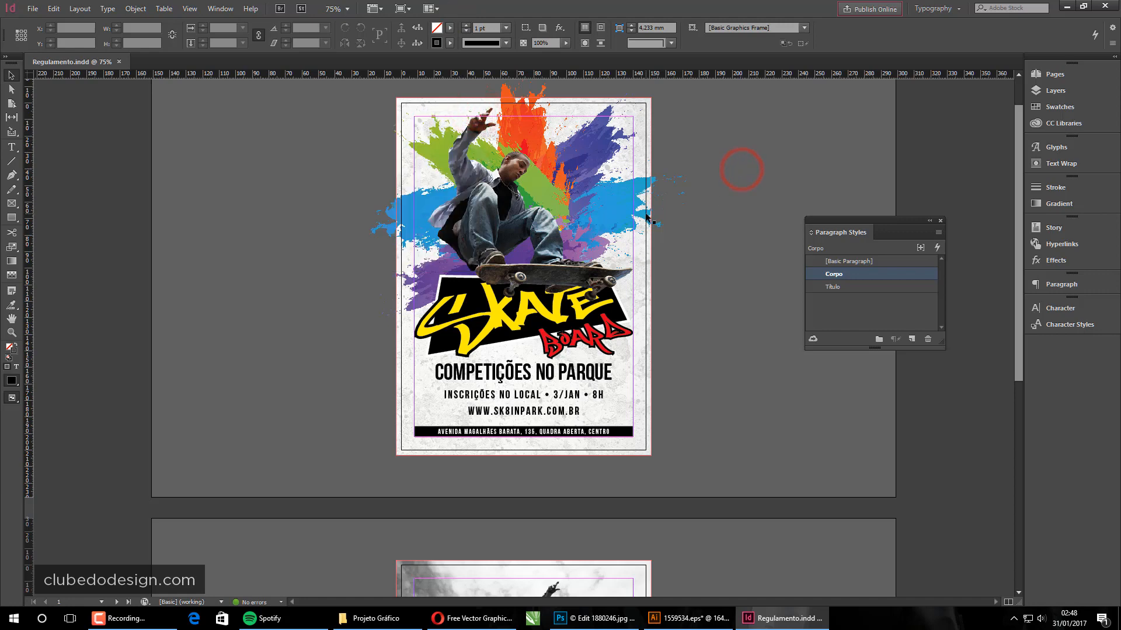
{"action": "key", "text": "ctrl+e"}
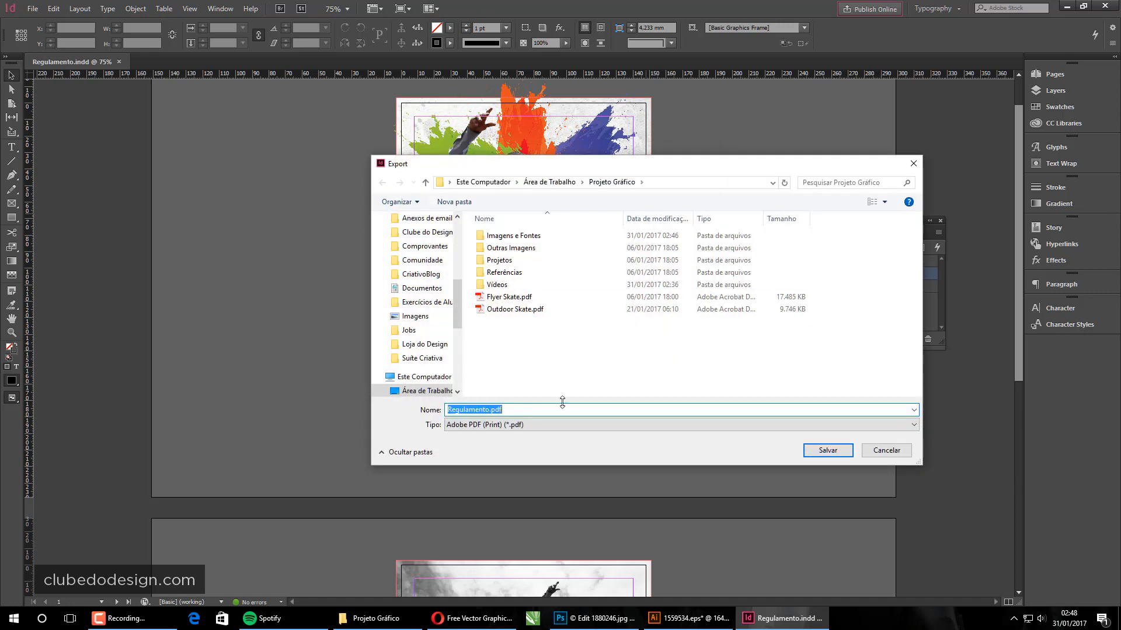
{"action": "left_click", "coordinate": [828, 450]}
{"action": "left_click", "coordinate": [492, 134]}
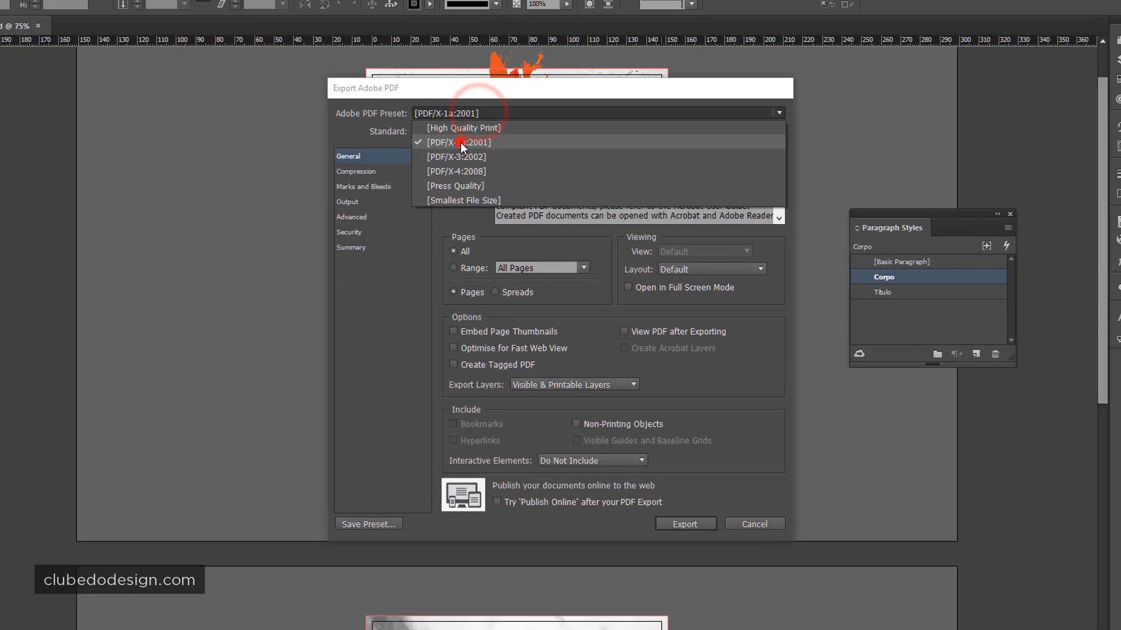
{"action": "left_click", "coordinate": [474, 160]}
- Enable Crop Marks and Use Document Bleed Settings for the PDF, and export it
{"action": "left_click", "coordinate": [291, 170]}
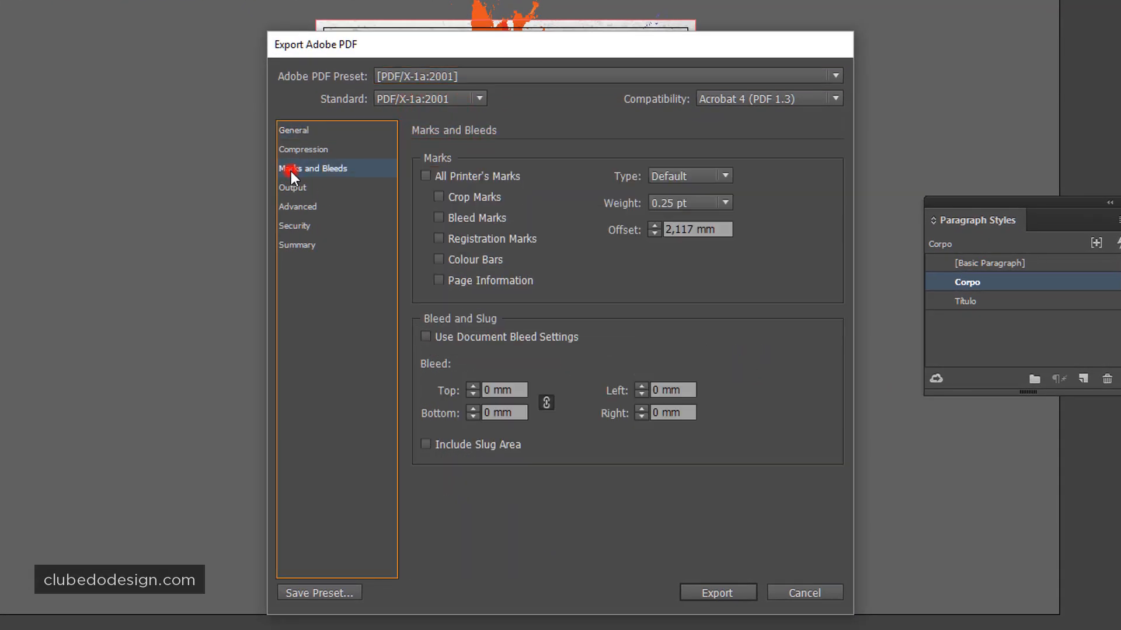
{"action": "left_click", "coordinate": [464, 198]}
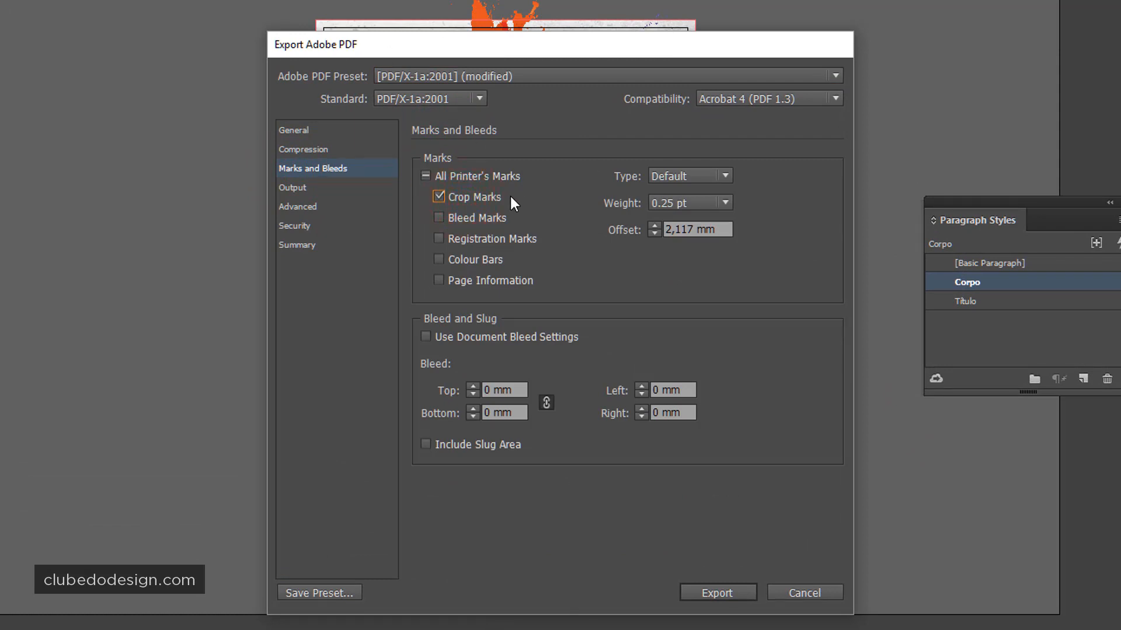
{"action": "left_click", "coordinate": [466, 338]}
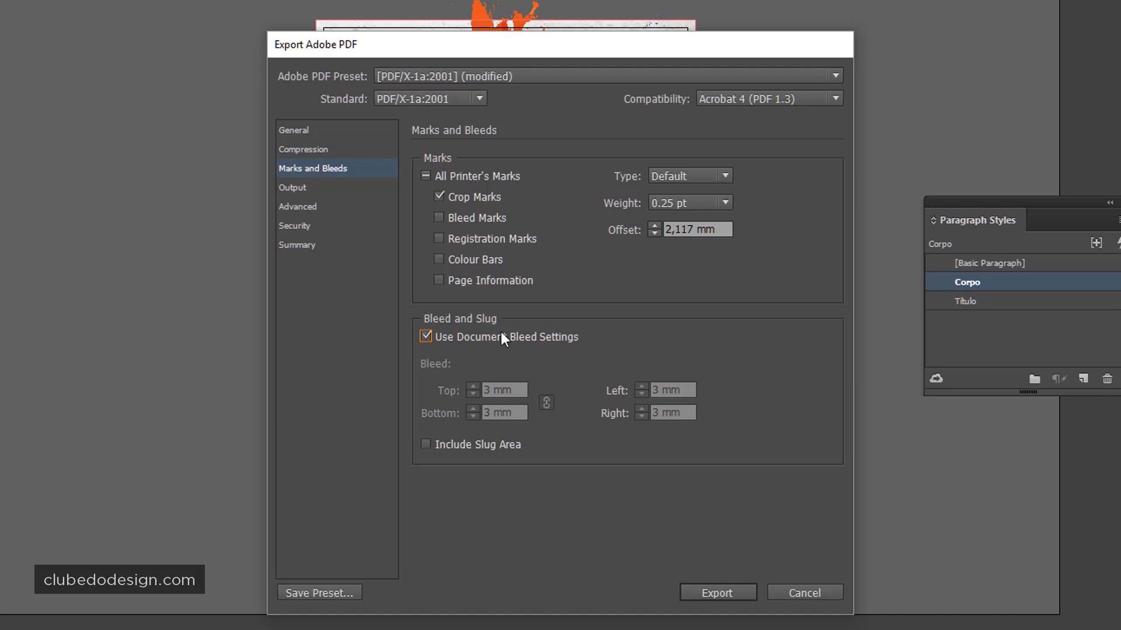
{"action": "left_click", "coordinate": [724, 591]}
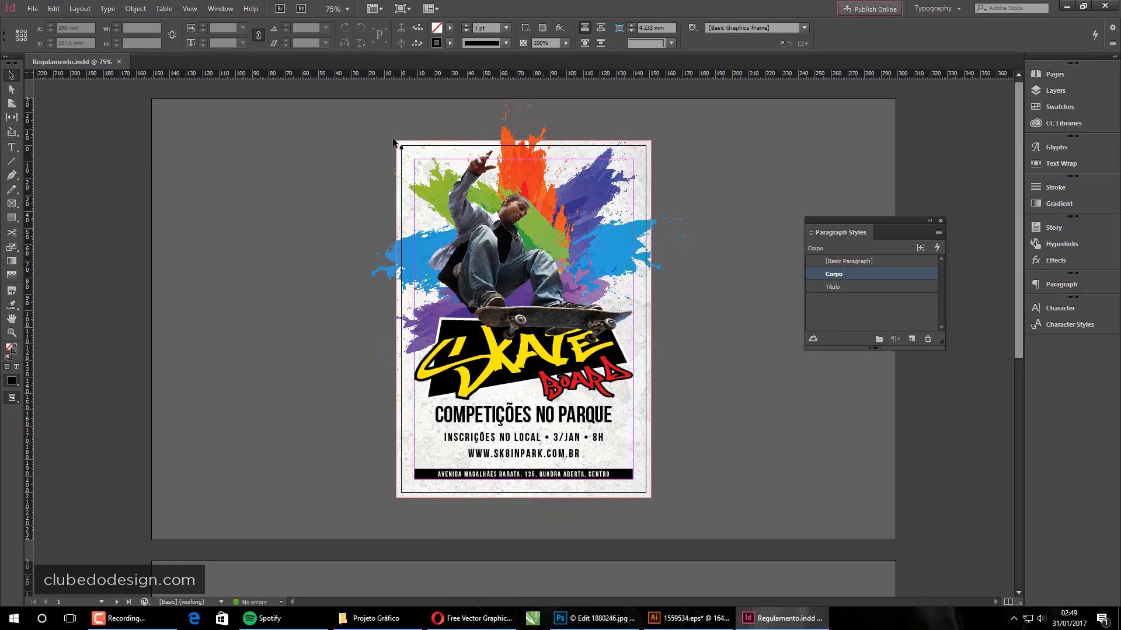
- Switch to File Explorer, open Regulamento.pdf from the Projeto Gráfico folder in Acrobat, and review both flyer pages with their crop marks
{"action": "left_click", "coordinate": [378, 619]}
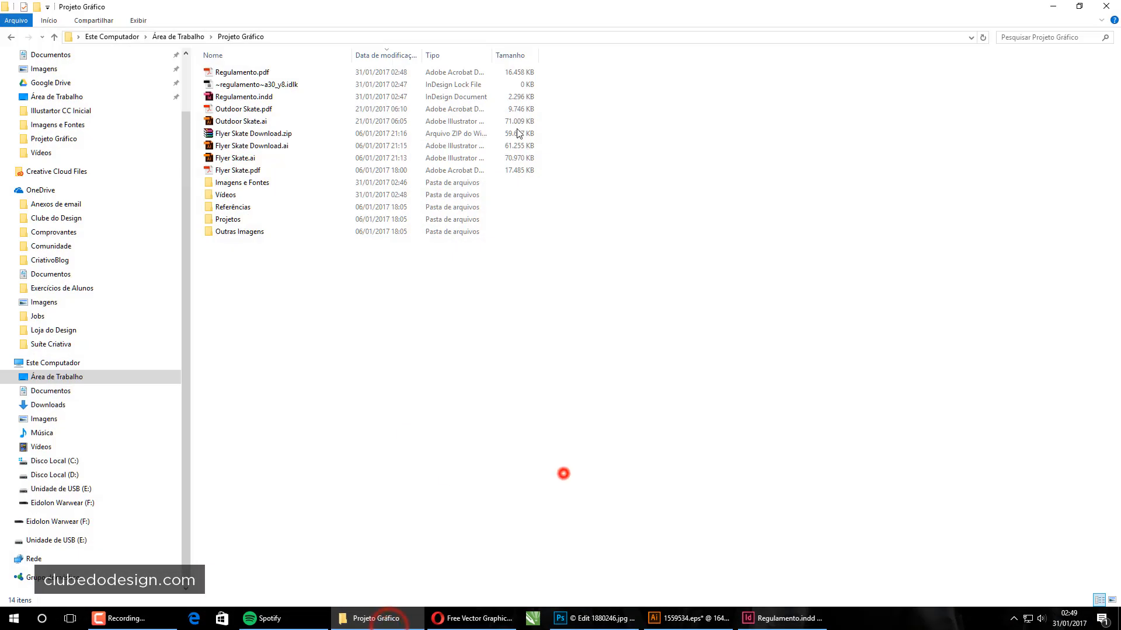
{"action": "left_click", "coordinate": [272, 72]}
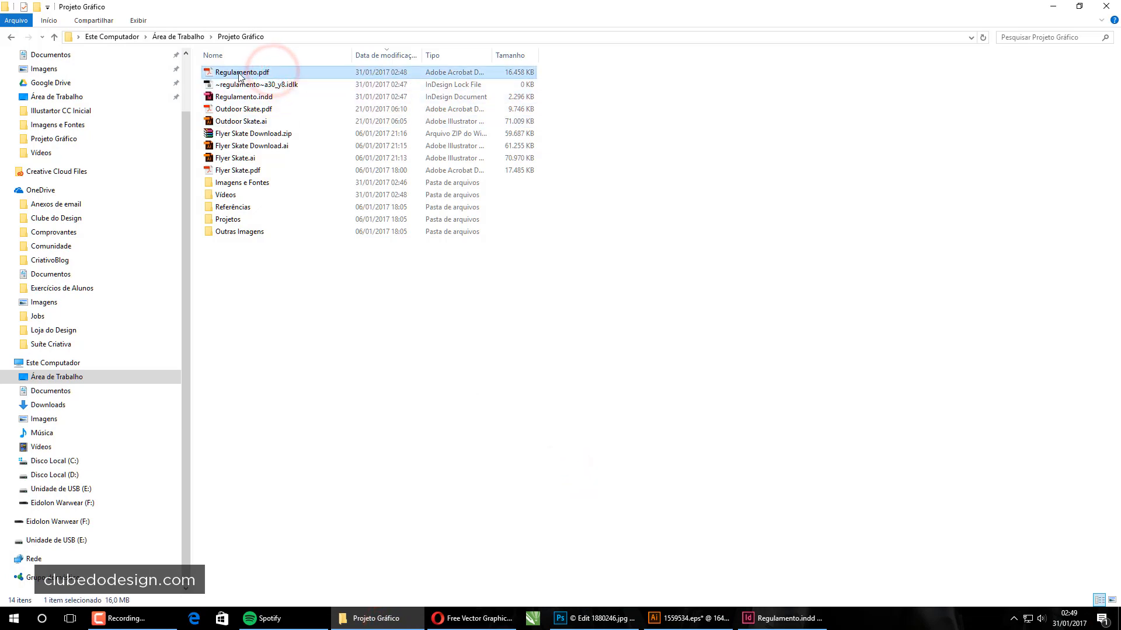
{"action": "left_click", "coordinate": [723, 142]}
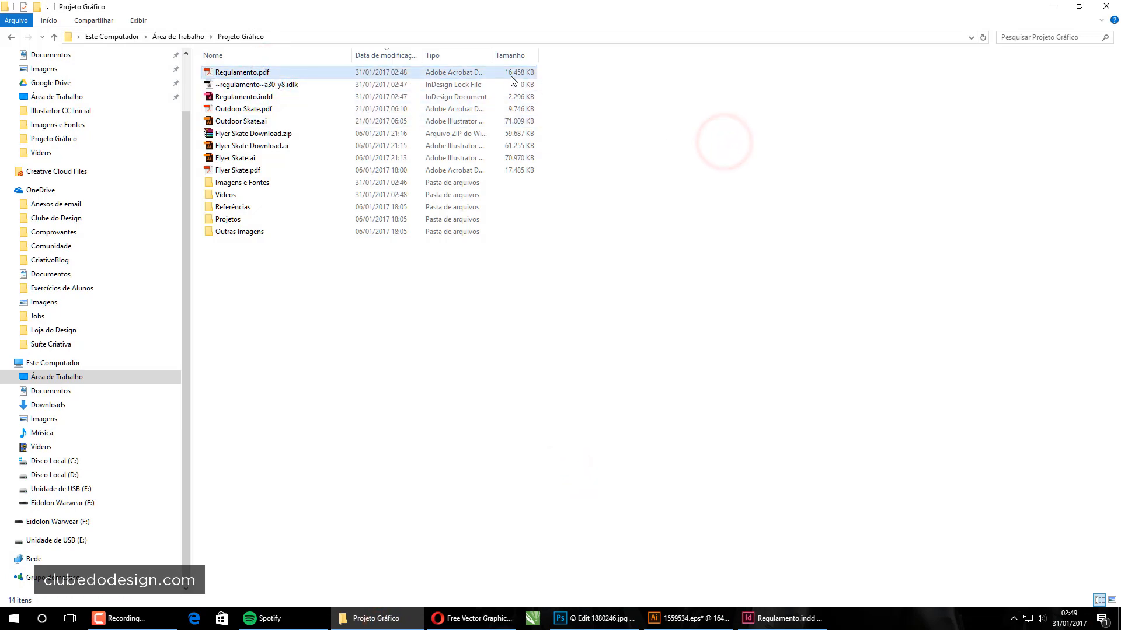
{"action": "left_click", "coordinate": [311, 73]}
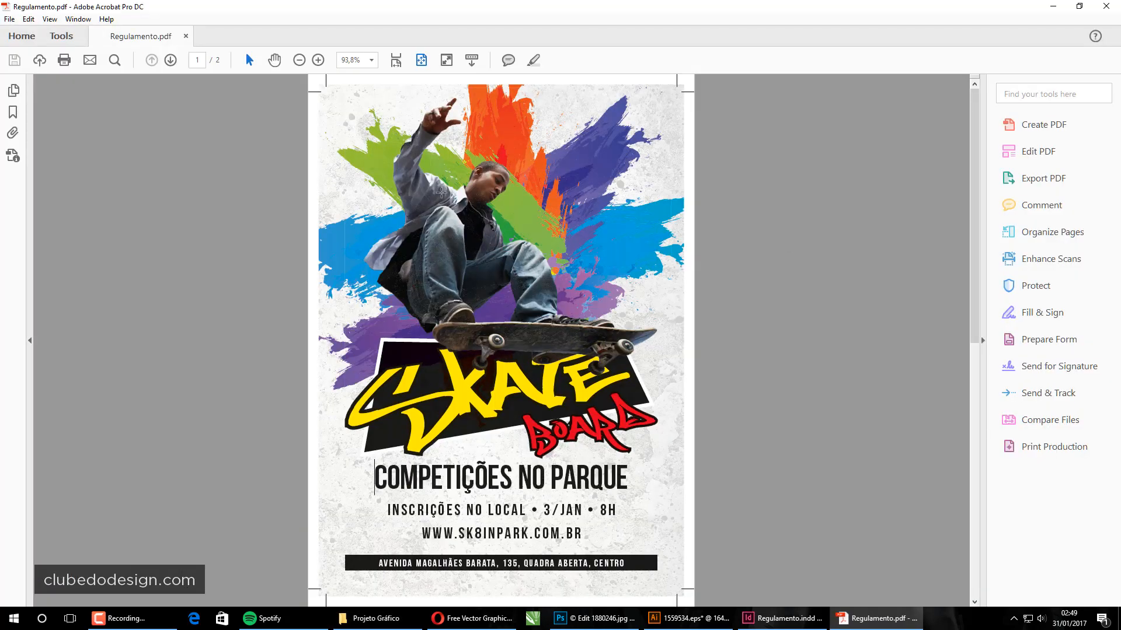
{"action": "scroll", "coordinate": [670, 290], "scroll_direction": "down", "scroll_amount": 3}
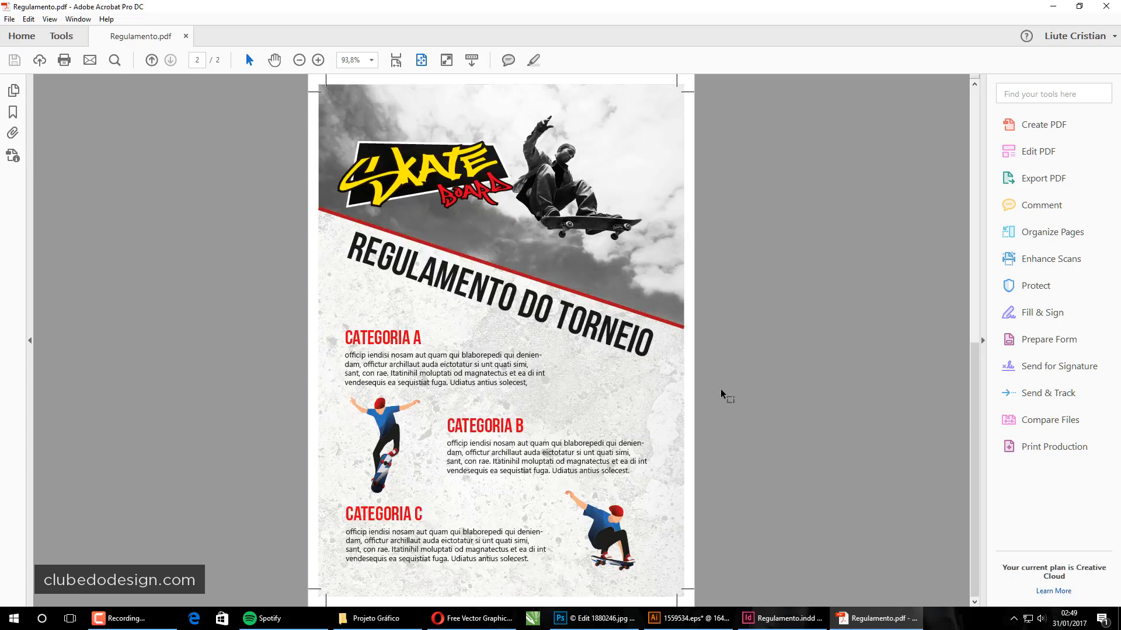
{"action": "scroll", "coordinate": [619, 360], "scroll_direction": "up", "scroll_amount": 3}
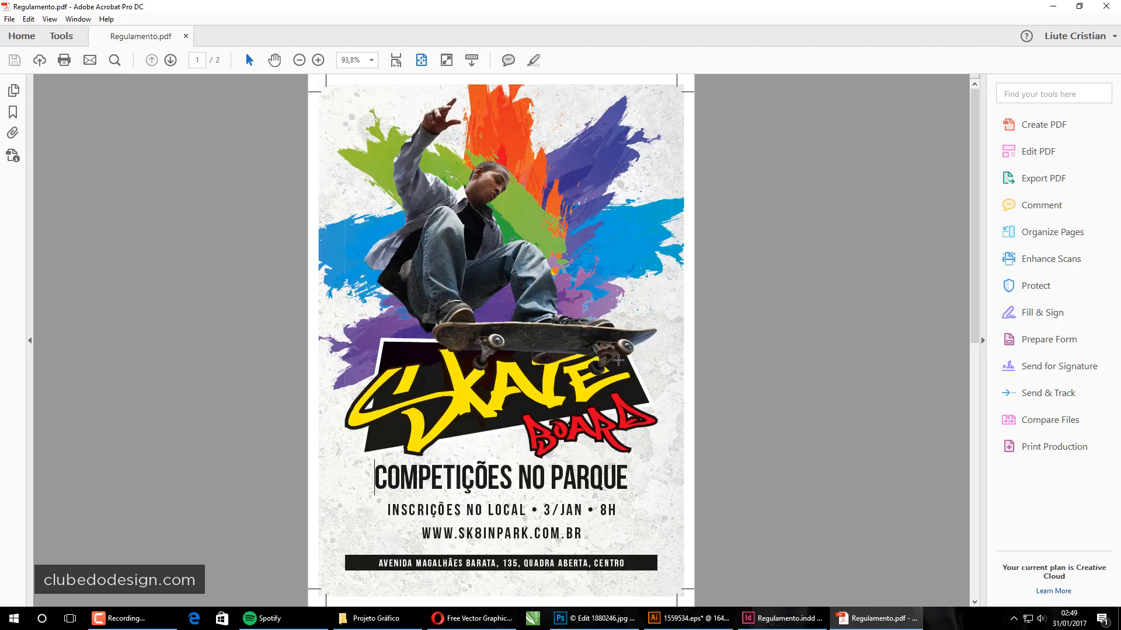